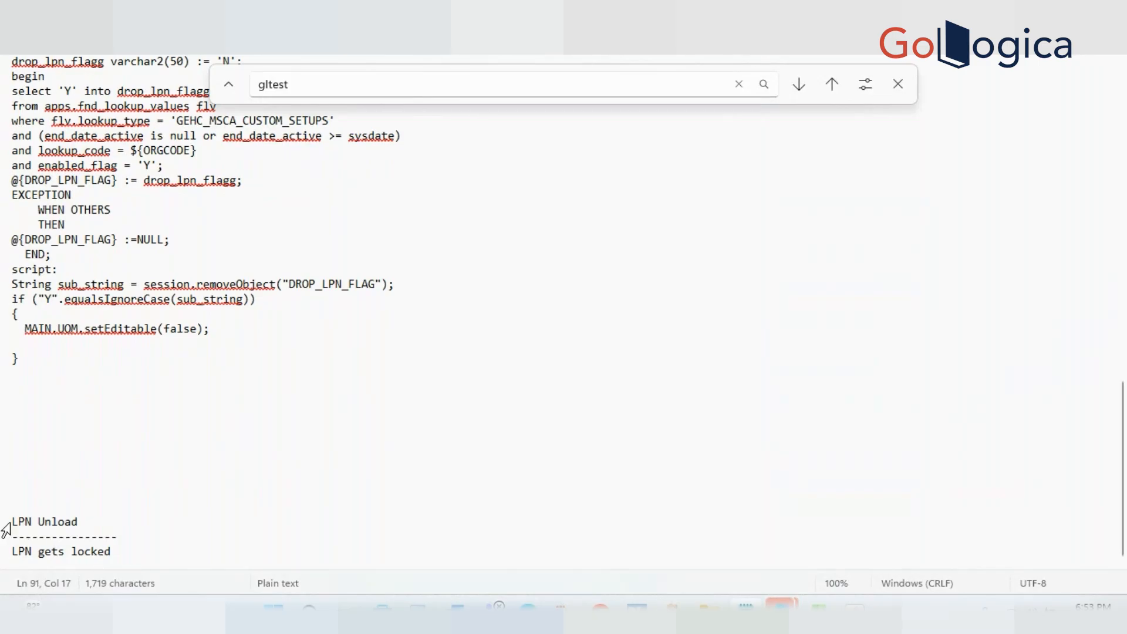
# Below 'LPN gets locked', add a new line reading 'While Picking - LPN Unpick/LPN unload'
pyautogui.moveTo(4, 523); pyautogui.dragTo(5, 536)
pyautogui.click(147, 530)
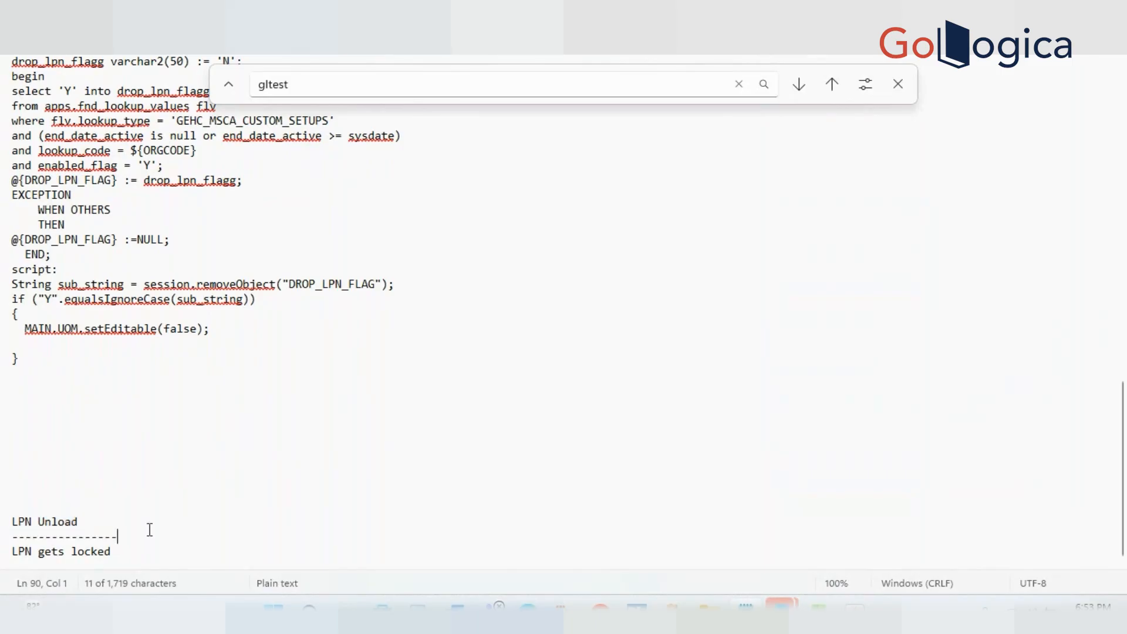
pyautogui.click(78, 521)
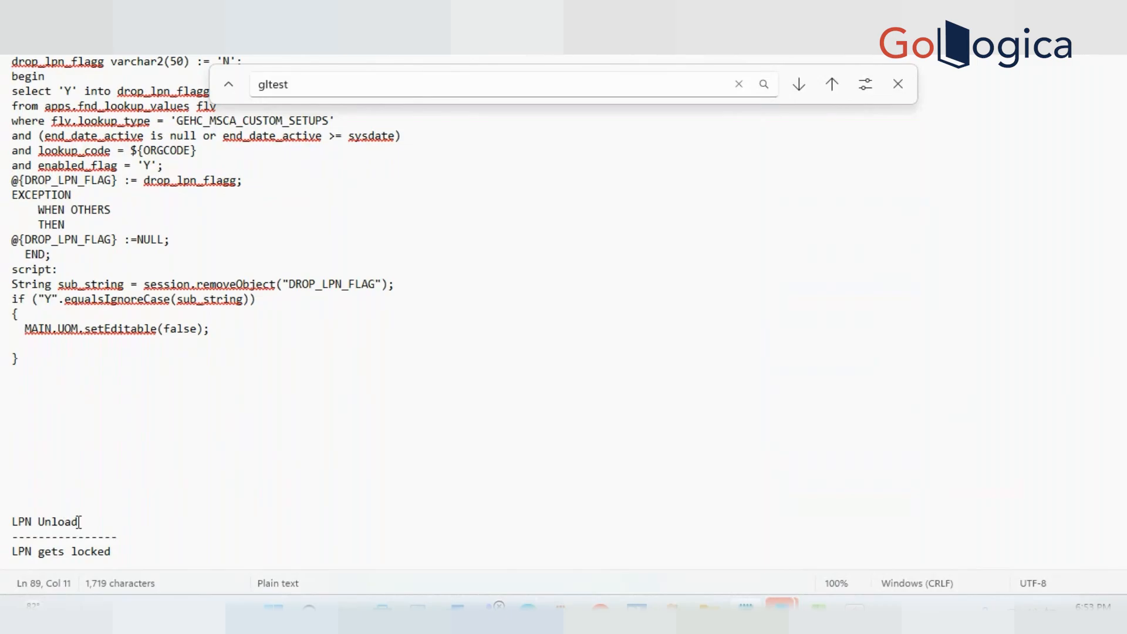
pyautogui.tripleClick(108, 552)
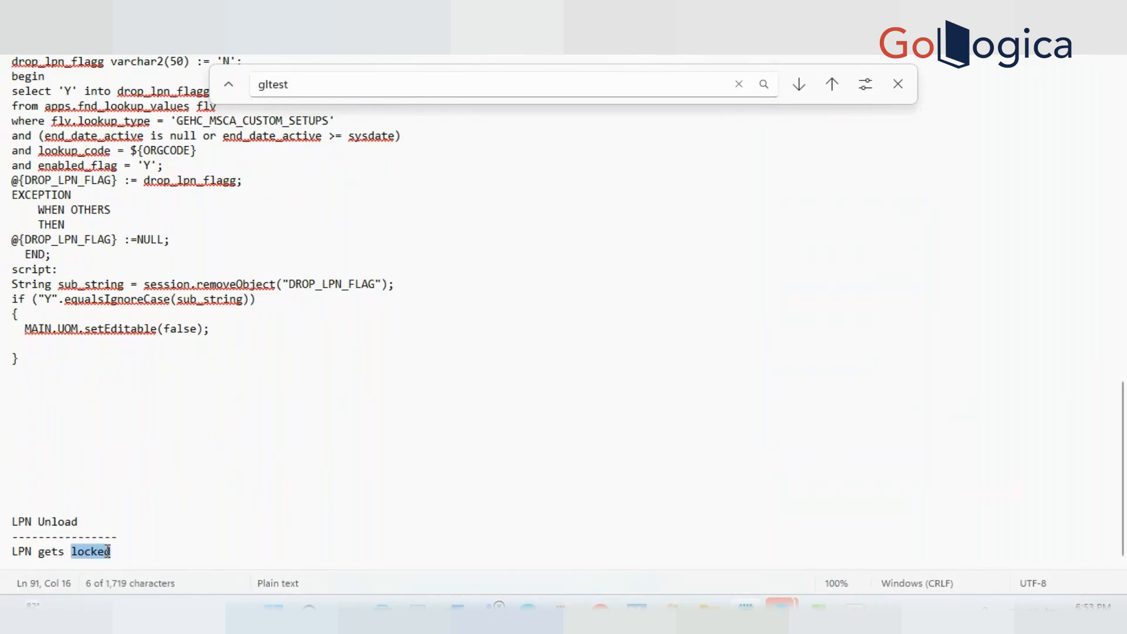
pyautogui.doubleClick(149, 553)
pyautogui.tripleClick(150, 554)
pyautogui.click(150, 554)
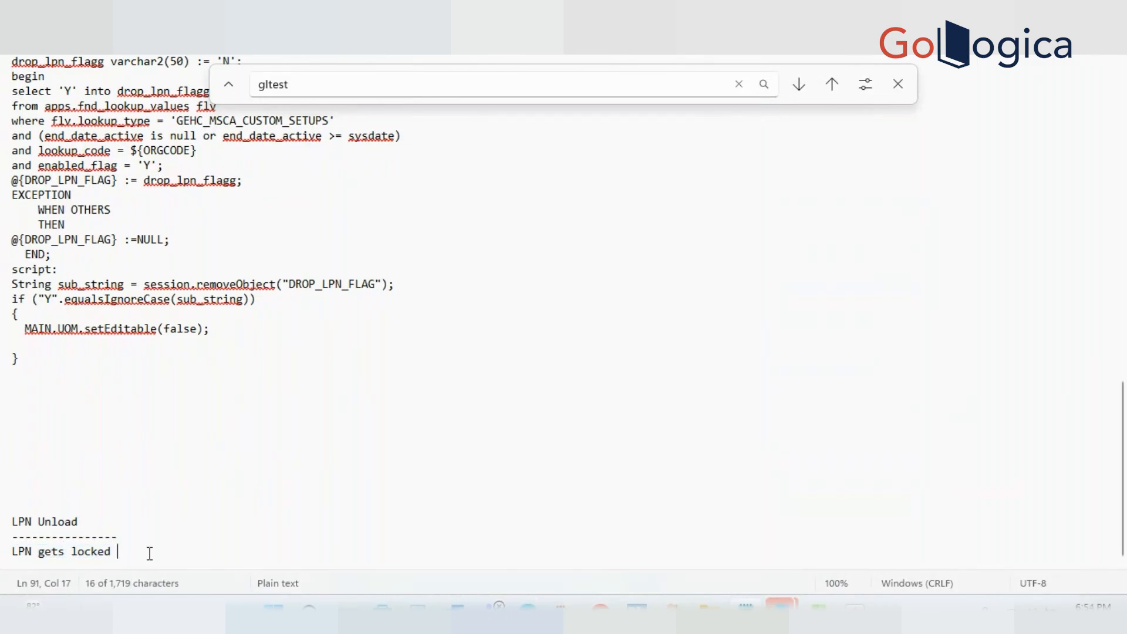
pyautogui.tripleClick(149, 554)
pyautogui.click(150, 554)
pyautogui.press('Return')
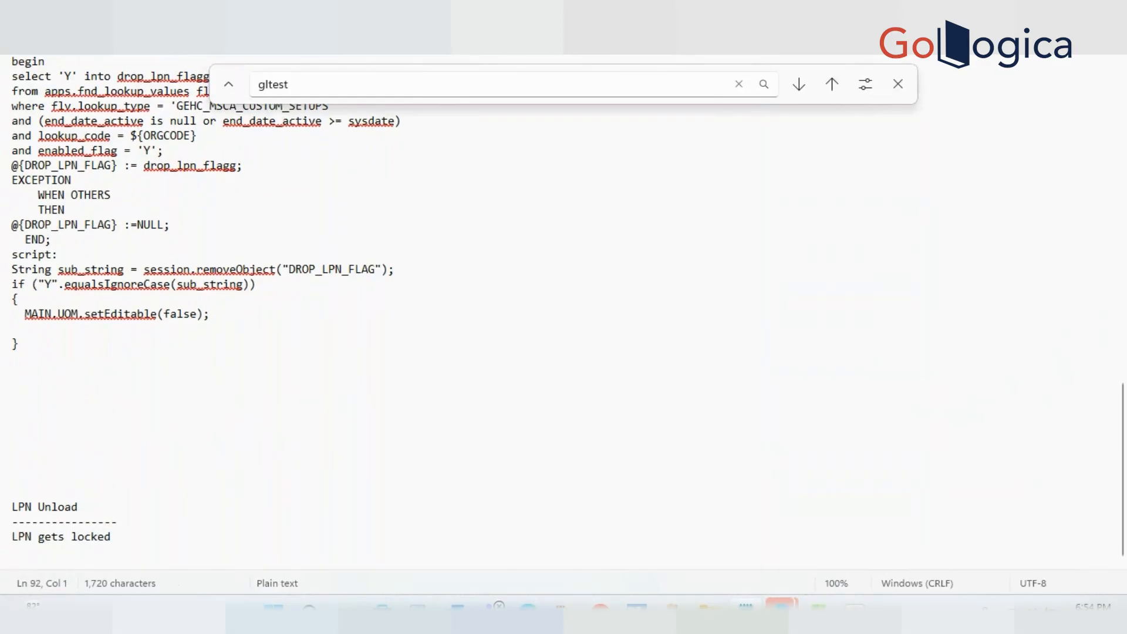
pyautogui.write('P')
pyautogui.press('BackSpace')
pyautogui.write('W')
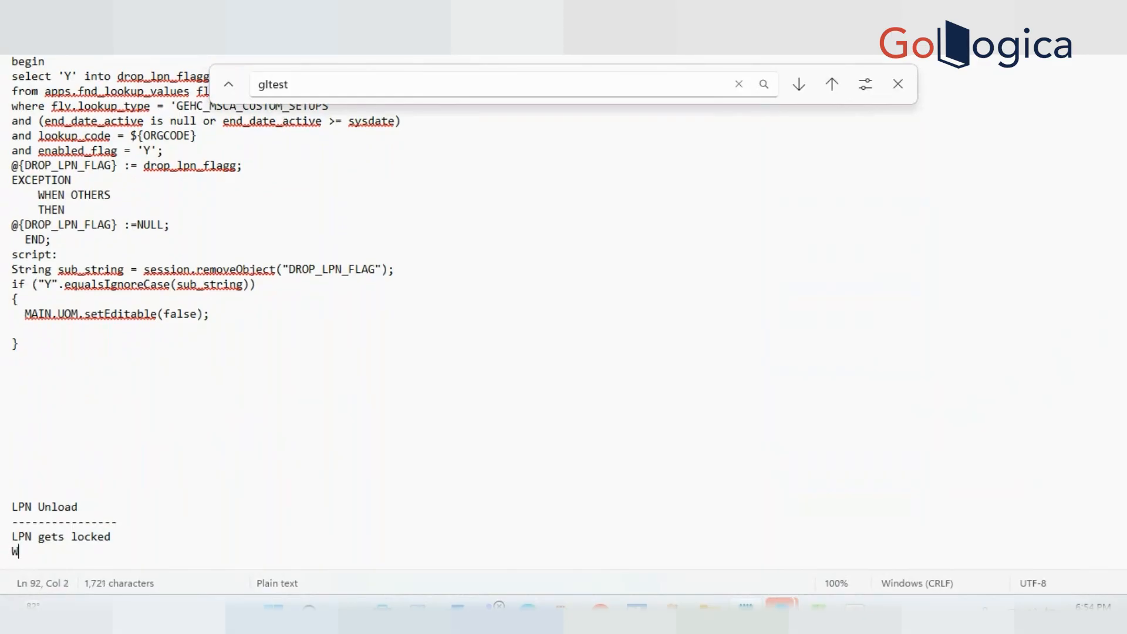
pyautogui.write('hile Picking - LPN Un')
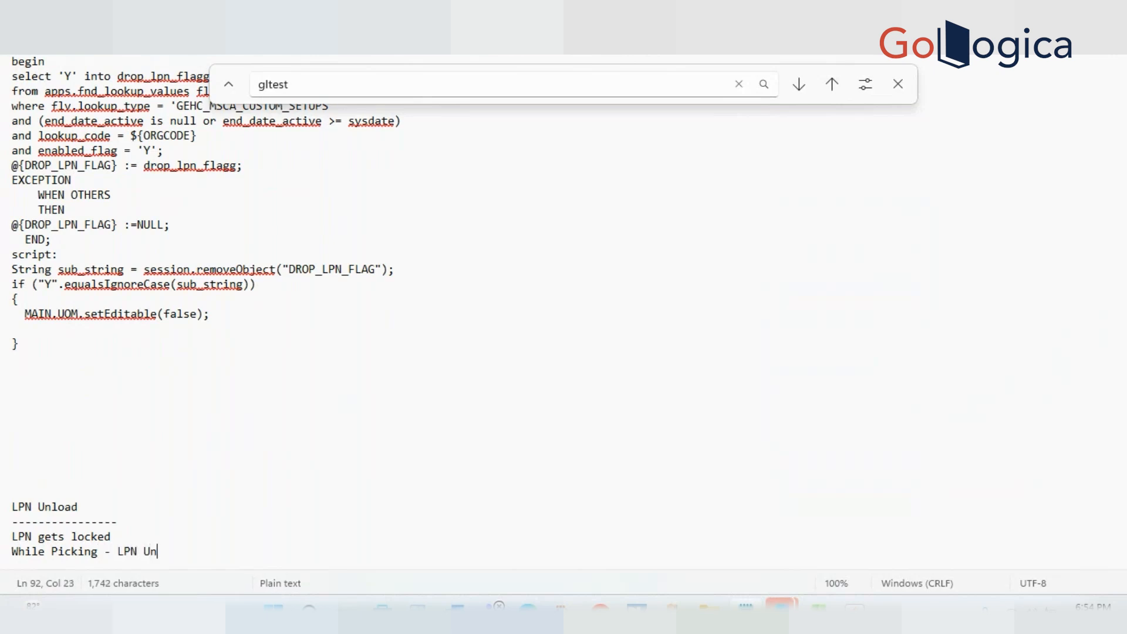
pyautogui.write('pick/LPN unload')
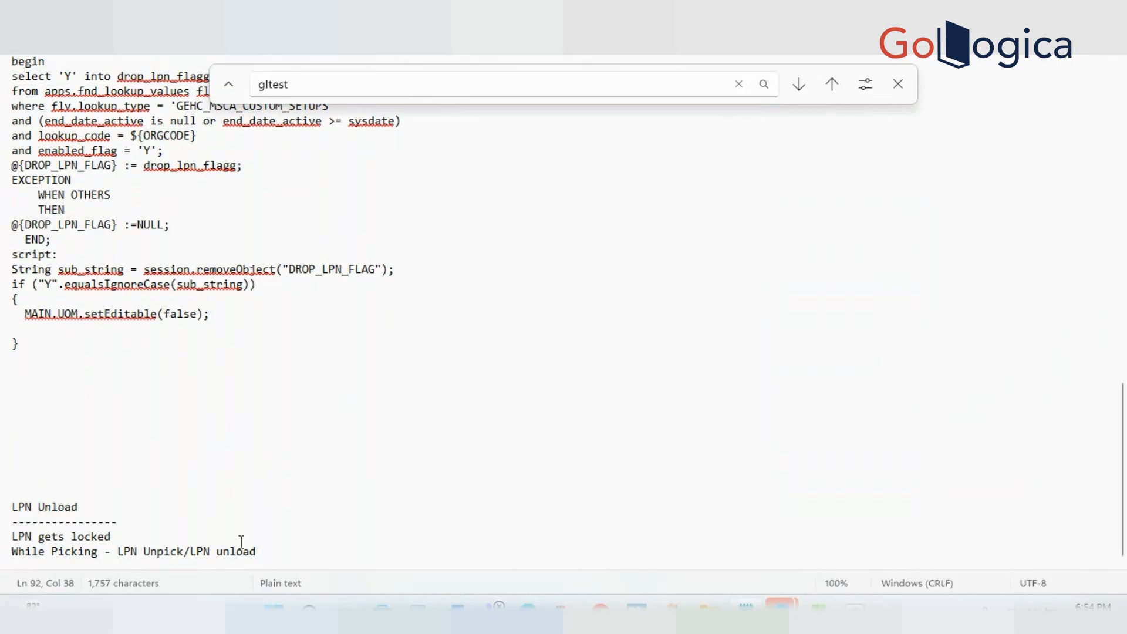
# Append '(Load, Load Drop)' to that line, correcting 'LOad' to 'Load'
pyautogui.write('(LOad, Load Drop)')
pyautogui.press('Left')
pyautogui.press('Left')
pyautogui.press('Left')
pyautogui.press('Left')
pyautogui.press('Left')
pyautogui.press('Left')
pyautogui.press('Left')
pyautogui.press('Left')
pyautogui.press('Left')
pyautogui.press('Left')
pyautogui.press('Left')
pyautogui.press('Left')
pyautogui.press('Left')
pyautogui.press('Left')
pyautogui.press('BackSpace')
pyautogui.write('o')
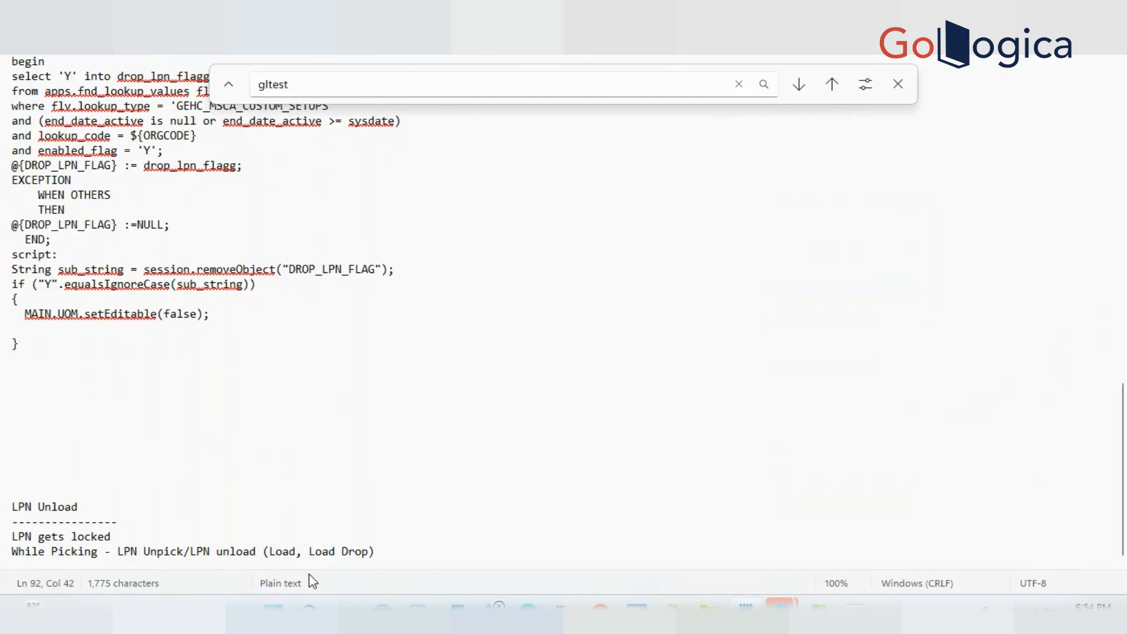
pyautogui.doubleClick(282, 553)
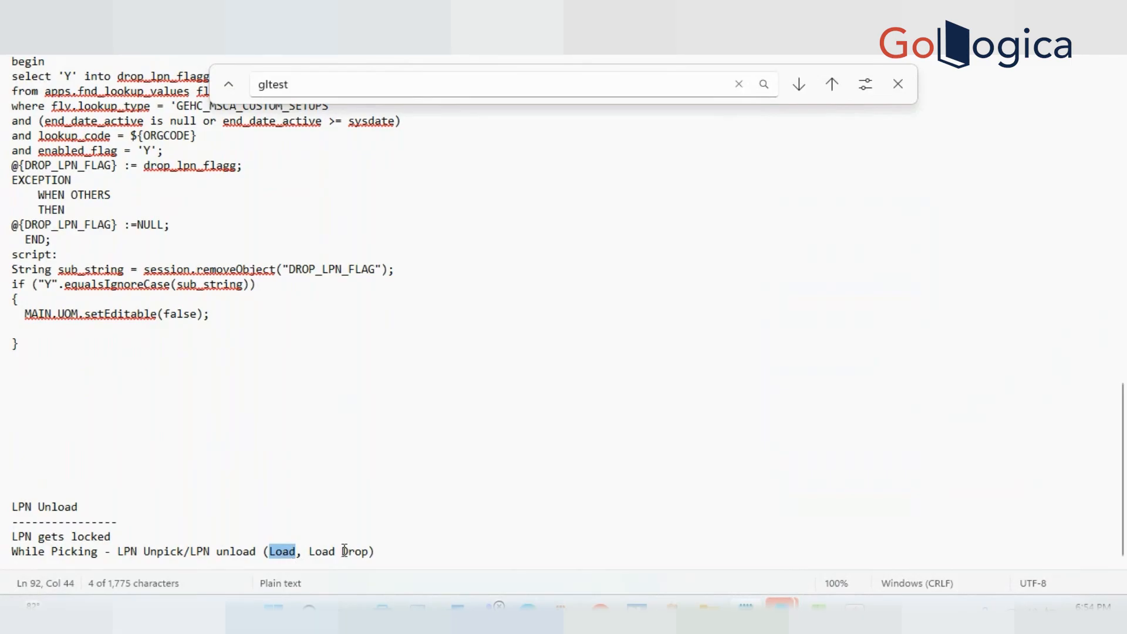
pyautogui.click(286, 552)
pyautogui.doubleClick(285, 552)
pyautogui.click(87, 511)
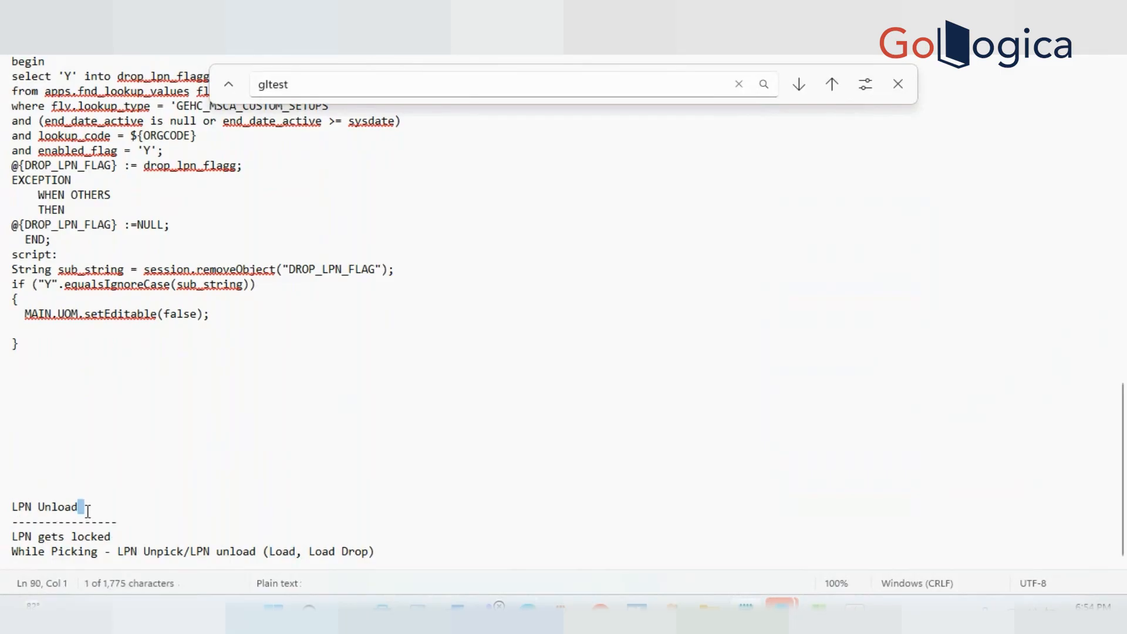
pyautogui.tripleClick(87, 511)
pyautogui.click(408, 553)
# Add the line 'While load into truck (LPN is already staged, then user started loading truck, later they can unload from truck)'
pyautogui.press('Return')
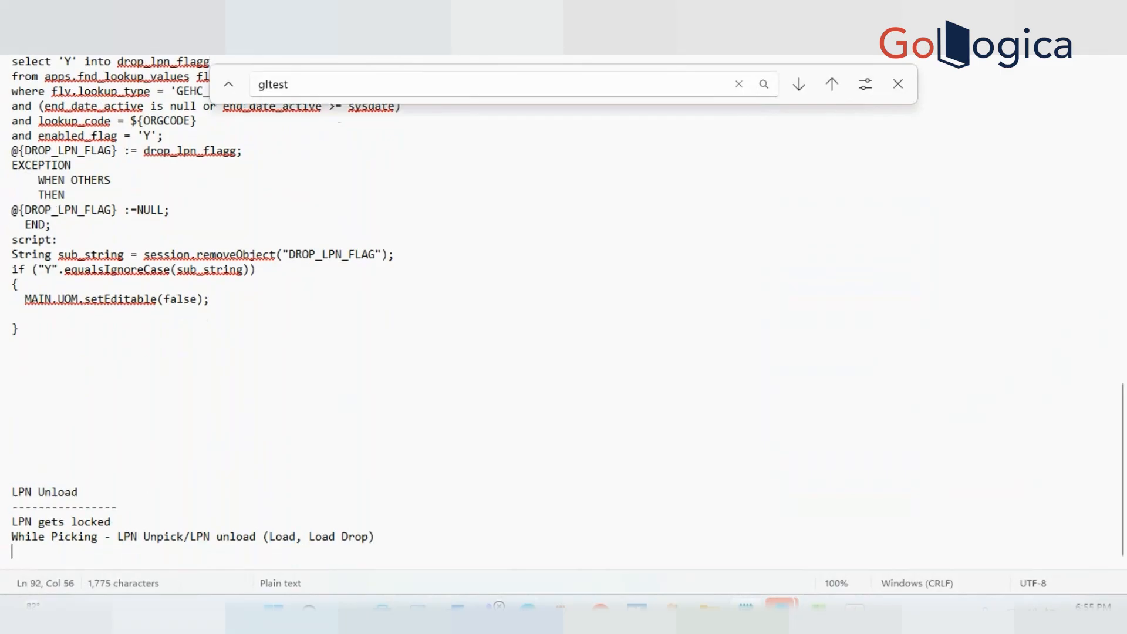
pyautogui.write('While load ')
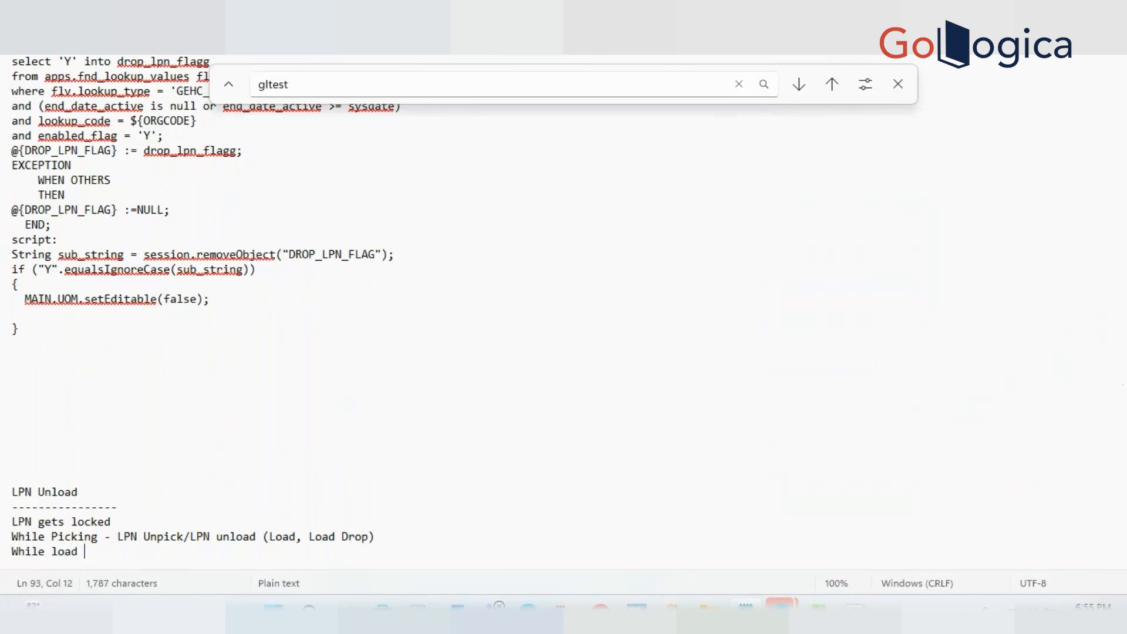
pyautogui.write('into truck')
pyautogui.scroll(-1, 564, 312)
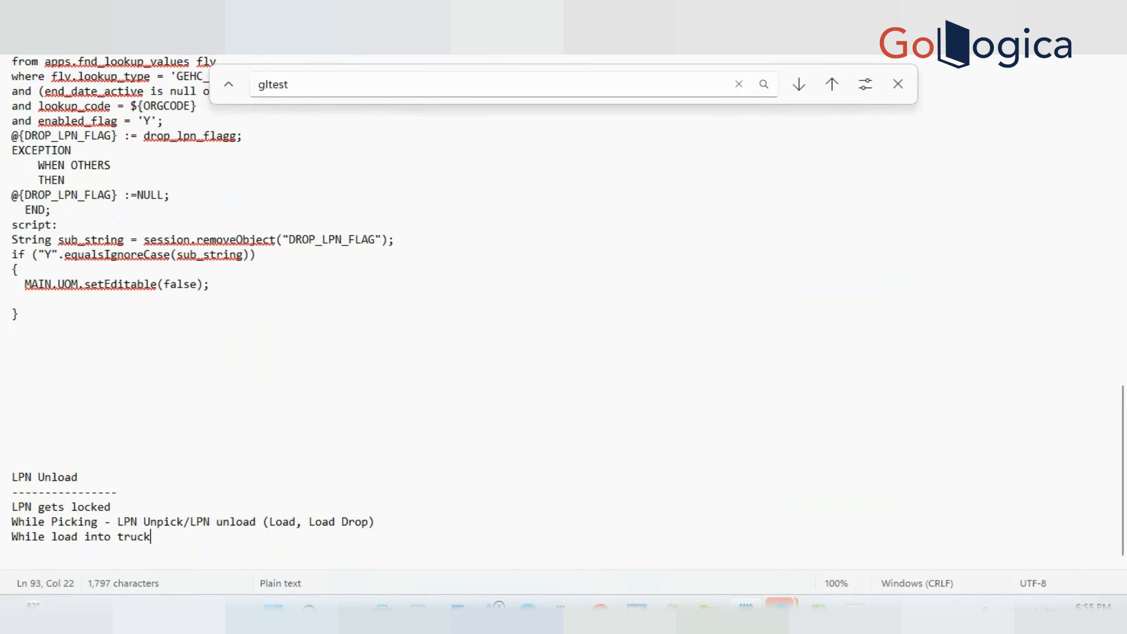
pyautogui.write('(L')
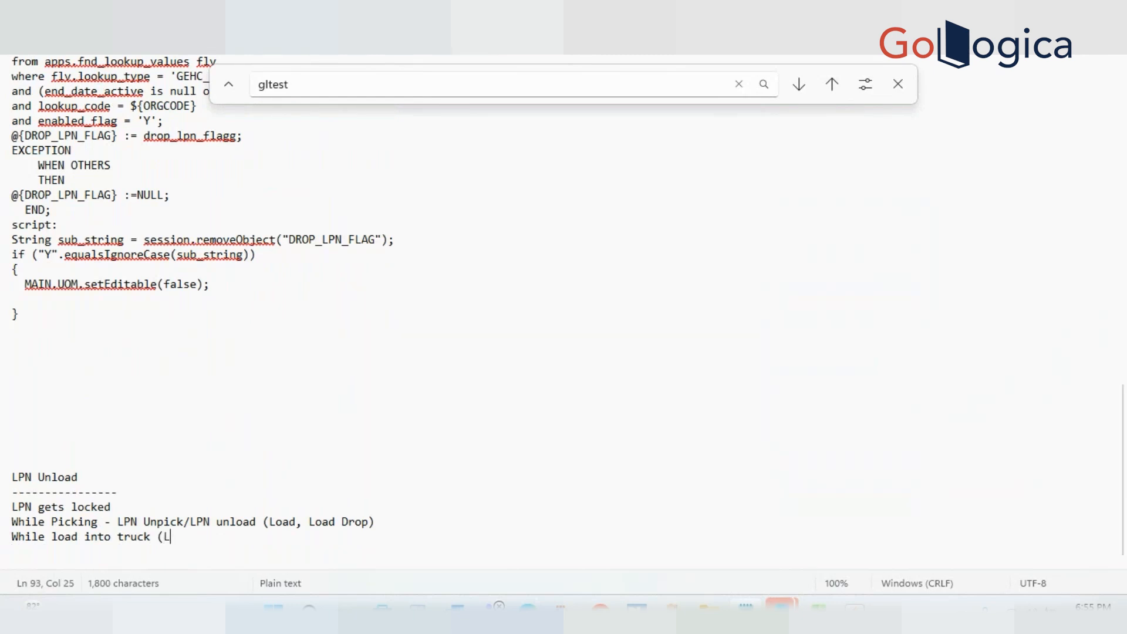
pyautogui.write('PN is already')
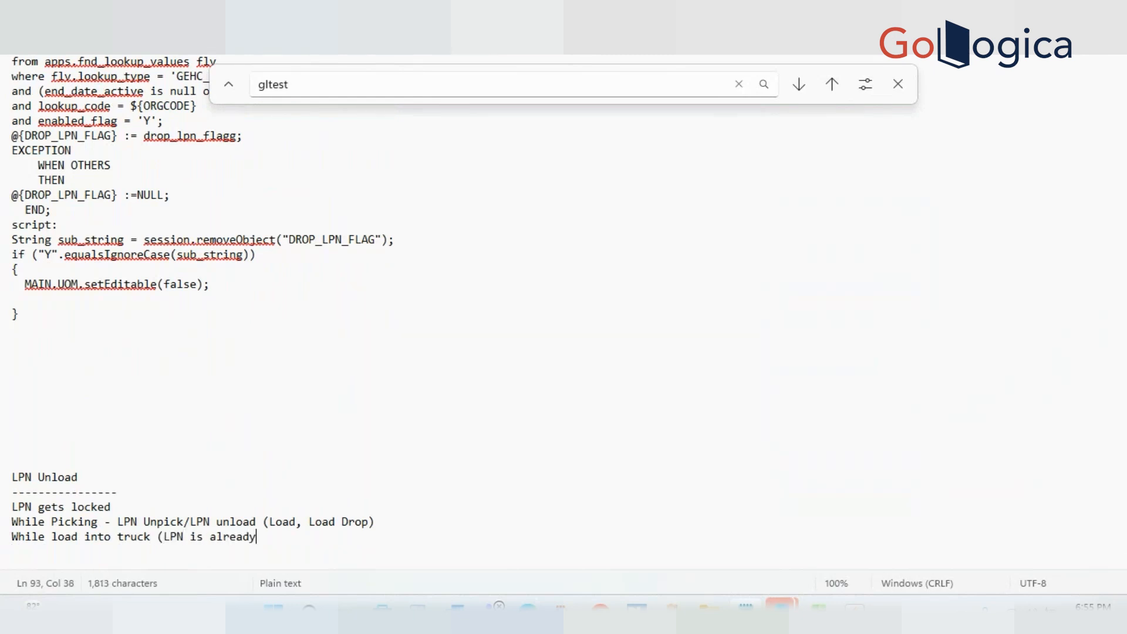
pyautogui.write(' staged, the')
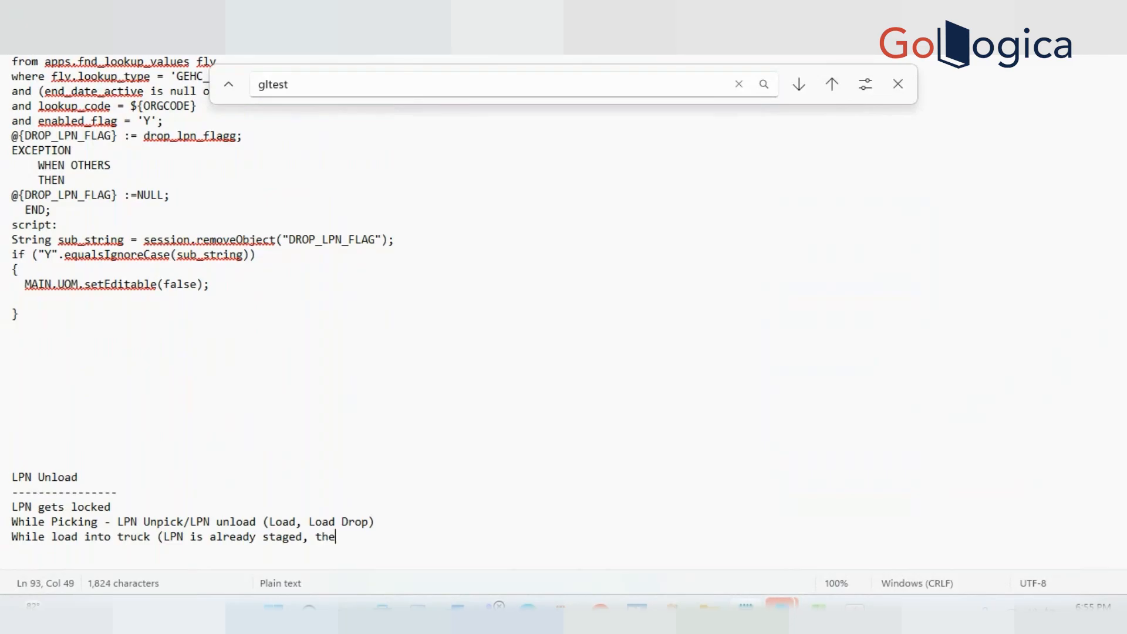
pyautogui.write('nuser started loading ')
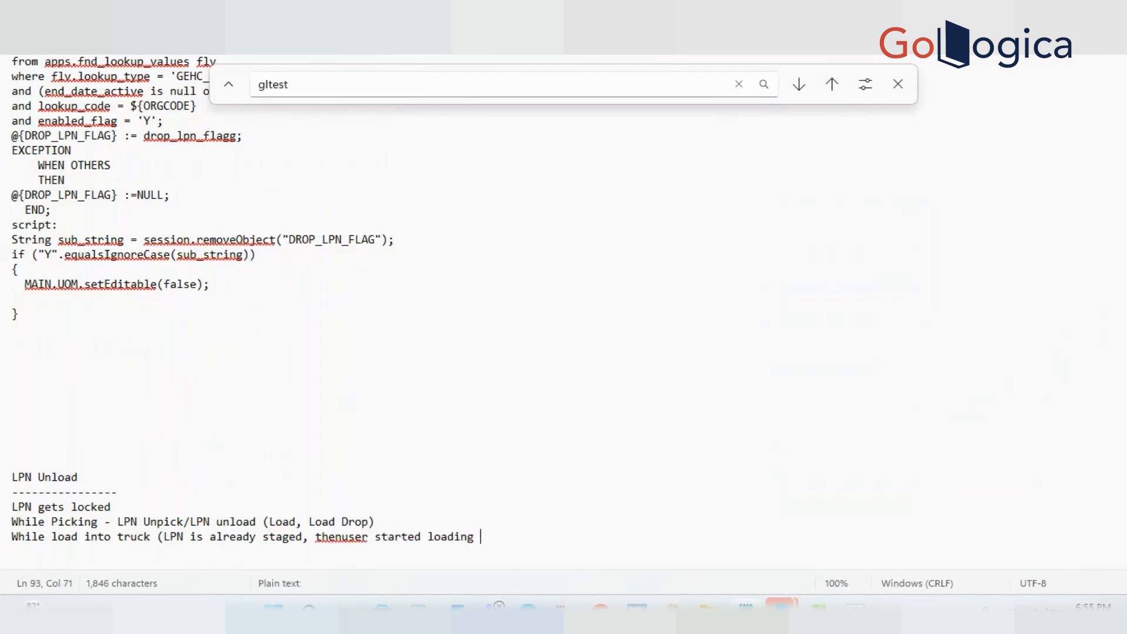
pyautogui.write('truck , later they can unload from truck)')
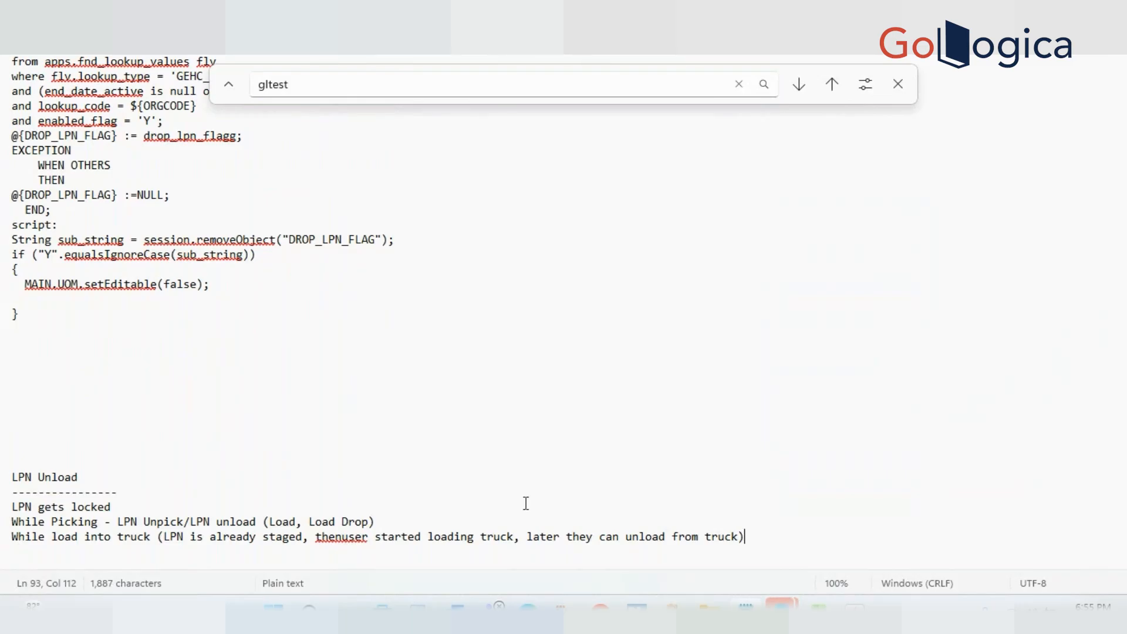
pyautogui.click(602, 471)
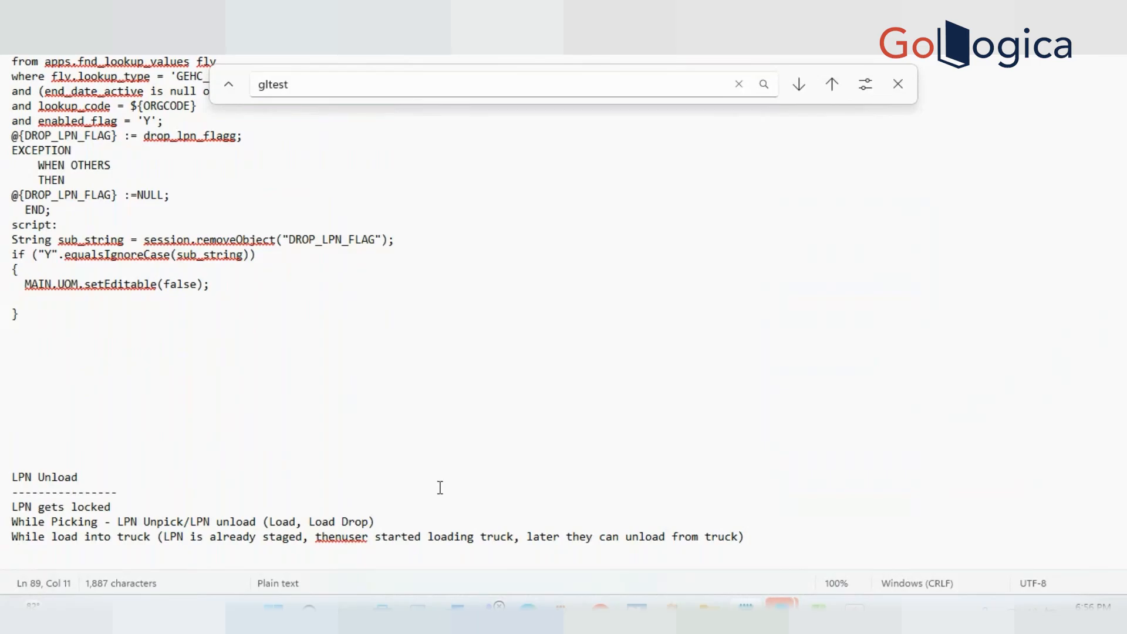
# Switch to the mobile client, back out of Inquiry, view GE Receiver, then return to Inbound
pyautogui.click(343, 537)
pyautogui.hotkey('alt', 'Tab')
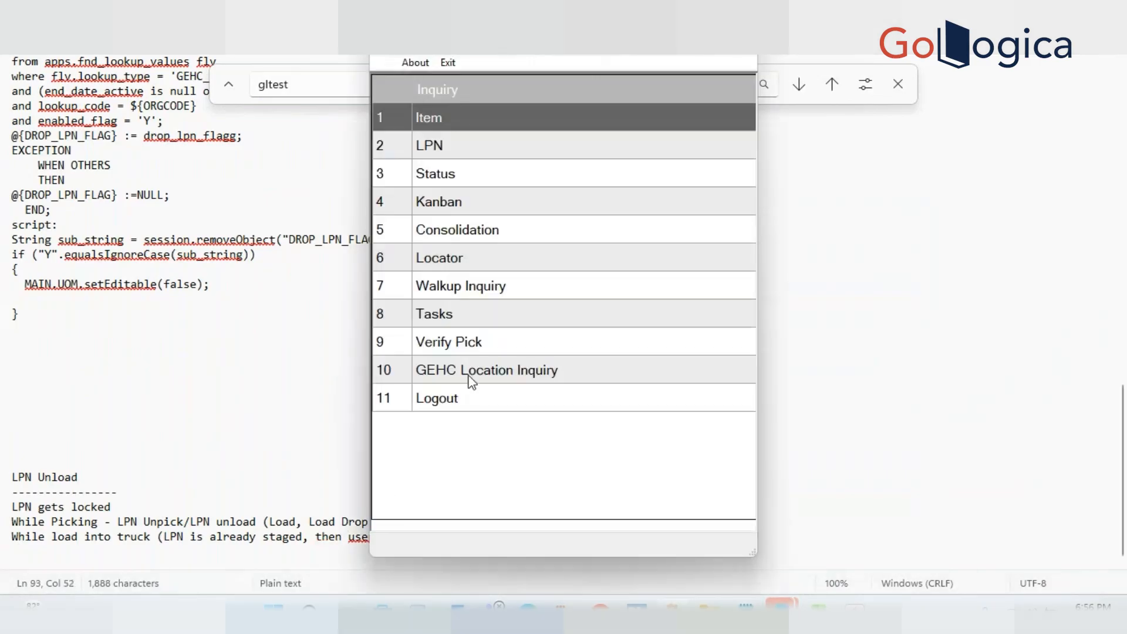
pyautogui.press('F2')
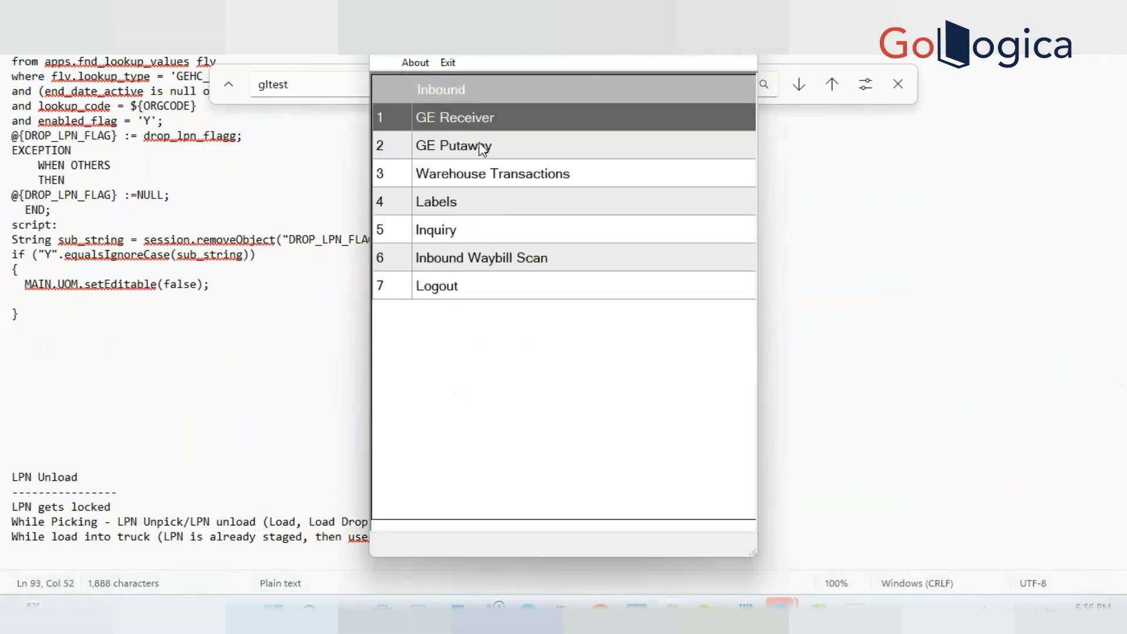
pyautogui.click(472, 117)
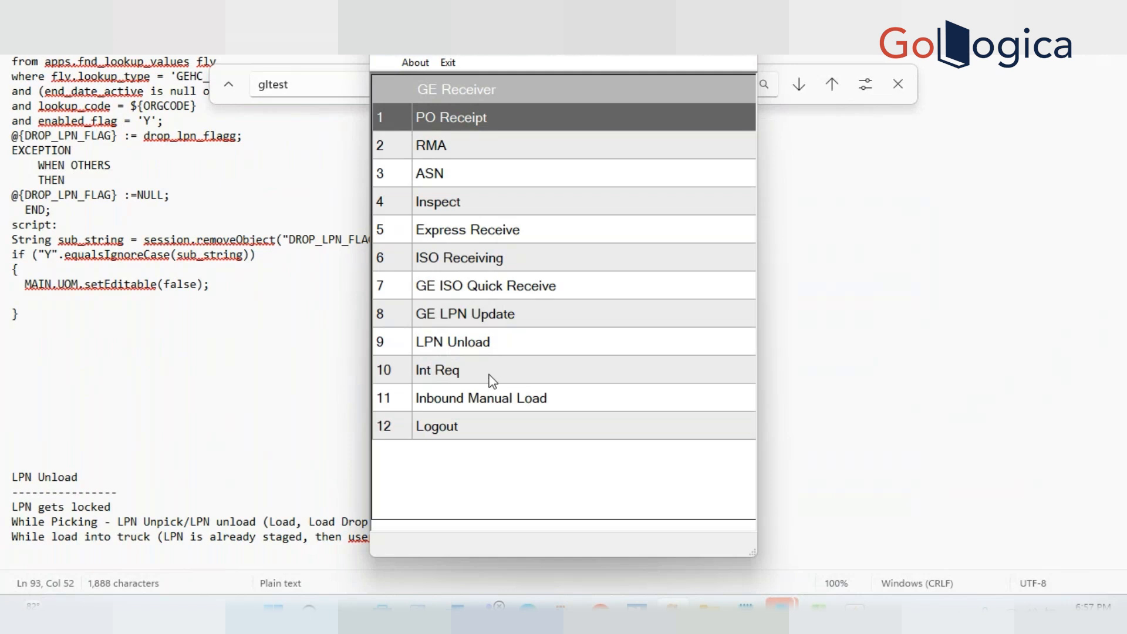
pyautogui.press('F2')
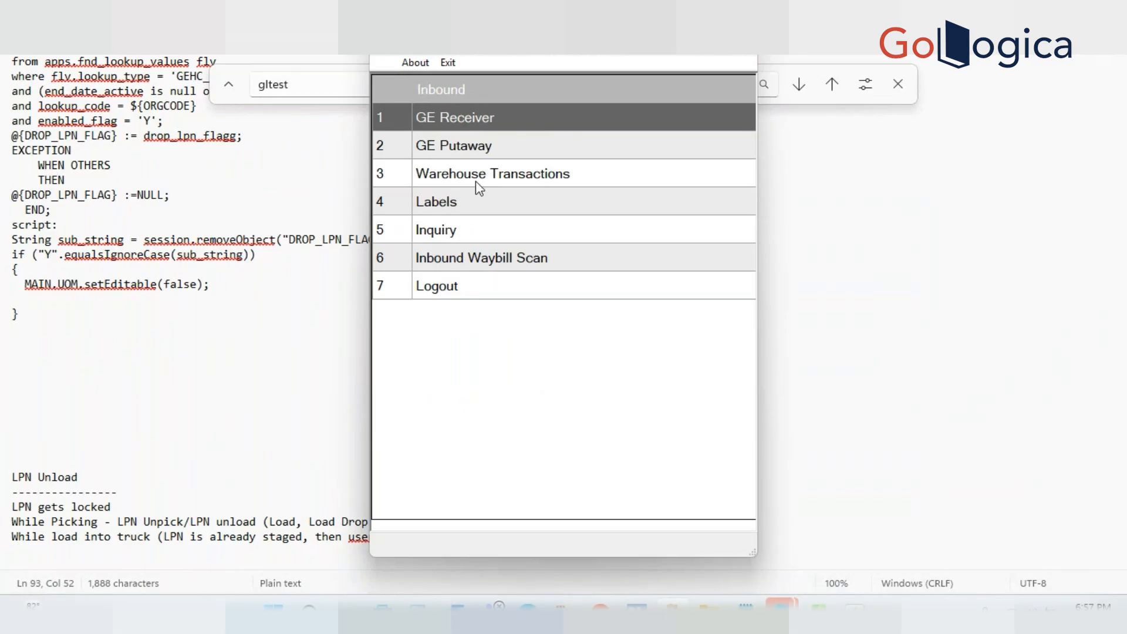
# Browse the GE Receiver and GE Putaway submenus, then return to the LPN Unload notes
pyautogui.click(470, 127)
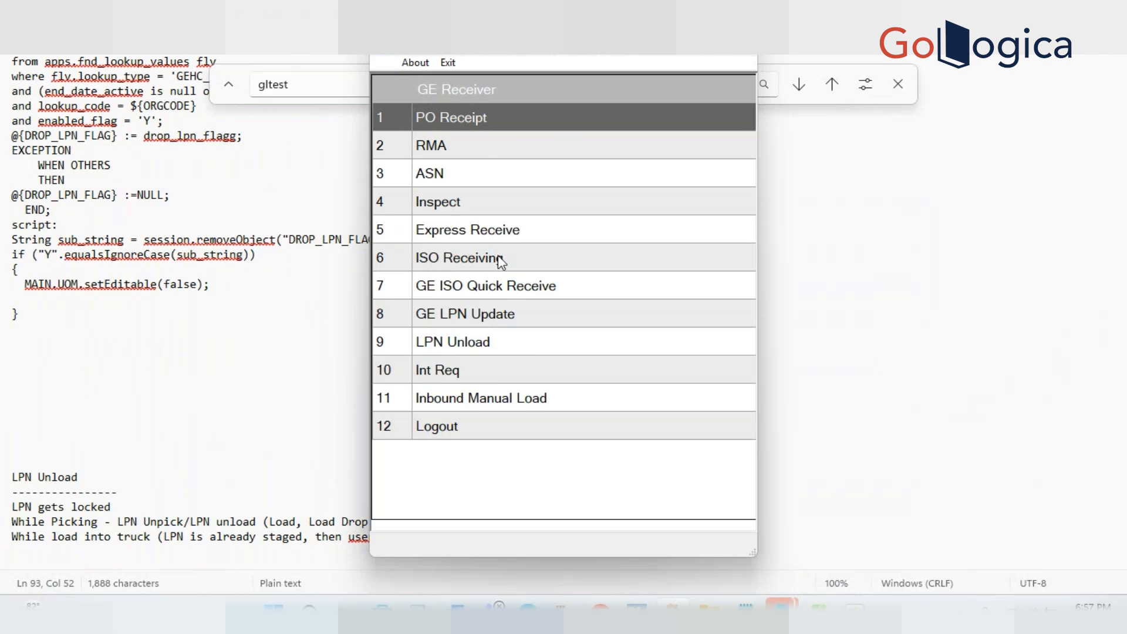
pyautogui.press('Escape')
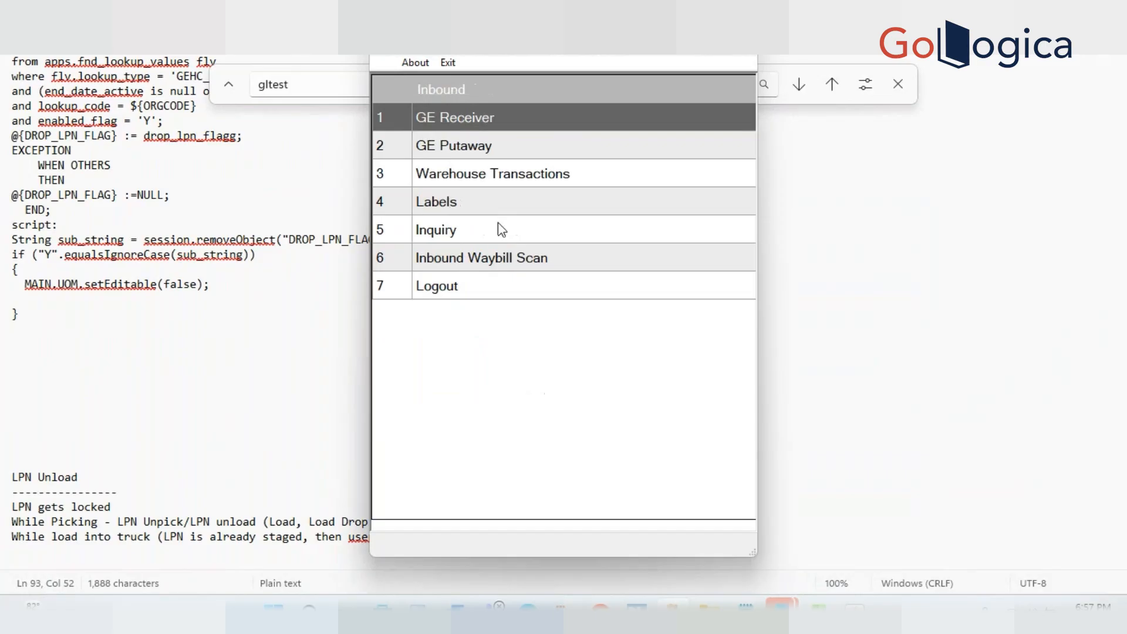
pyautogui.click(480, 147)
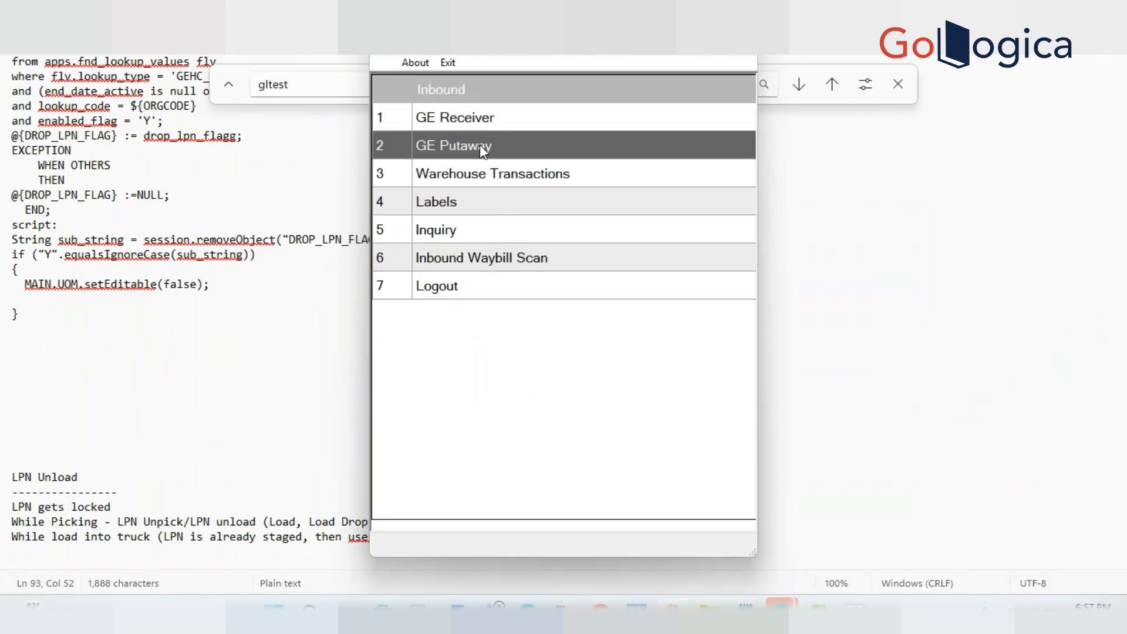
pyautogui.click(481, 145)
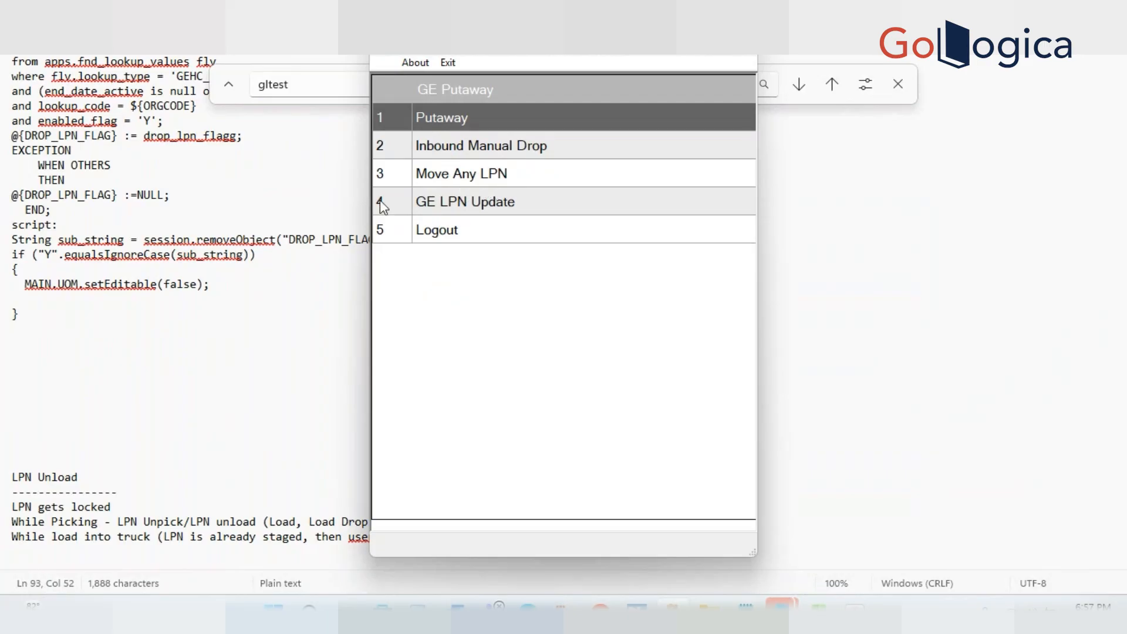
pyautogui.tripleClick(50, 509)
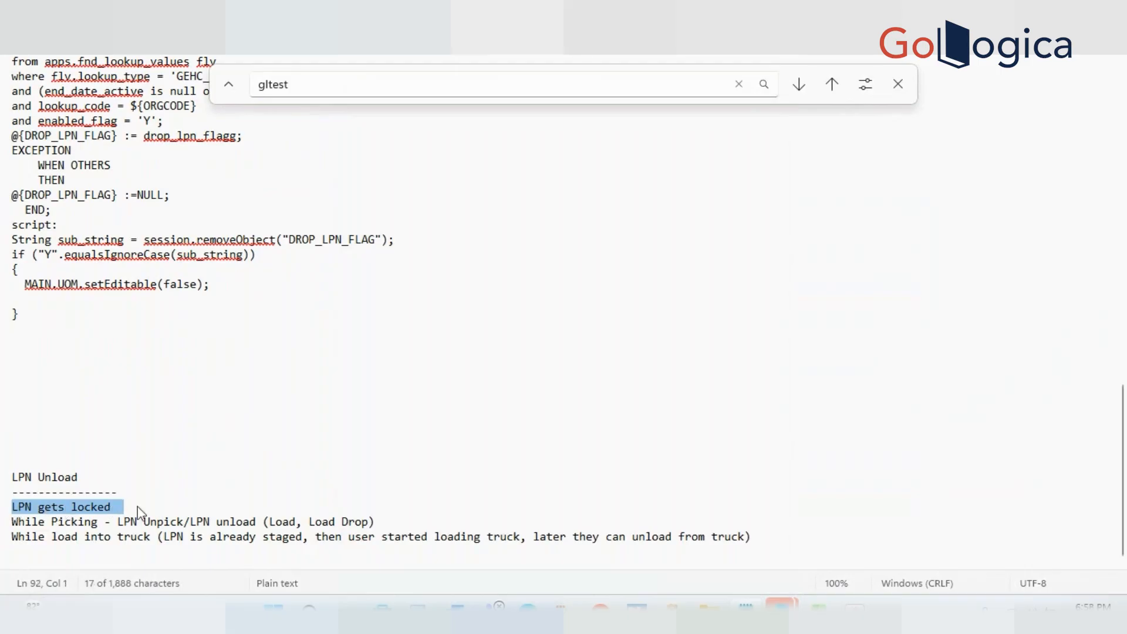
# Prefix the 'LPN gets locked' line with 'Receiving -' and review the LPN Unload notes
pyautogui.click(14, 505)
pyautogui.write('Receiving -')
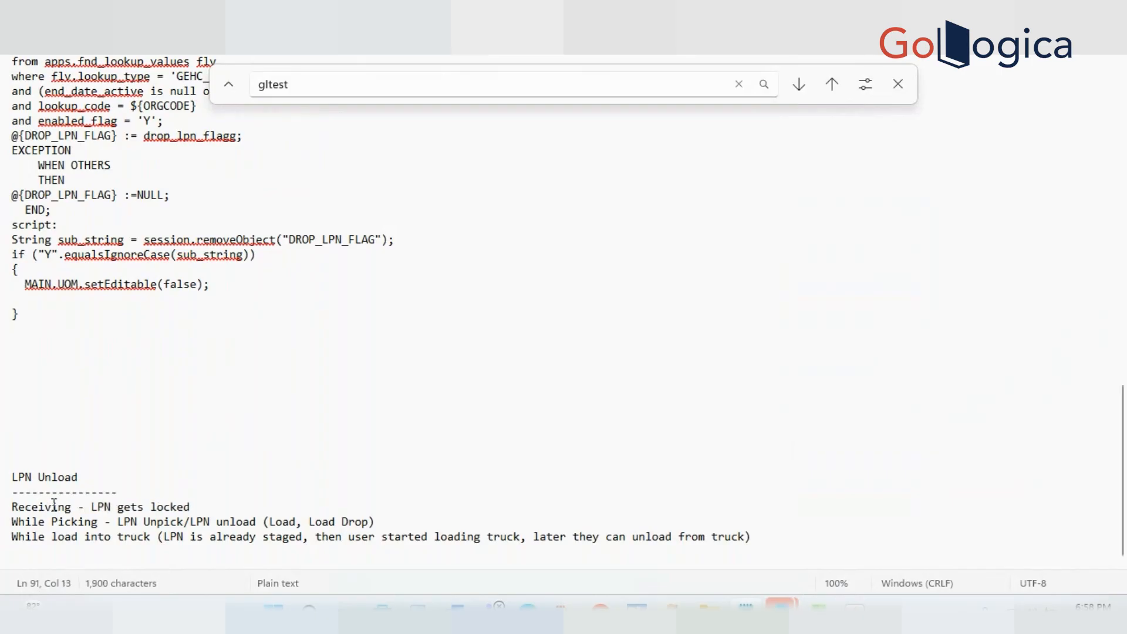
pyautogui.tripleClick(6, 480)
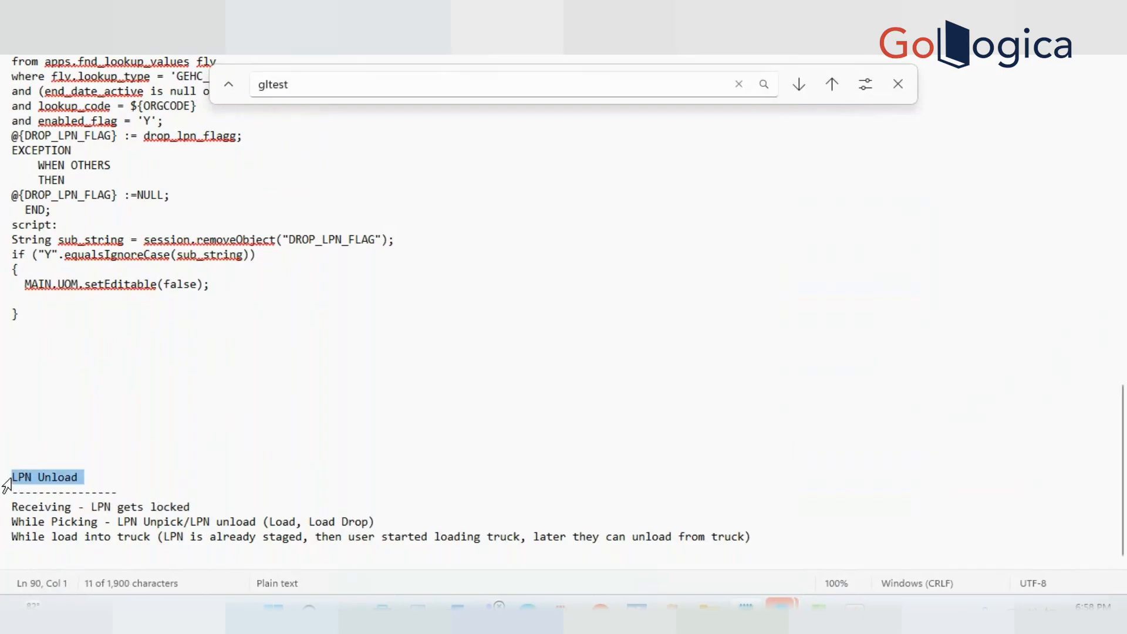
pyautogui.doubleClick(101, 506)
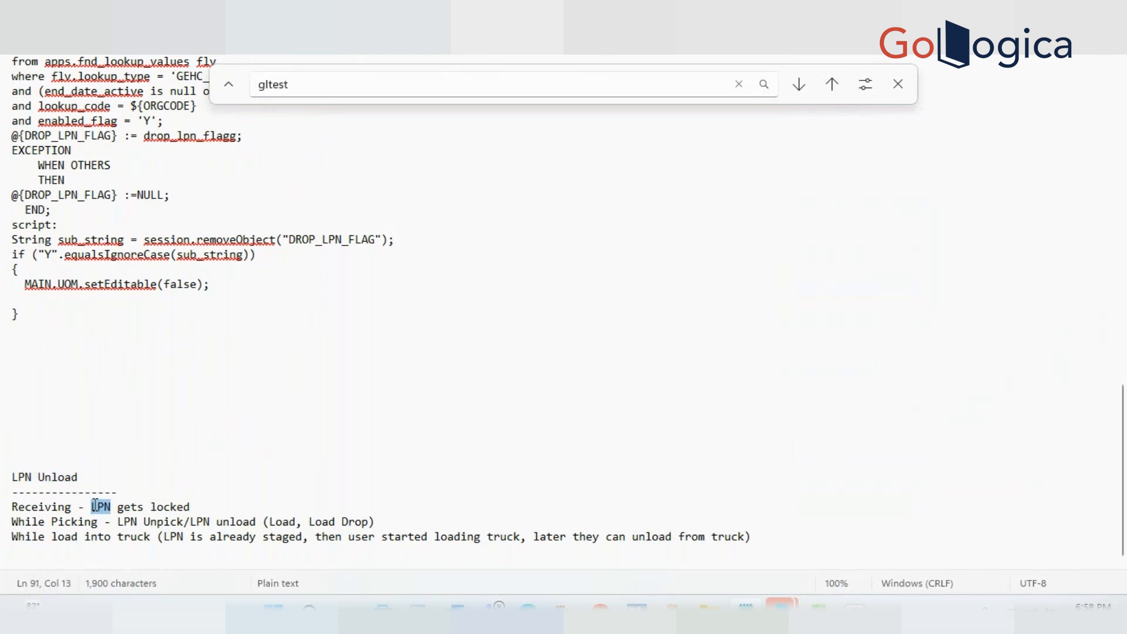
pyautogui.moveTo(210, 504); pyautogui.dragTo(212, 512)
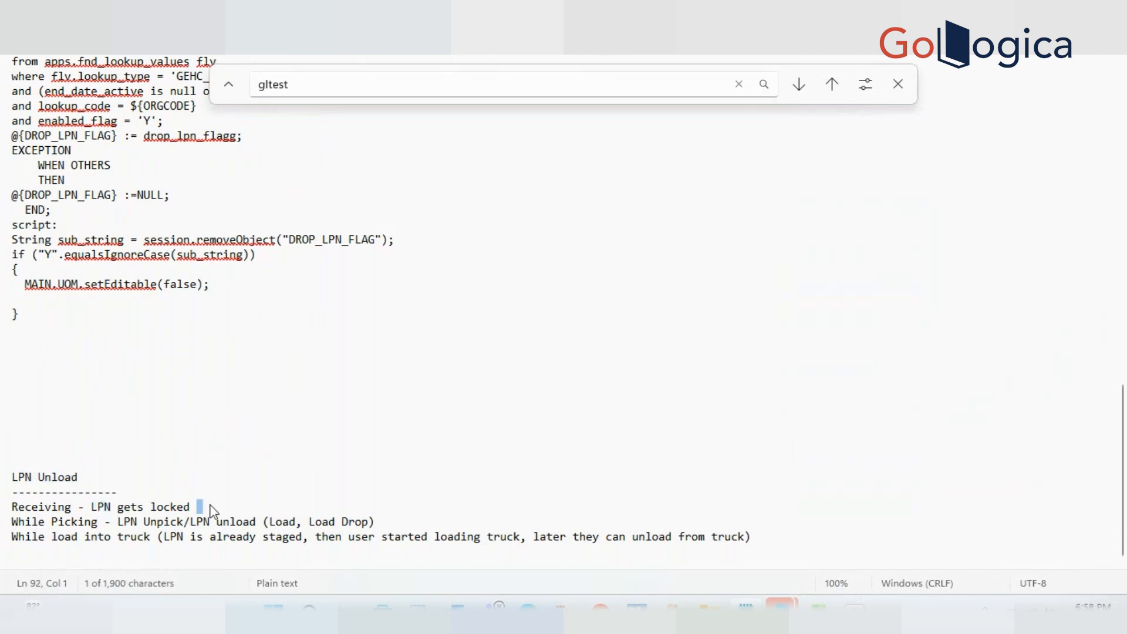
pyautogui.doubleClick(176, 507)
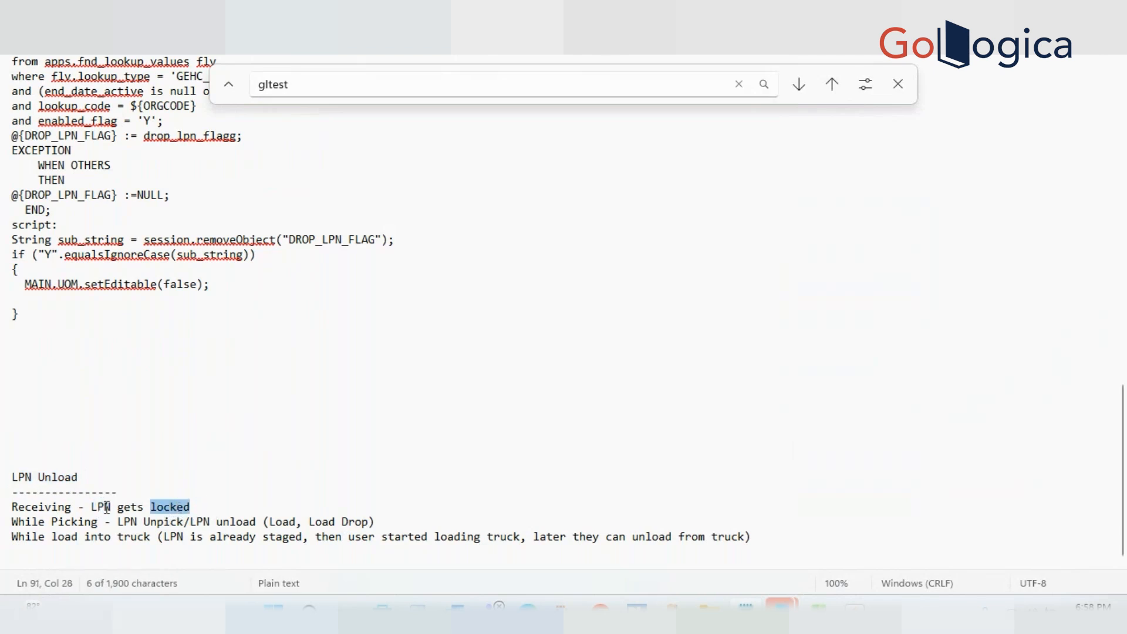
pyautogui.doubleClick(106, 507)
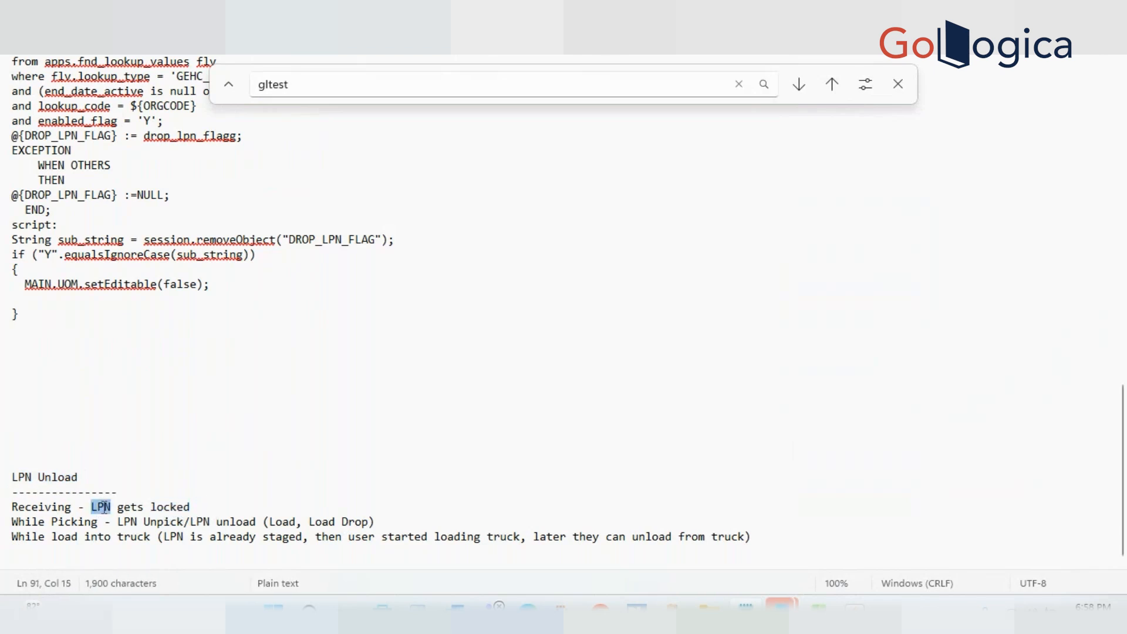
pyautogui.tripleClick(66, 472)
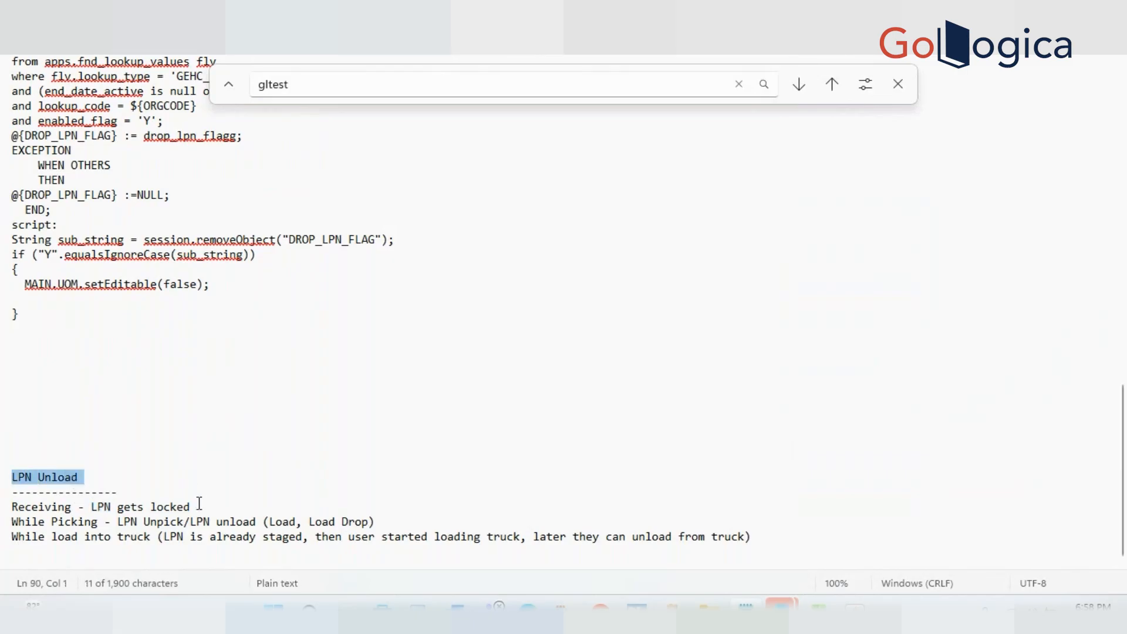
pyautogui.doubleClick(176, 508)
pyautogui.click(94, 507)
pyautogui.doubleClick(100, 507)
pyautogui.tripleClick(217, 507)
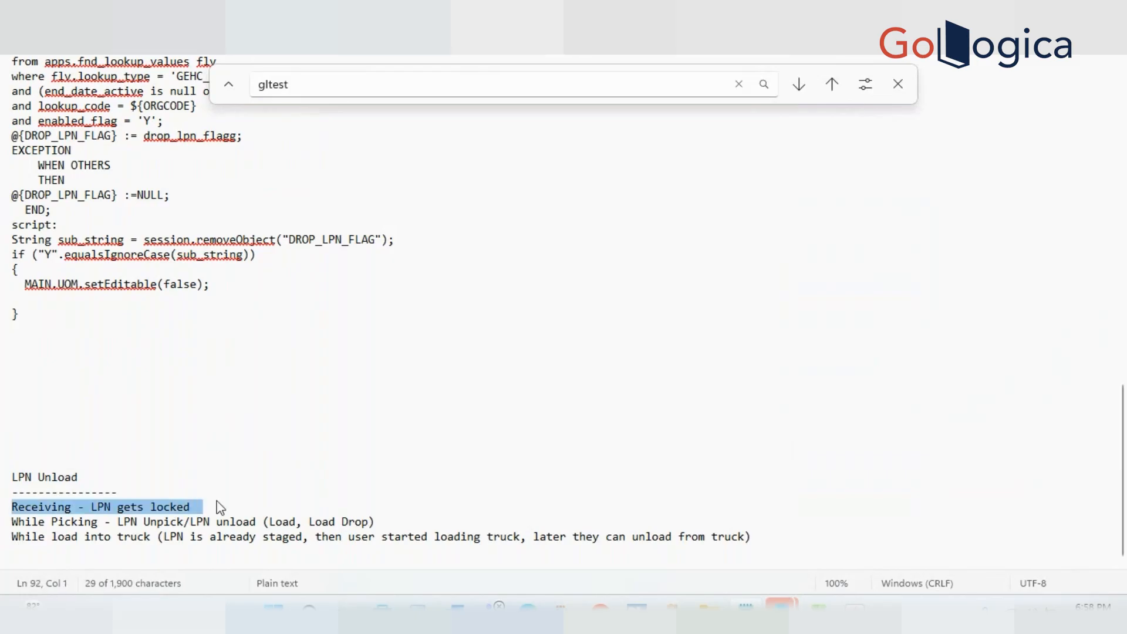
pyautogui.click(217, 502)
pyautogui.doubleClick(205, 506)
pyautogui.click(204, 509)
pyautogui.tripleClick(204, 508)
# Replace 'gets' with 'is' so the line reads 'Receiving - LPN is locked'
pyautogui.moveTo(31, 480); pyautogui.dragTo(13, 480)
pyautogui.tripleClick(114, 483)
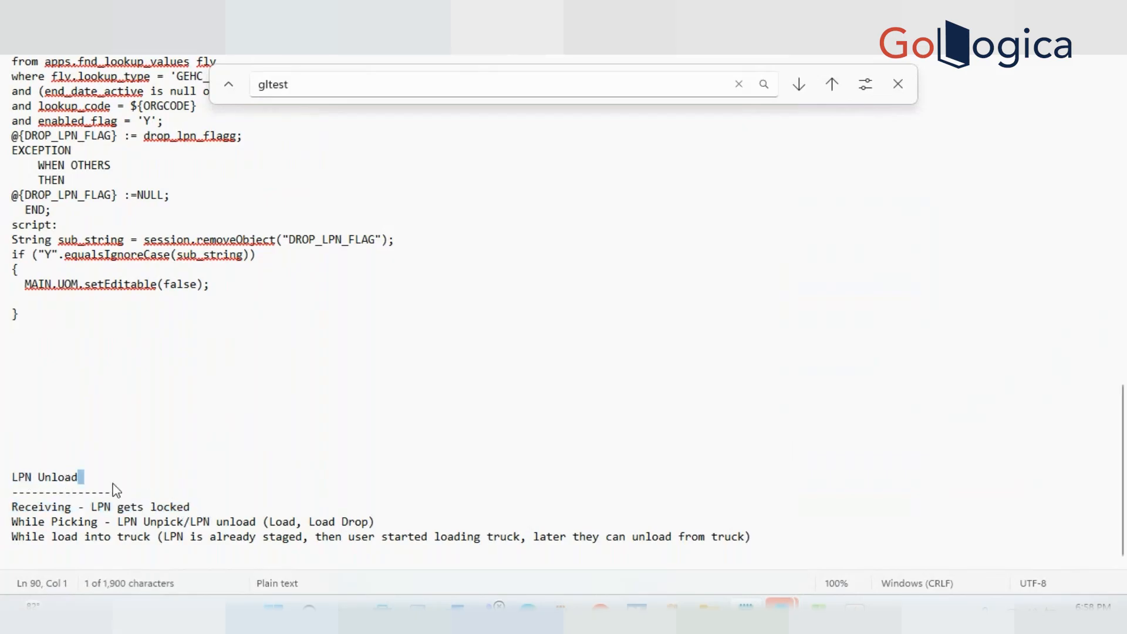
pyautogui.tripleClick(217, 509)
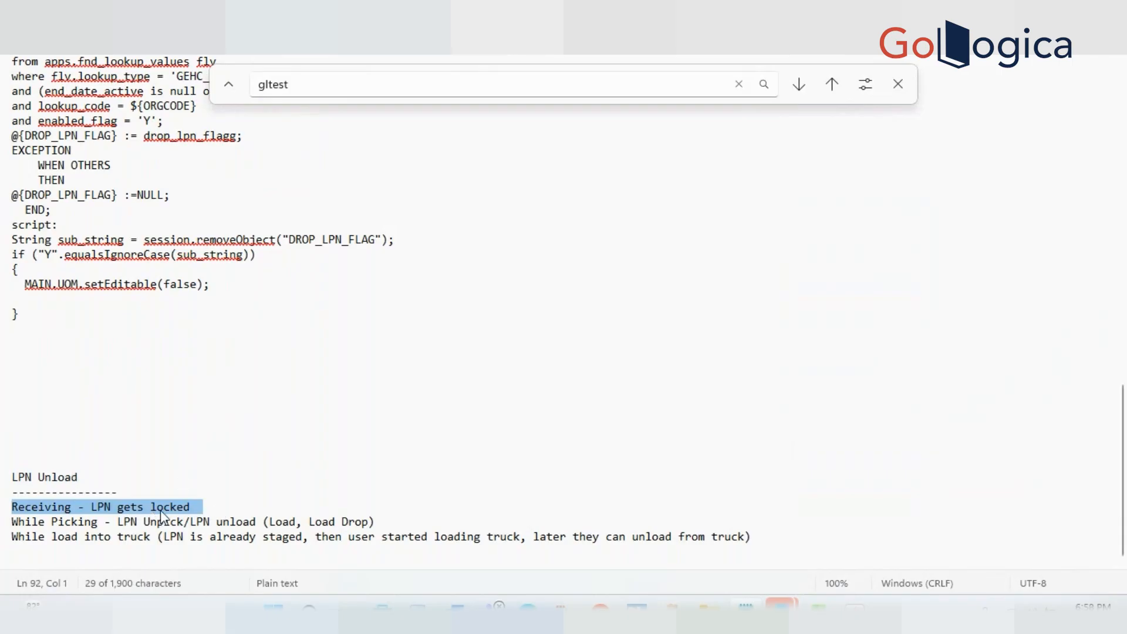
pyautogui.click(80, 508)
pyautogui.doubleClick(125, 506)
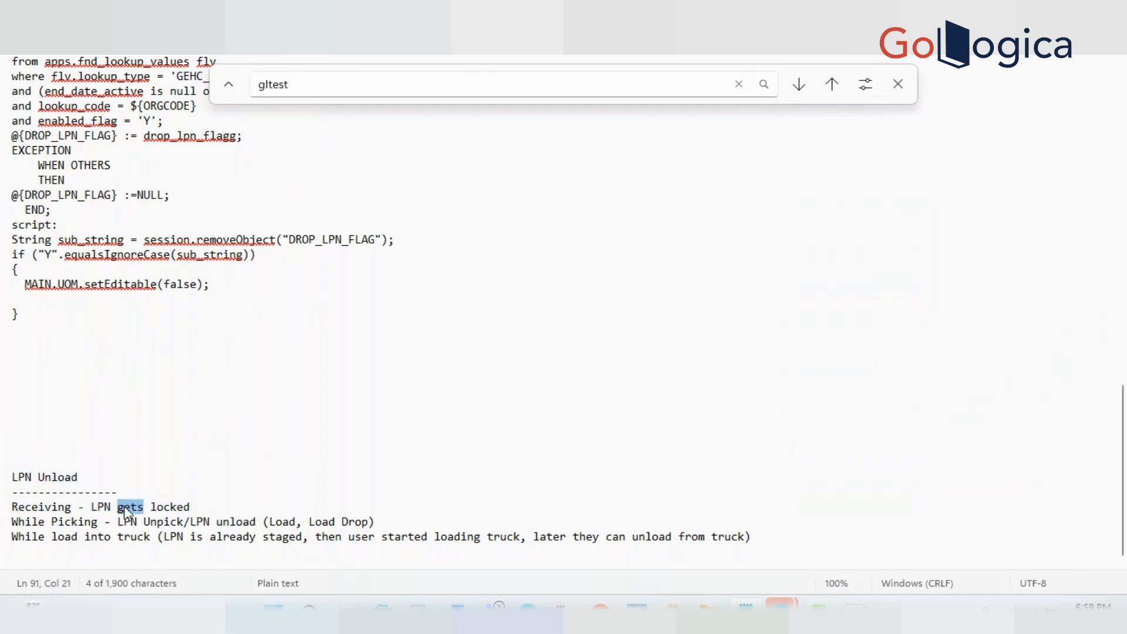
pyautogui.doubleClick(176, 507)
pyautogui.click(202, 507)
pyautogui.hotkey('shift', 'Right')
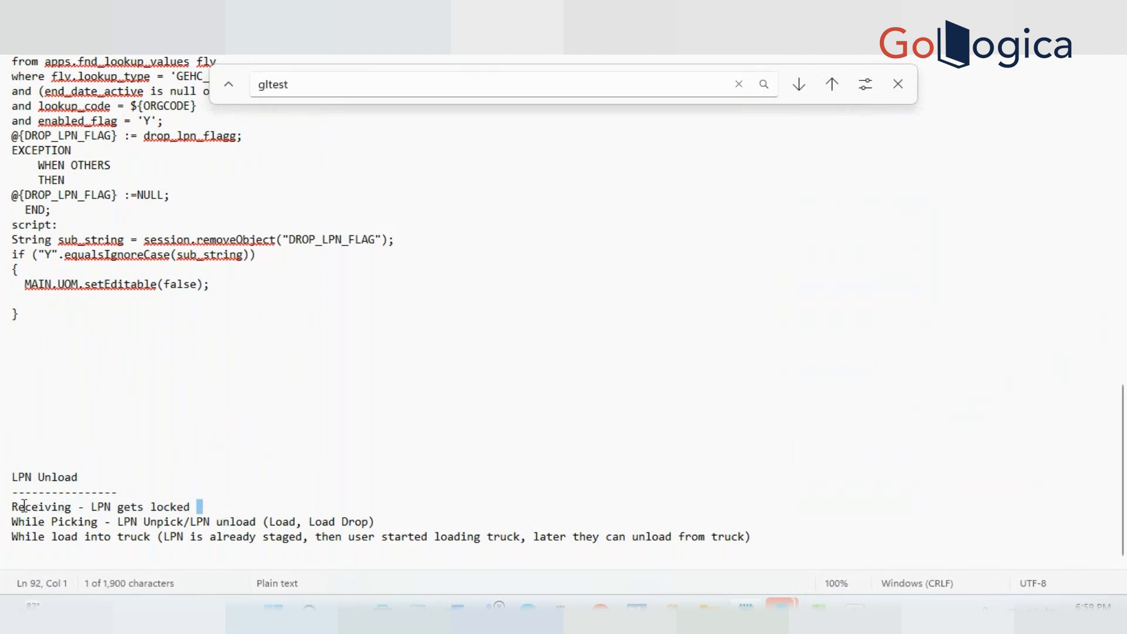
pyautogui.doubleClick(25, 509)
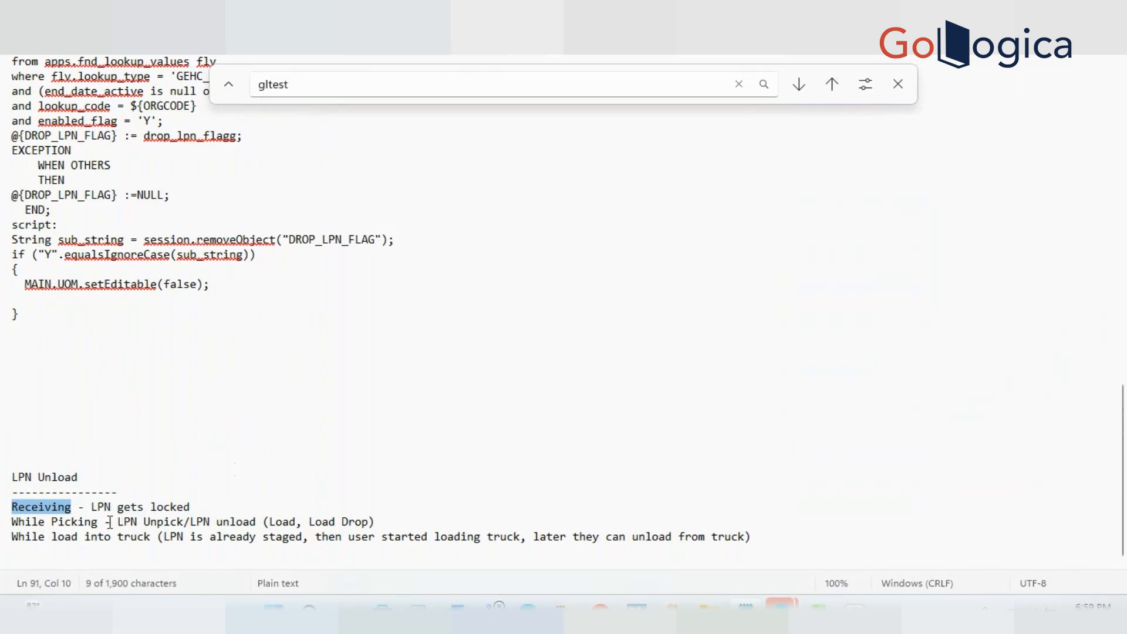
pyautogui.click(85, 508)
pyautogui.click(145, 508)
pyautogui.press('BackSpace')
pyautogui.press('BackSpace')
pyautogui.press('BackSpace')
pyautogui.press('BackSpace')
pyautogui.write('is')
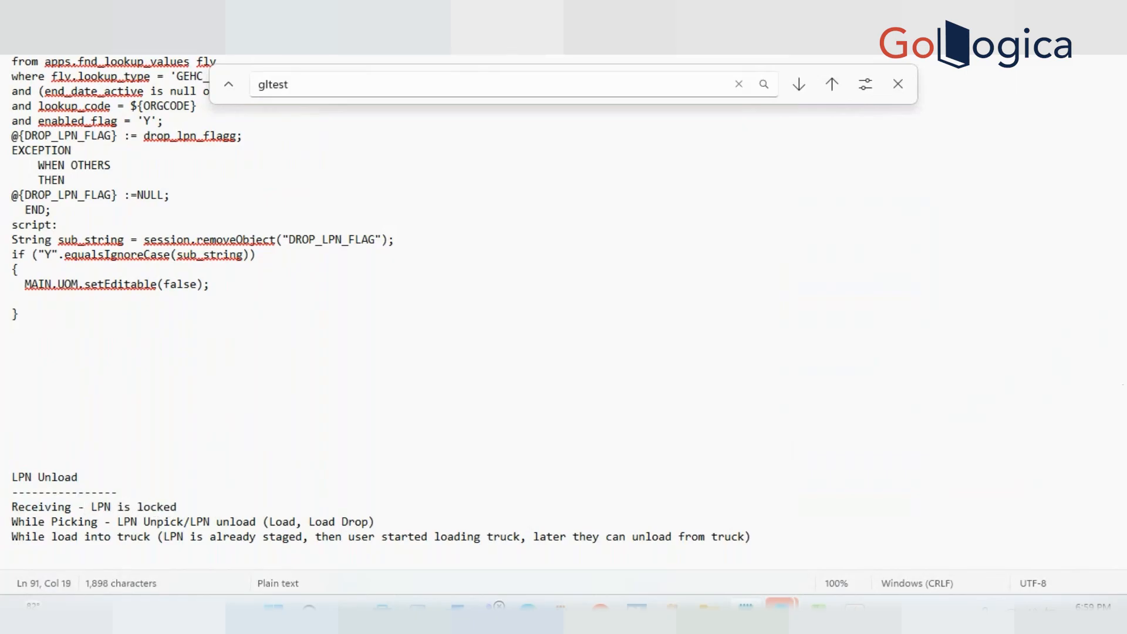
pyautogui.doubleClick(170, 508)
pyautogui.tripleClick(189, 508)
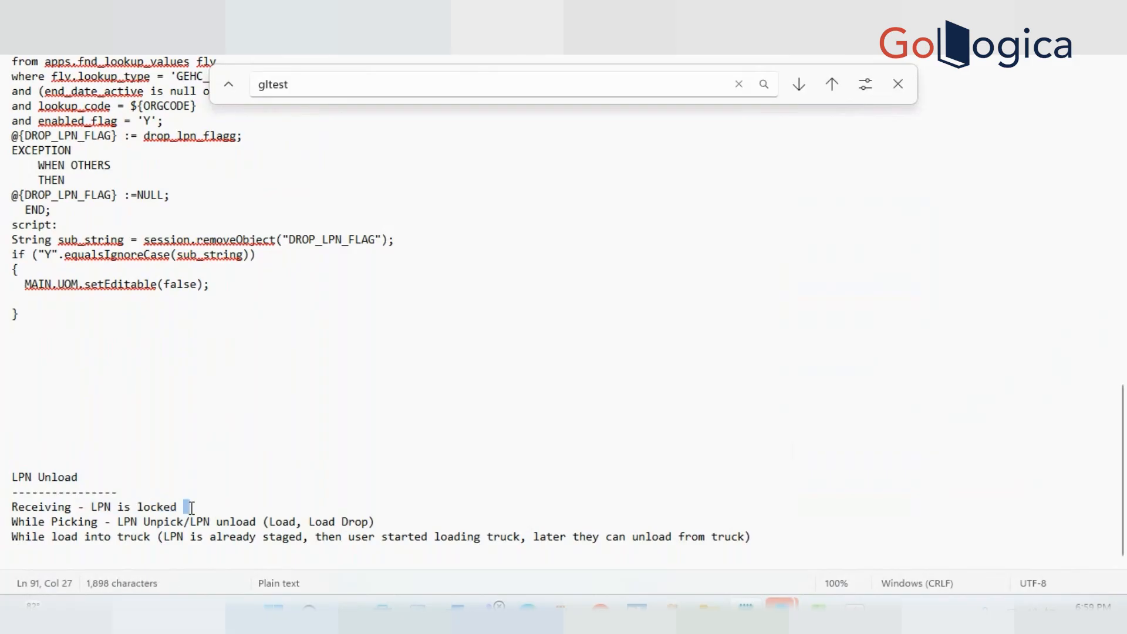
pyautogui.click(245, 499)
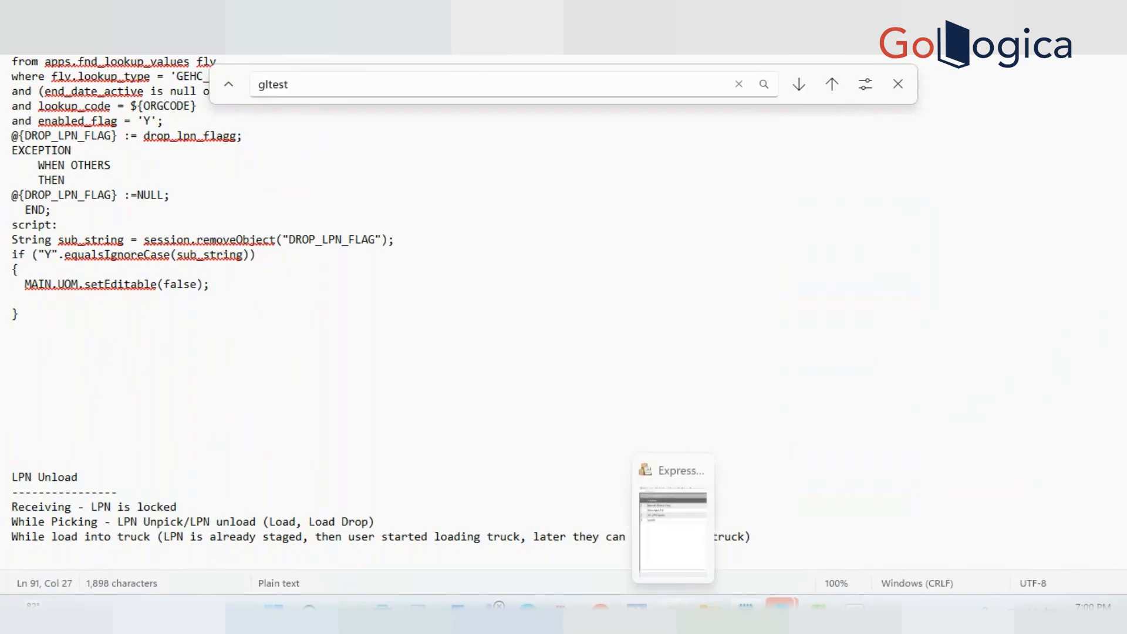
# Bring up the GE Putaway menu and move focus between Inbound Manual Drop and Move Any LPN
pyautogui.click(673, 608)
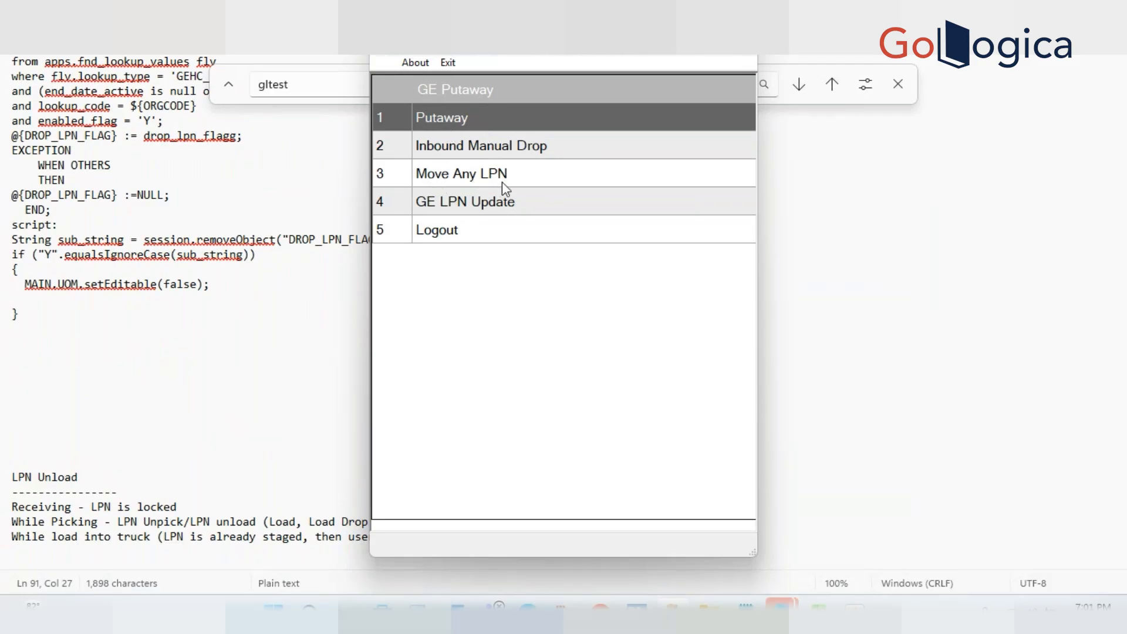
pyautogui.click(520, 157)
pyautogui.press('Down')
pyautogui.press('Up')
pyautogui.press('Down')
pyautogui.press('Up')
pyautogui.press('Down')
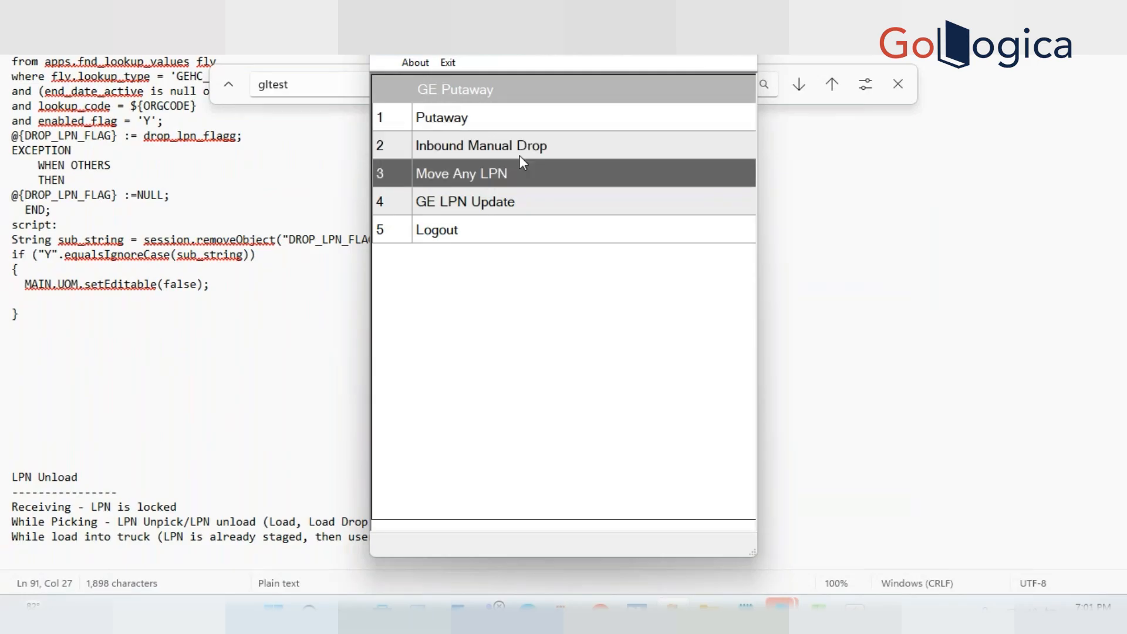
pyautogui.press('Up')
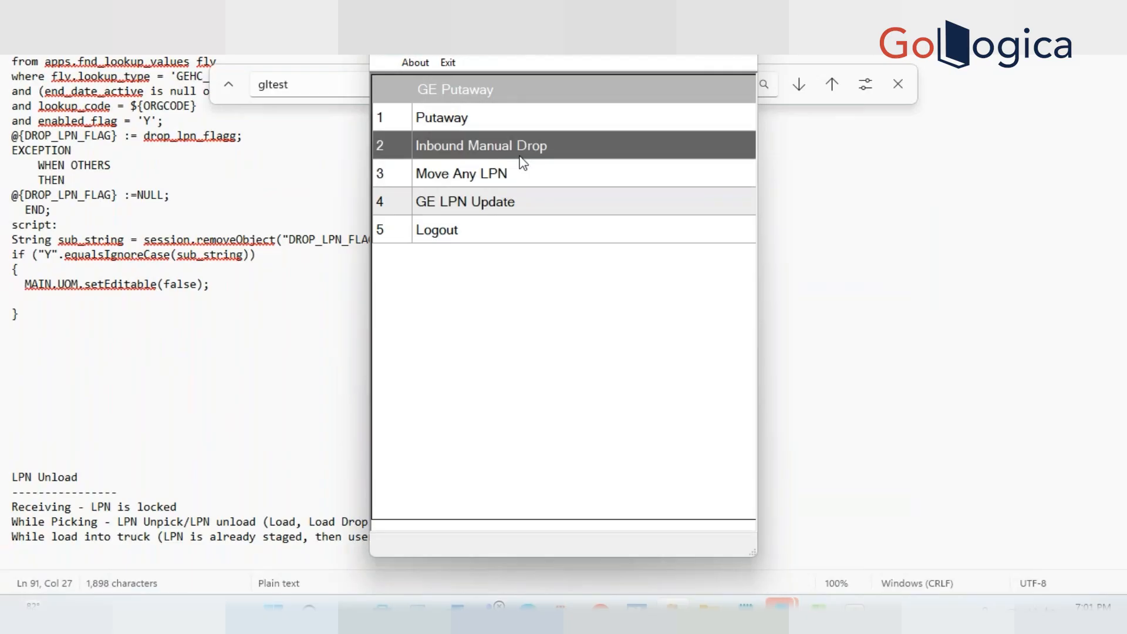
pyautogui.press('Down')
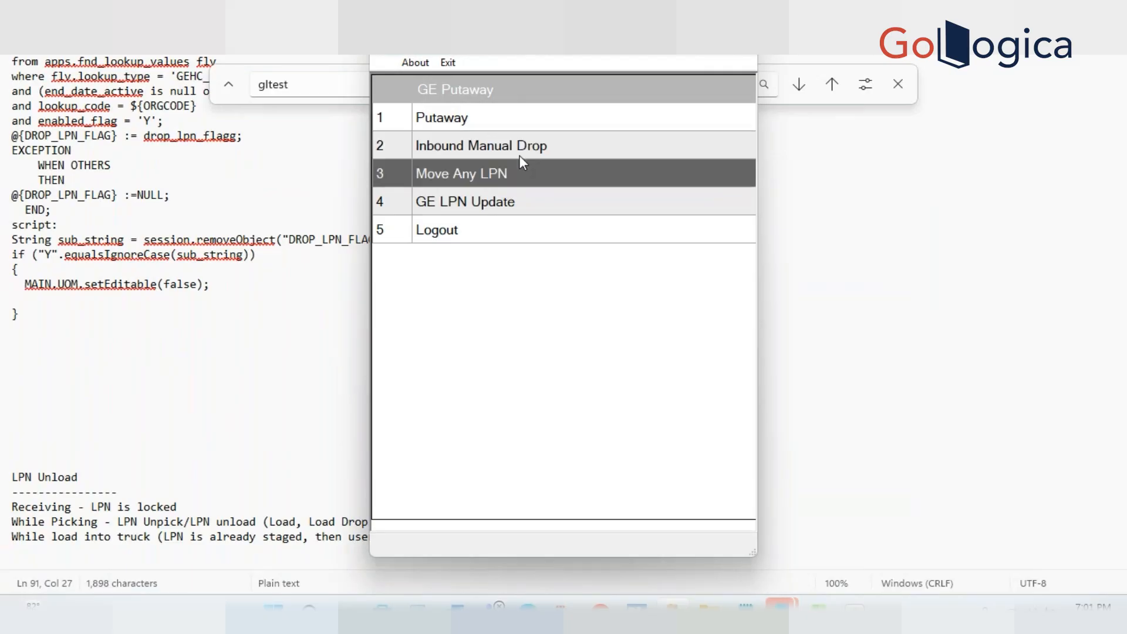
pyautogui.press('Up')
pyautogui.press('Down')
pyautogui.press('Up')
pyautogui.press('Down')
pyautogui.press('Up')
pyautogui.press('Down')
pyautogui.press('Up')
pyautogui.press('Down')
pyautogui.press('Up')
pyautogui.press('Down')
pyautogui.press('Up')
pyautogui.press('Down')
pyautogui.press('Up')
pyautogui.press('Down')
pyautogui.press('Up')
pyautogui.press('Down')
pyautogui.press('Up')
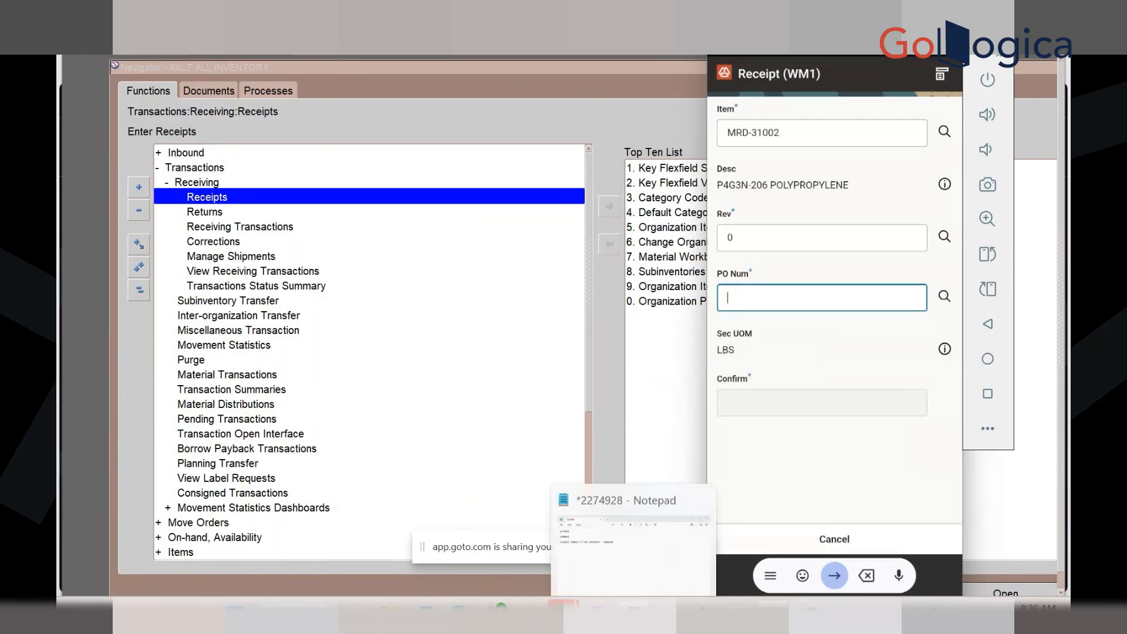
# Copy the PO number from the notes into PO Num on the Receipt form and submit it
pyautogui.click(634, 610)
pyautogui.click(282, 251)
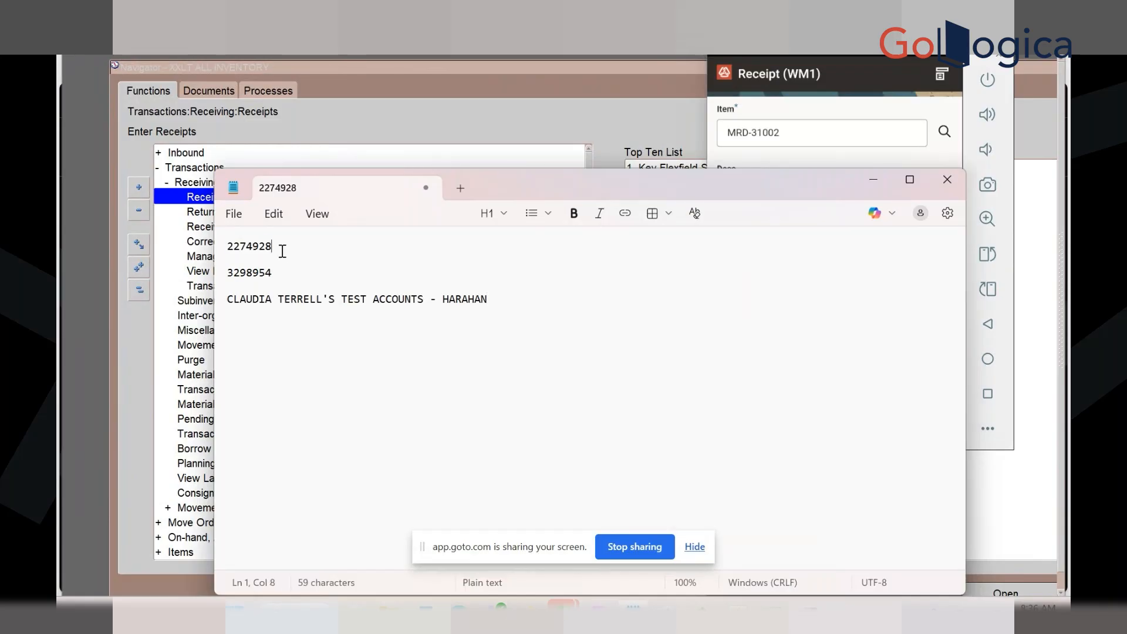
pyautogui.doubleClick(283, 251)
pyautogui.press('super+c')
pyautogui.click(875, 181)
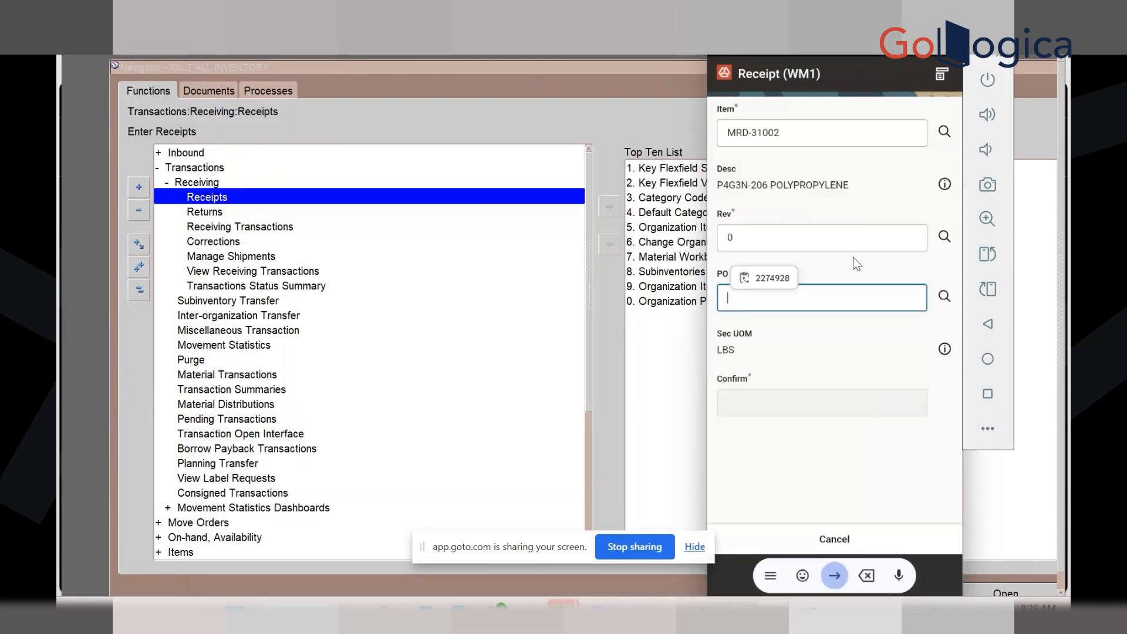
pyautogui.click(776, 282)
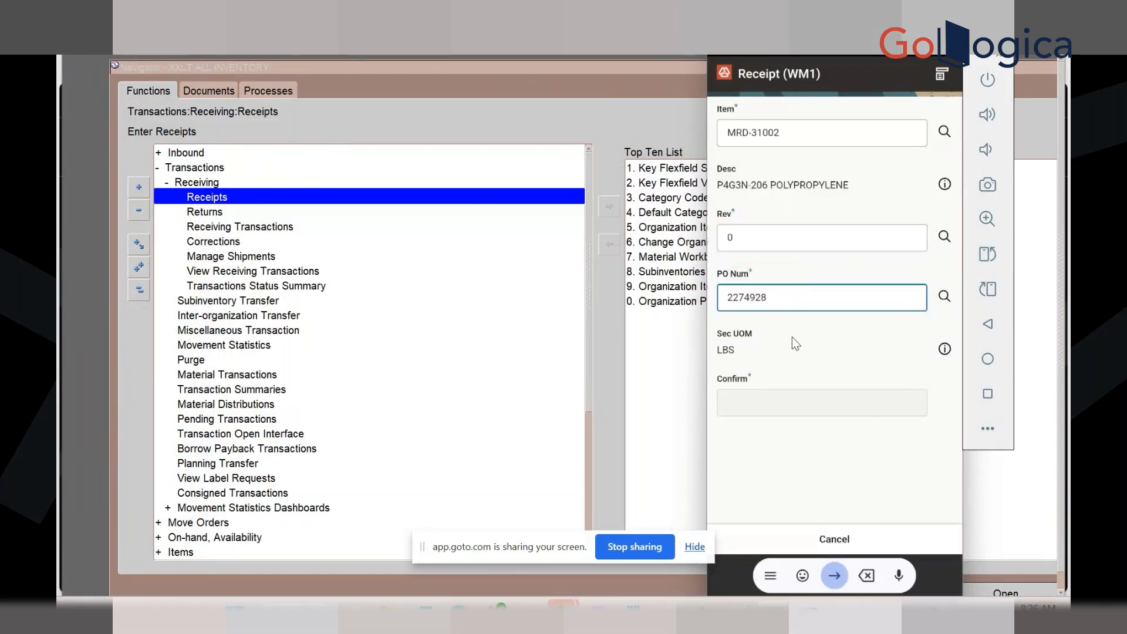
pyautogui.press('Return')
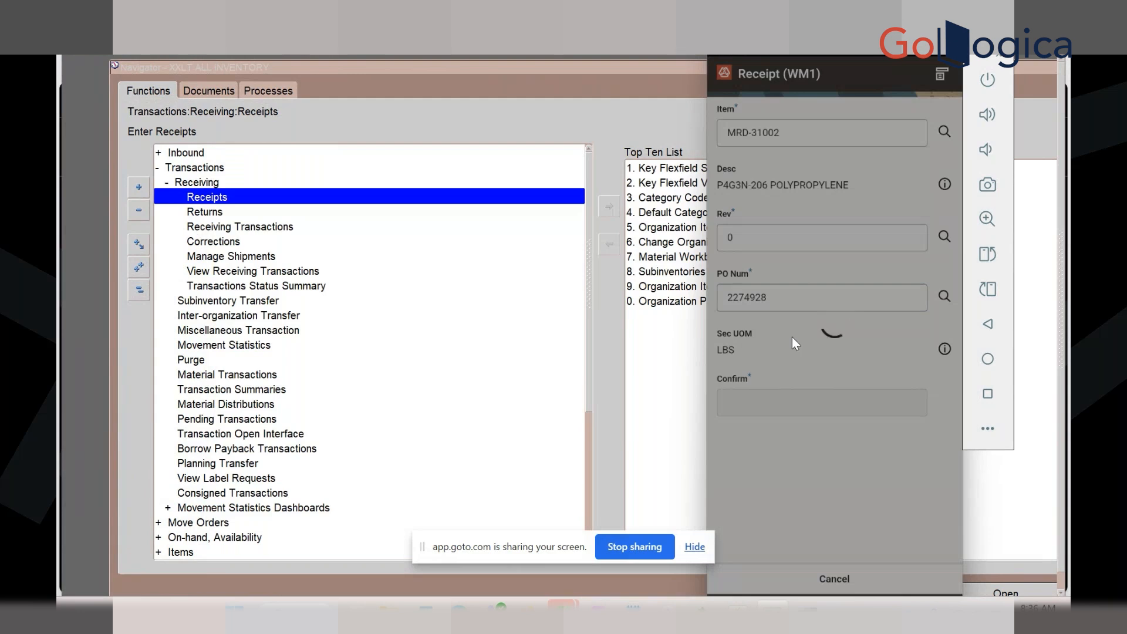
pyautogui.click(825, 404)
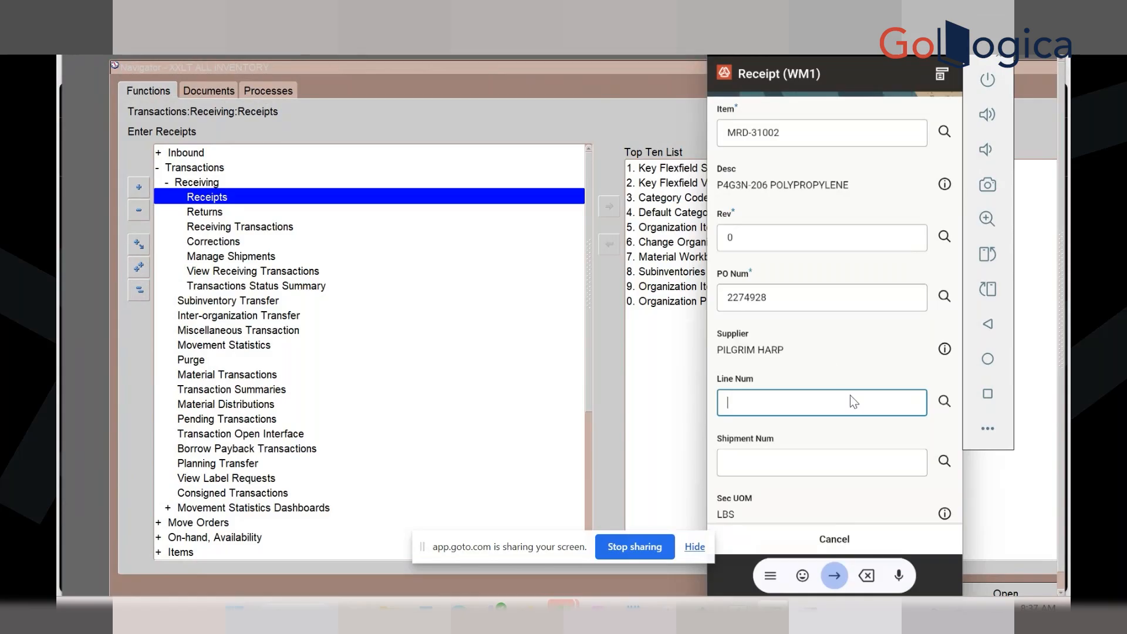
# Choose shipment 2 for PO line 1 and generate a new LPN, LPN27SB
pyautogui.click(945, 402)
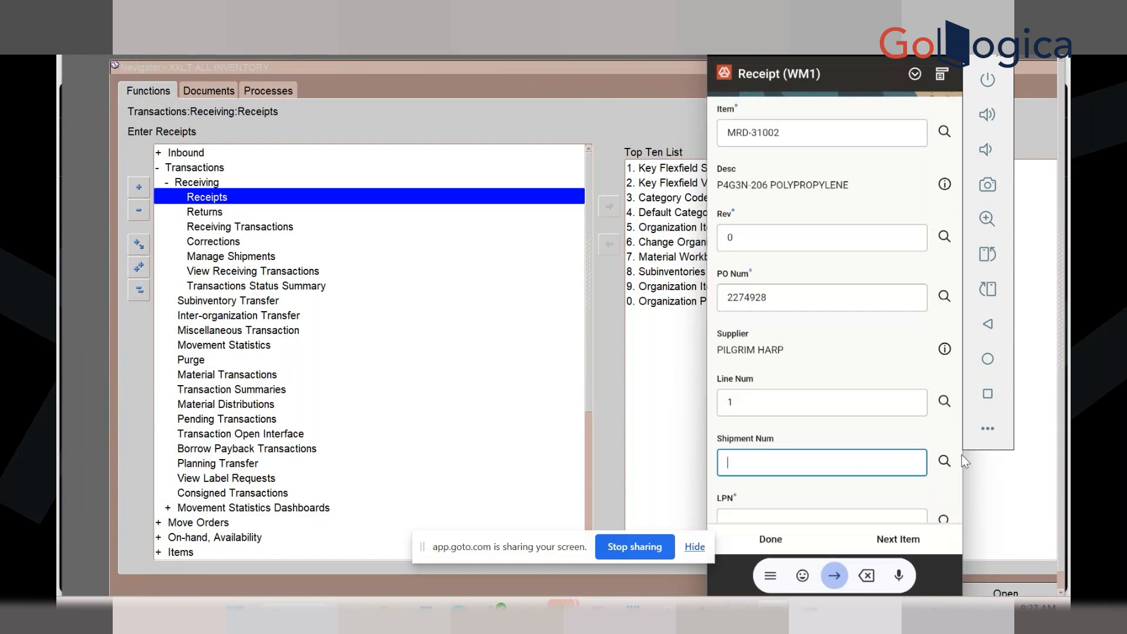
pyautogui.click(946, 461)
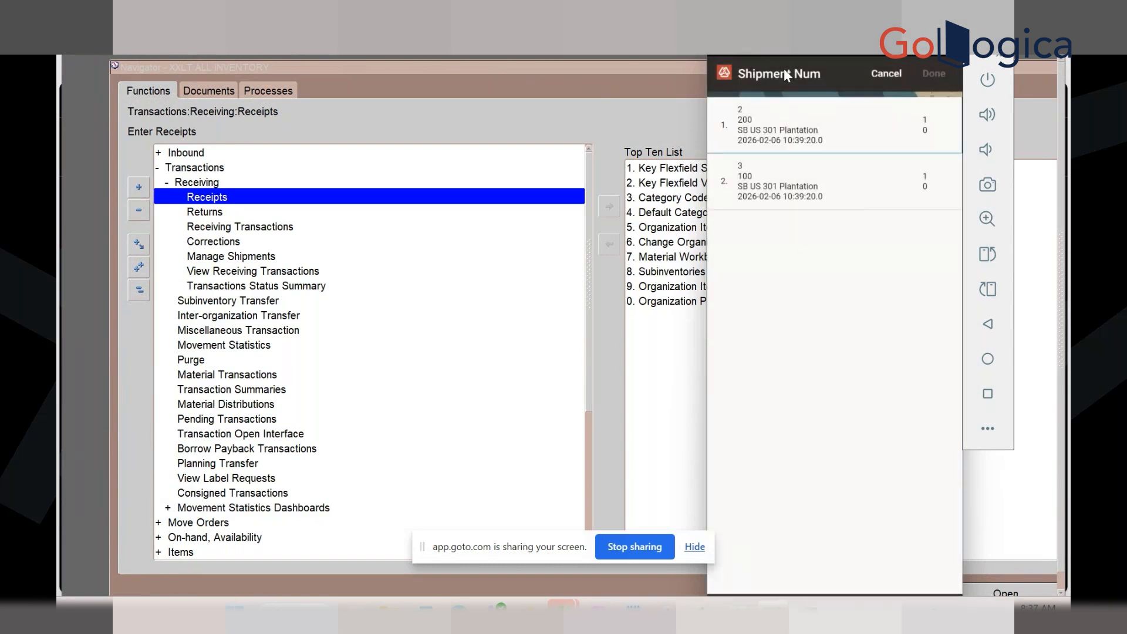
pyautogui.click(784, 131)
pyautogui.click(927, 75)
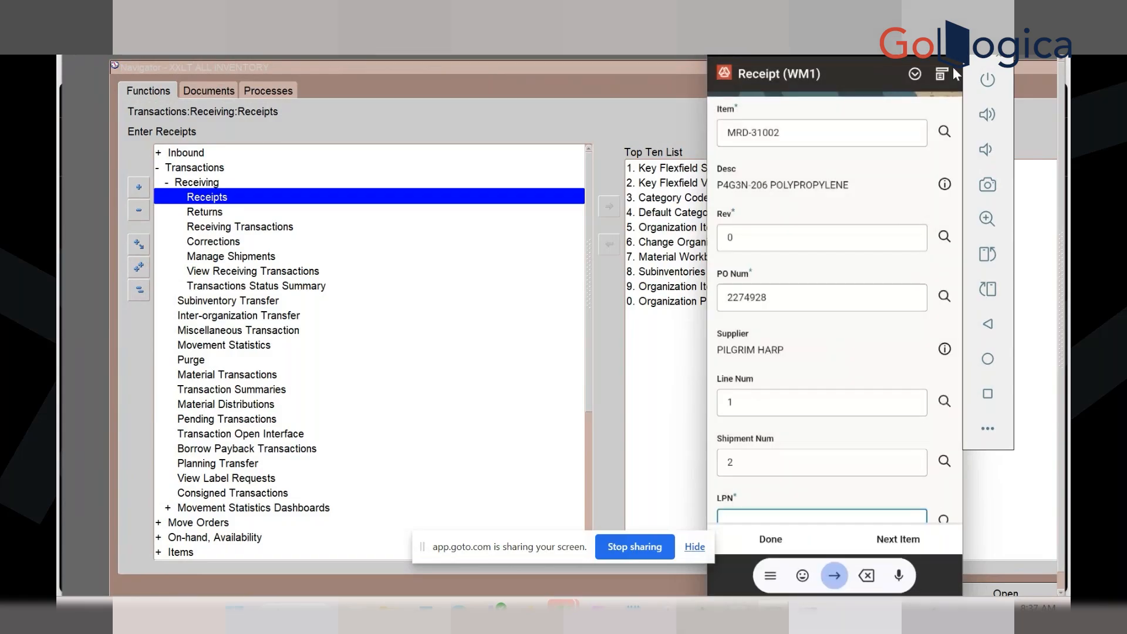
pyautogui.click(939, 74)
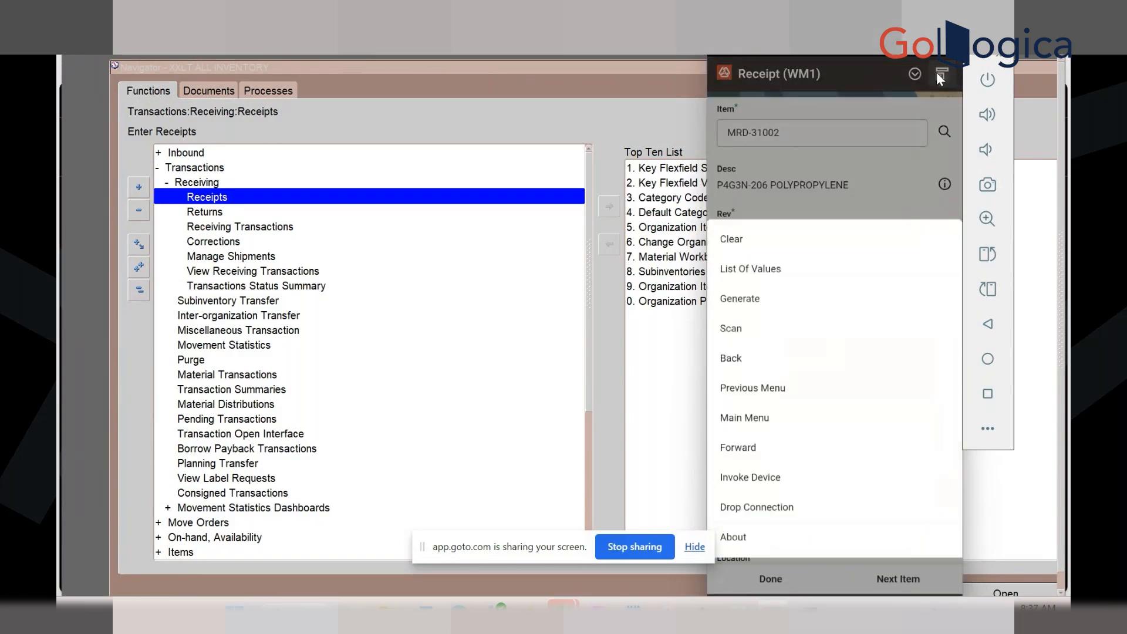
pyautogui.click(770, 295)
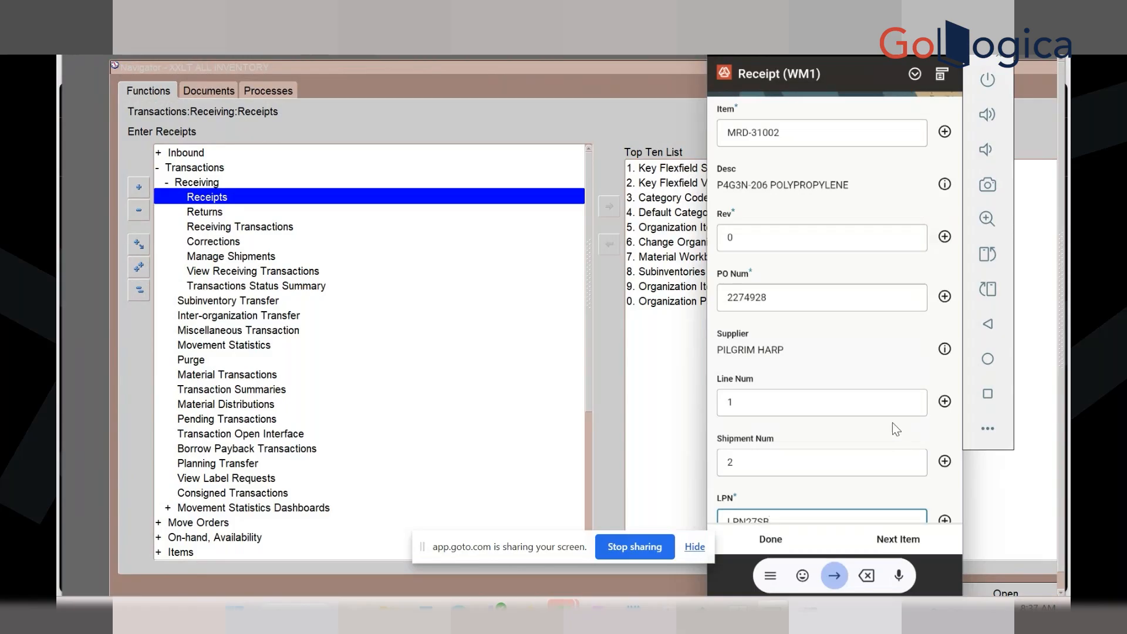
pyautogui.press('Return')
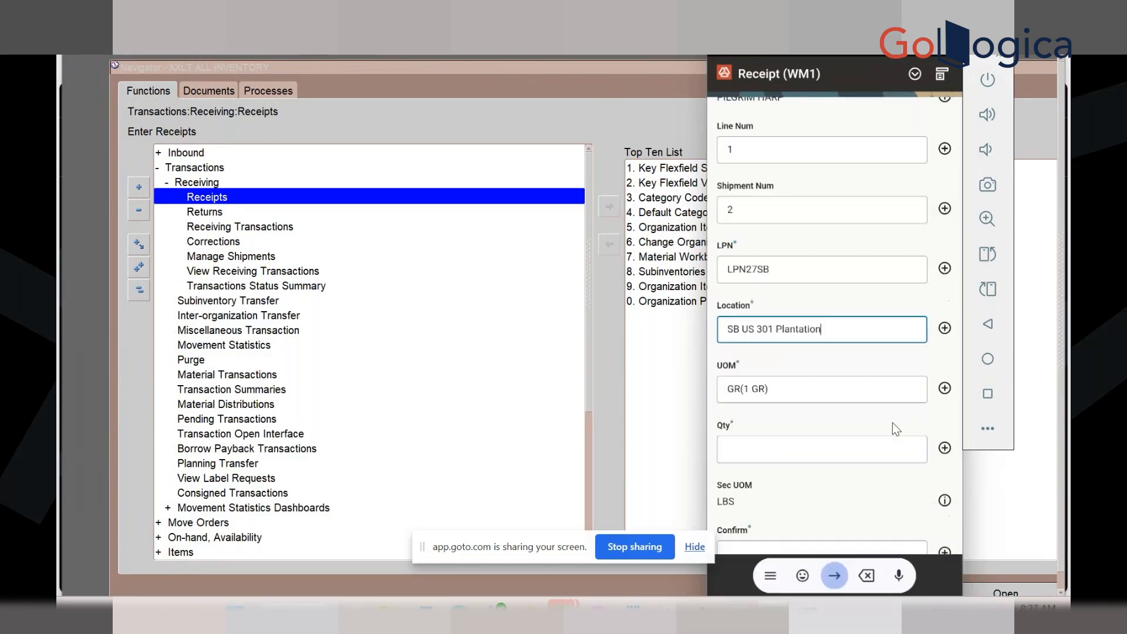
# Enter quantity 200, then generate a new lot with lot quantity 200
pyautogui.click(803, 450)
pyautogui.write('200')
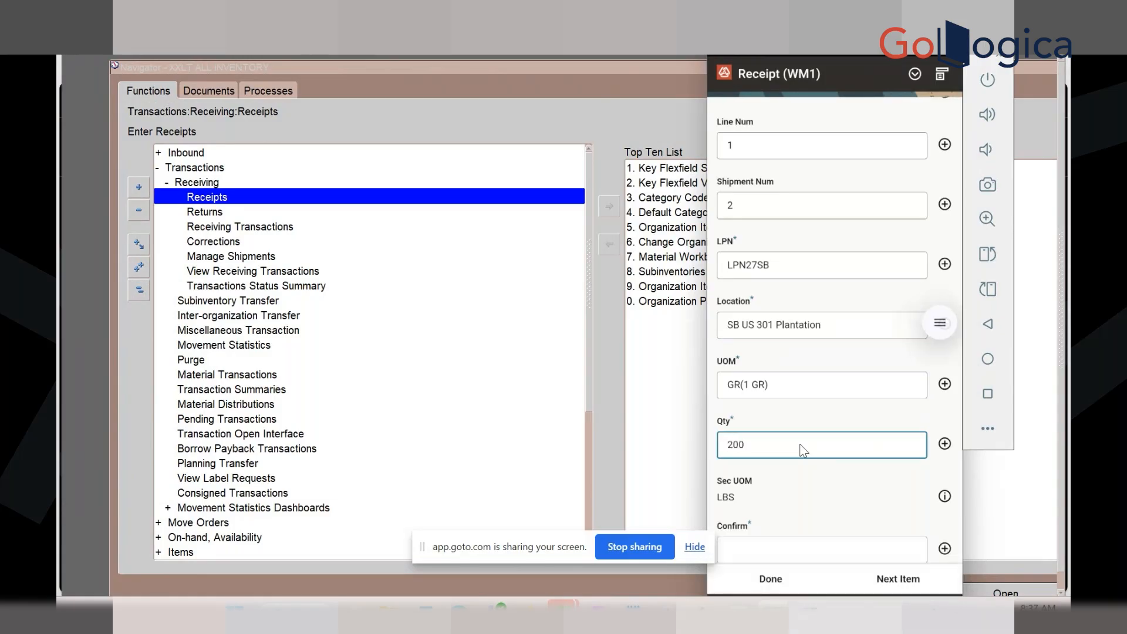
pyautogui.press('Return')
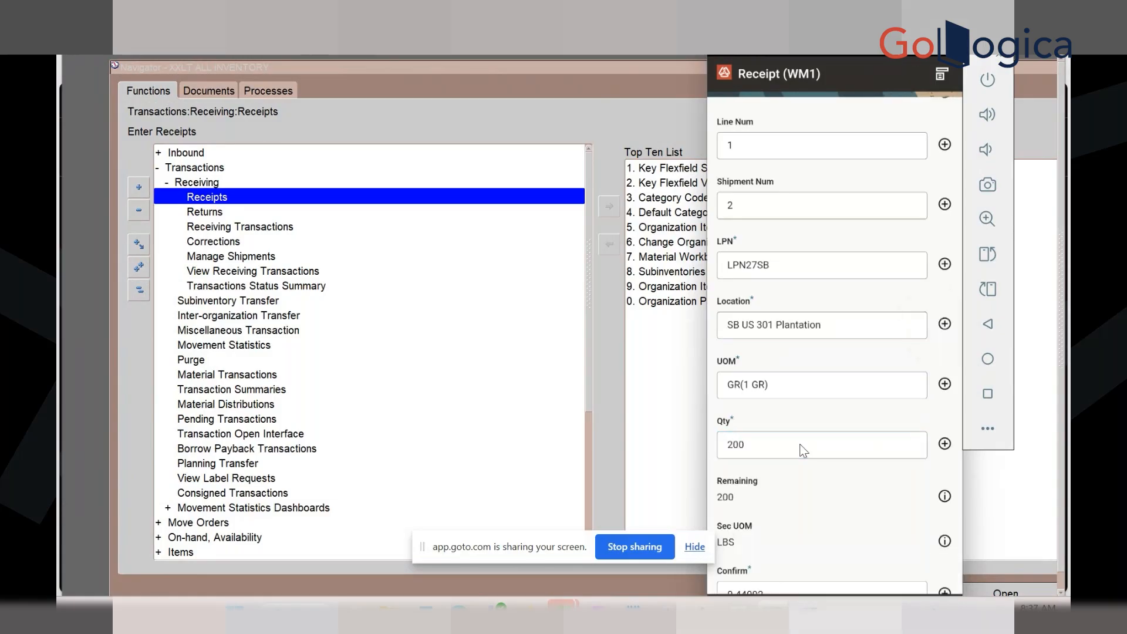
pyautogui.press('Return')
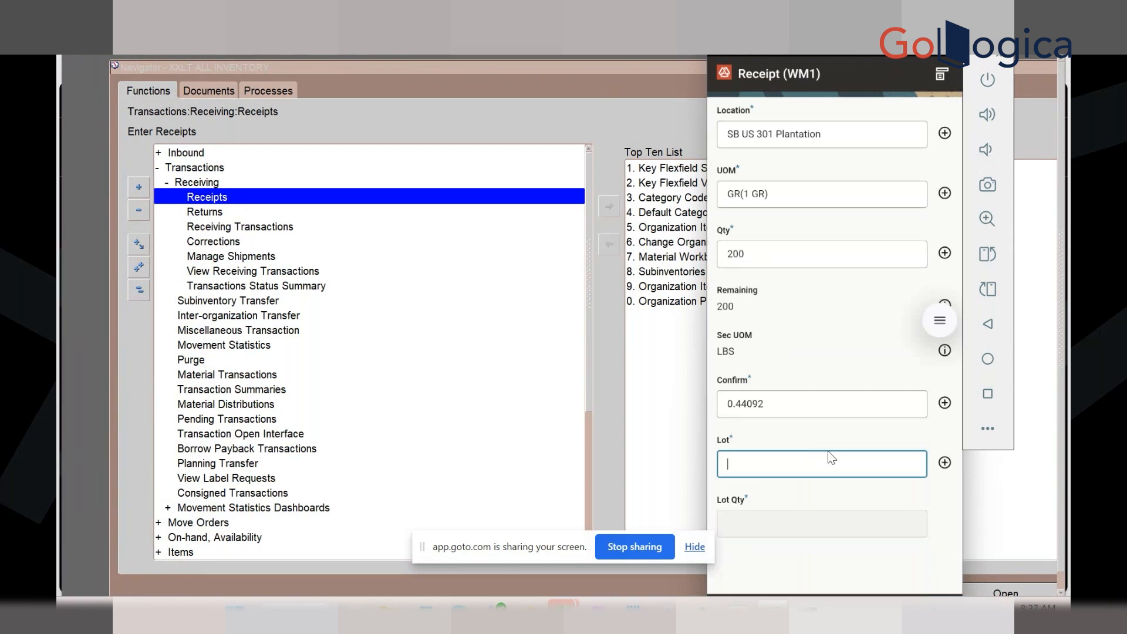
pyautogui.click(942, 465)
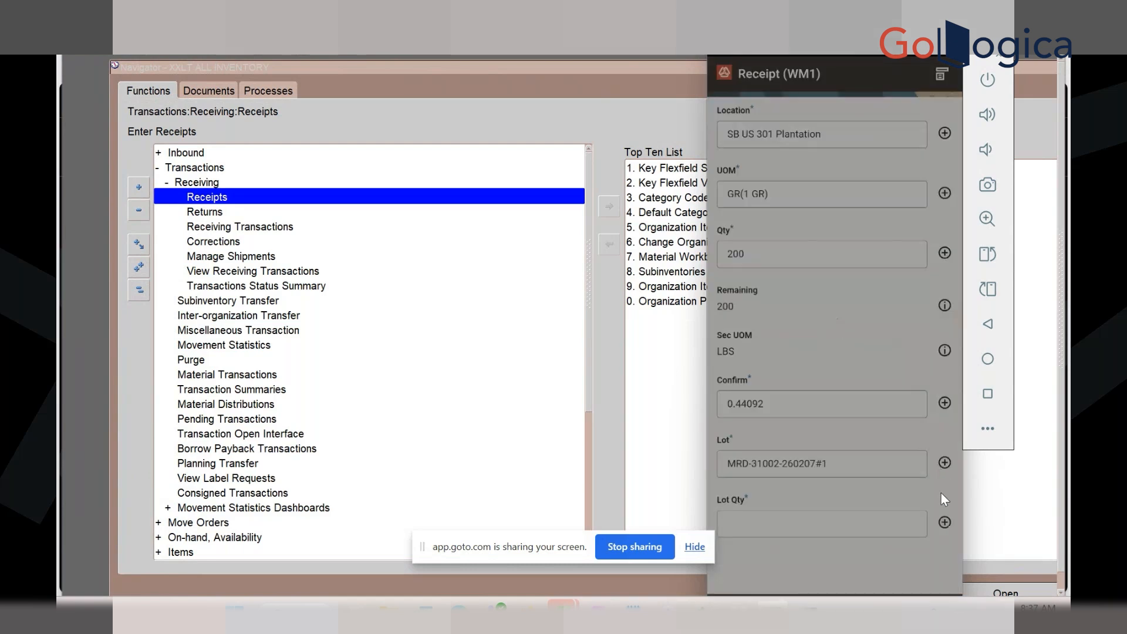
pyautogui.click(802, 521)
pyautogui.write('200')
pyautogui.press('Return')
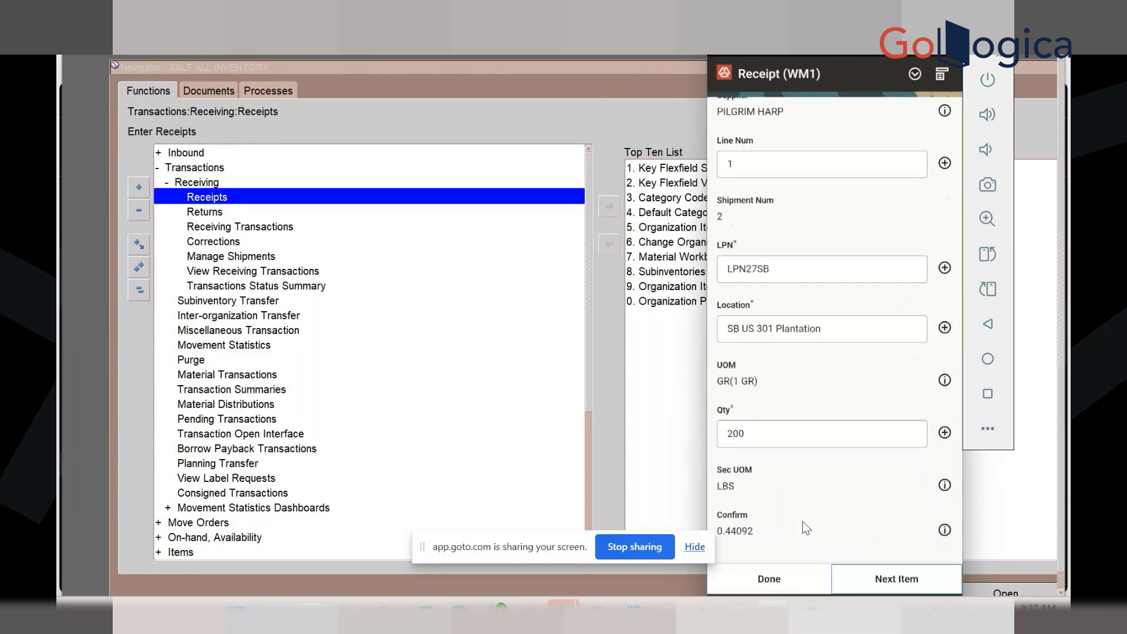
# Finish the Receipt and Receipt Information screens with Done, creating receipt 23
pyautogui.click(779, 577)
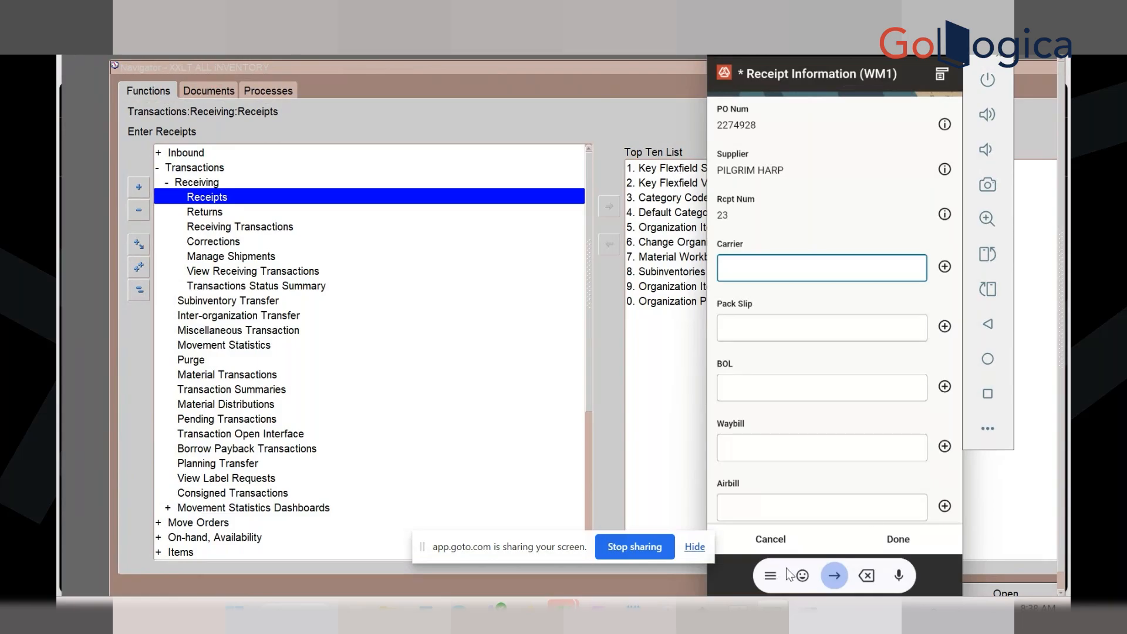
pyautogui.click(898, 538)
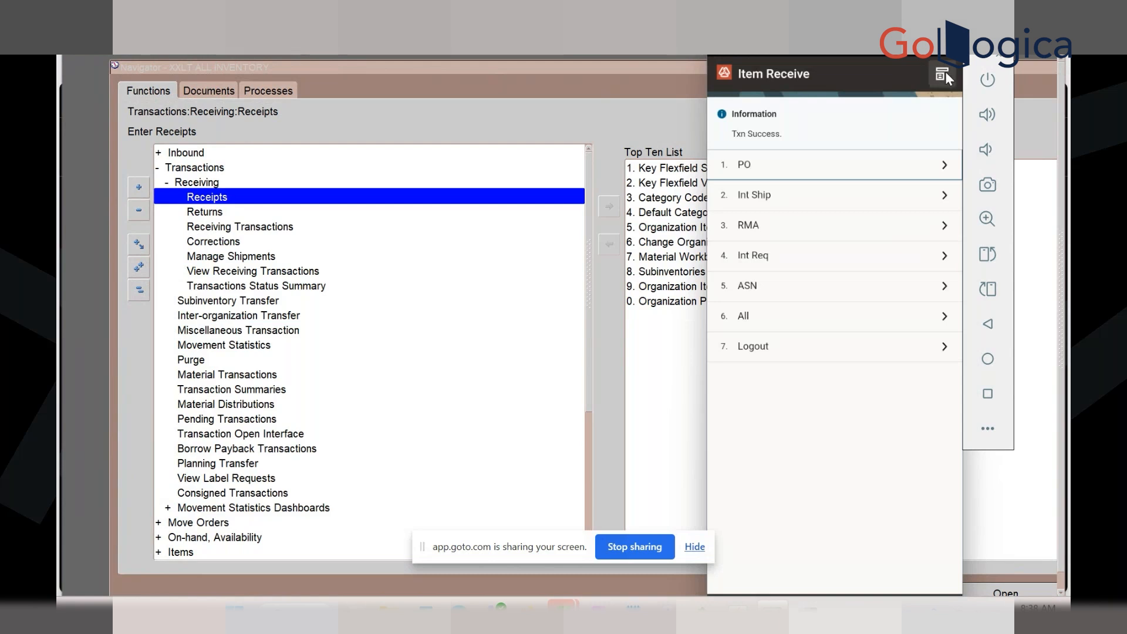
# Return to the Inbound menu and open the Inspect form
pyautogui.click(943, 73)
pyautogui.click(755, 454)
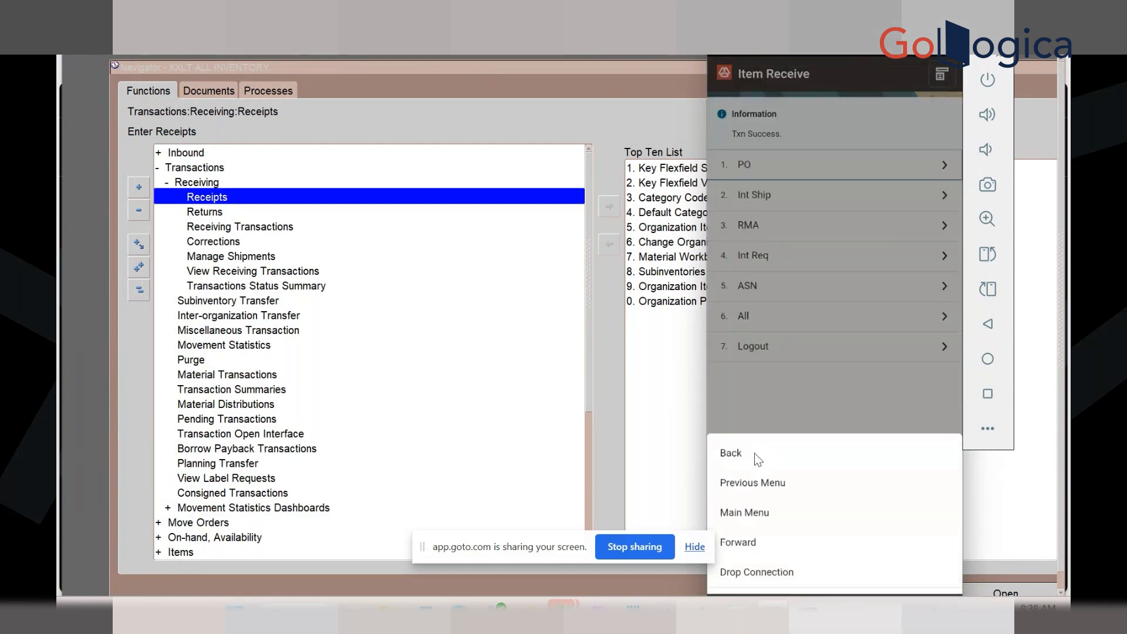
pyautogui.click(793, 205)
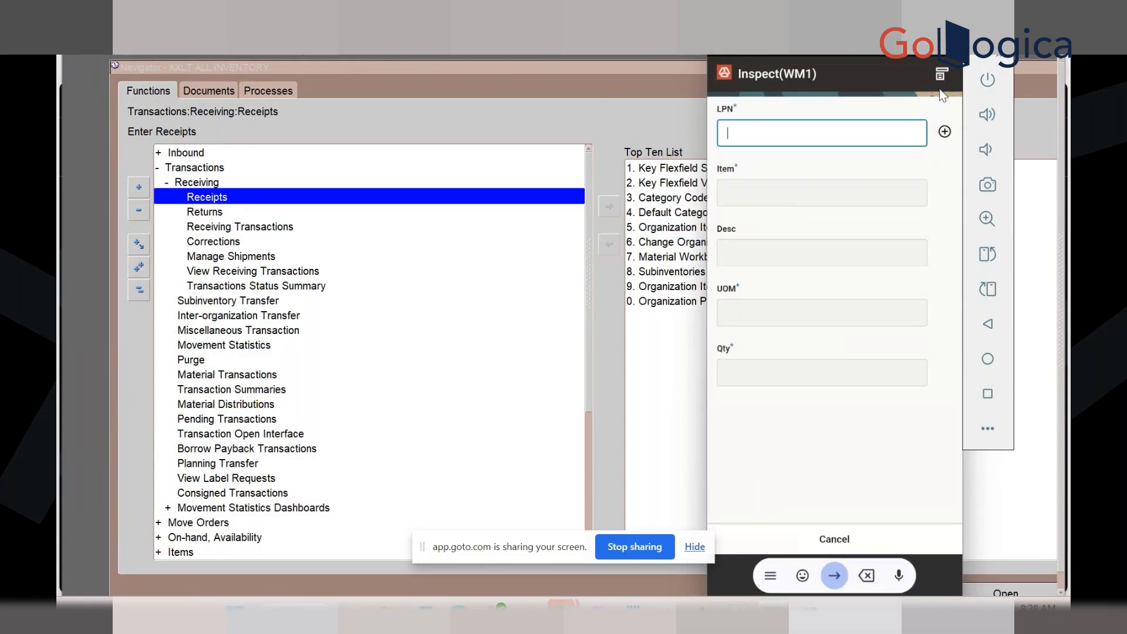
# Leave Inspect for the previous menu and open LPN Unload's Manual Unload screen
pyautogui.click(942, 74)
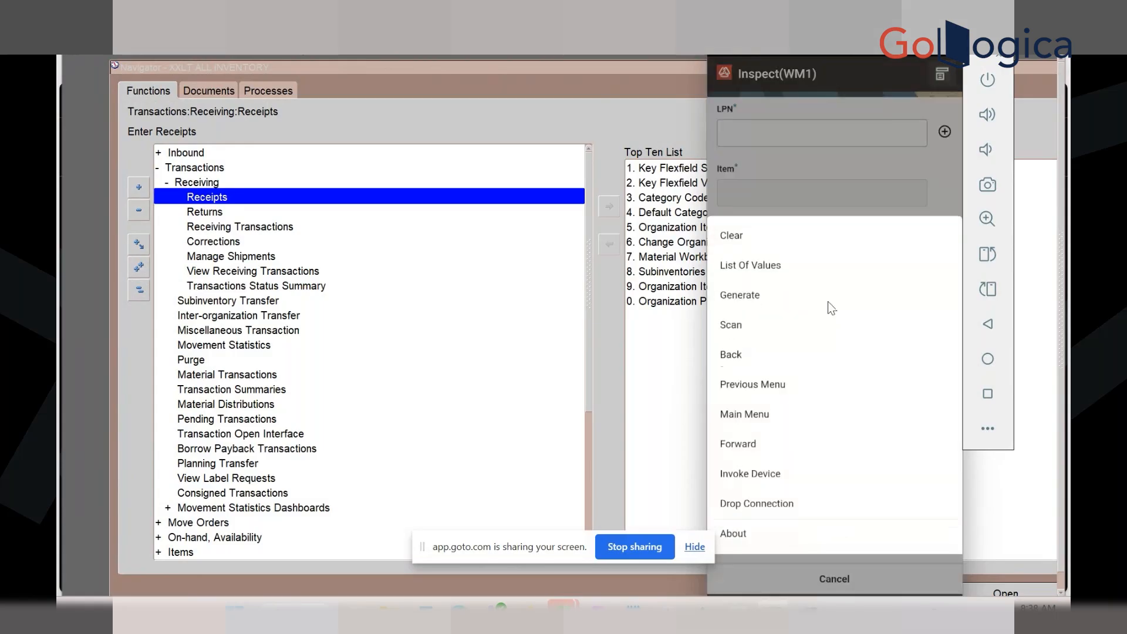
pyautogui.click(755, 385)
pyautogui.click(881, 588)
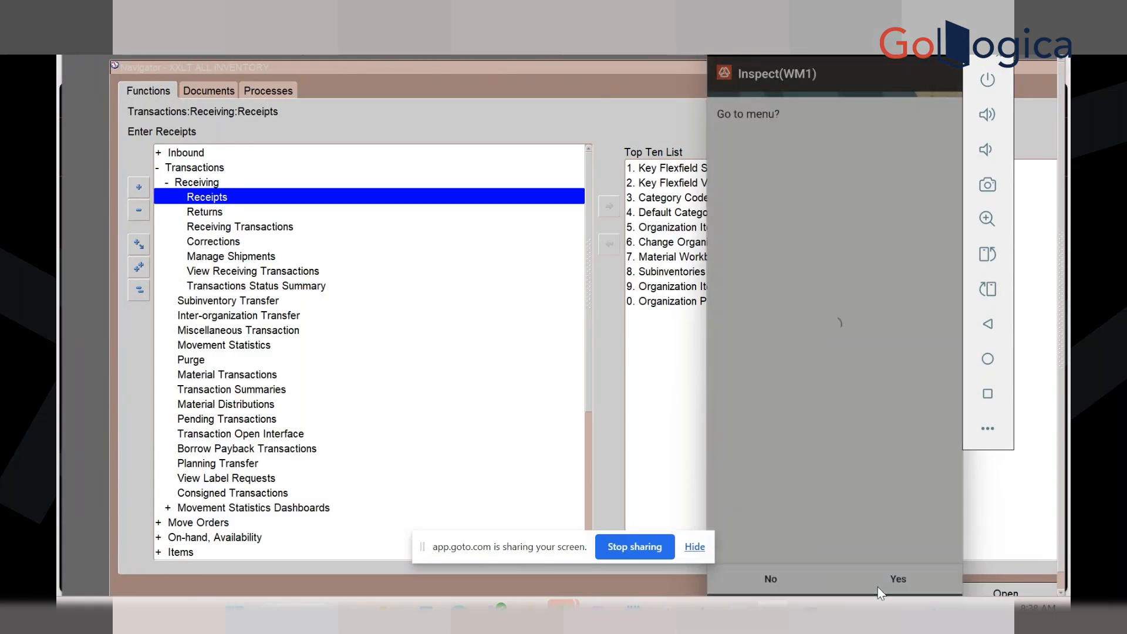
pyautogui.click(824, 241)
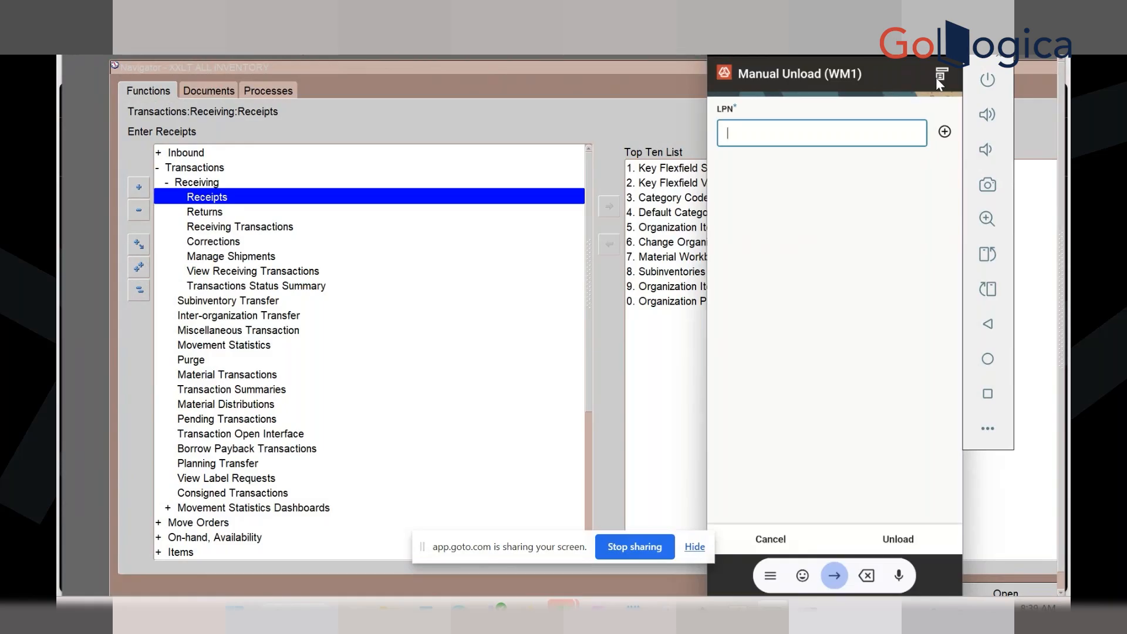
# Hide the on-screen keyboard and cancel the Manual Unload form, returning to the Inbound menu
pyautogui.click(801, 321)
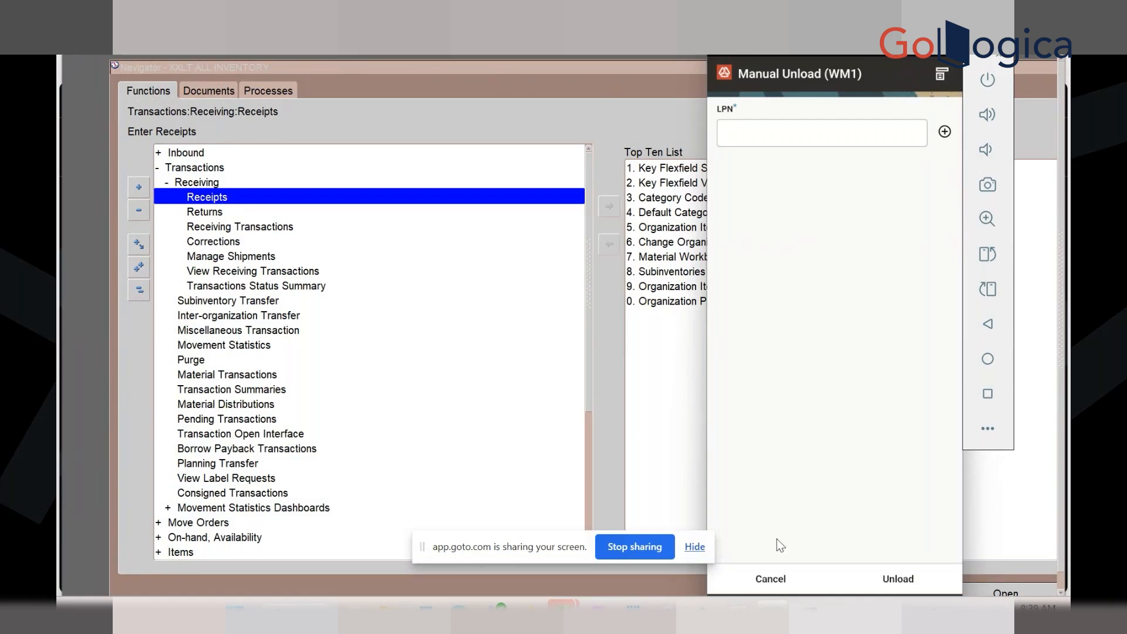
pyautogui.click(766, 590)
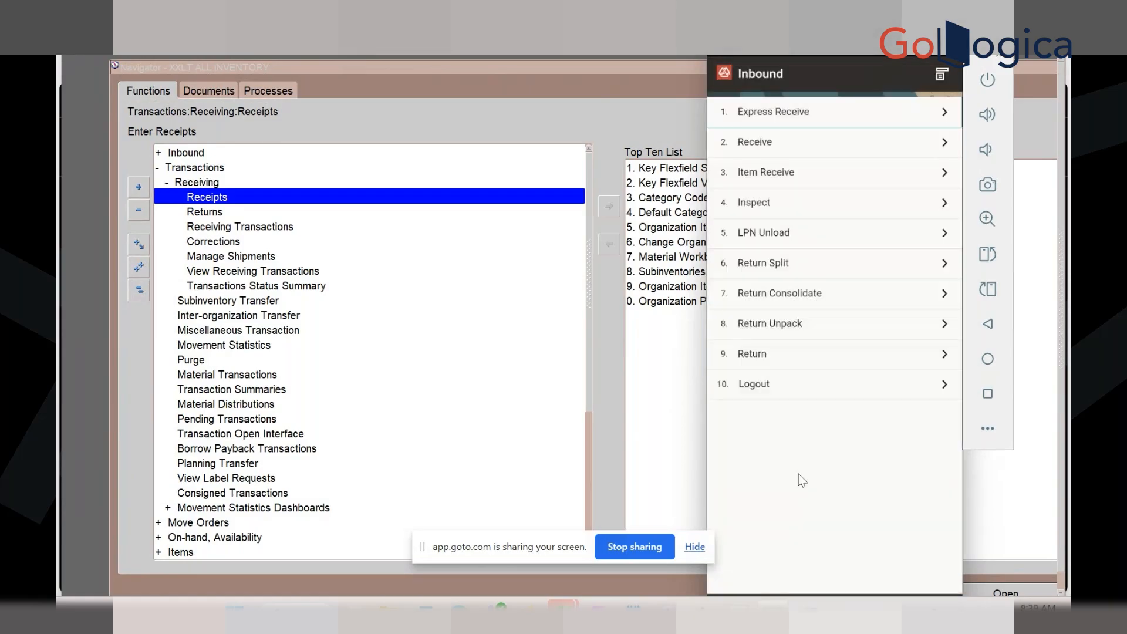
# Preview Return Split, go back to the Inbound menu via Previous Menu, then open Return Consolidate
pyautogui.click(773, 266)
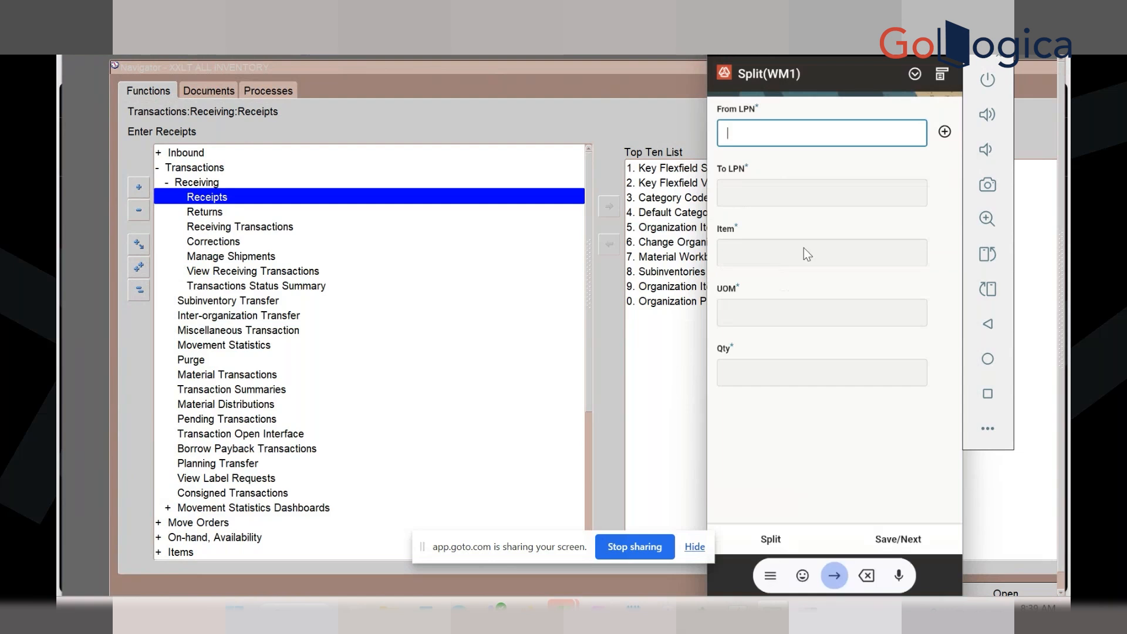
pyautogui.click(942, 74)
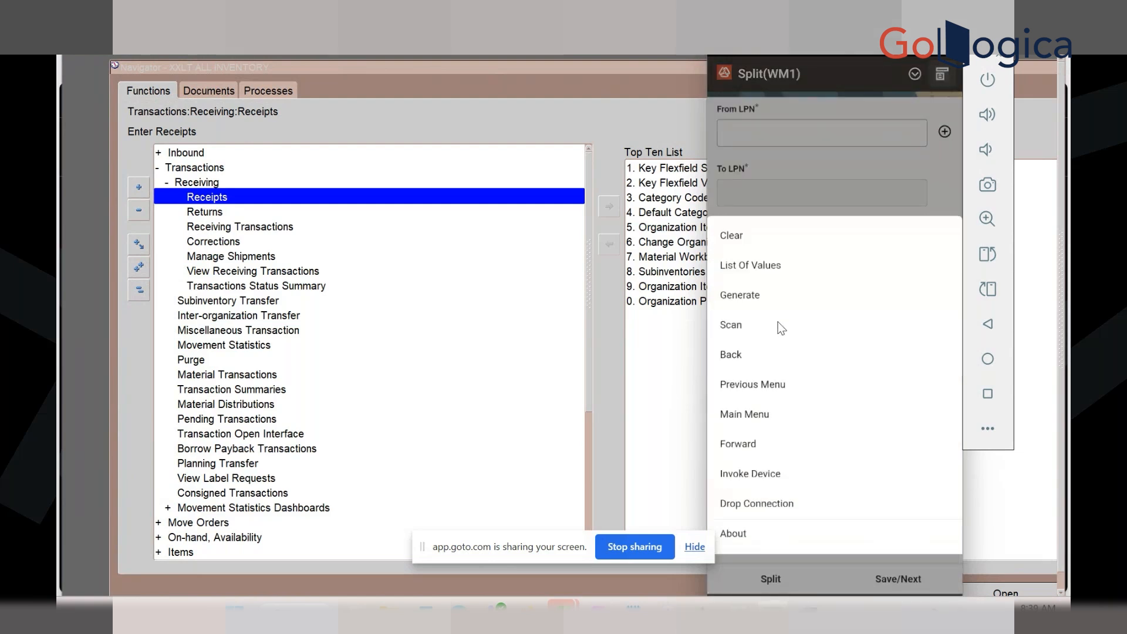
pyautogui.click(744, 385)
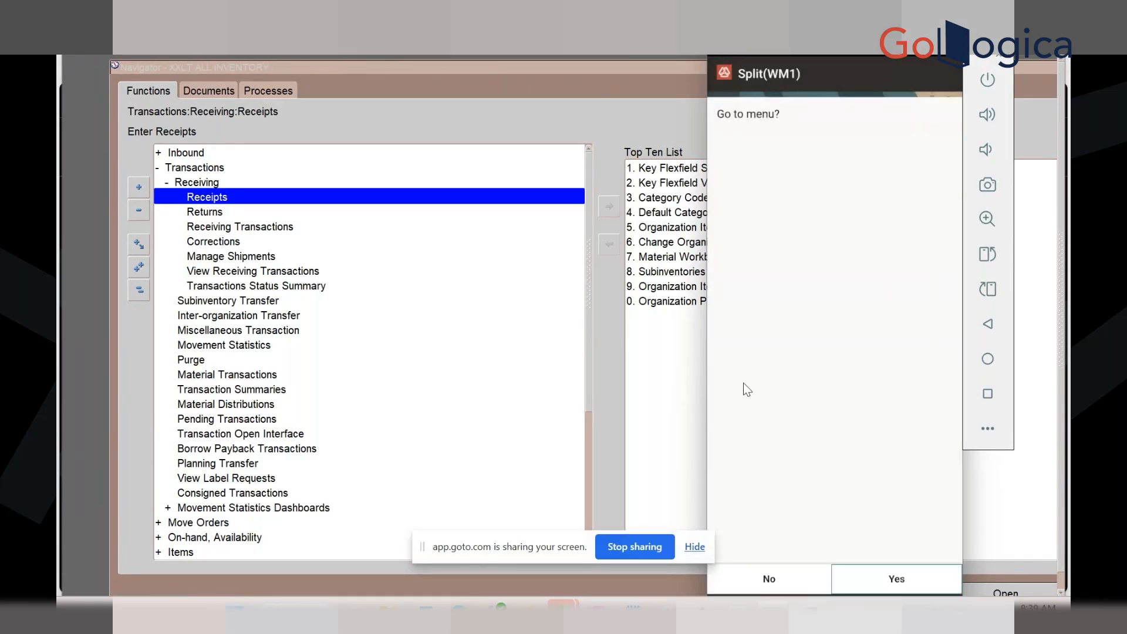
pyautogui.click(869, 572)
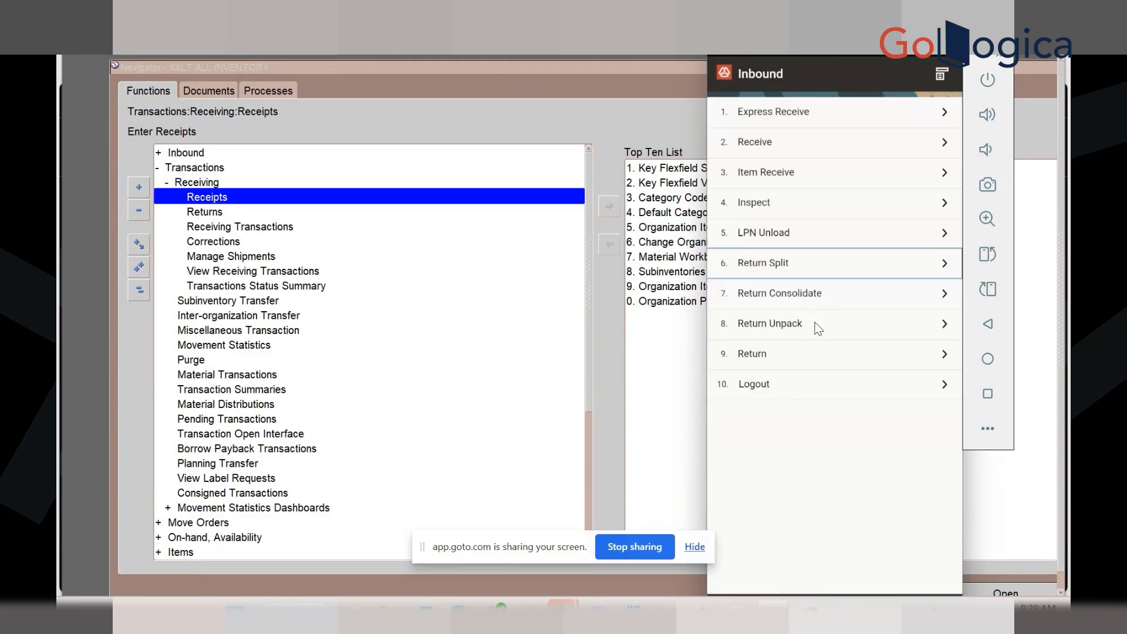
pyautogui.click(819, 295)
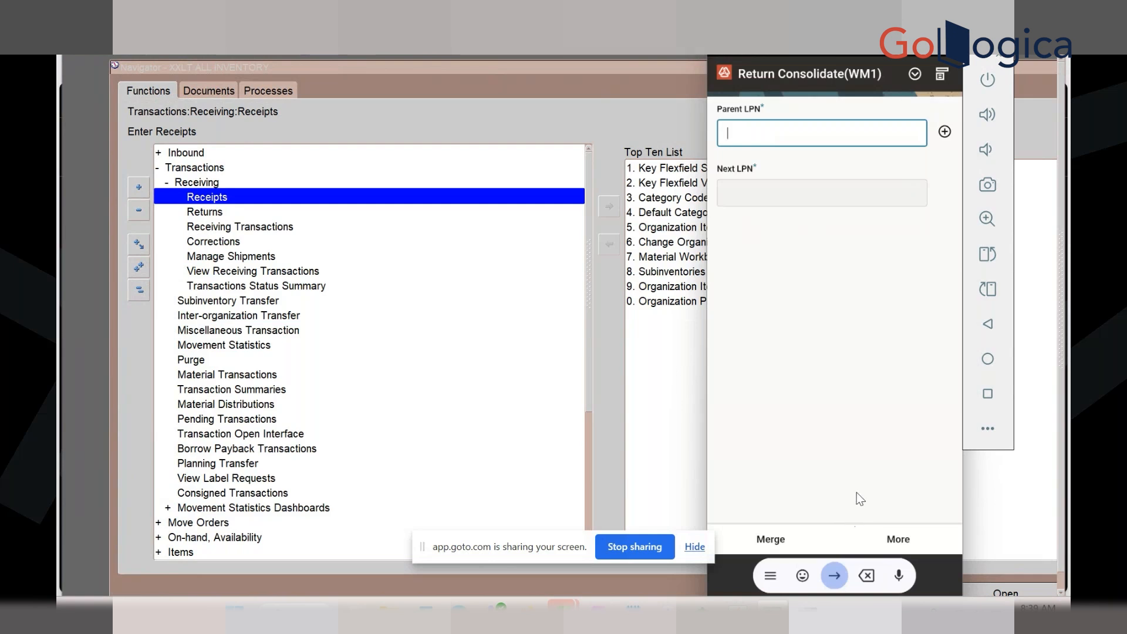
# Exit Return Consolidate via Previous Menu, confirming Yes to reach the Inbound menu
pyautogui.click(941, 76)
pyautogui.click(756, 381)
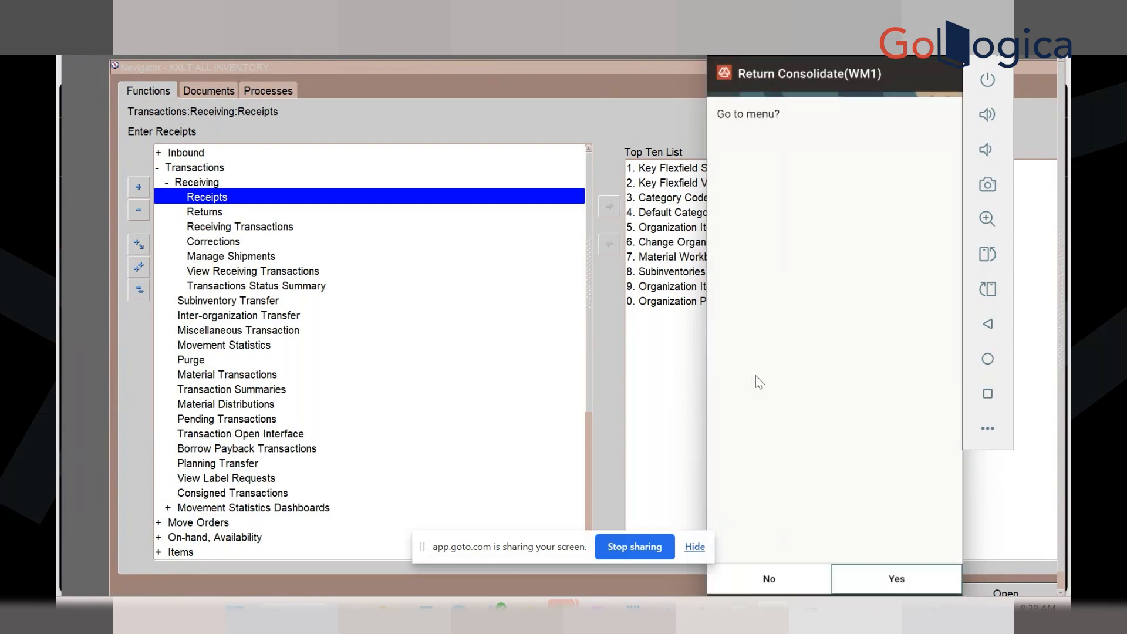
pyautogui.click(891, 587)
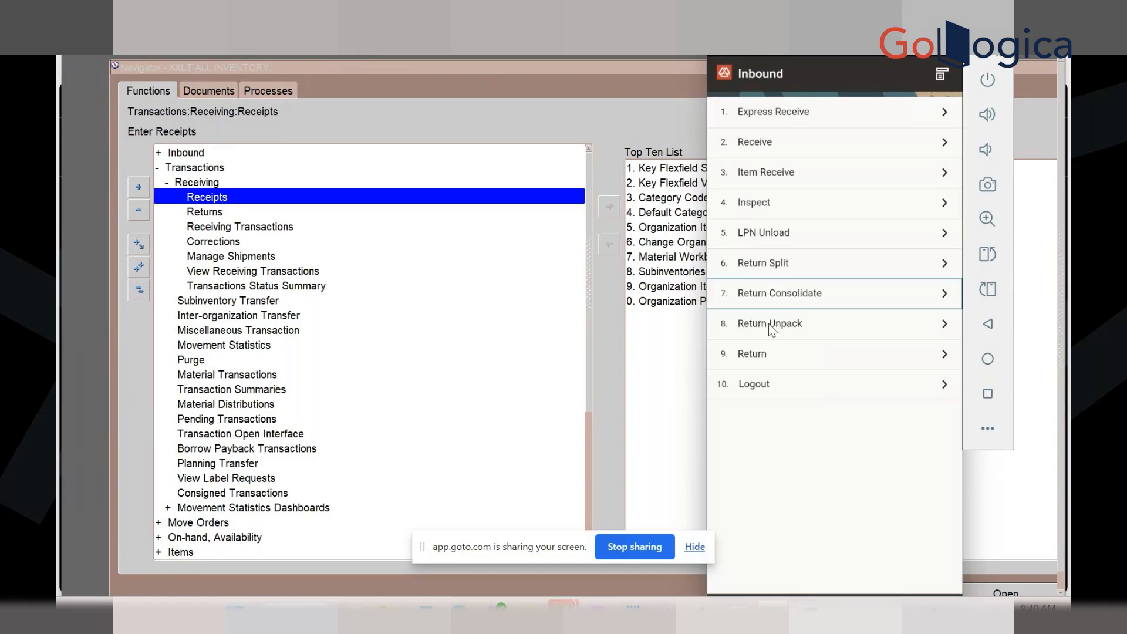
pyautogui.click(771, 324)
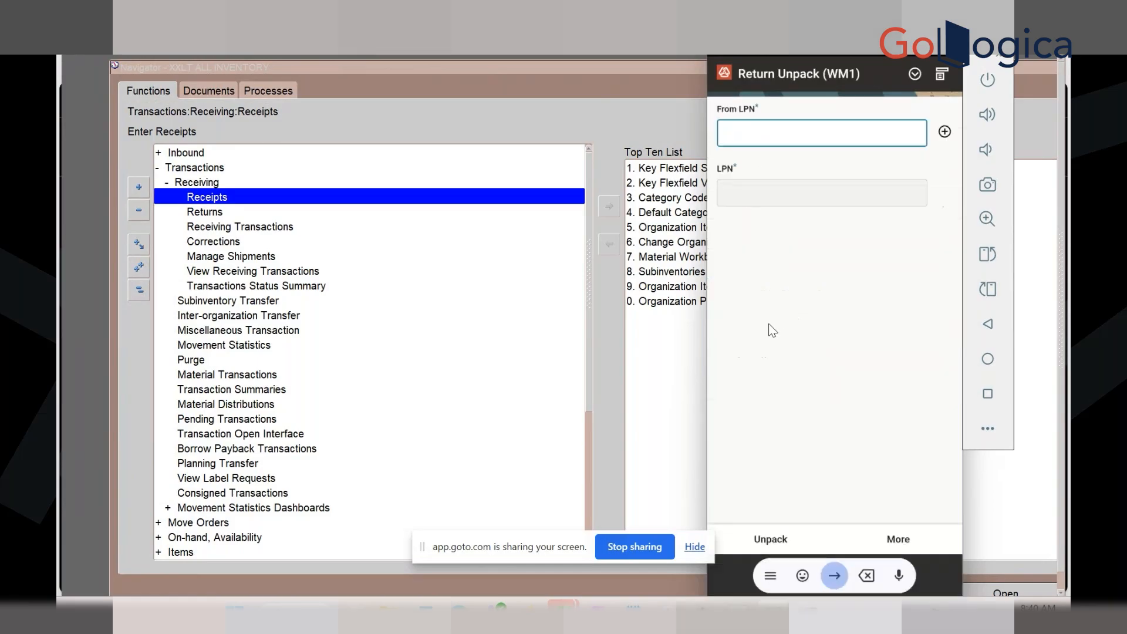
pyautogui.click(941, 73)
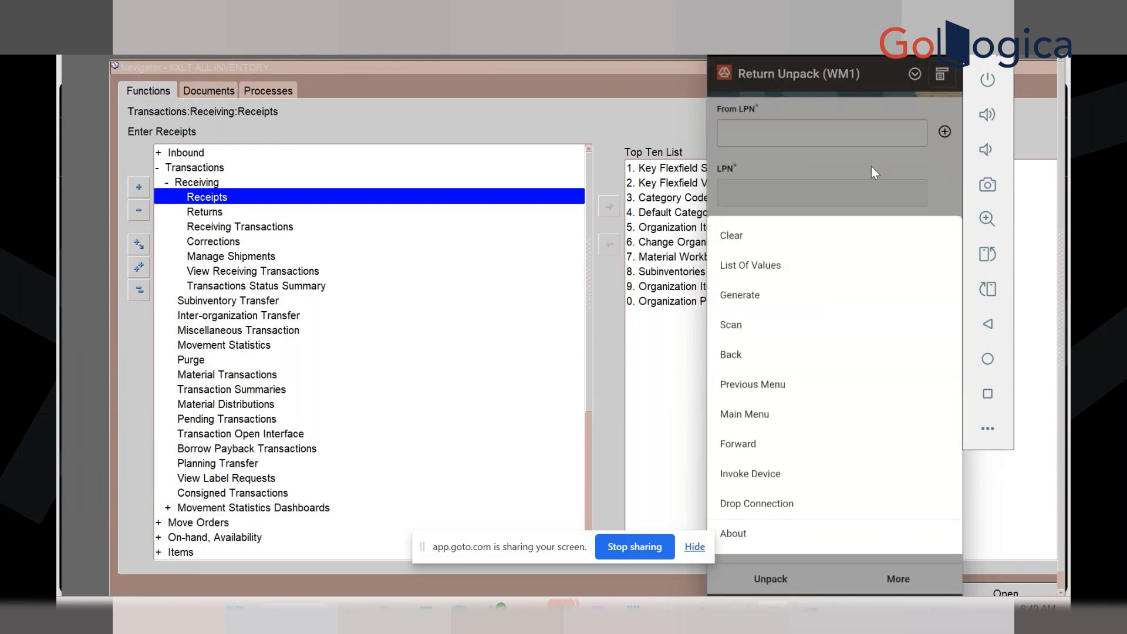
pyautogui.click(871, 167)
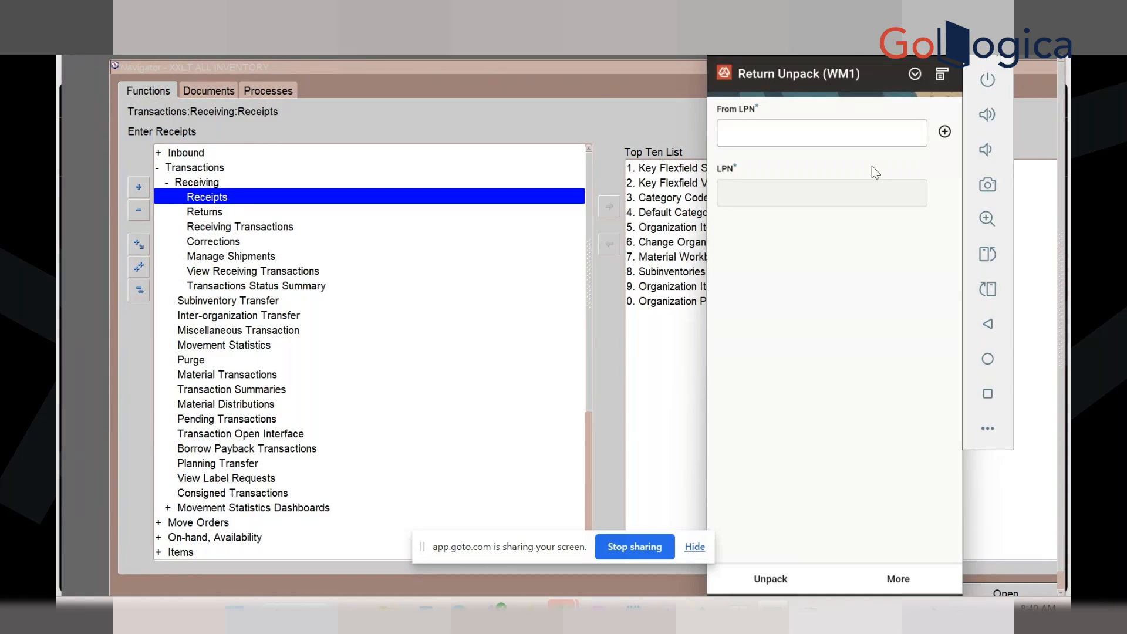
pyautogui.click(938, 73)
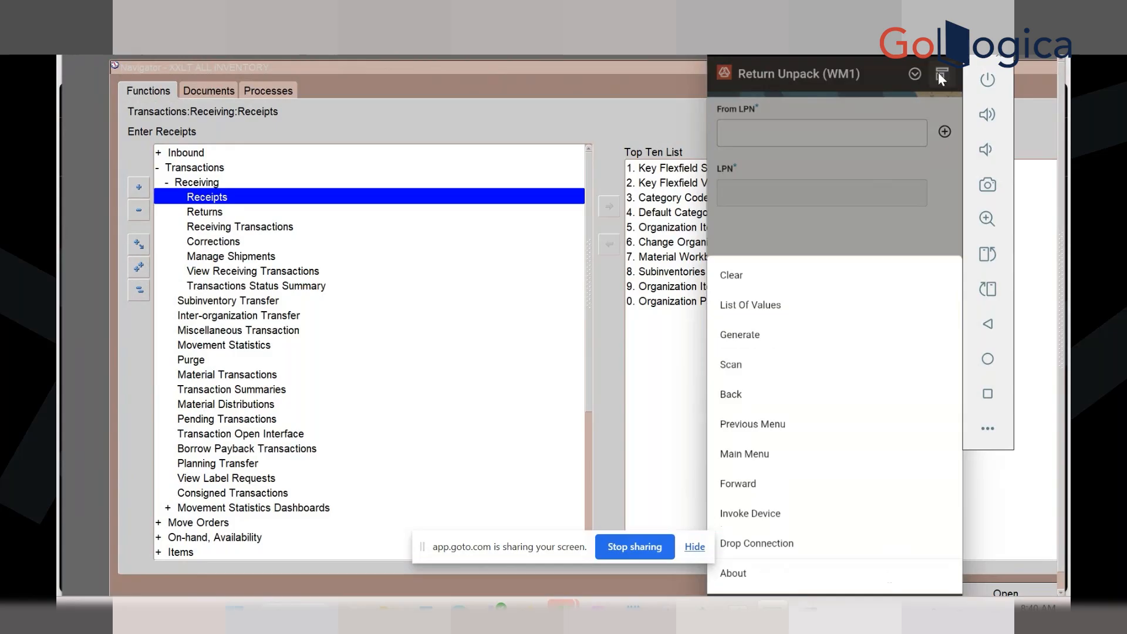
pyautogui.click(742, 423)
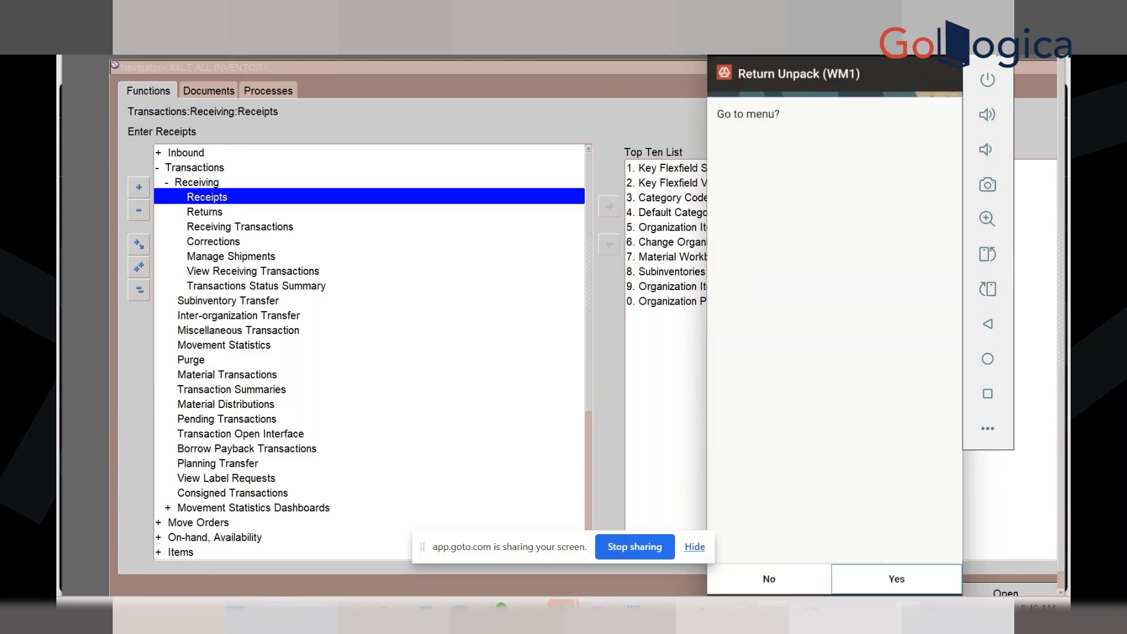
pyautogui.click(881, 581)
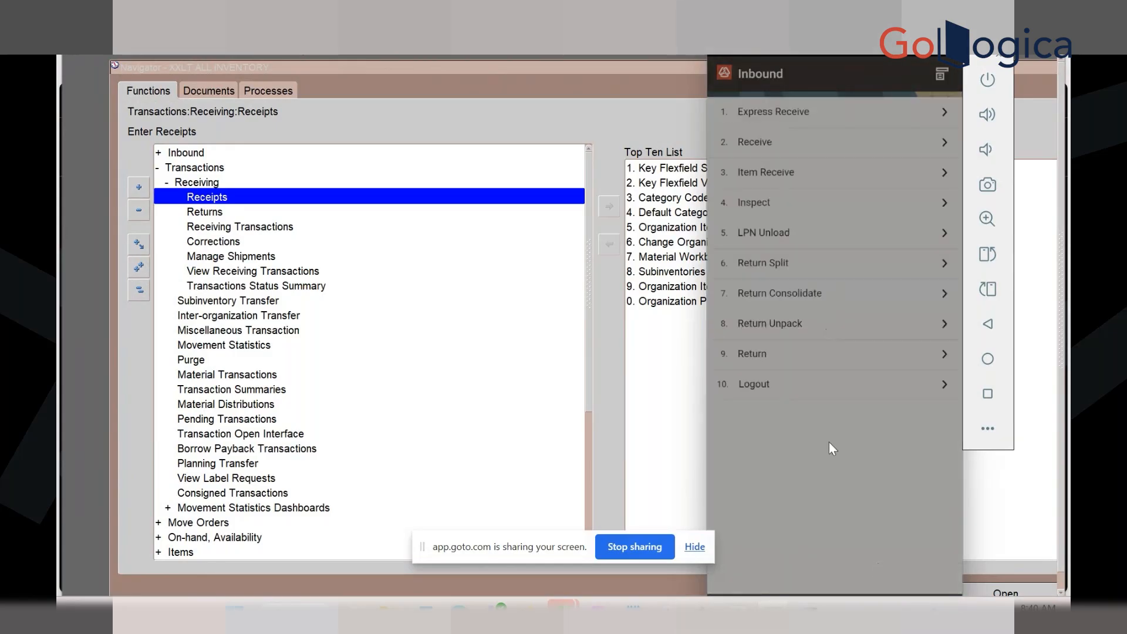
# Open the Return form, look up LPN values, then back out via Previous Menu
pyautogui.click(777, 354)
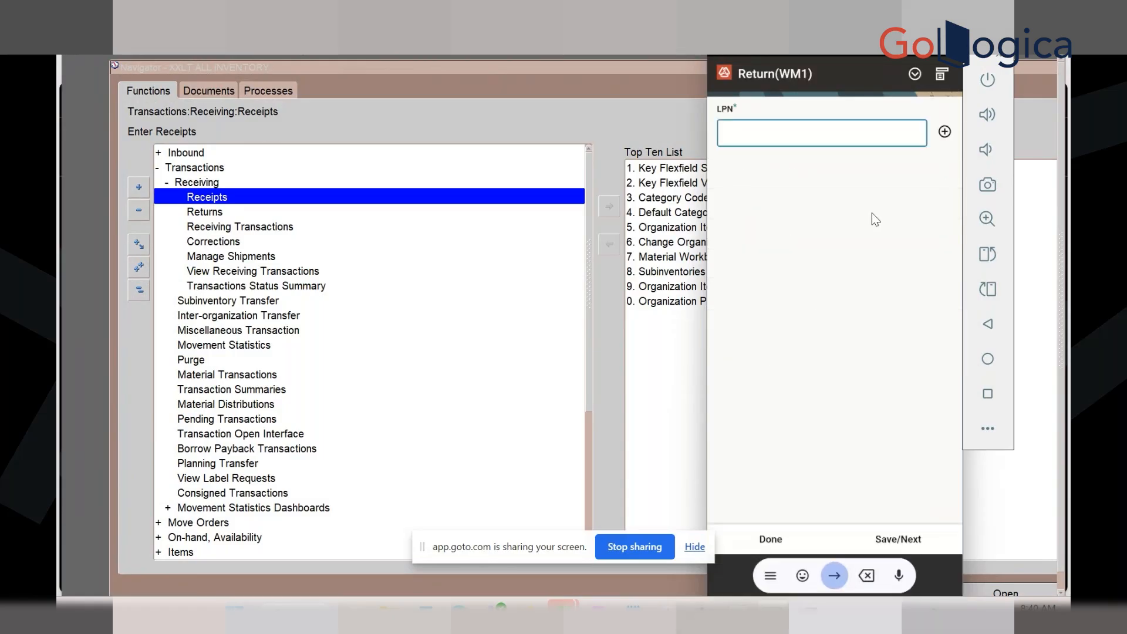
pyautogui.click(942, 73)
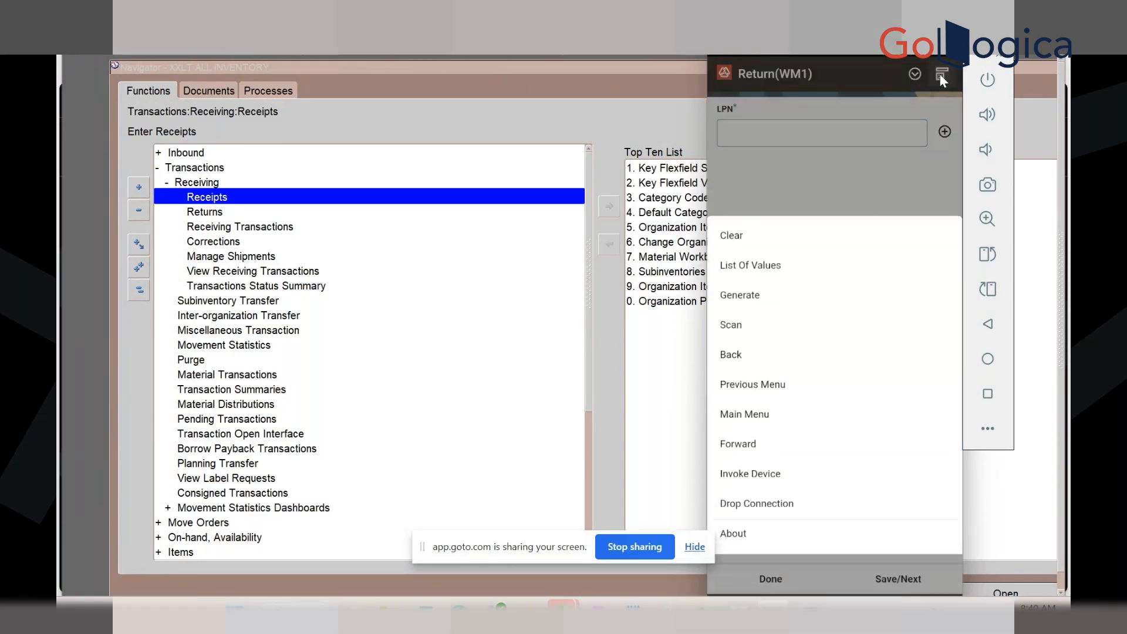
pyautogui.click(736, 277)
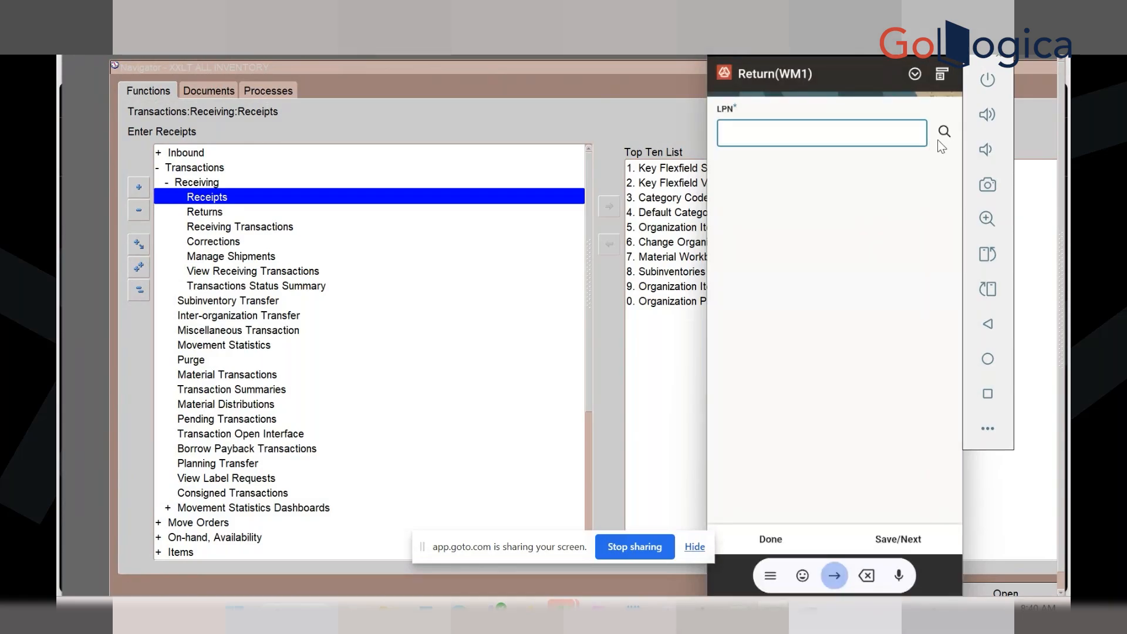
pyautogui.click(946, 78)
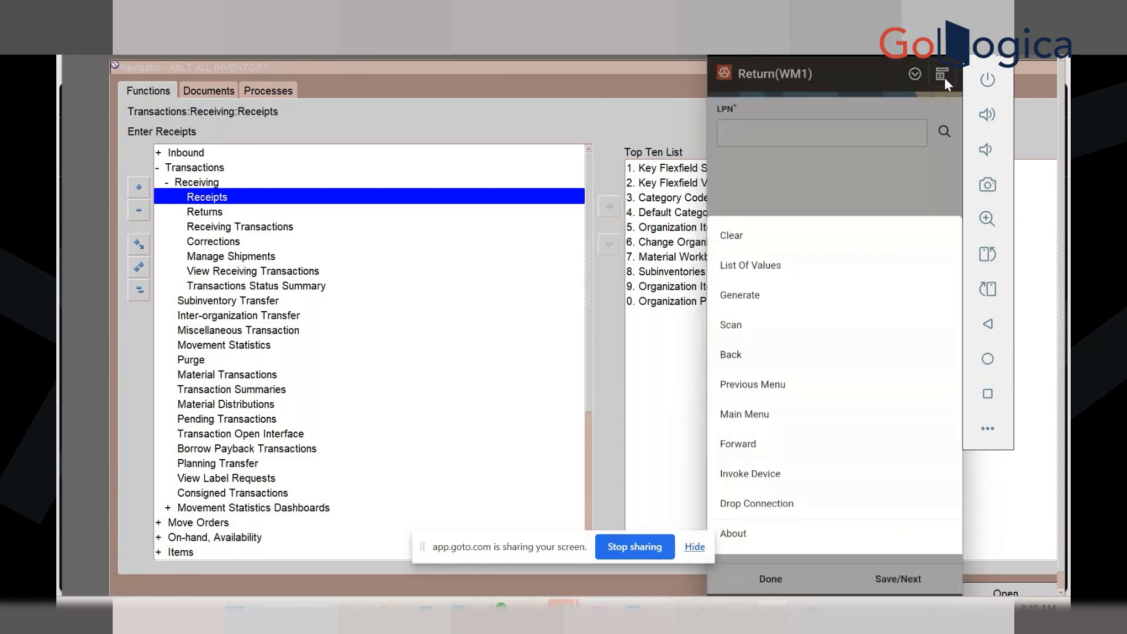
pyautogui.click(750, 390)
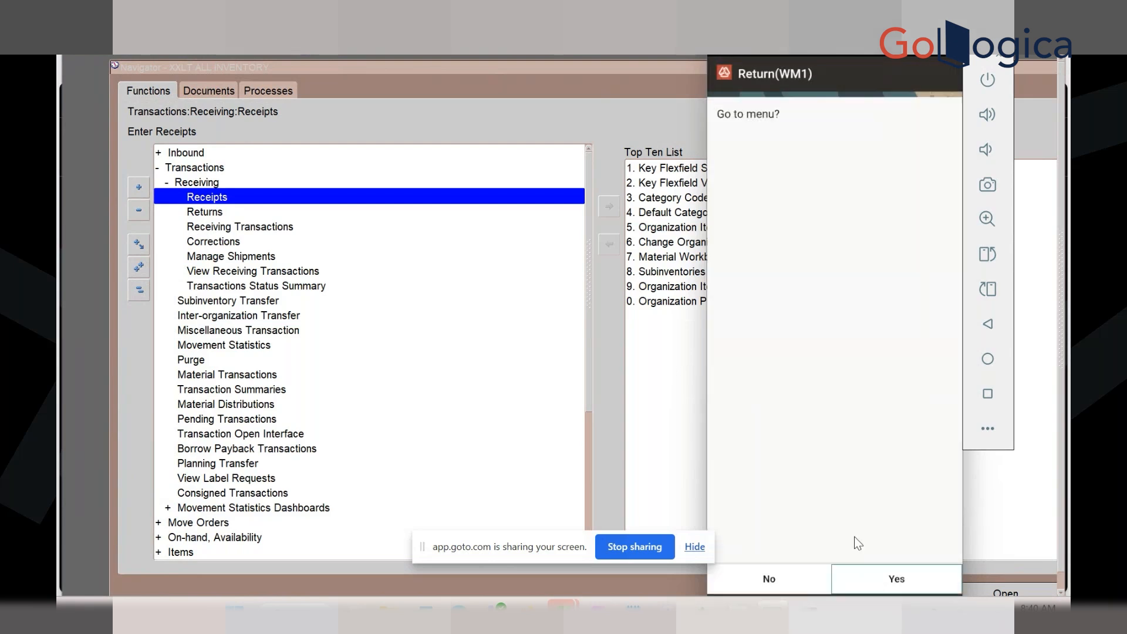
pyautogui.click(868, 584)
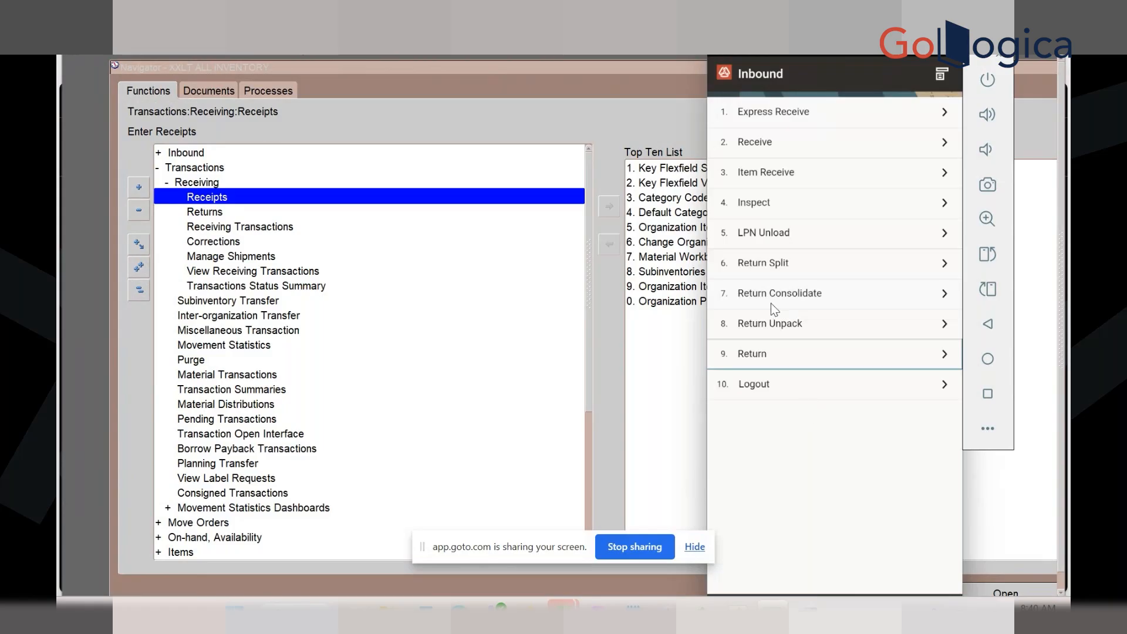
# Reopen Return, search LPNs, try generating a new LPN twice, then go to Main Menu
pyautogui.click(764, 357)
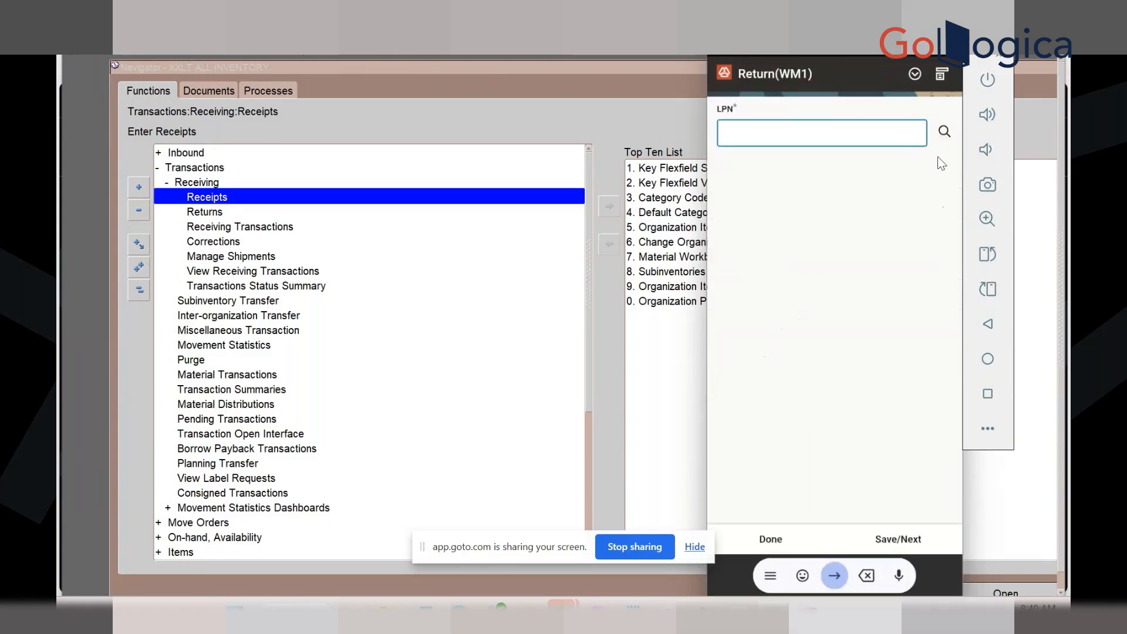
pyautogui.click(942, 133)
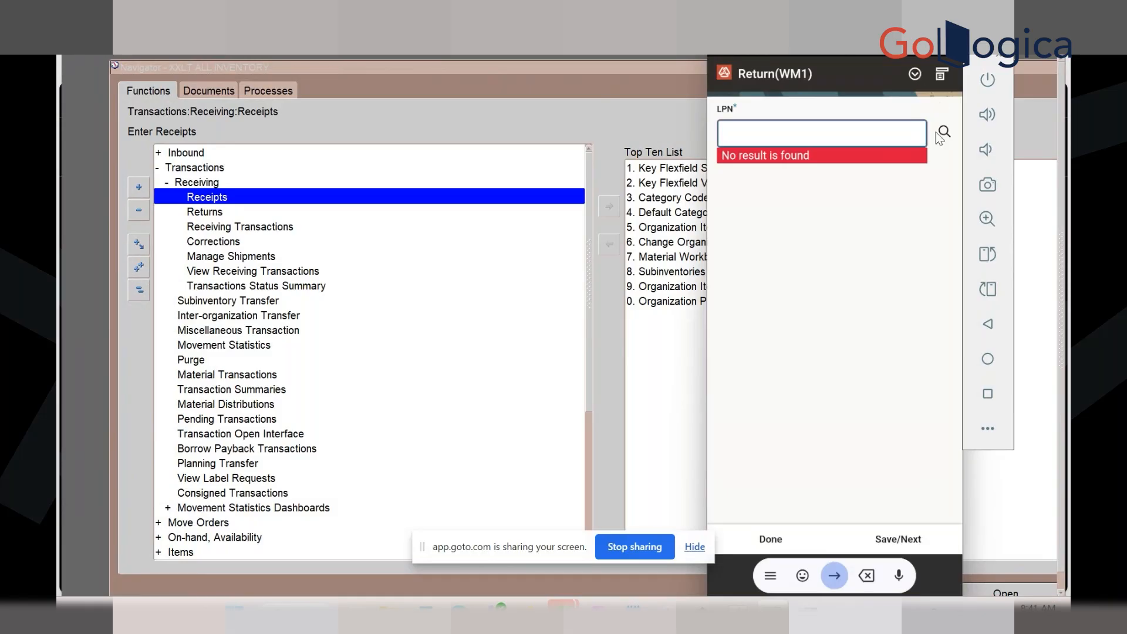
pyautogui.click(941, 73)
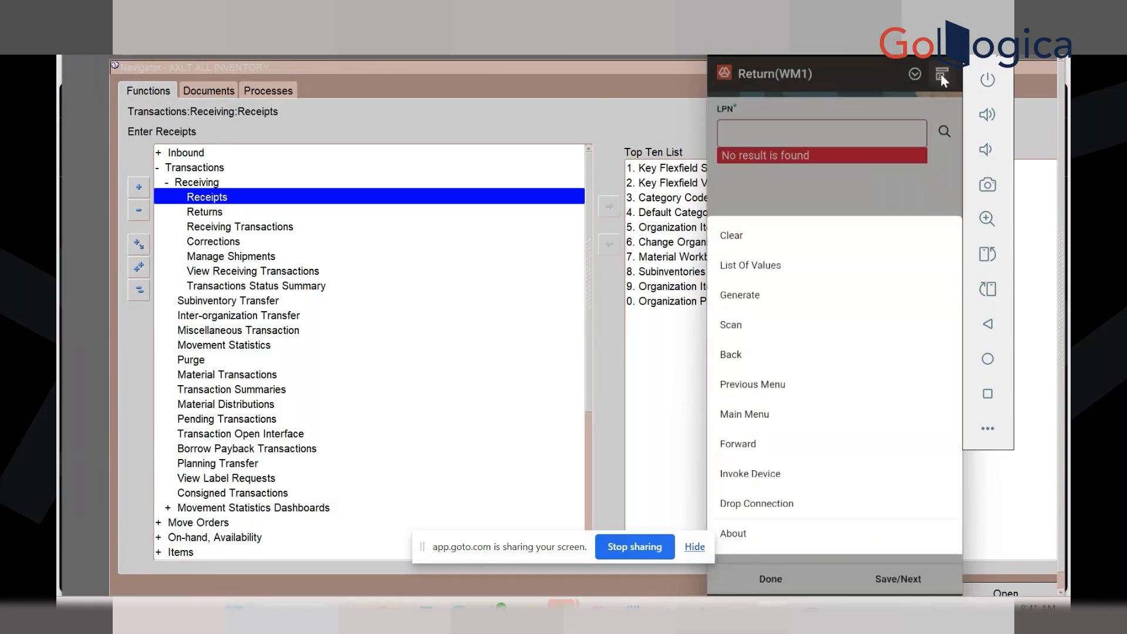
pyautogui.click(787, 294)
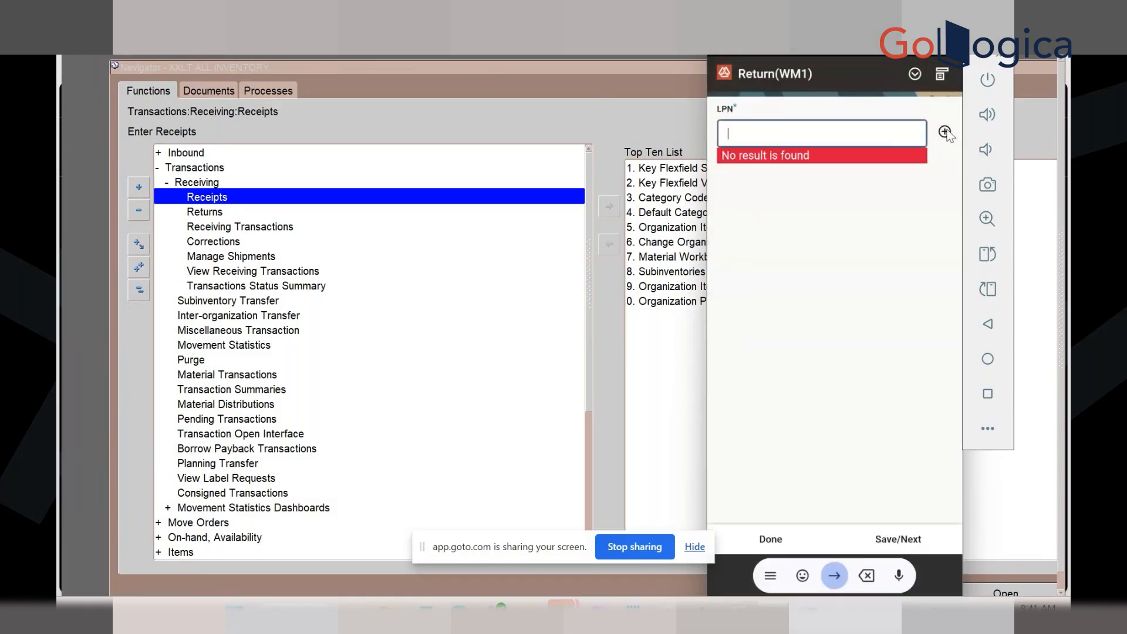
pyautogui.click(946, 131)
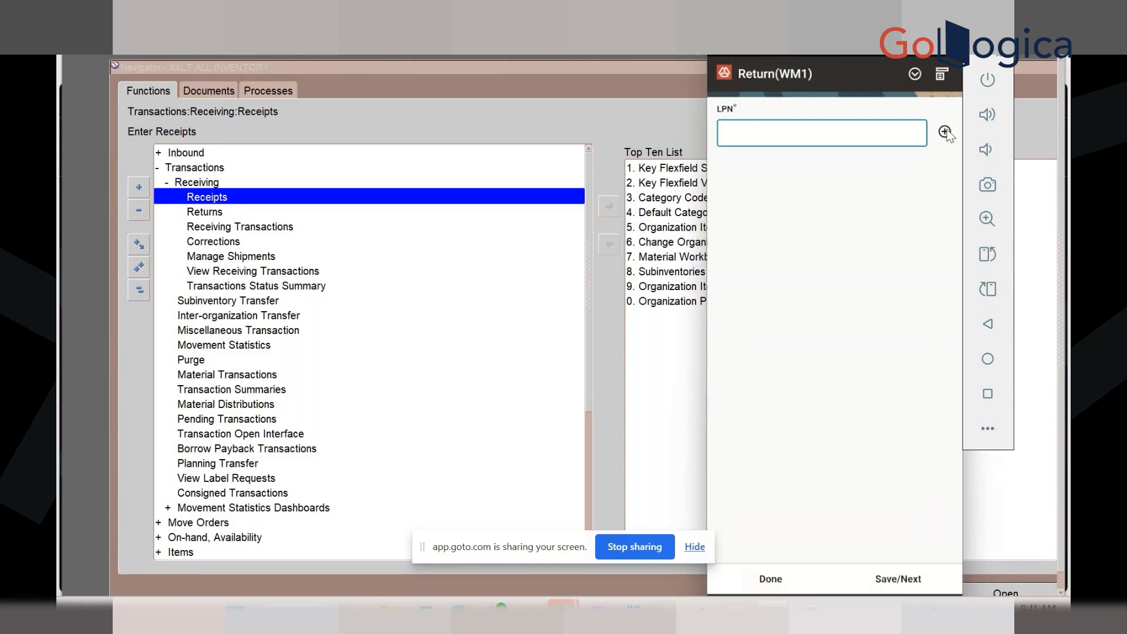
pyautogui.click(945, 131)
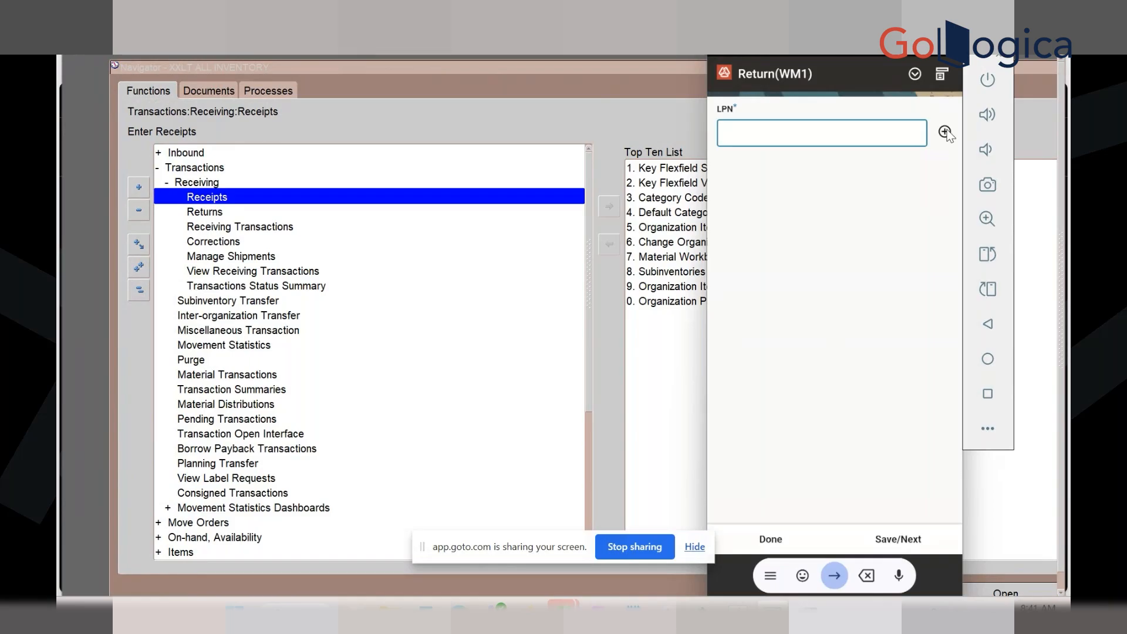
pyautogui.click(943, 74)
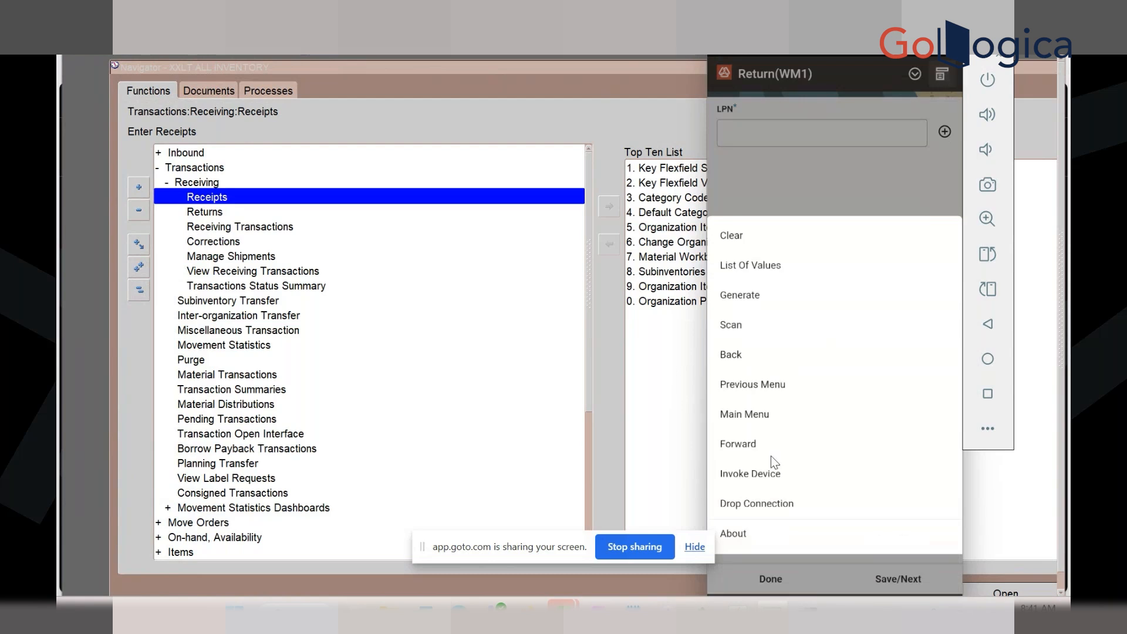
pyautogui.click(748, 421)
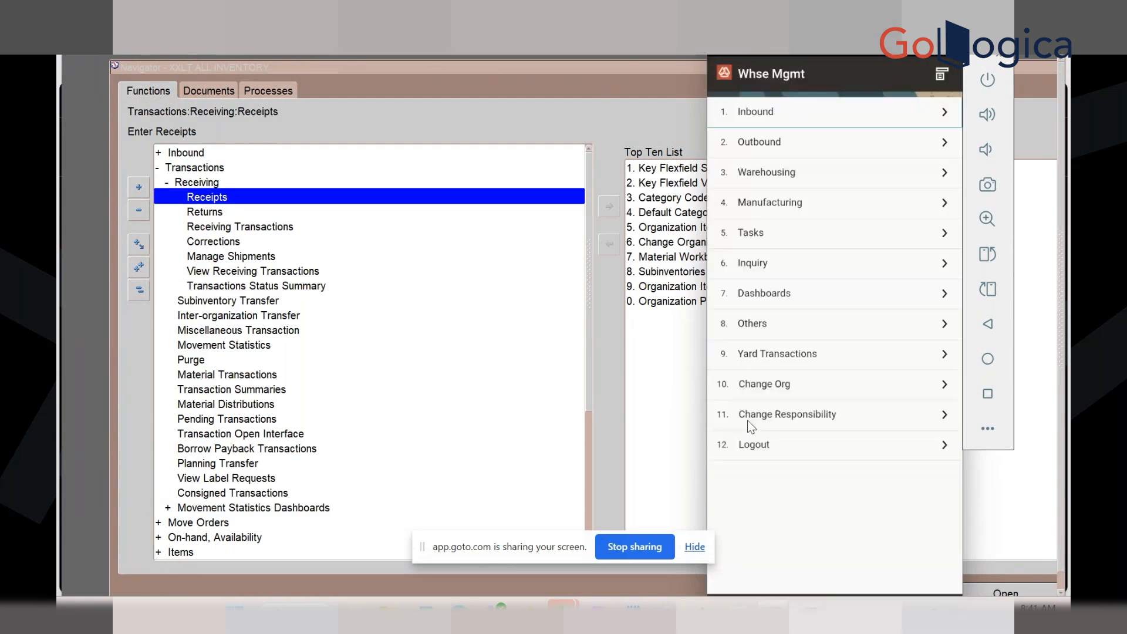
pyautogui.click(770, 113)
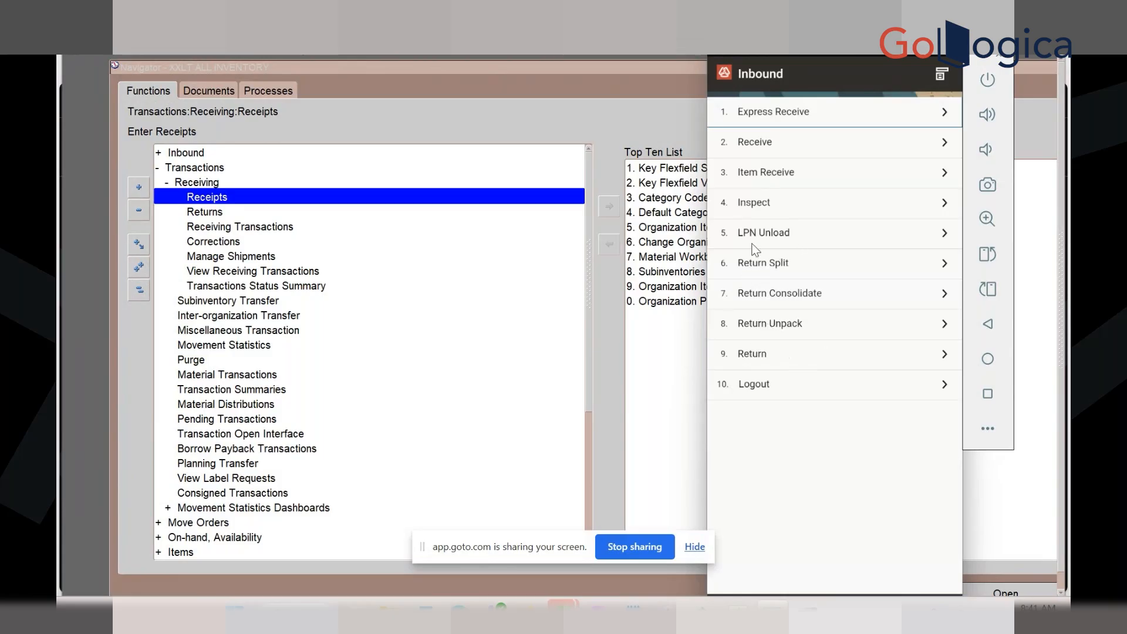
pyautogui.click(942, 75)
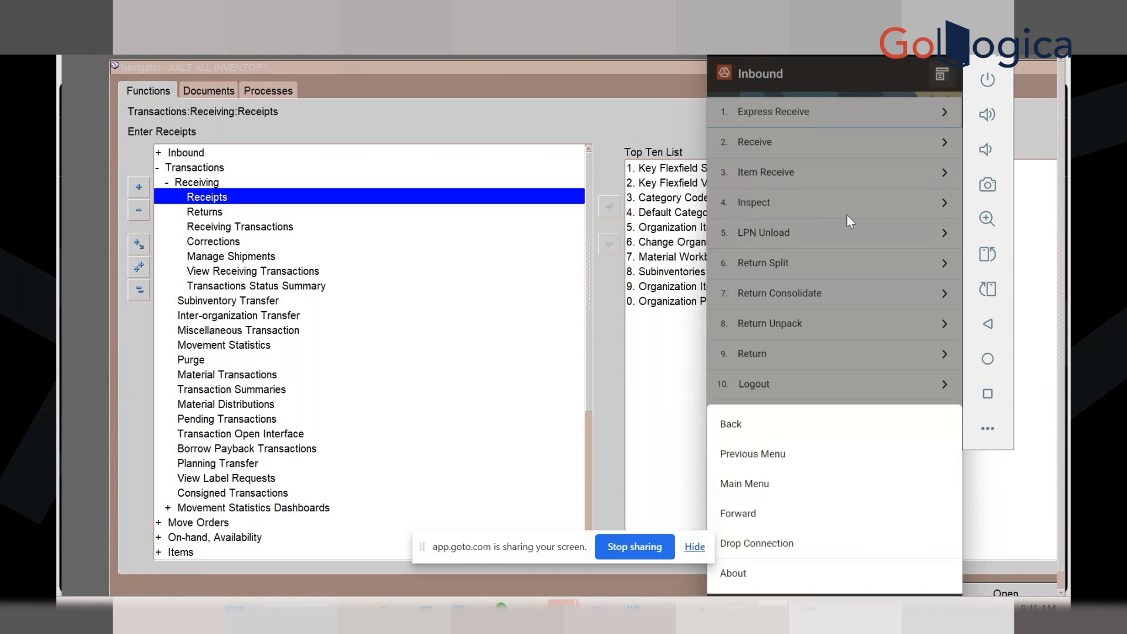
pyautogui.click(746, 425)
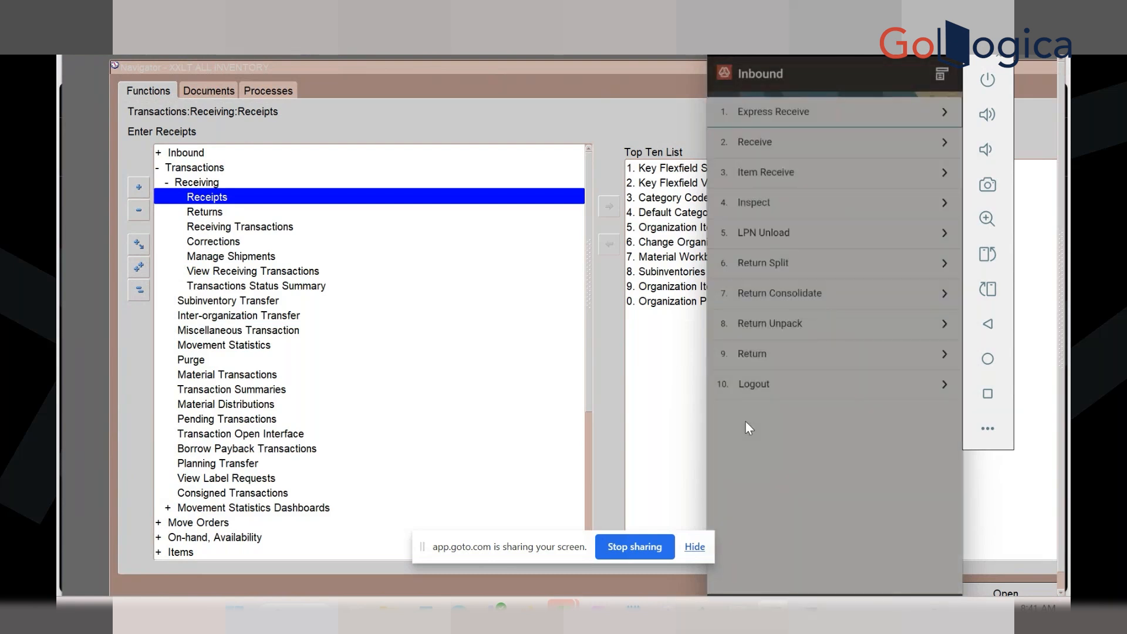
pyautogui.click(942, 76)
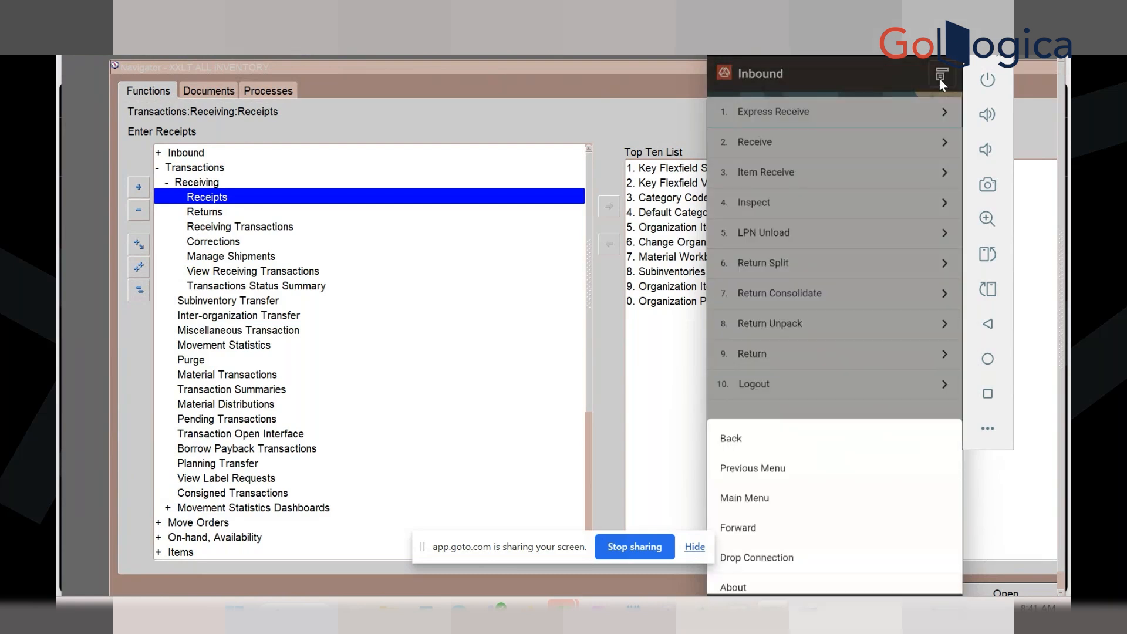
pyautogui.click(757, 455)
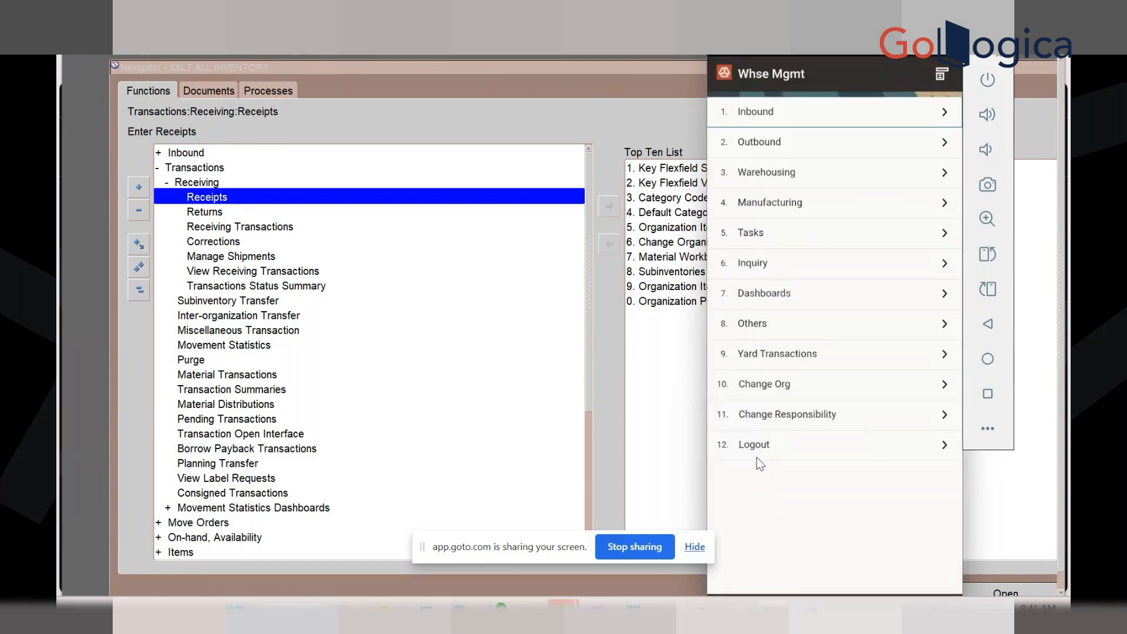
# Open Warehousing > Inventory > Receipts > Alias Receipt, search account values, then return to Main Menu
pyautogui.click(768, 175)
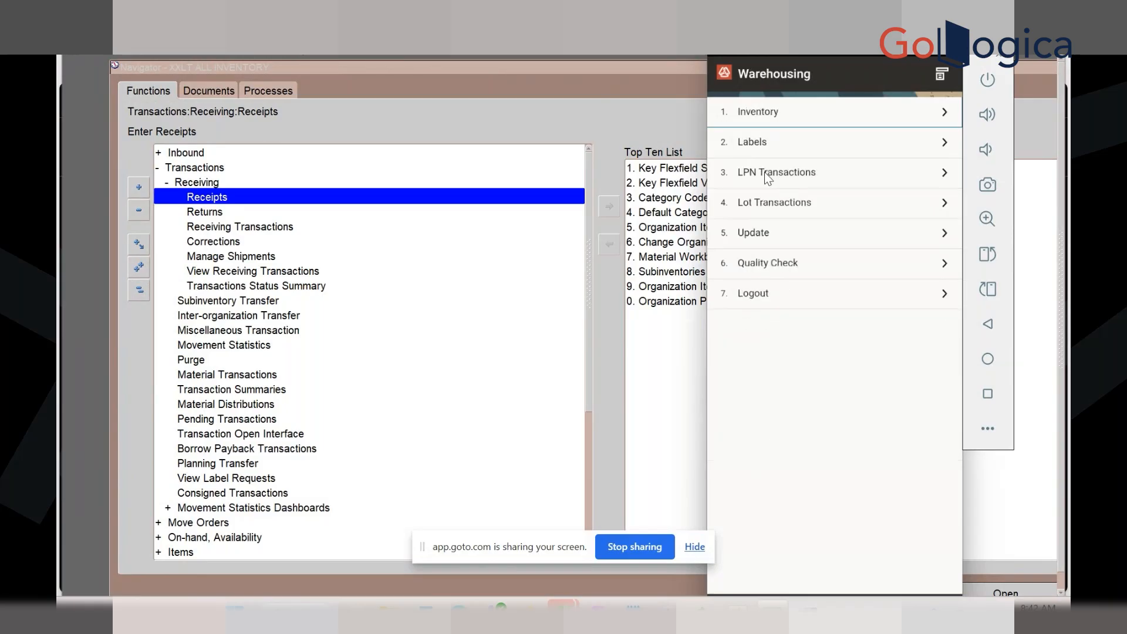
pyautogui.click(769, 112)
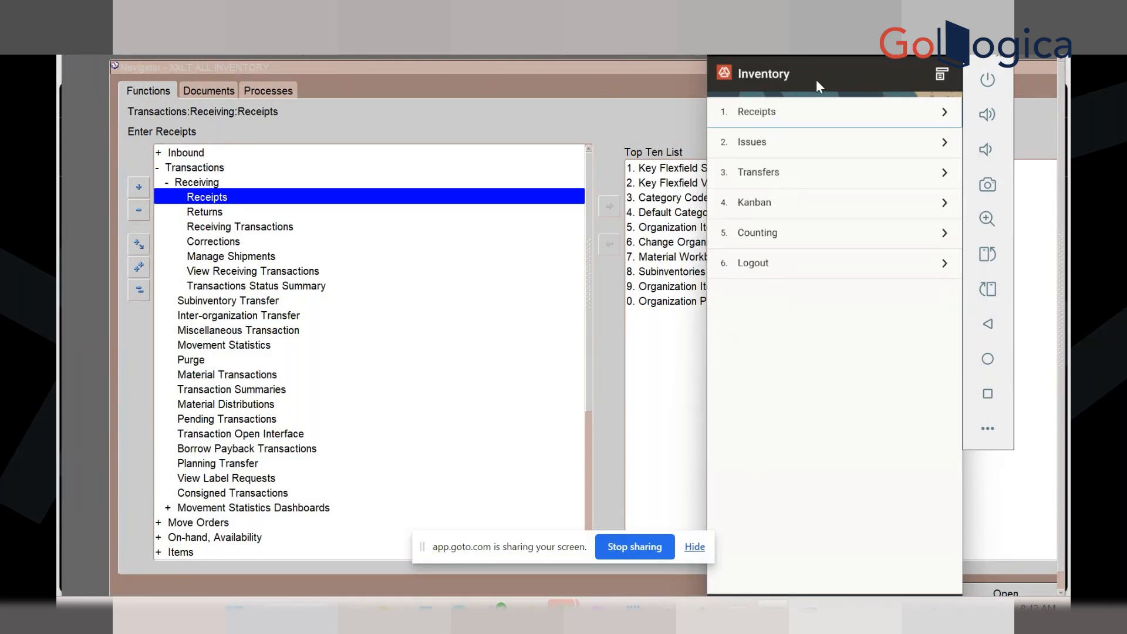
pyautogui.click(809, 114)
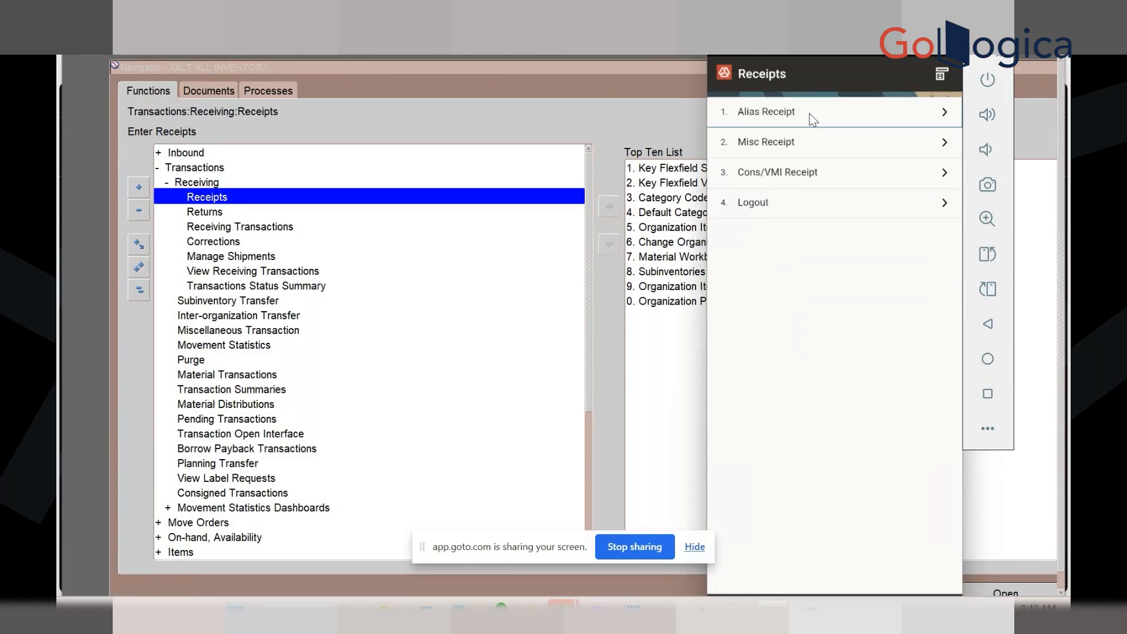
pyautogui.click(809, 114)
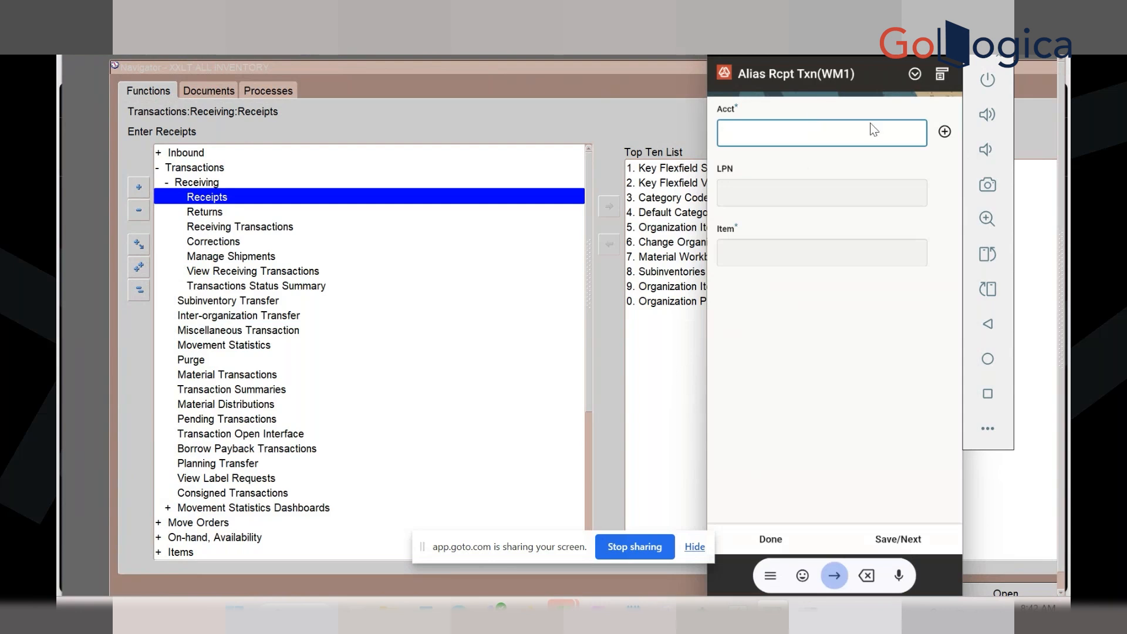
pyautogui.click(942, 73)
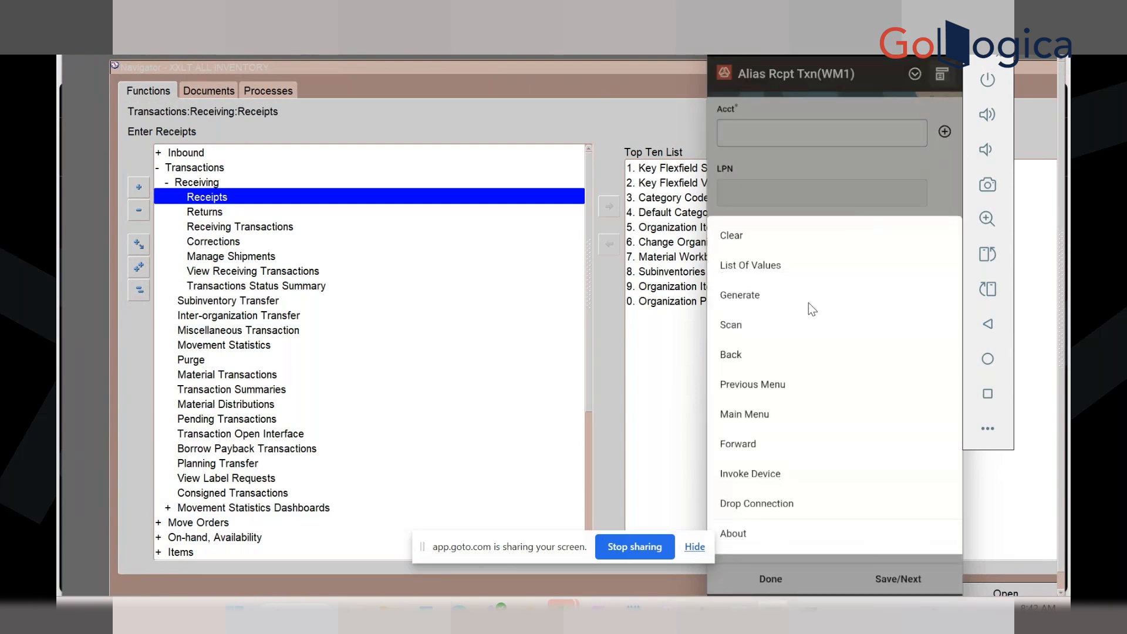
pyautogui.click(782, 270)
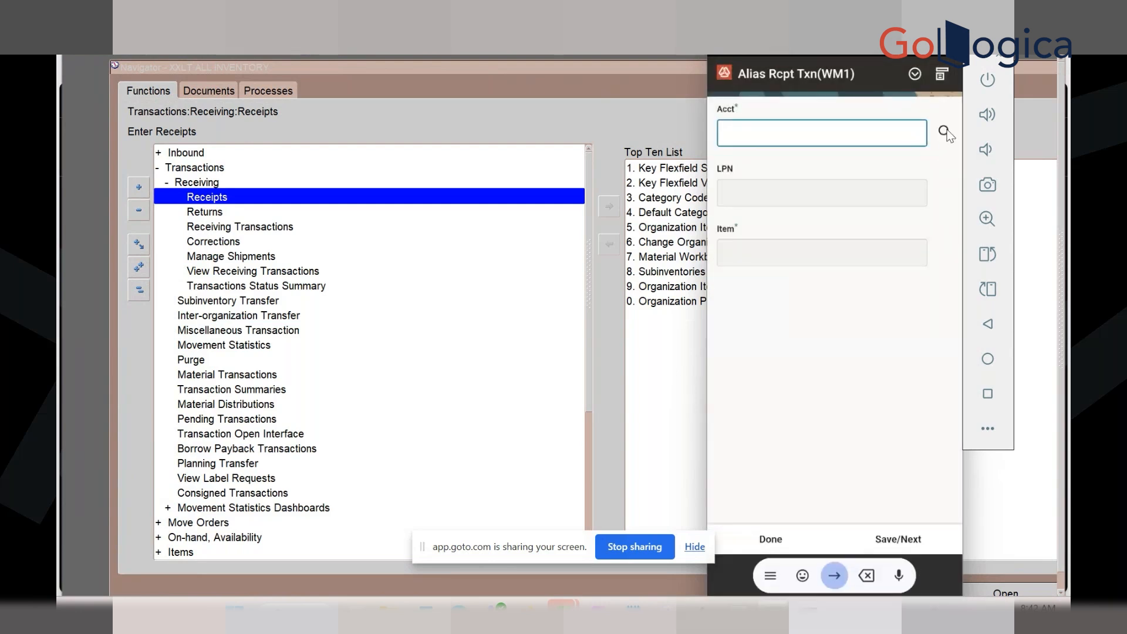
pyautogui.click(945, 131)
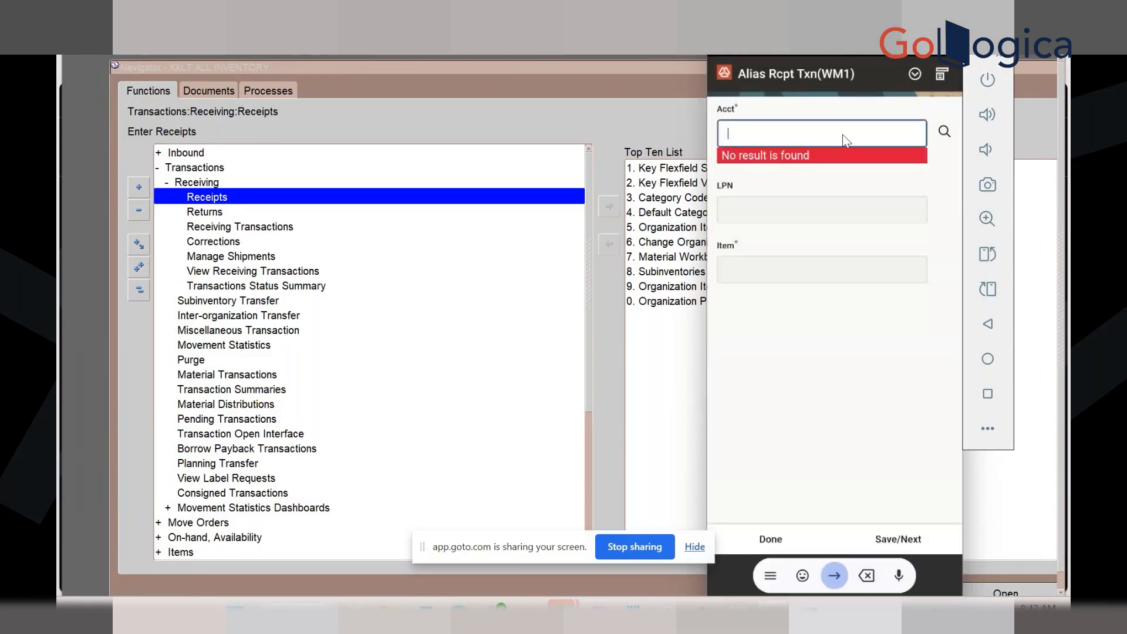
pyautogui.click(941, 74)
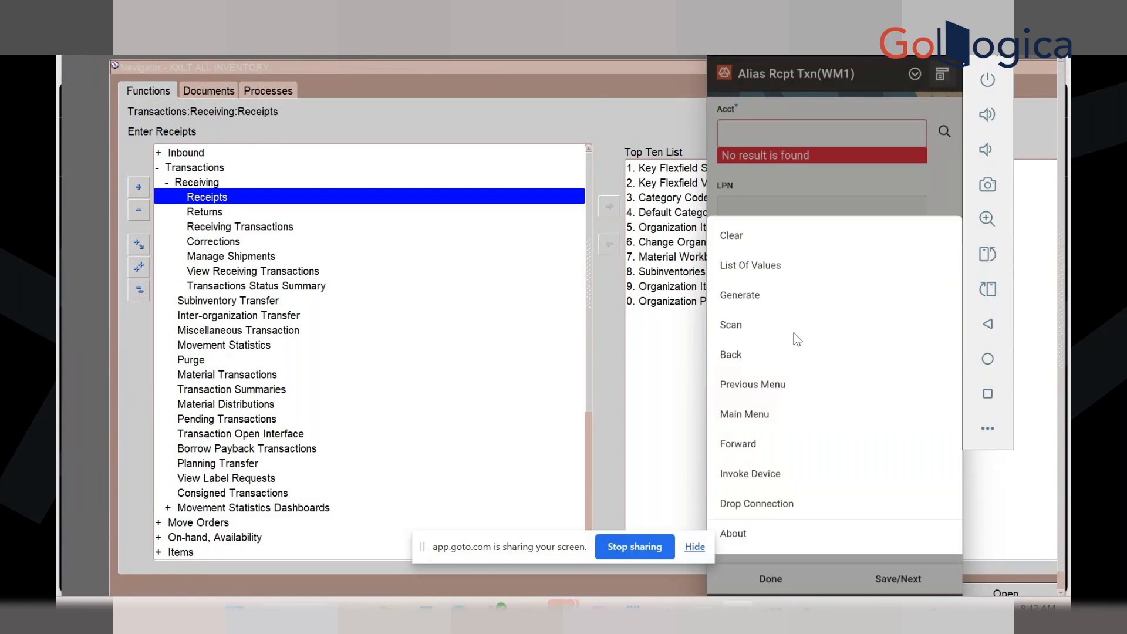
pyautogui.click(736, 418)
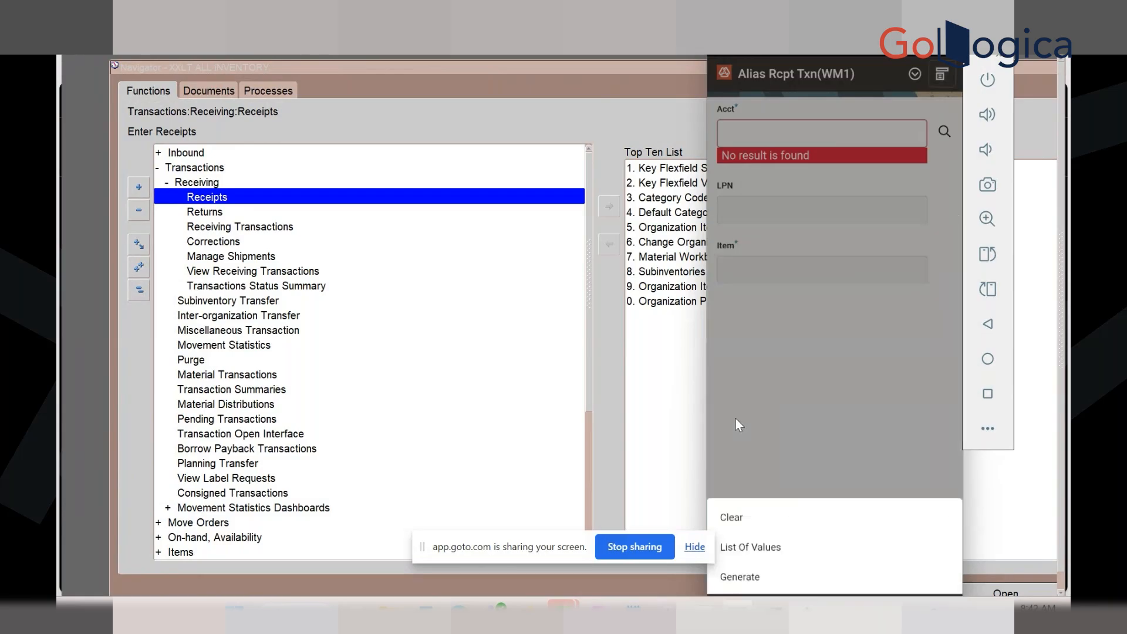
# Change the working organization to 200 and open the Warehousing menu
pyautogui.click(766, 384)
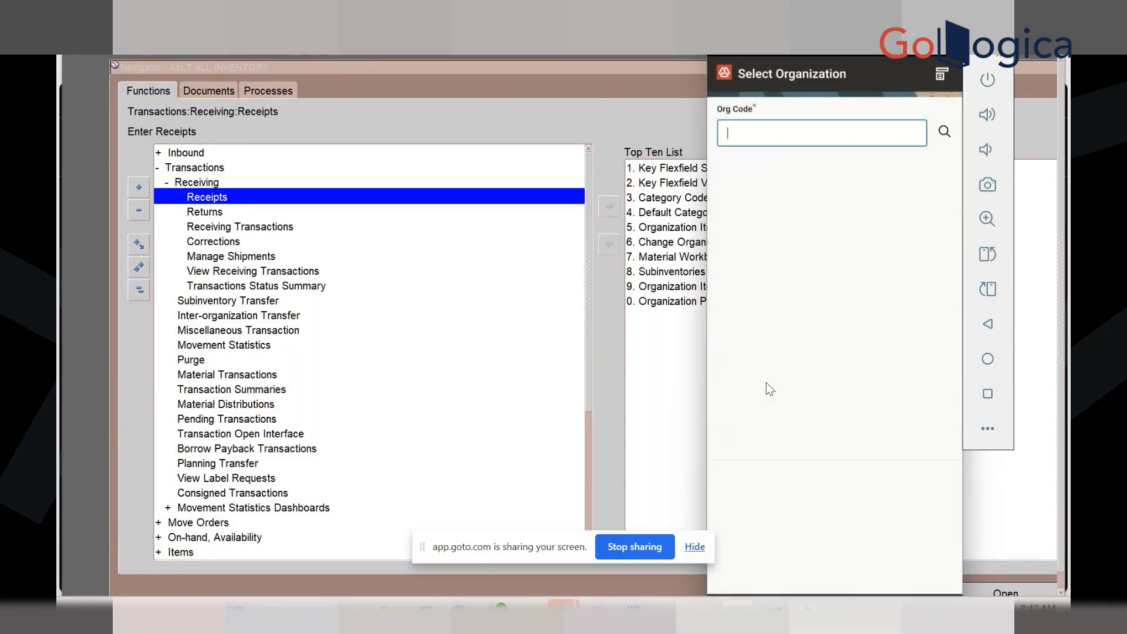
pyautogui.write('203')
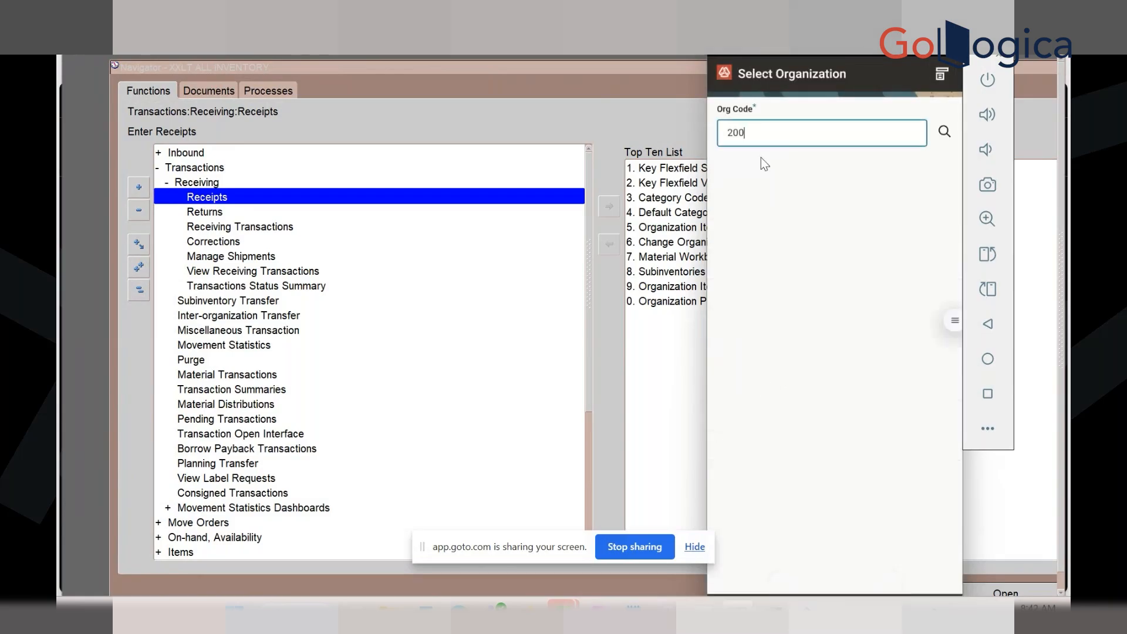
pyautogui.press('Return')
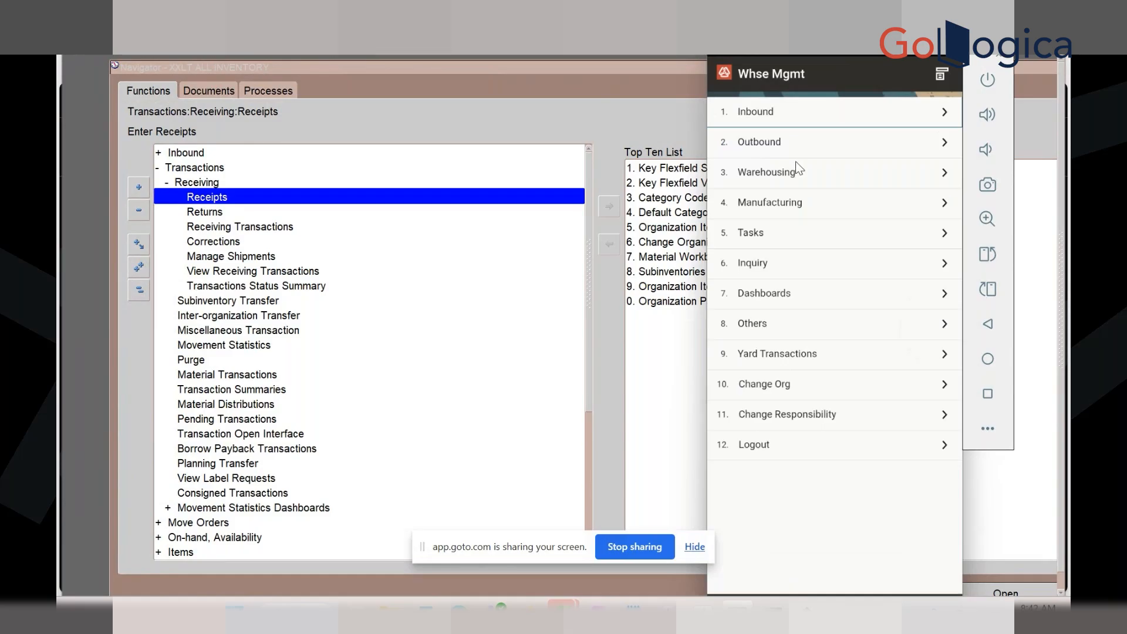
pyautogui.click(766, 175)
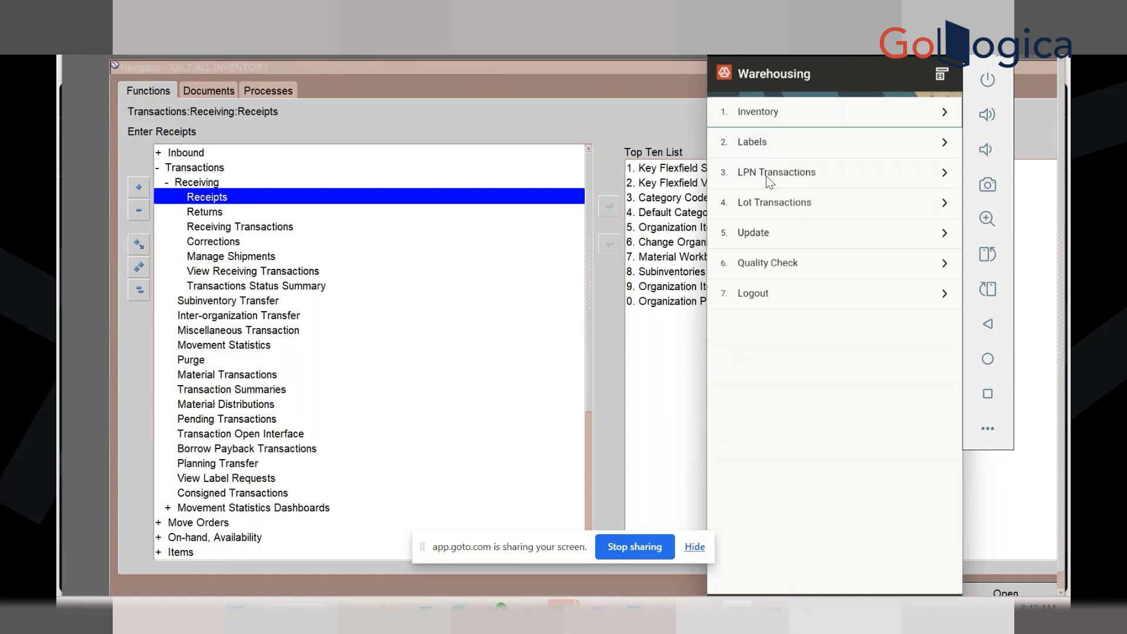
# Open Inventory > Receipts > Alias Receipt and pick account CONTAINER ADJUSTMENTS and LPN SB052INTRA
pyautogui.click(784, 115)
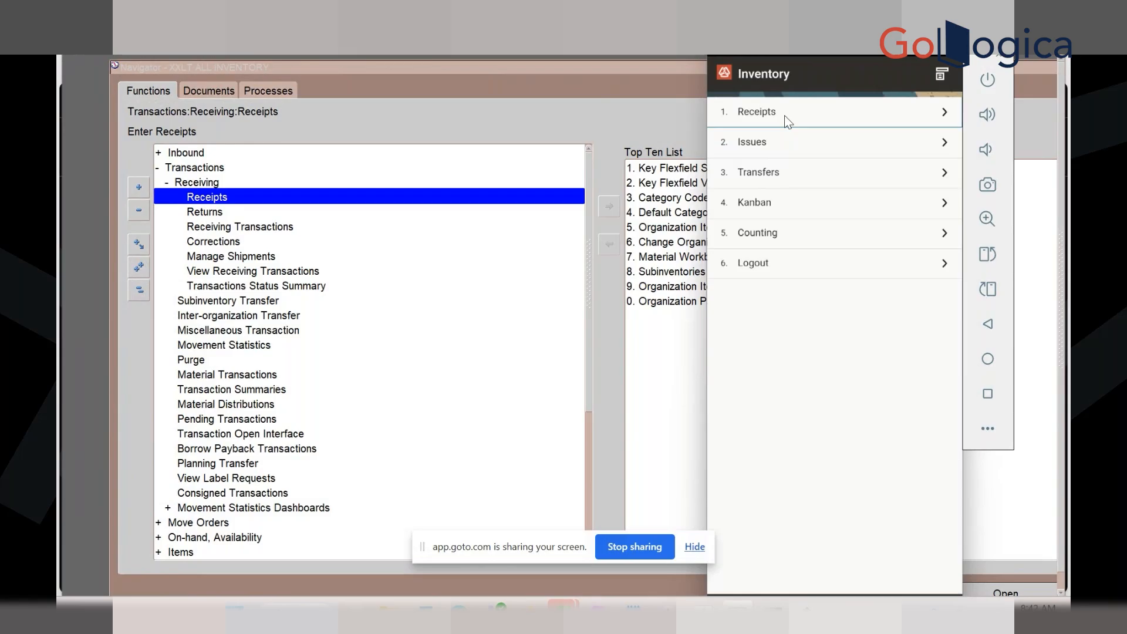
pyautogui.click(785, 116)
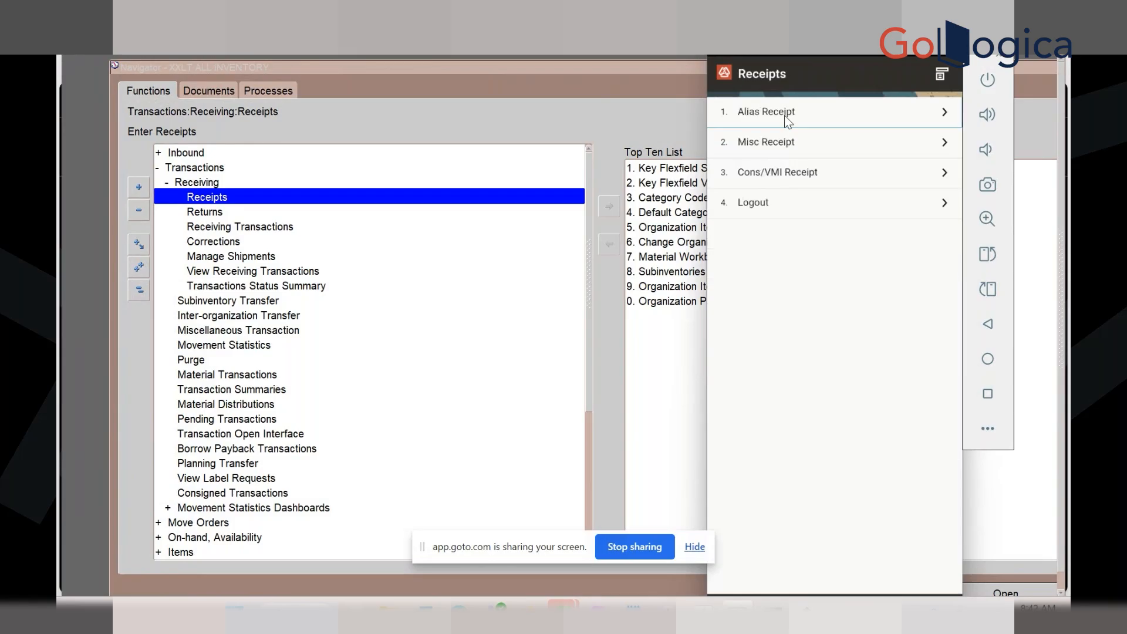
pyautogui.click(785, 116)
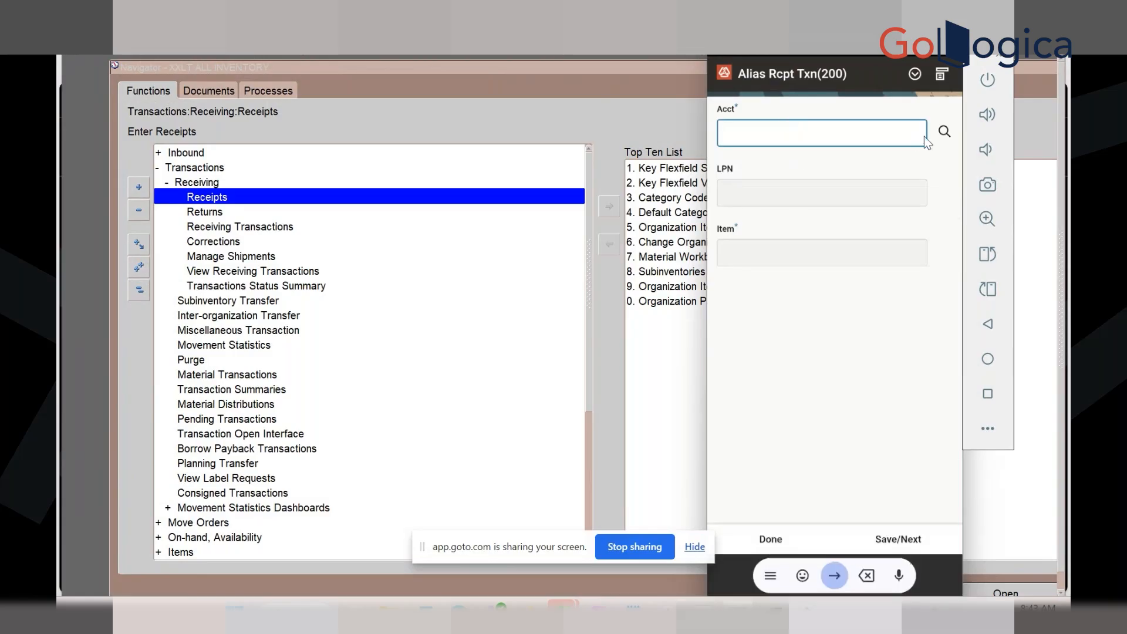
pyautogui.click(943, 132)
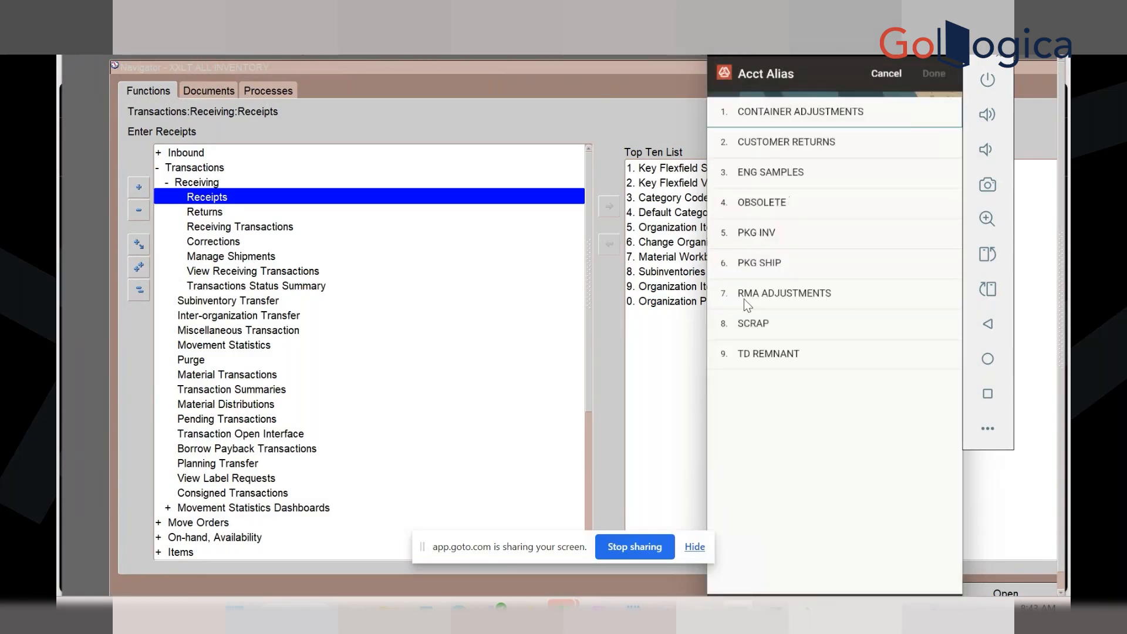
pyautogui.click(788, 110)
pyautogui.click(936, 71)
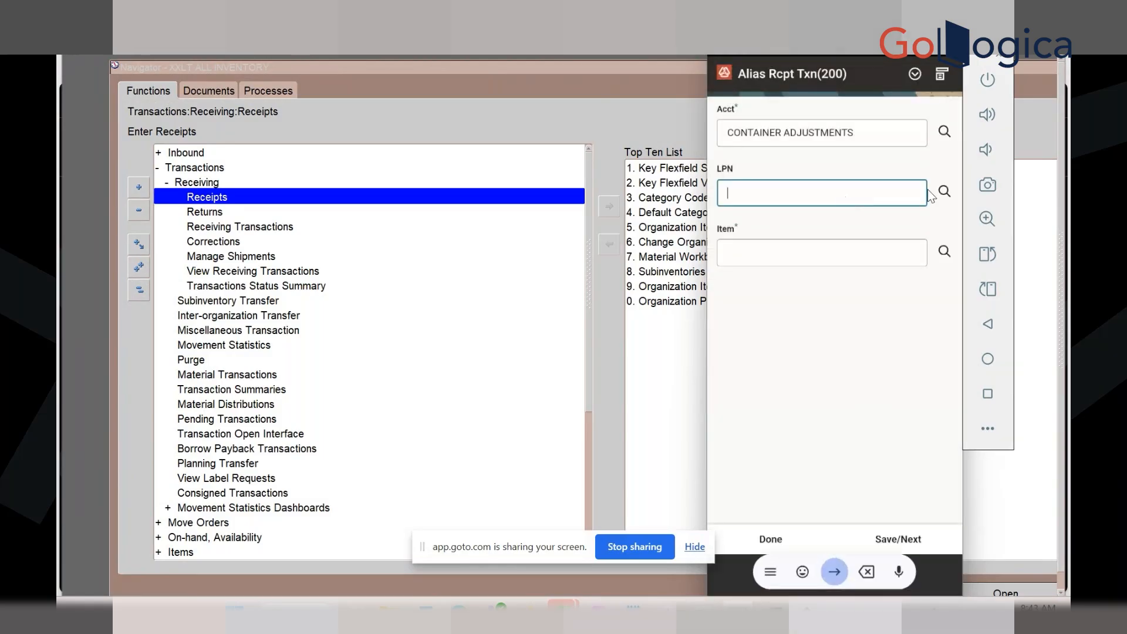
pyautogui.click(943, 192)
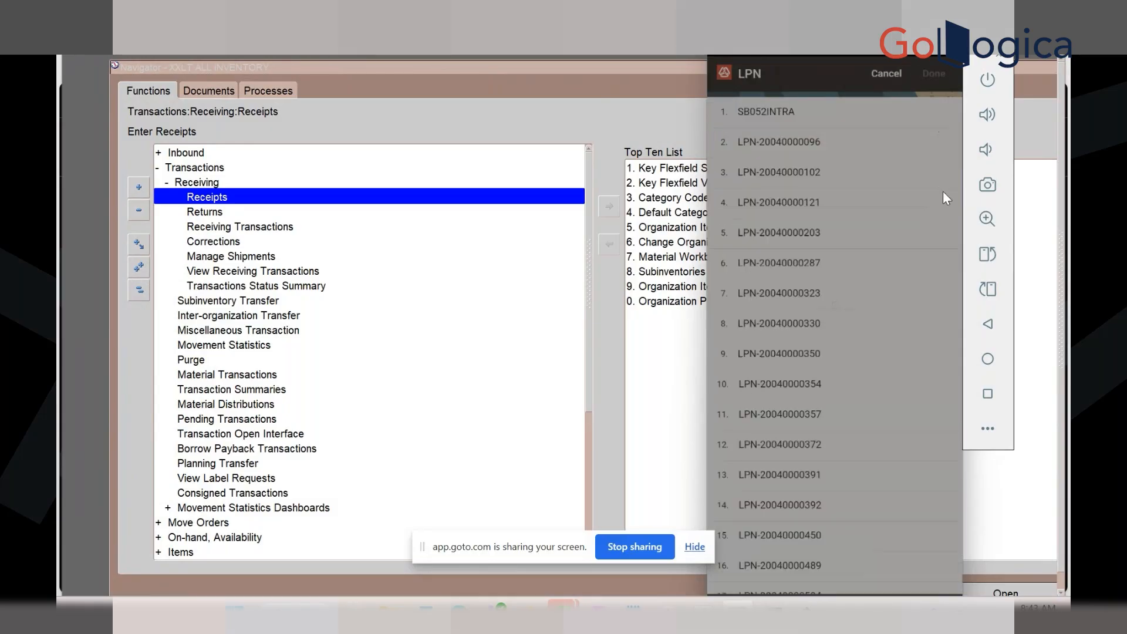
pyautogui.click(804, 115)
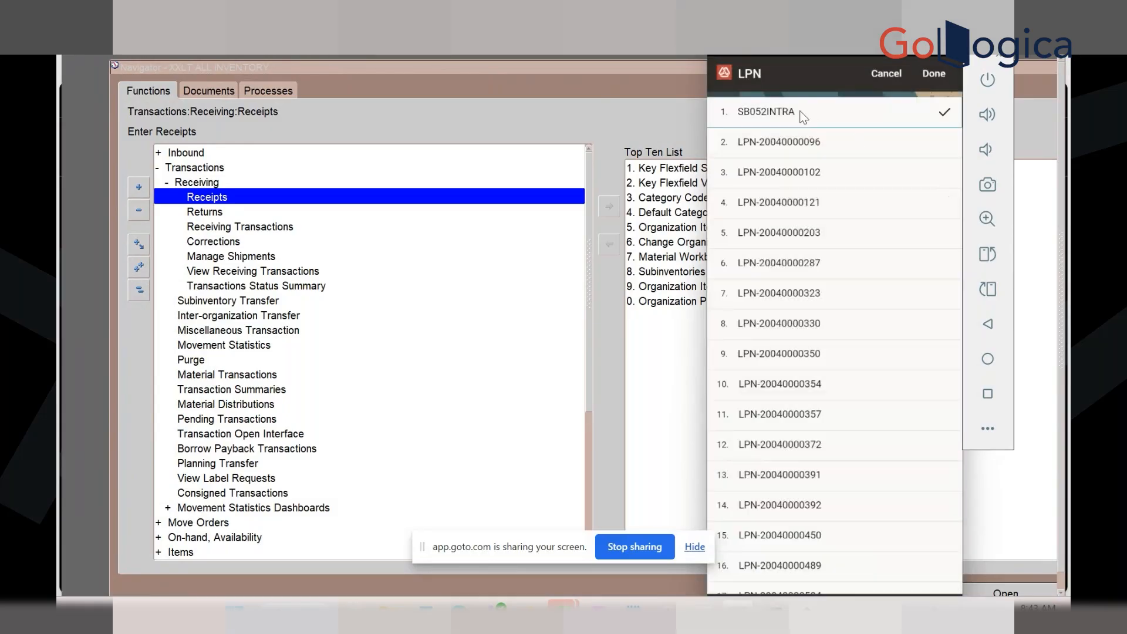
pyautogui.click(936, 79)
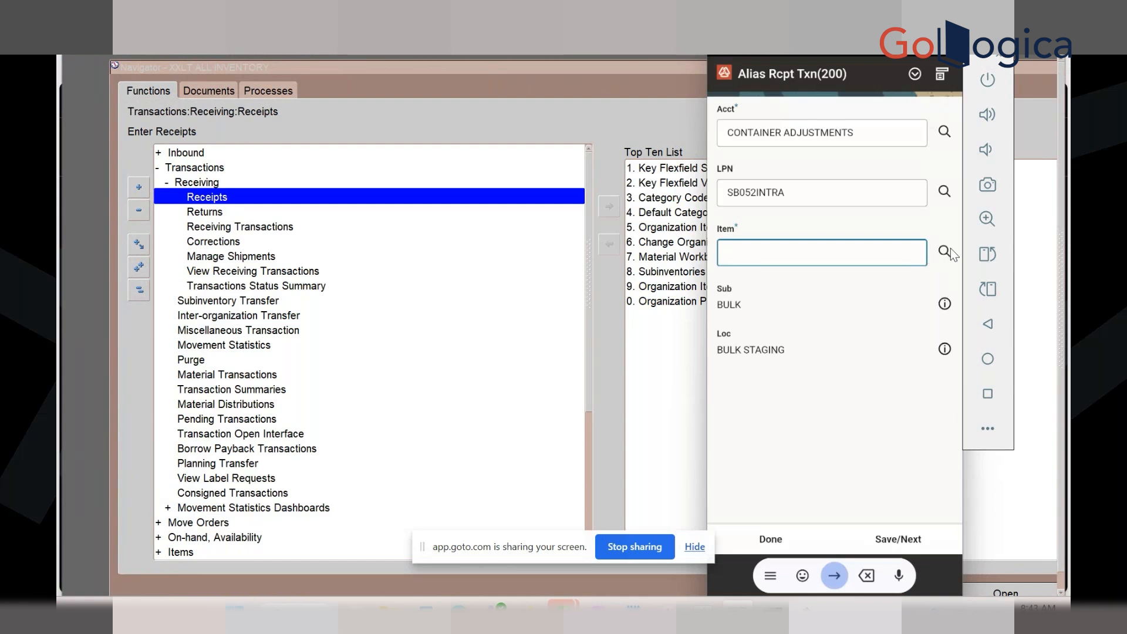
# Search for items on the alias receipt, then switch to the emulator's recent-apps overview
pyautogui.click(948, 251)
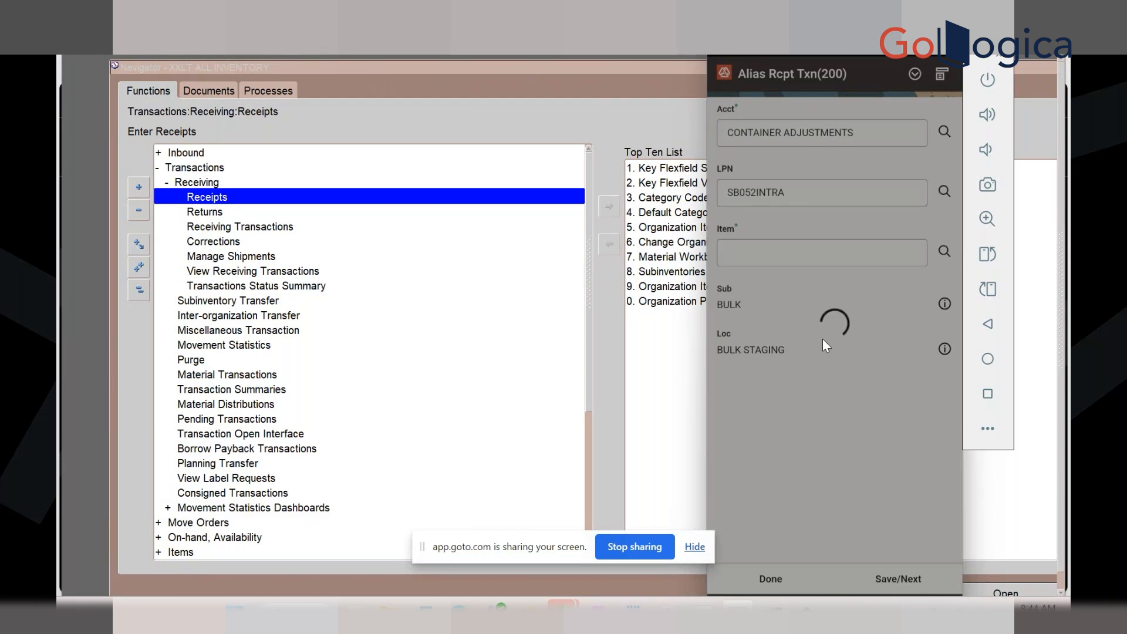
pyautogui.click(986, 397)
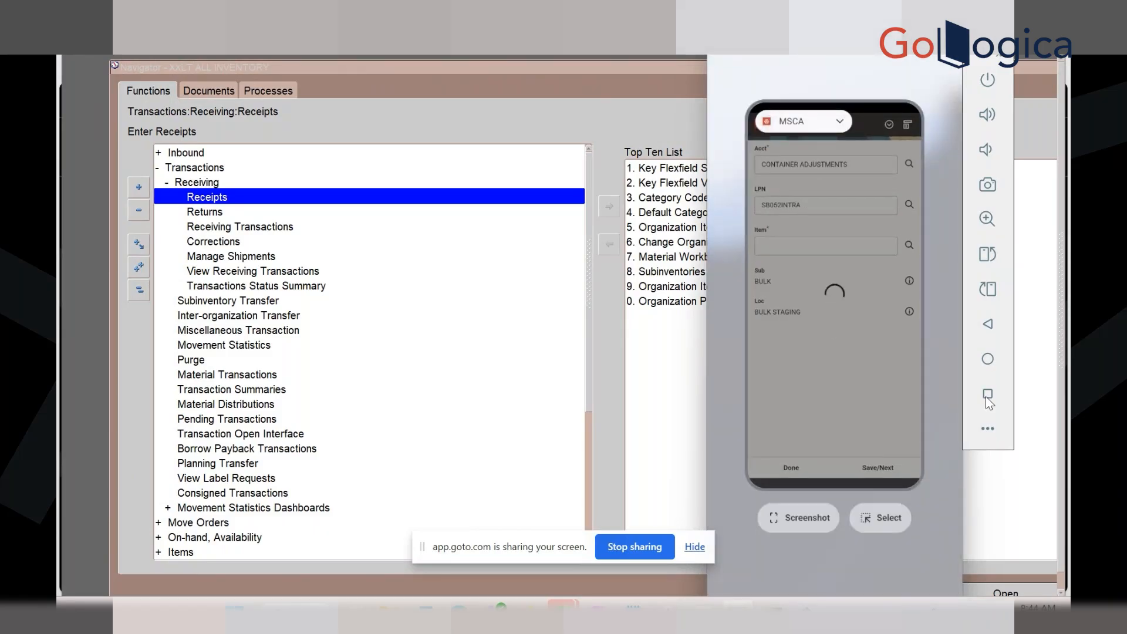
# Relaunch the Oracle app, log in with the user name and password, then go to the Android home screen
pyautogui.click(922, 516)
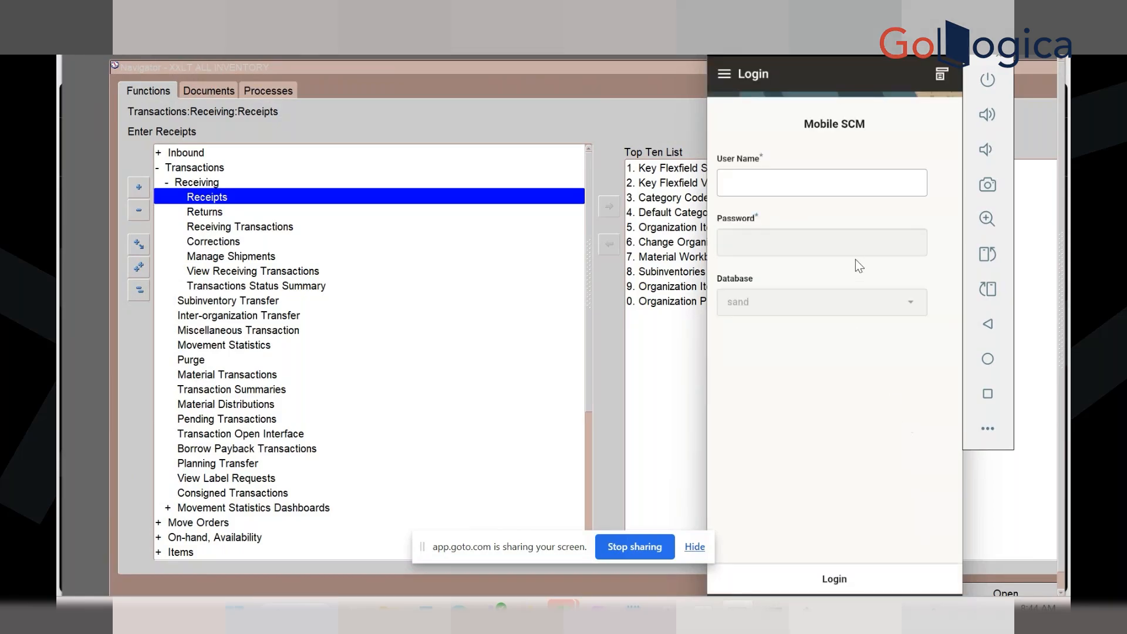
pyautogui.click(754, 182)
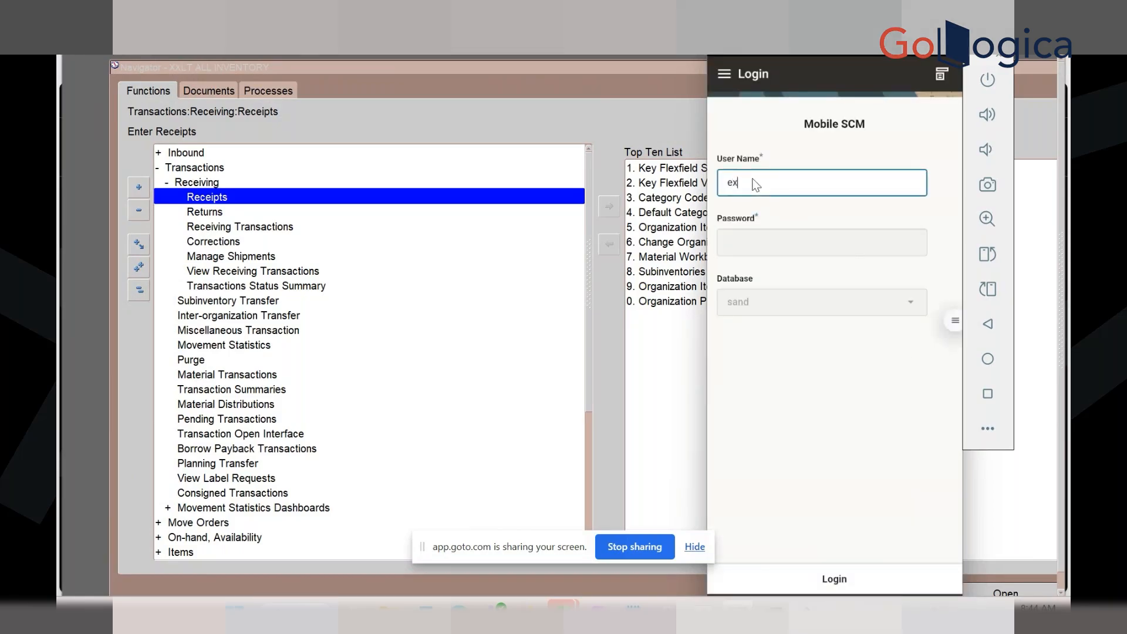
pyautogui.press('Tab')
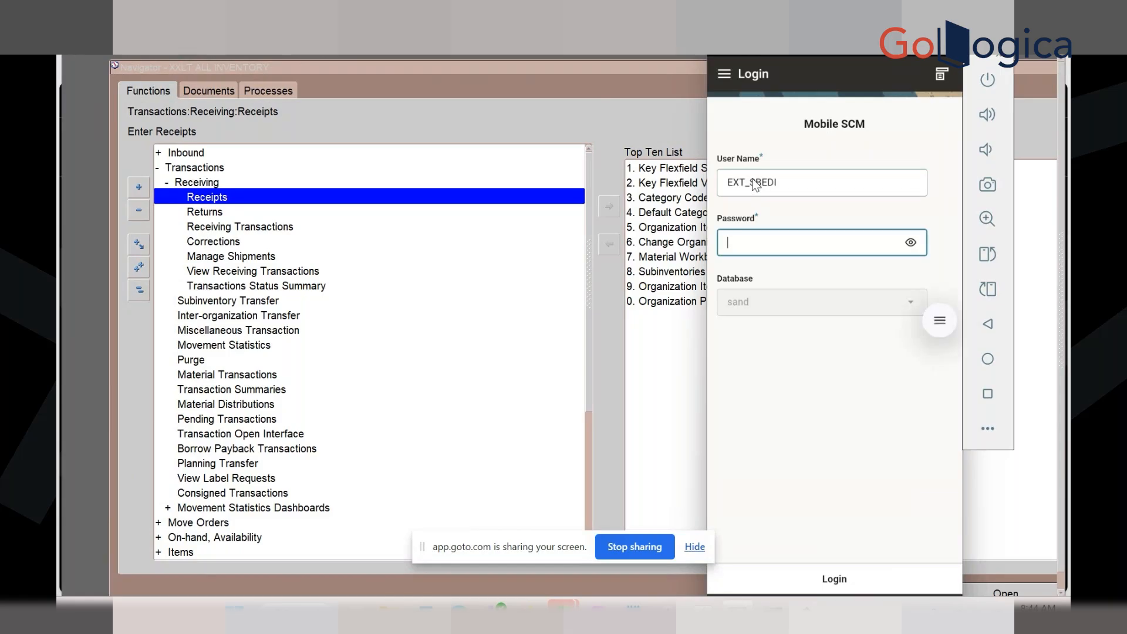
pyautogui.write('••••••s••••1')
pyautogui.press('Return')
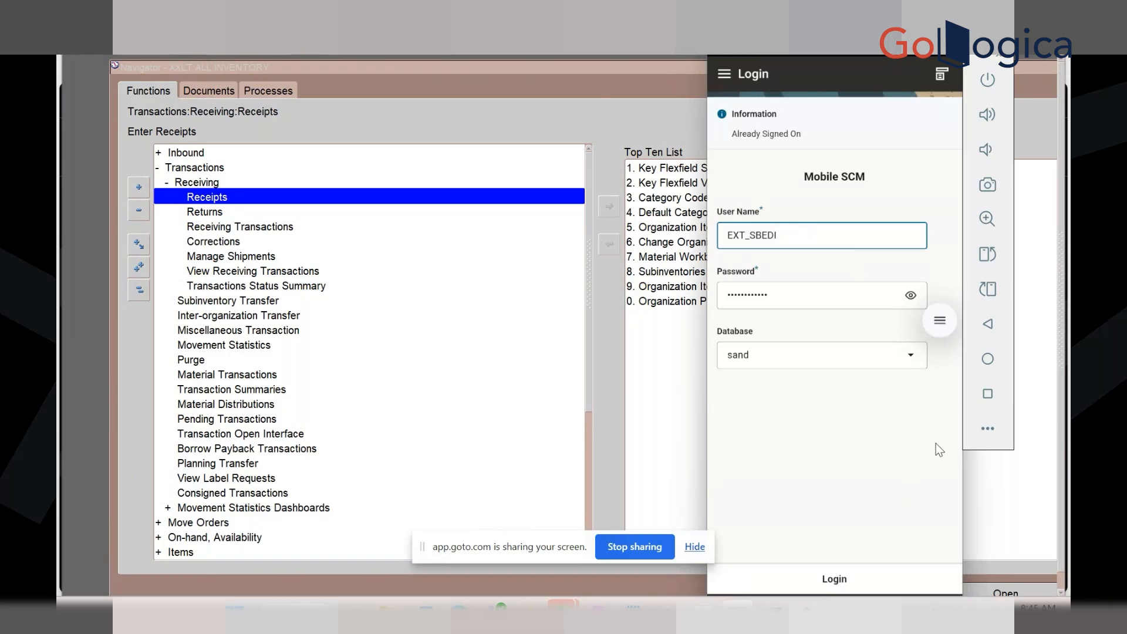
pyautogui.click(987, 394)
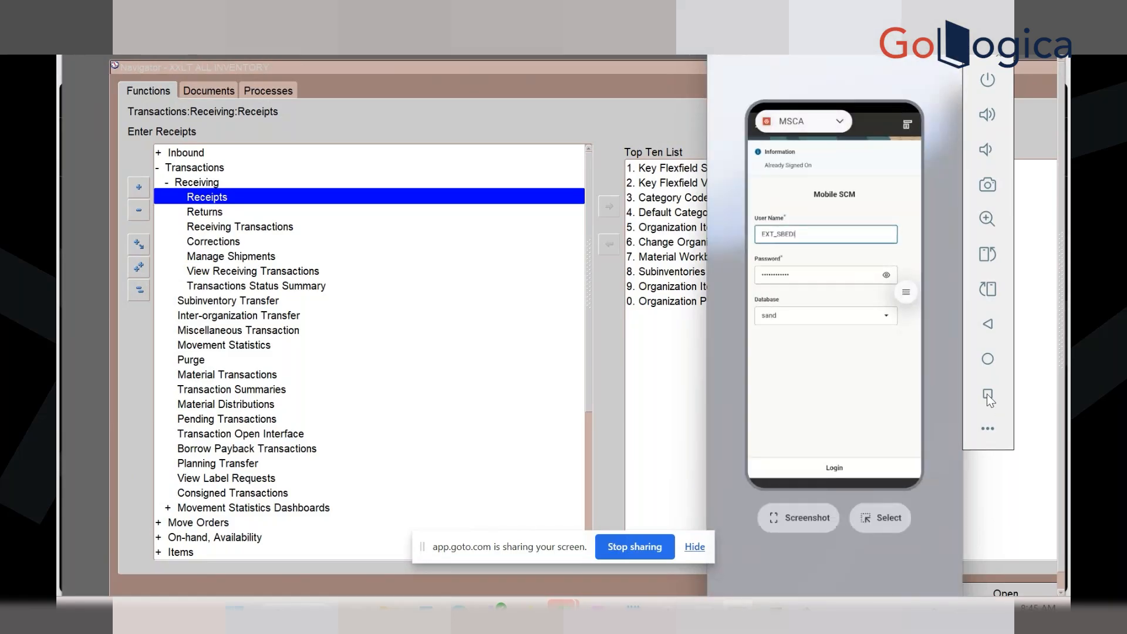
pyautogui.click(988, 393)
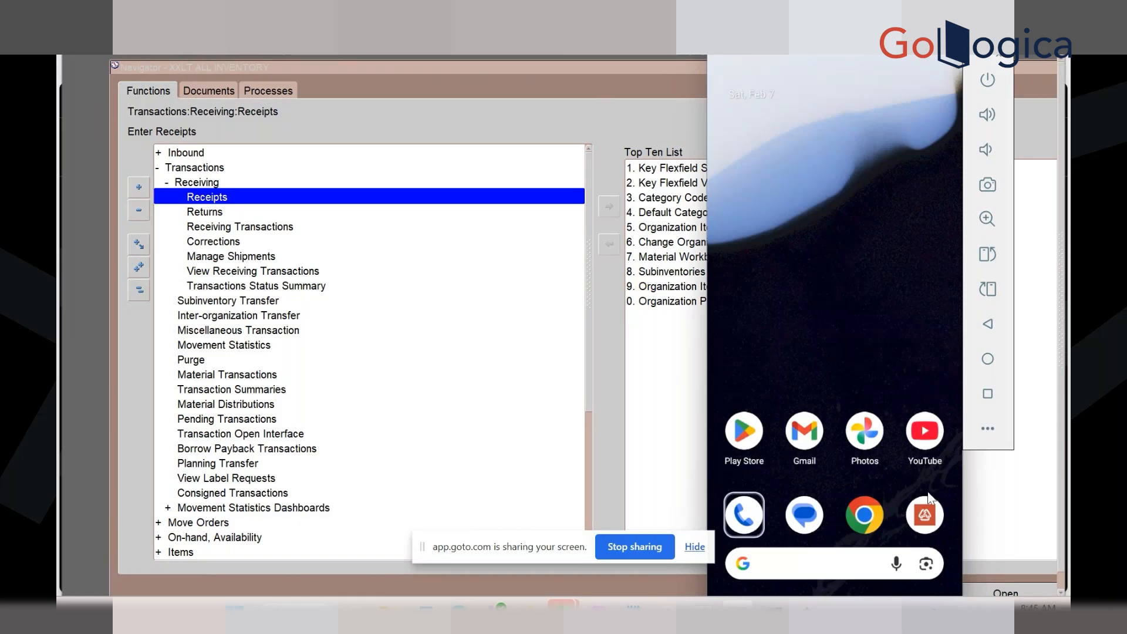
# Relaunch the Oracle app from the dock and log in again with the user name and password
pyautogui.hotkey('alt', 'Tab')
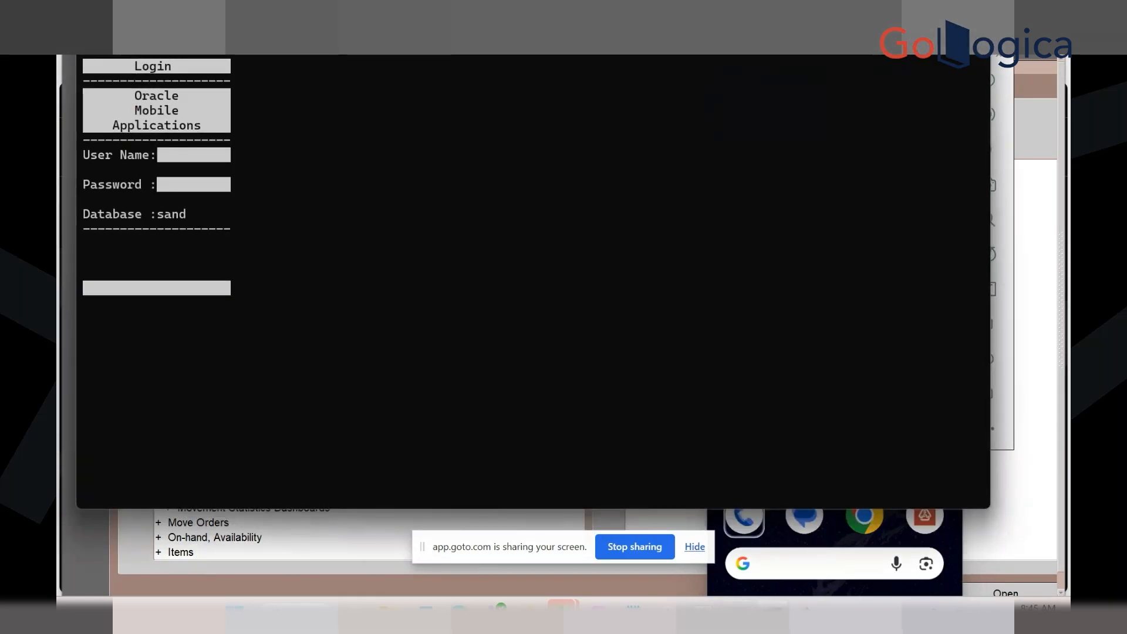
pyautogui.hotkey('alt', 'Tab')
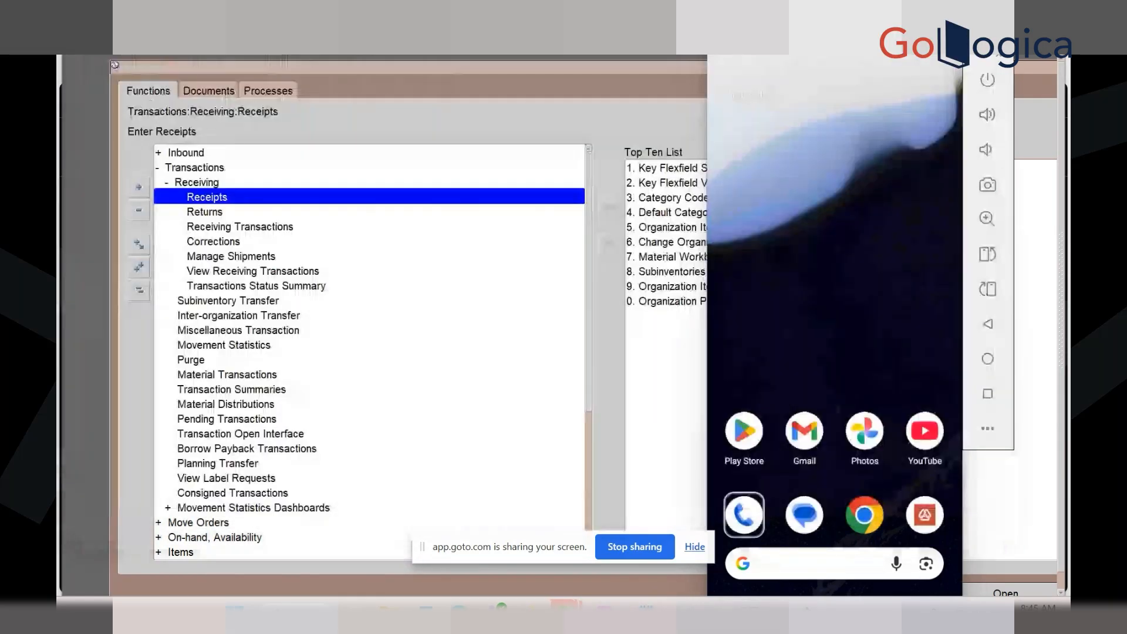
pyautogui.click(925, 514)
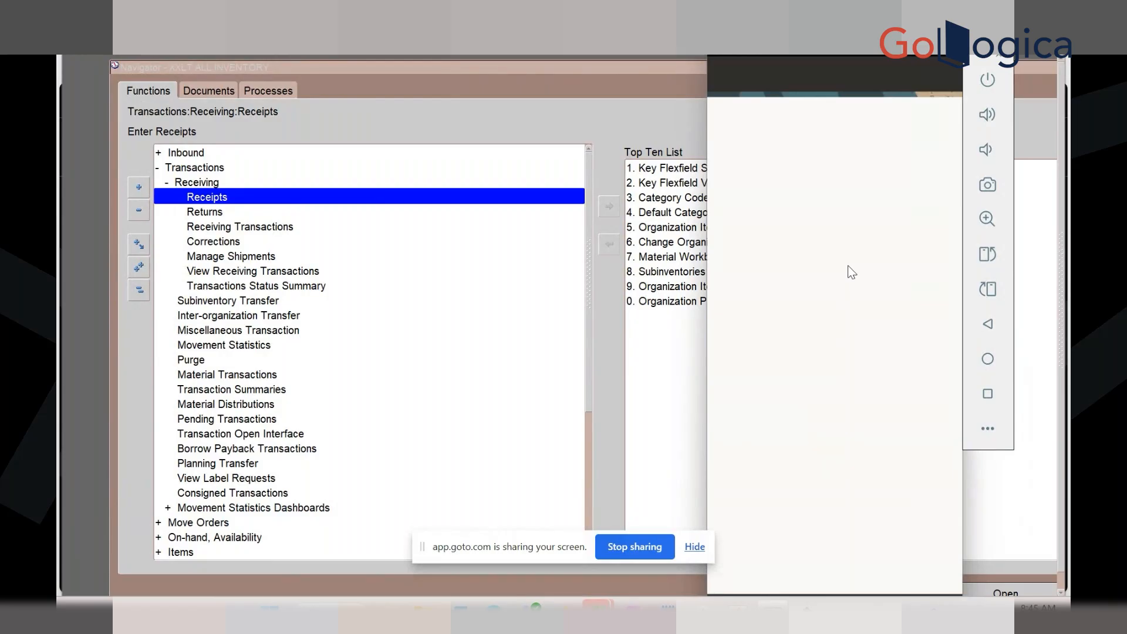
pyautogui.click(768, 189)
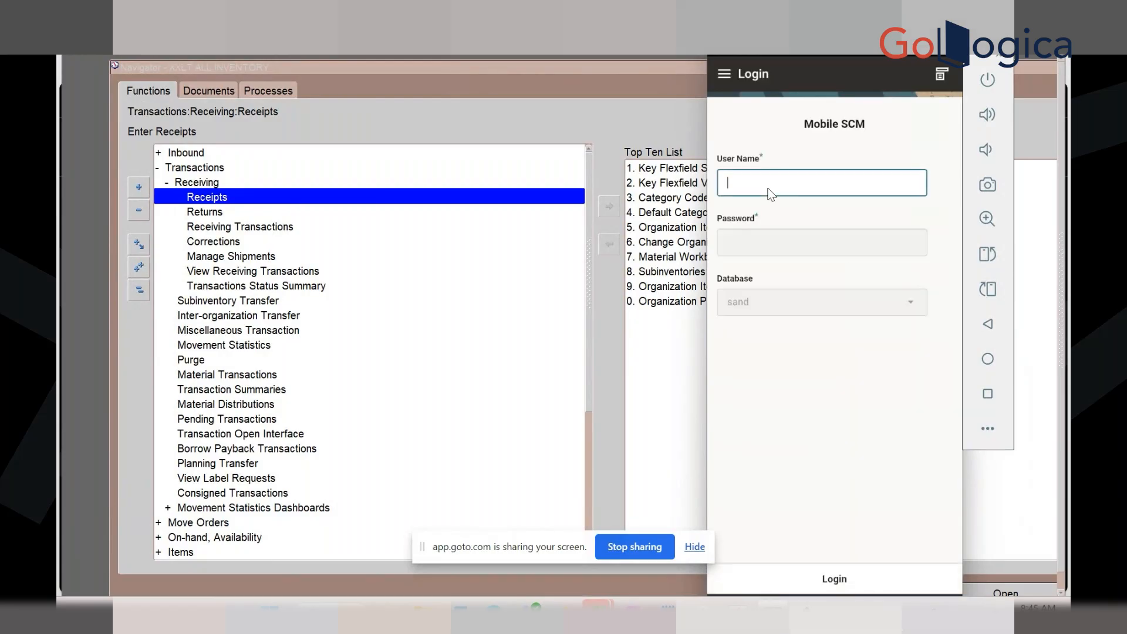
pyautogui.press('Tab')
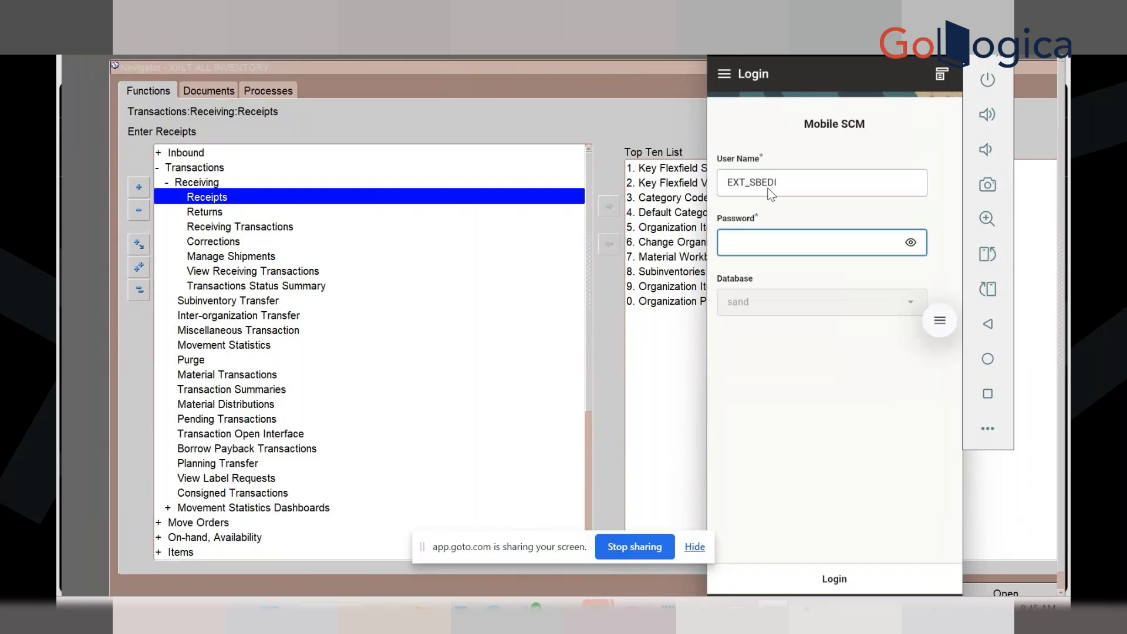
pyautogui.write('•••••••••71')
pyautogui.press('Return')
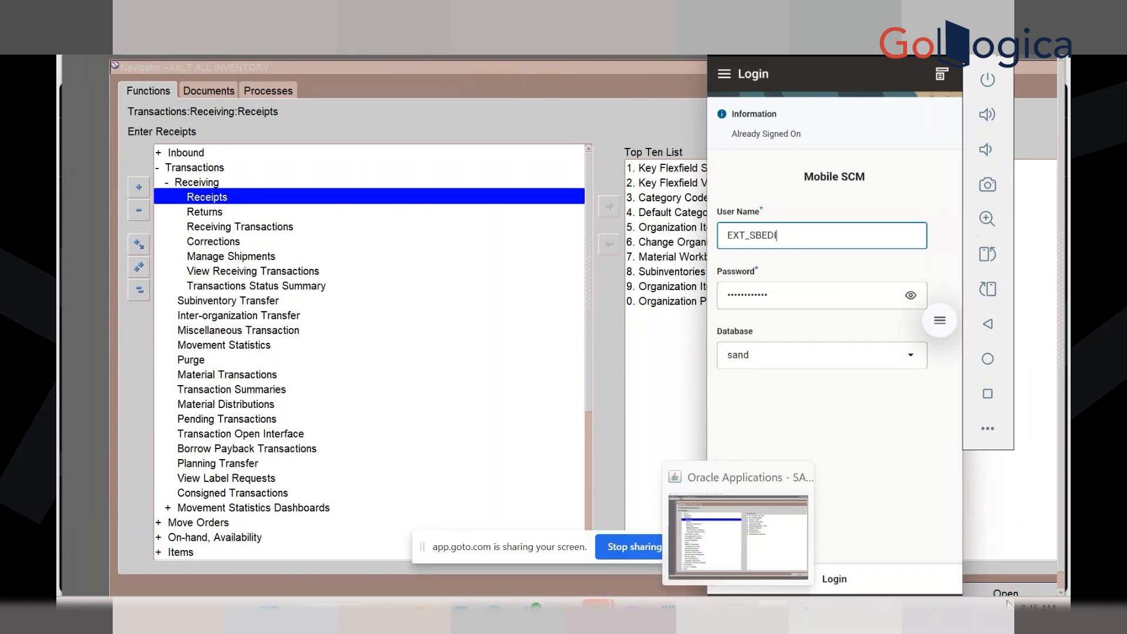
# Show the desktop, open Oracle Telnet > SAND, and run the oracle_labels batch file
pyautogui.click(1070, 615)
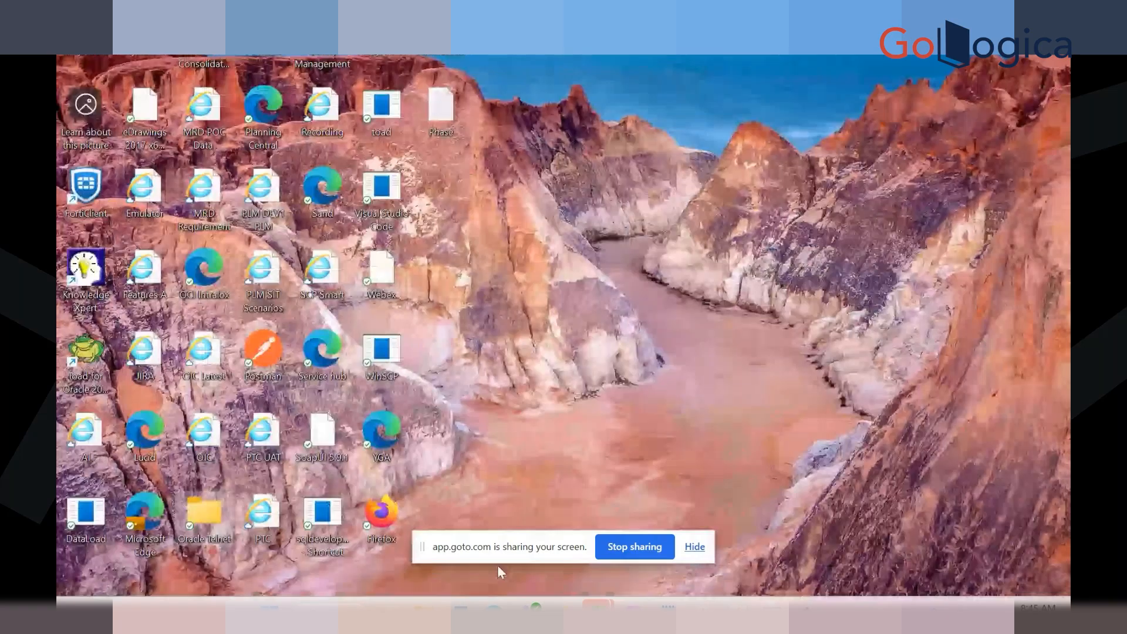
pyautogui.doubleClick(202, 514)
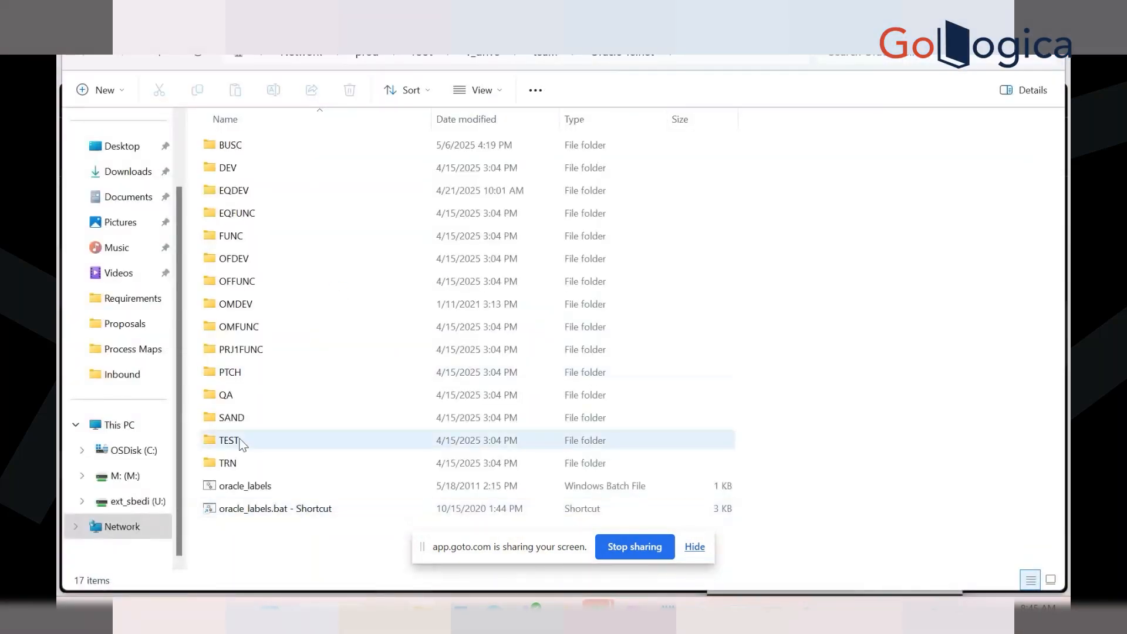
pyautogui.click(233, 419)
pyautogui.doubleClick(234, 419)
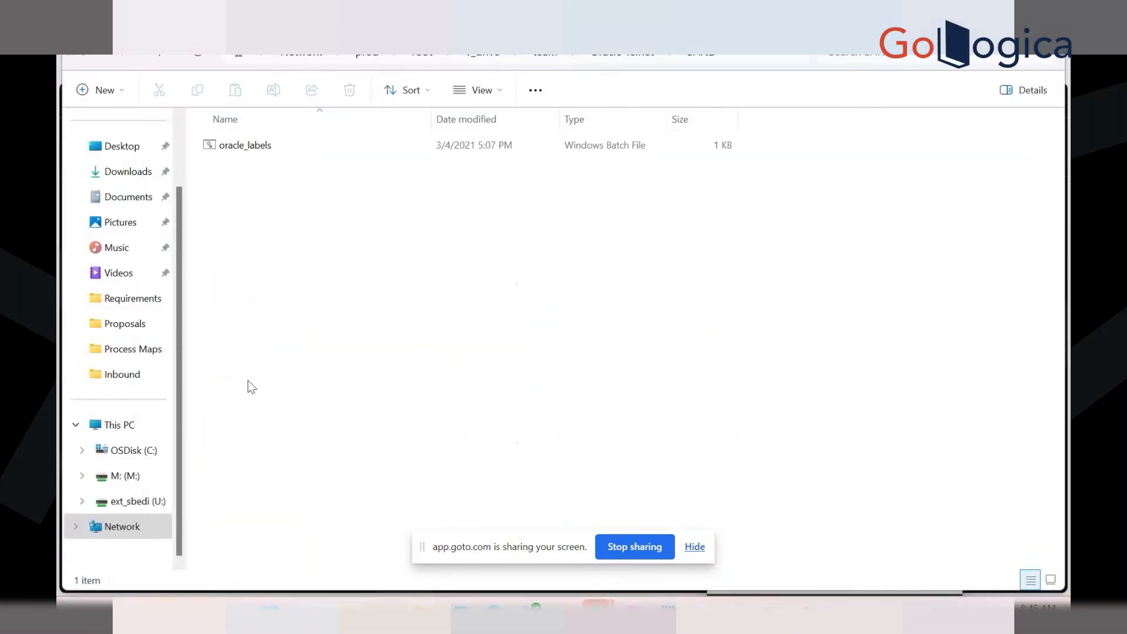
pyautogui.click(249, 148)
pyautogui.doubleClick(249, 148)
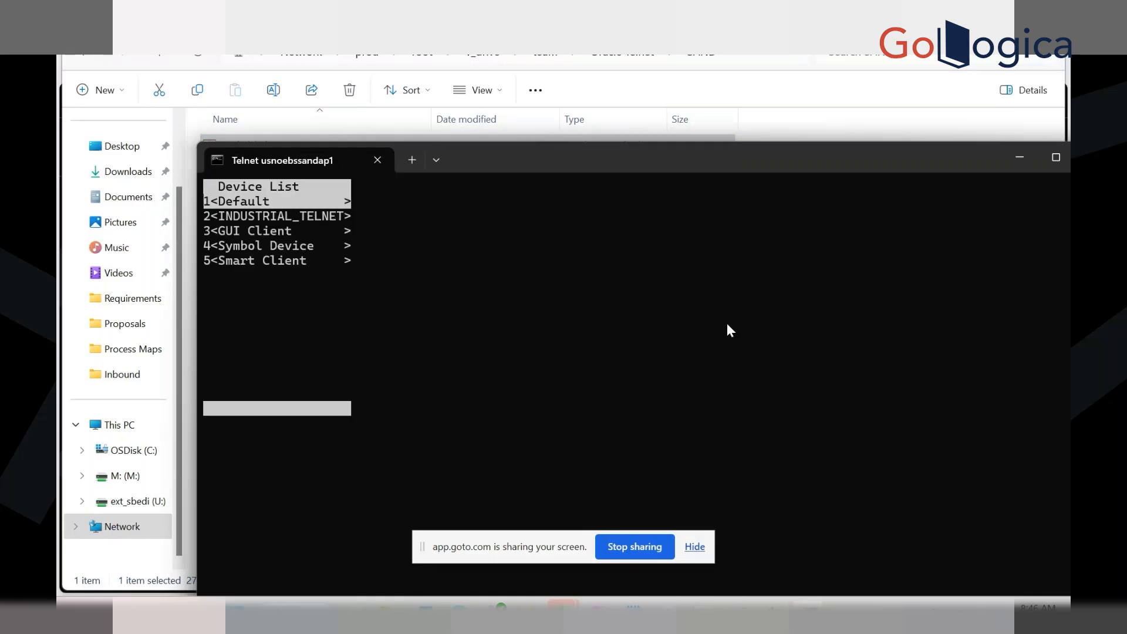
# Log in on the Default device with the user's name and password, resuming the old session
pyautogui.press('Return')
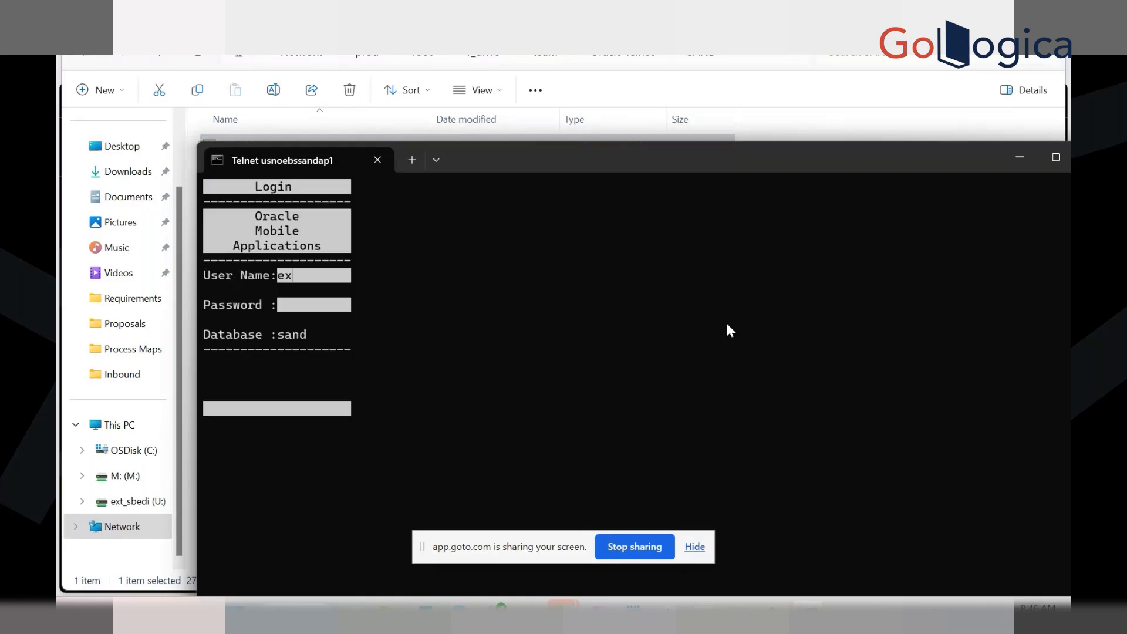
pyautogui.press('Return')
pyautogui.write('**********')
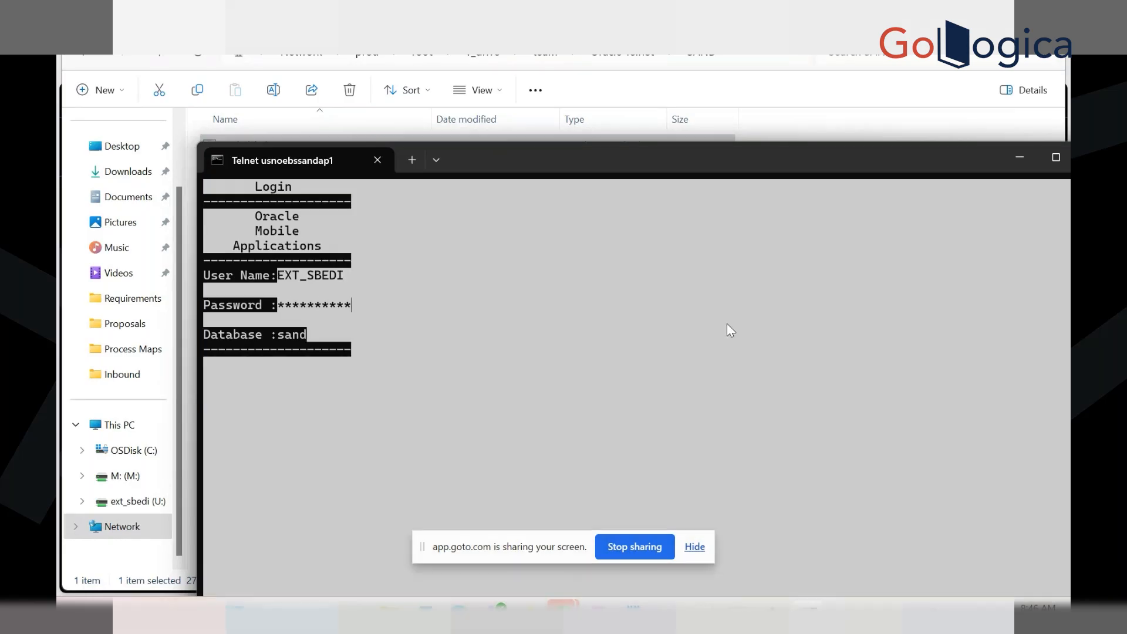
pyautogui.press('Return')
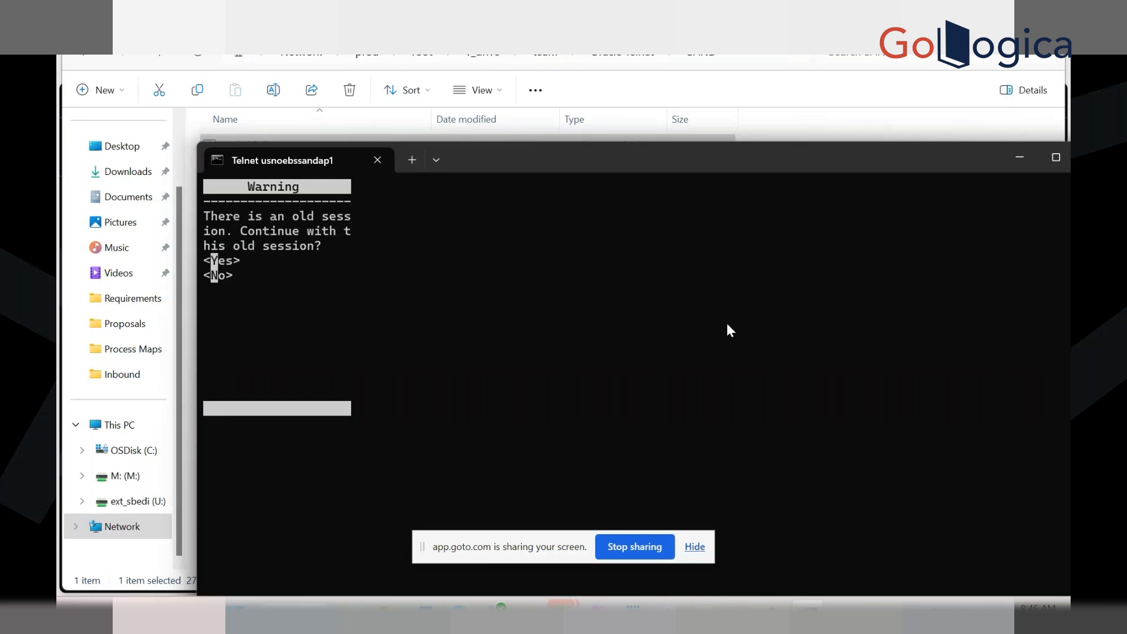
pyautogui.press('Return')
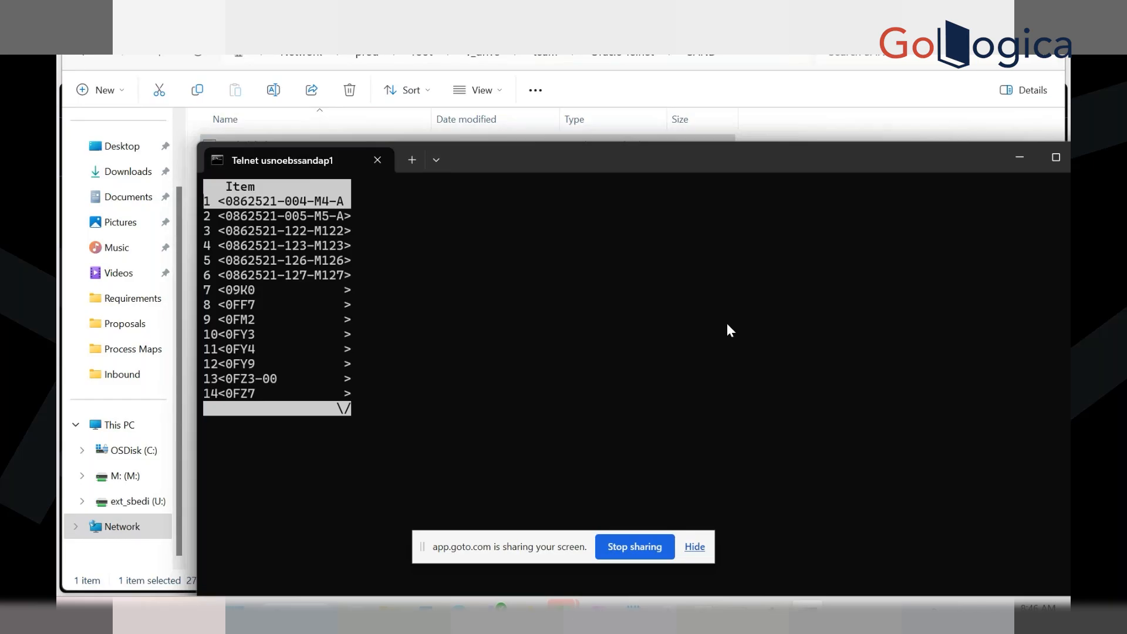
# View the key-bindings help, then try an Item lookup that returns no results
pyautogui.press('XF86AudioRaiseVolume')
pyautogui.press('XF86AudioLowerVolume')
pyautogui.press('F1')
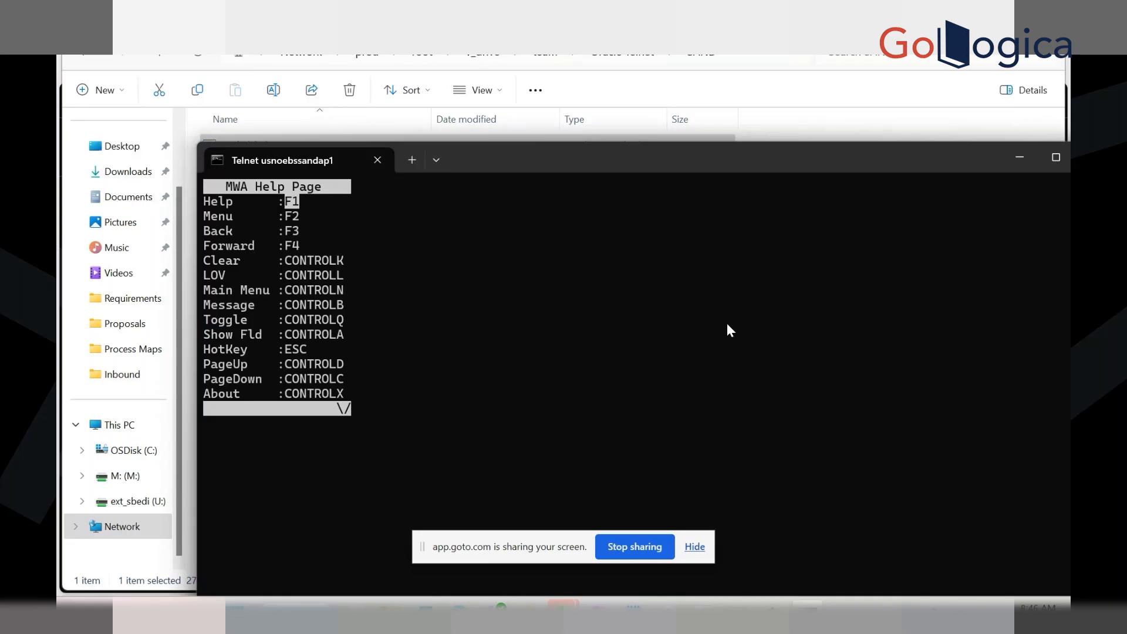
pyautogui.press('F3')
pyautogui.press('F3')
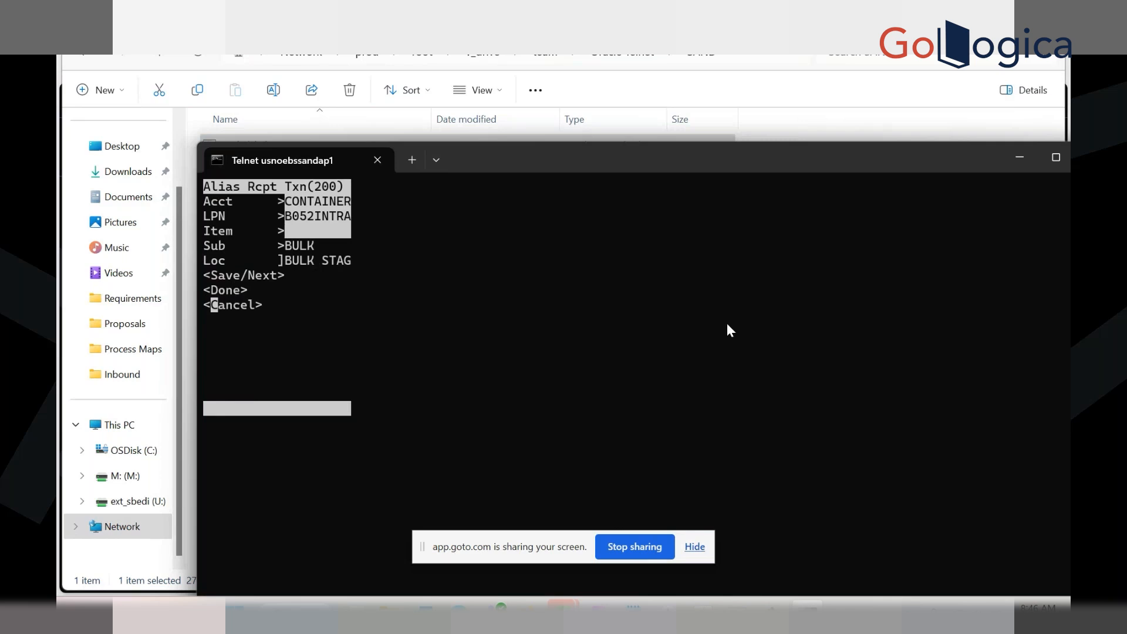
pyautogui.press('Return')
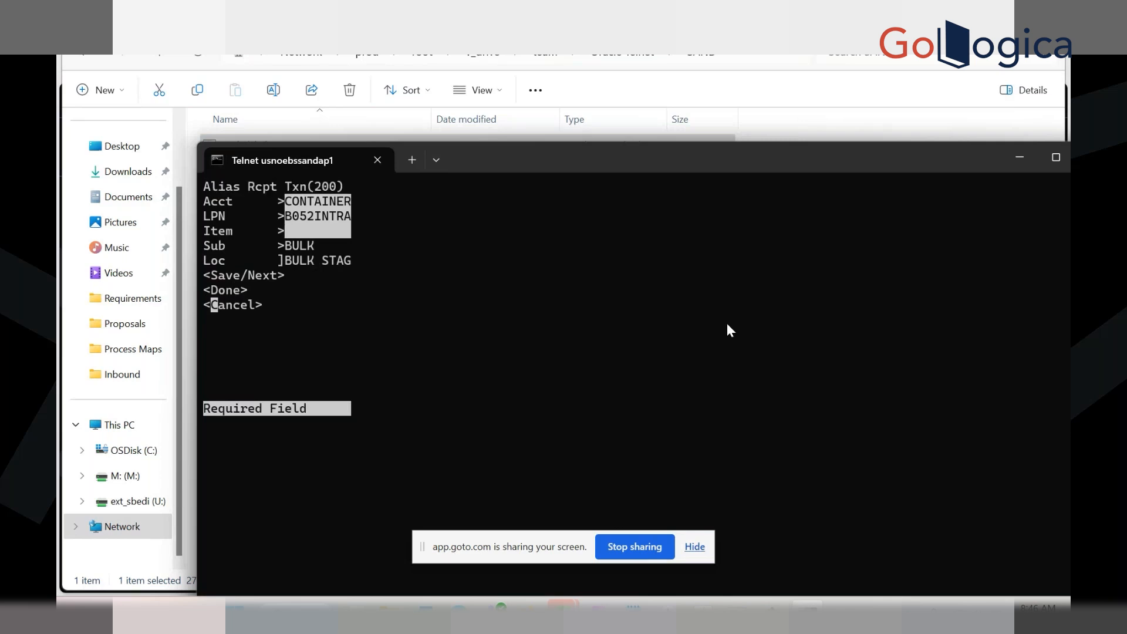
pyautogui.hotkey('ctrl', 'l')
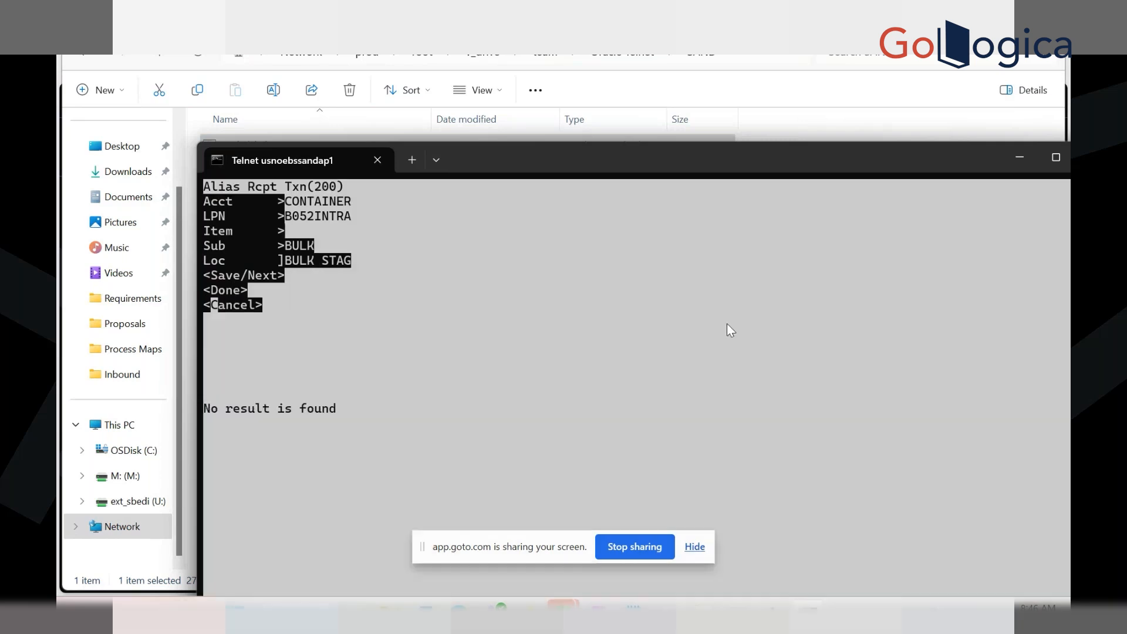
pyautogui.press('Return')
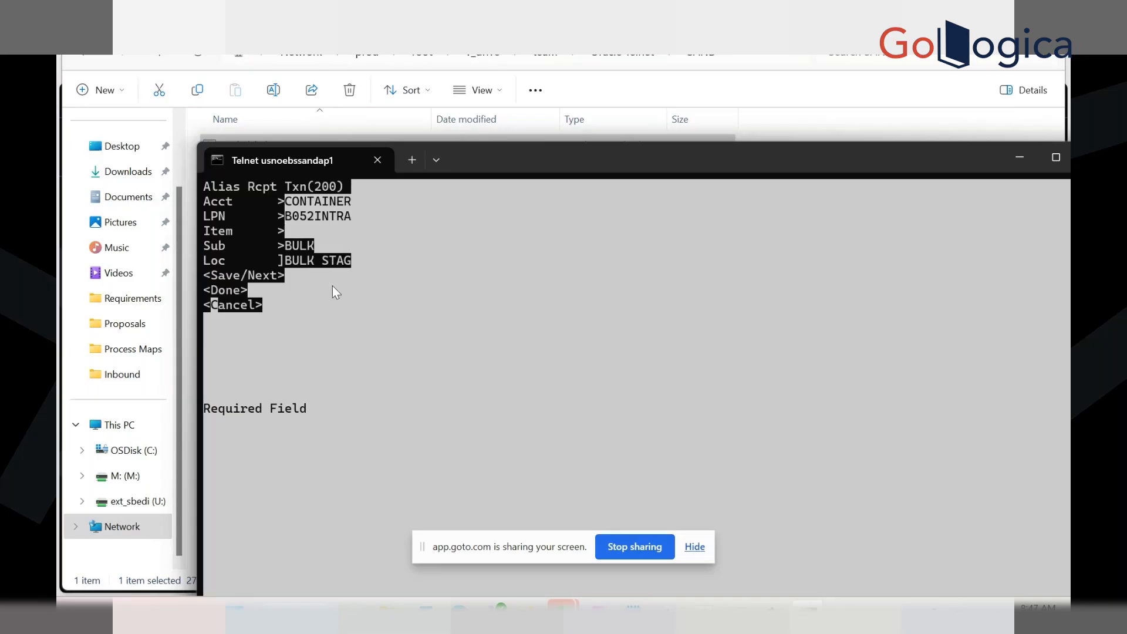
# Review the key-bindings help page again and return to the receipt form
pyautogui.press('F1')
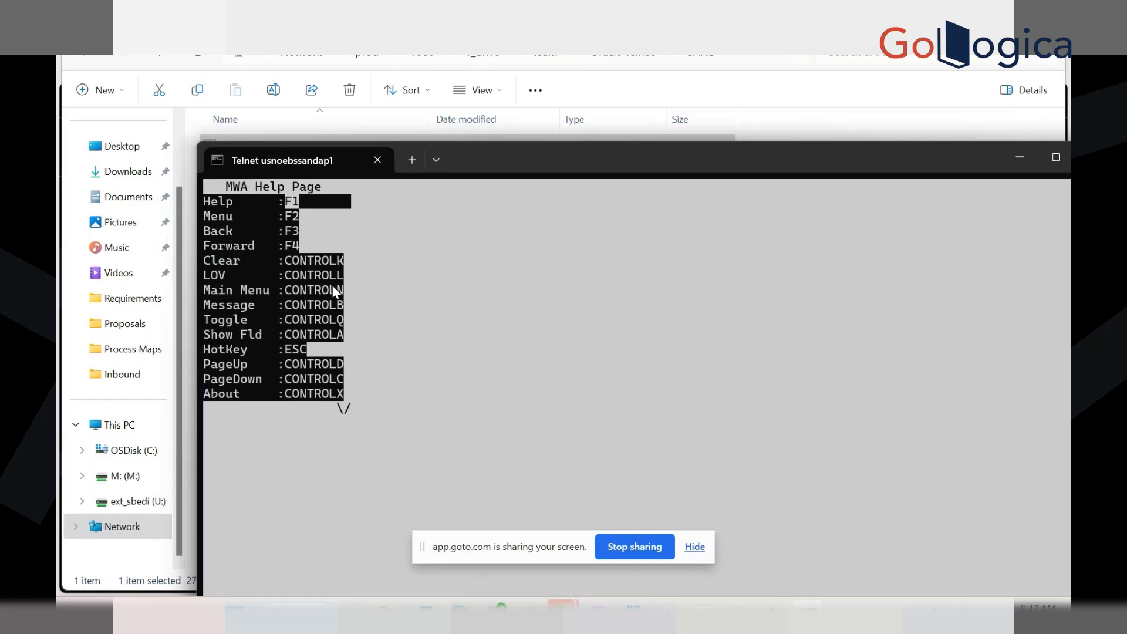
pyautogui.press('XF86AudioRaiseVolume')
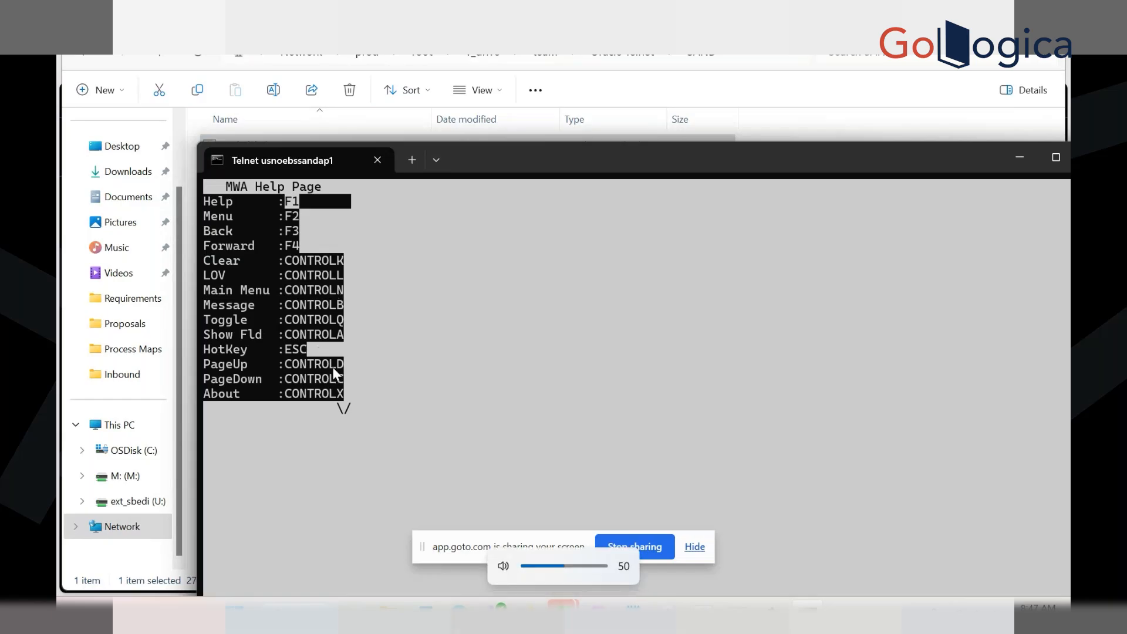
pyautogui.press('XF86AudioLowerVolume')
pyautogui.press('XF86AudioRaiseVolume')
pyautogui.press('XF86AudioRaiseVolume')
pyautogui.press('F3')
# Go back to the menu, log out and drop the telnet connection
pyautogui.press('F2')
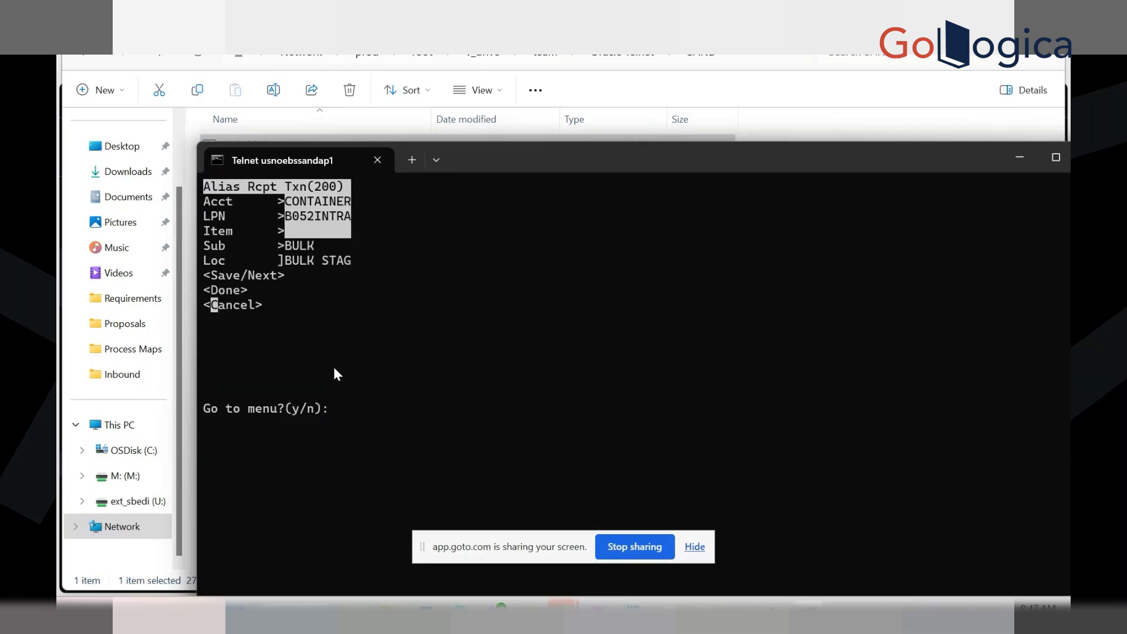
pyautogui.write('y')
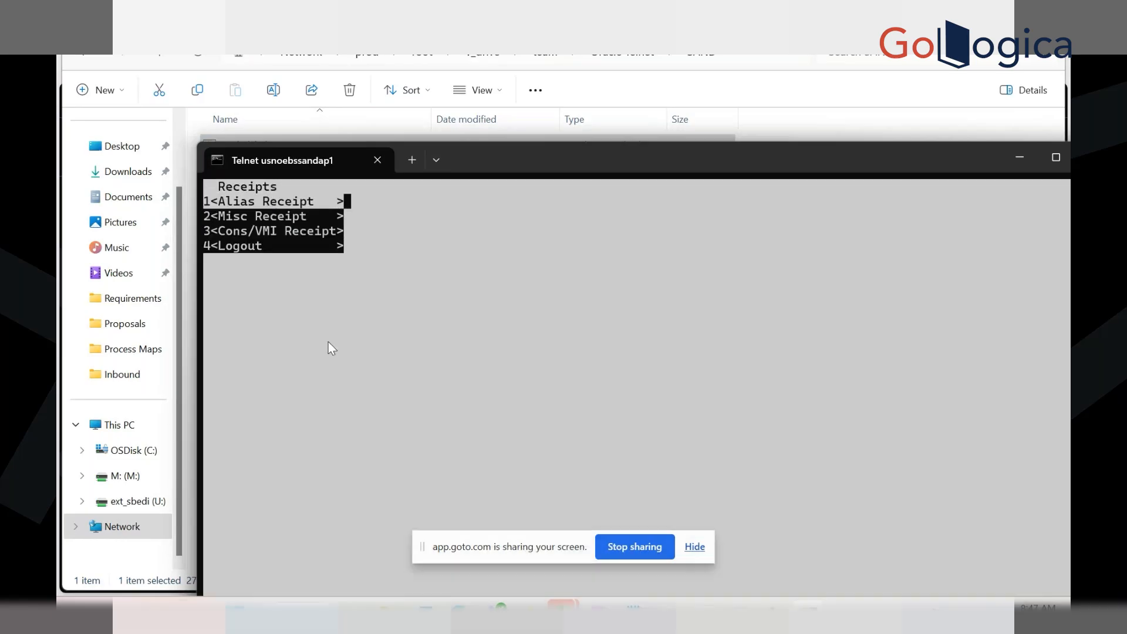
pyautogui.press('Down')
pyautogui.press('Down')
pyautogui.press('Down')
pyautogui.press('Return')
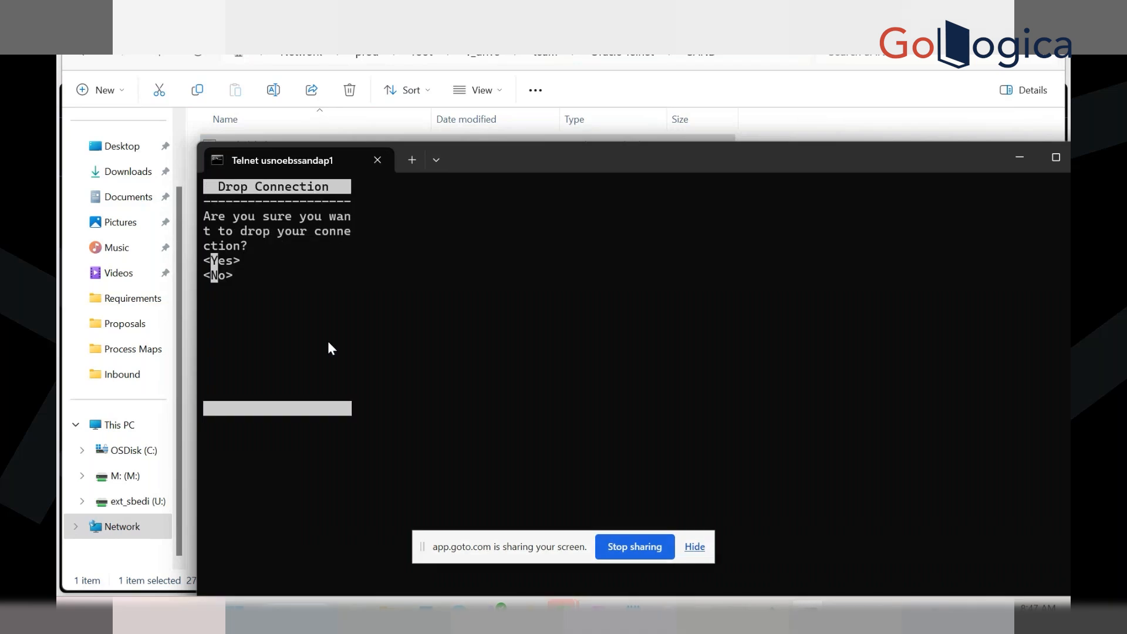
pyautogui.press('Return')
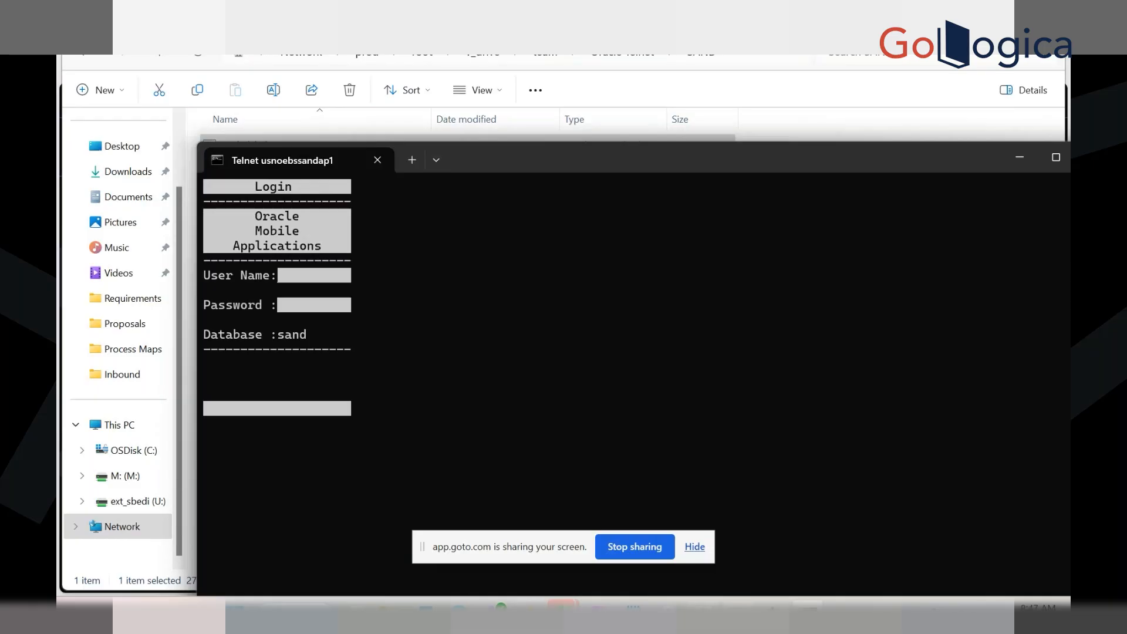
pyautogui.hotkey('alt', 'Tab')
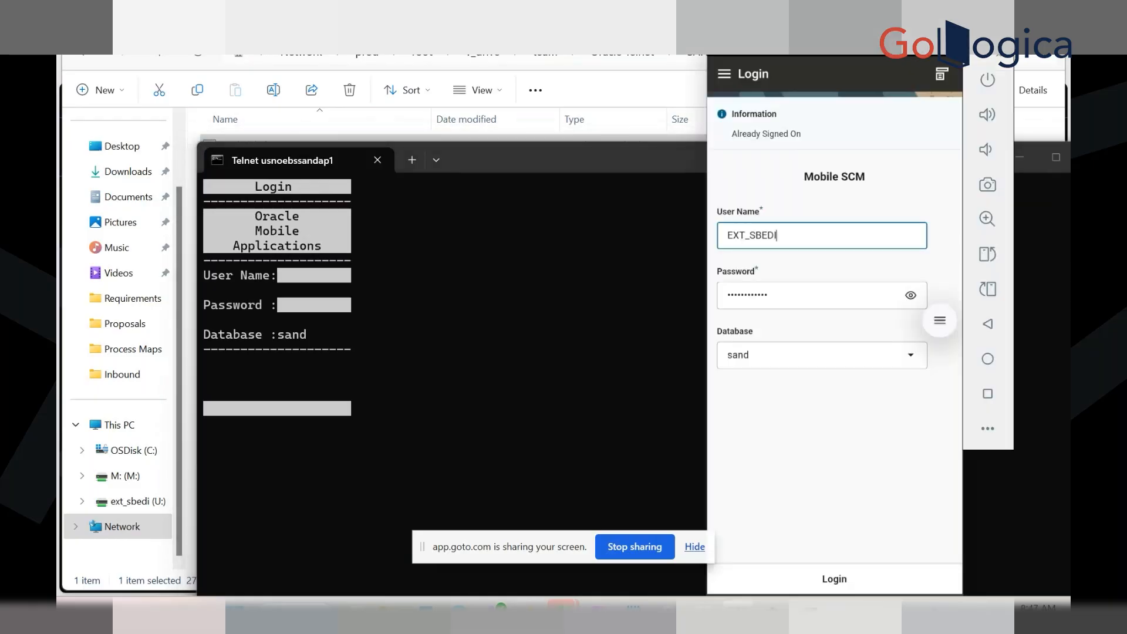
# Log in to Mobile SCM, go to Whse Mgmt > Warehousing > Inventory > Receipts, then switch to the EBS navigator
pyautogui.click(844, 576)
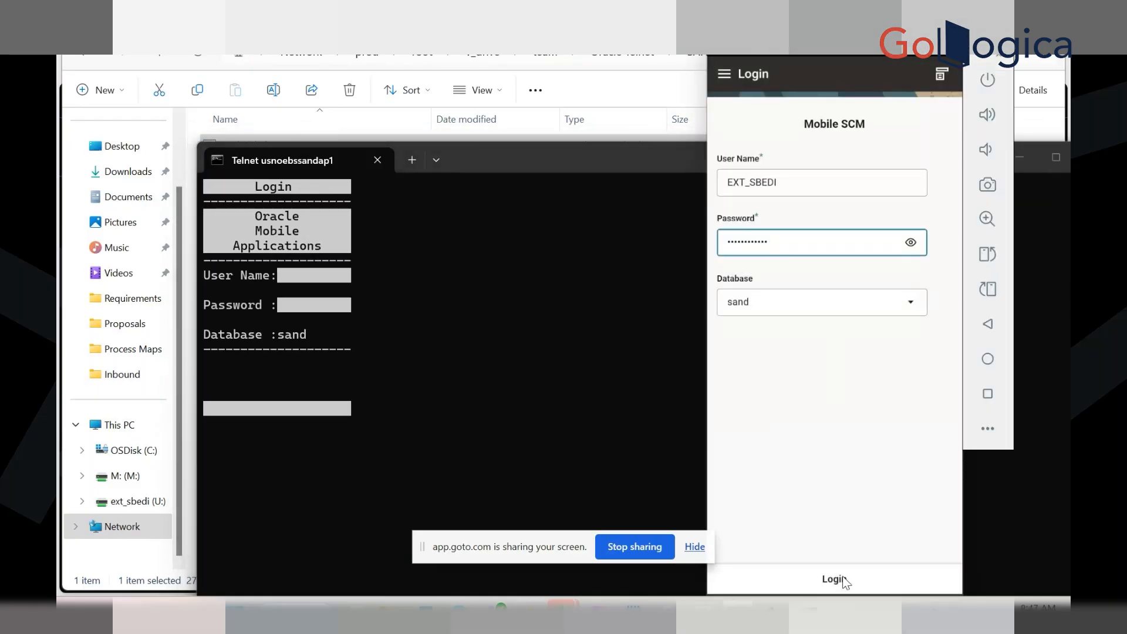
pyautogui.click(814, 447)
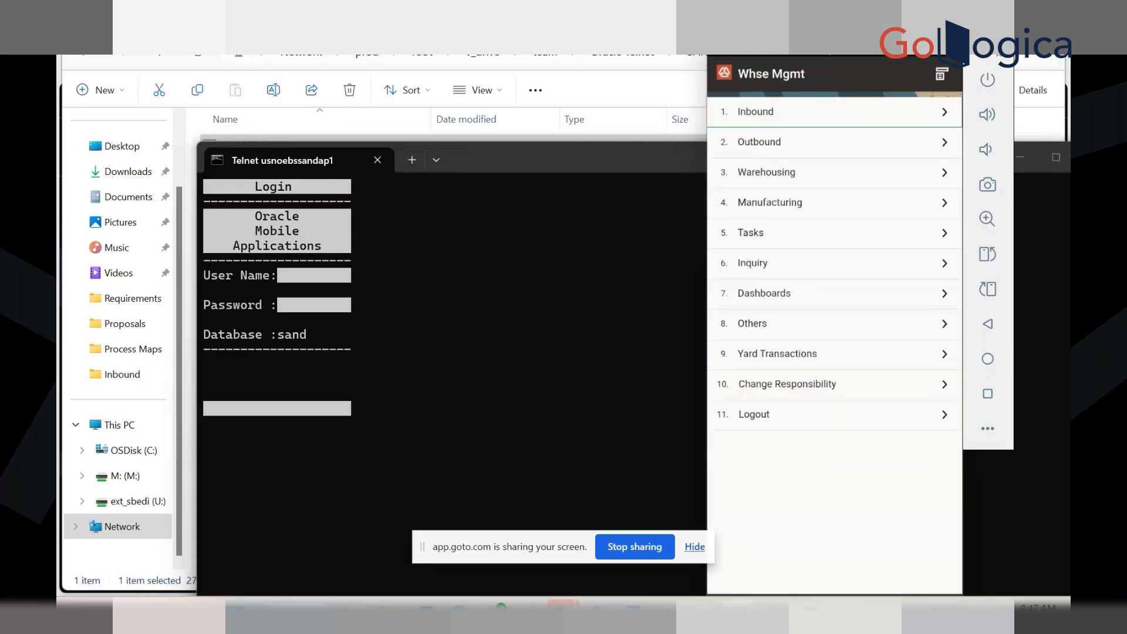
pyautogui.moveTo(772, 44); pyautogui.dragTo(599, 25)
pyautogui.click(600, 156)
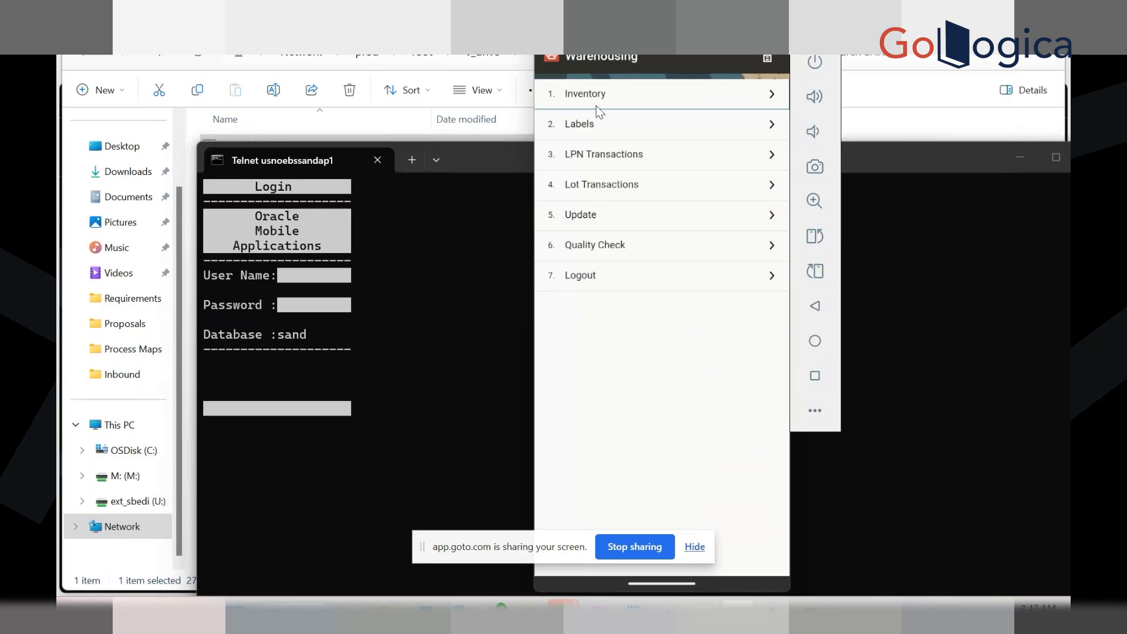
pyautogui.click(596, 104)
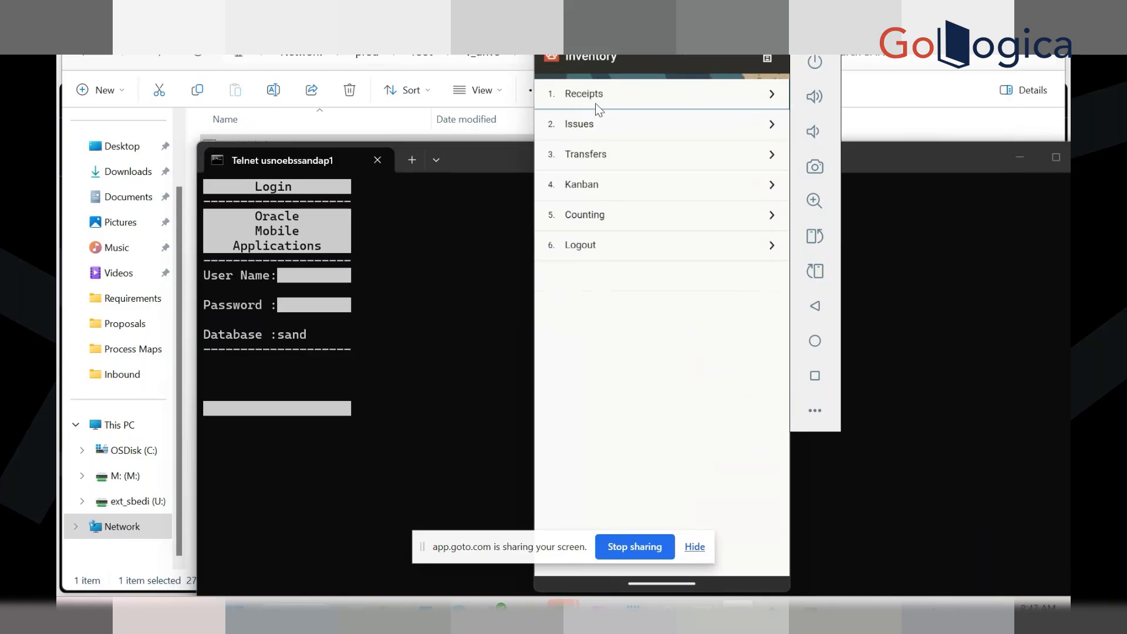
pyautogui.click(595, 103)
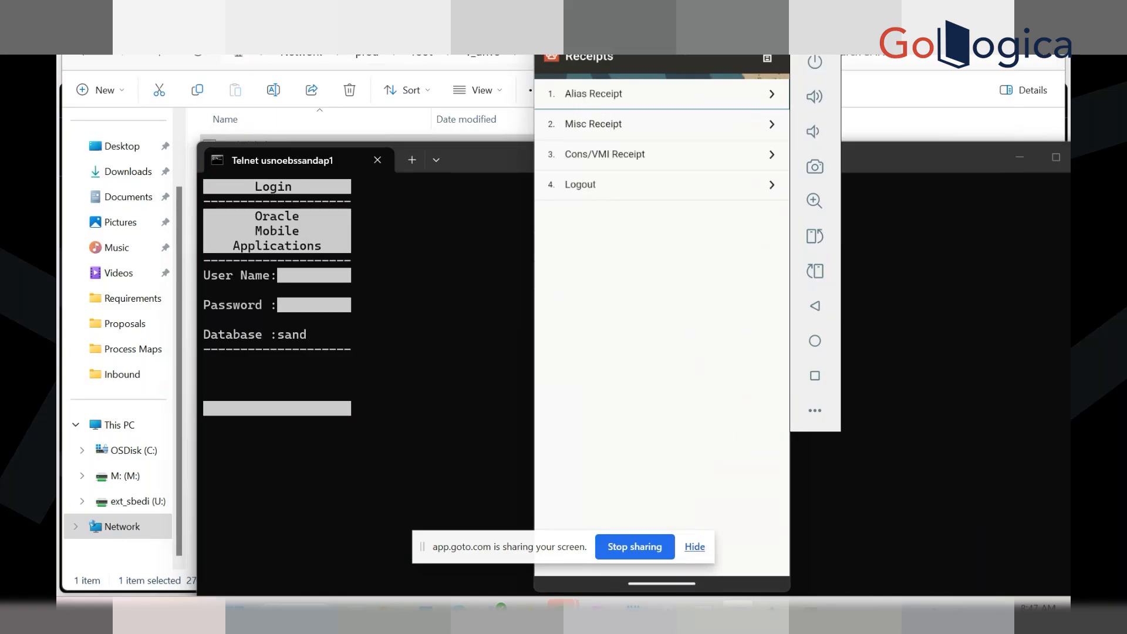
pyautogui.click(704, 612)
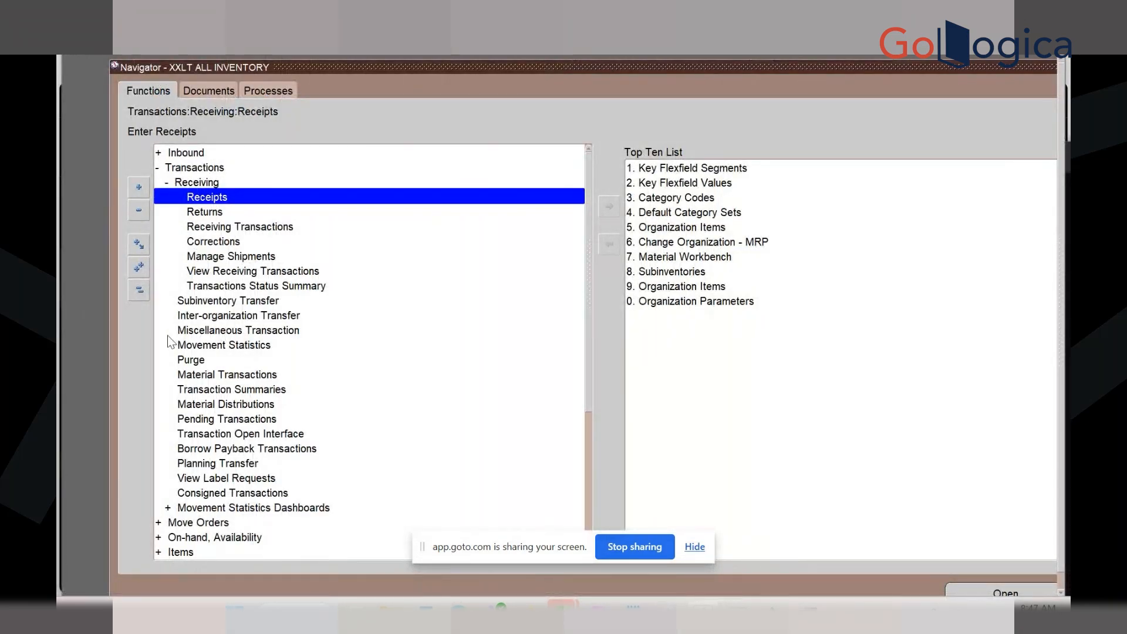
# Open Miscellaneous Transaction from the Transactions branch and list the available transaction types
pyautogui.click(133, 296)
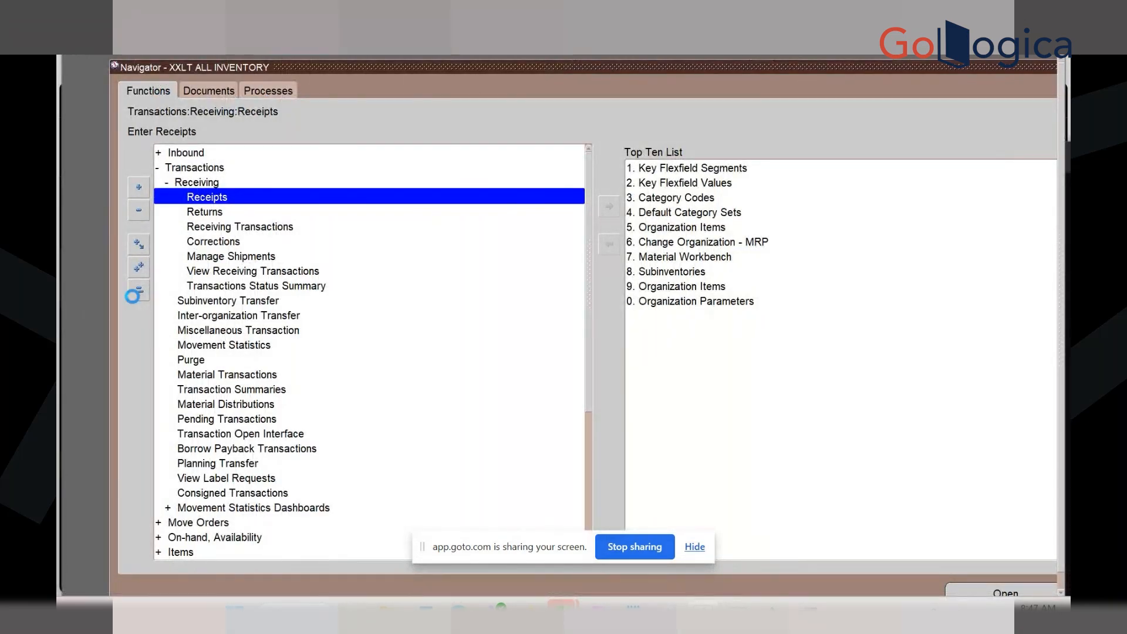
pyautogui.doubleClick(200, 168)
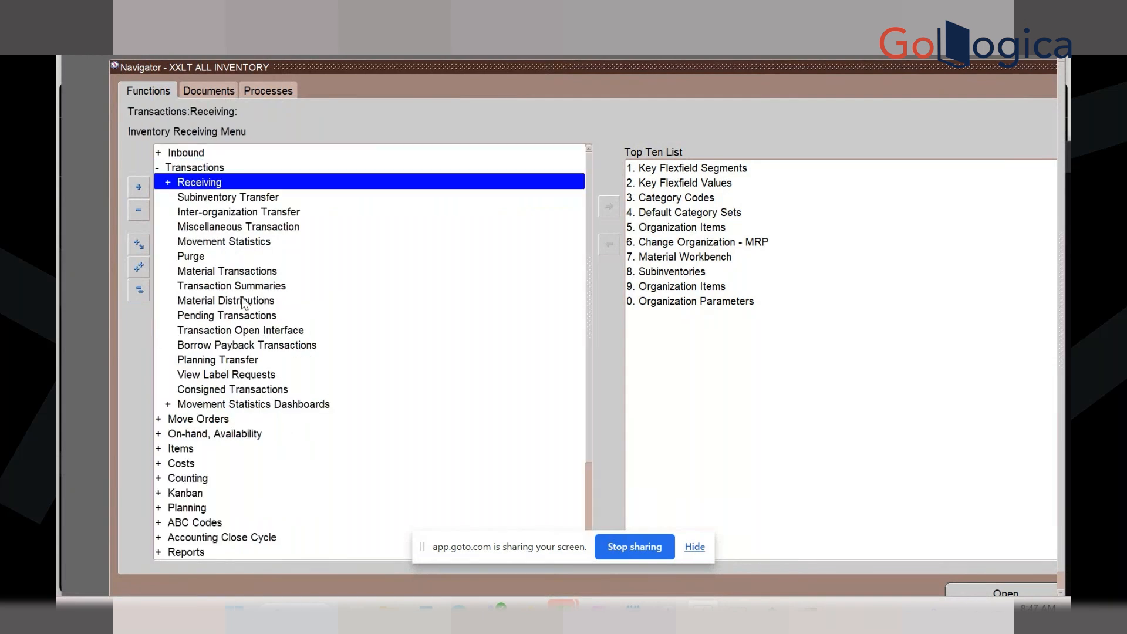
pyautogui.click(232, 225)
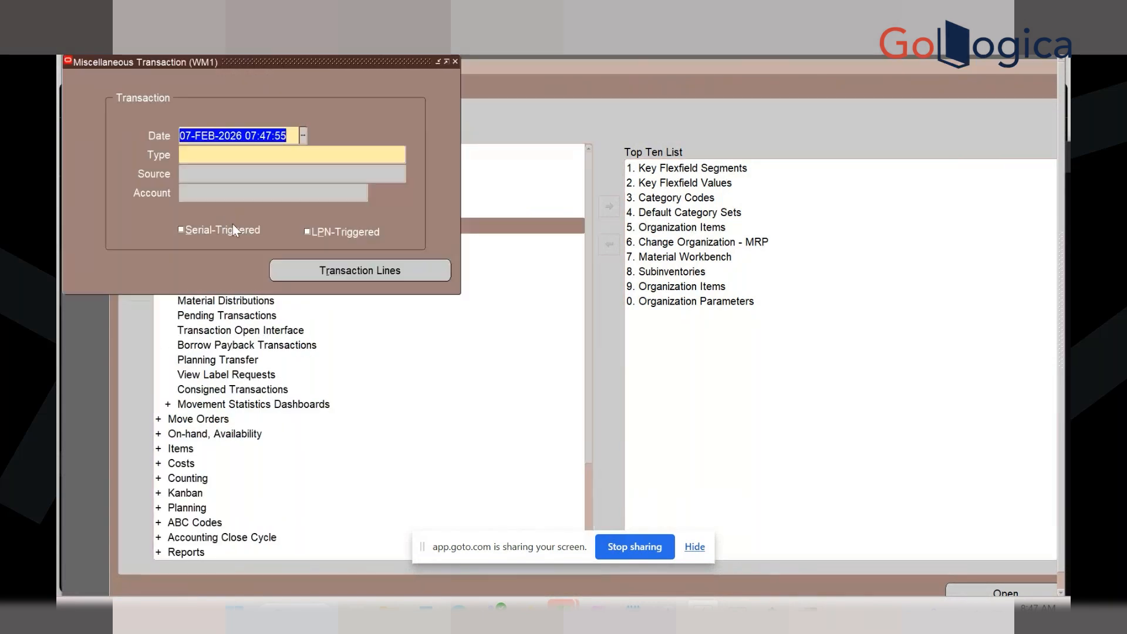
pyautogui.click(382, 153)
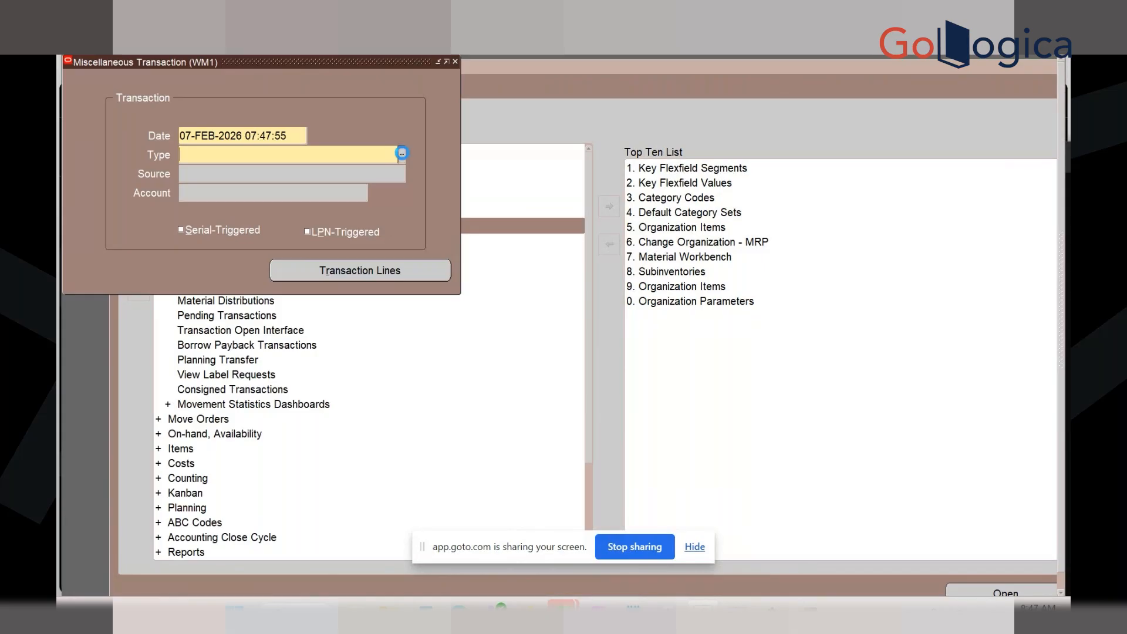
pyautogui.click(402, 155)
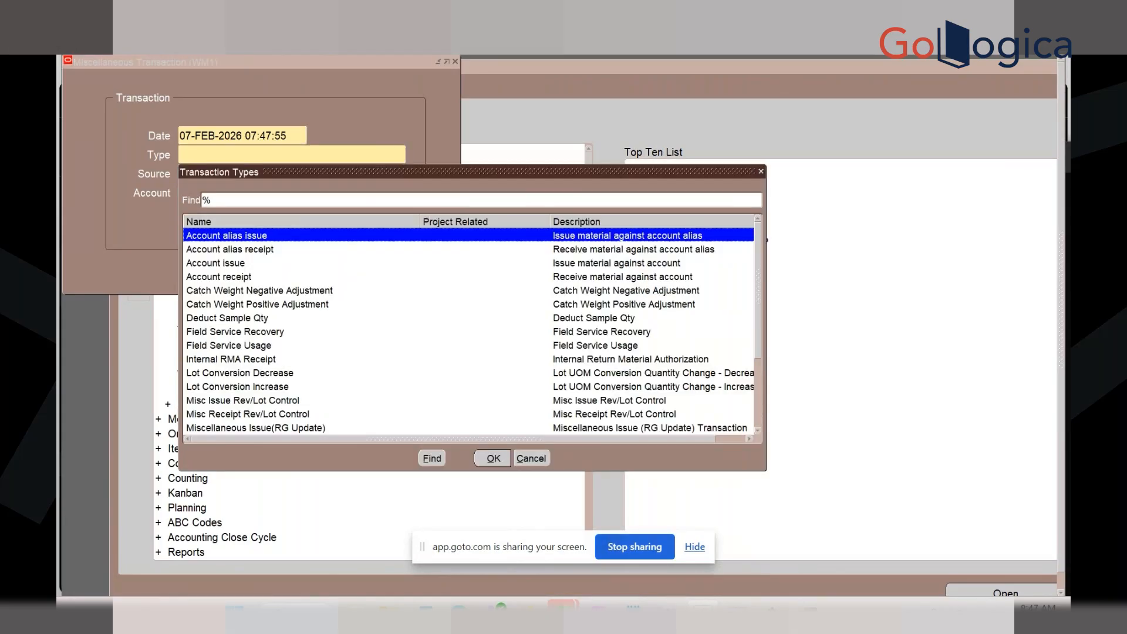
pyautogui.moveTo(769, 614)
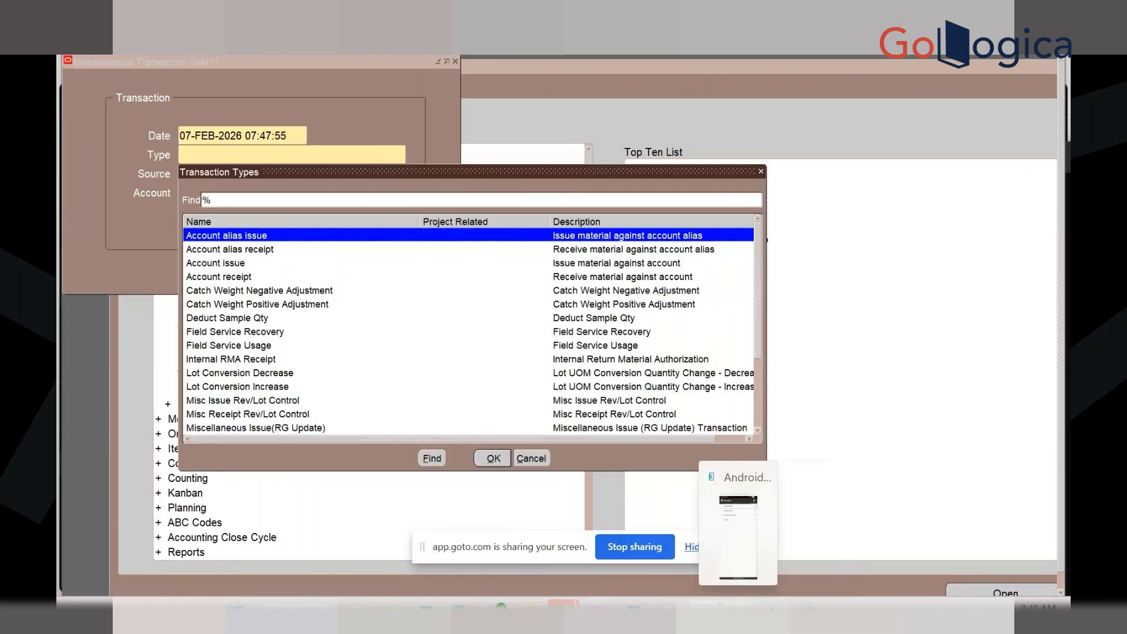
# Start a Cons/VMI receipt and select organization WM1 to open its form
pyautogui.click(738, 612)
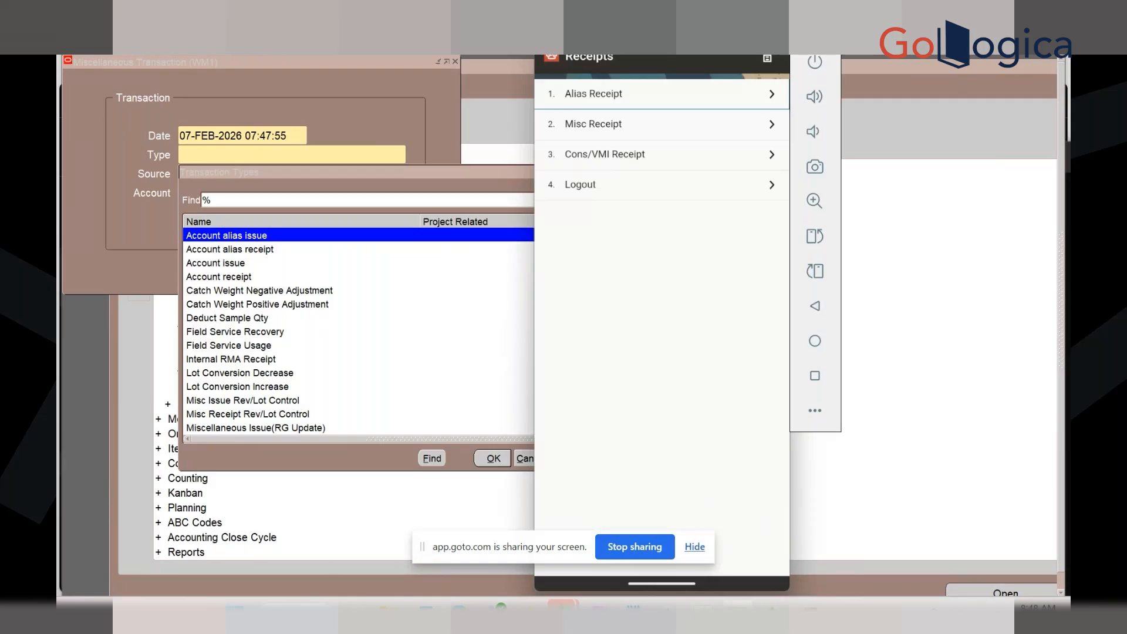
pyautogui.click(603, 155)
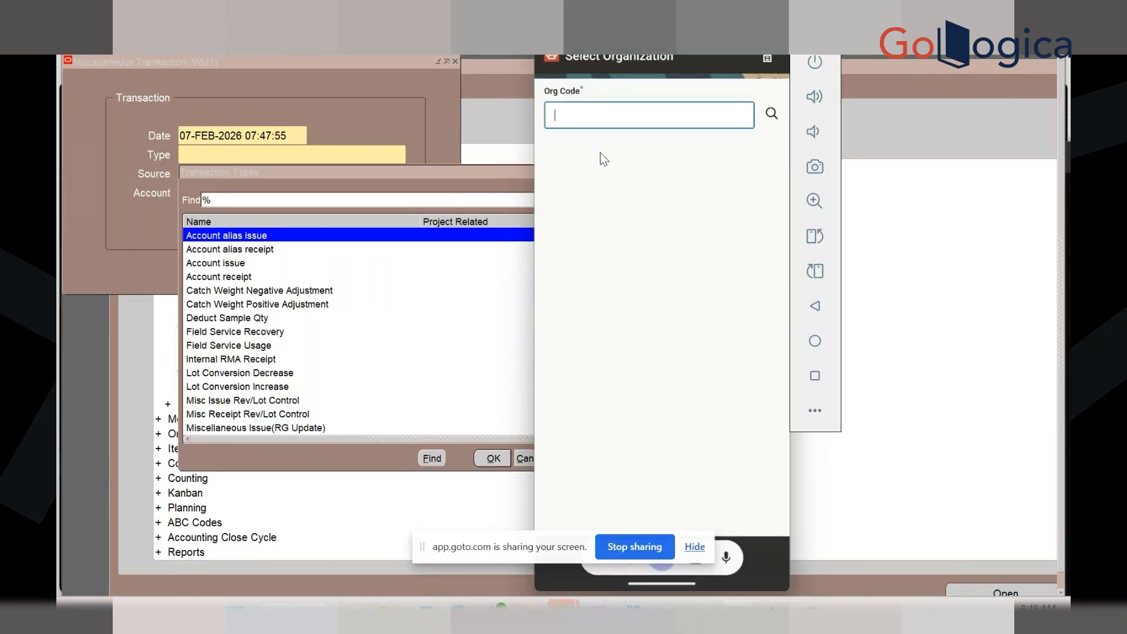
pyautogui.write('MW1')
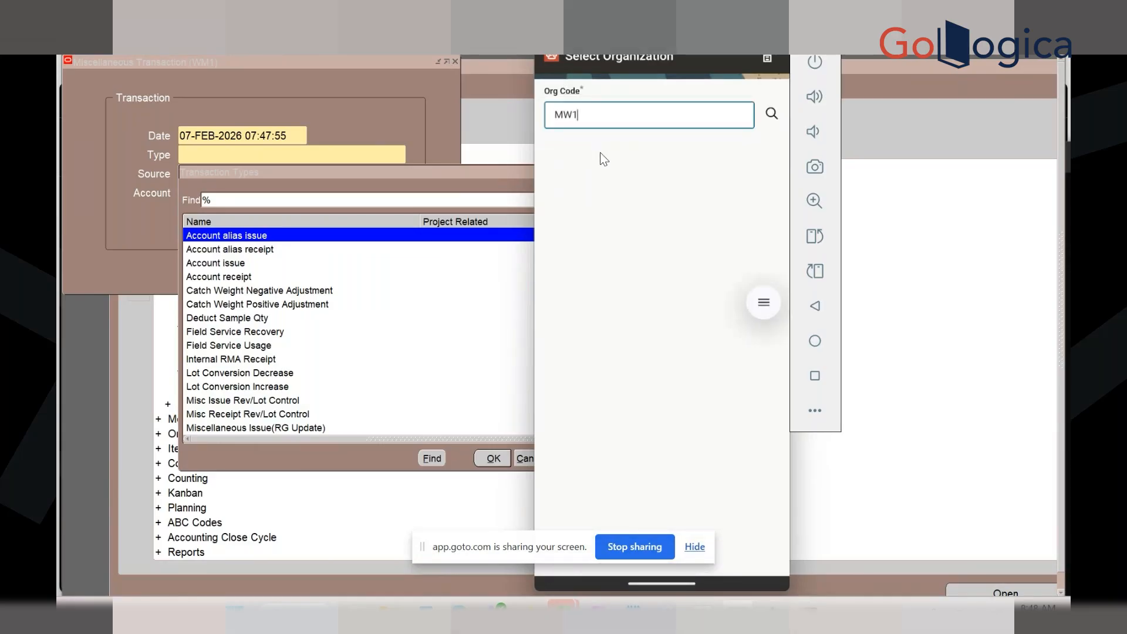
pyautogui.press('BackSpace')
pyautogui.press('BackSpace')
pyautogui.press('BackSpace')
pyautogui.write('wM1')
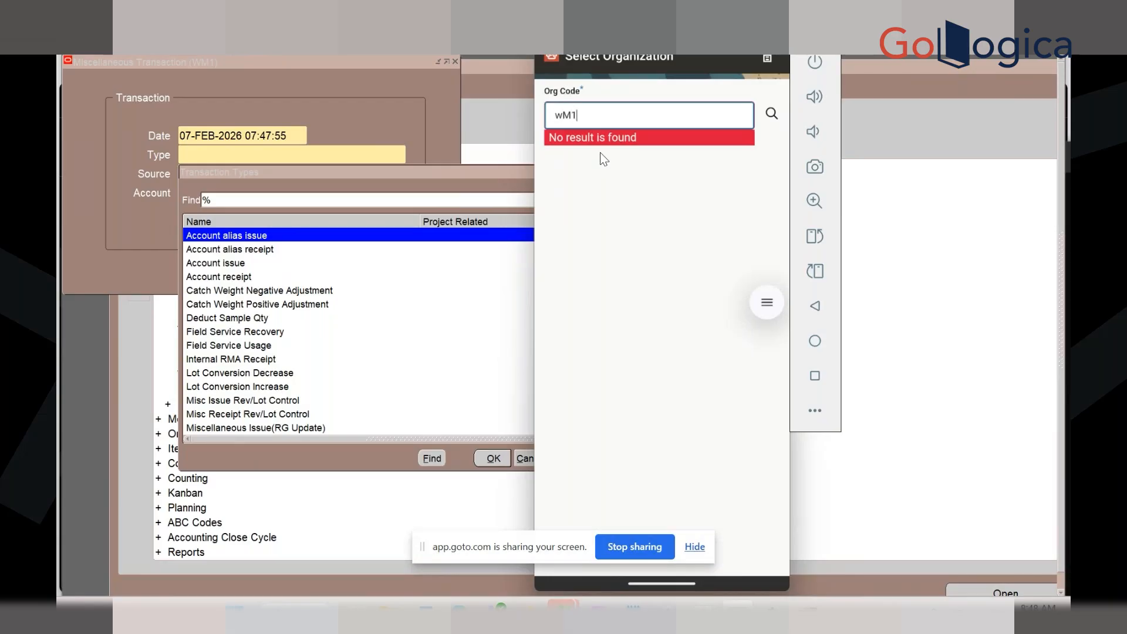
pyautogui.press('Return')
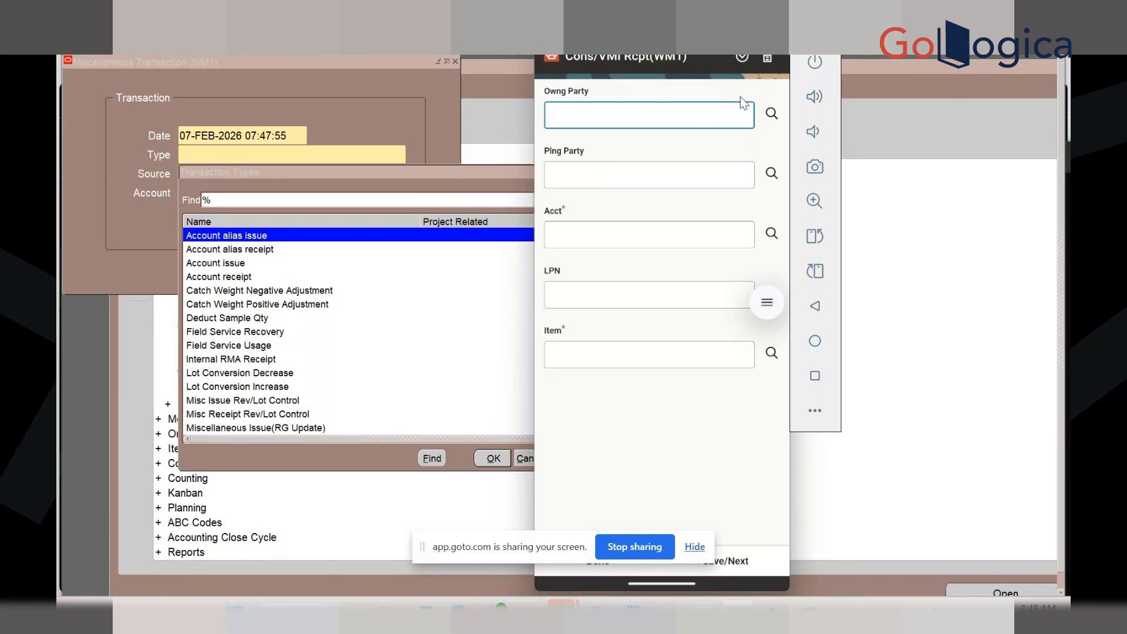
# Leave the Cons/VMI Receipt form and return to the Receipts menu
pyautogui.click(769, 57)
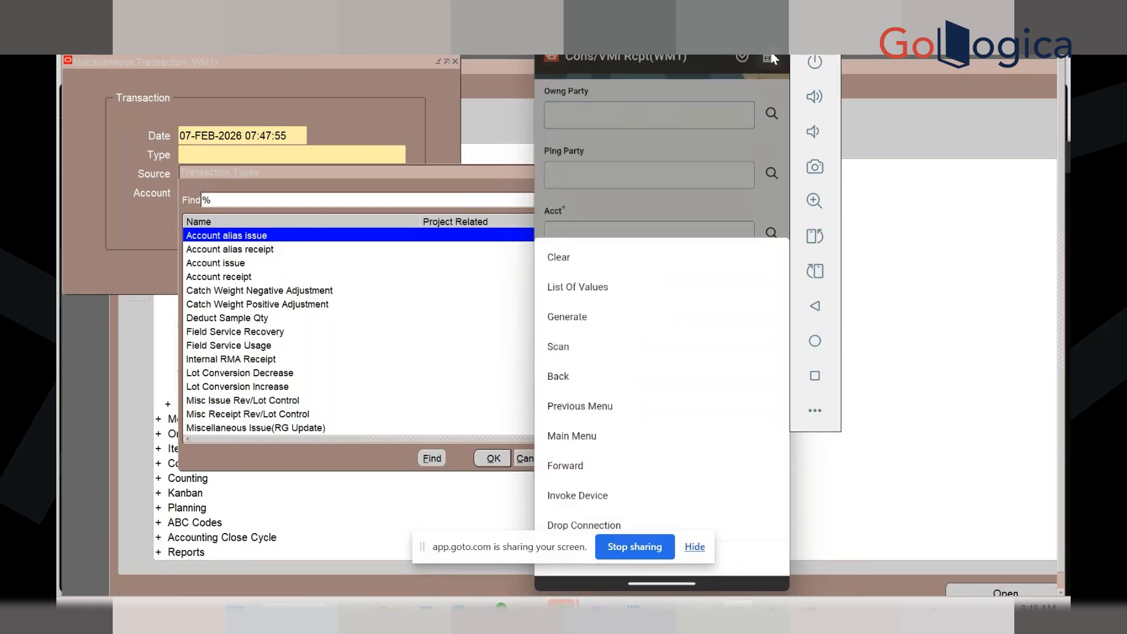
pyautogui.click(580, 405)
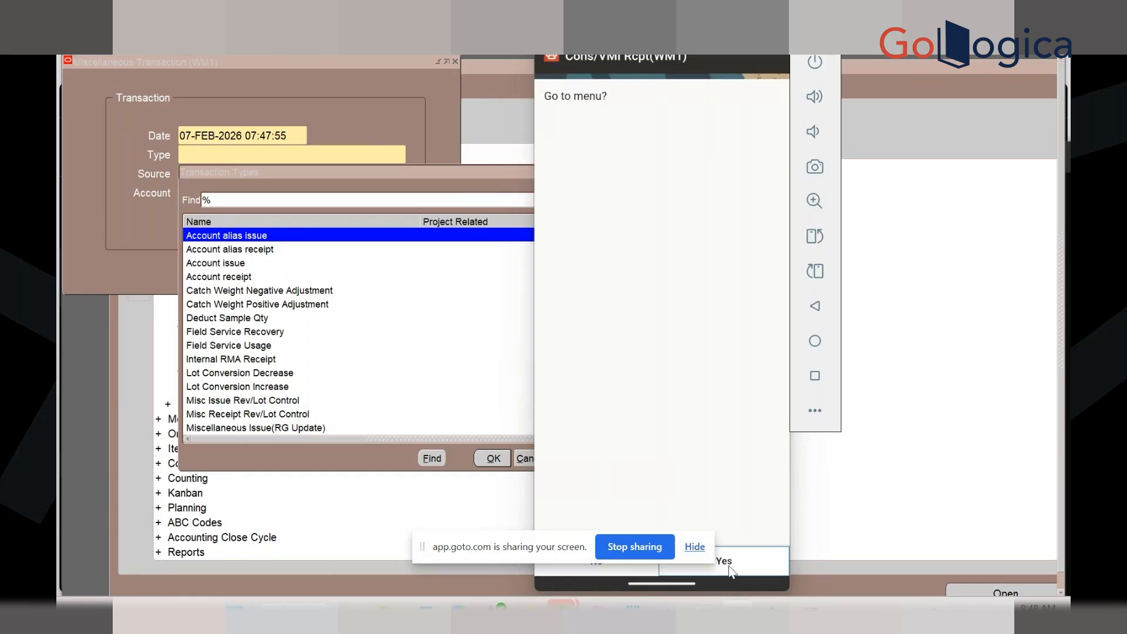
pyautogui.moveTo(552, 539); pyautogui.dragTo(62, 467)
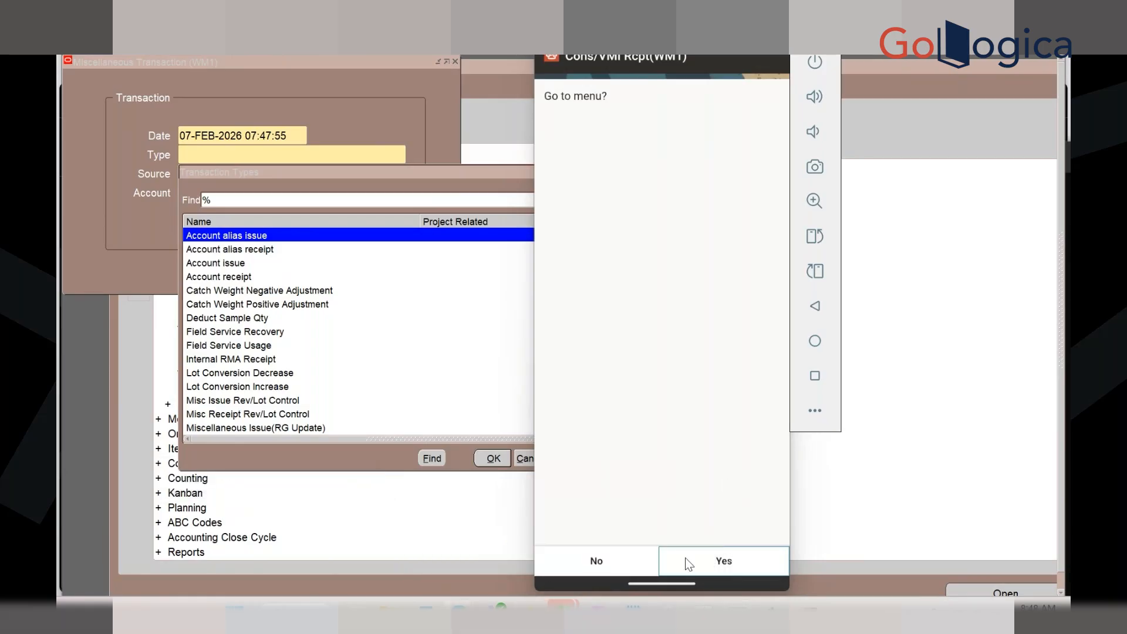
pyautogui.click(717, 559)
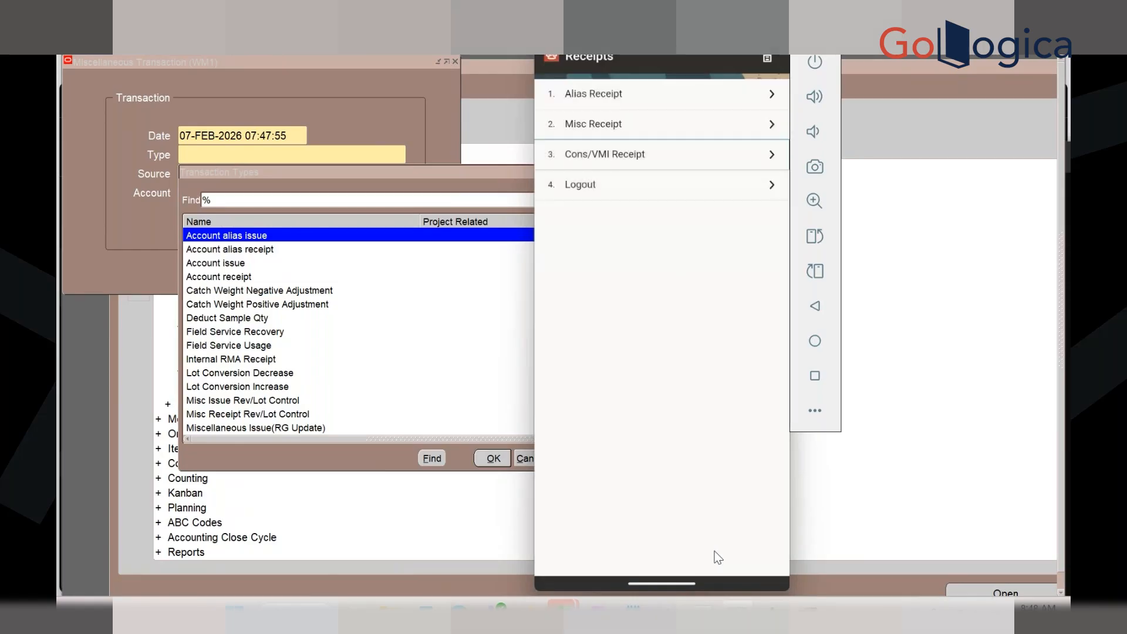
# Go up to the Inventory menu, look at Issues, then open Transfers
pyautogui.click(767, 57)
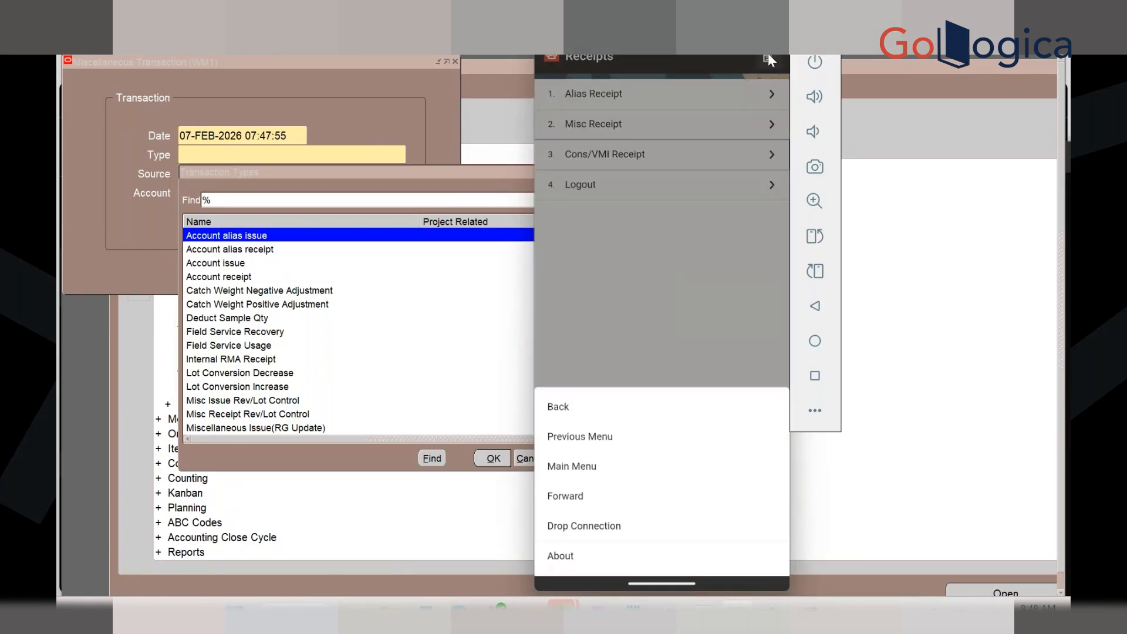
pyautogui.click(572, 435)
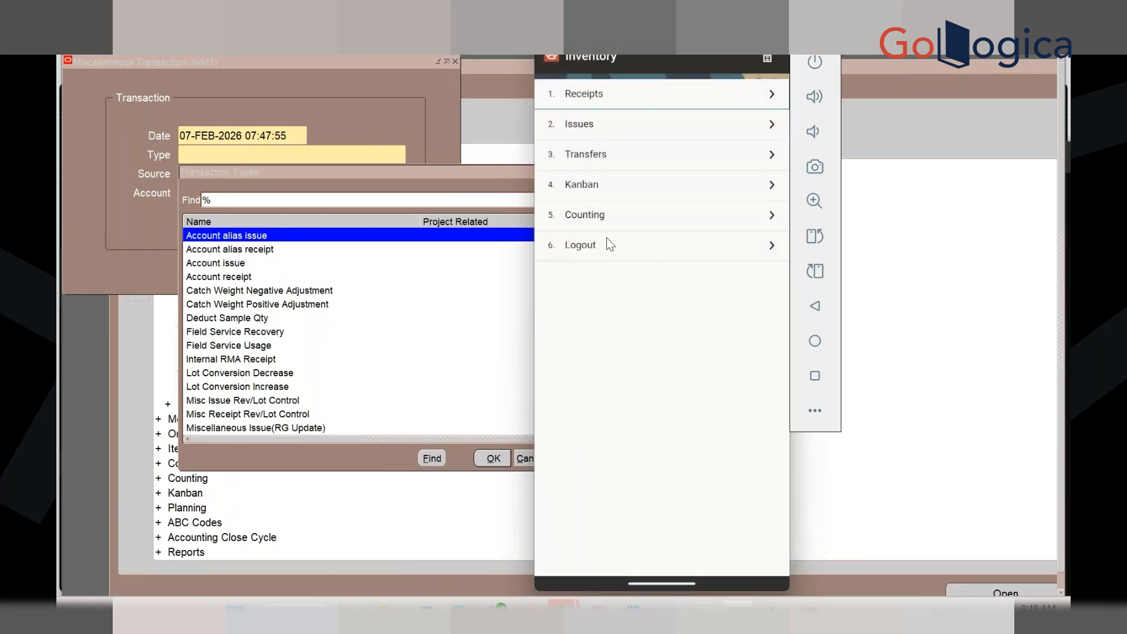
pyautogui.click(607, 128)
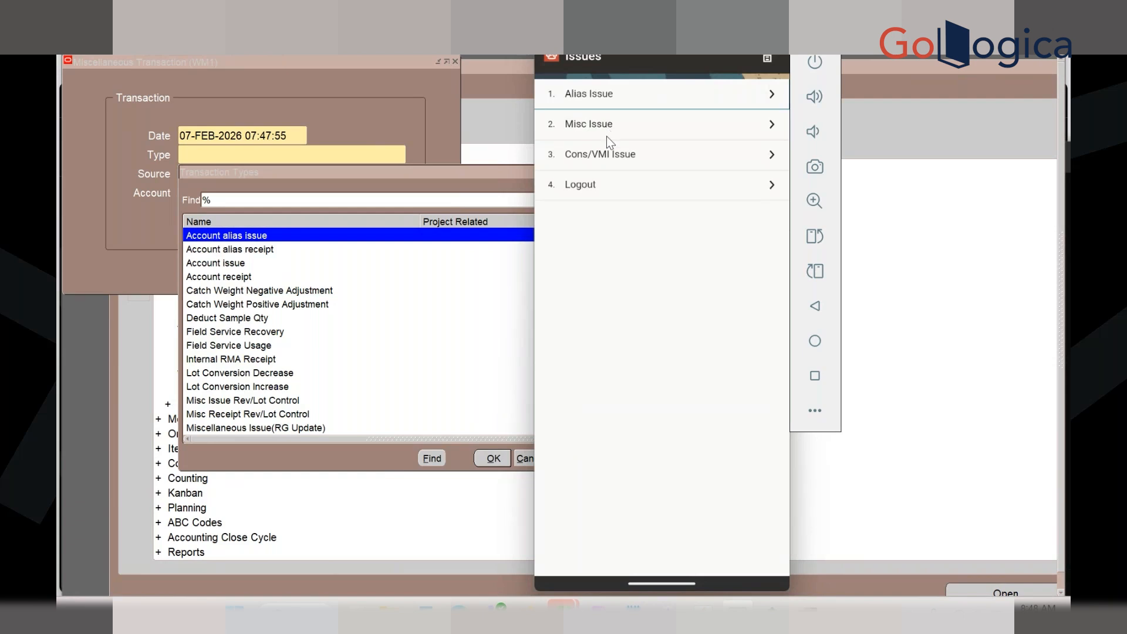
pyautogui.click(768, 57)
pyautogui.click(579, 433)
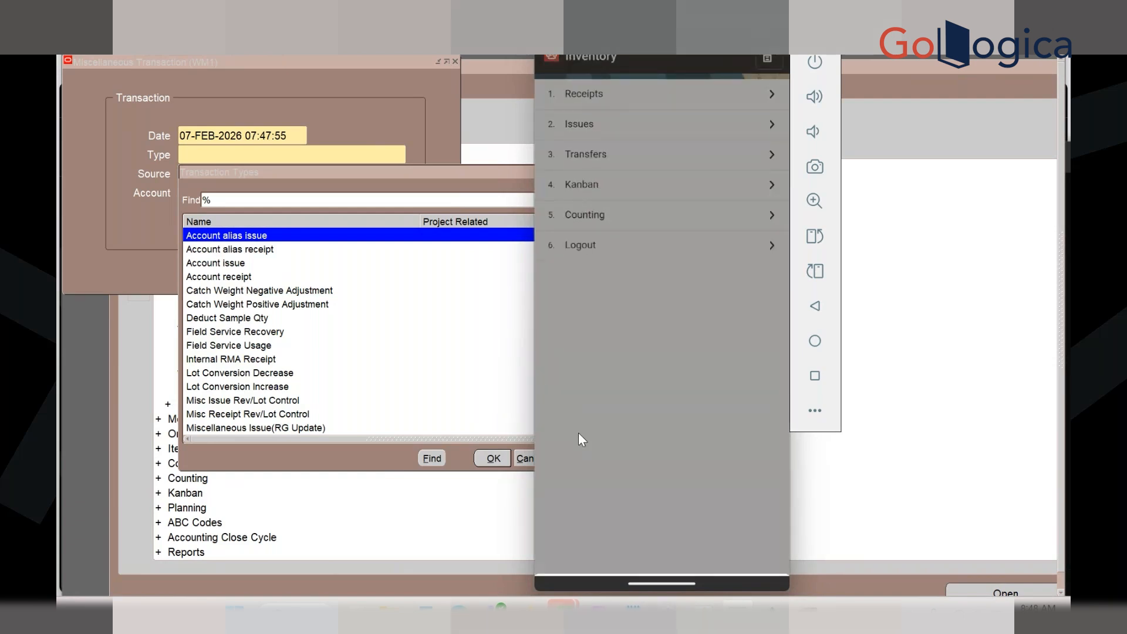
pyautogui.click(593, 157)
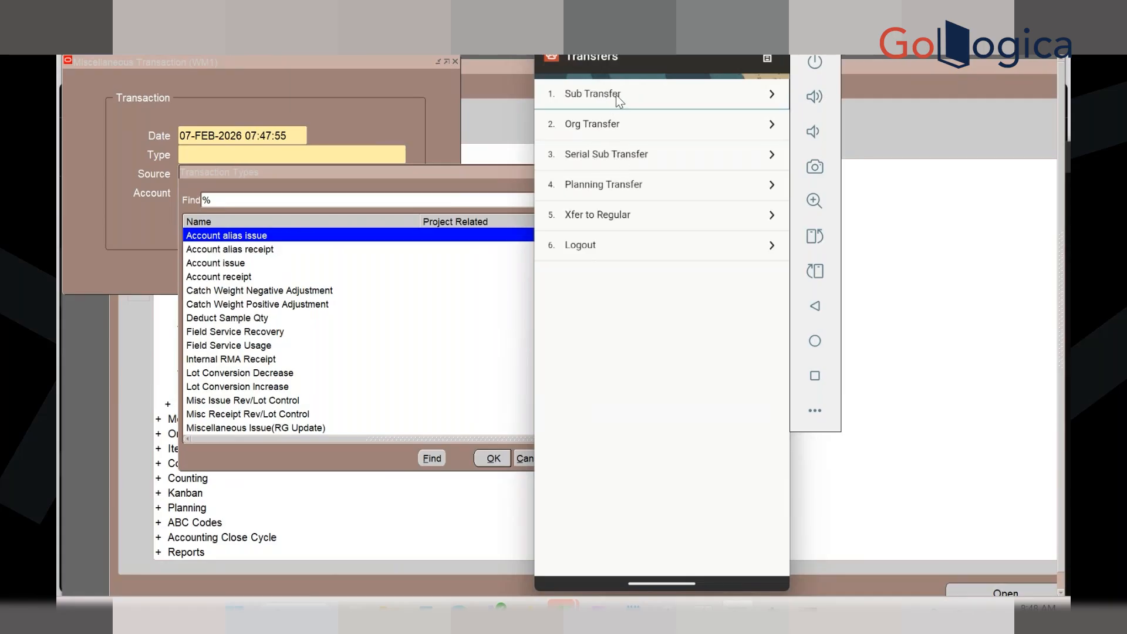
# View the Planning Transfer form, return to Transfers, then open the Xfer to Regular form
pyautogui.click(617, 180)
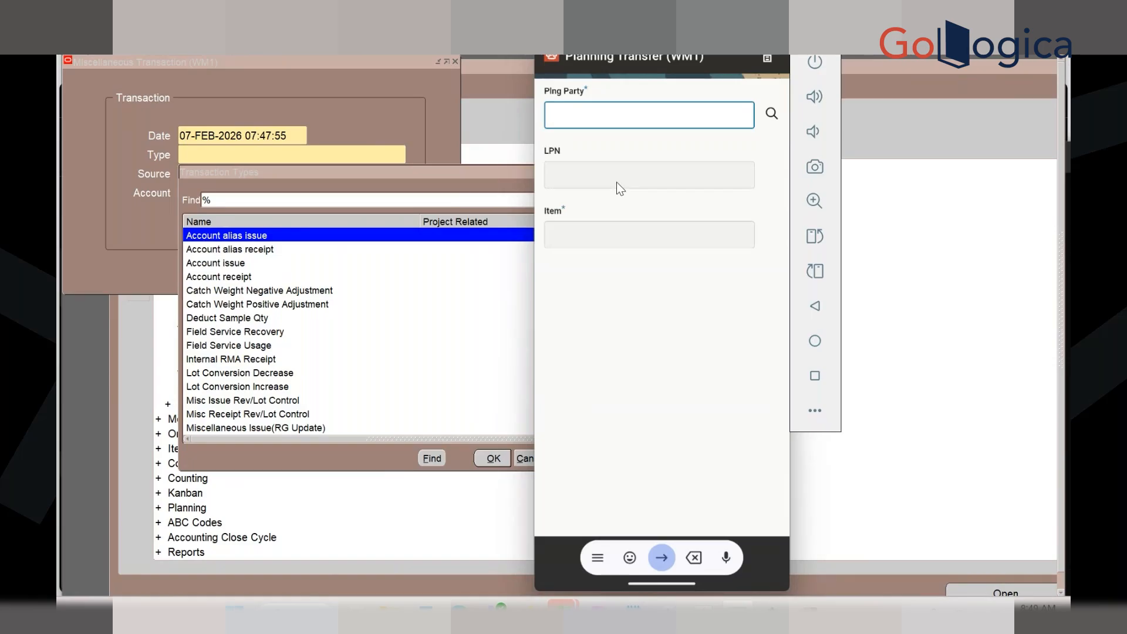
pyautogui.click(769, 56)
pyautogui.click(557, 336)
pyautogui.click(767, 58)
pyautogui.click(581, 368)
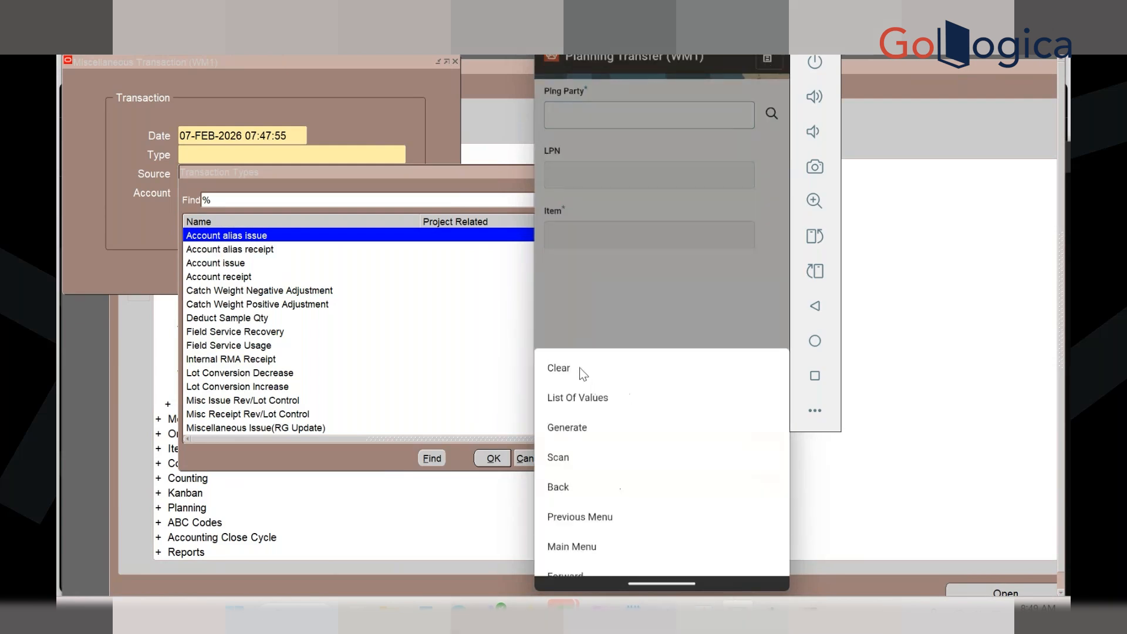
pyautogui.click(757, 549)
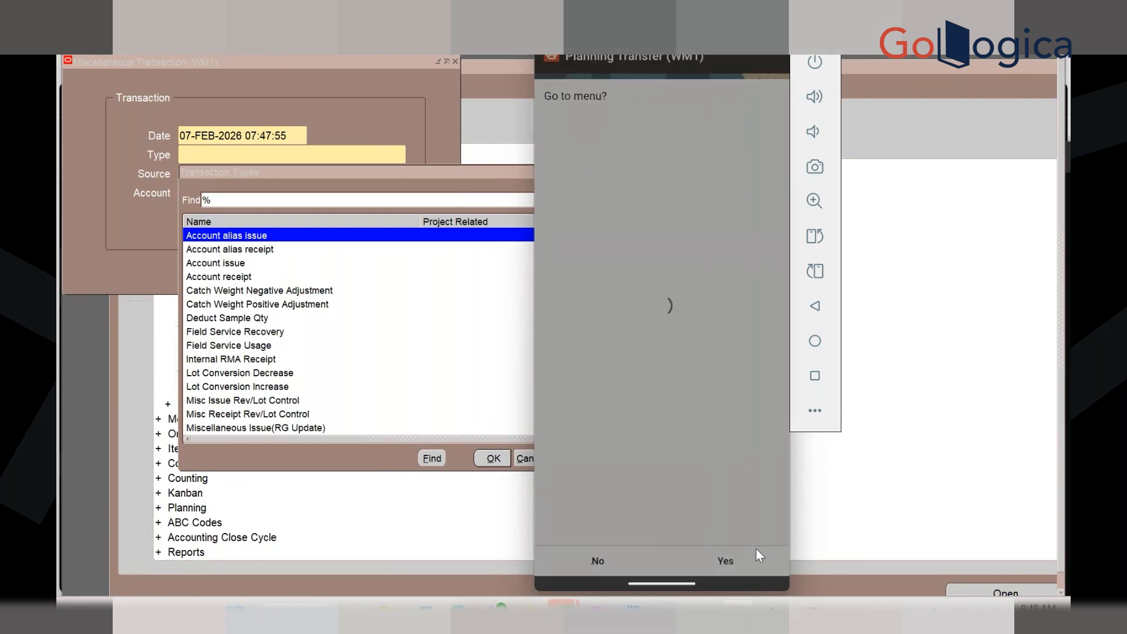
pyautogui.click(618, 221)
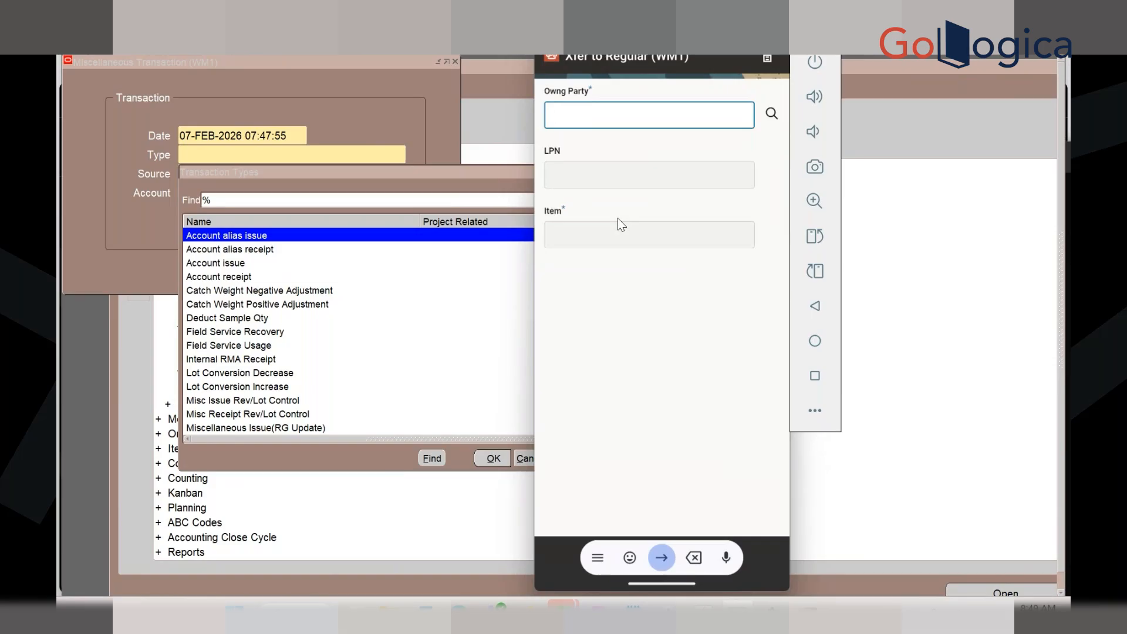
pyautogui.click(772, 60)
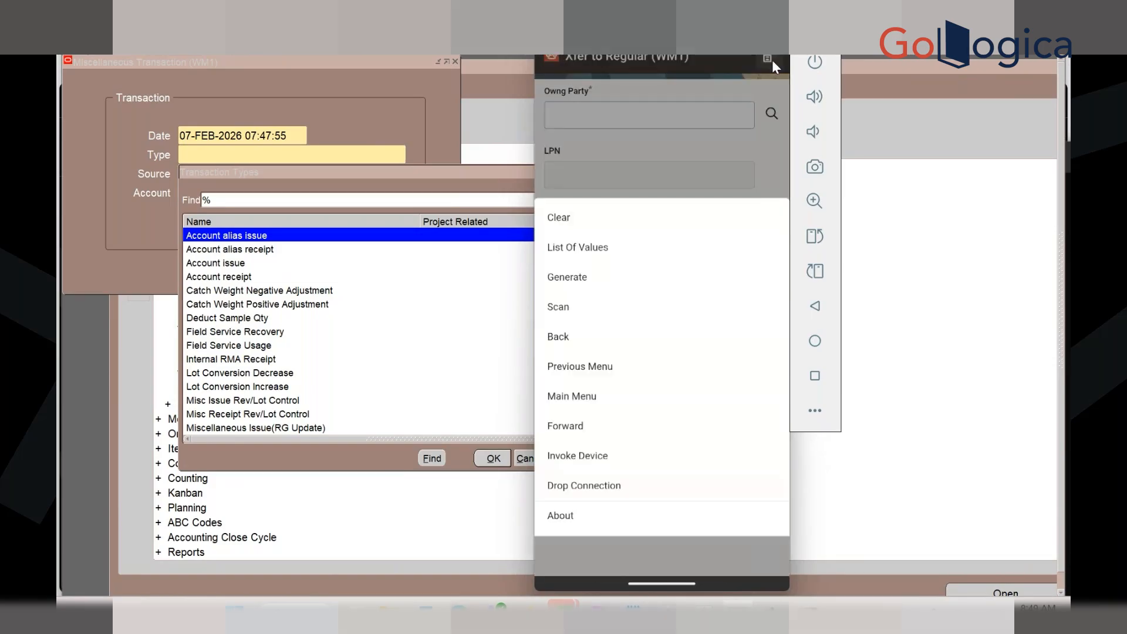
# Jump to the Whse Mgmt main menu, then go to Warehousing > Inventory > Kanban
pyautogui.click(579, 398)
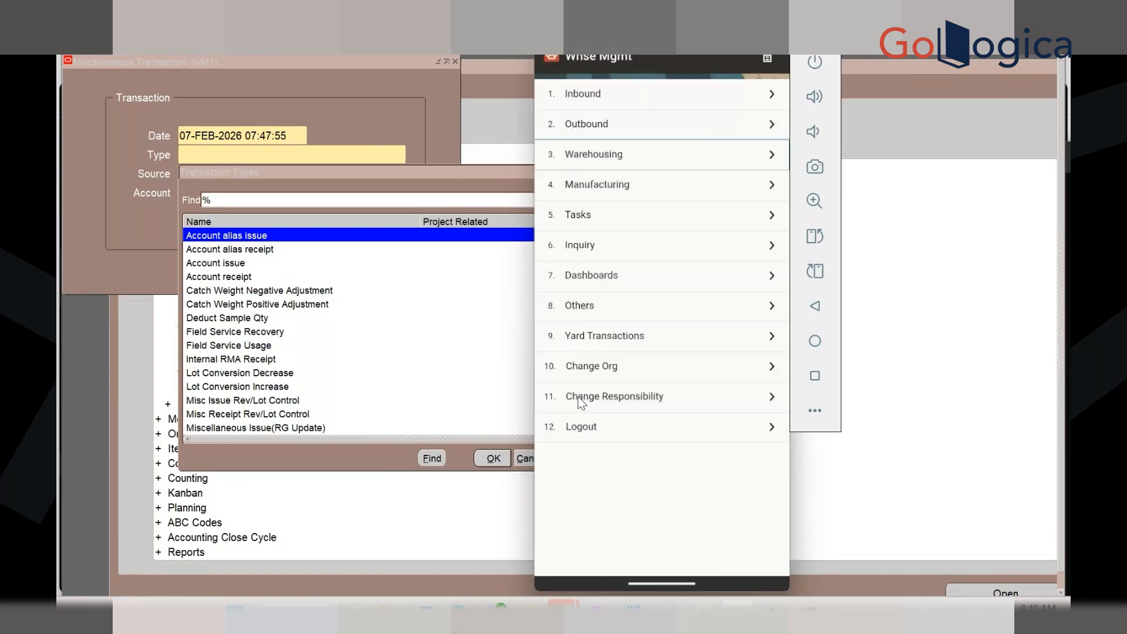
pyautogui.click(629, 158)
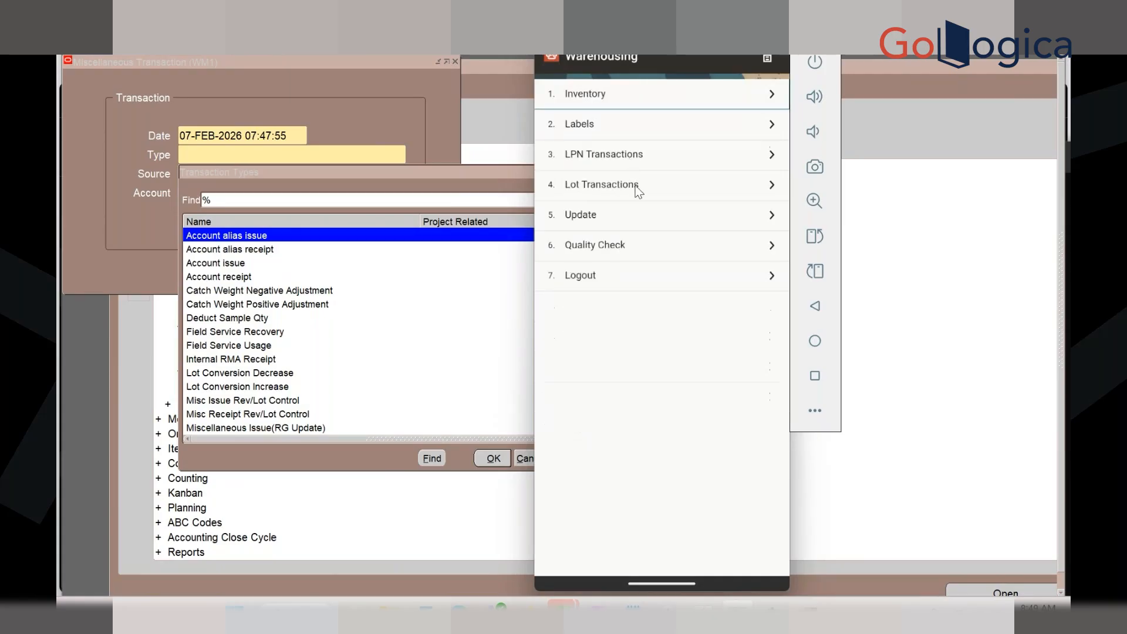
pyautogui.click(636, 104)
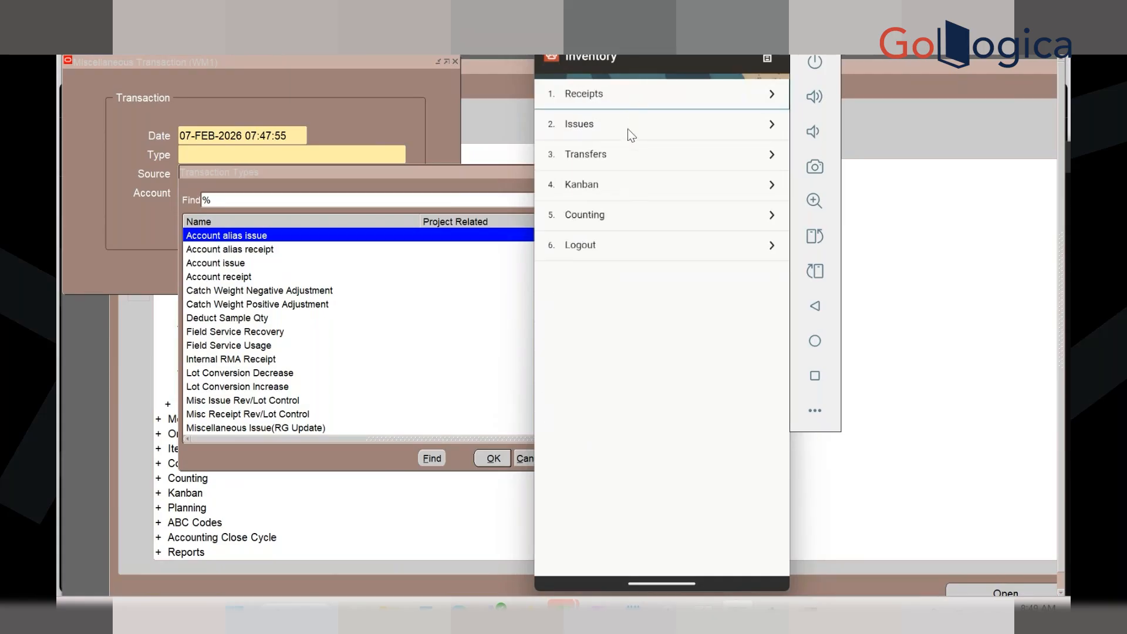
pyautogui.click(613, 186)
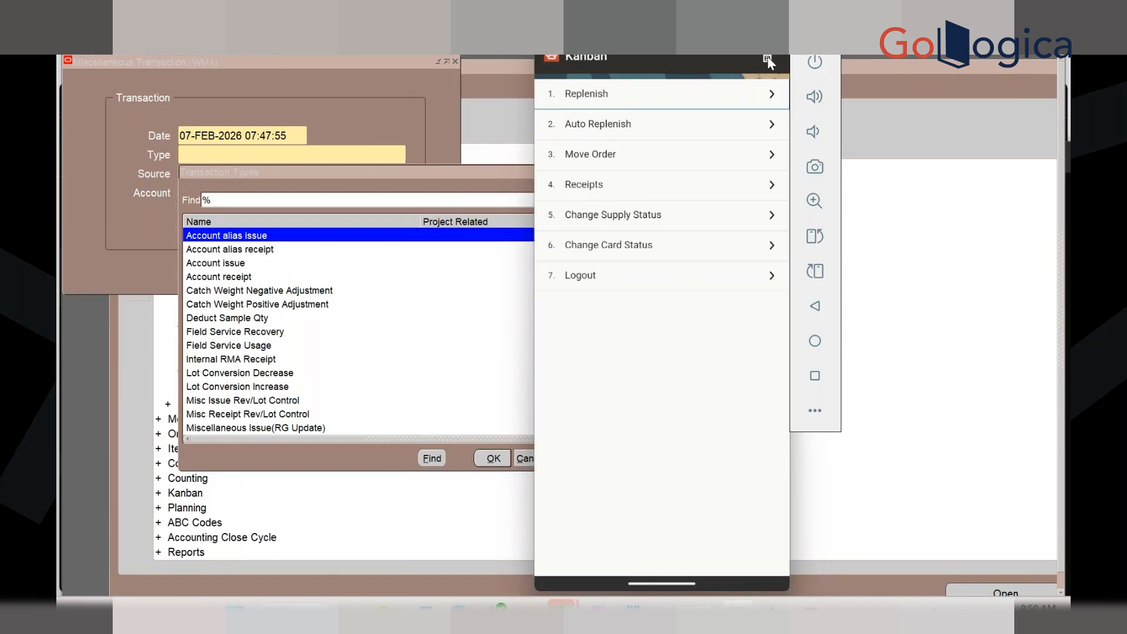
pyautogui.click(628, 98)
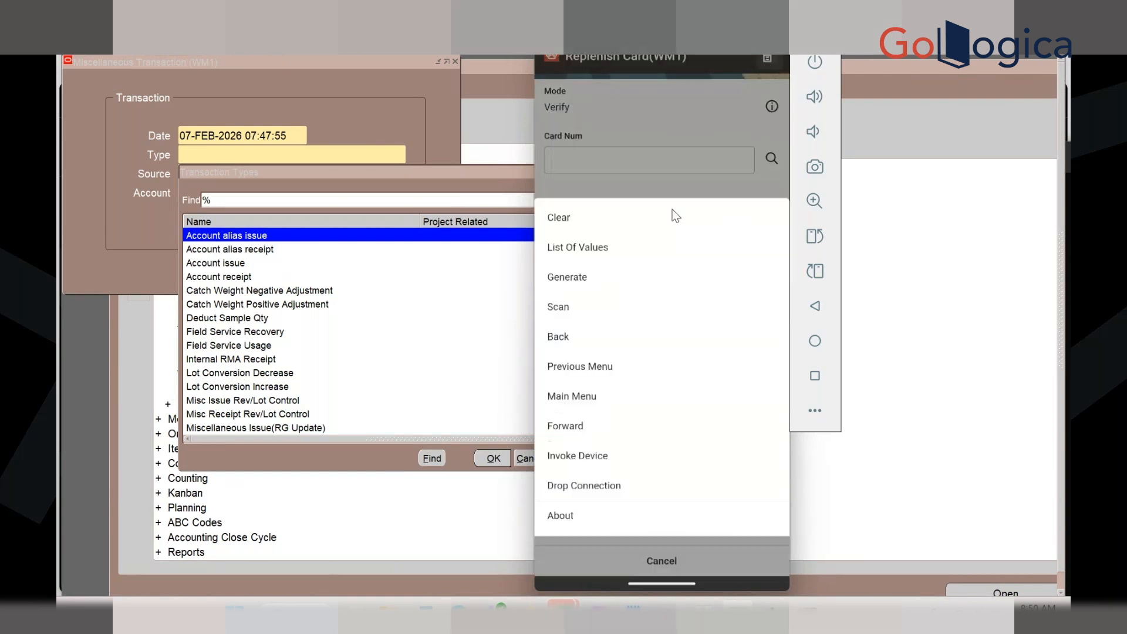
pyautogui.click(583, 364)
pyautogui.click(754, 569)
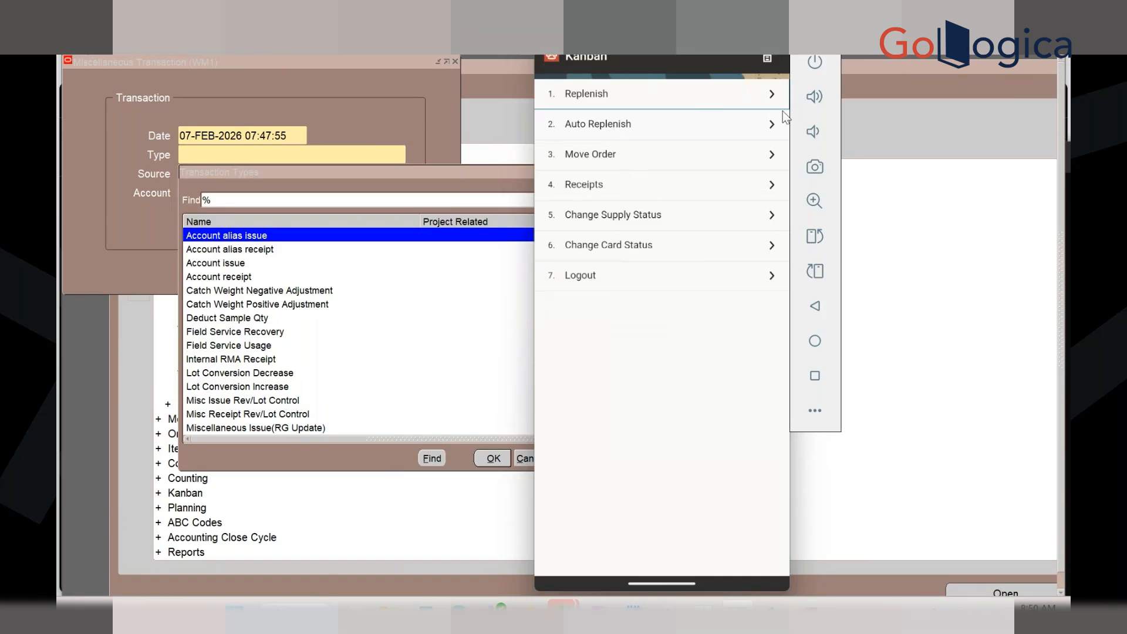
pyautogui.click(767, 58)
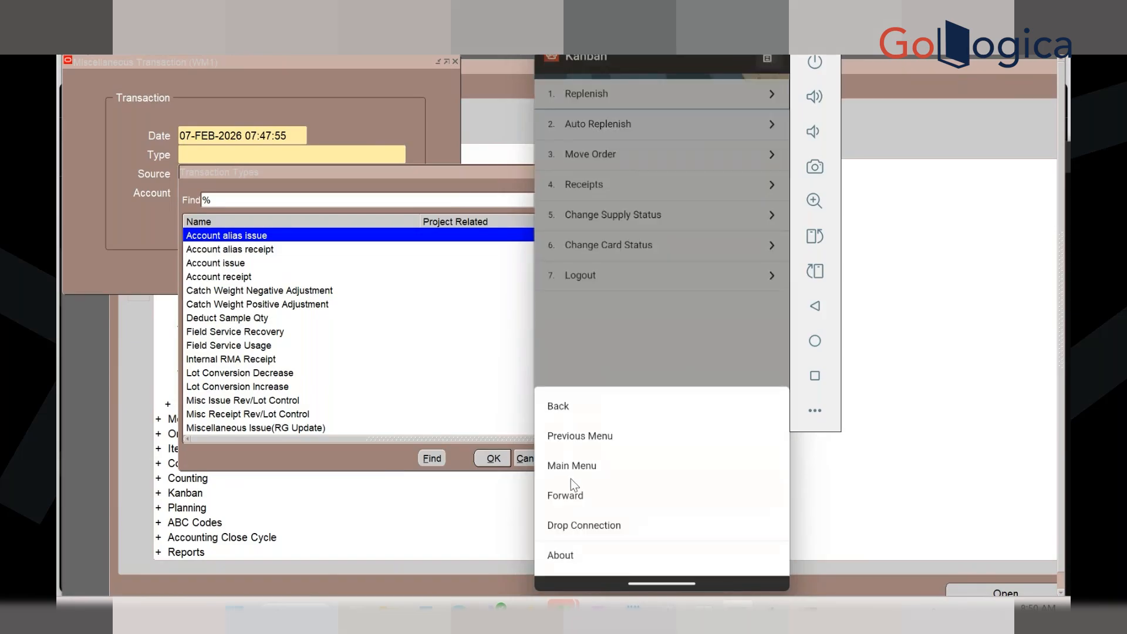
# Return to the Inventory menu and drill into Counting > Cycle Count
pyautogui.click(583, 443)
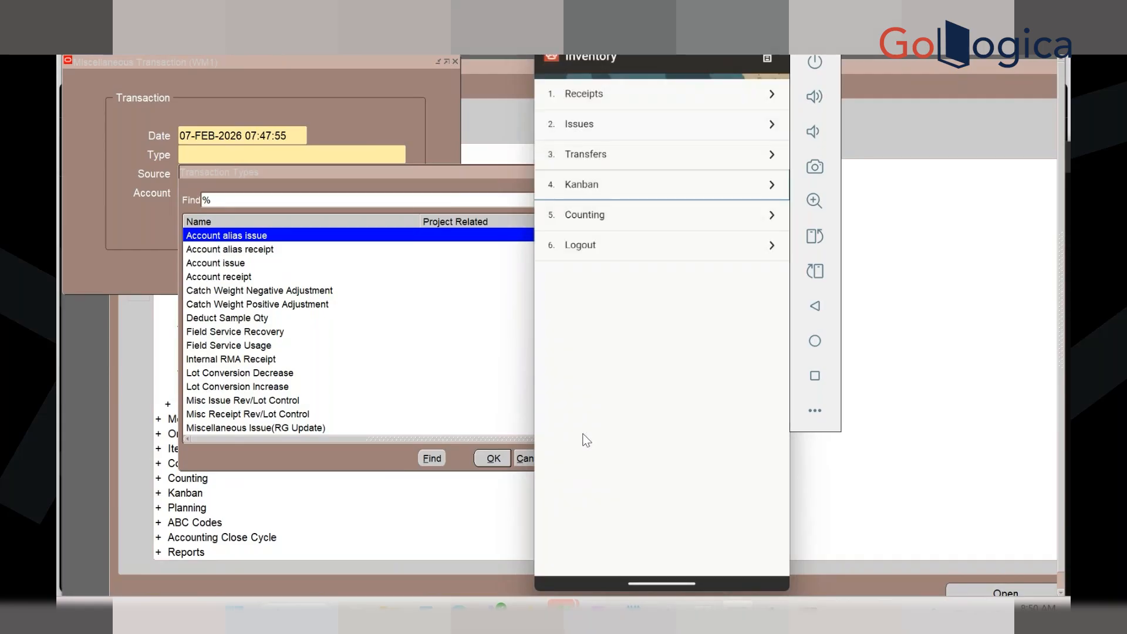
pyautogui.click(605, 219)
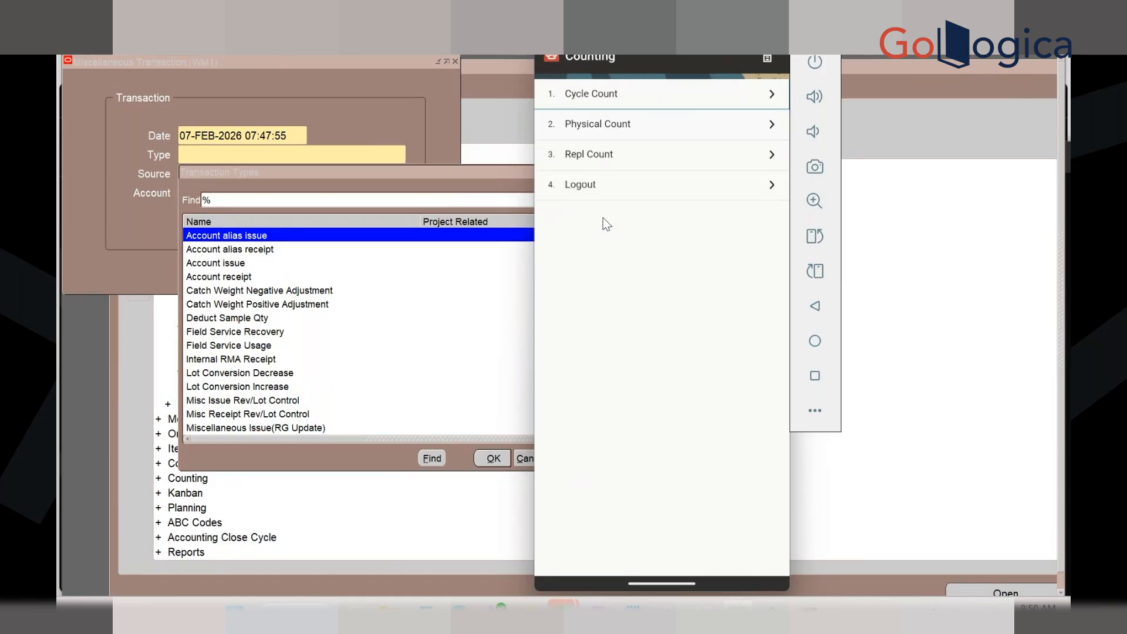
pyautogui.click(623, 96)
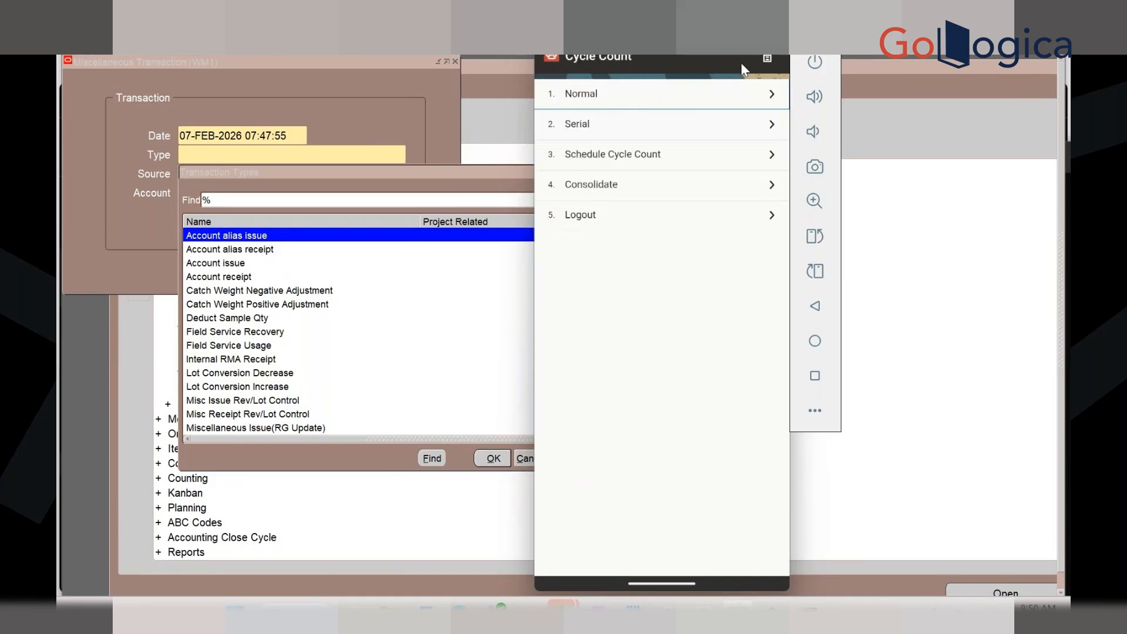
pyautogui.click(765, 59)
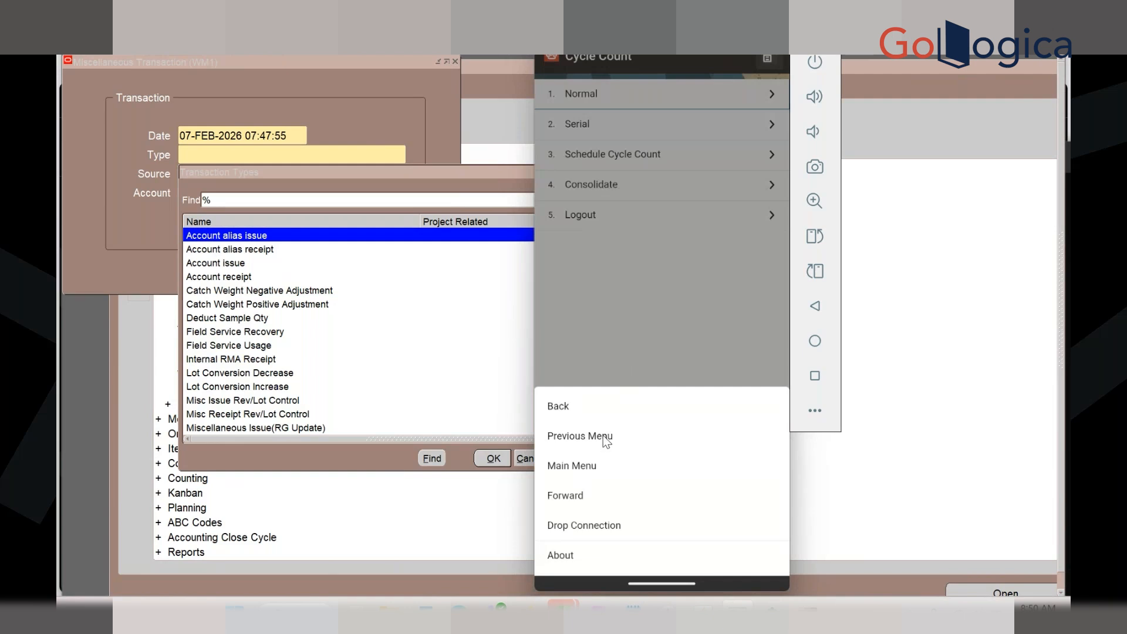
pyautogui.click(604, 344)
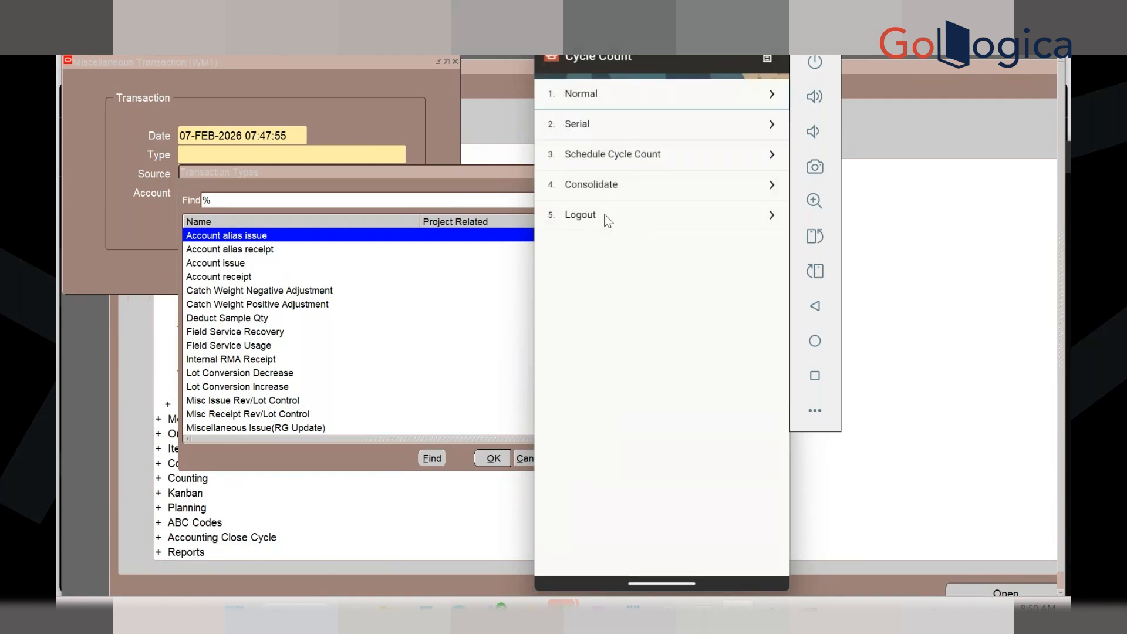
# Open the Normal cycle count form, check available count names, then return to the main menu
pyautogui.click(611, 97)
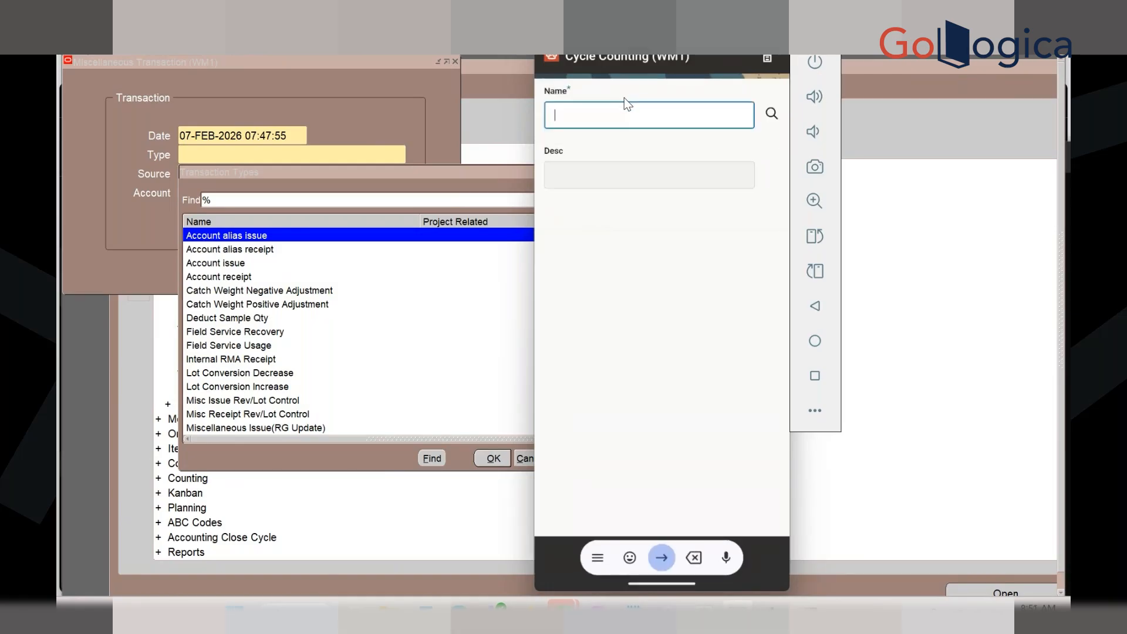
pyautogui.click(772, 113)
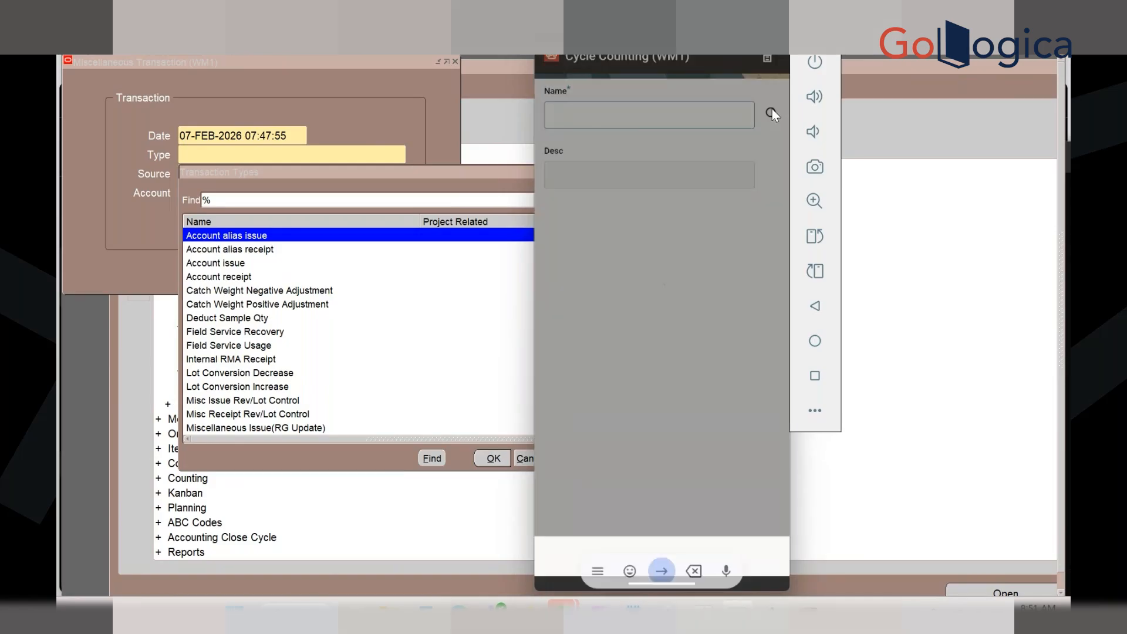
pyautogui.click(767, 58)
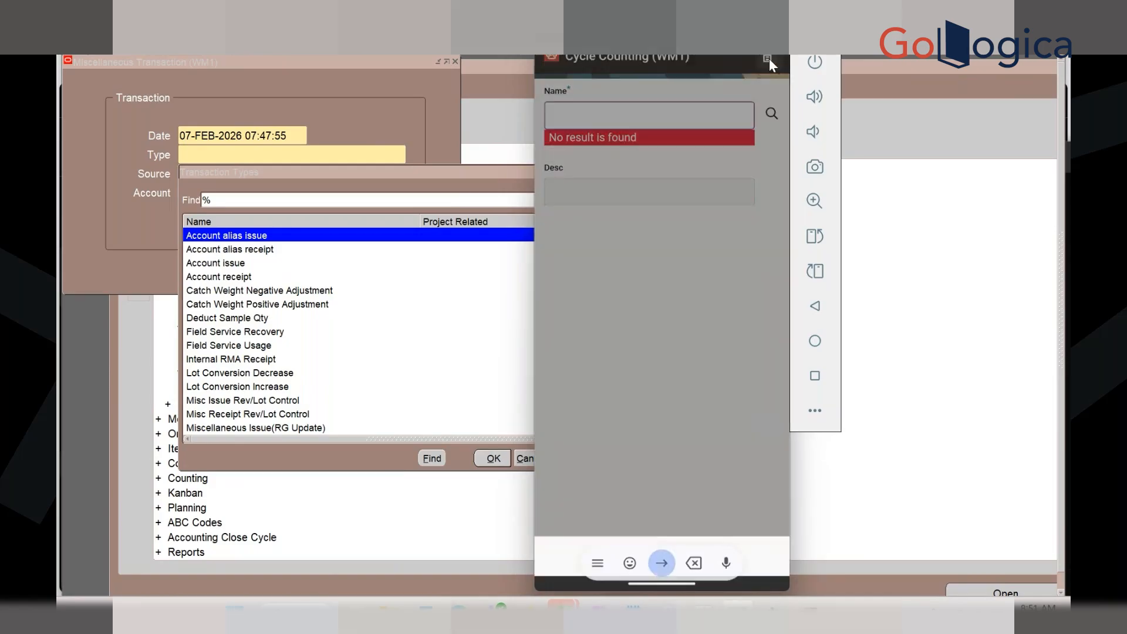
pyautogui.click(576, 396)
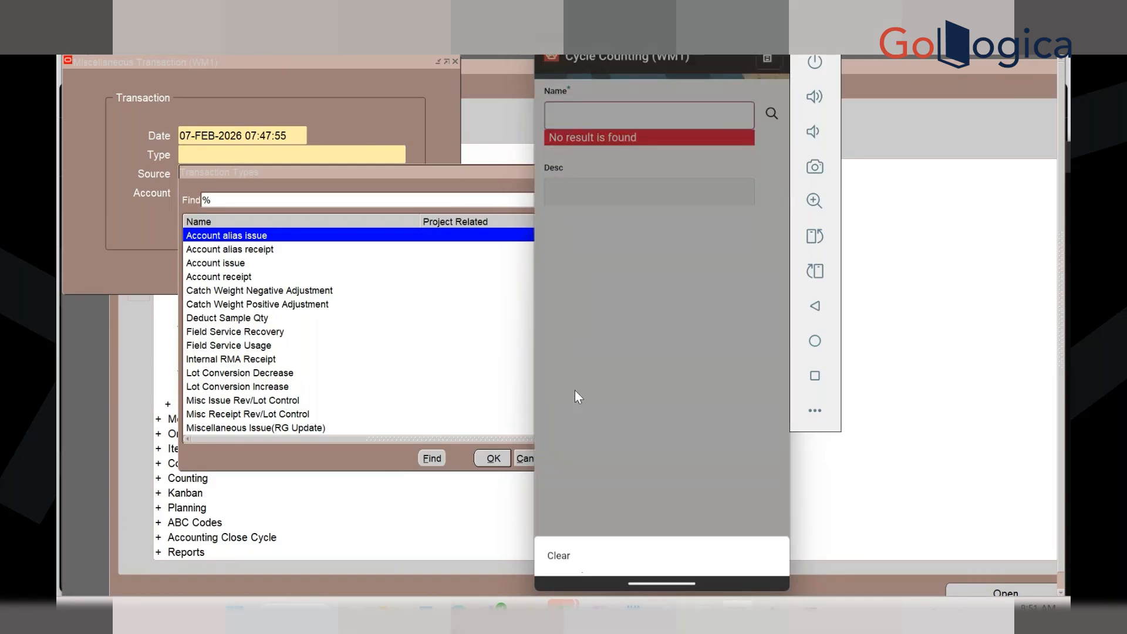
# Change organization to 200, then navigate Warehousing > Inventory > Counting > Cycle Count
pyautogui.click(600, 366)
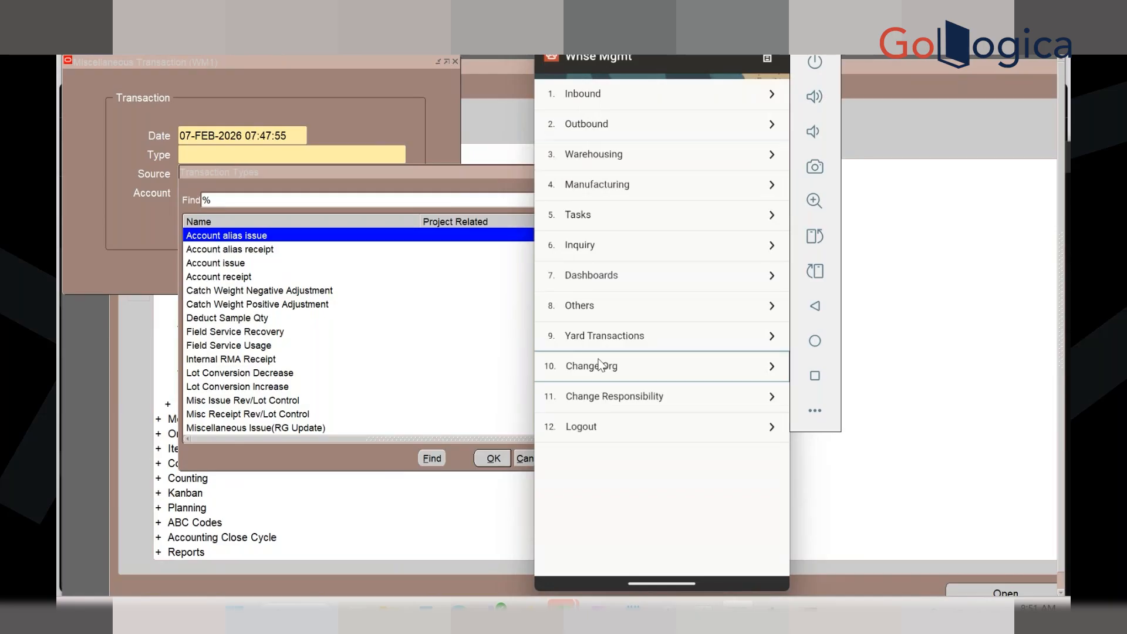
pyautogui.write('20')
pyautogui.press('Return')
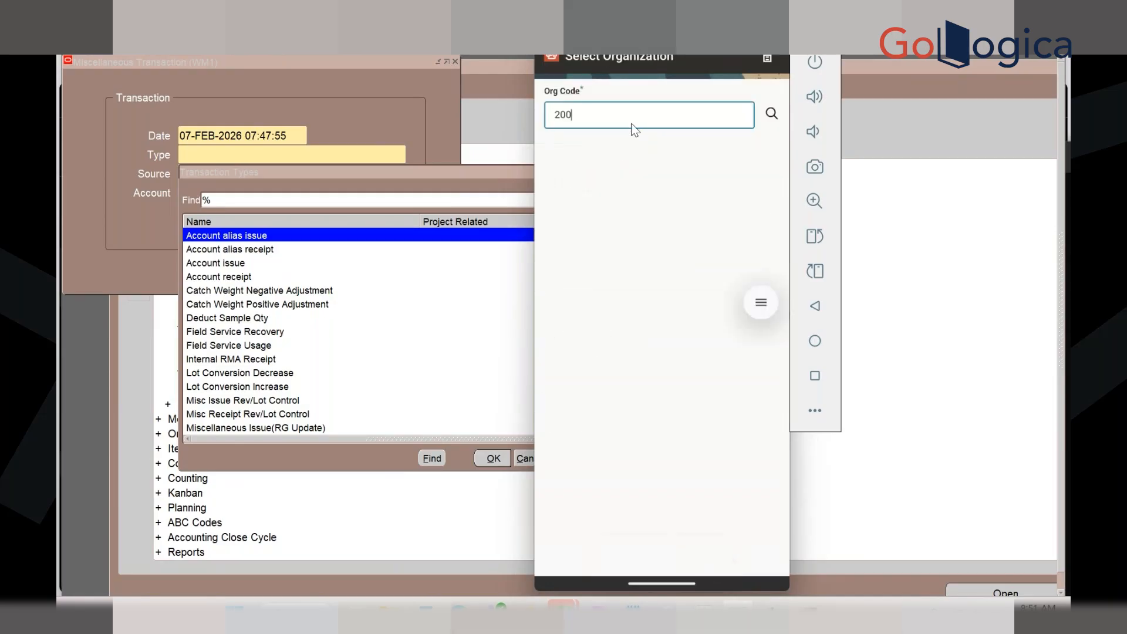
pyautogui.click(621, 157)
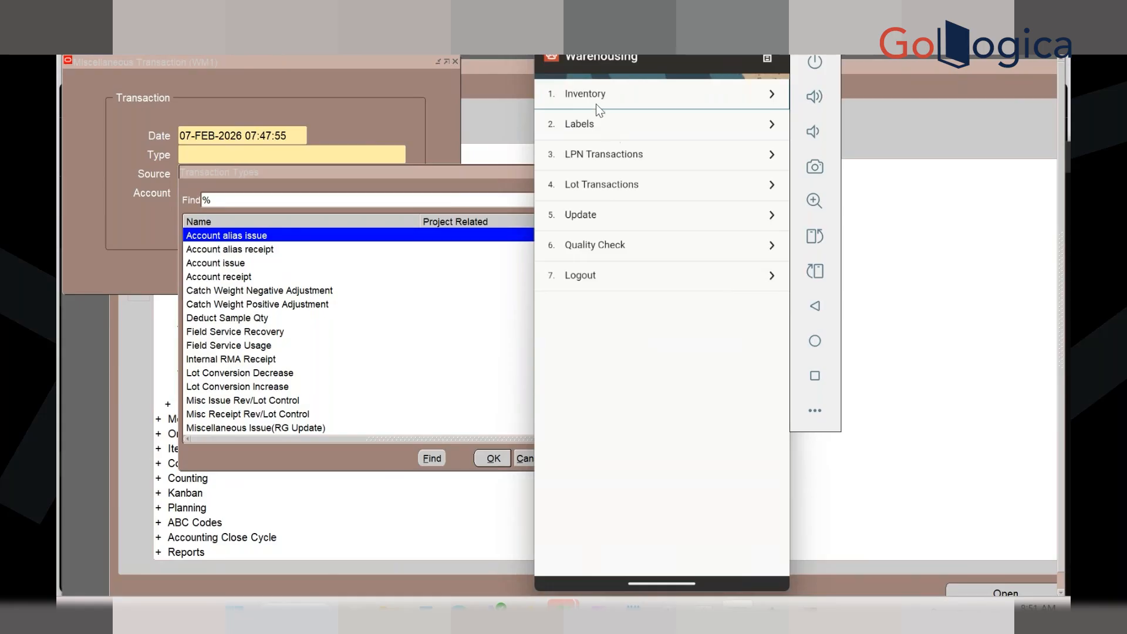
pyautogui.click(594, 96)
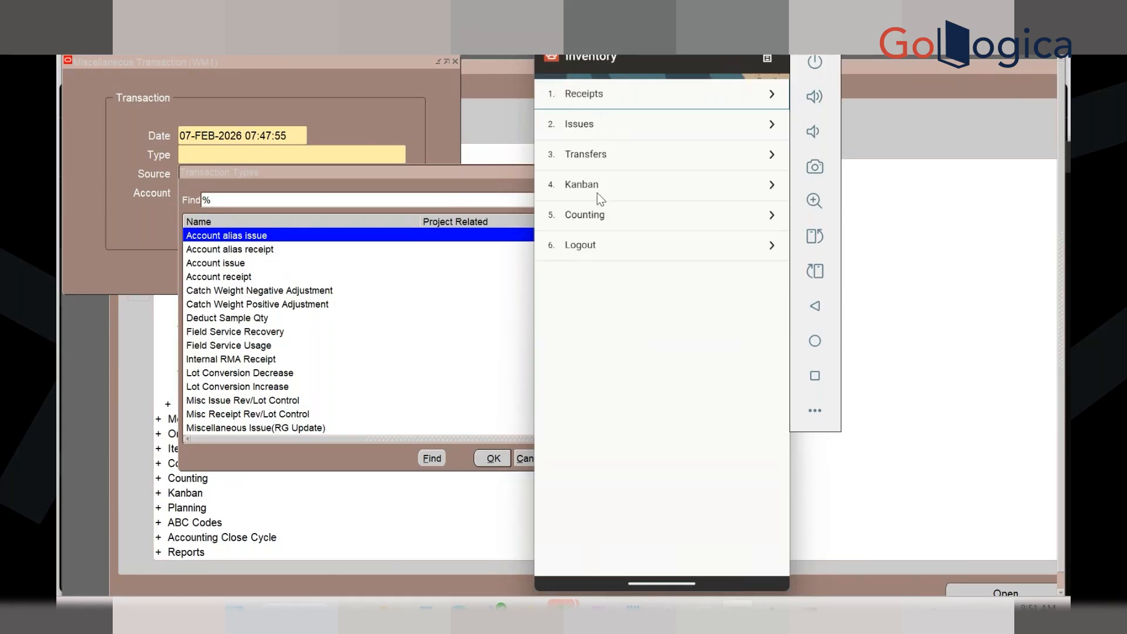
pyautogui.click(599, 215)
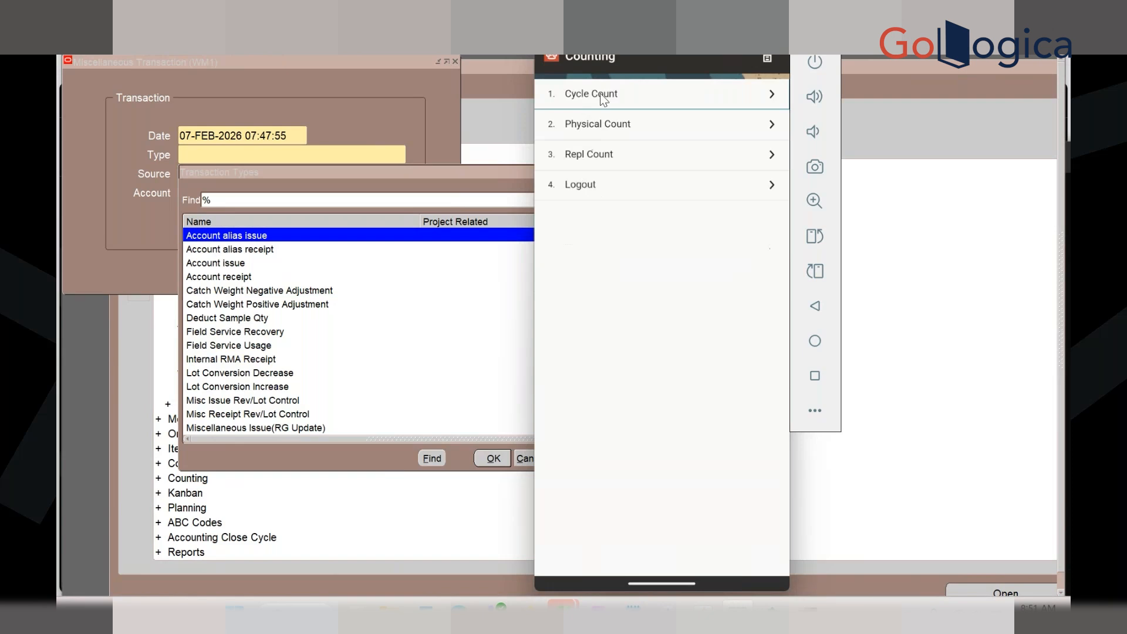
pyautogui.click(603, 99)
# Start a Normal cycle count in org 200 and choose count name ILOX US 221 COMPONENTS
pyautogui.click(700, 95)
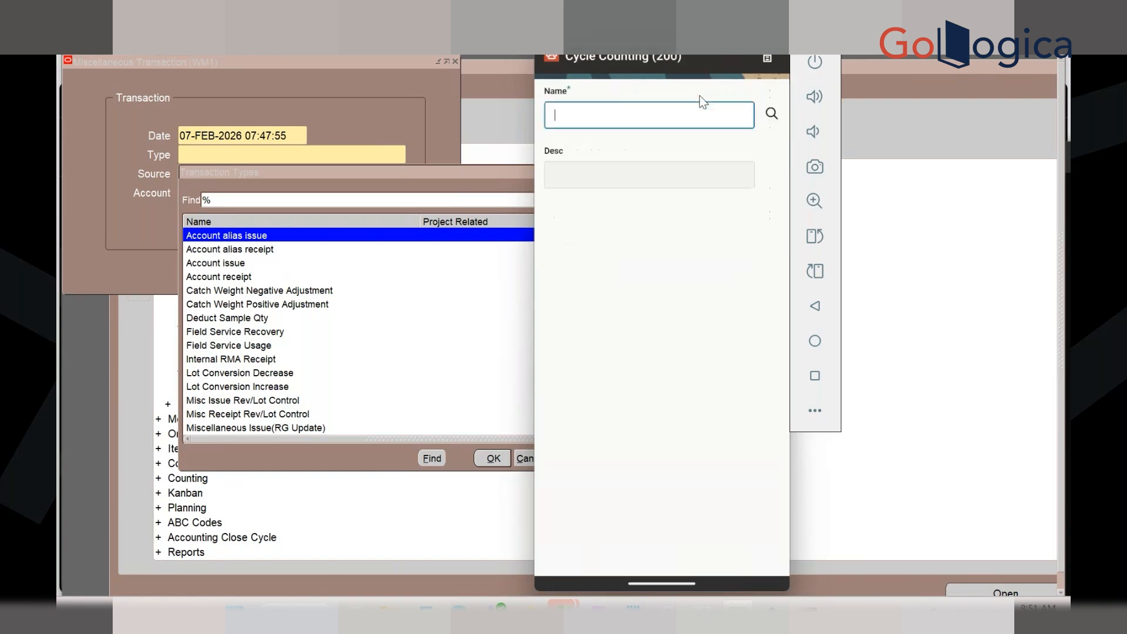
pyautogui.click(772, 113)
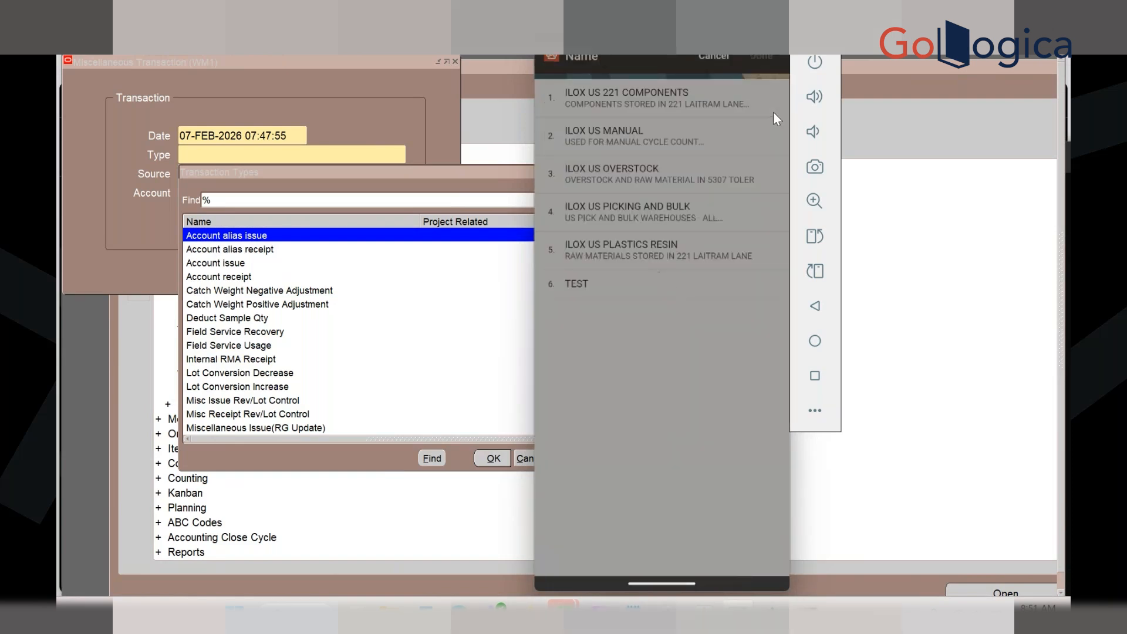
pyautogui.click(646, 106)
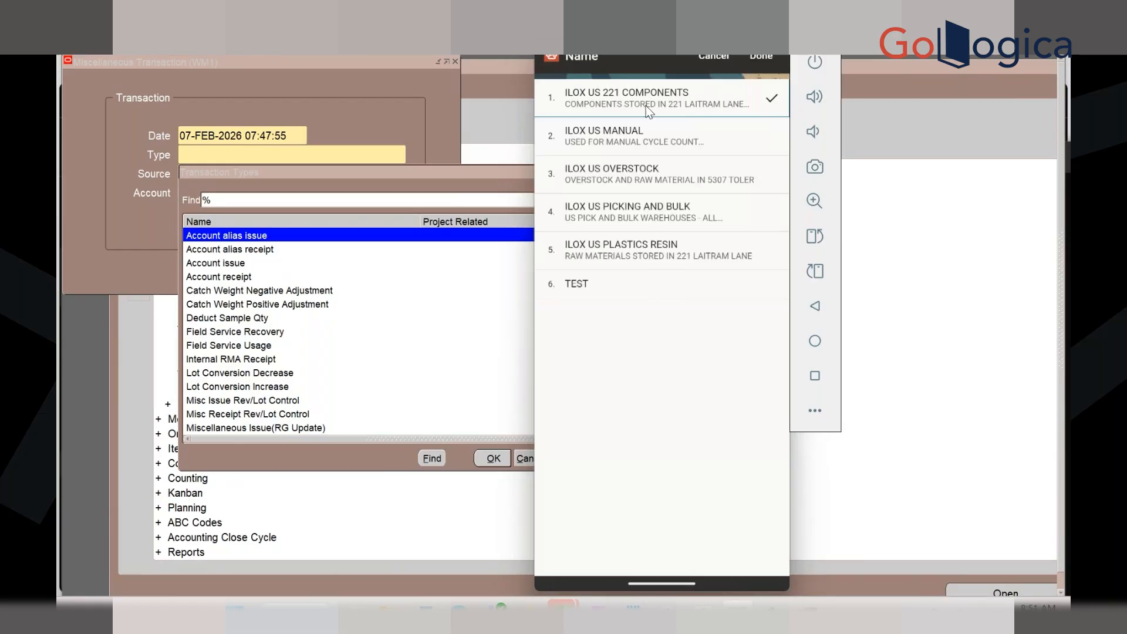
pyautogui.click(755, 58)
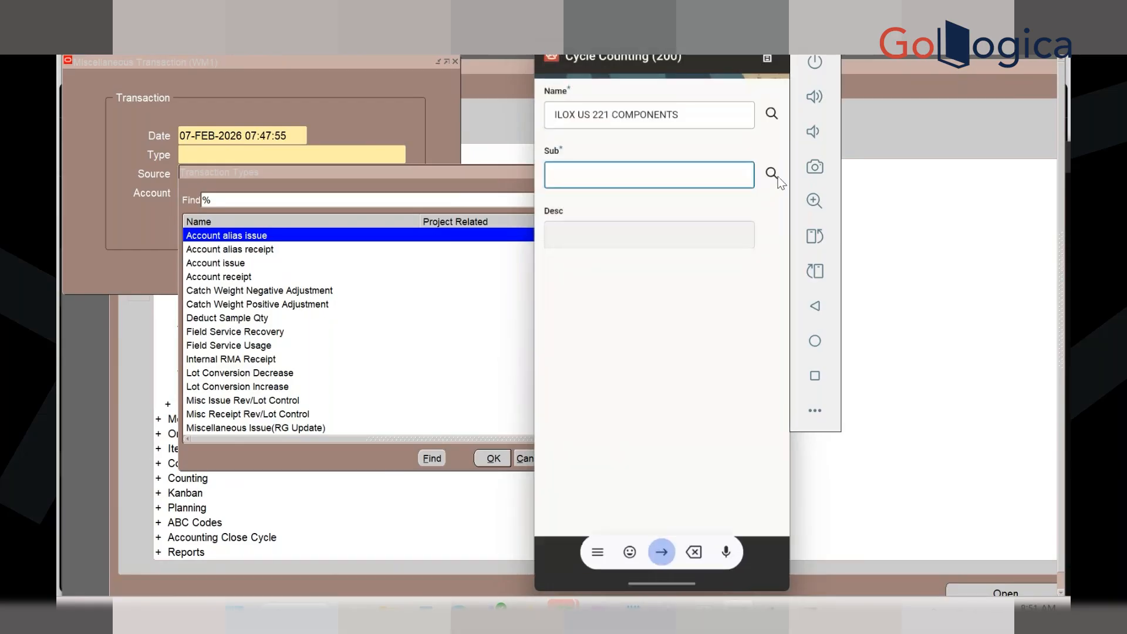
# Enter subinventory PLASTICS and locator BD0224, then return to the Parent LPN field
pyautogui.click(772, 174)
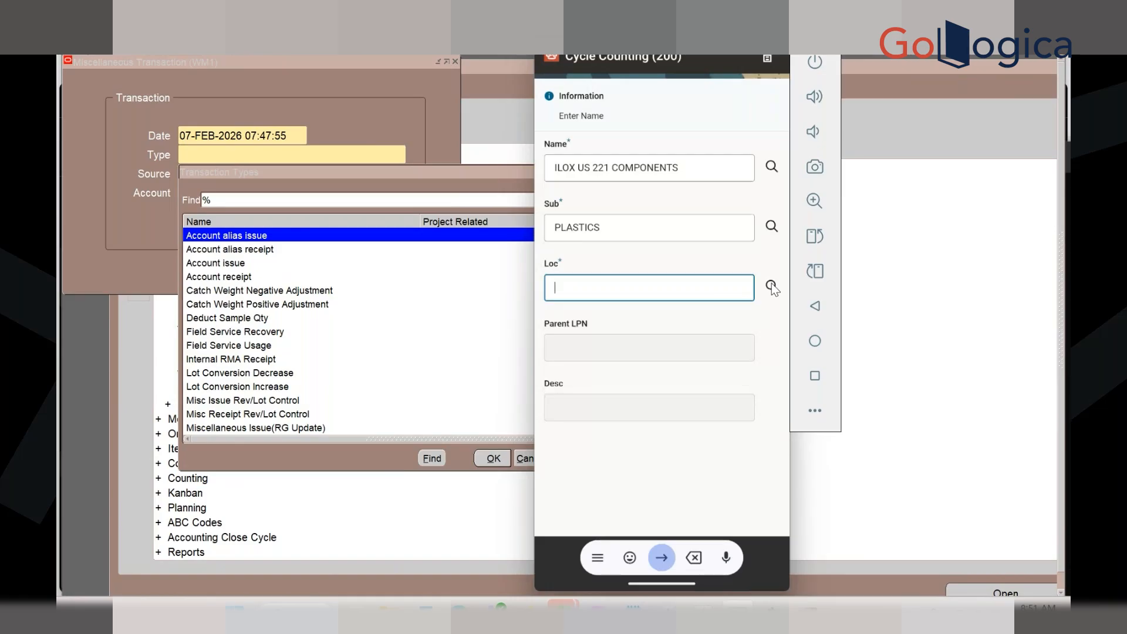
pyautogui.click(771, 285)
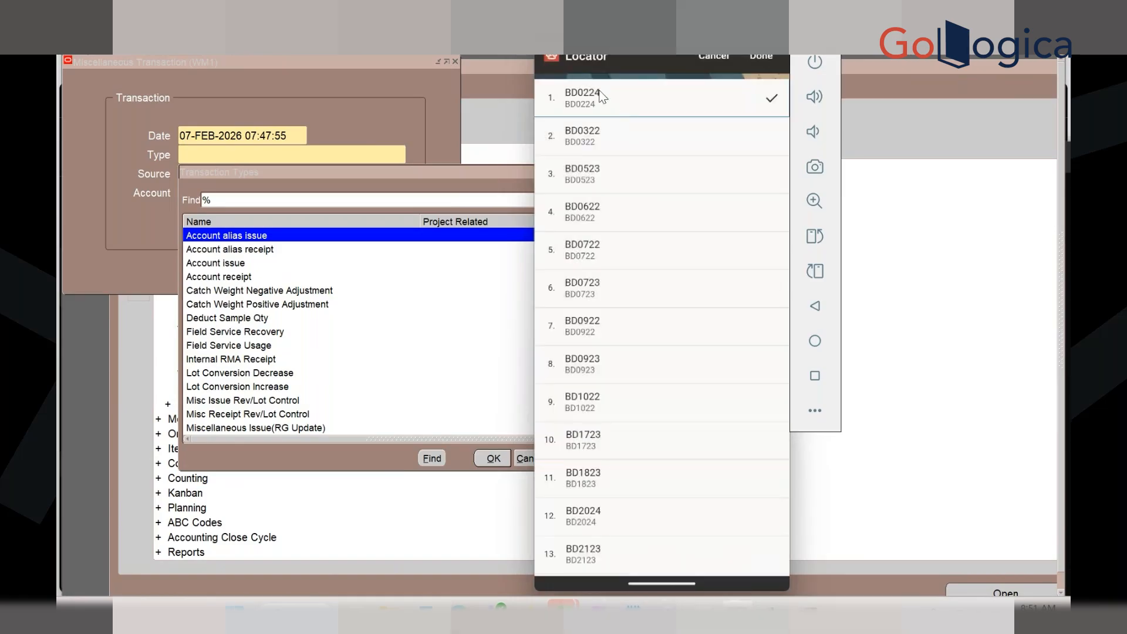
pyautogui.click(756, 53)
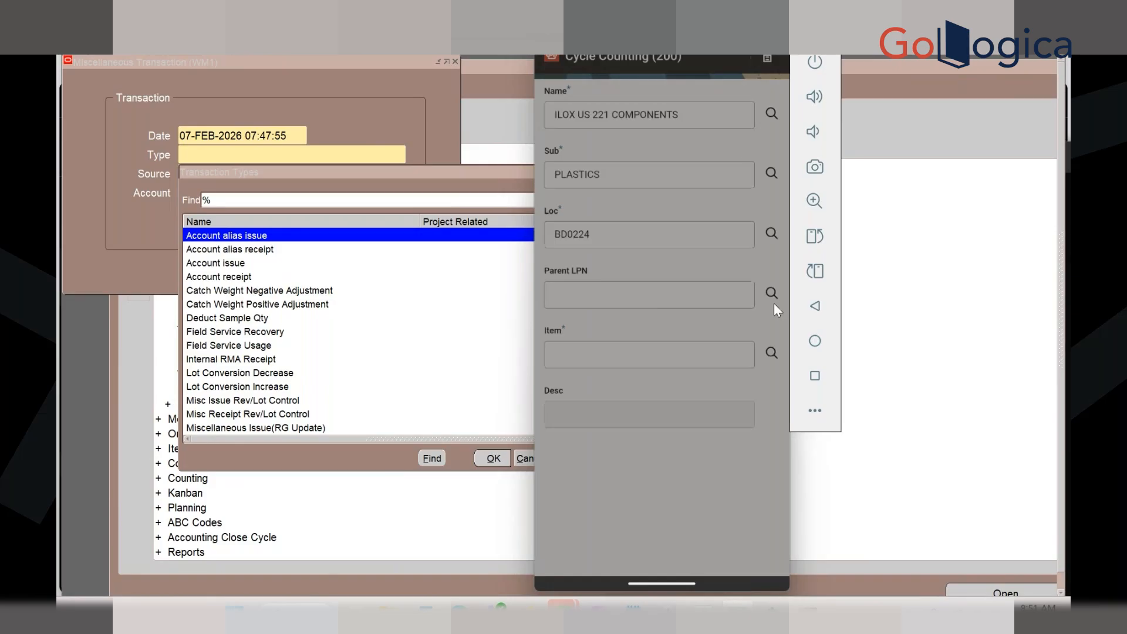
pyautogui.click(714, 354)
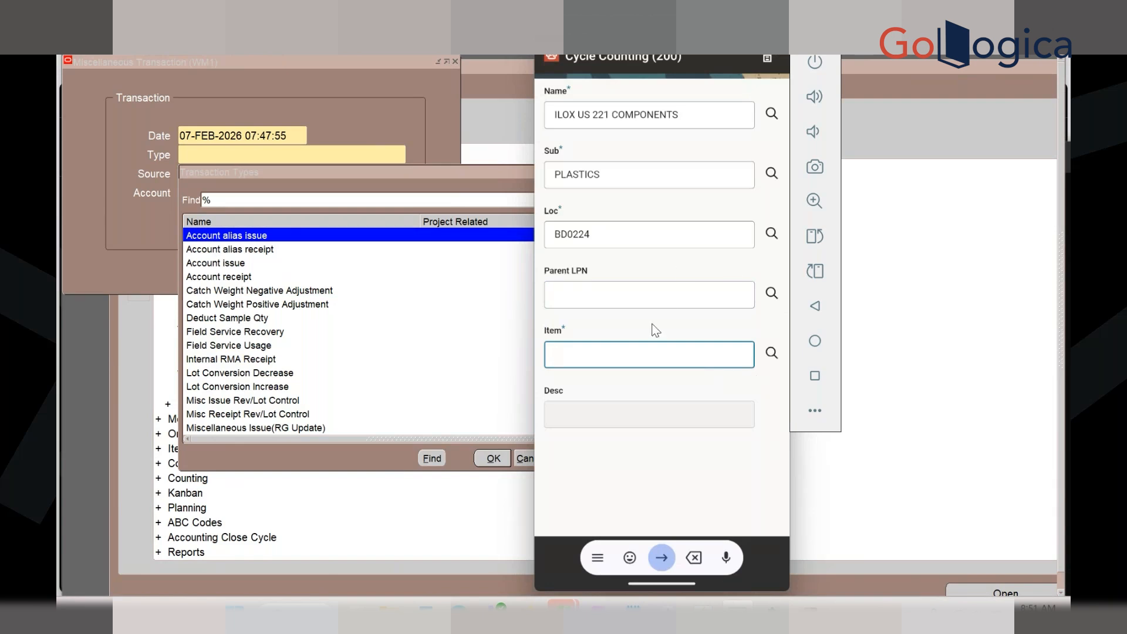
pyautogui.click(639, 305)
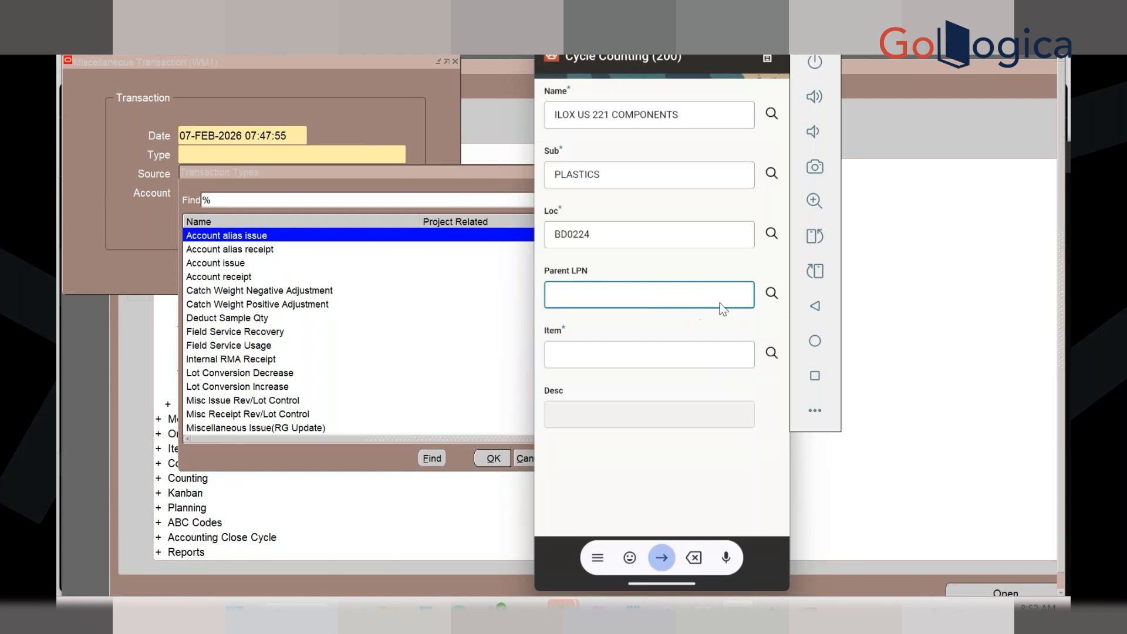
# Search parent LPNs at locator BD0224, then leave the form via Previous Menu, confirming Yes
pyautogui.click(772, 293)
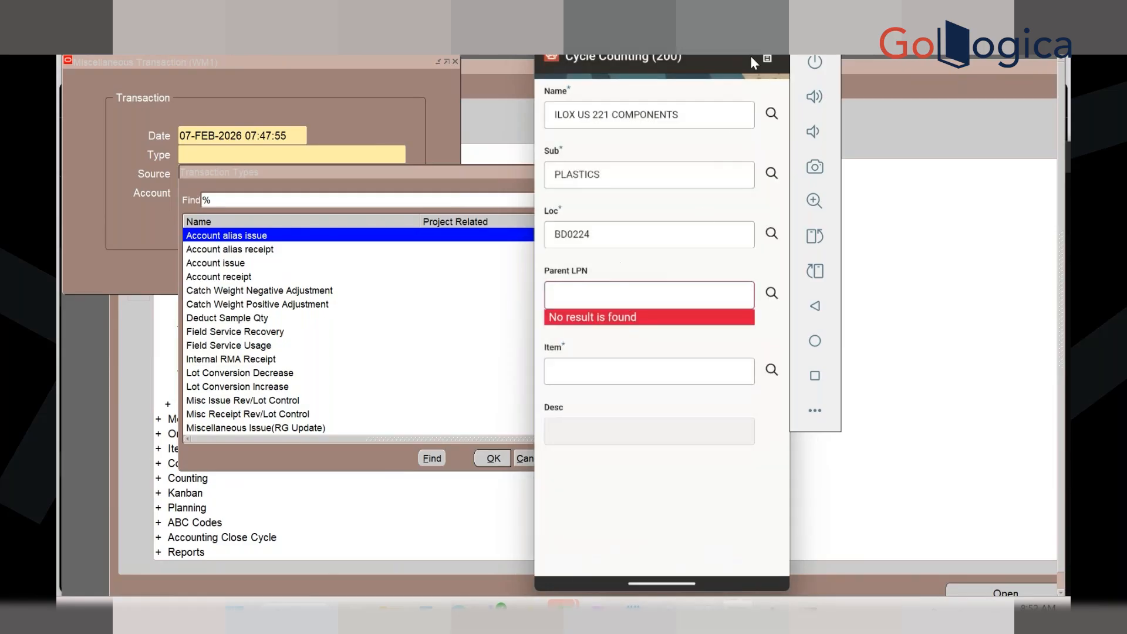
pyautogui.click(768, 59)
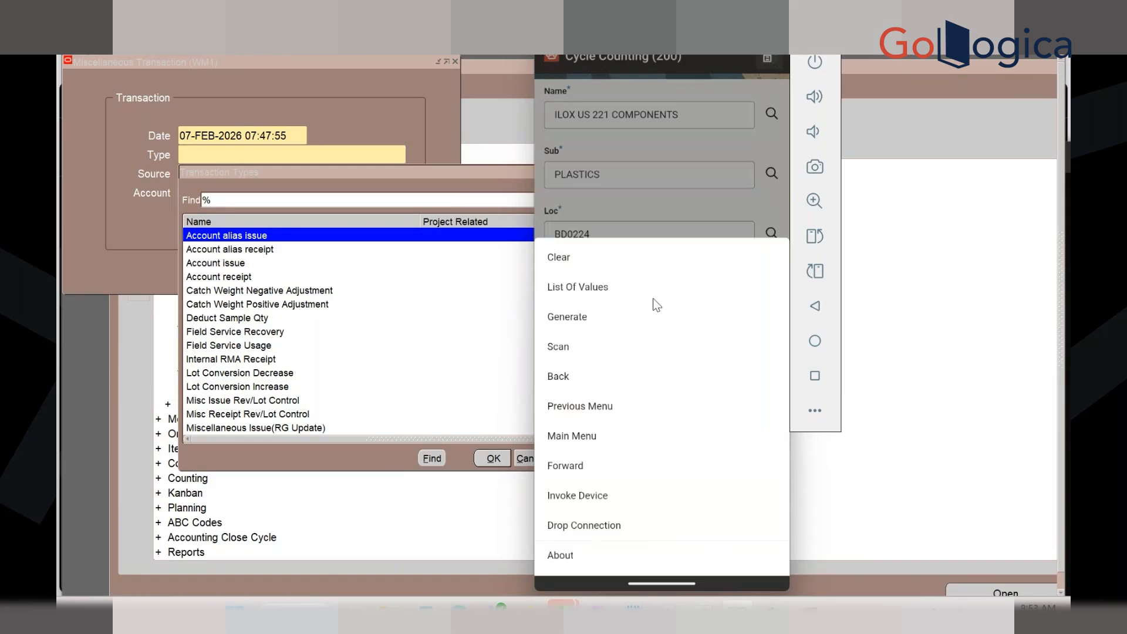
pyautogui.click(605, 189)
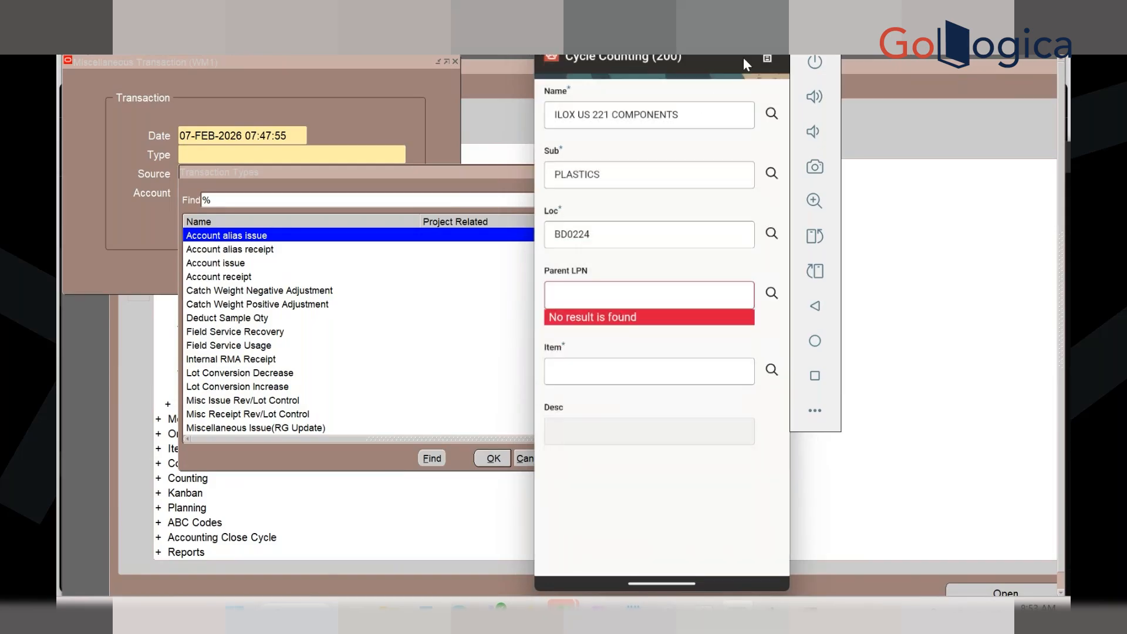
pyautogui.click(765, 58)
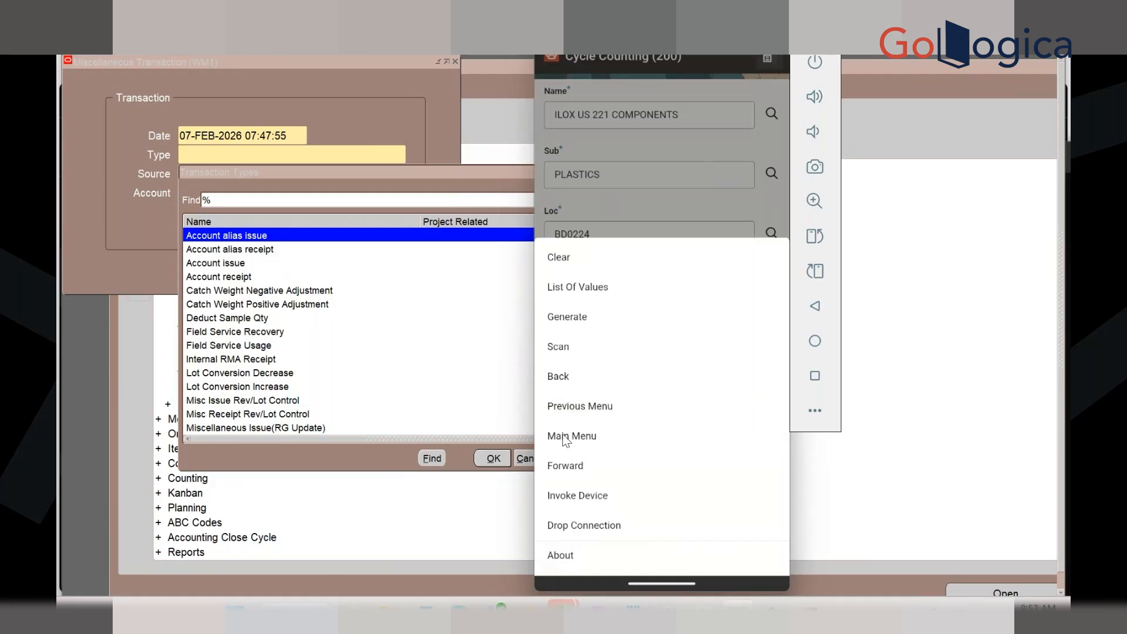
pyautogui.click(560, 412)
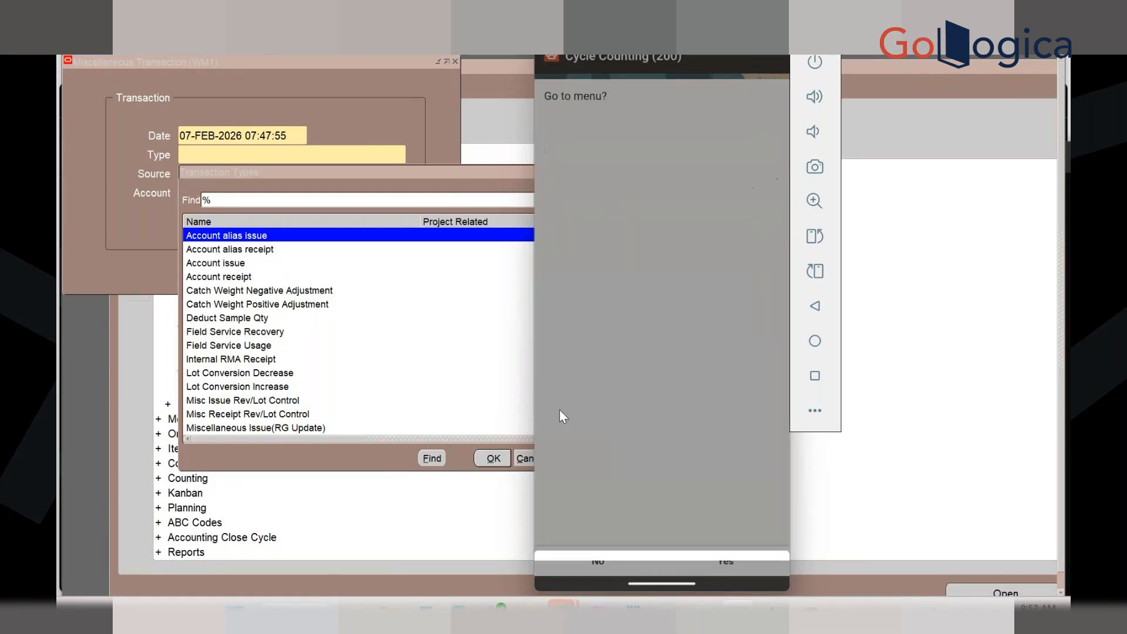
pyautogui.click(707, 557)
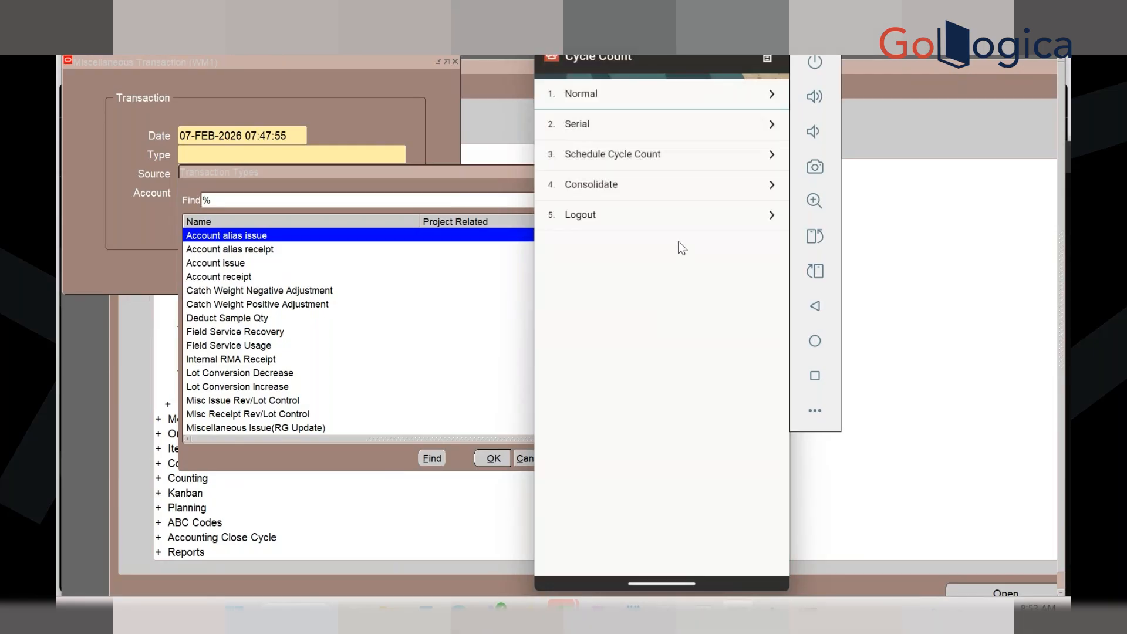
# Try Serial and Schedule Cycle Count, search zones, then go Back and Cancel the transaction
pyautogui.click(609, 127)
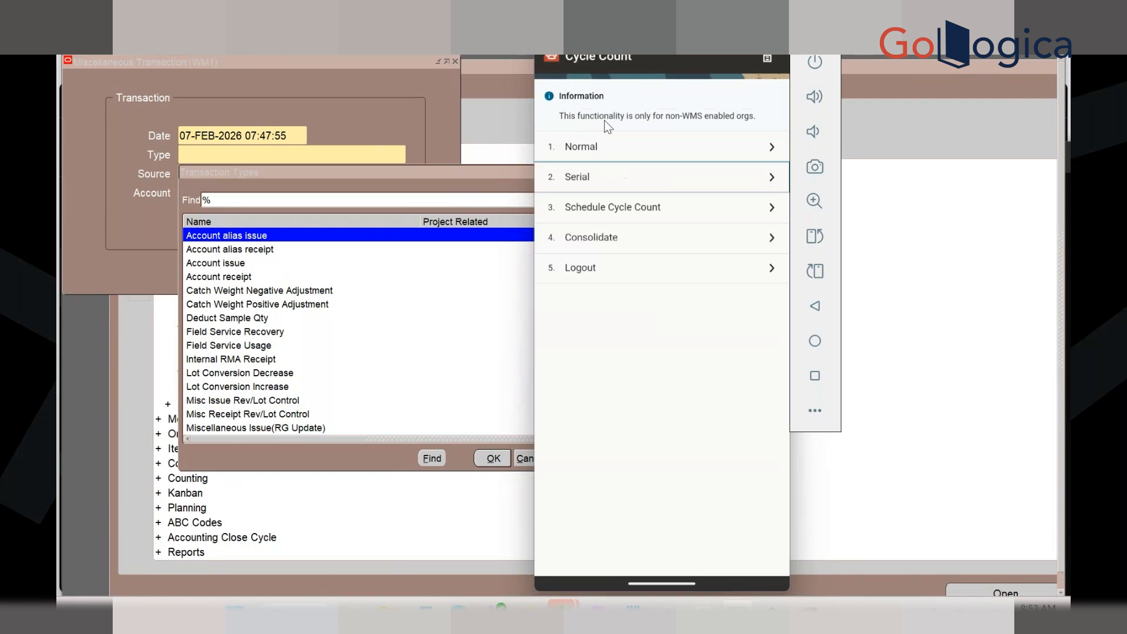
pyautogui.click(633, 208)
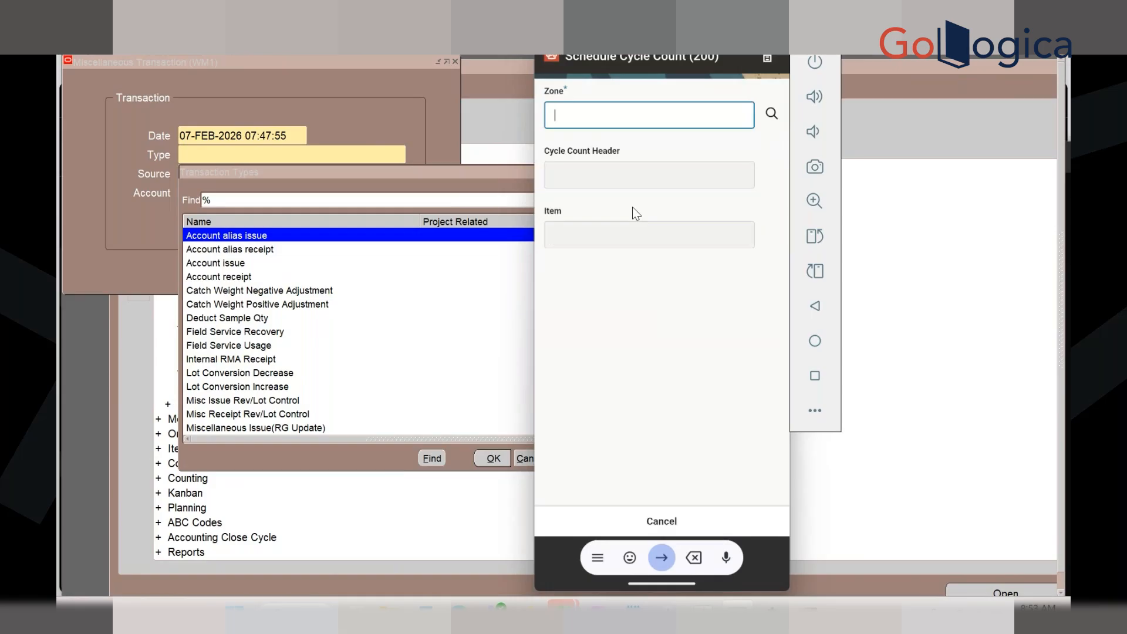
pyautogui.click(771, 113)
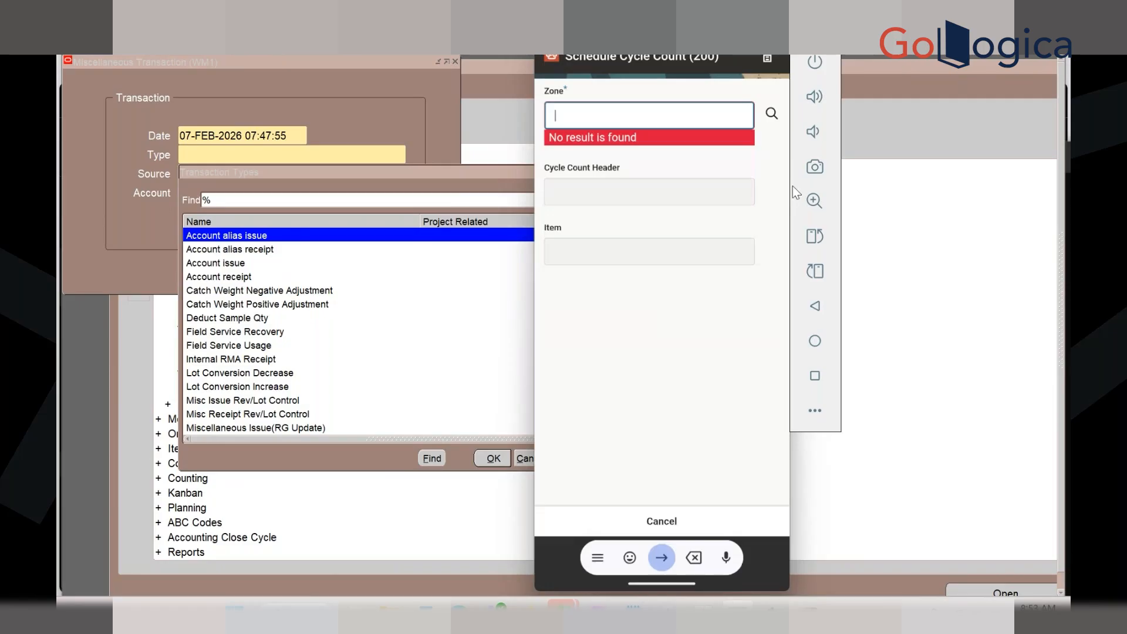
pyautogui.click(767, 58)
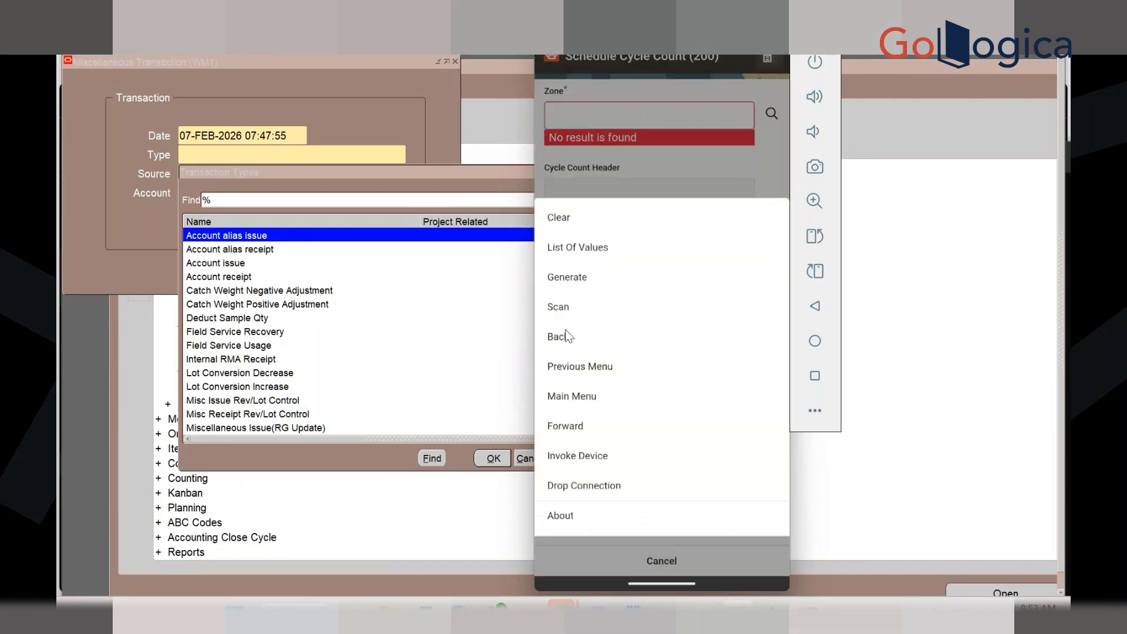
pyautogui.click(566, 336)
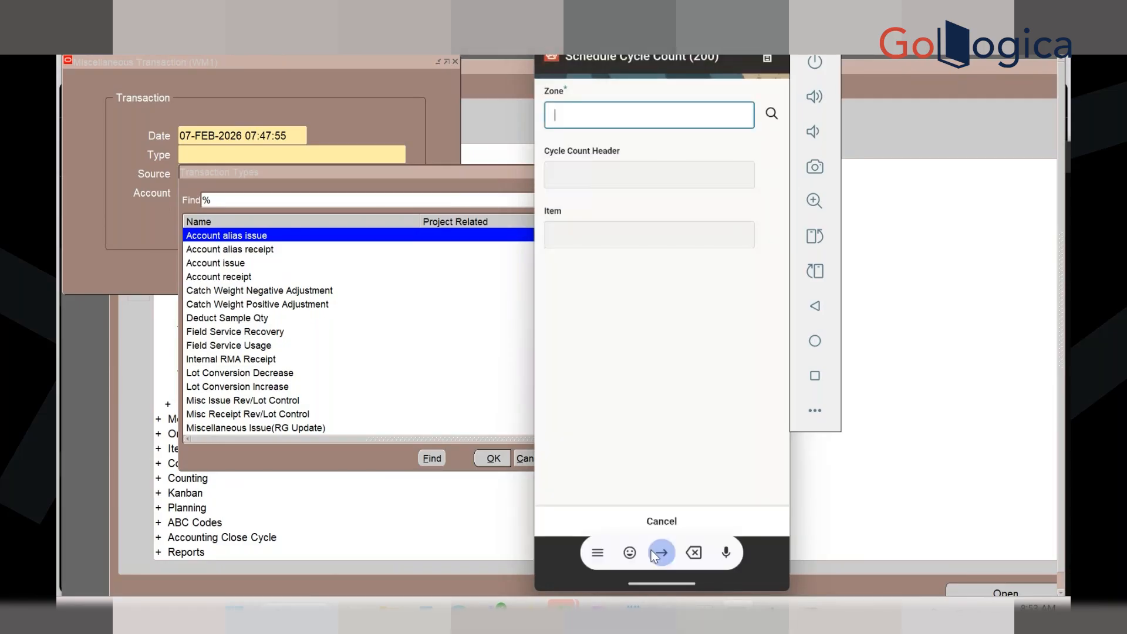
pyautogui.click(660, 521)
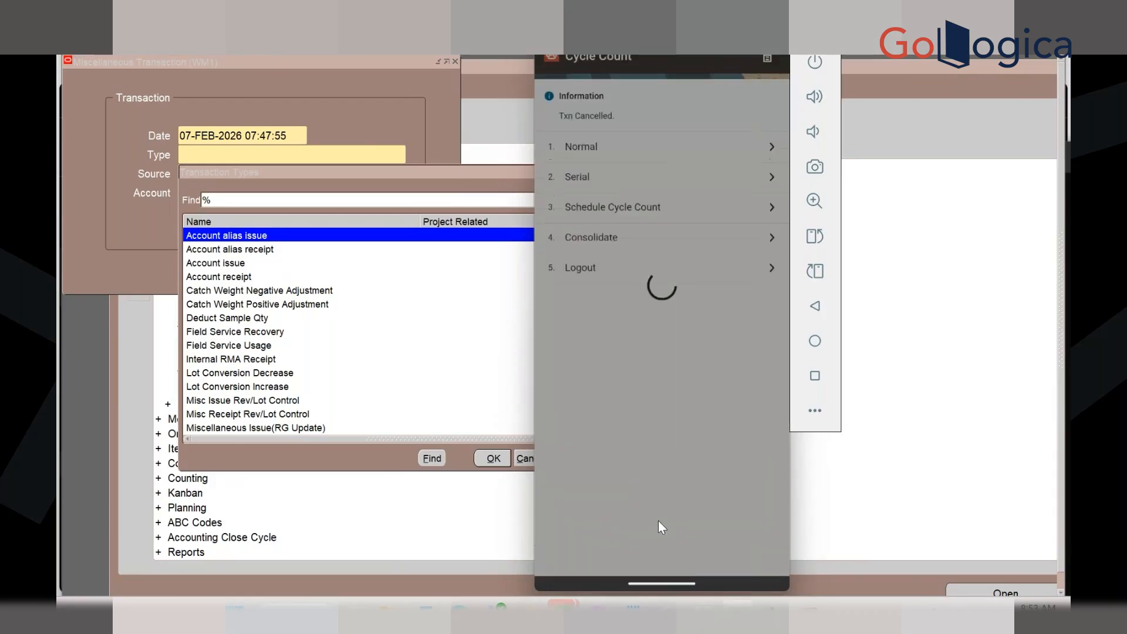
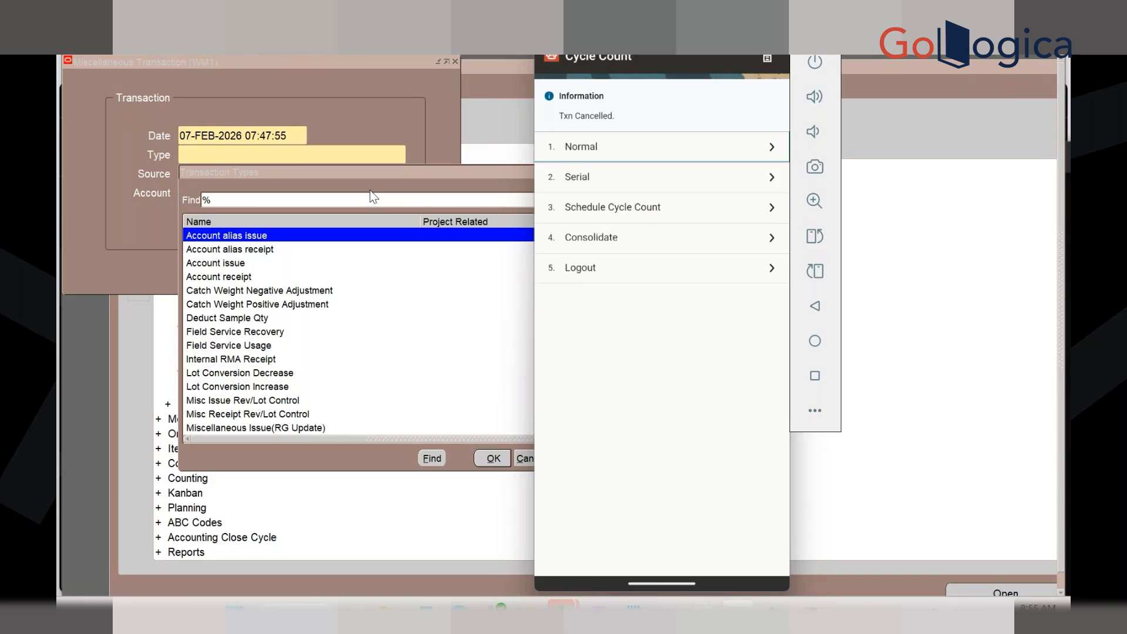
# Start a normal cycle count of ILOX US MANUAL in subinventory BULK at locator A101
pyautogui.click(604, 152)
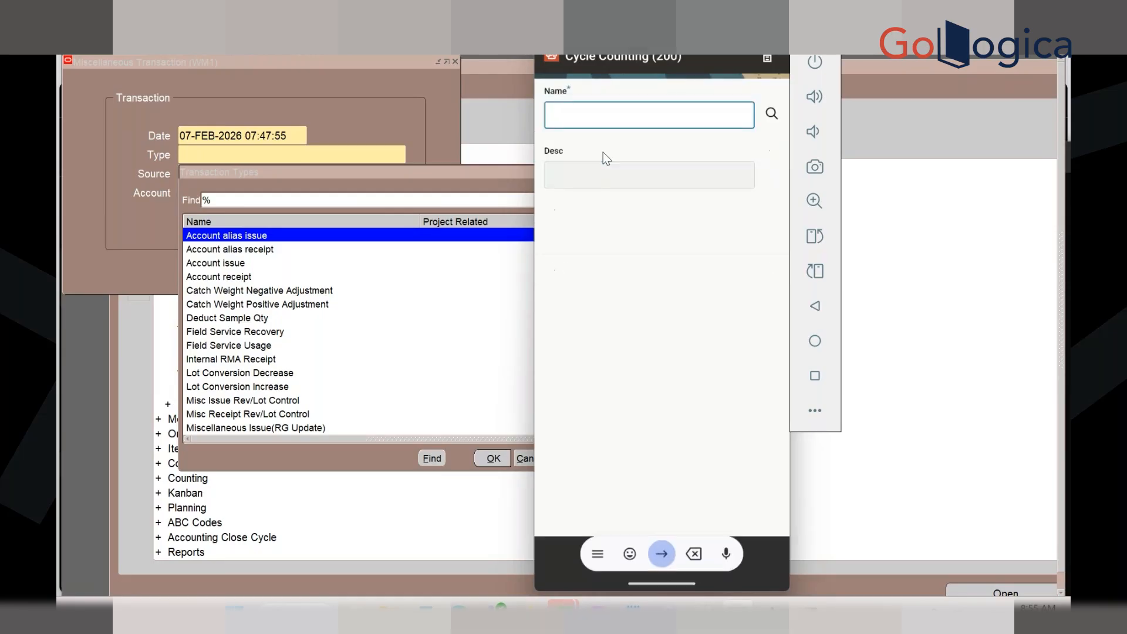
pyautogui.click(771, 114)
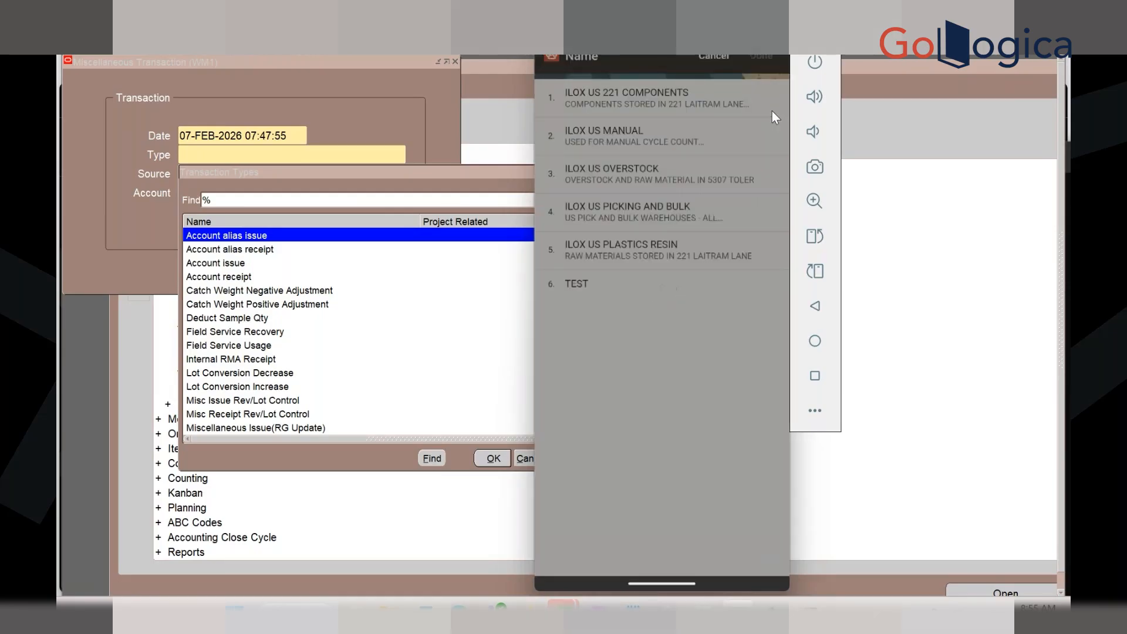
pyautogui.click(648, 146)
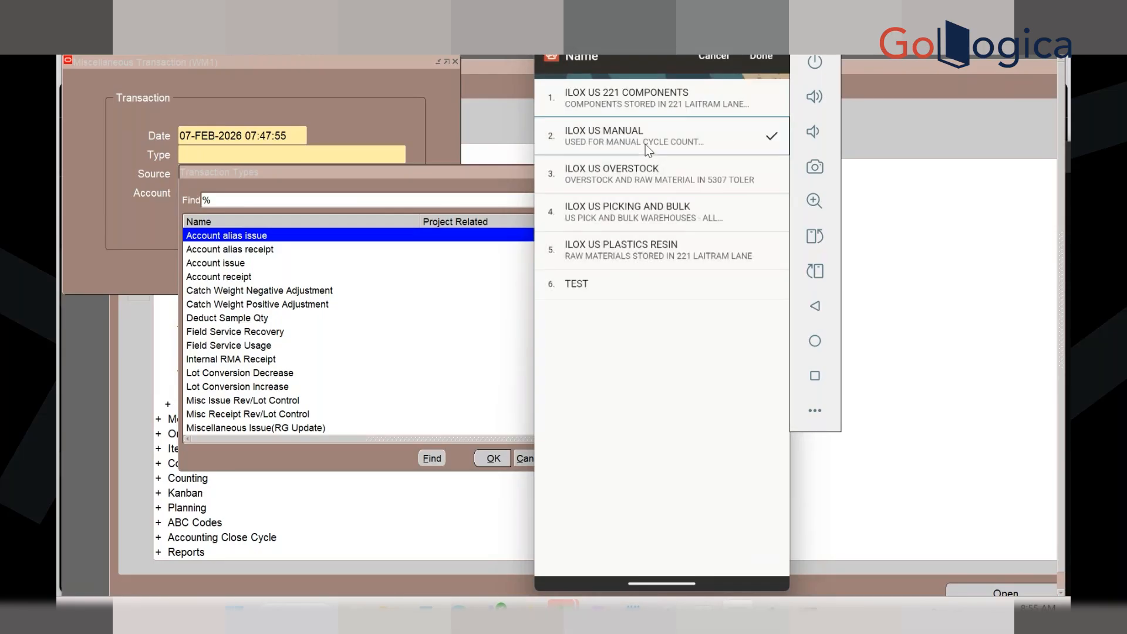
pyautogui.click(756, 56)
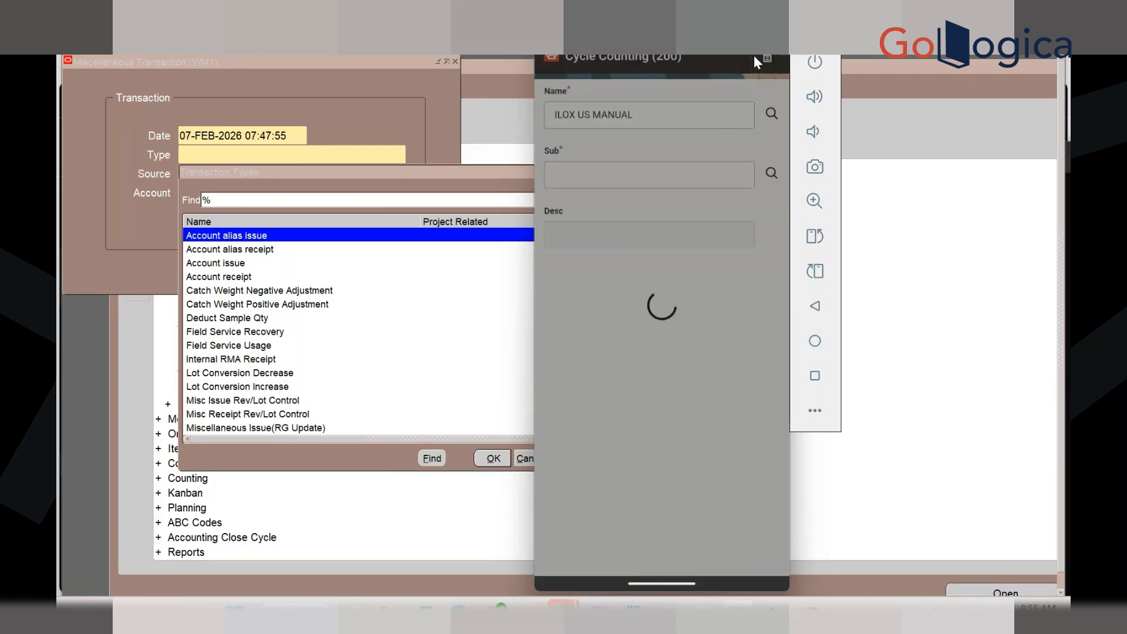
pyautogui.click(771, 174)
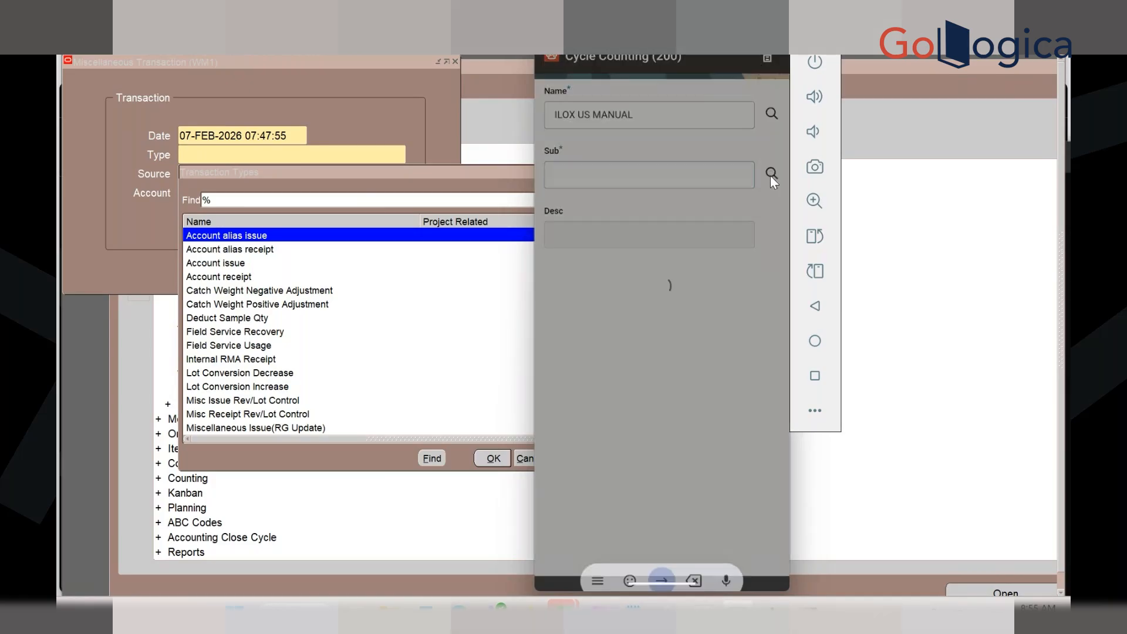
pyautogui.click(642, 184)
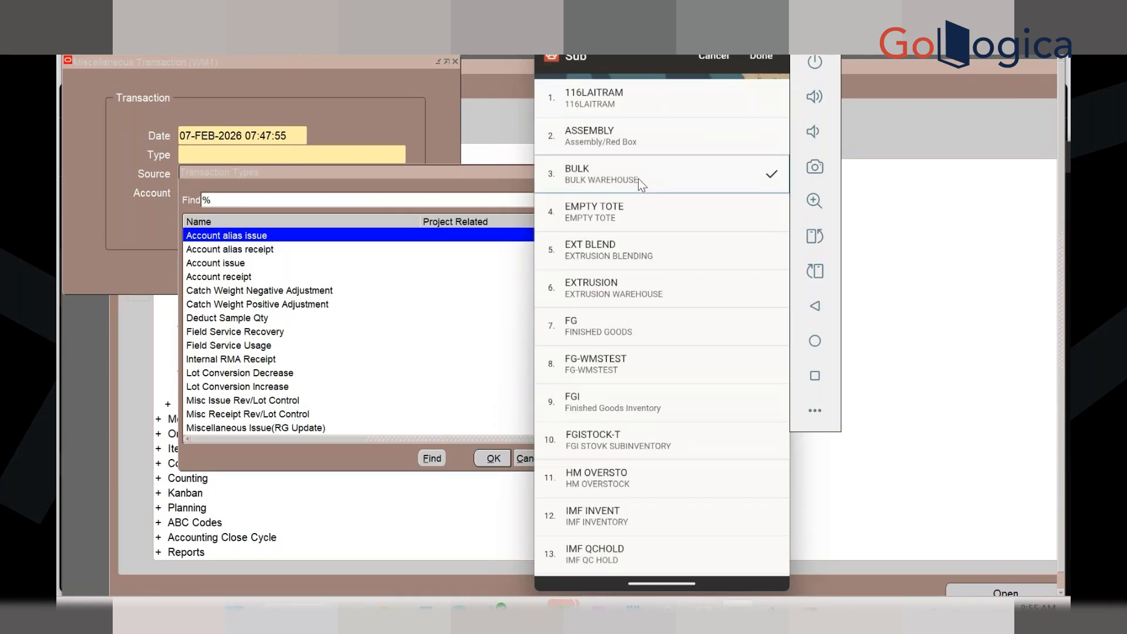
pyautogui.click(759, 57)
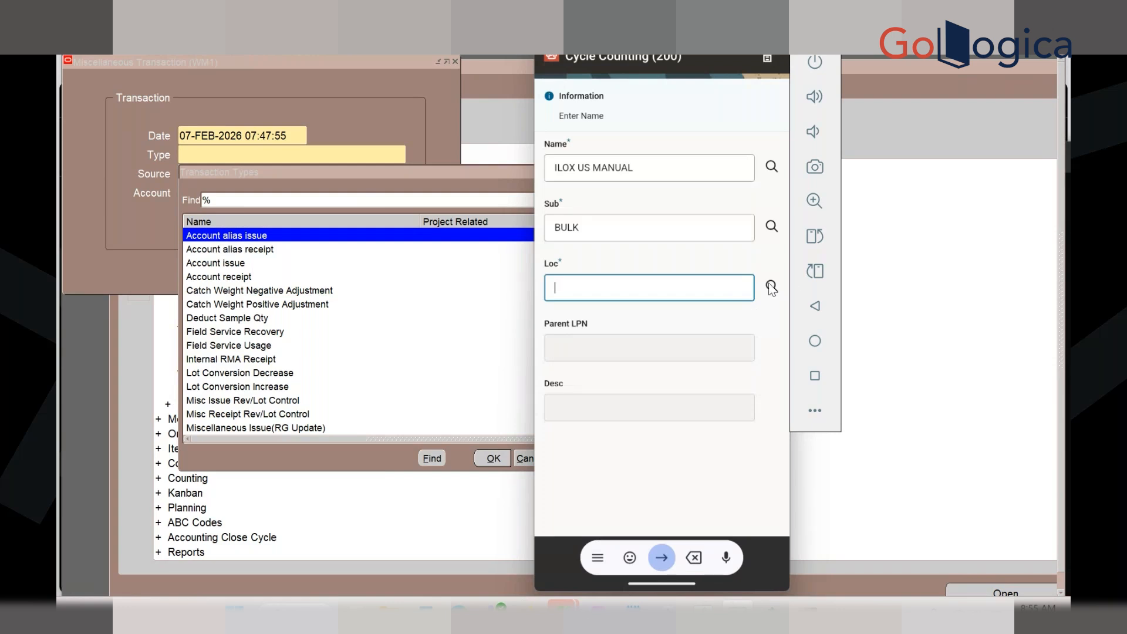
pyautogui.click(770, 285)
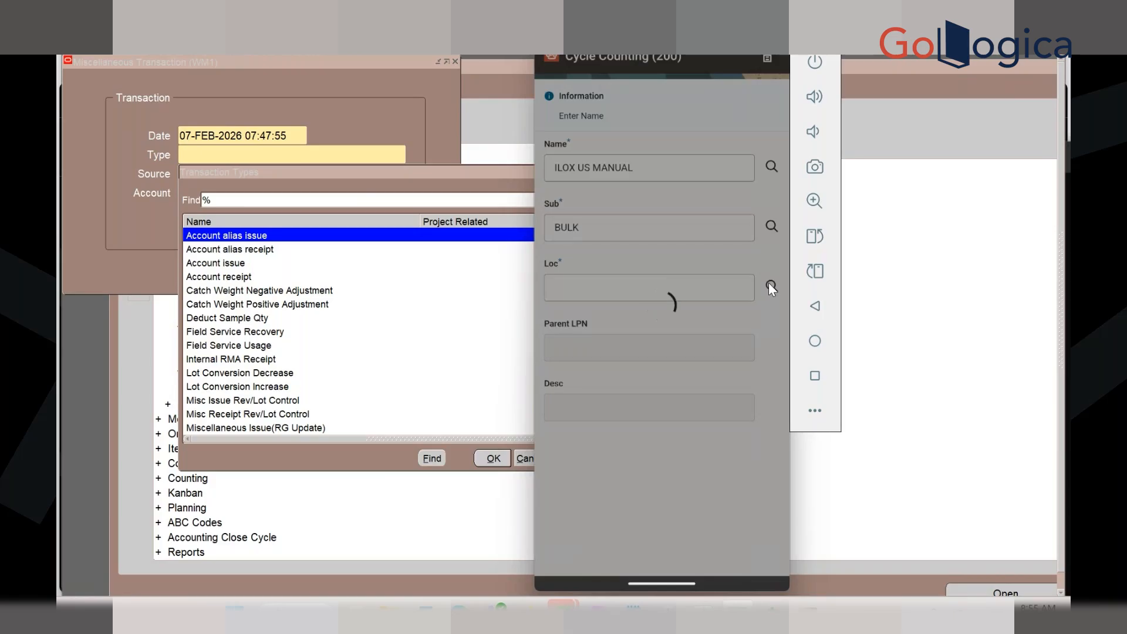
pyautogui.click(626, 99)
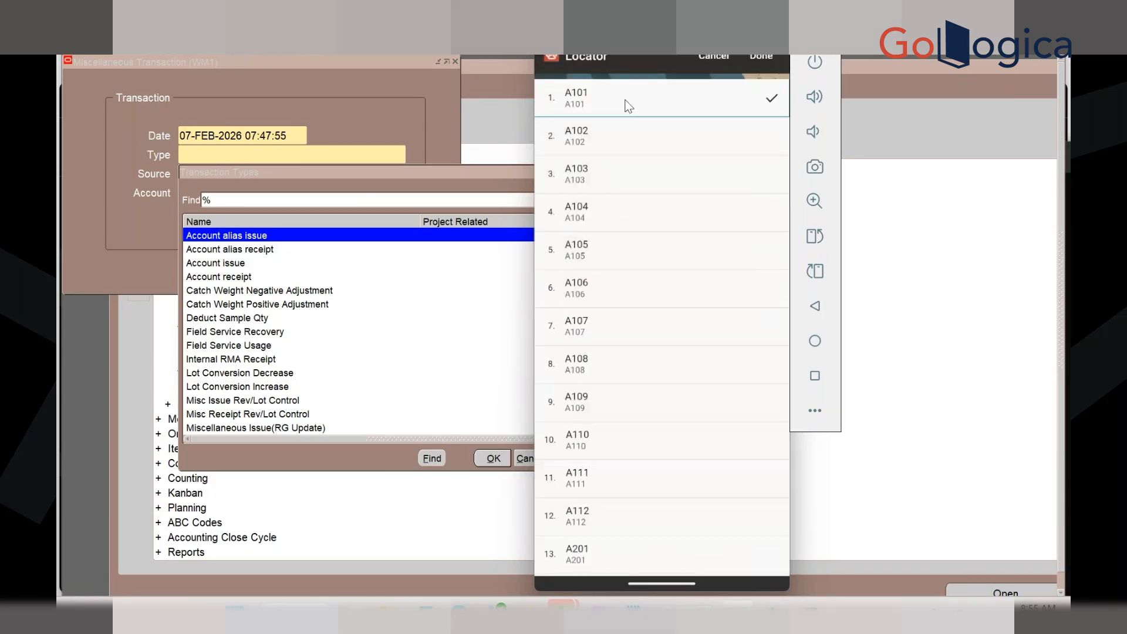
pyautogui.click(769, 57)
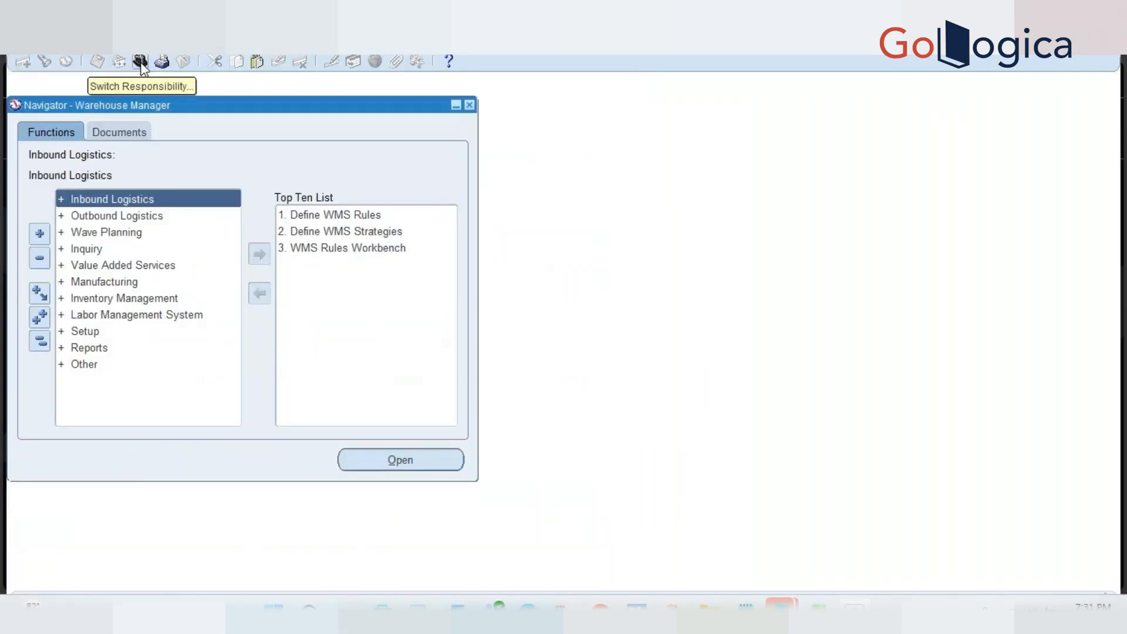
# Expand Setup and launch the Cycle Counts function for organization DGE through the function search
pyautogui.click(71, 335)
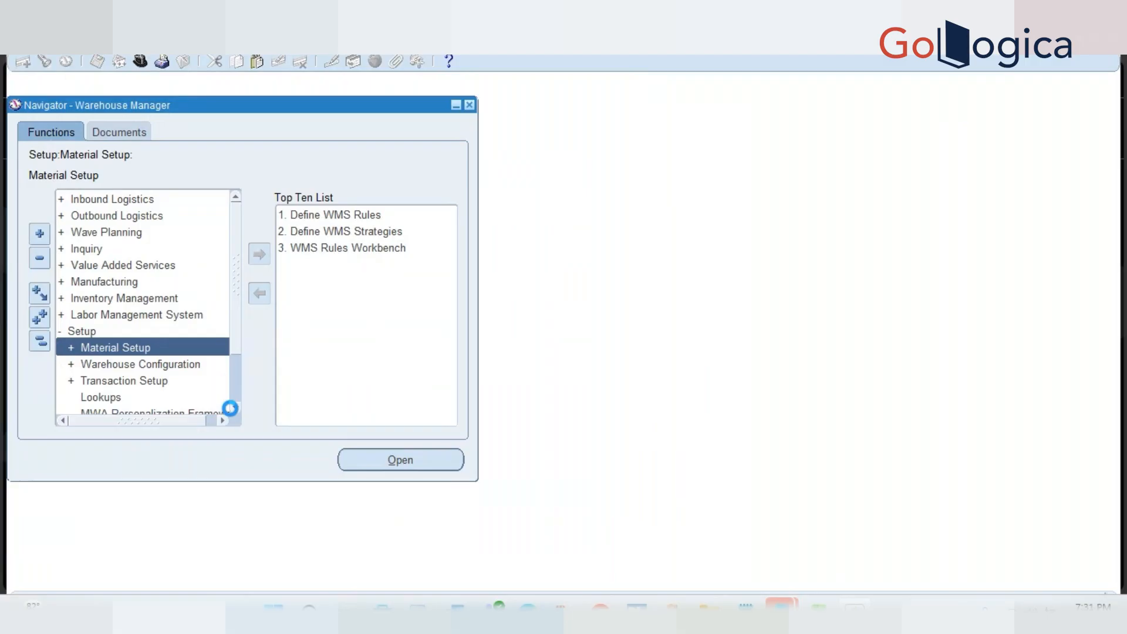
pyautogui.hotkey('ctrl', 'l')
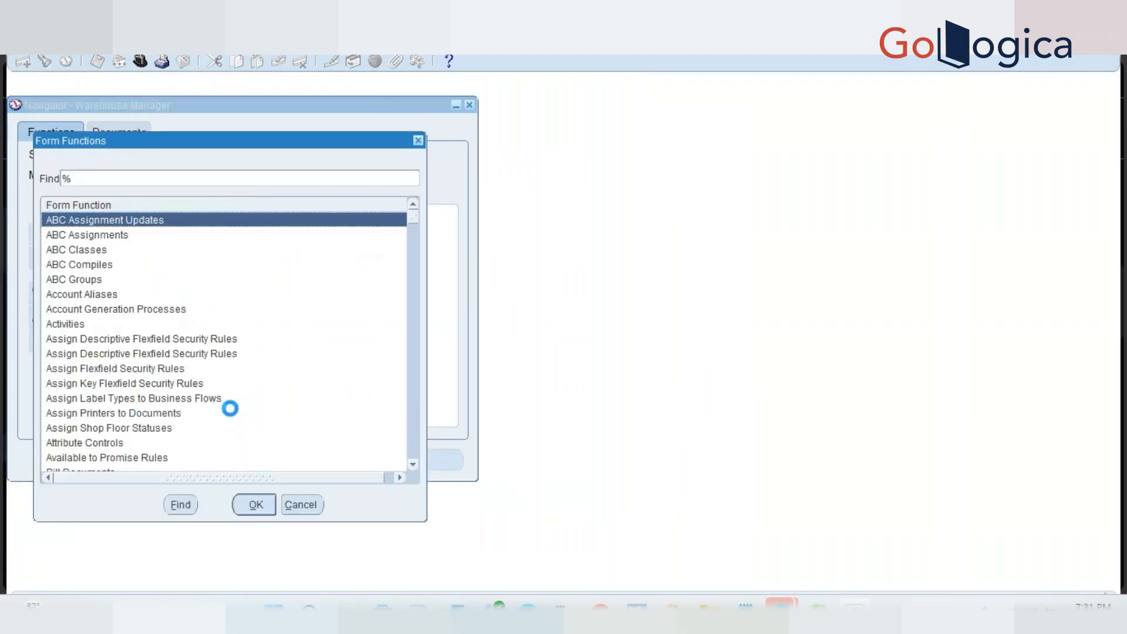
pyautogui.write('de')
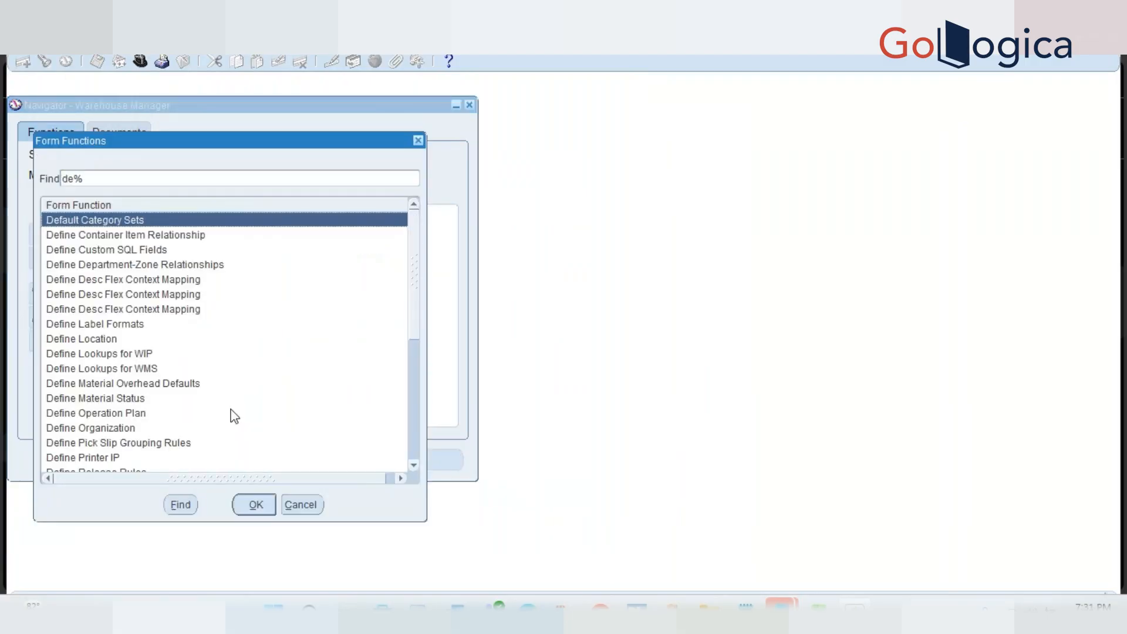
pyautogui.write('f')
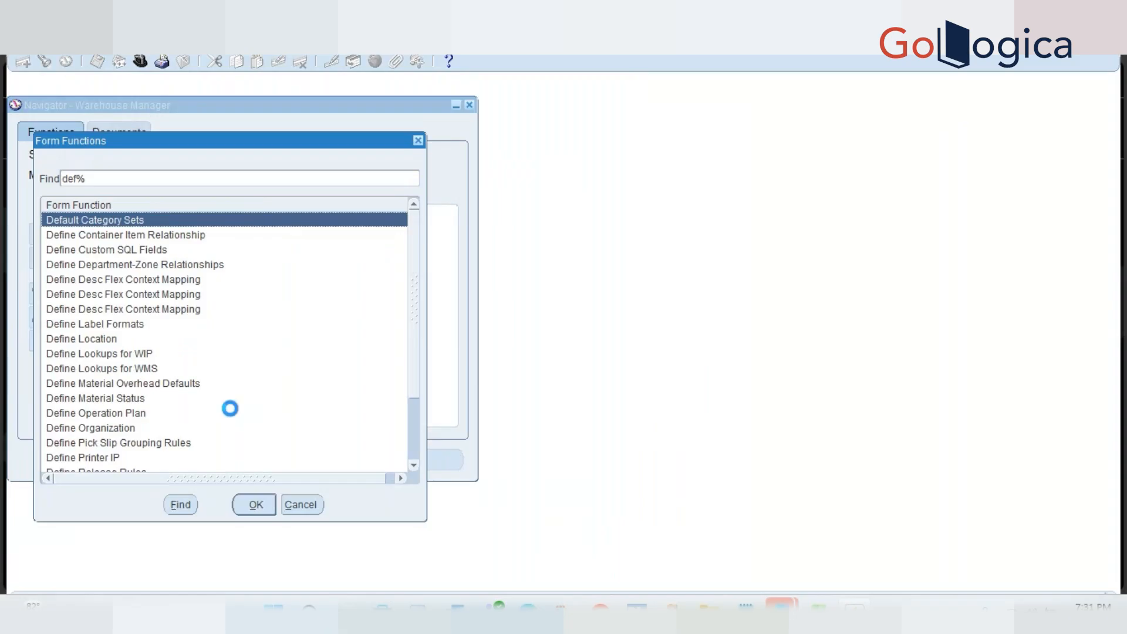
pyautogui.write('ine ')
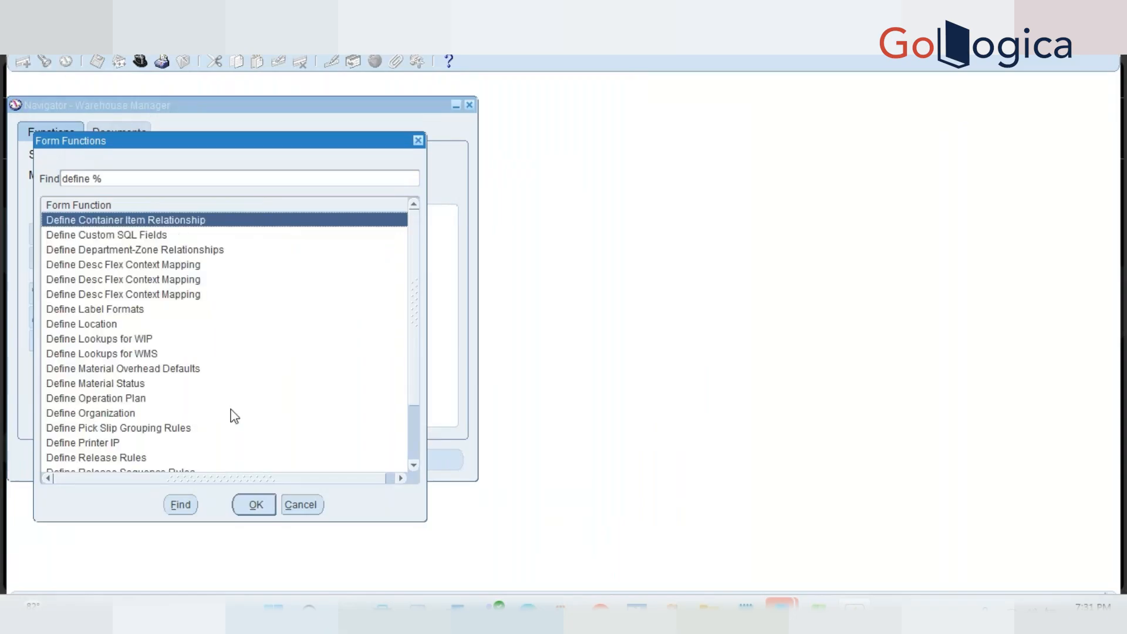
pyautogui.write('c')
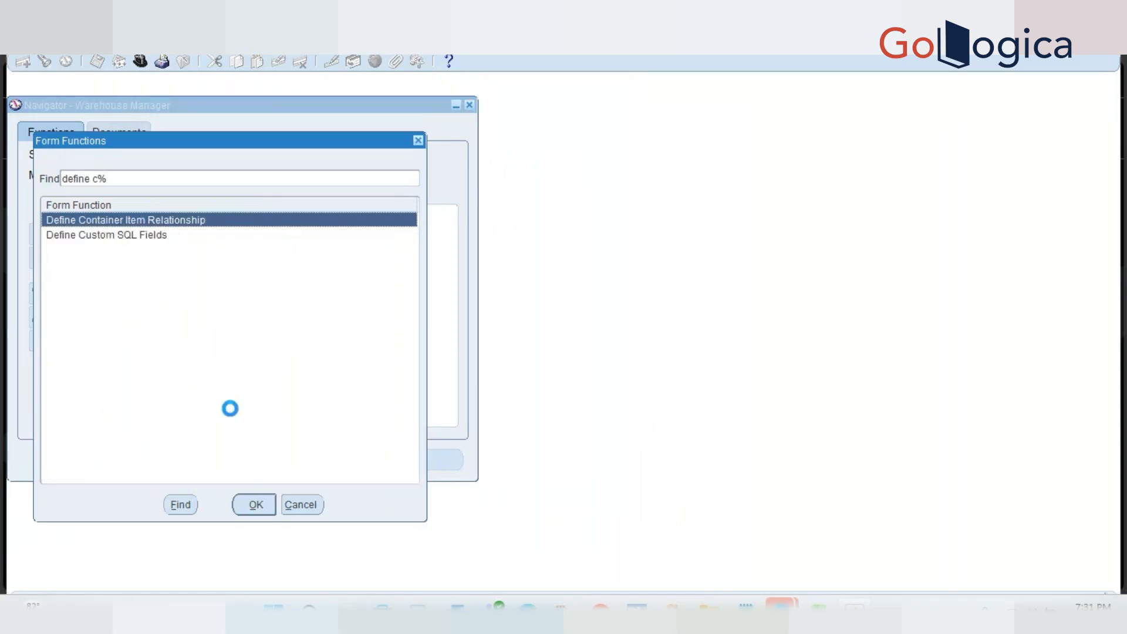
pyautogui.press('BackSpace')
pyautogui.press('BackSpace')
pyautogui.press('BackSpace')
pyautogui.press('BackSpace')
pyautogui.press('BackSpace')
pyautogui.press('BackSpace')
pyautogui.press('BackSpace')
pyautogui.press('BackSpace')
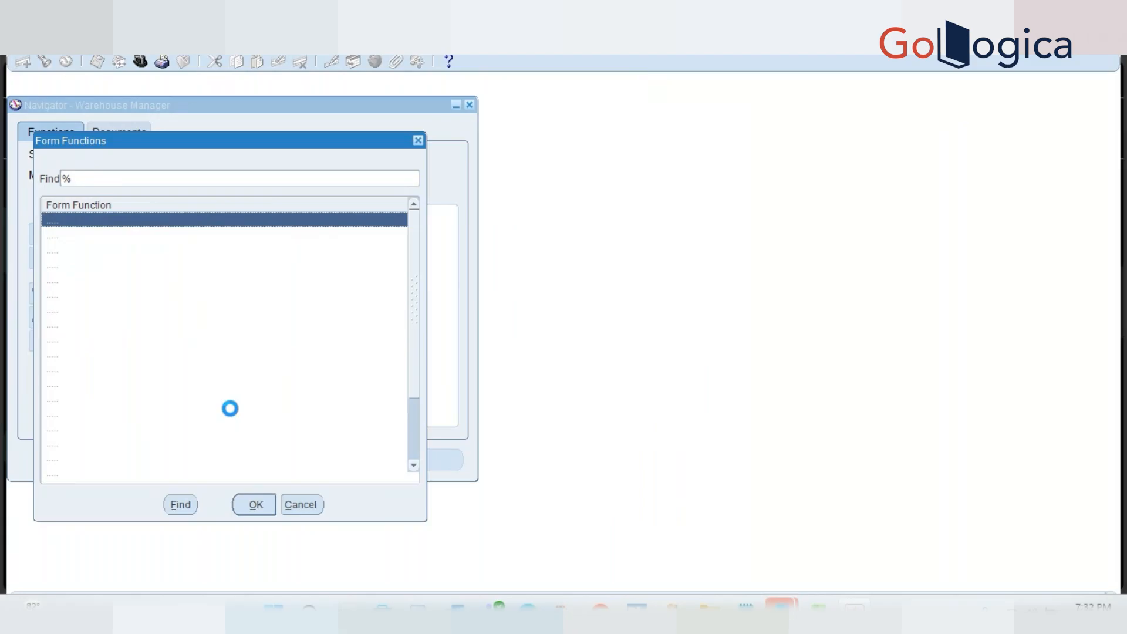
pyautogui.write('customer item')
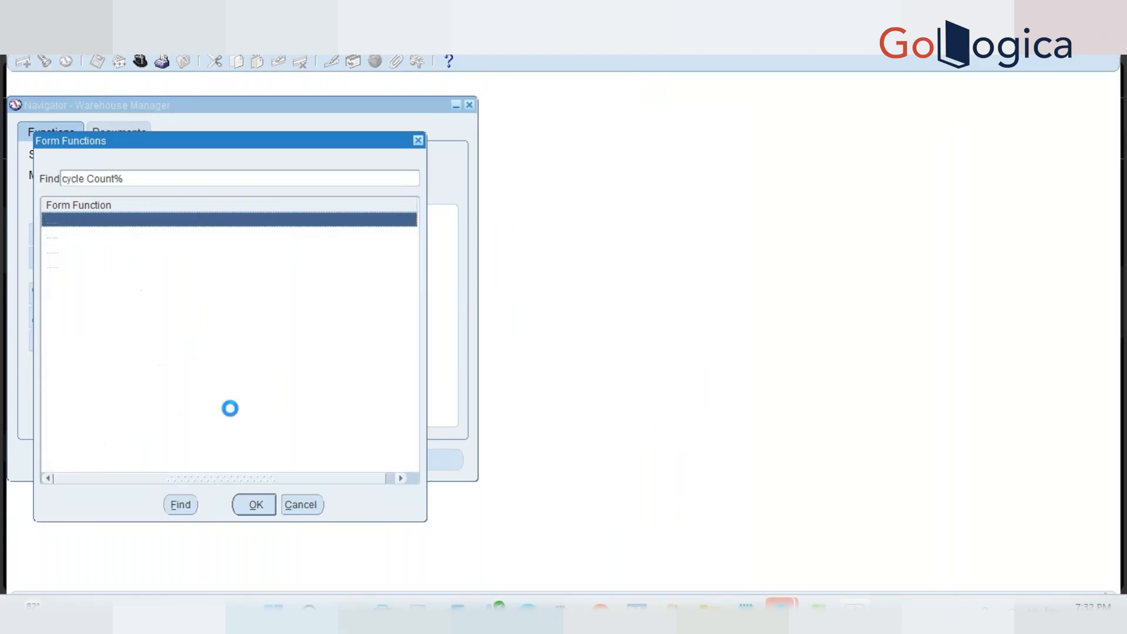
pyautogui.press('Down')
pyautogui.press('Down')
pyautogui.press('Return')
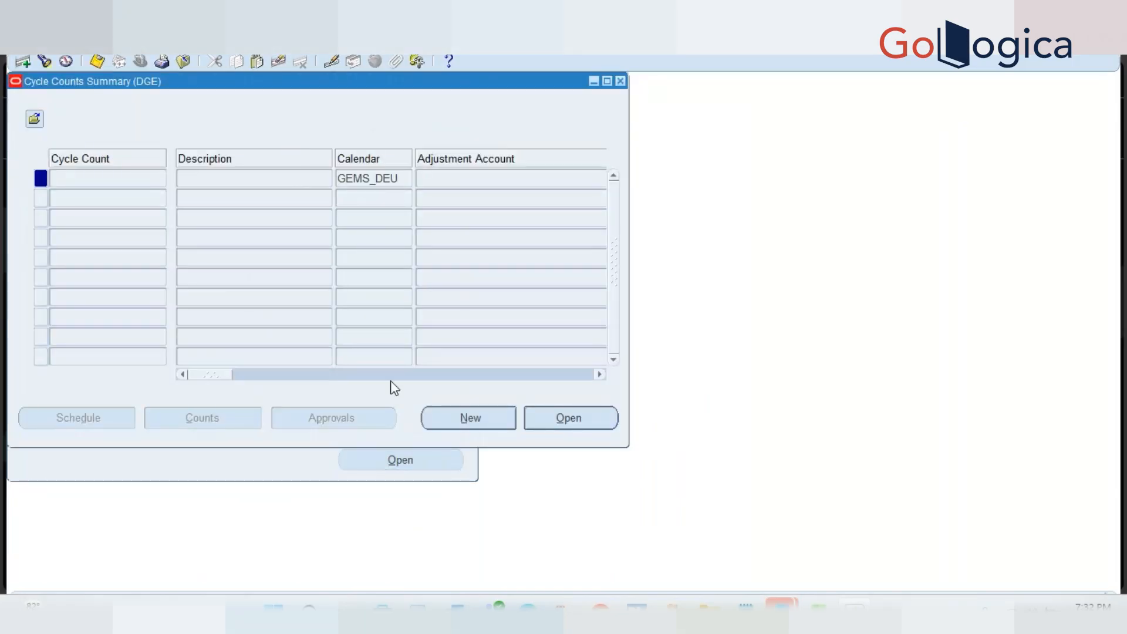
# Query cycle count ELD WK04 CC, then cancel the query and close the definition form
pyautogui.click(558, 420)
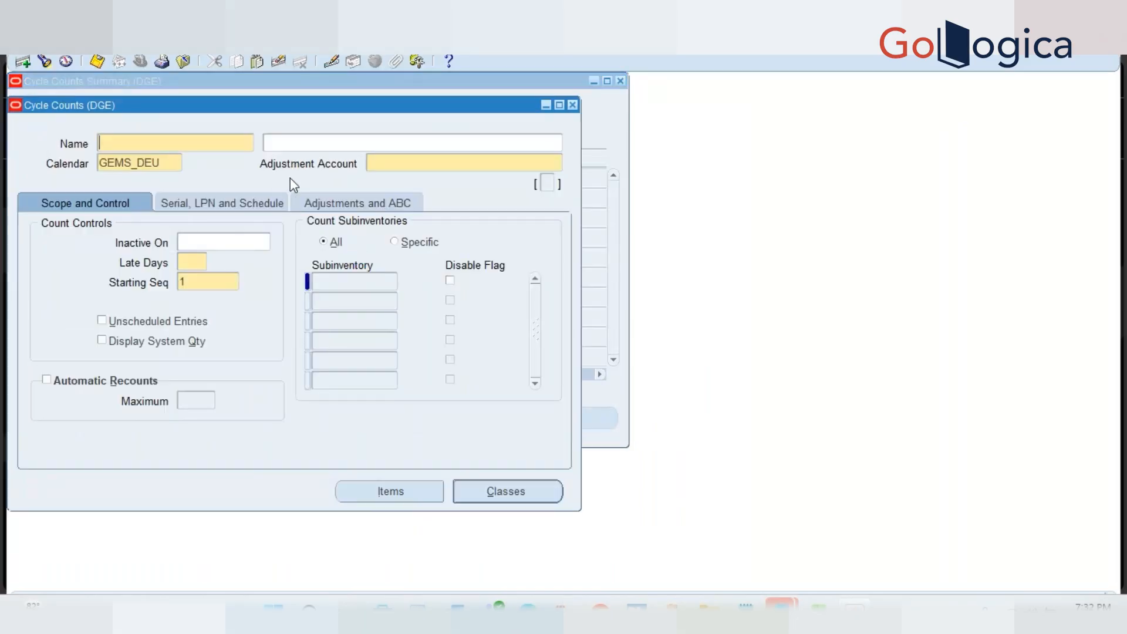
pyautogui.press('F11')
pyautogui.write('ELD WK04 CC')
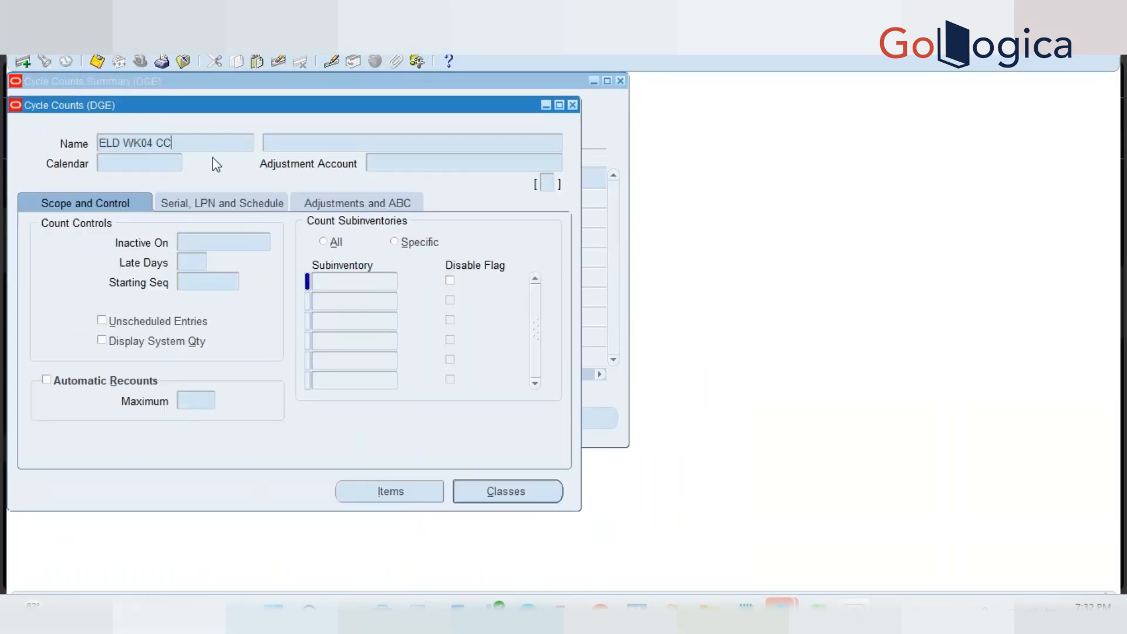
pyautogui.tripleClick(221, 138)
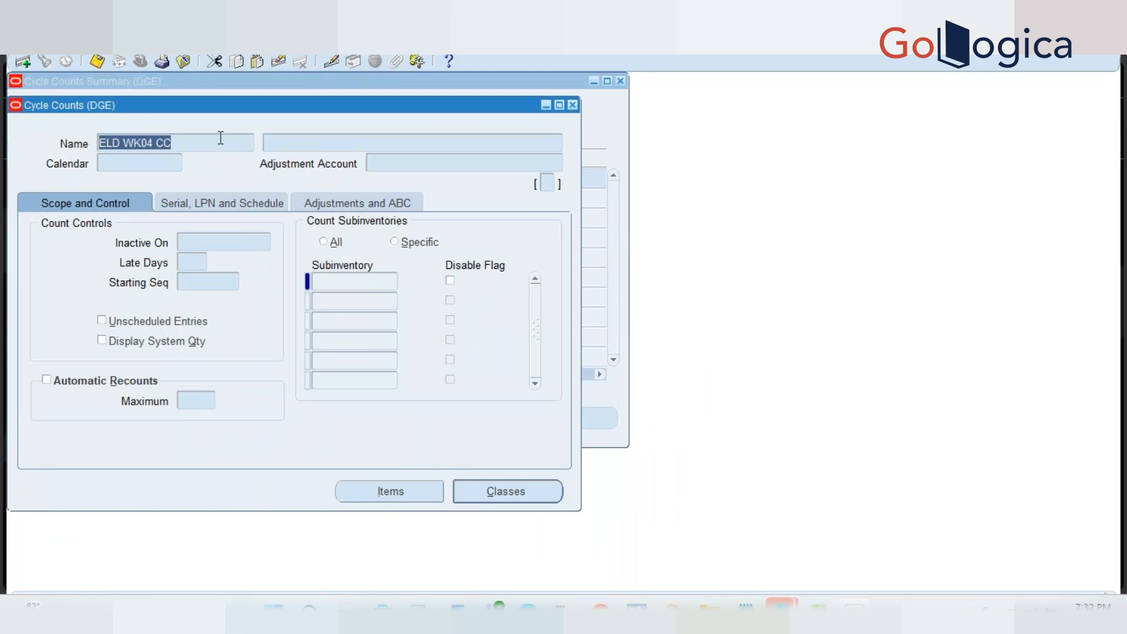
pyautogui.hotkey('ctrl', 'F11')
pyautogui.press('F4')
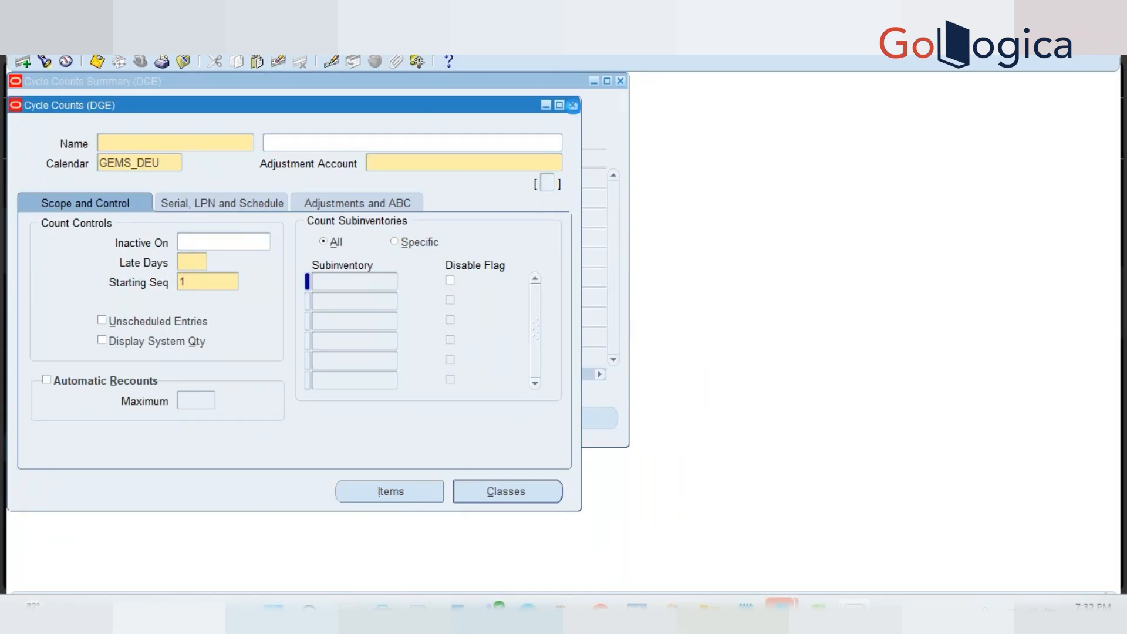
pyautogui.click(573, 105)
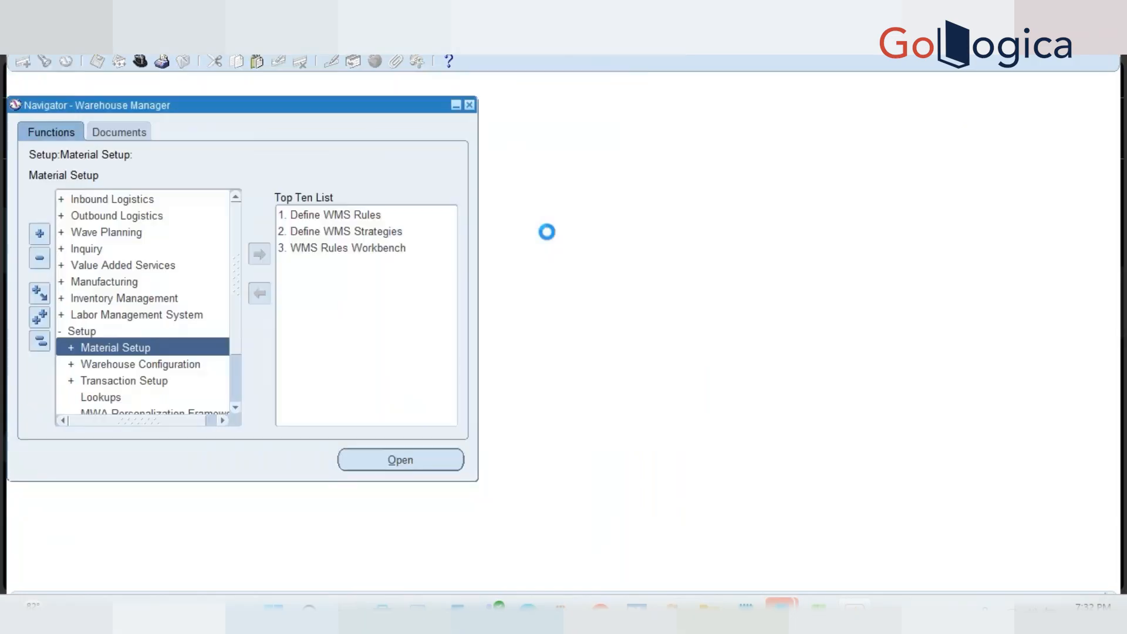
# Switch to the EL organization using Change Organization
pyautogui.hotkey('ctrl', 'l')
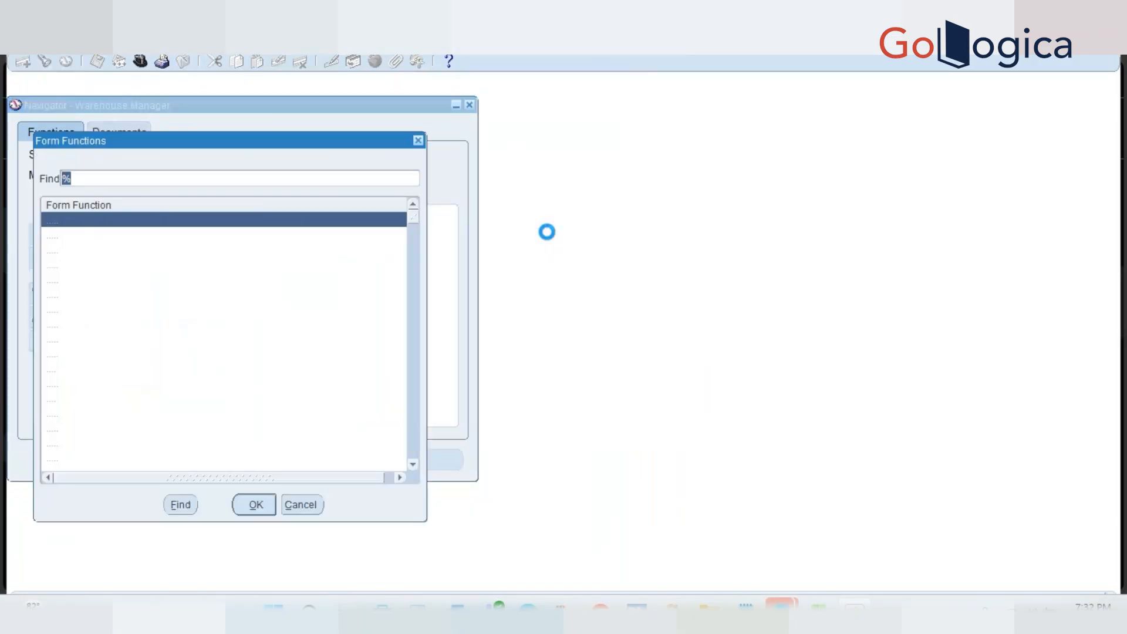
pyautogui.write('change Organization -')
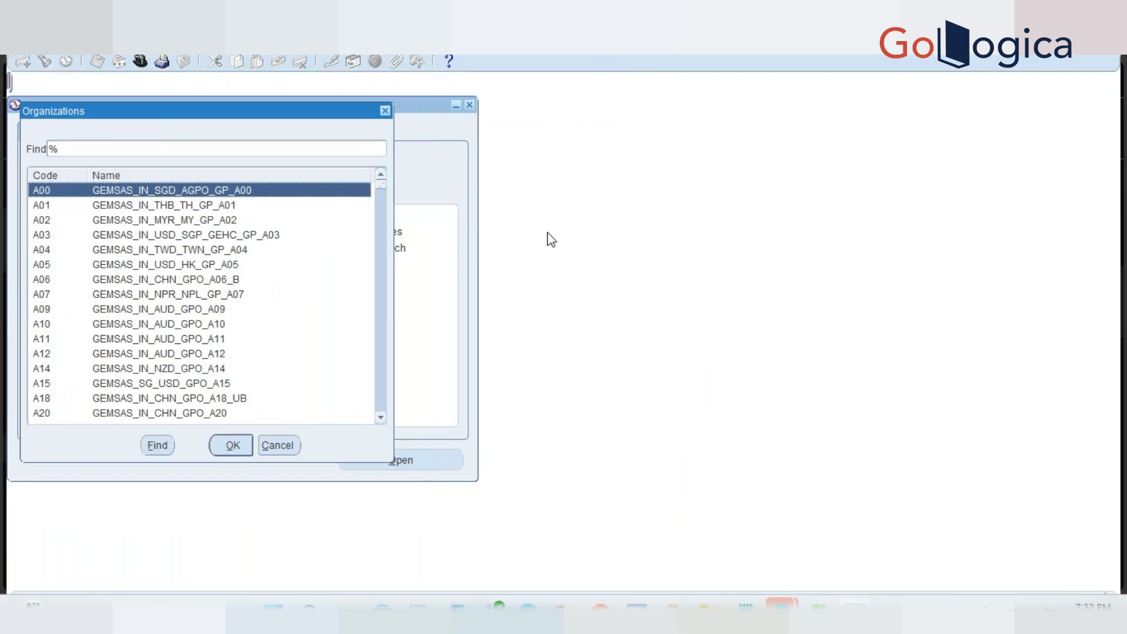
pyautogui.write('el')
pyautogui.press('Return')
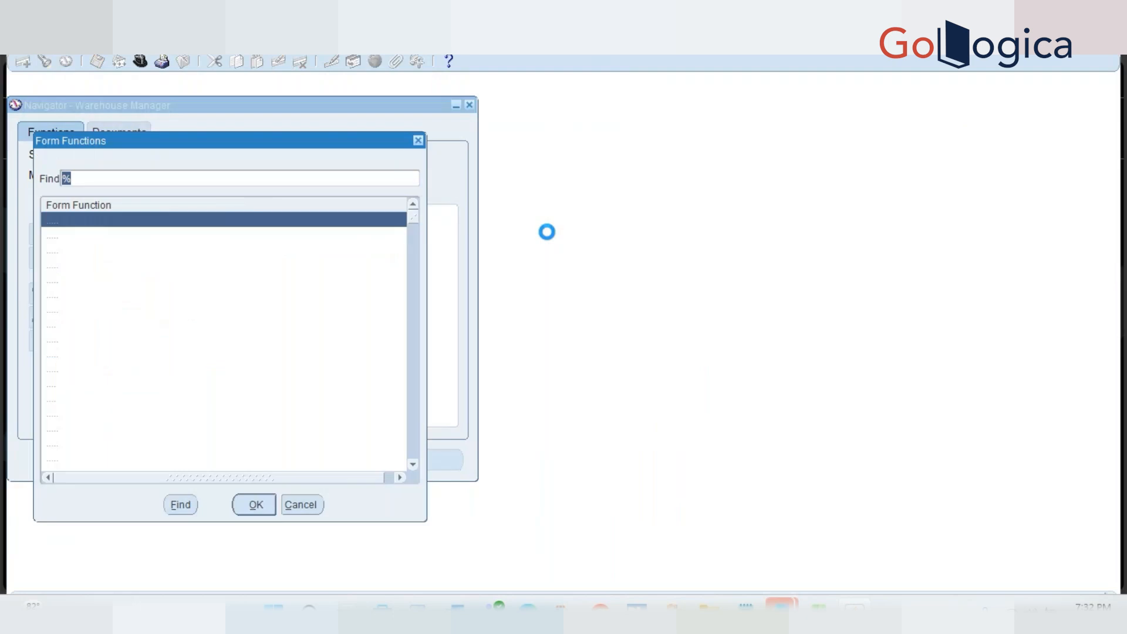
# Launch the Cycle Counts function for organization ELD
pyautogui.write('cycle Count')
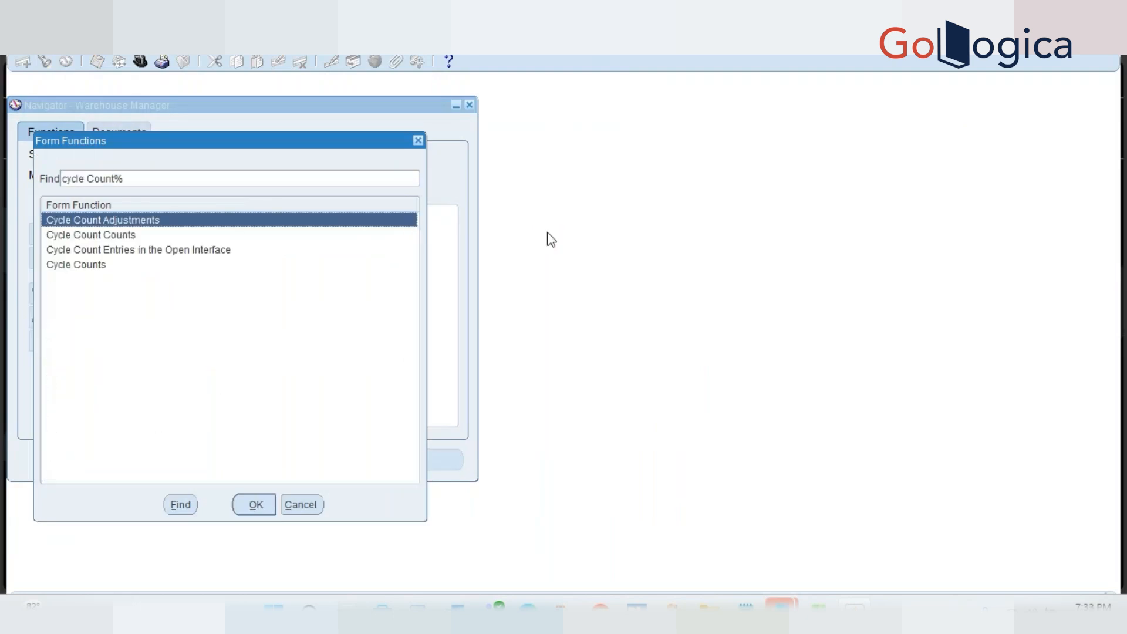
pyautogui.press('Down')
pyautogui.press('Down')
pyautogui.press('Down')
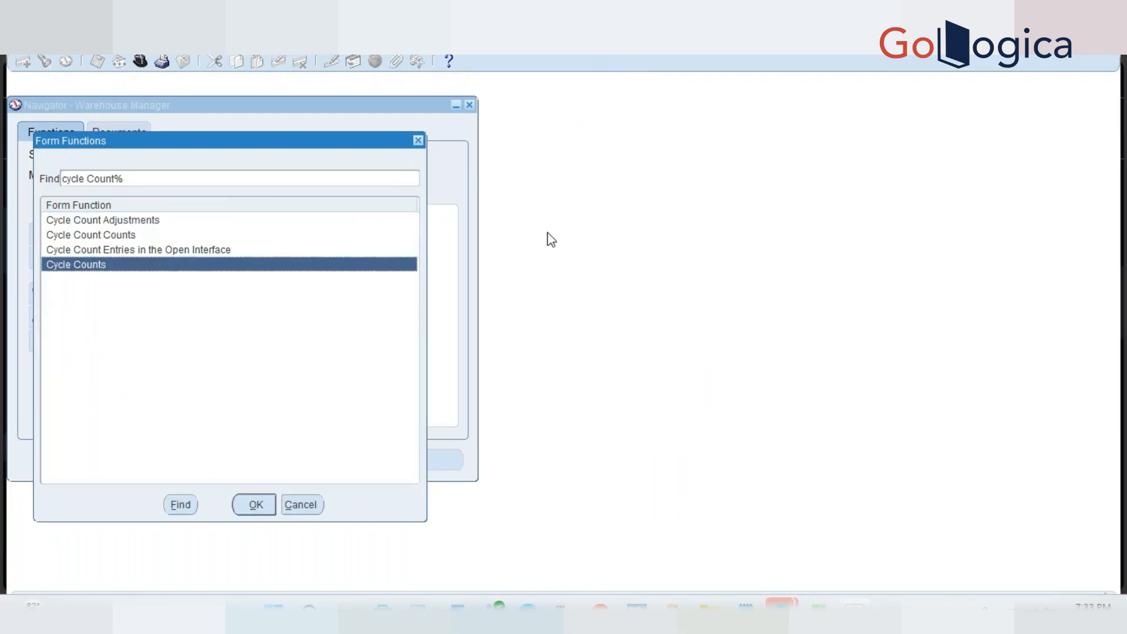
pyautogui.press('Return')
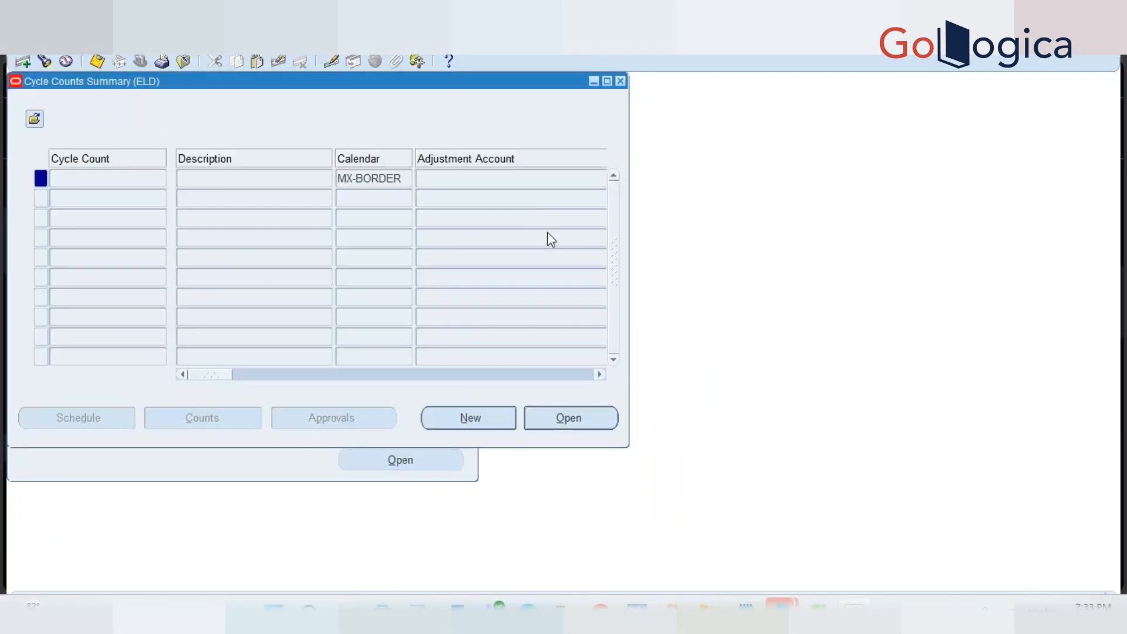
# Query cycle count ELD WK04 CC and open its details
pyautogui.press('F11')
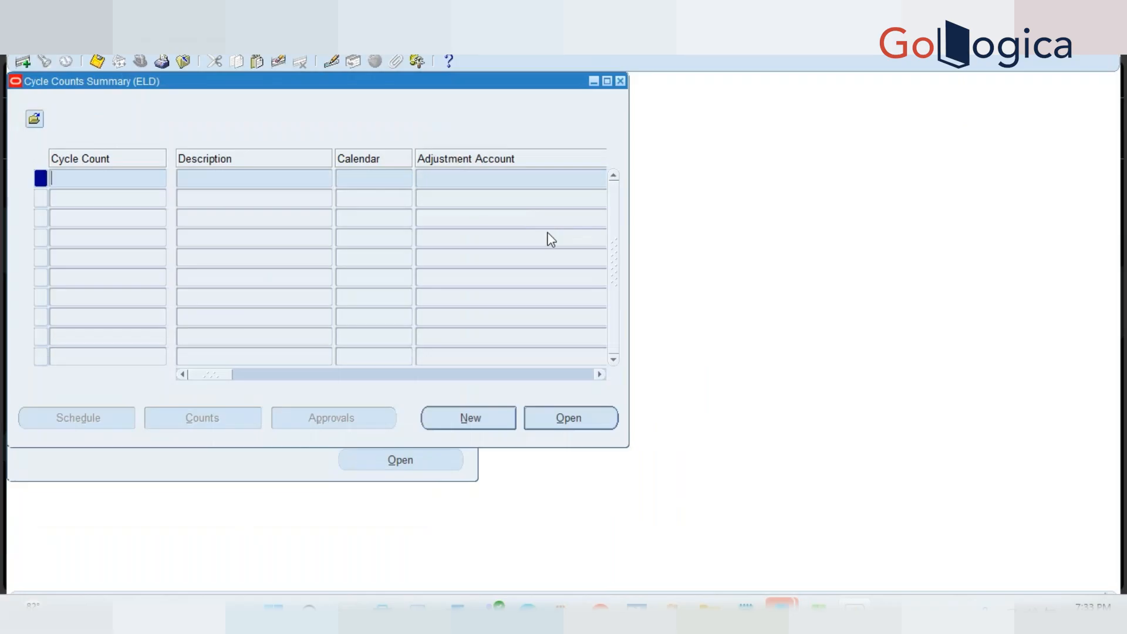
pyautogui.write('ELD WK04 CC')
pyautogui.hotkey('ctrl', 'F11')
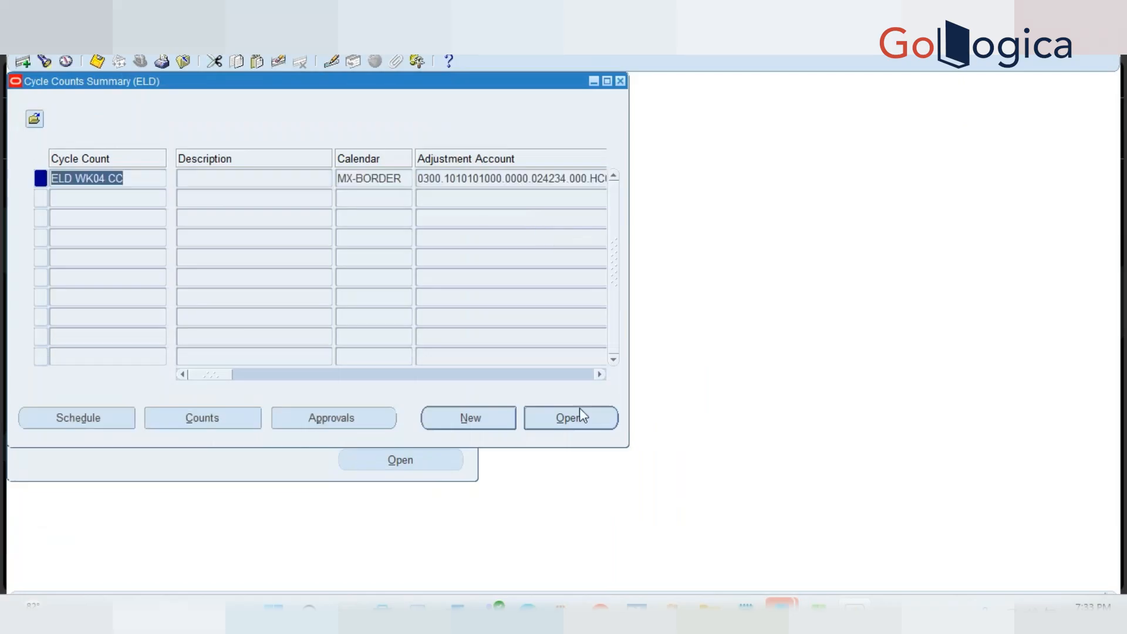
pyautogui.click(578, 418)
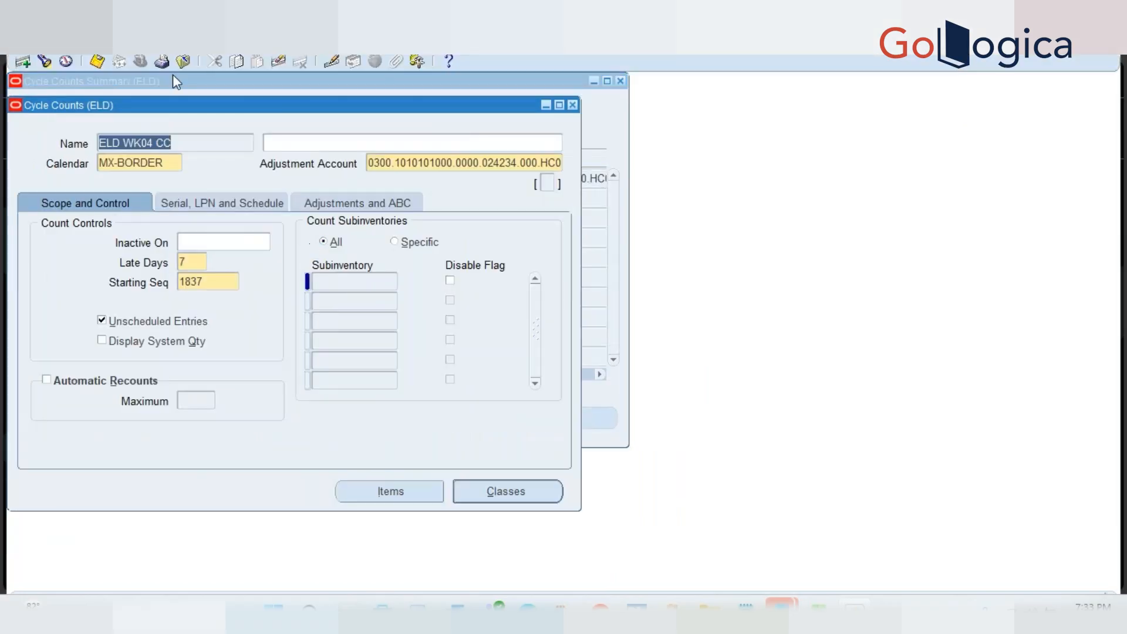
# Submit the Cycle Count Listing Report for ELD WK04 CC and bring up the requests list
pyautogui.click(138, 43)
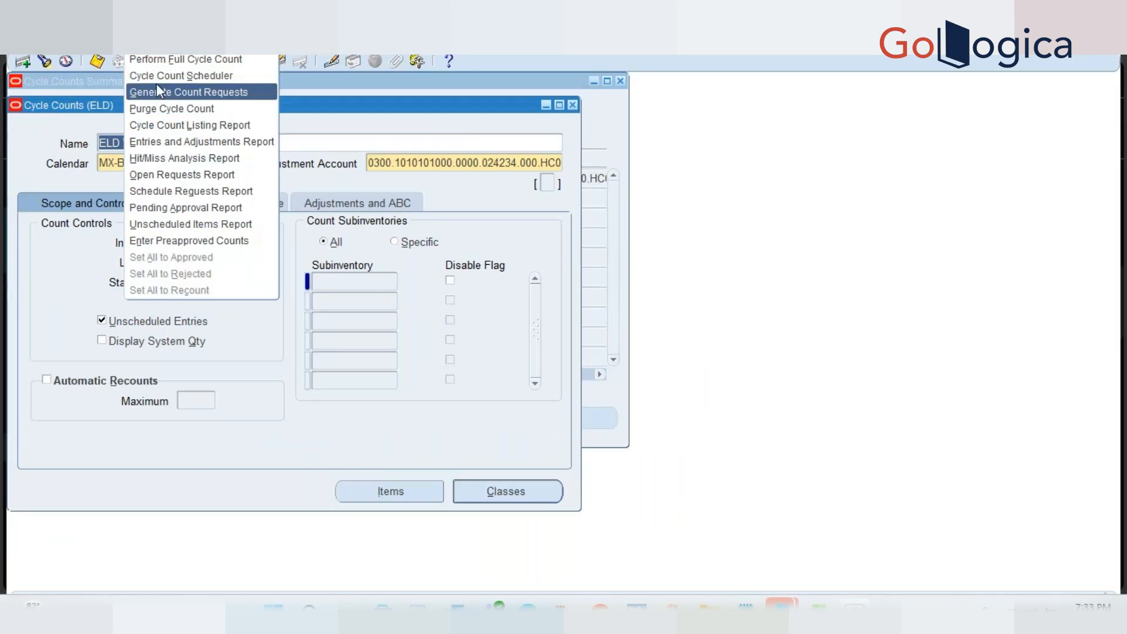
pyautogui.click(192, 125)
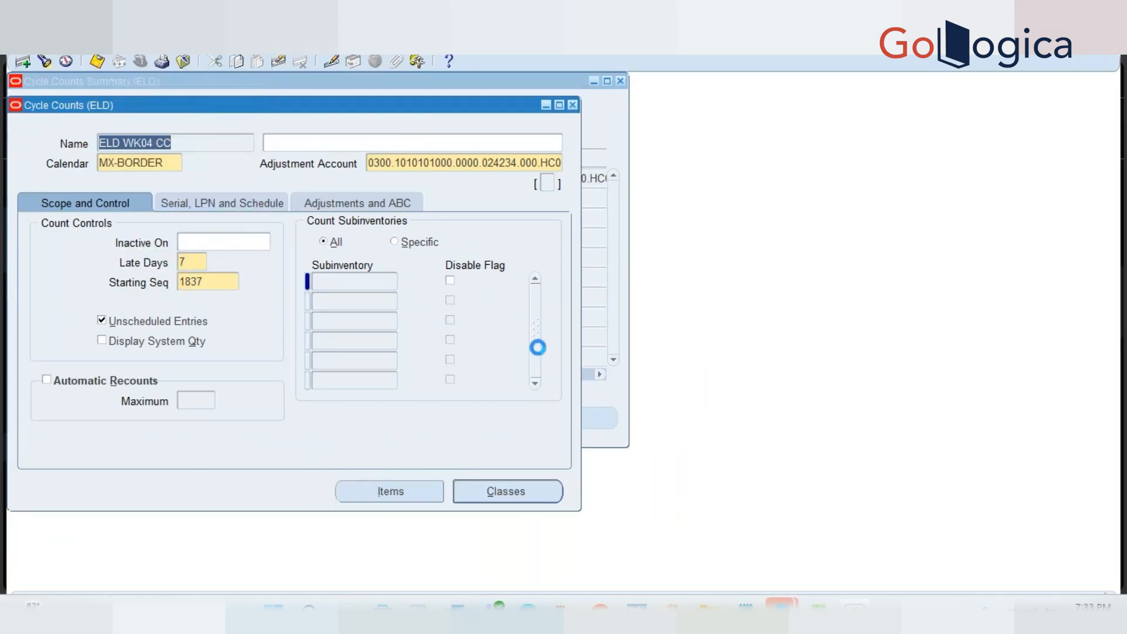
pyautogui.click(608, 530)
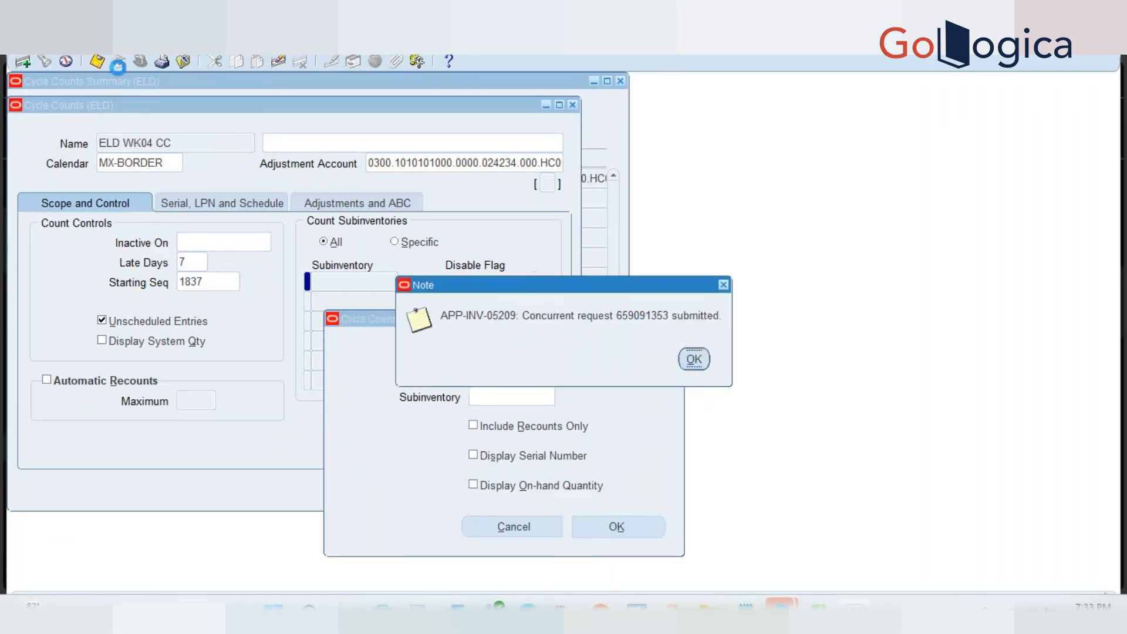
pyautogui.press('Return')
pyautogui.click(69, 44)
pyautogui.click(85, 246)
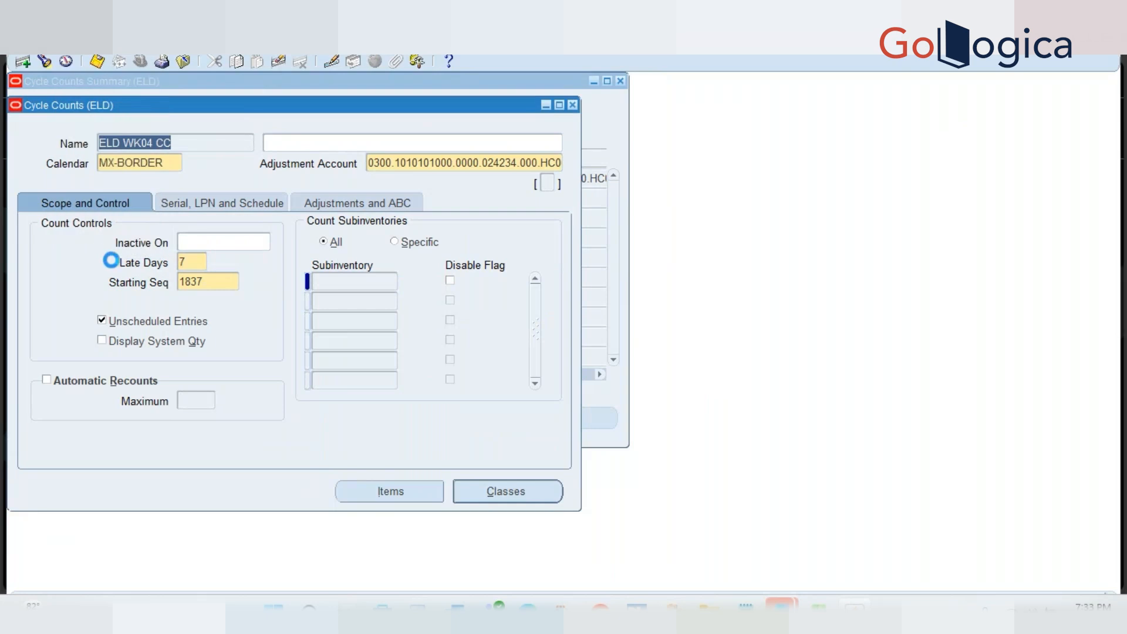
# Find recent requests and view the listing report output, which shows no data
pyautogui.click(503, 474)
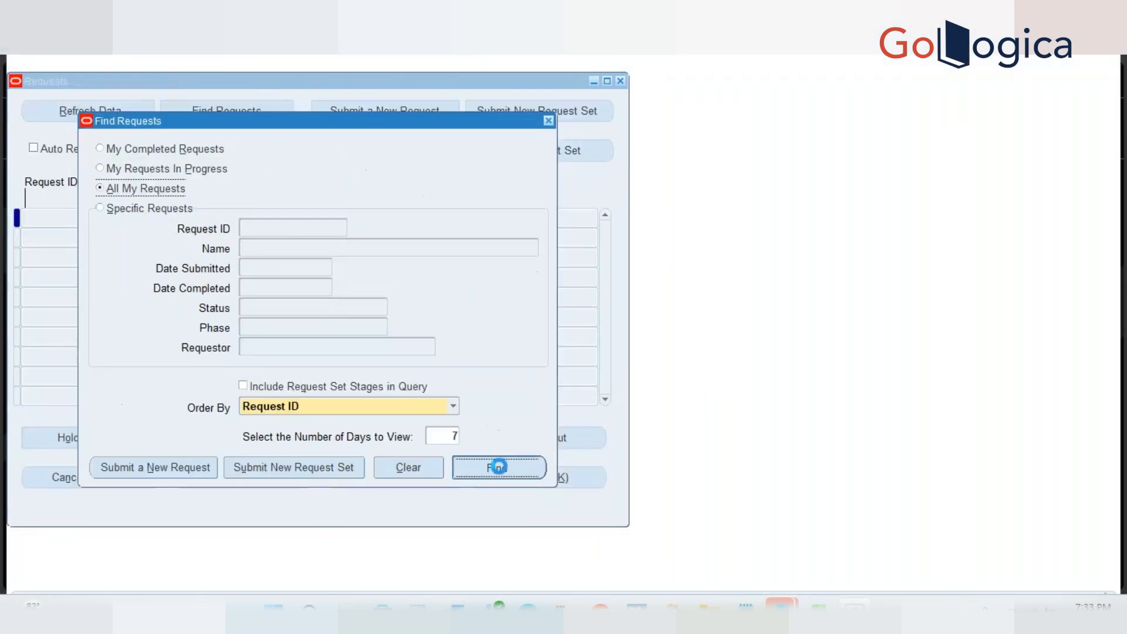
pyautogui.click(514, 438)
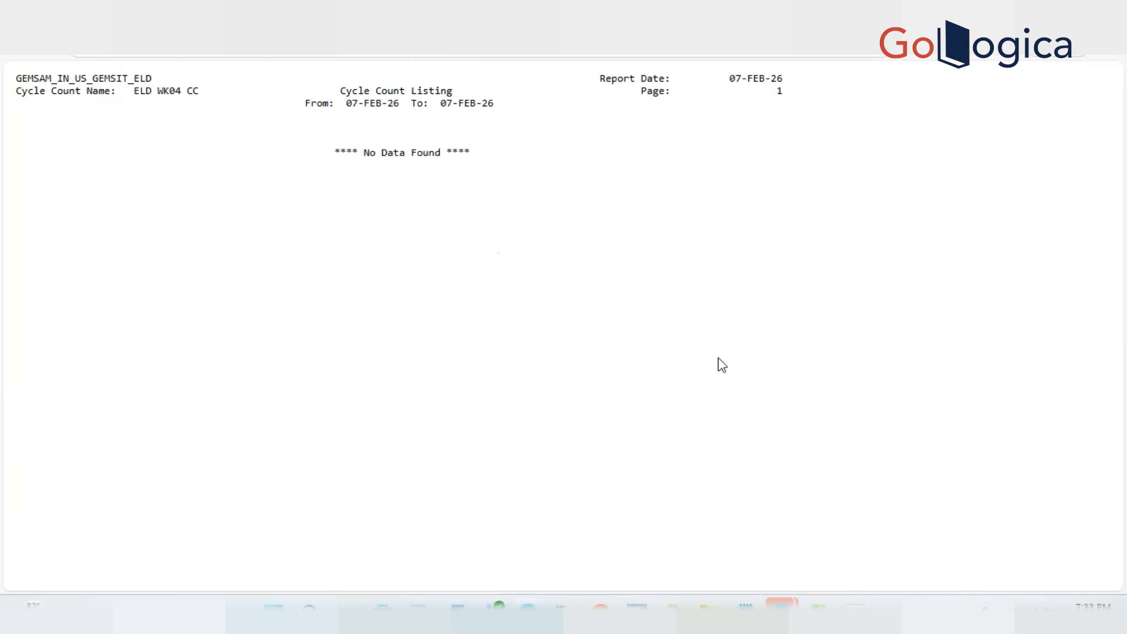
pyautogui.hotkey('alt', 'Tab')
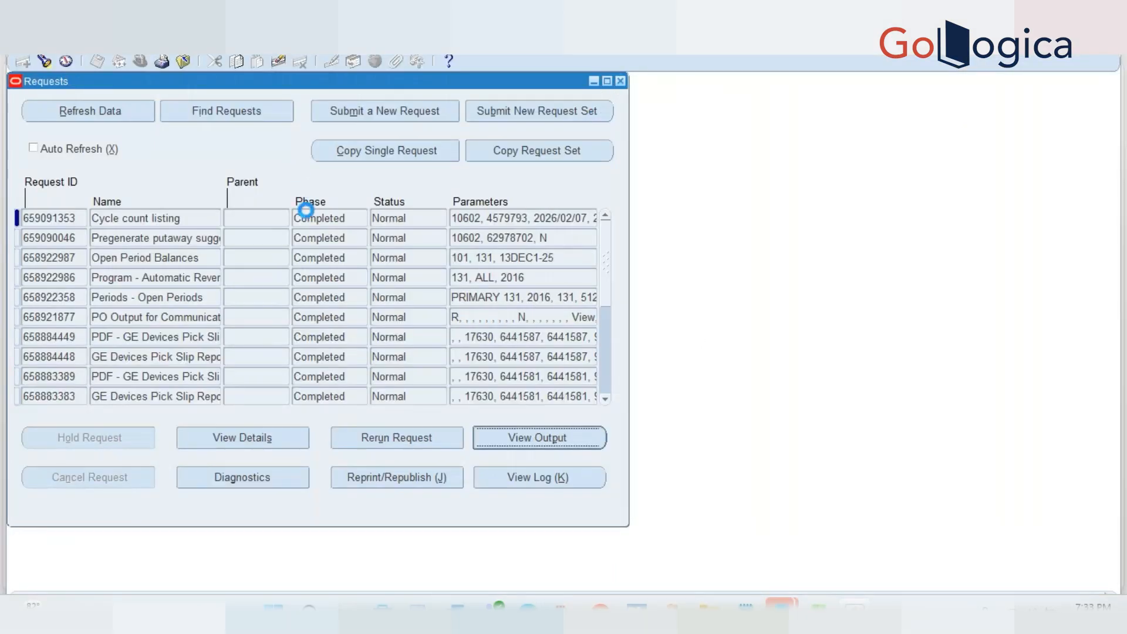
# Submit the Cycle Count Scheduler for ELD WK04 CC and search the submitted requests
pyautogui.click(136, 44)
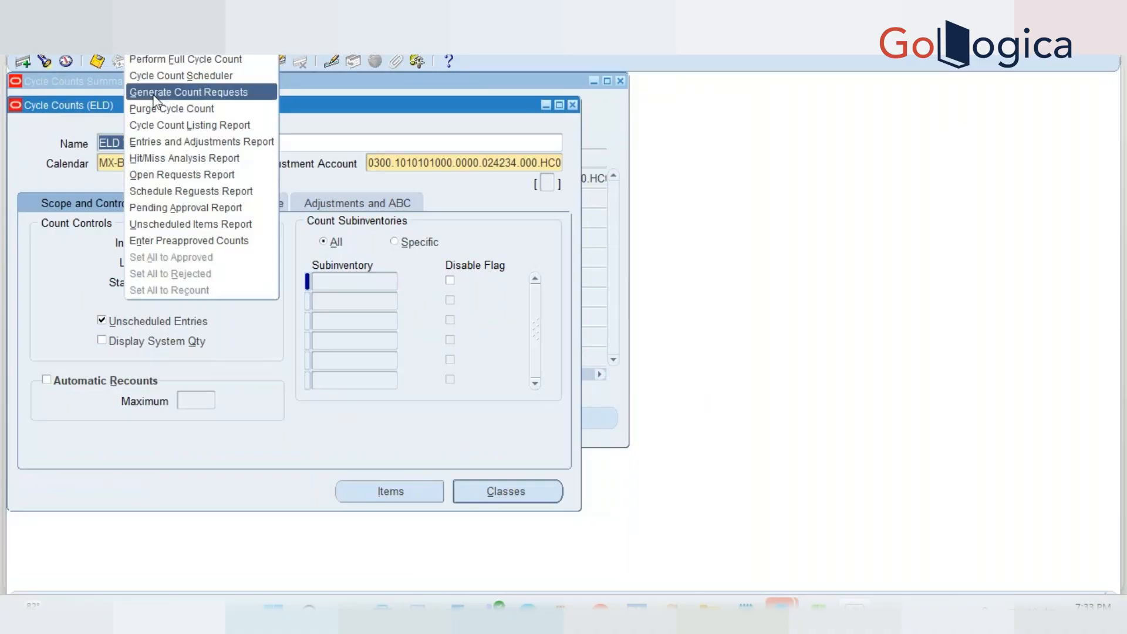
pyautogui.click(196, 74)
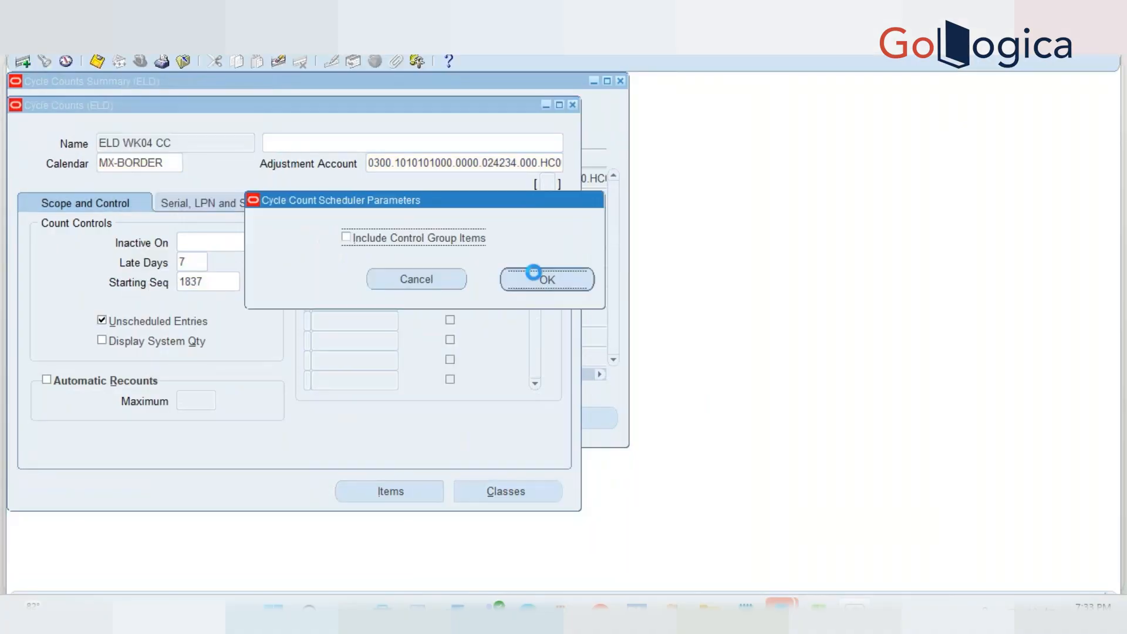
pyautogui.press('Return')
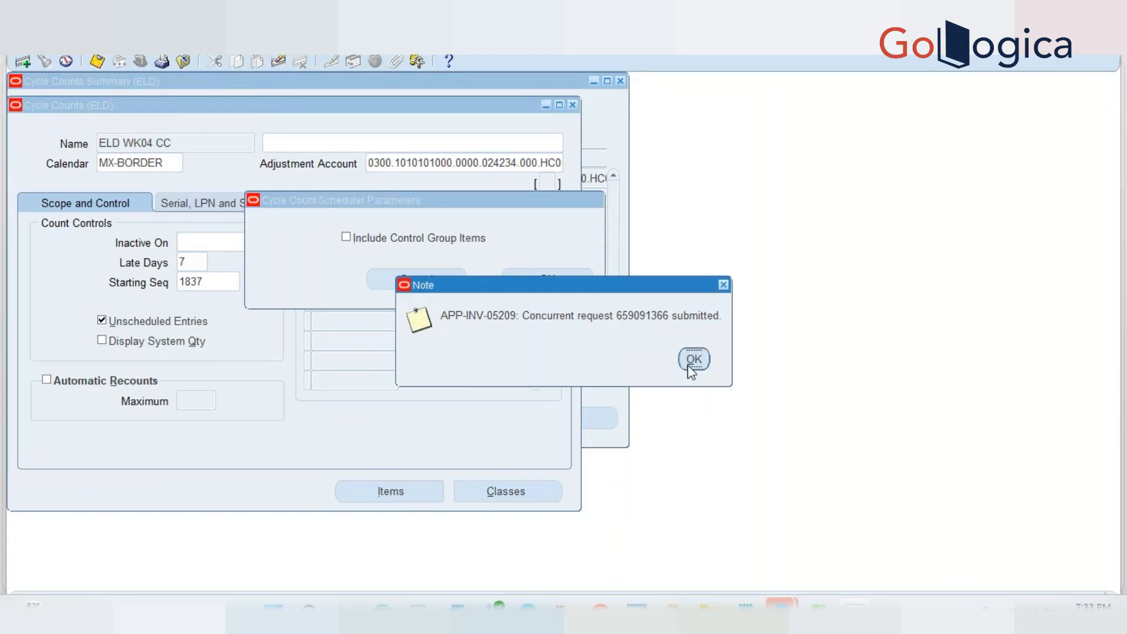
pyautogui.click(693, 359)
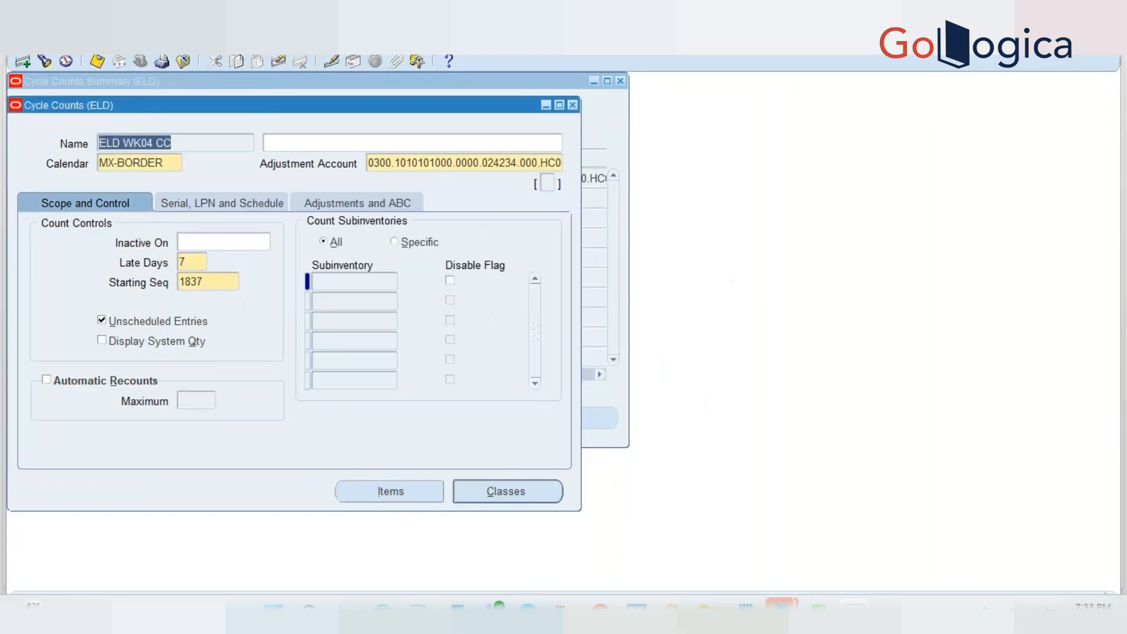
pyautogui.click(68, 45)
pyautogui.click(101, 249)
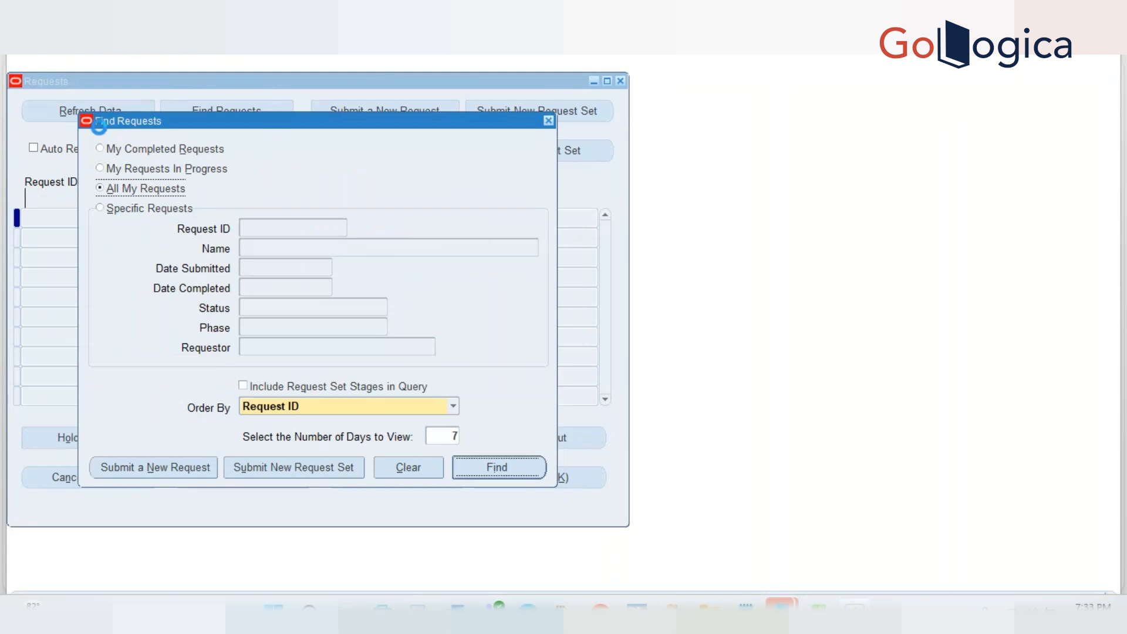
pyautogui.press('Return')
# Turn on Auto Schedule with a Daily frequency for ELD WK04 CC and save
pyautogui.click(621, 81)
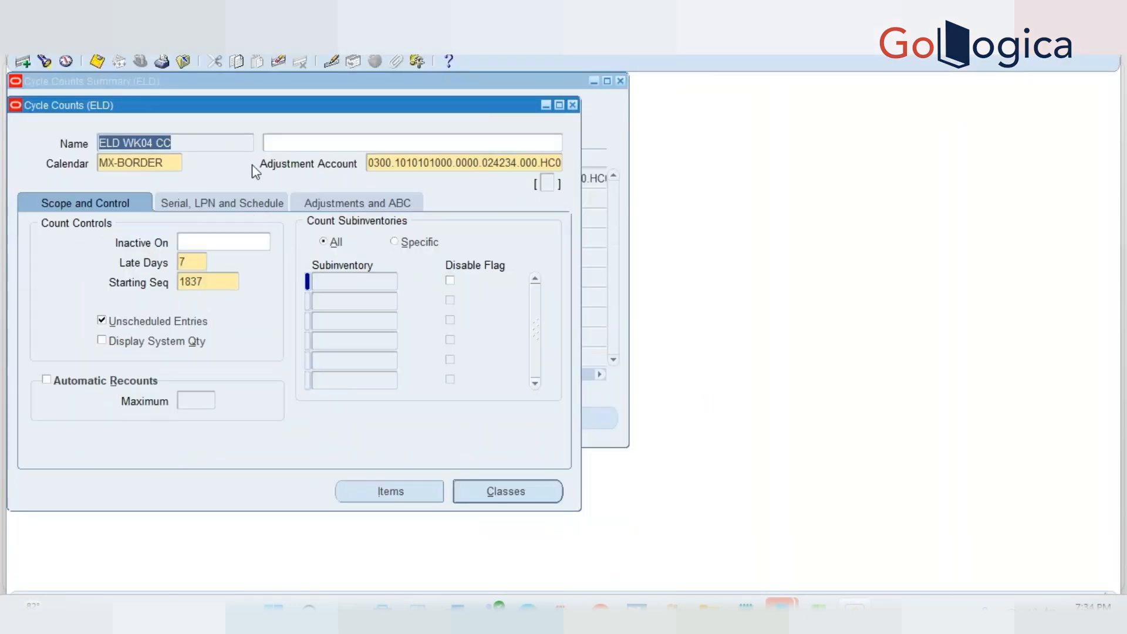
pyautogui.click(197, 205)
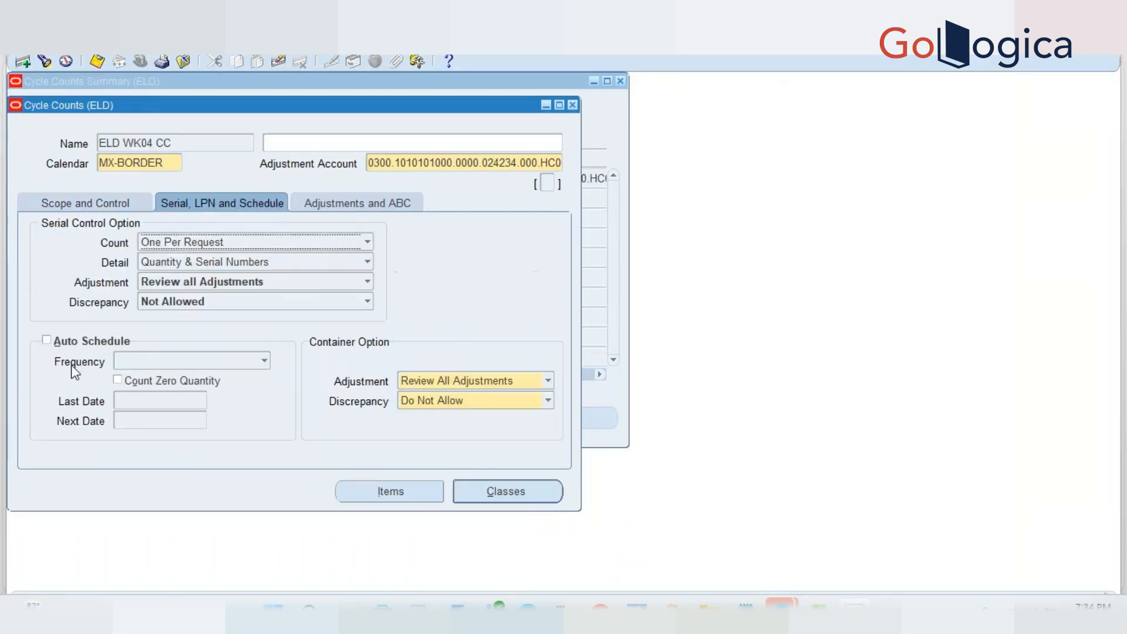
pyautogui.click(47, 341)
pyautogui.click(227, 367)
pyautogui.click(145, 313)
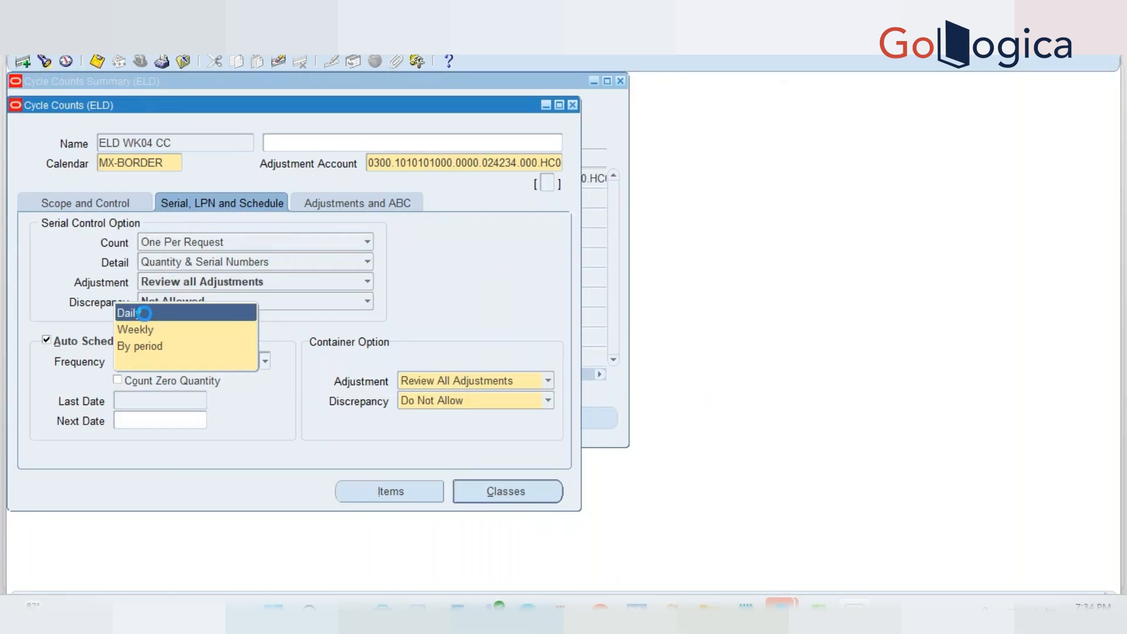
pyautogui.hotkey('ctrl', 's')
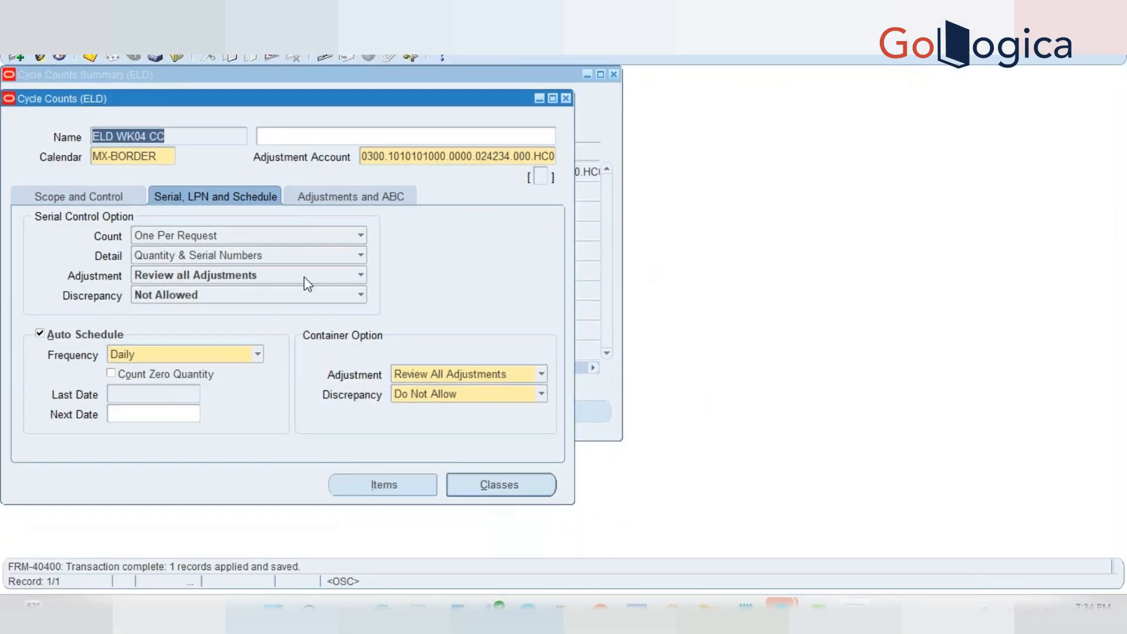
# Rerun the Cycle Count Scheduler and confirm the request completed Normal
pyautogui.click(141, 56)
pyautogui.click(147, 69)
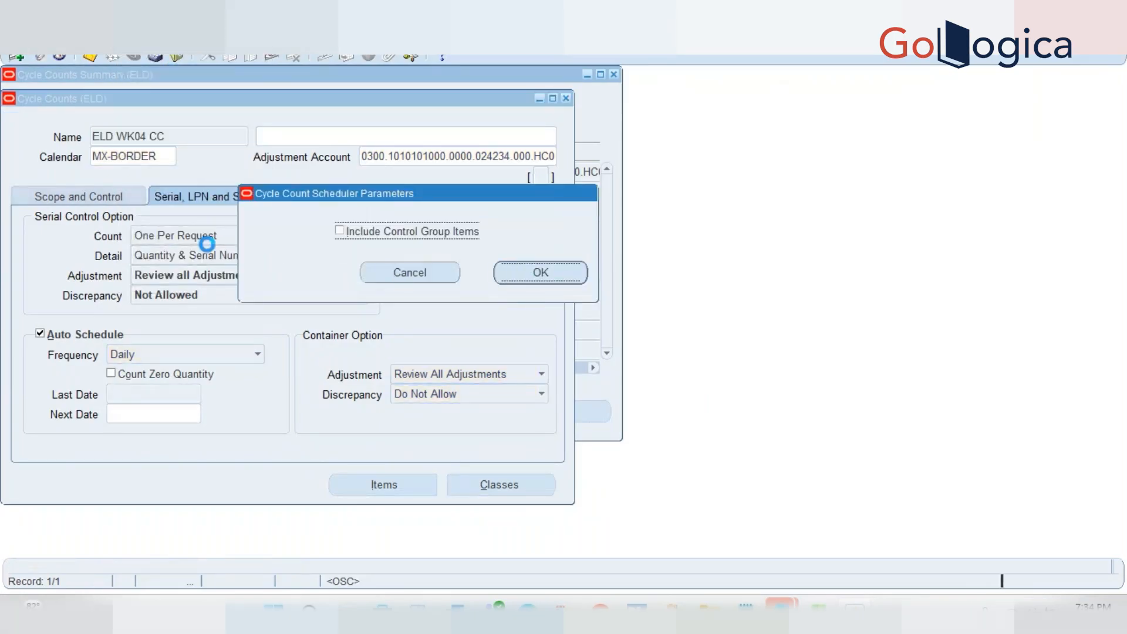
pyautogui.press('Return')
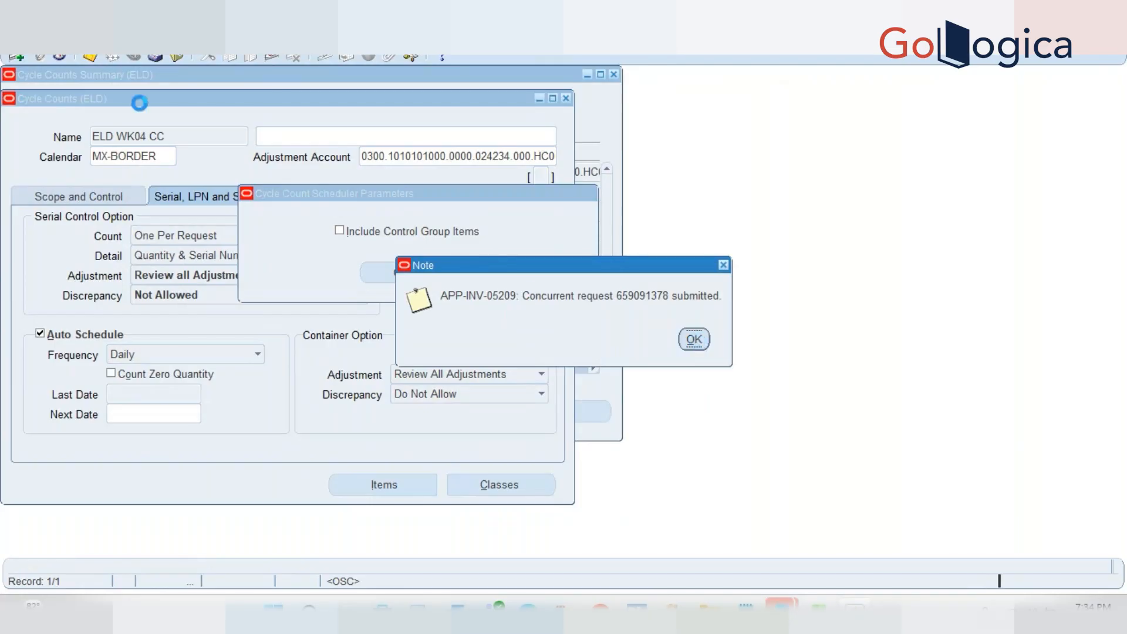
pyautogui.press('Return')
pyautogui.hotkey('ctrl', 'c')
pyautogui.click(61, 38)
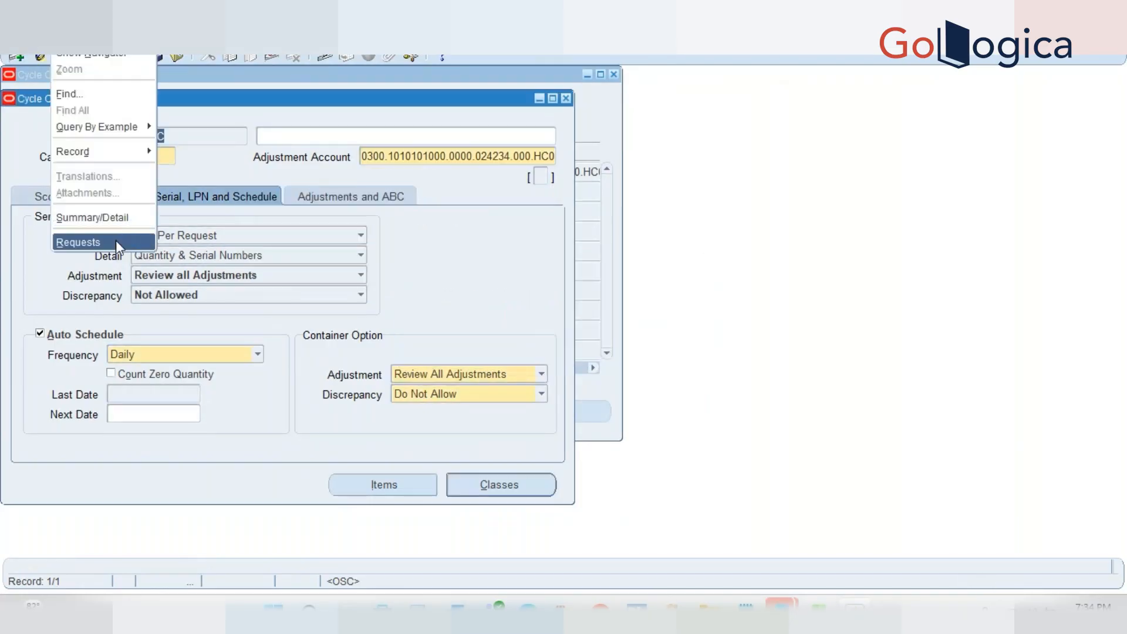
pyautogui.click(115, 241)
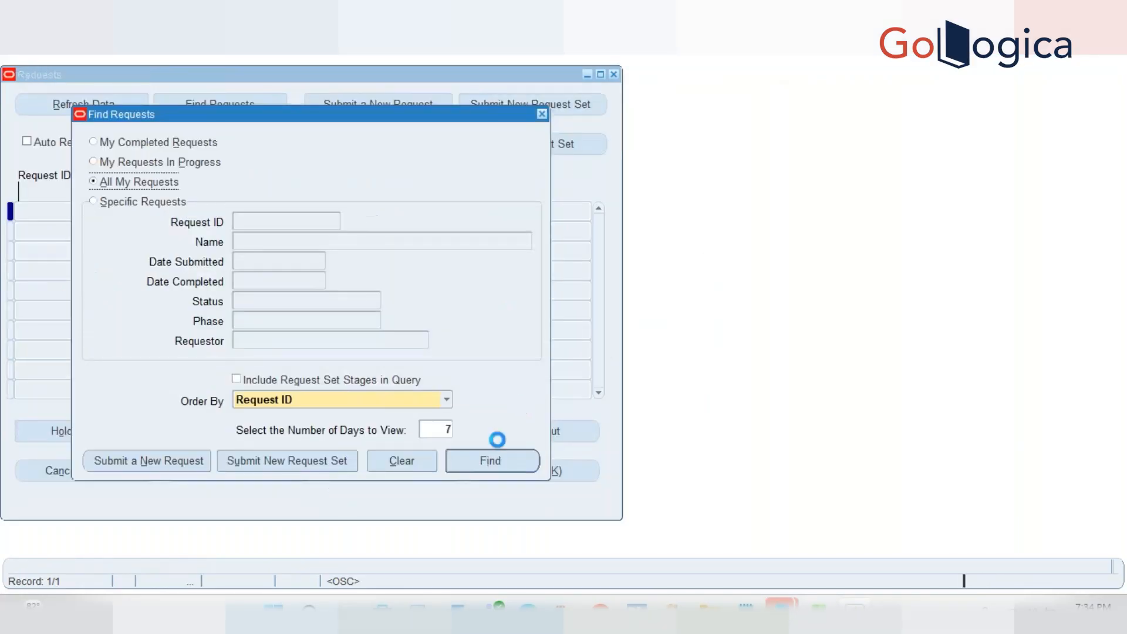
pyautogui.click(484, 461)
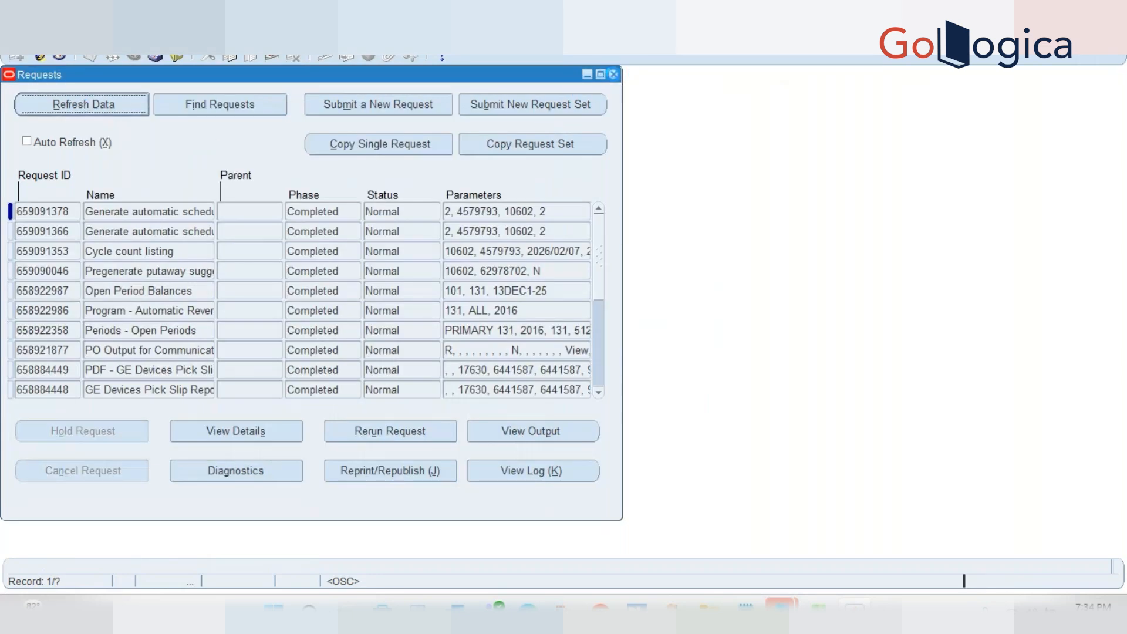
pyautogui.click(613, 74)
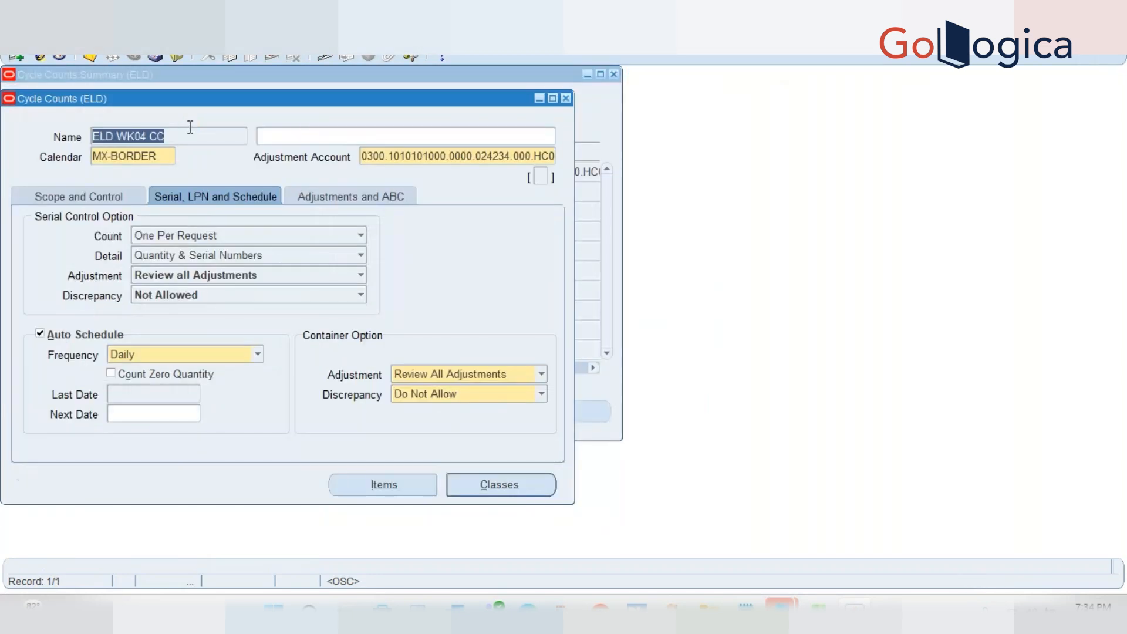
# Reload ELD WK04 CC, review its Serial, LPN and Schedule settings, and close the form
pyautogui.press('F11')
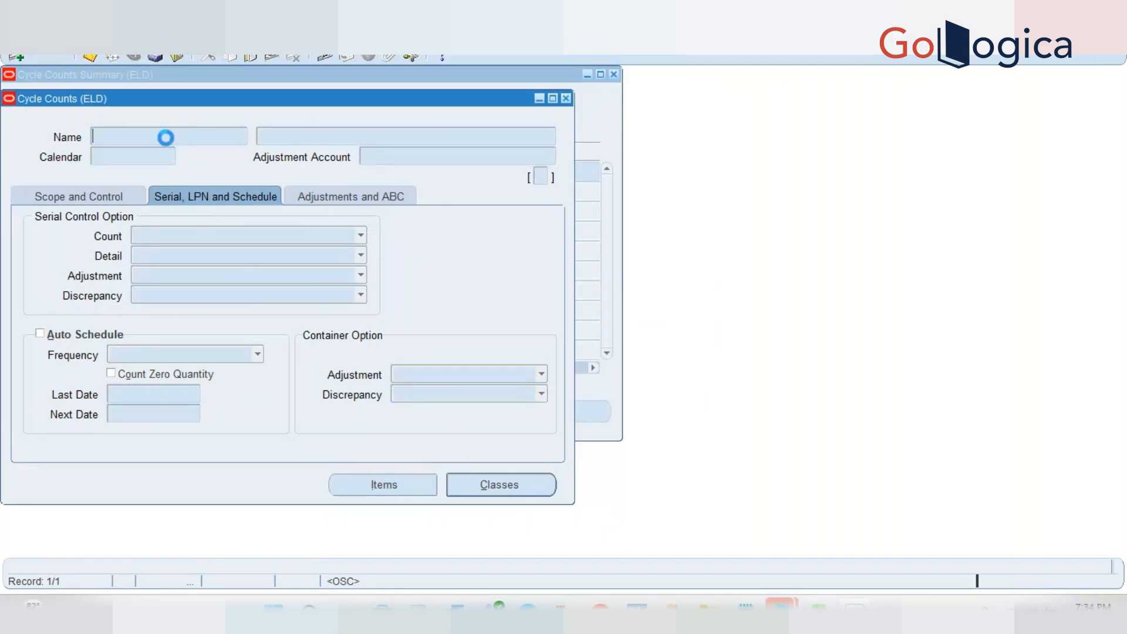
pyautogui.hotkey('ctrl', 'v')
pyautogui.hotkey('ctrl', 'F11')
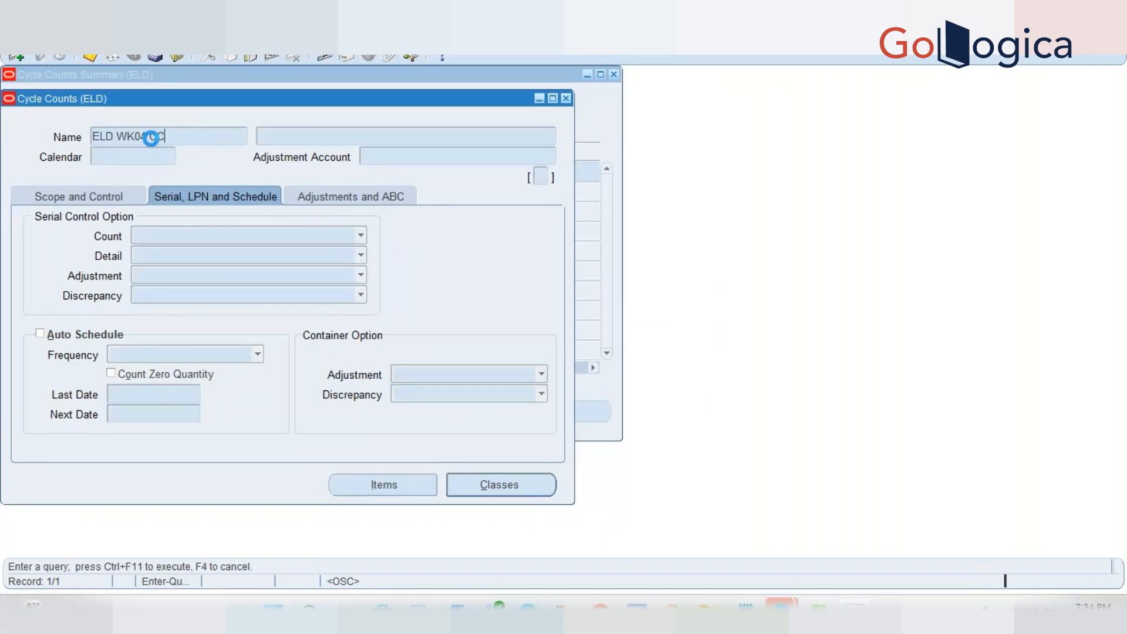
pyautogui.click(566, 98)
pyautogui.click(555, 408)
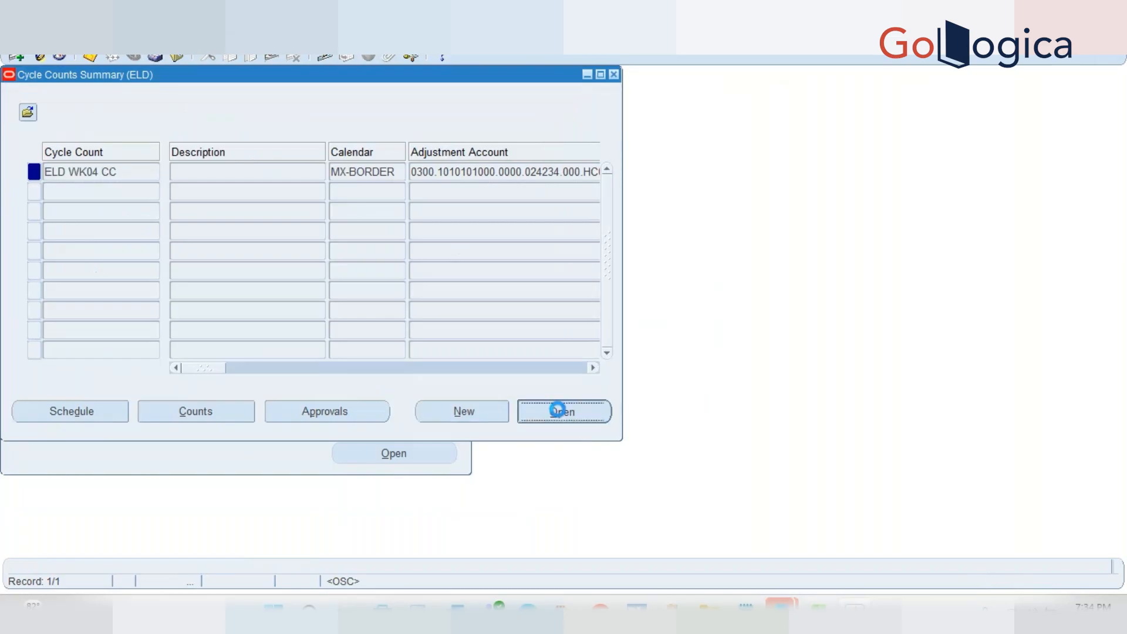
pyautogui.click(205, 195)
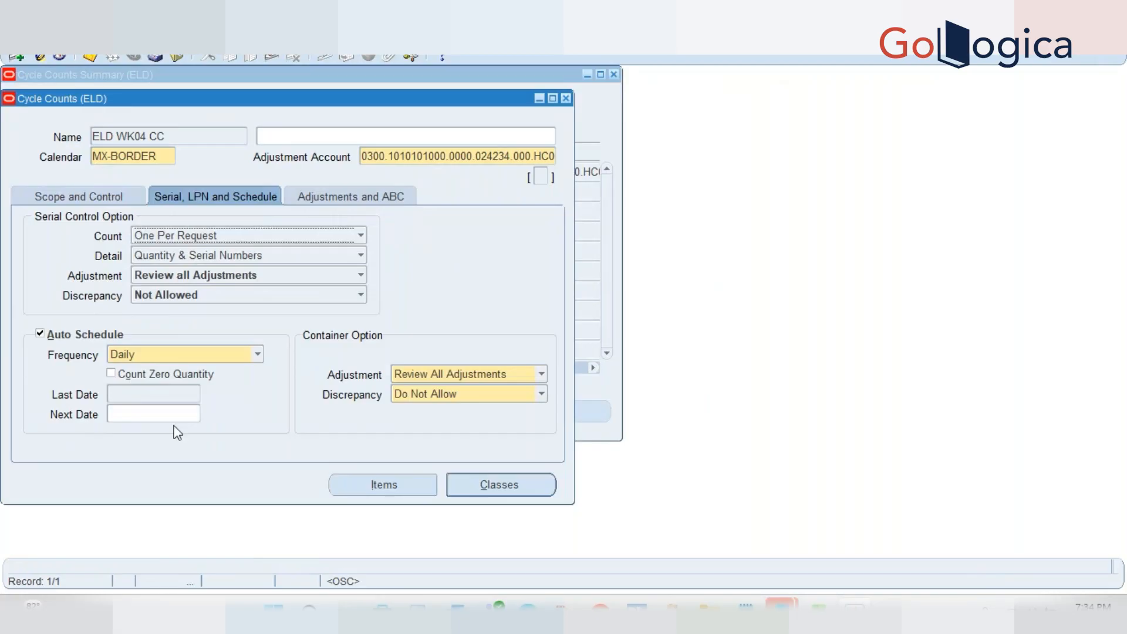
pyautogui.click(567, 99)
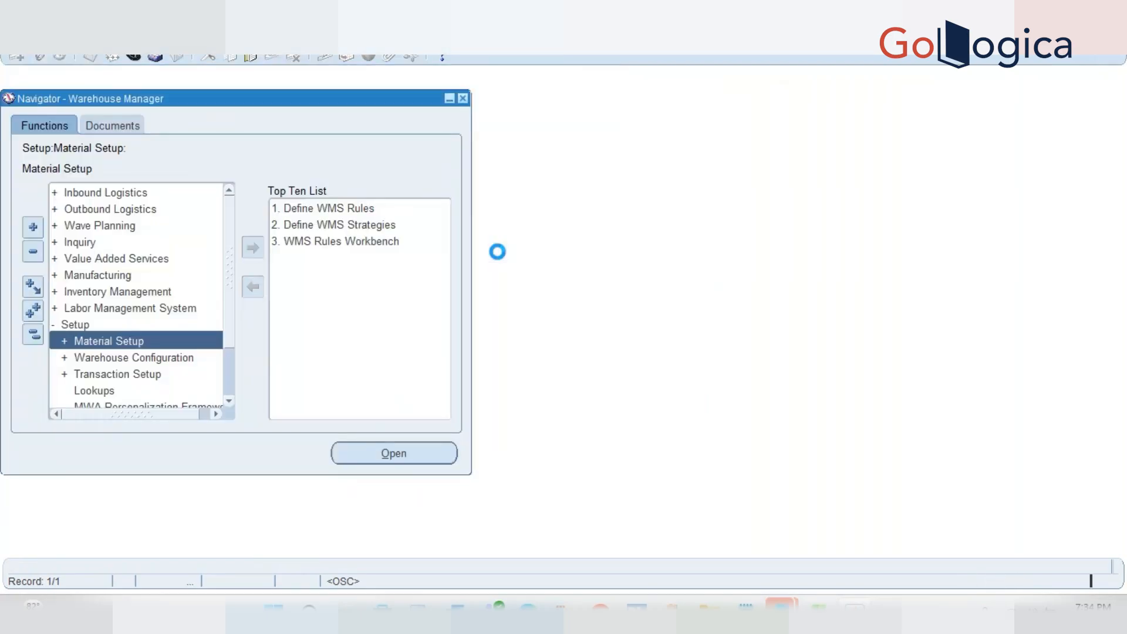
# Reopen the Cycle Counts form from the function search, closing an approvals form opened by mistake
pyautogui.hotkey('ctrl', 'l')
pyautogui.write('c')
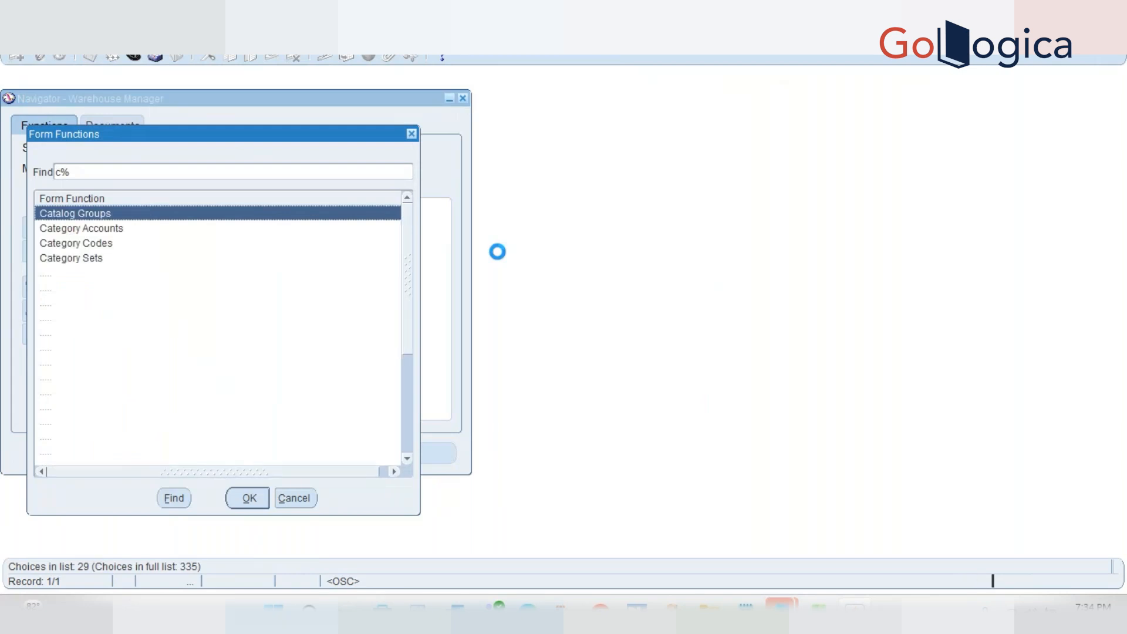
pyautogui.write('ycle Count')
pyautogui.press('Return')
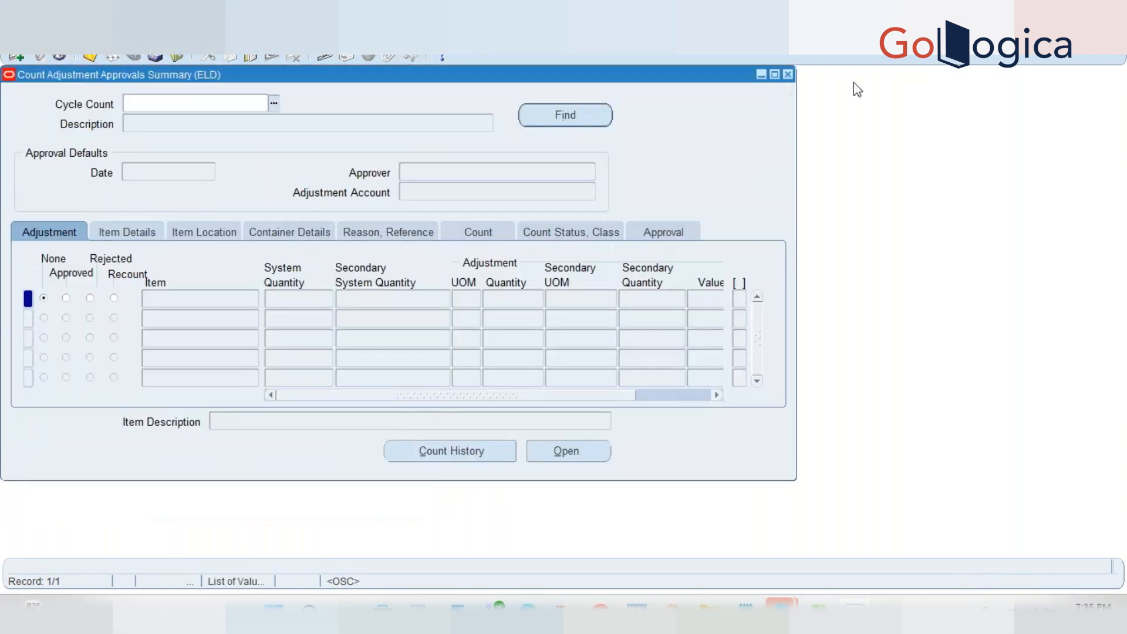
pyautogui.click(788, 75)
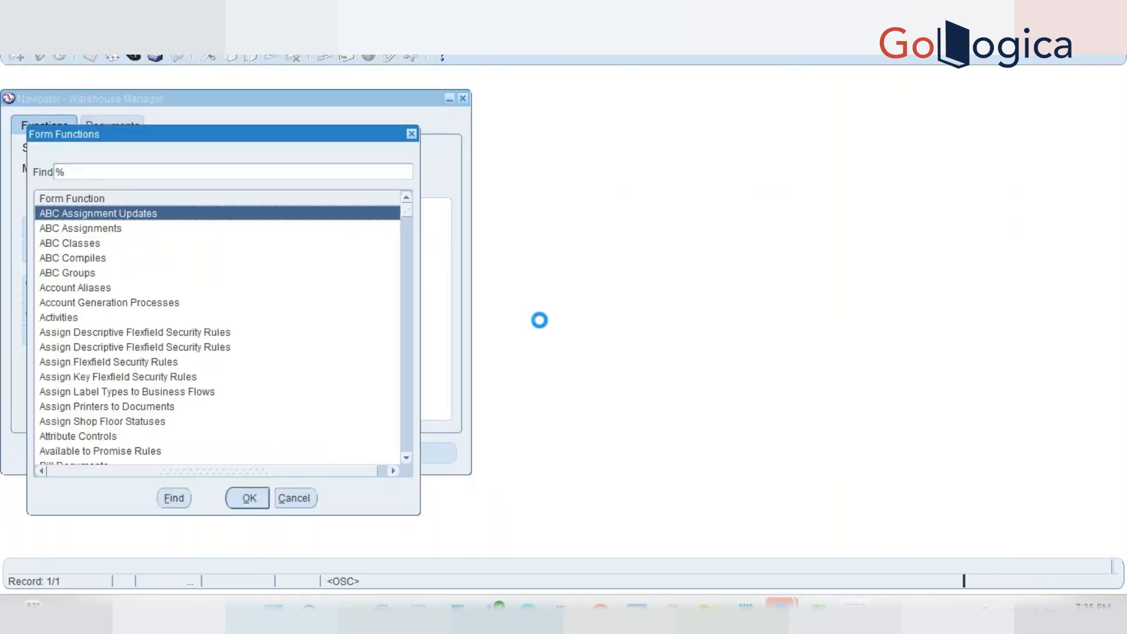
pyautogui.write('cycle Count')
pyautogui.press('Return')
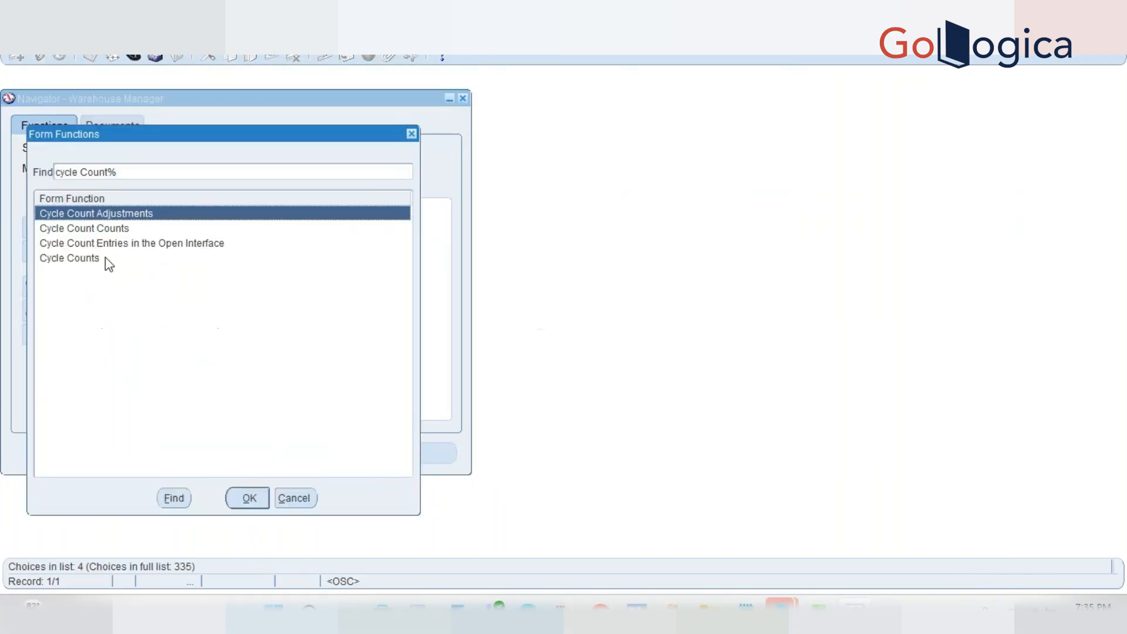
pyautogui.doubleClick(105, 258)
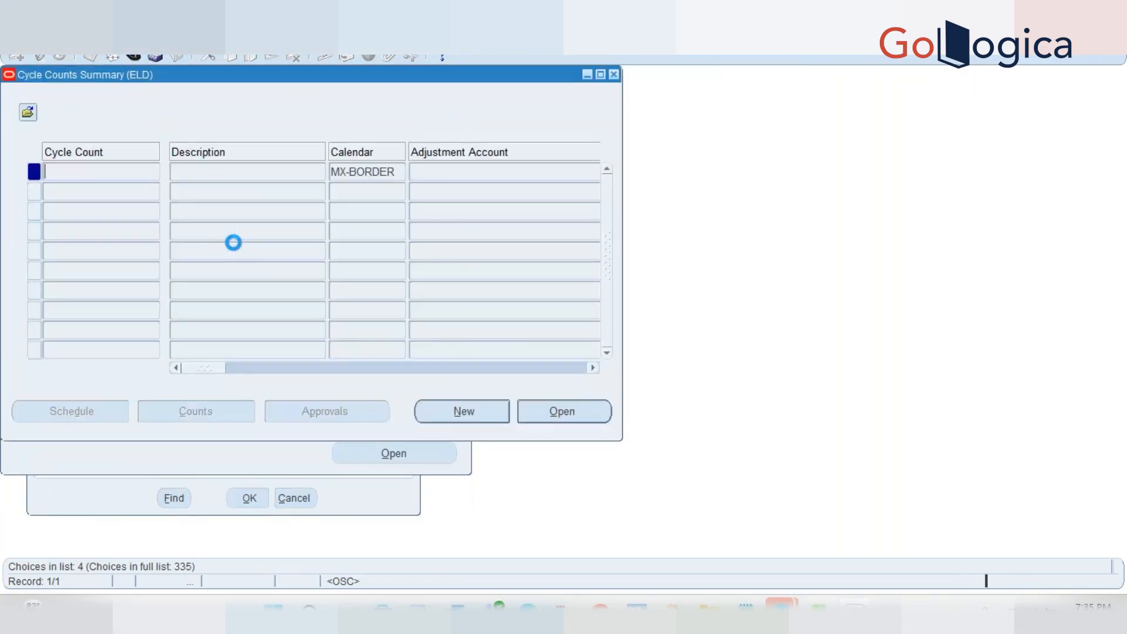
# Query ELD WK04 CC and browse its scope, schedule, and Adjustments and ABC tabs
pyautogui.press('F11')
pyautogui.write('ELD WK04 CC')
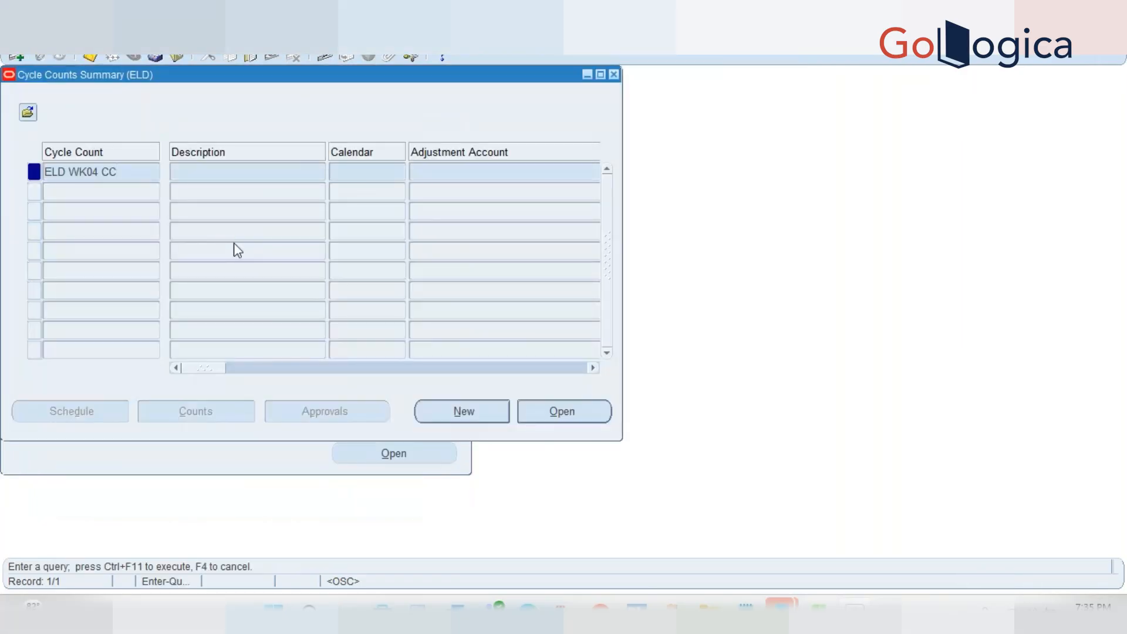
pyautogui.hotkey('ctrl', 'F11')
pyautogui.click(541, 410)
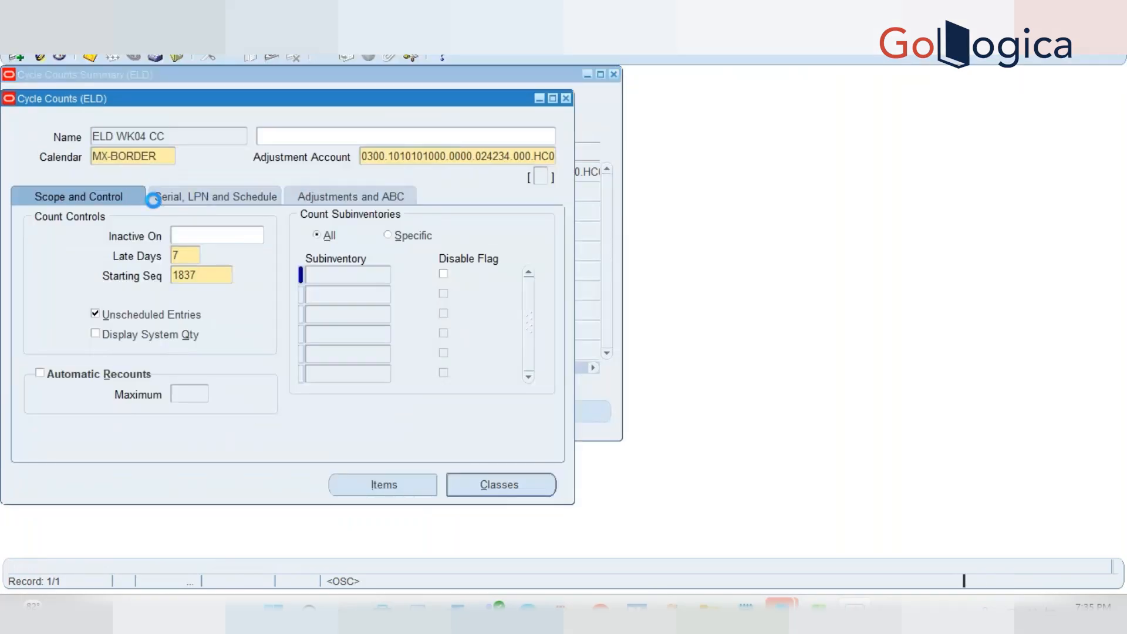
pyautogui.click(154, 200)
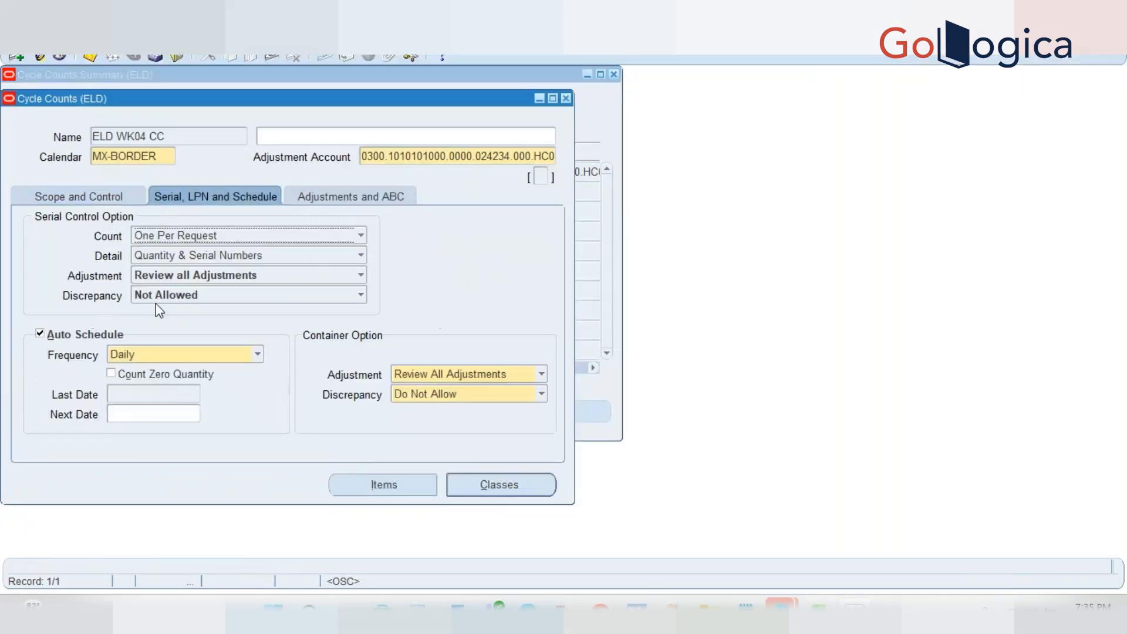
pyautogui.click(107, 195)
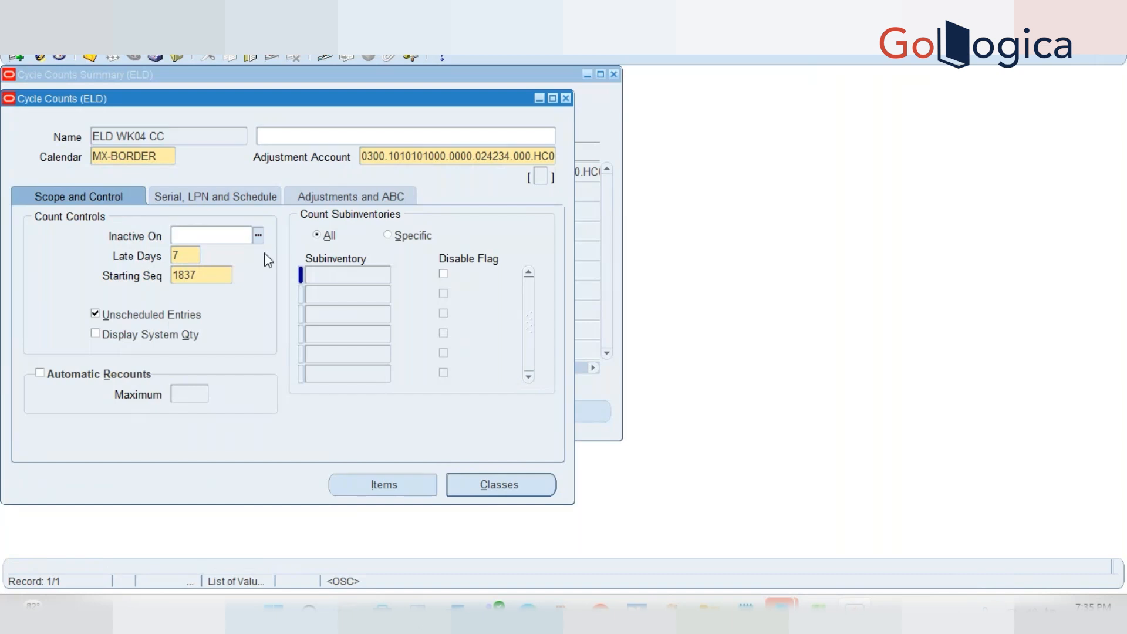
pyautogui.click(348, 276)
pyautogui.click(195, 200)
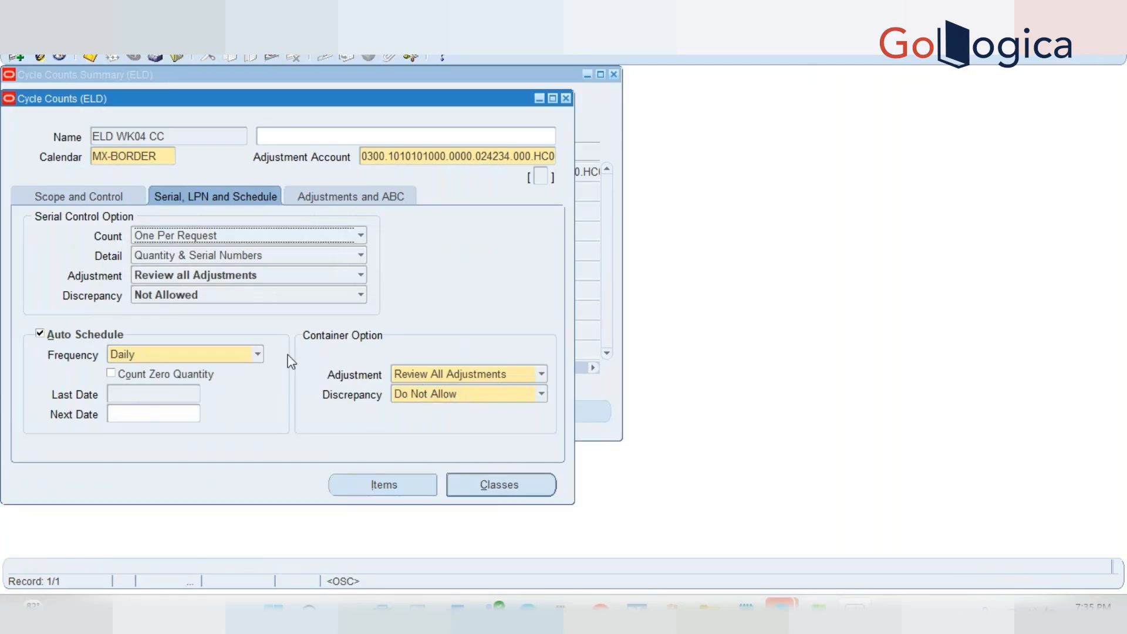
pyautogui.click(340, 199)
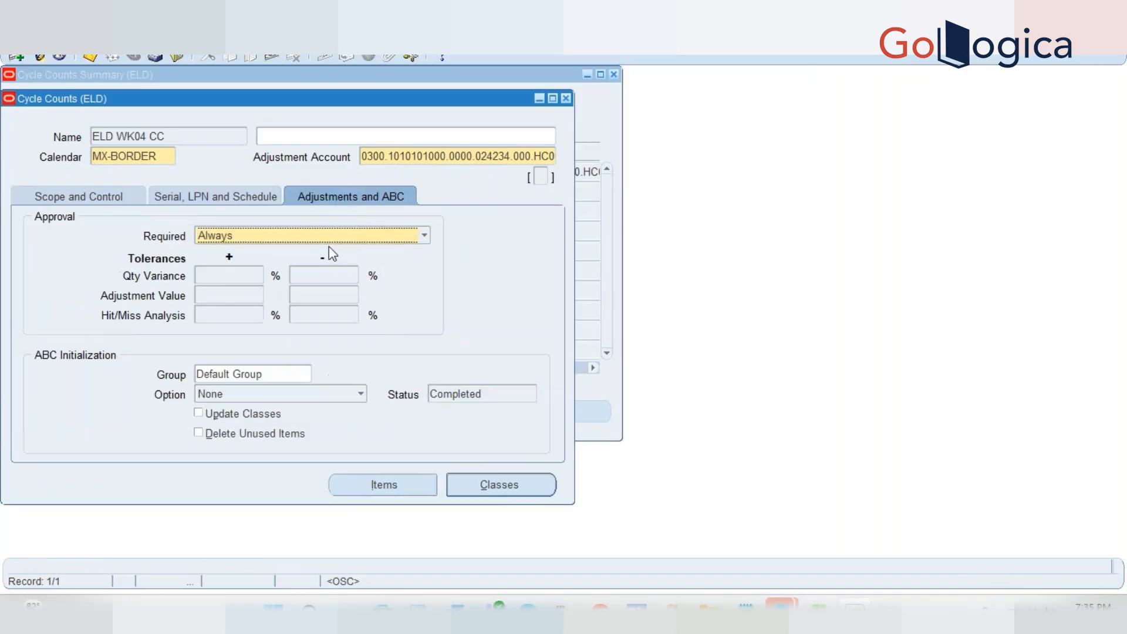
# Set the ABC Initialization Option to (Re)initialize and submit the request
pyautogui.click(255, 395)
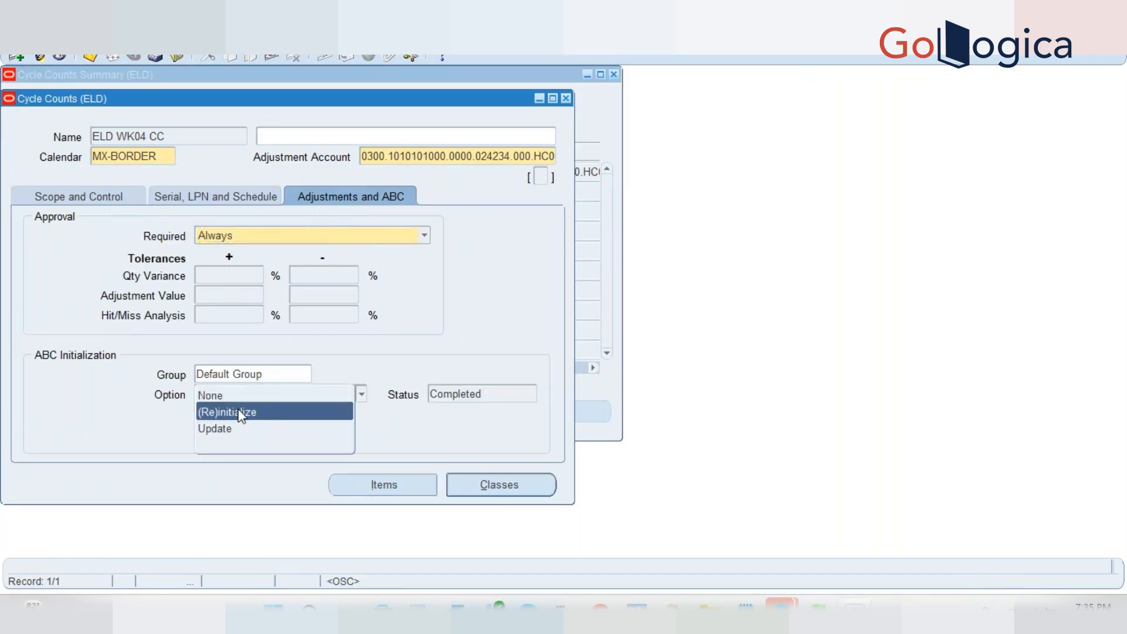
pyautogui.click(241, 410)
pyautogui.click(486, 404)
pyautogui.click(696, 341)
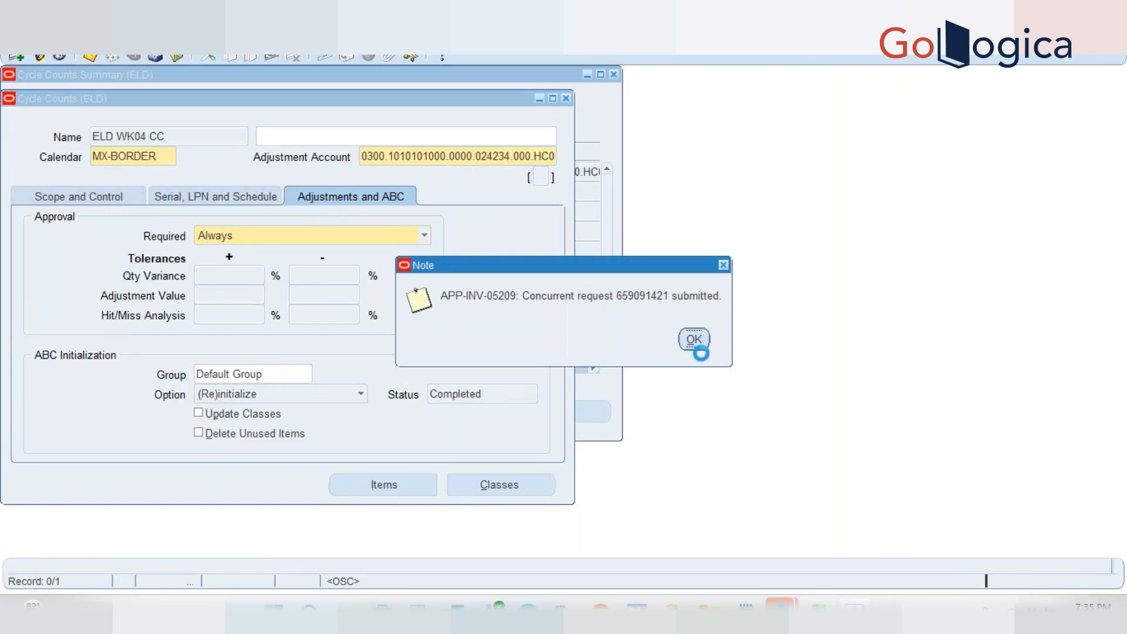
pyautogui.click(694, 340)
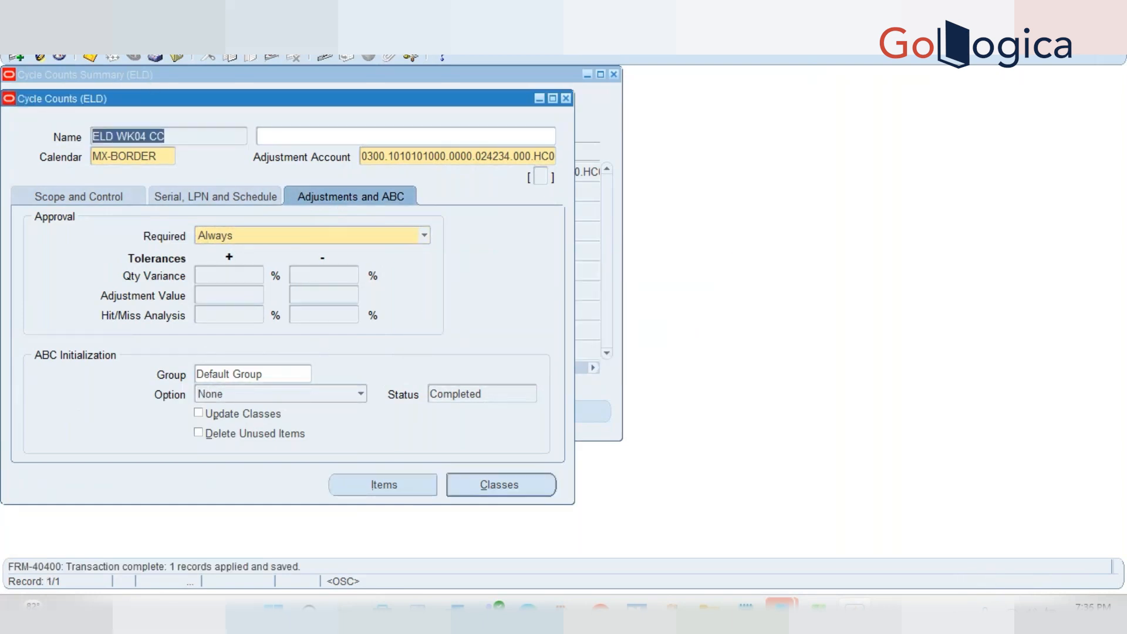
# Confirm the Initialize cycle count items request completed Normal
pyautogui.click(61, 37)
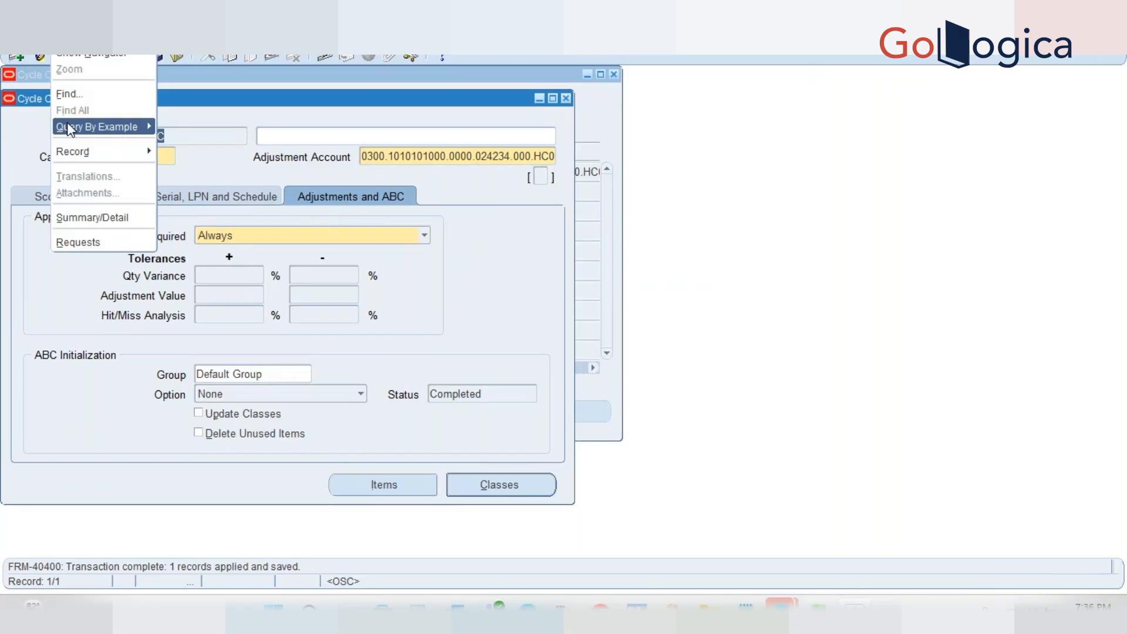
pyautogui.click(89, 242)
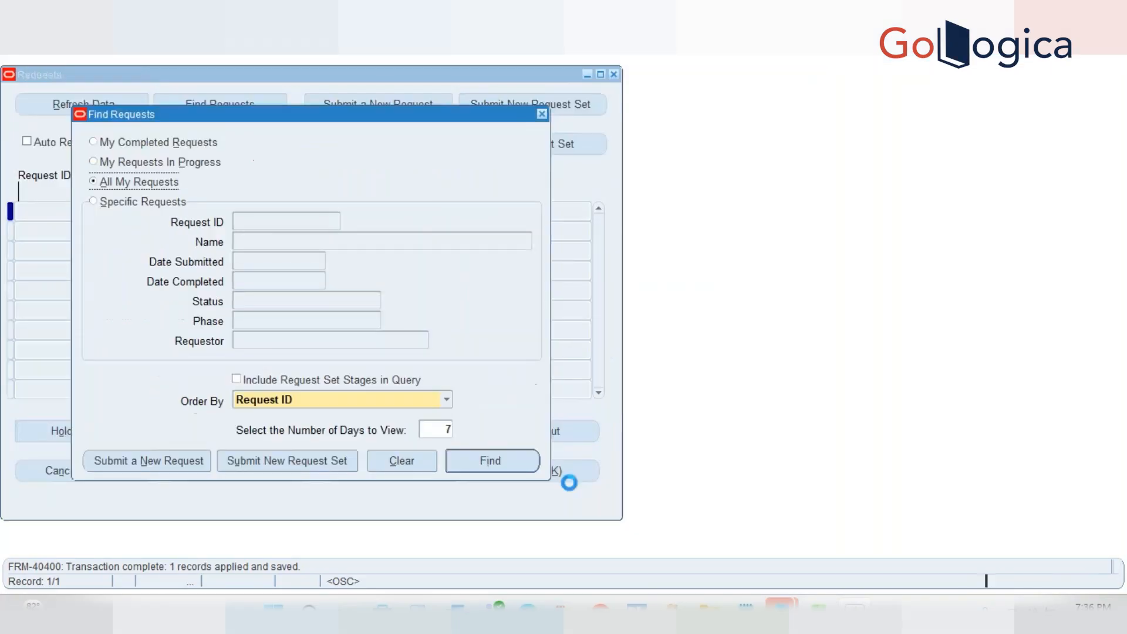
pyautogui.click(485, 464)
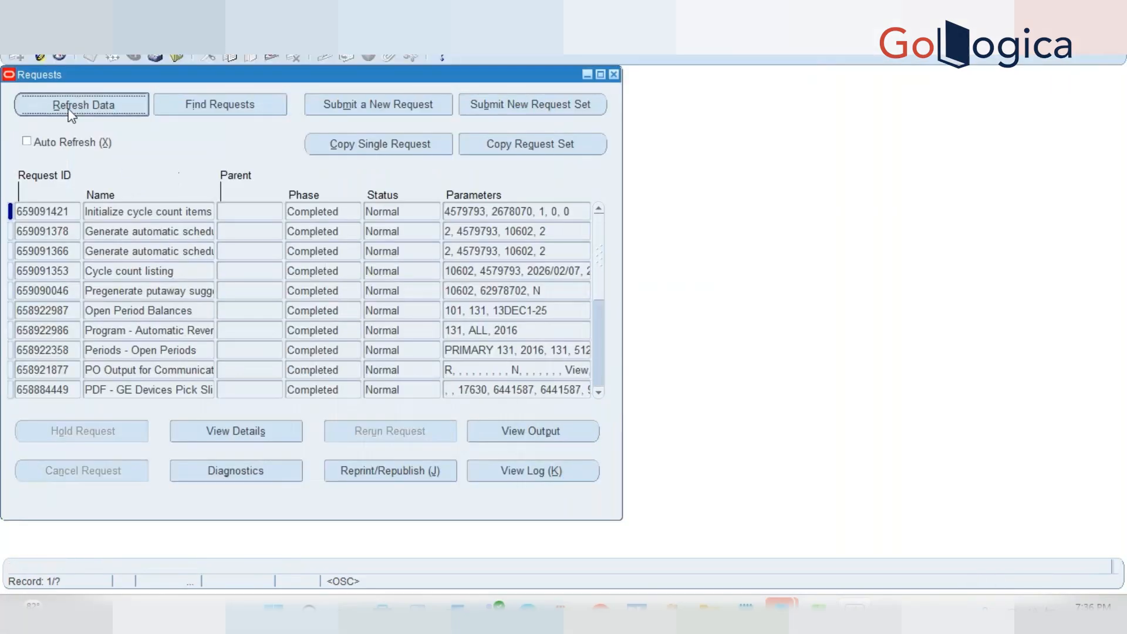
pyautogui.click(614, 74)
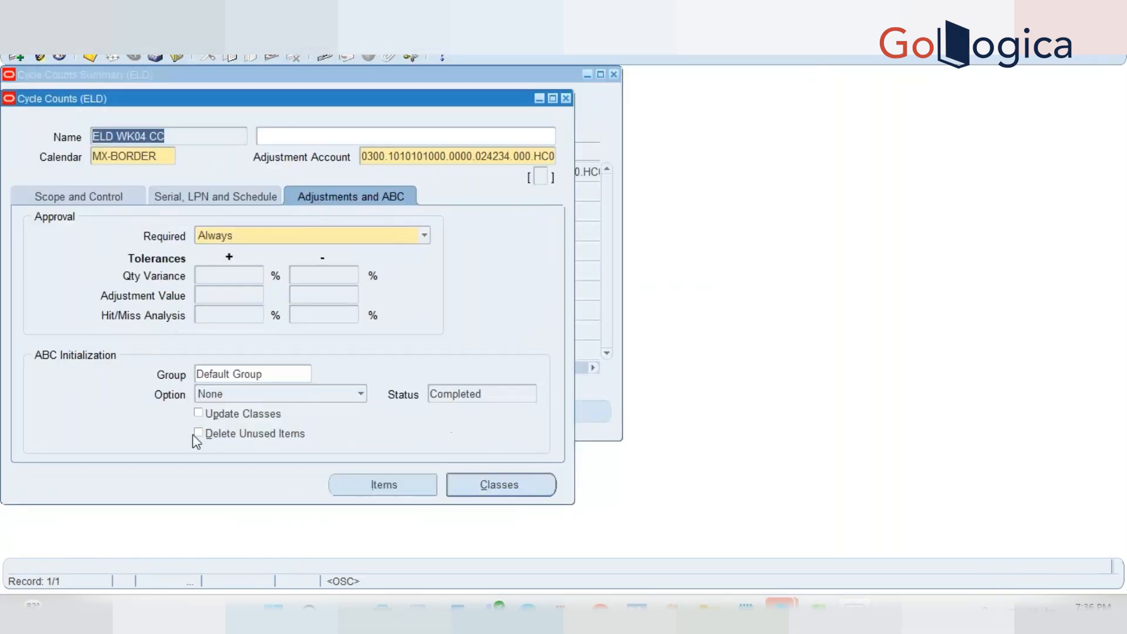
# Set the Default Class to 250 counts per year and save
pyautogui.click(483, 486)
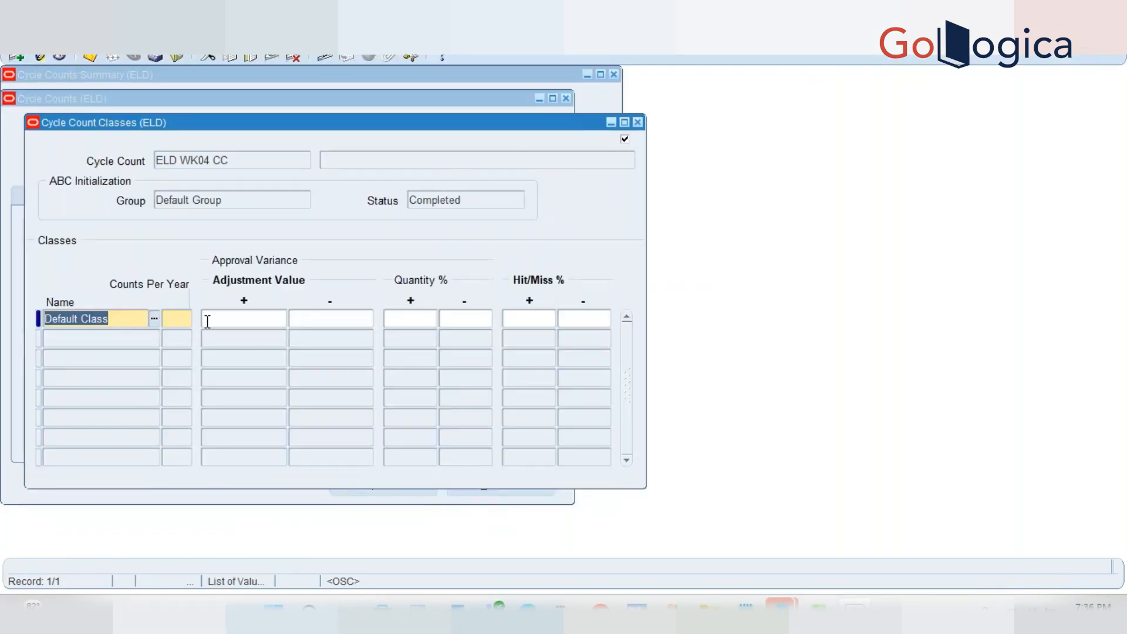
pyautogui.click(178, 318)
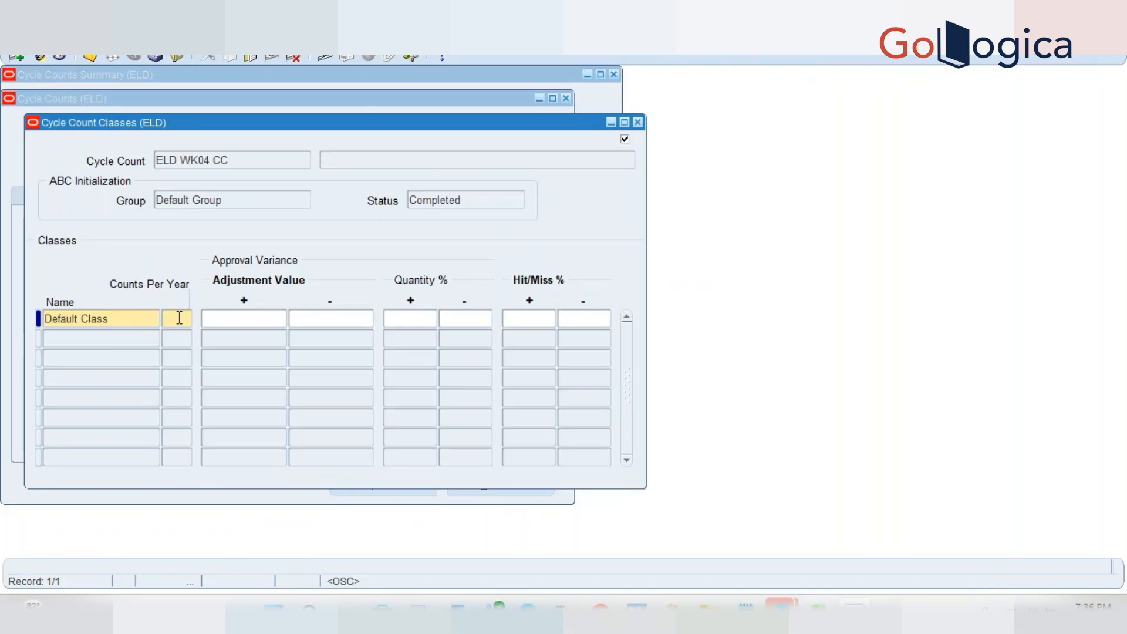
pyautogui.write('300')
pyautogui.hotkey('ctrl', 's')
pyautogui.click(274, 317)
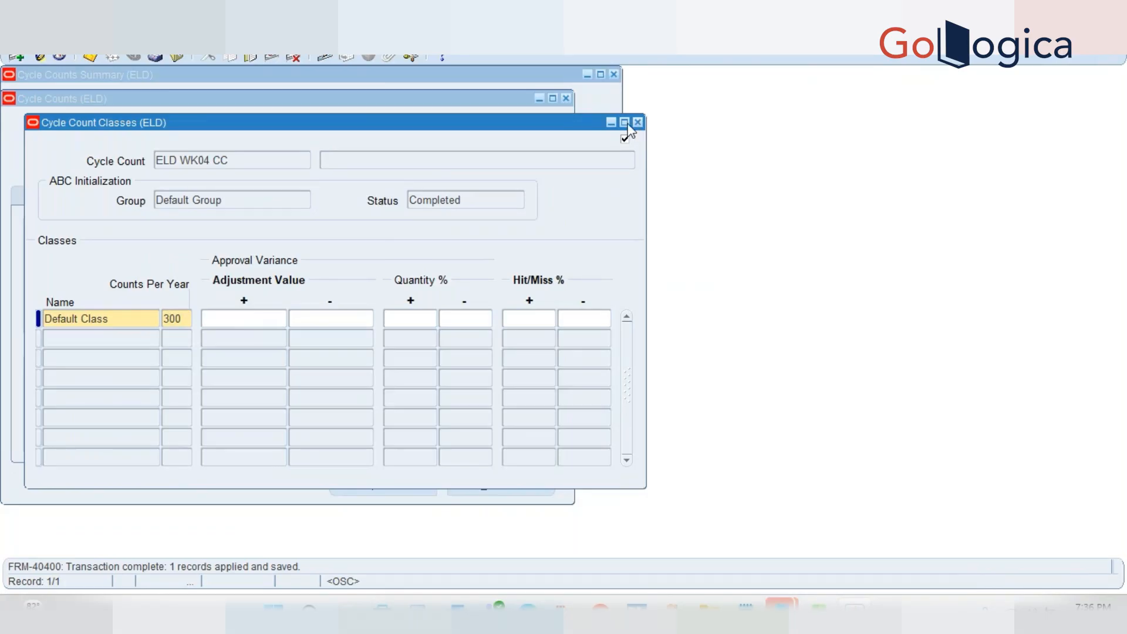
pyautogui.click(185, 320)
pyautogui.click(186, 321)
pyautogui.press('BackSpace')
pyautogui.press('BackSpace')
pyautogui.press('BackSpace')
pyautogui.write('250')
pyautogui.press('Tab')
pyautogui.hotkey('ctrl', 's')
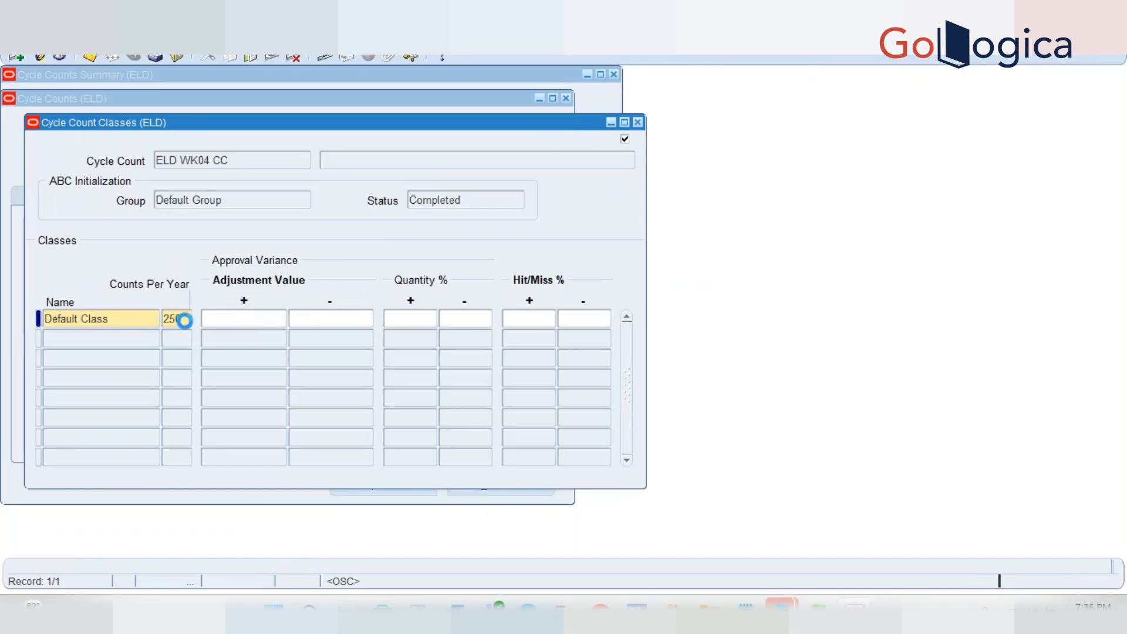
pyautogui.click(637, 121)
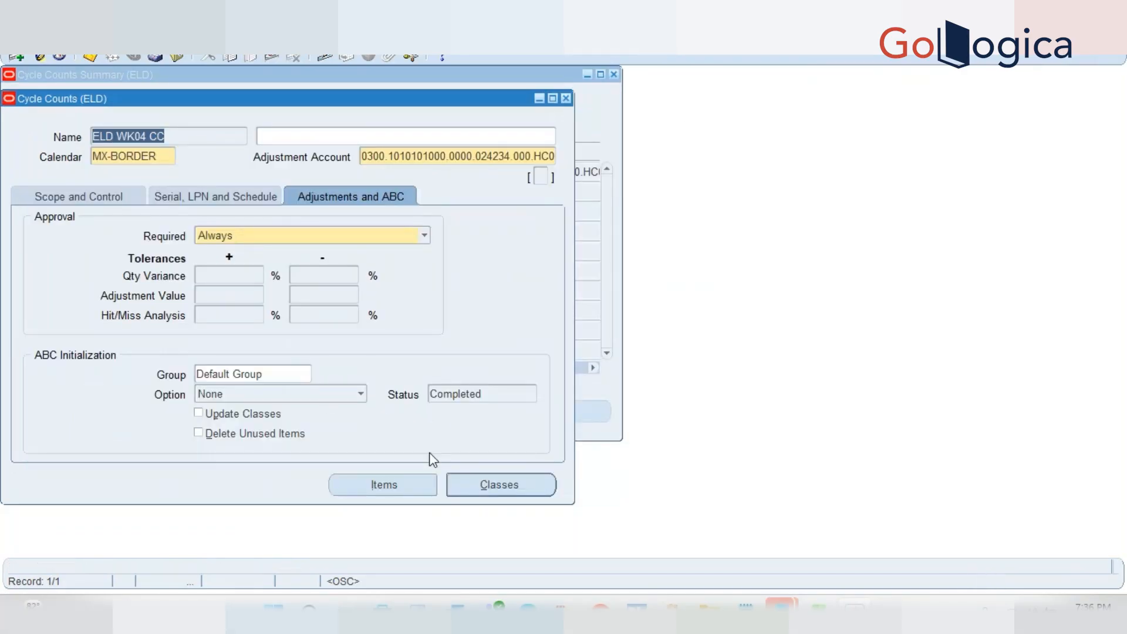
# Check the cycle count items list, then reinitialize the ABC items again
pyautogui.click(379, 485)
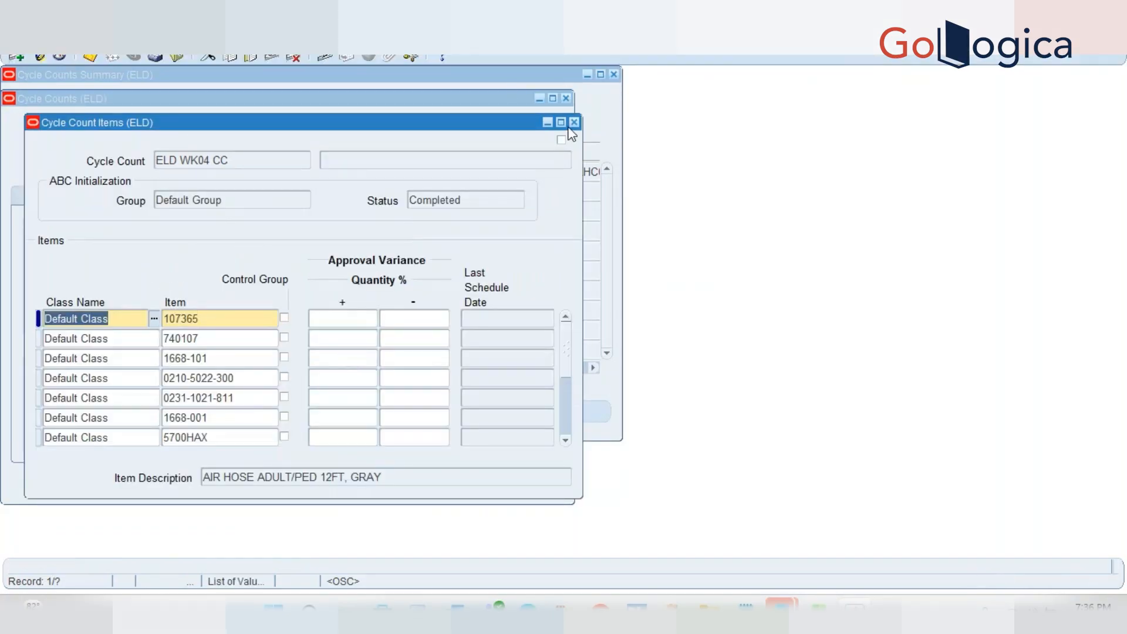
pyautogui.click(574, 122)
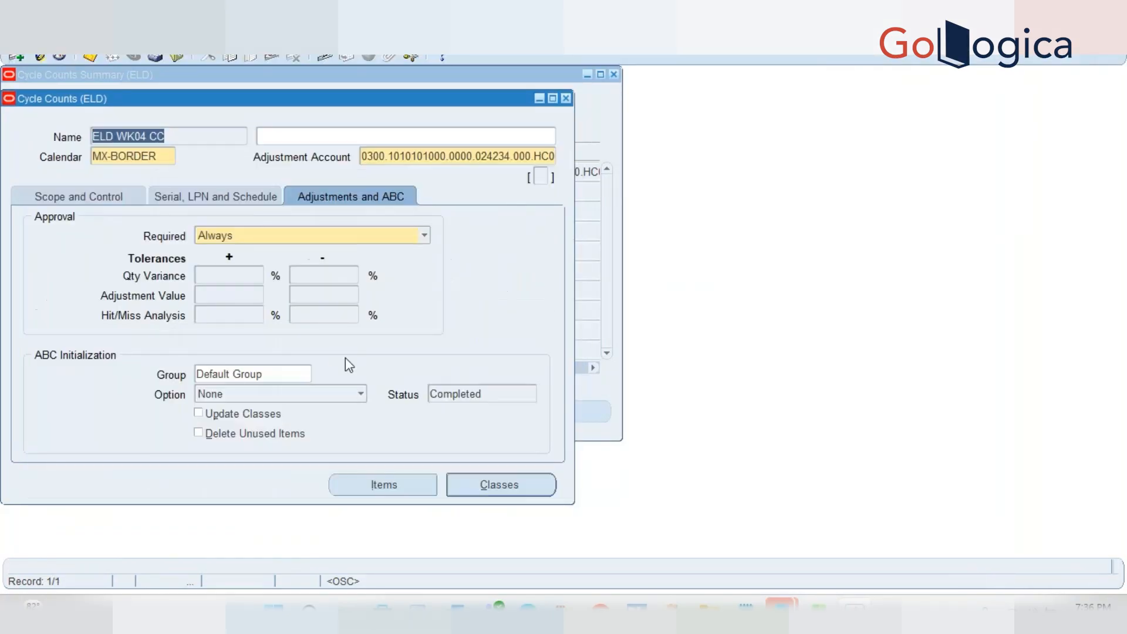
pyautogui.click(236, 394)
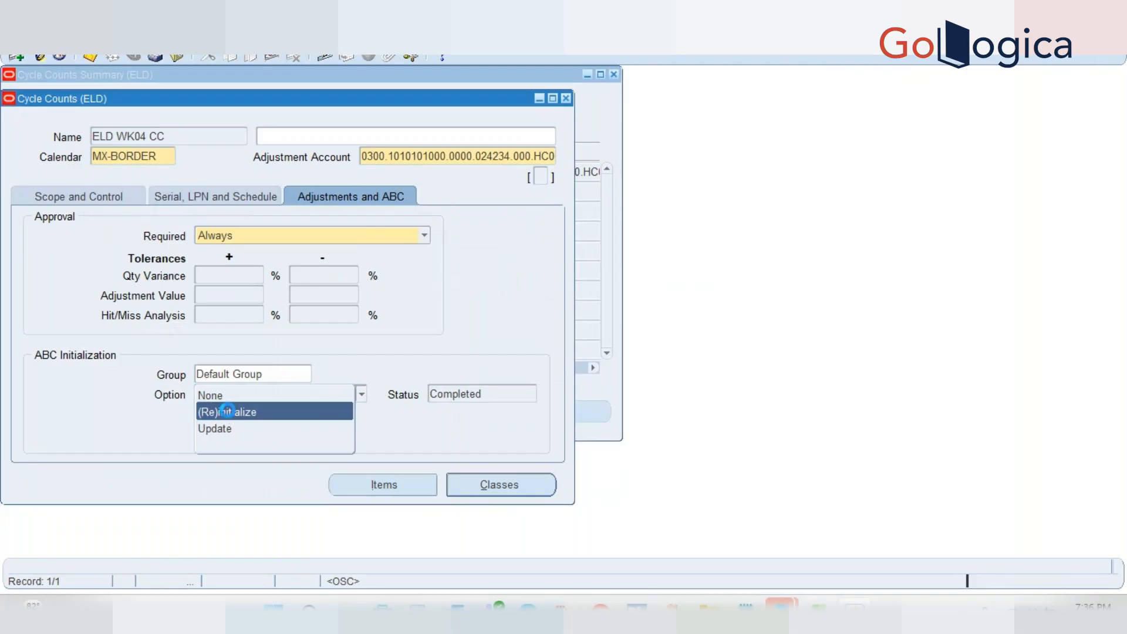
pyautogui.click(227, 410)
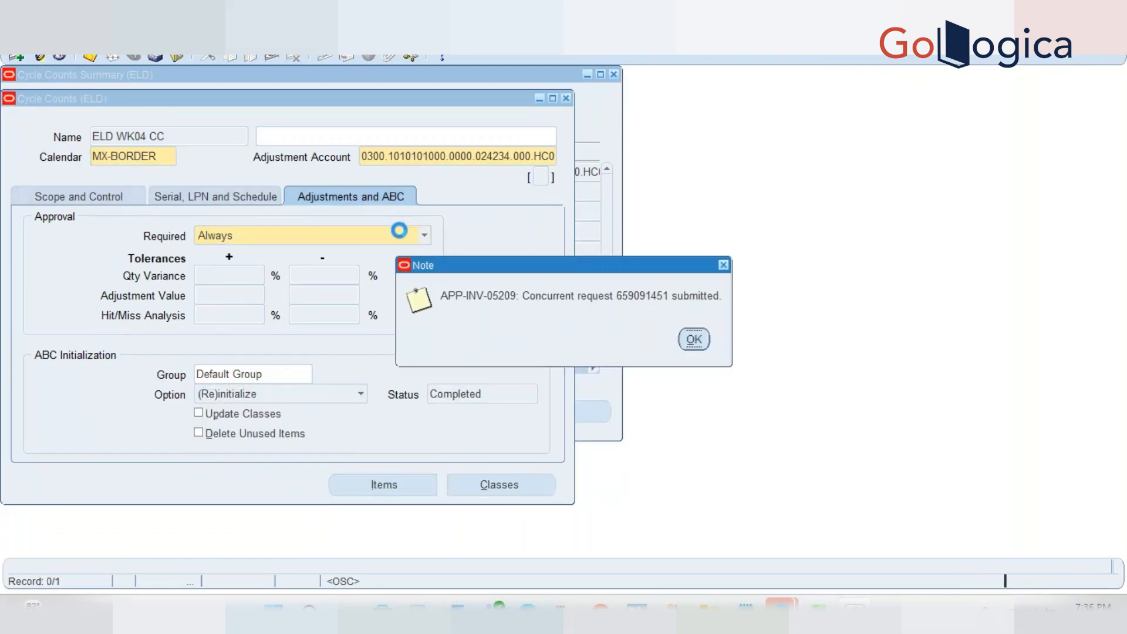
pyautogui.press('Return')
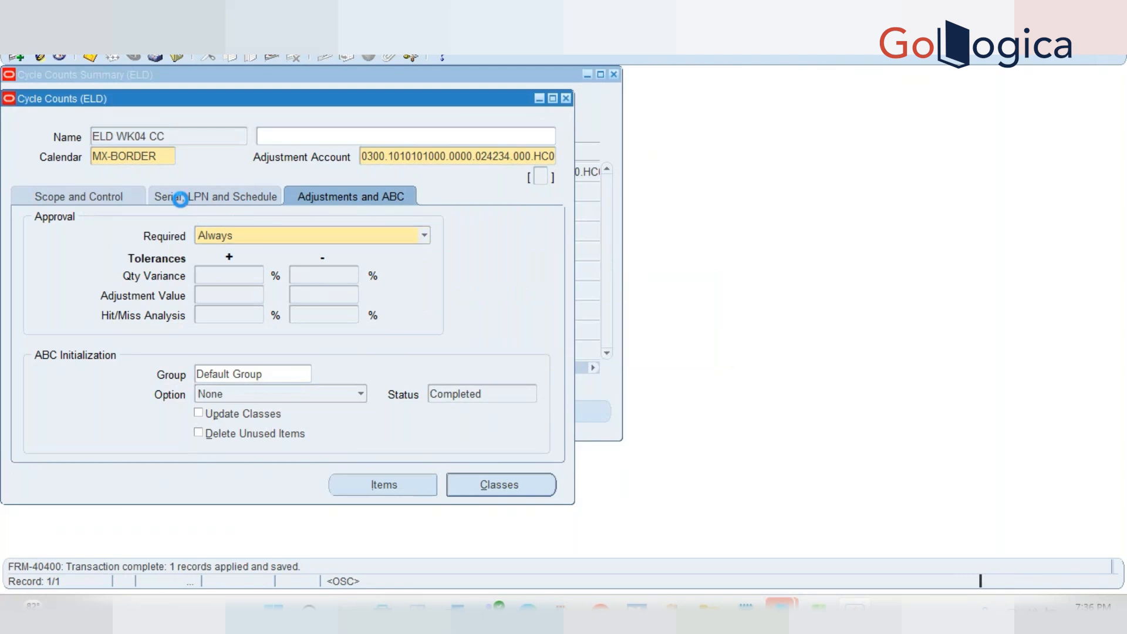
pyautogui.click(180, 199)
pyautogui.click(132, 38)
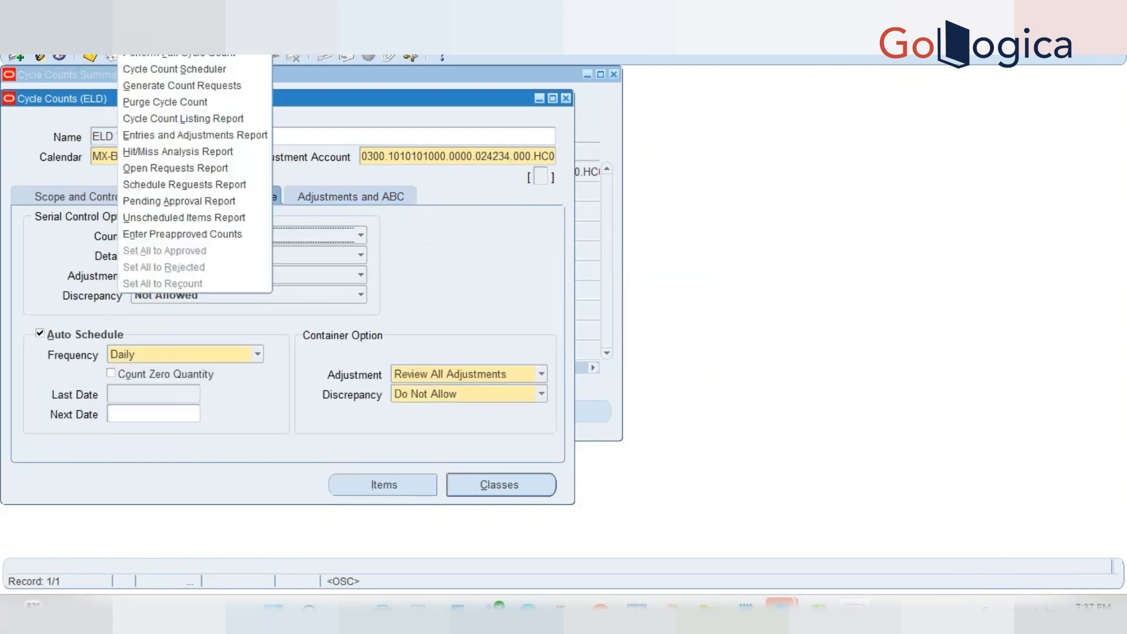
# Submit the cycle count scheduler request and acknowledge the submission note
pyautogui.click(170, 69)
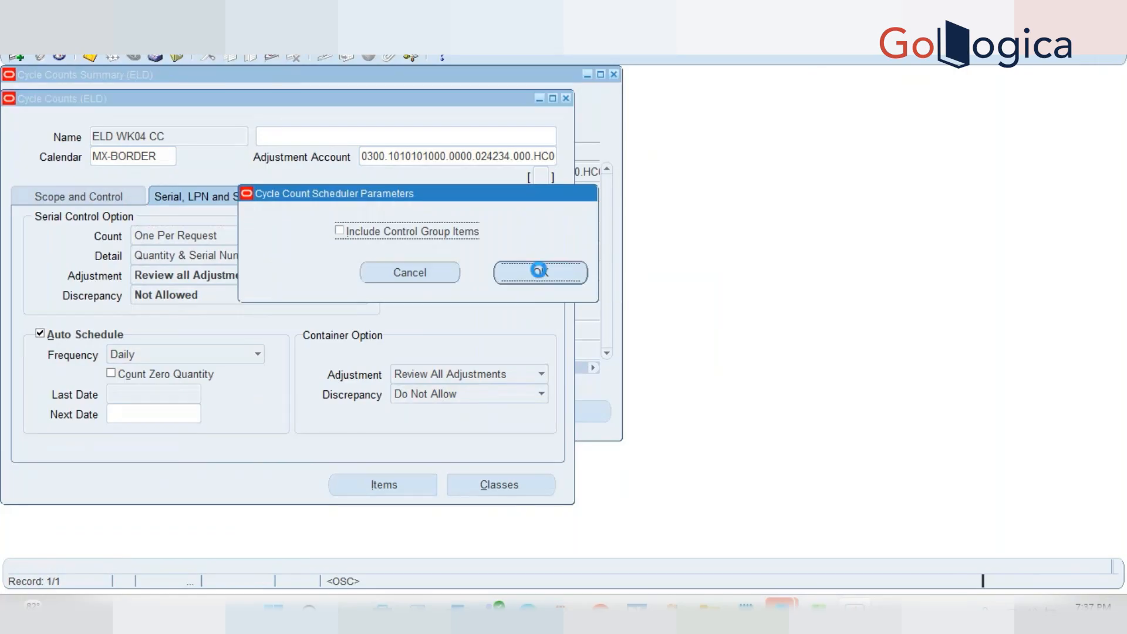
pyautogui.click(540, 269)
pyautogui.click(694, 340)
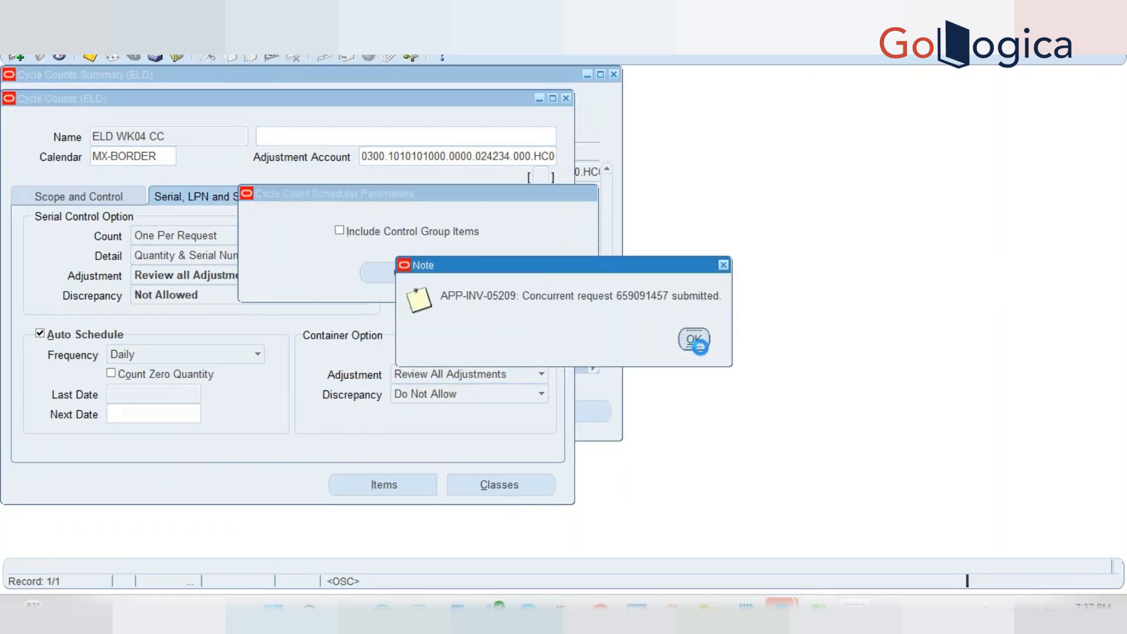
# Query the ELD WK04 CC cycle count with Query By Example
pyautogui.click(61, 38)
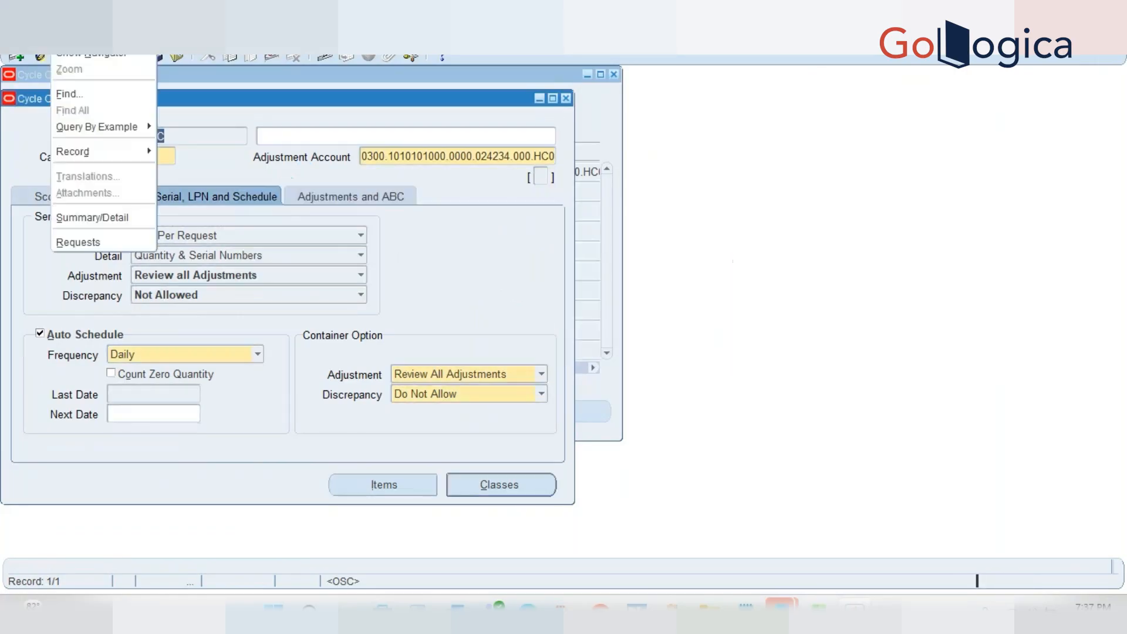
pyautogui.click(91, 236)
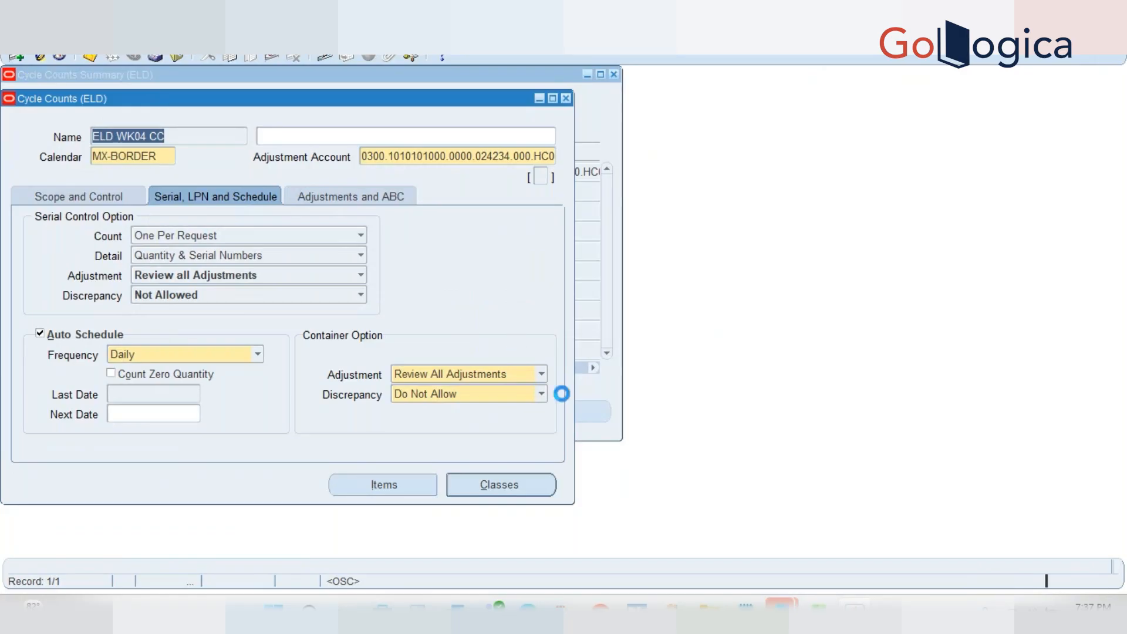
pyautogui.click(491, 462)
pyautogui.press('F11')
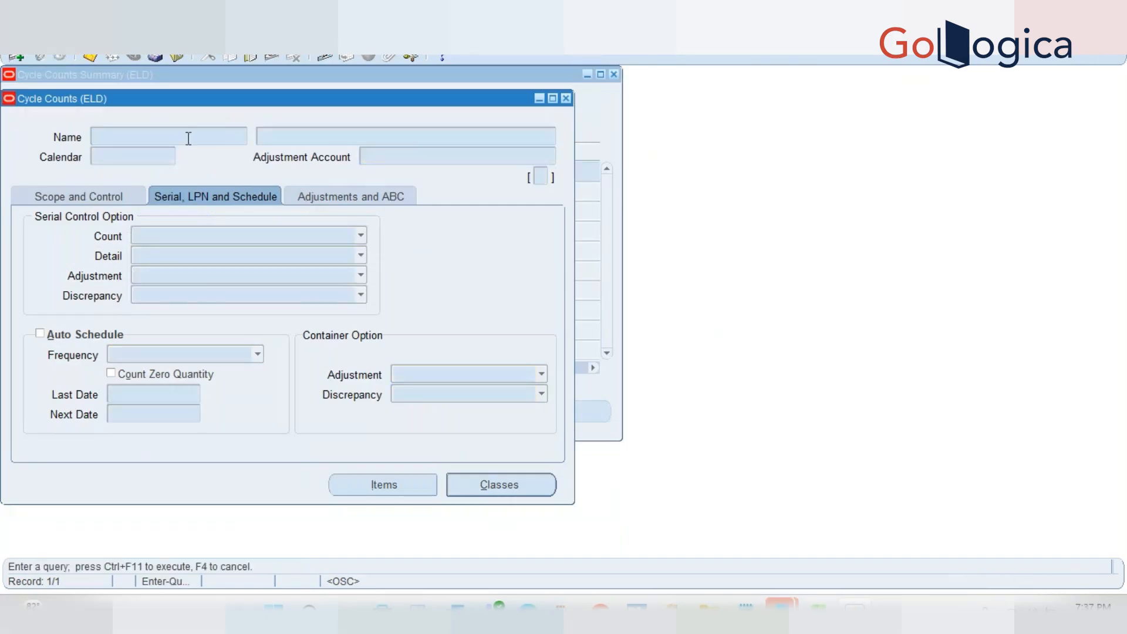
pyautogui.write('ELD WK04 CC')
pyautogui.hotkey('ctrl', 'F11')
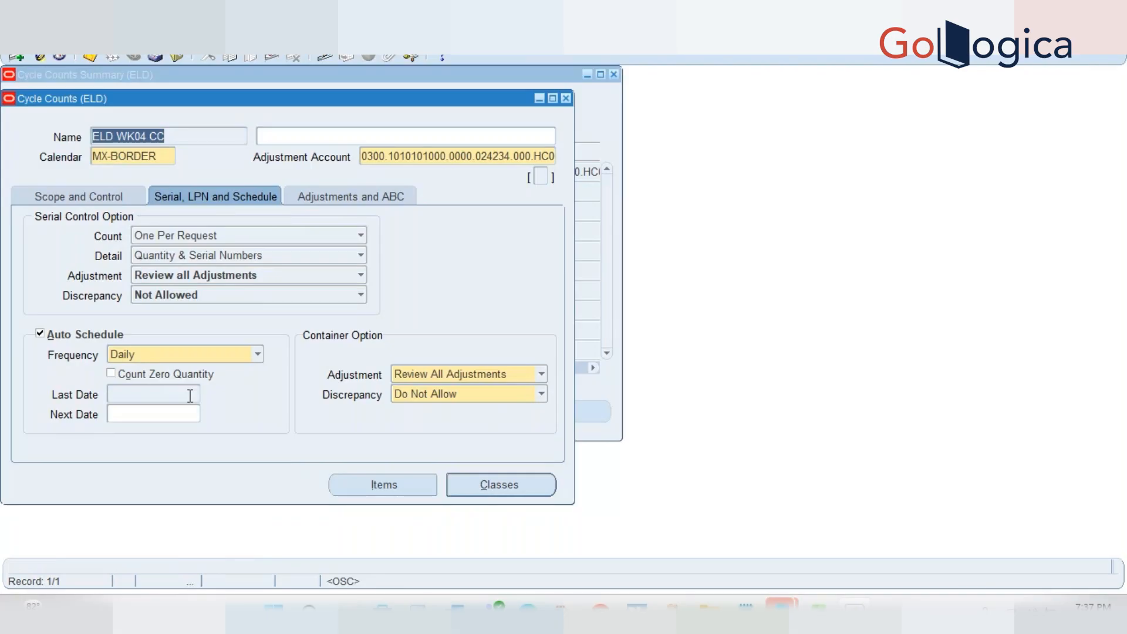
# Review ELD WK04 CC's Scope and Control and Serial, LPN and Schedule tabs, then close it
pyautogui.click(97, 198)
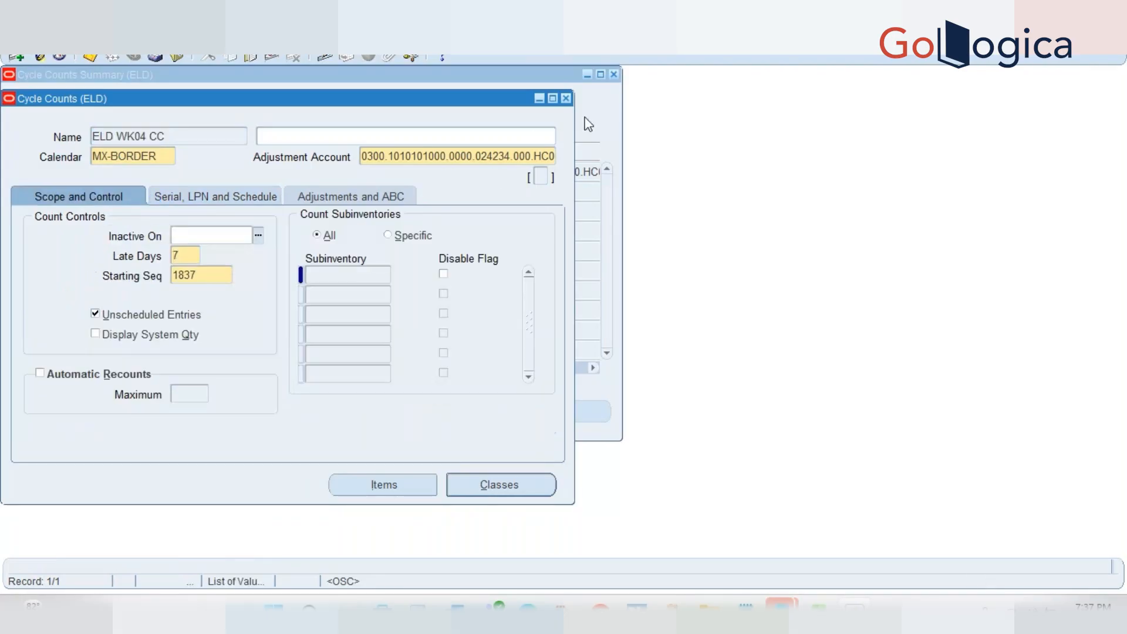
pyautogui.click(566, 98)
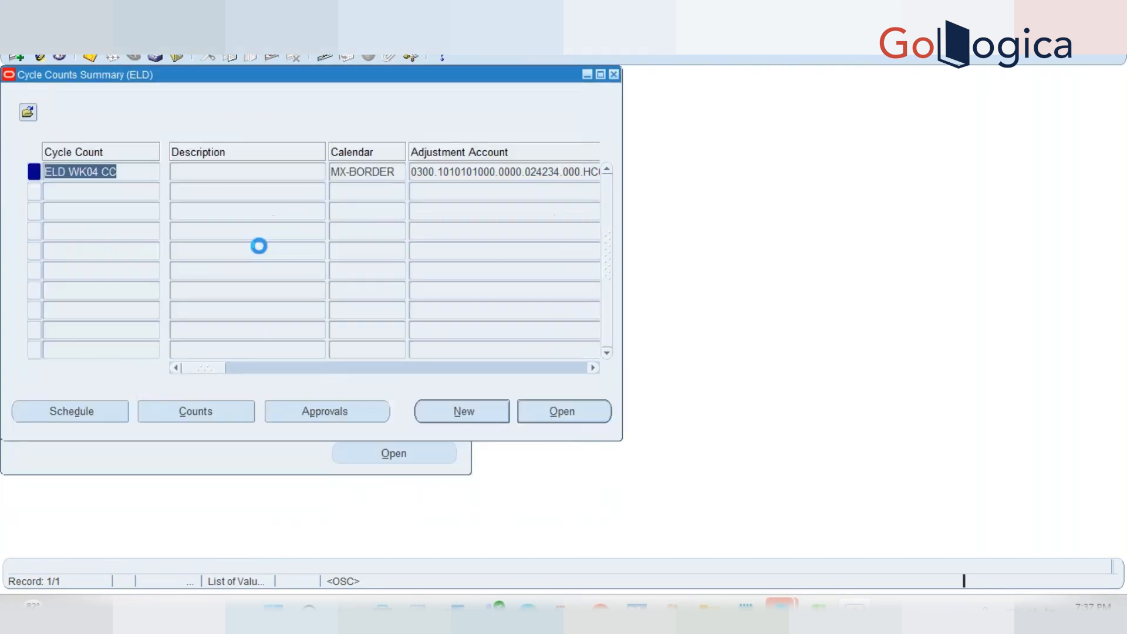
pyautogui.click(558, 421)
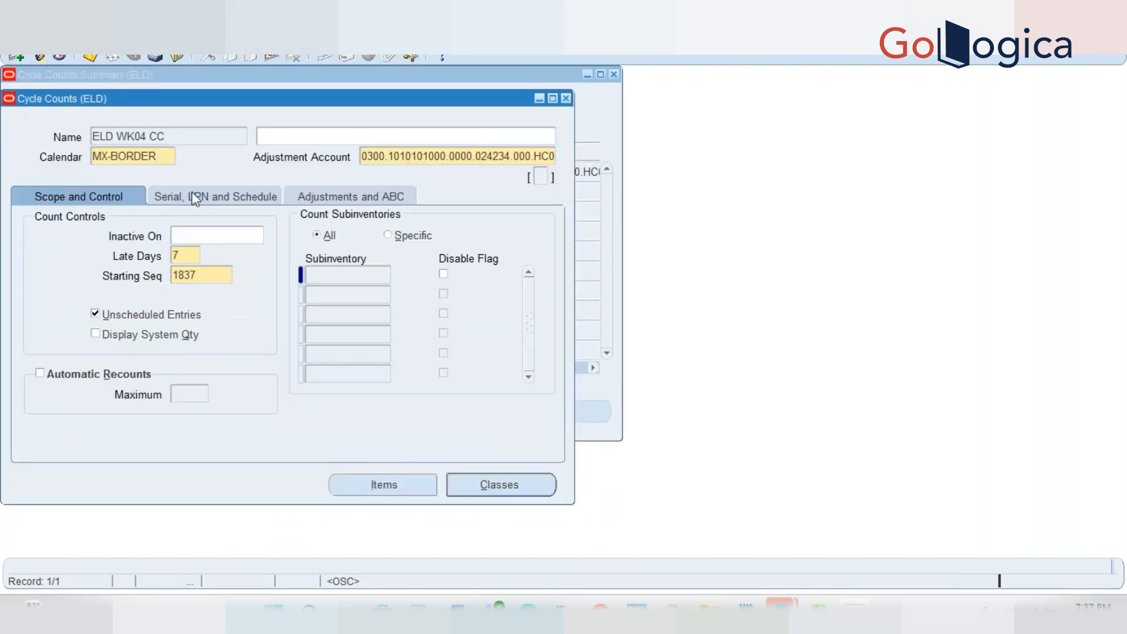
pyautogui.click(195, 198)
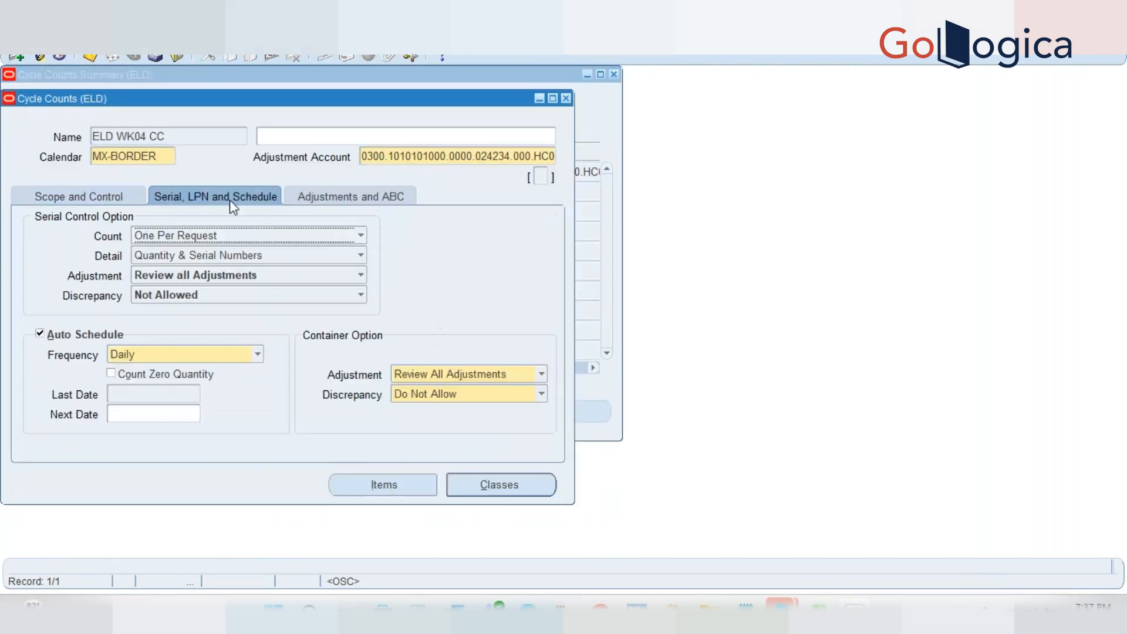
pyautogui.click(566, 99)
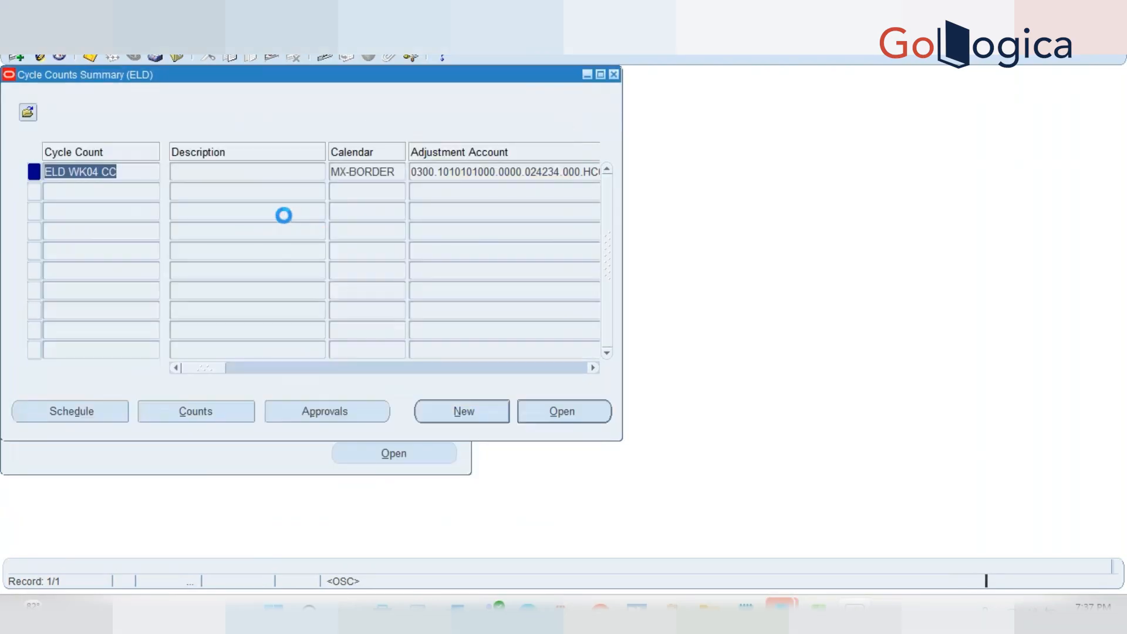
pyautogui.click(553, 413)
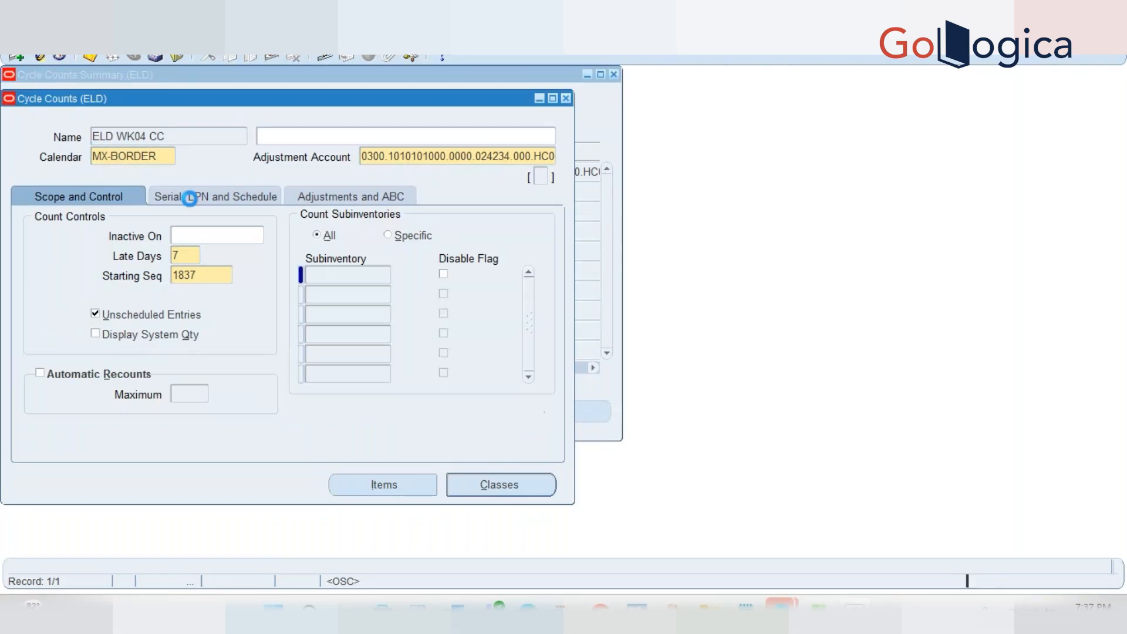
pyautogui.click(189, 198)
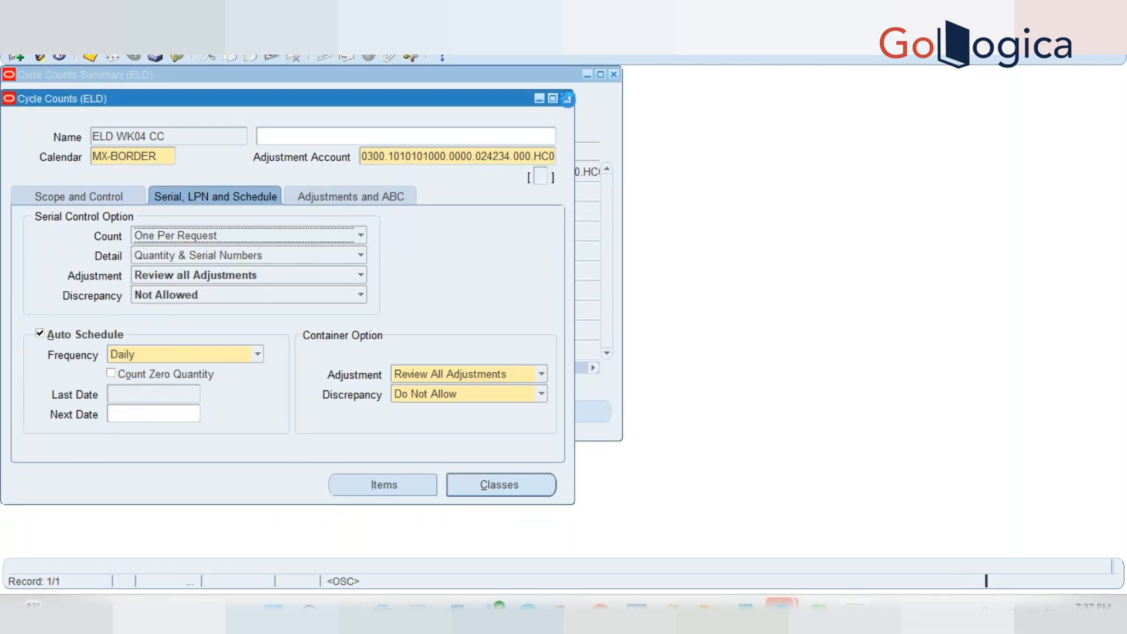
pyautogui.click(567, 99)
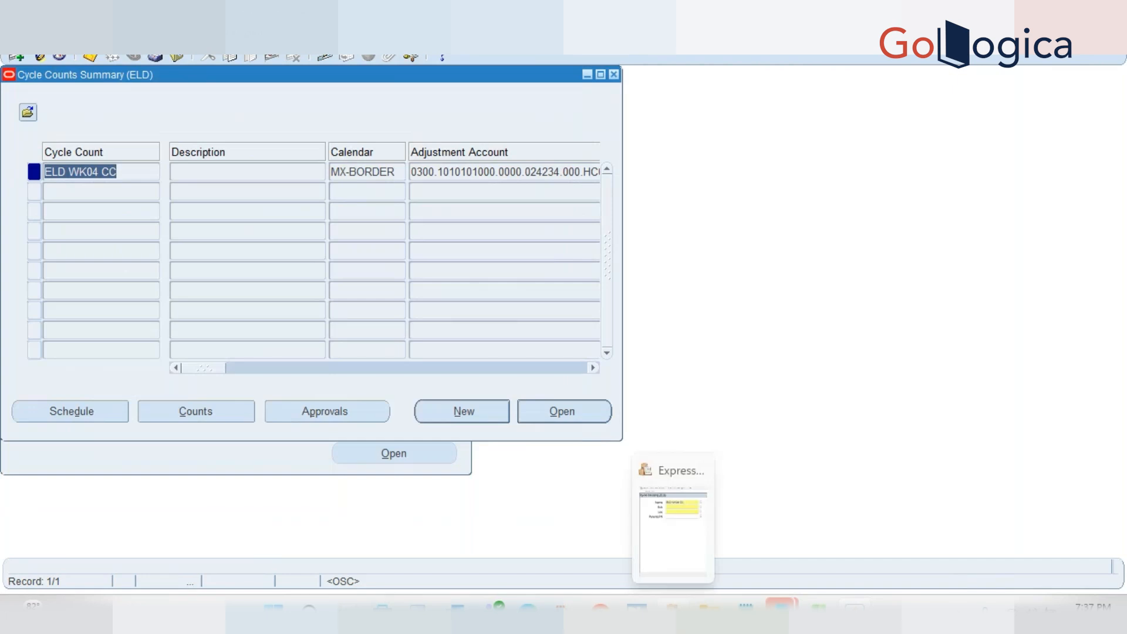
# On the mobile Cycle Counting screen, accept subinventory DMT and locator DMT.BOC.000.000.US, then reopen ELD WK04 CC
pyautogui.click(674, 611)
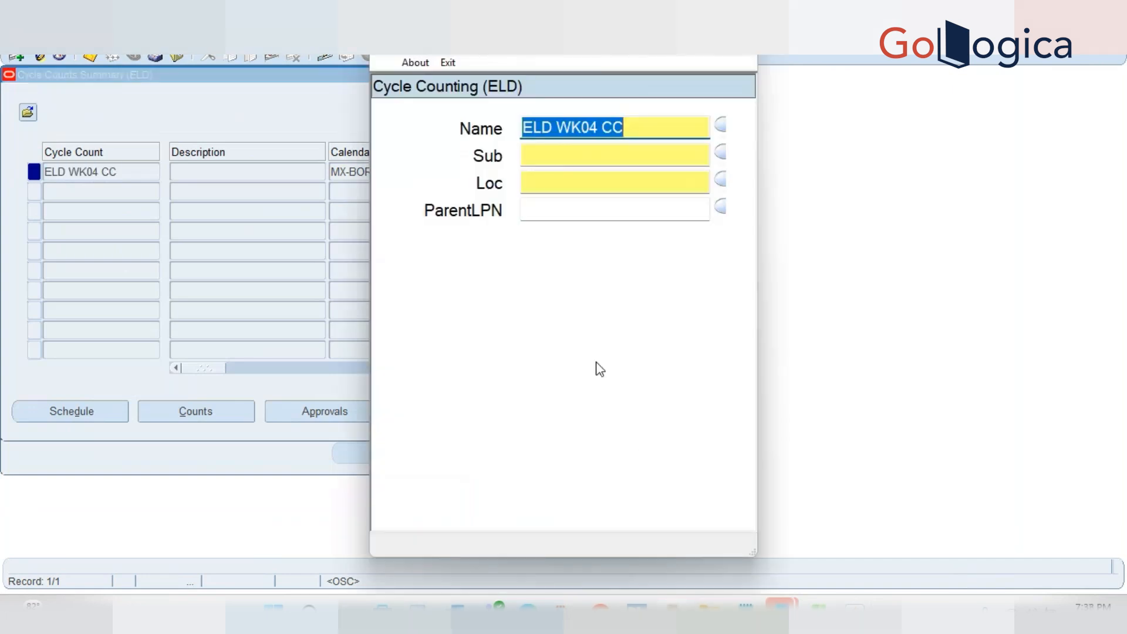
pyautogui.press('Tab')
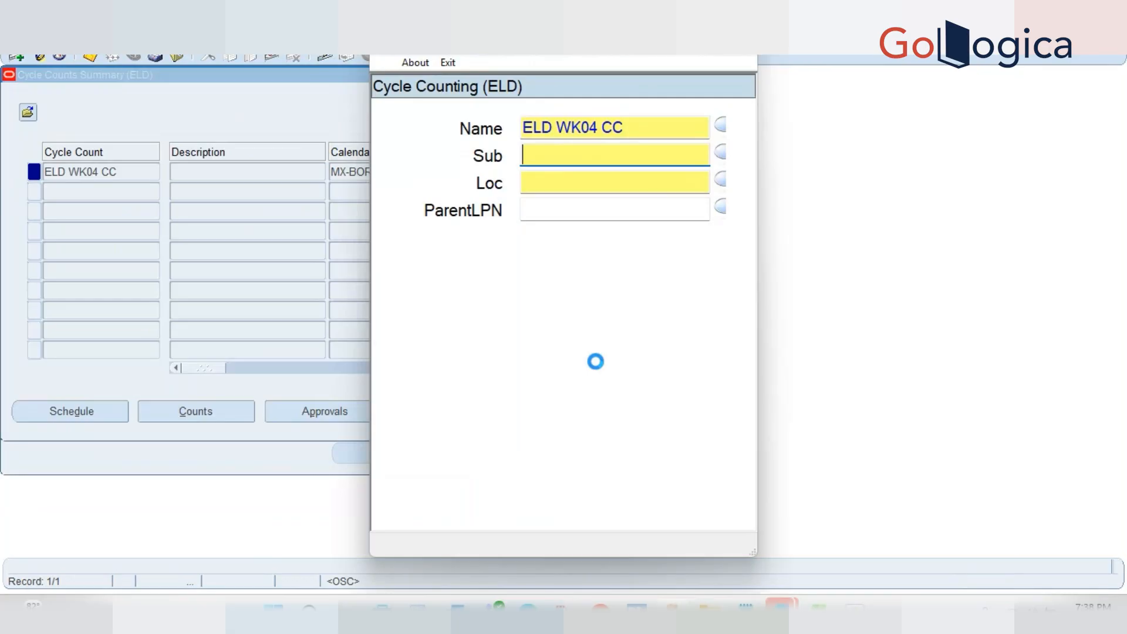
pyautogui.press('Return')
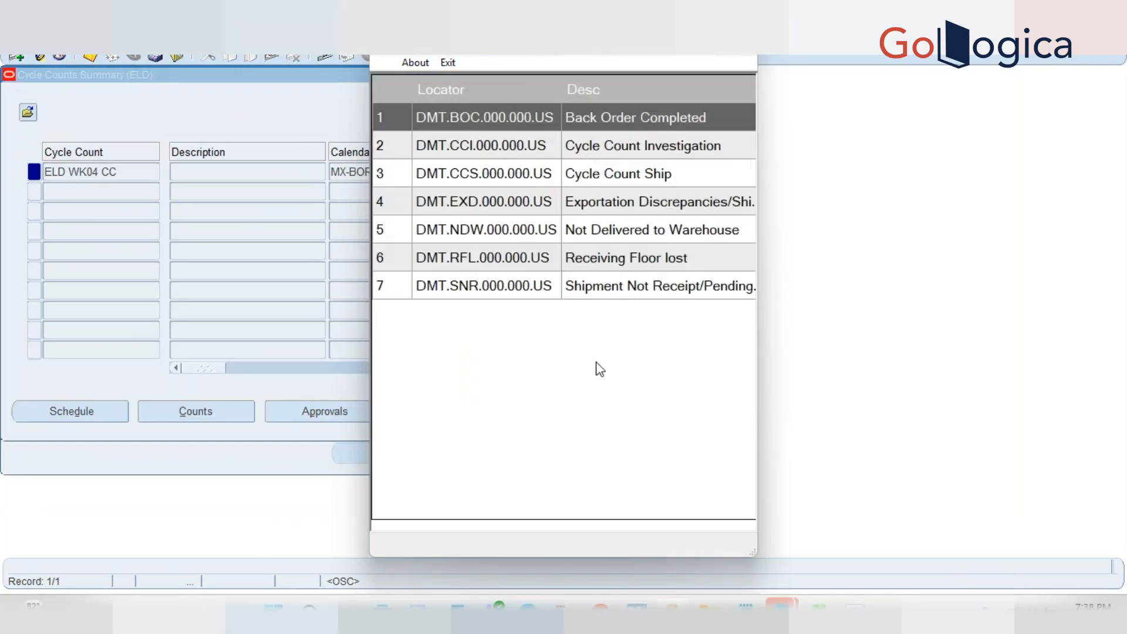
pyautogui.press('Return')
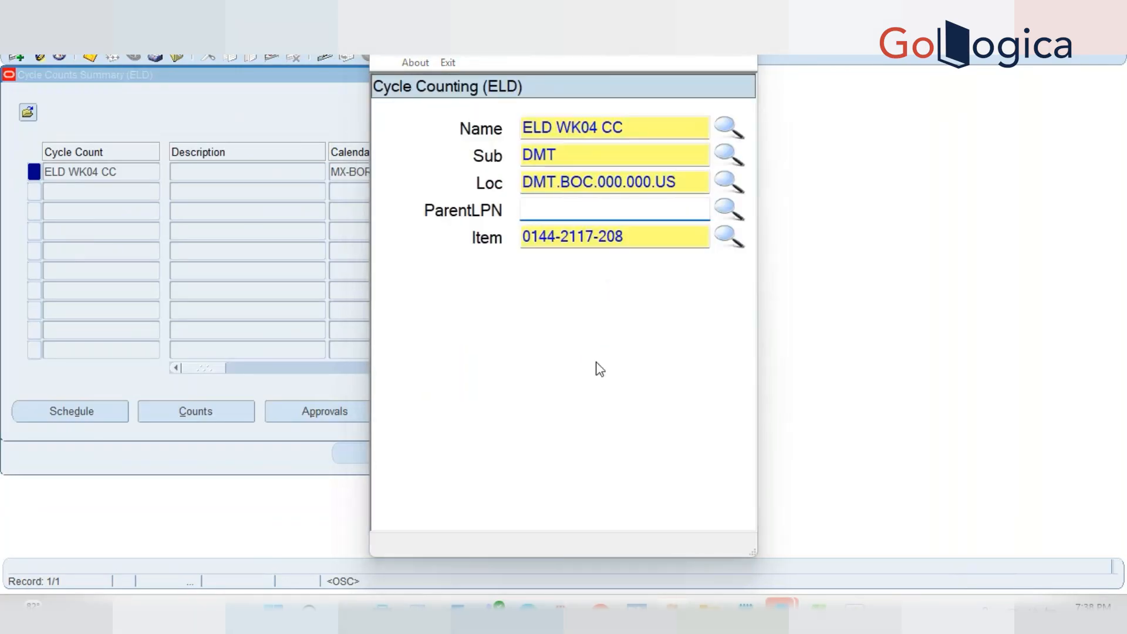
pyautogui.click(349, 191)
pyautogui.click(563, 415)
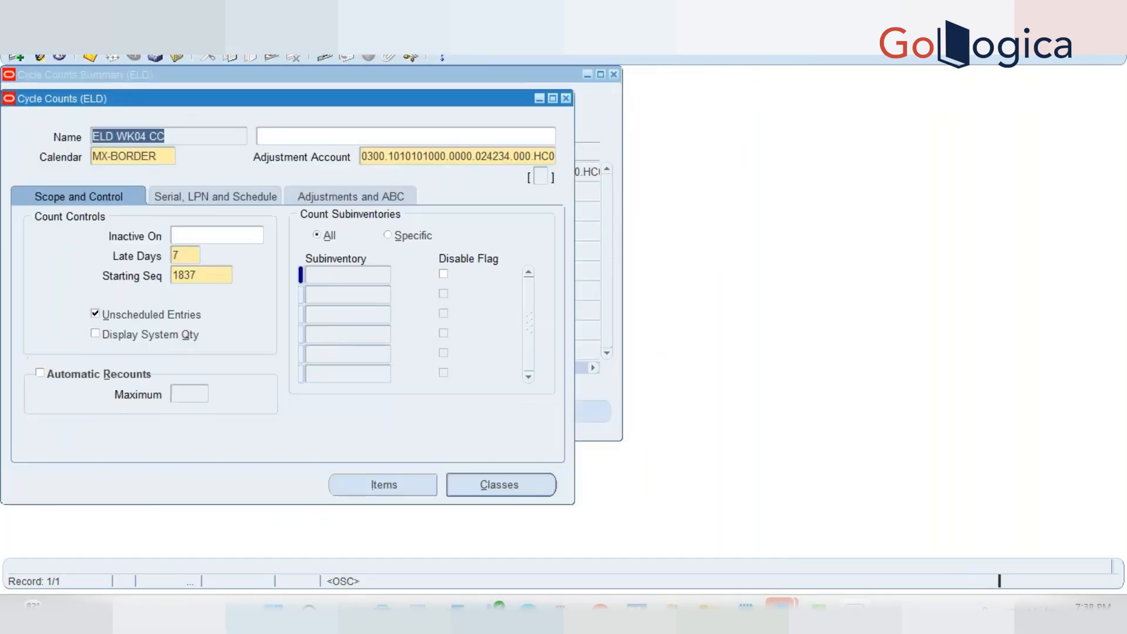
# Generate count requests for ELD WK04 CC and acknowledge the submission note
pyautogui.click(130, 37)
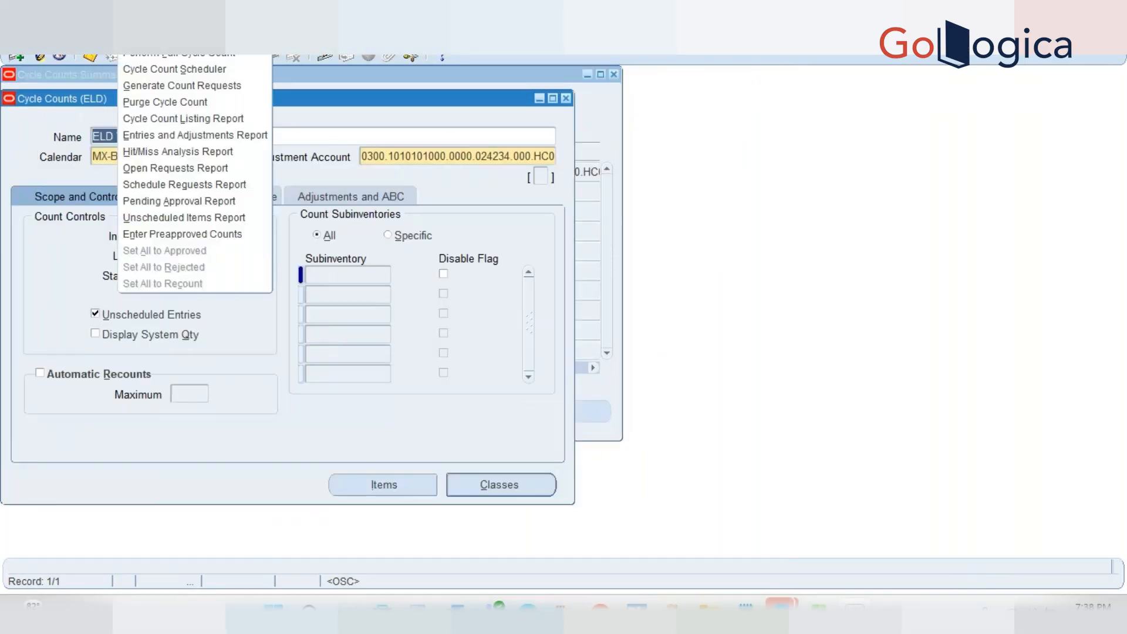
pyautogui.click(187, 88)
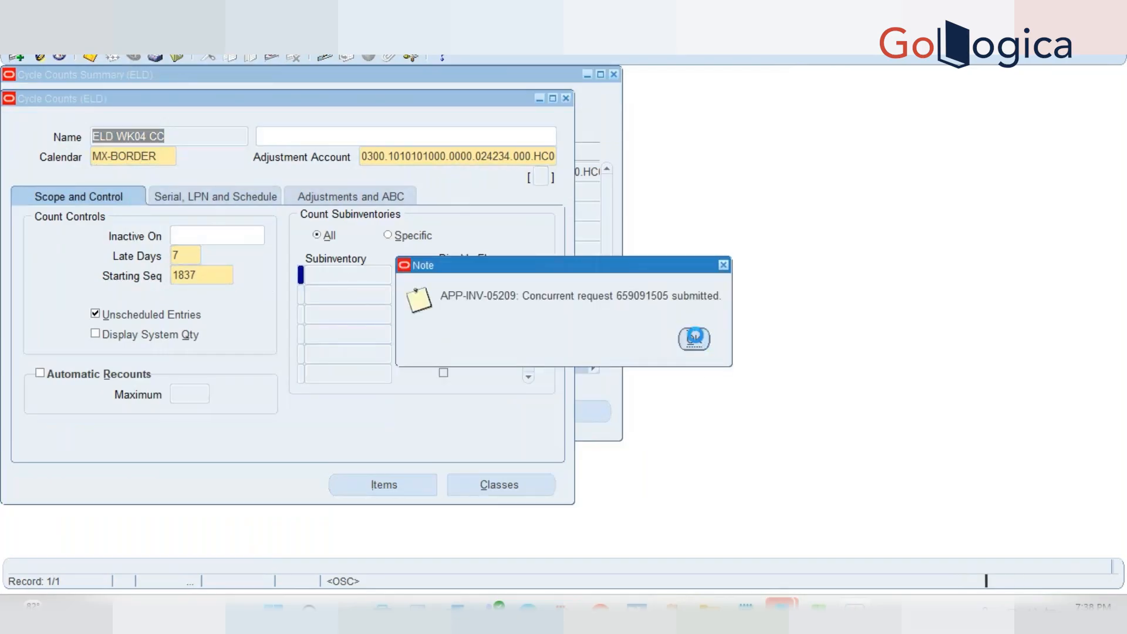
pyautogui.click(696, 340)
# Refresh the Requests list until request 659091505 completes, then close it
pyautogui.click(59, 46)
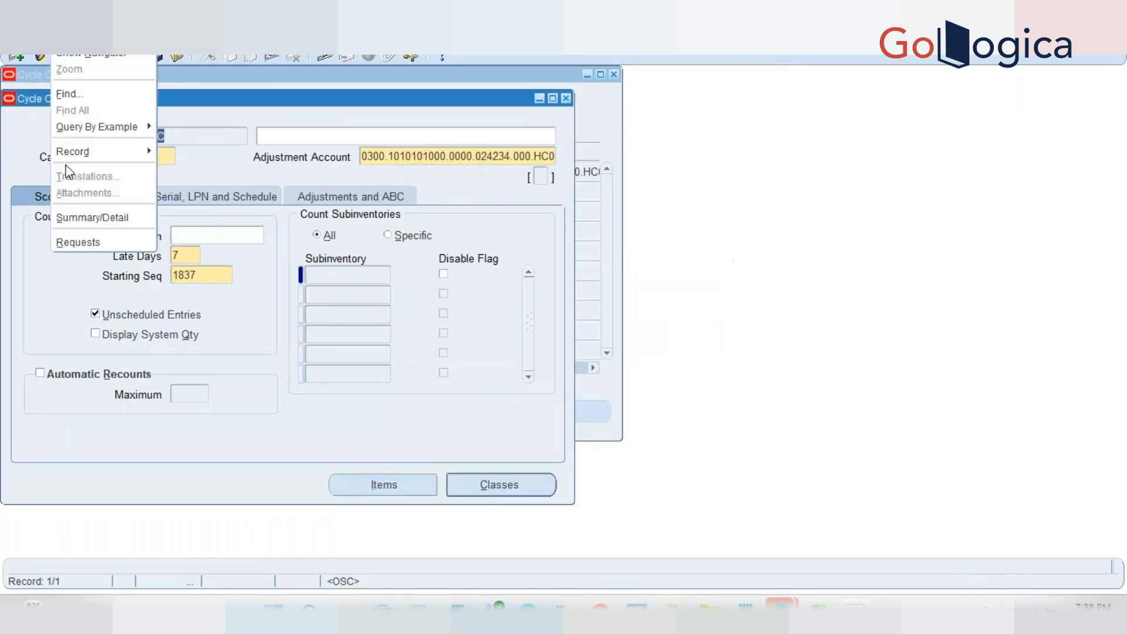
pyautogui.click(70, 239)
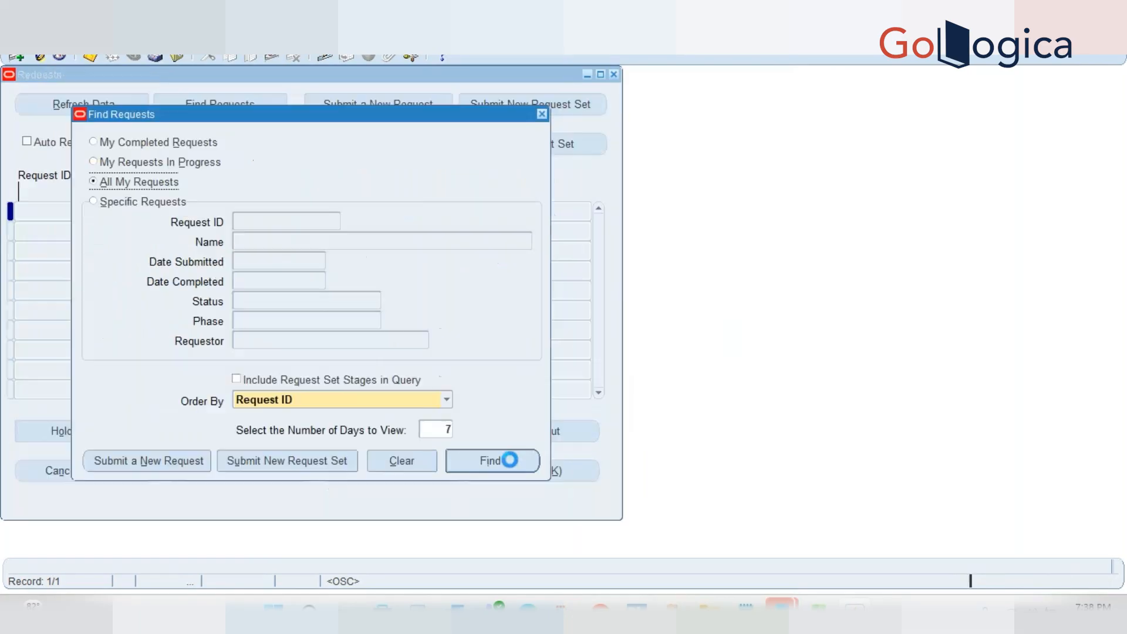
pyautogui.click(502, 467)
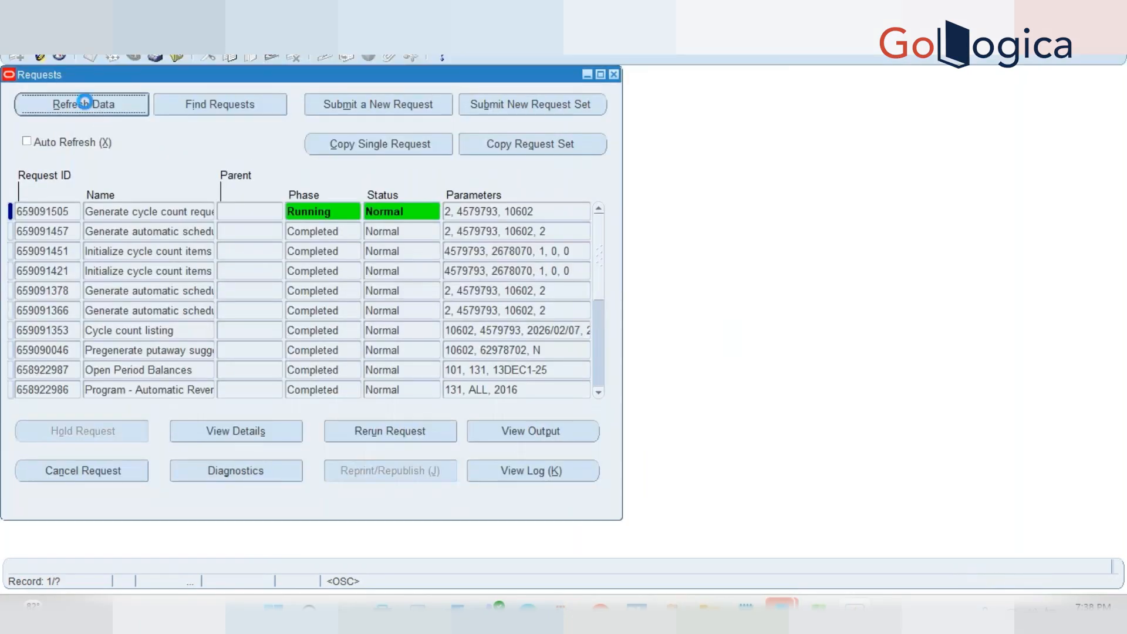
pyautogui.click(84, 102)
pyautogui.click(85, 102)
pyautogui.click(77, 105)
pyautogui.click(75, 105)
pyautogui.click(80, 105)
pyautogui.click(80, 106)
pyautogui.click(80, 105)
pyautogui.click(66, 107)
pyautogui.click(613, 73)
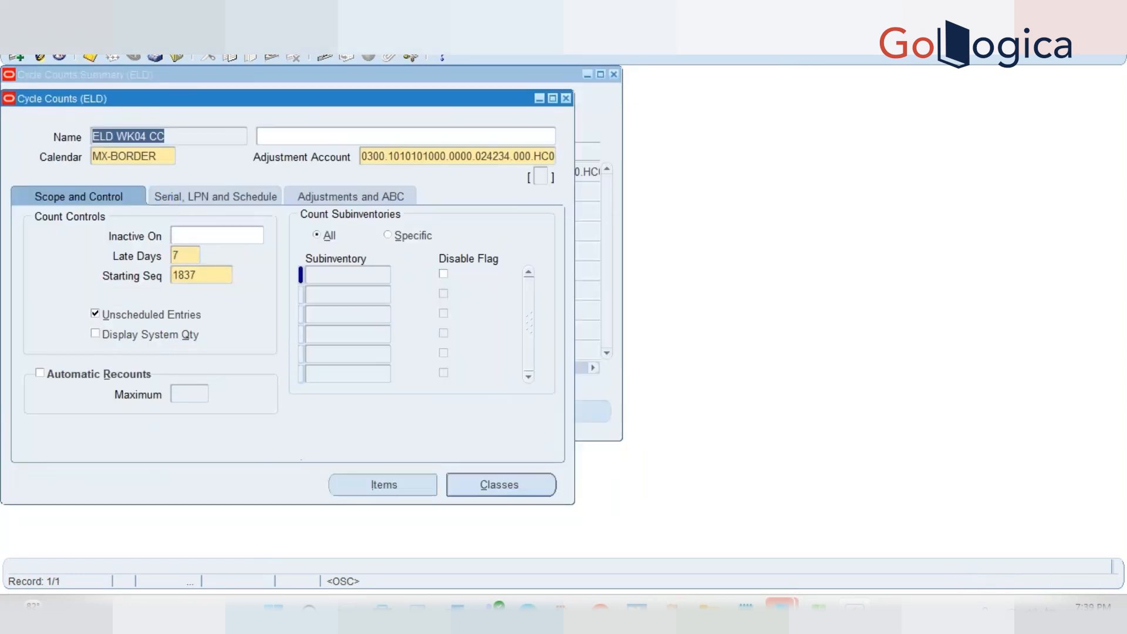
# Submit the Cycle Count Listing report for 07-FEB-2026
pyautogui.click(131, 36)
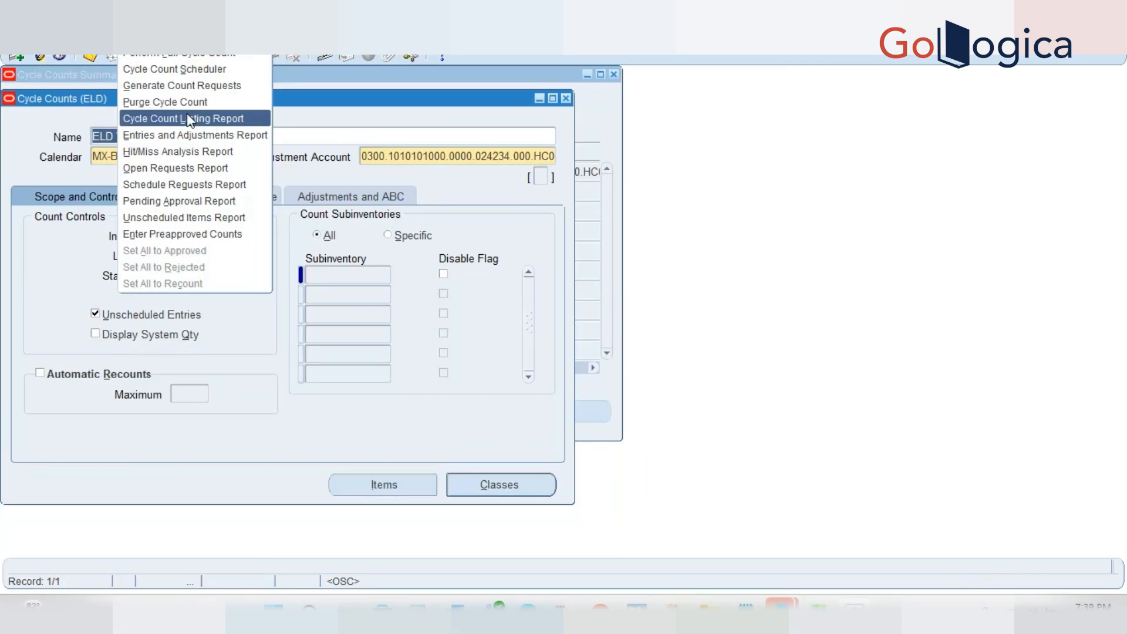
pyautogui.click(171, 119)
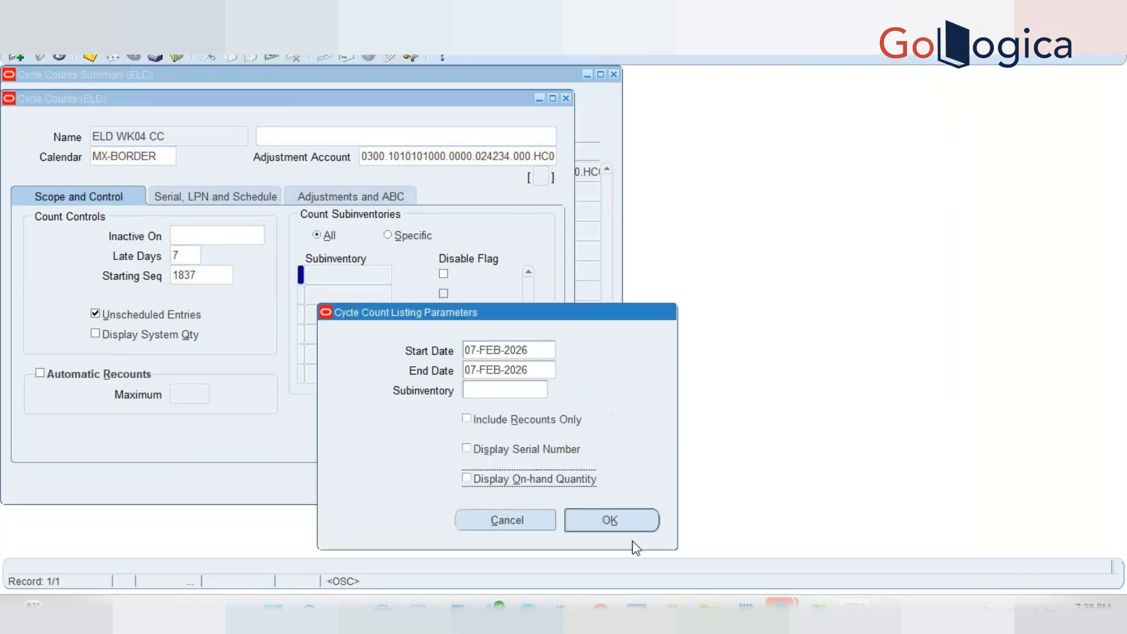
pyautogui.click(601, 520)
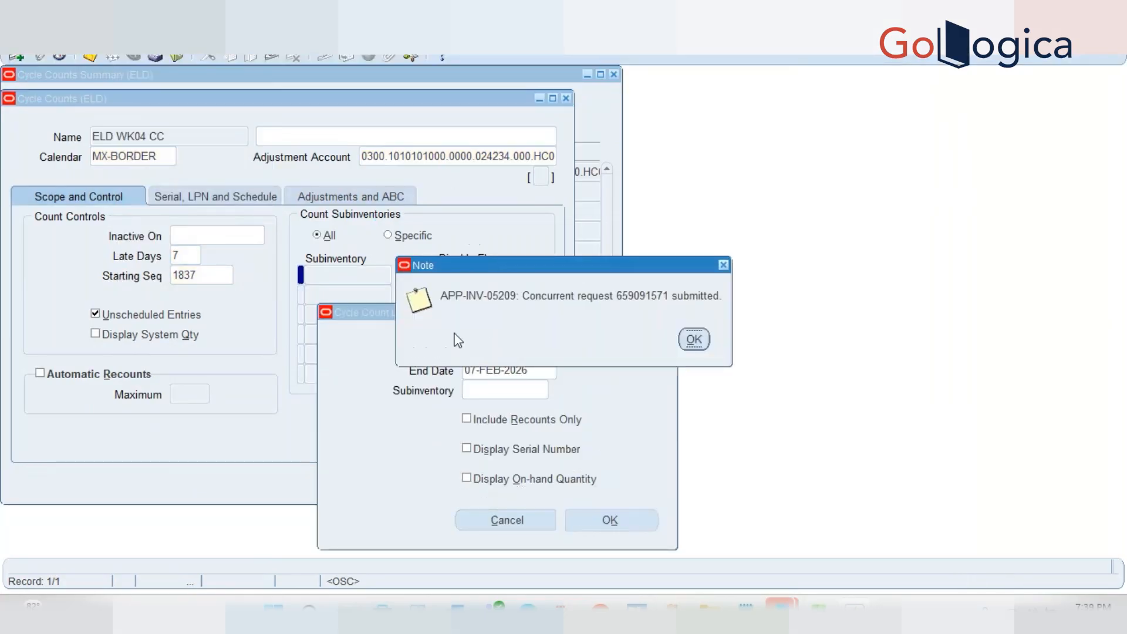
pyautogui.click(692, 343)
# Refresh the Requests list until the listing and scheduling requests show Completed
pyautogui.click(61, 35)
pyautogui.click(92, 240)
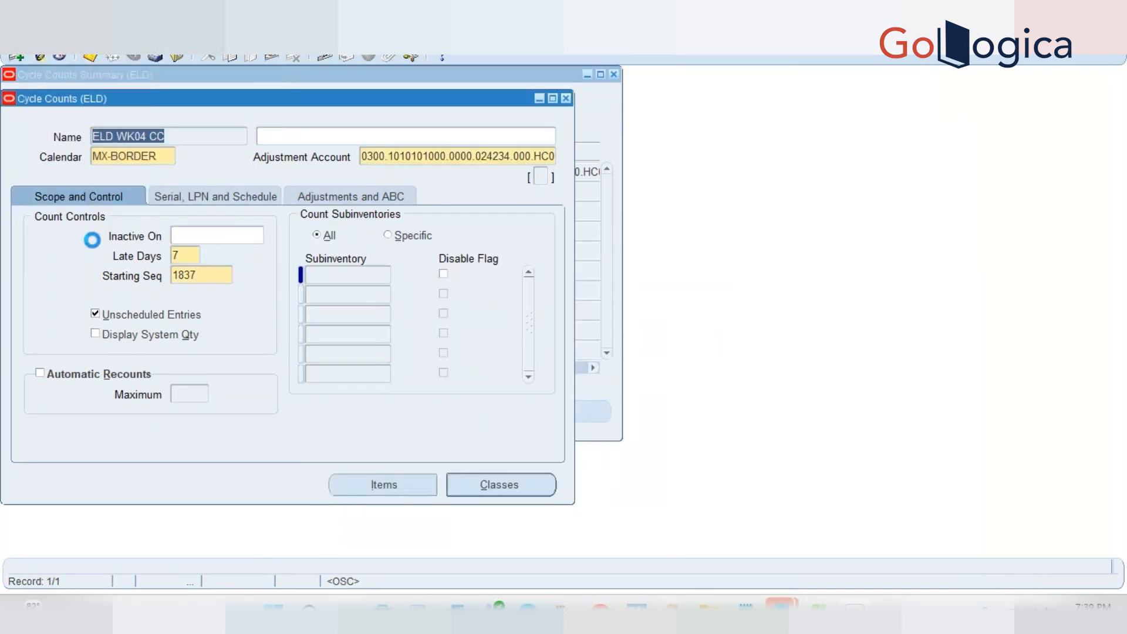
pyautogui.click(490, 464)
pyautogui.click(85, 108)
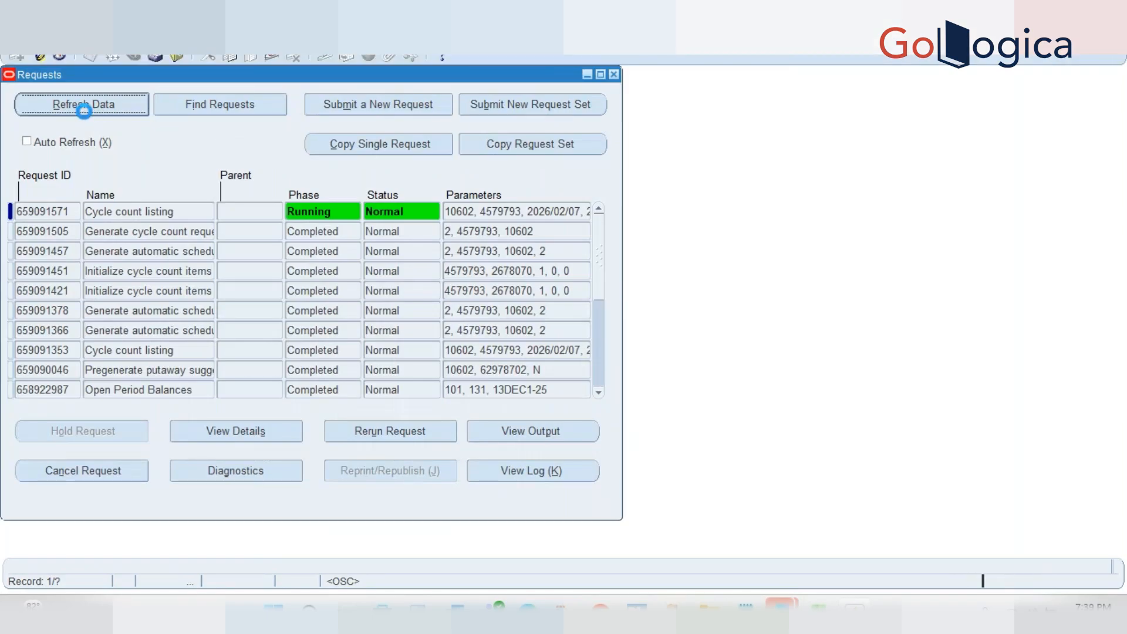
pyautogui.click(83, 111)
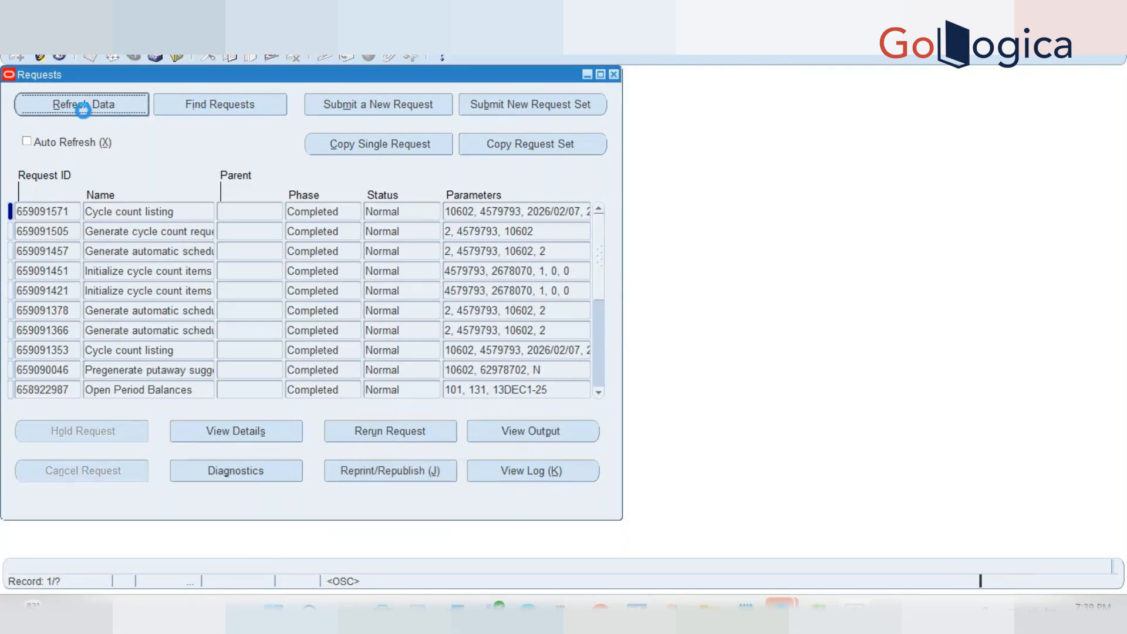
pyautogui.click(534, 432)
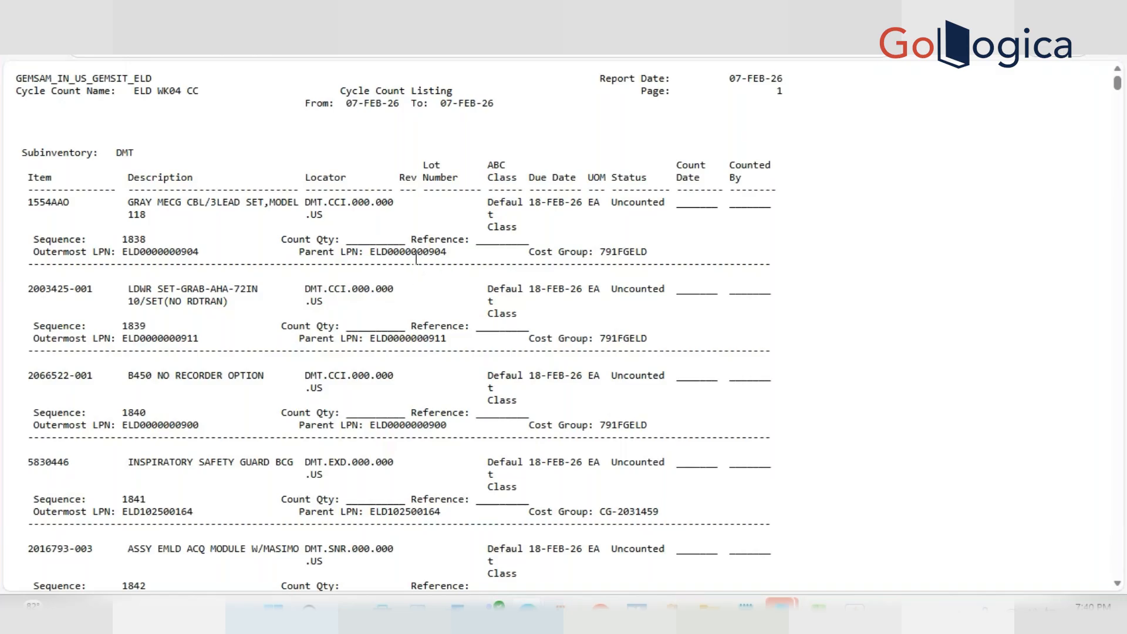
pyautogui.doubleClick(383, 257)
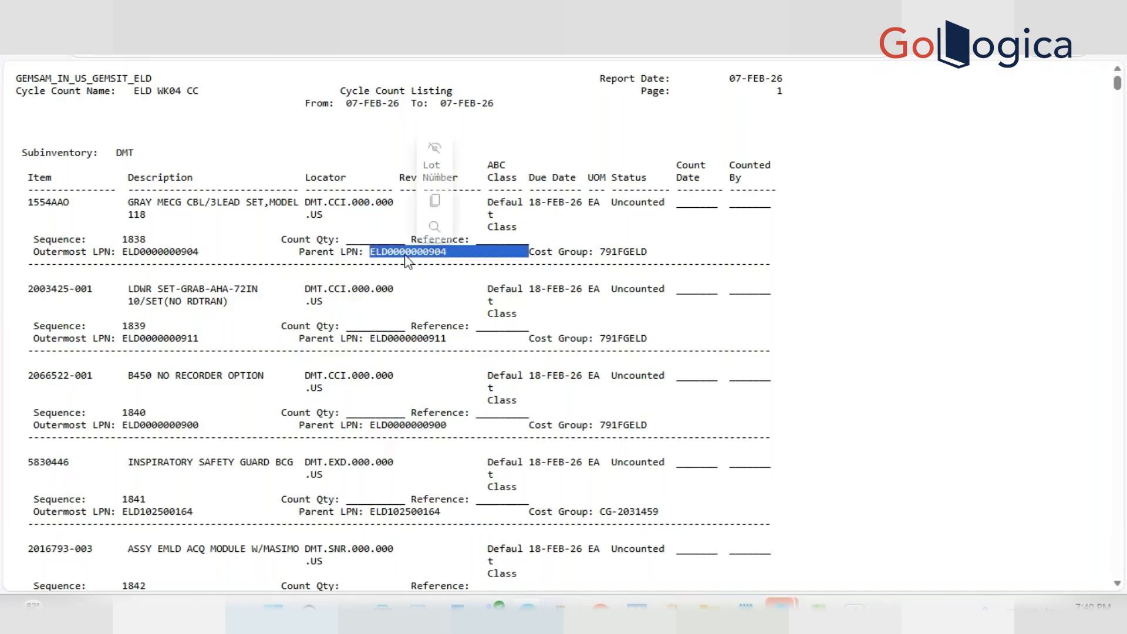
pyautogui.click(406, 257)
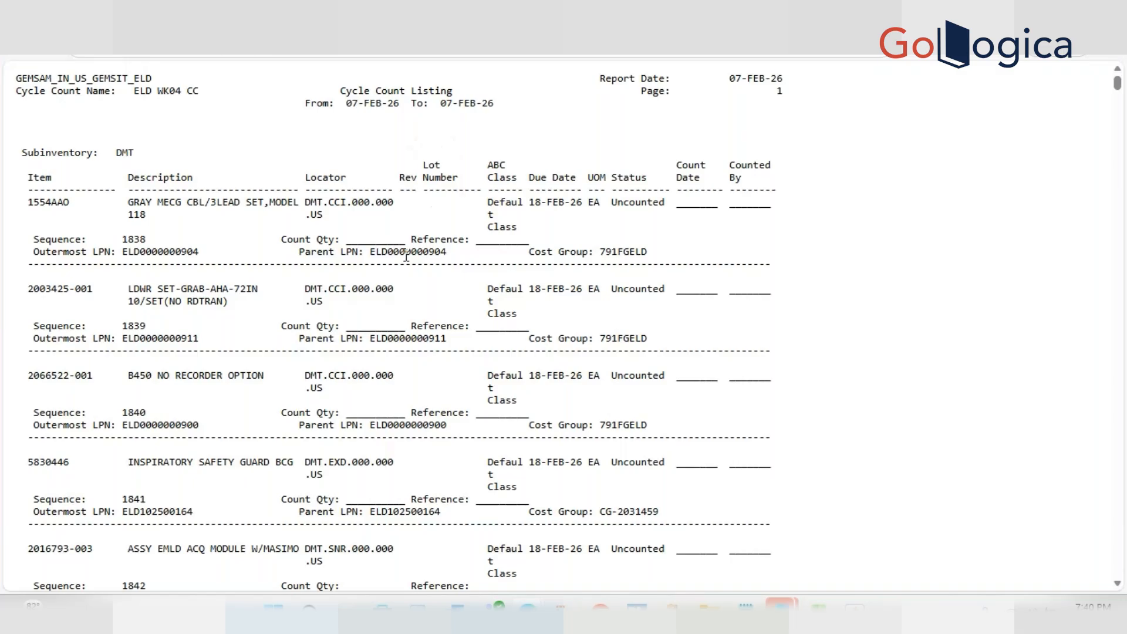
pyautogui.doubleClick(175, 258)
pyautogui.doubleClick(395, 257)
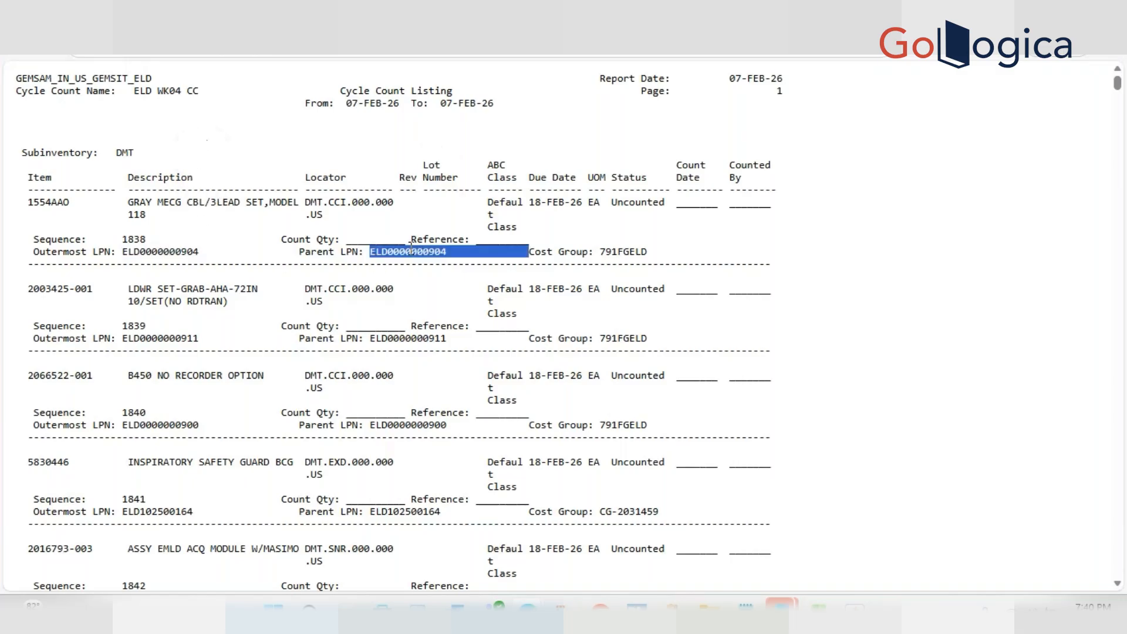
pyautogui.doubleClick(400, 339)
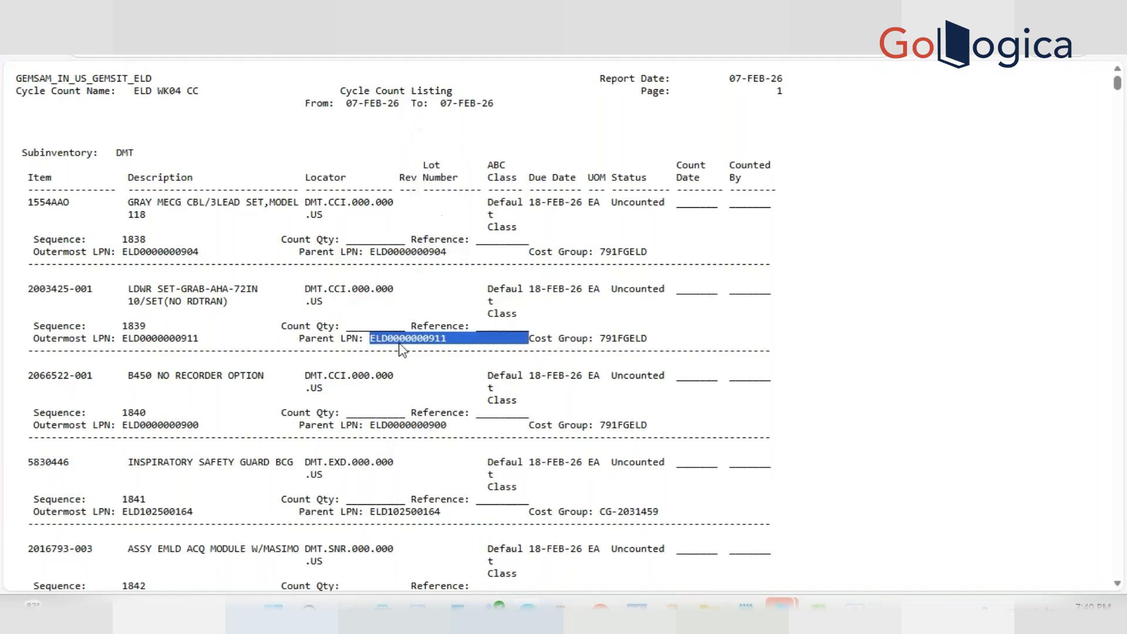
pyautogui.doubleClick(172, 339)
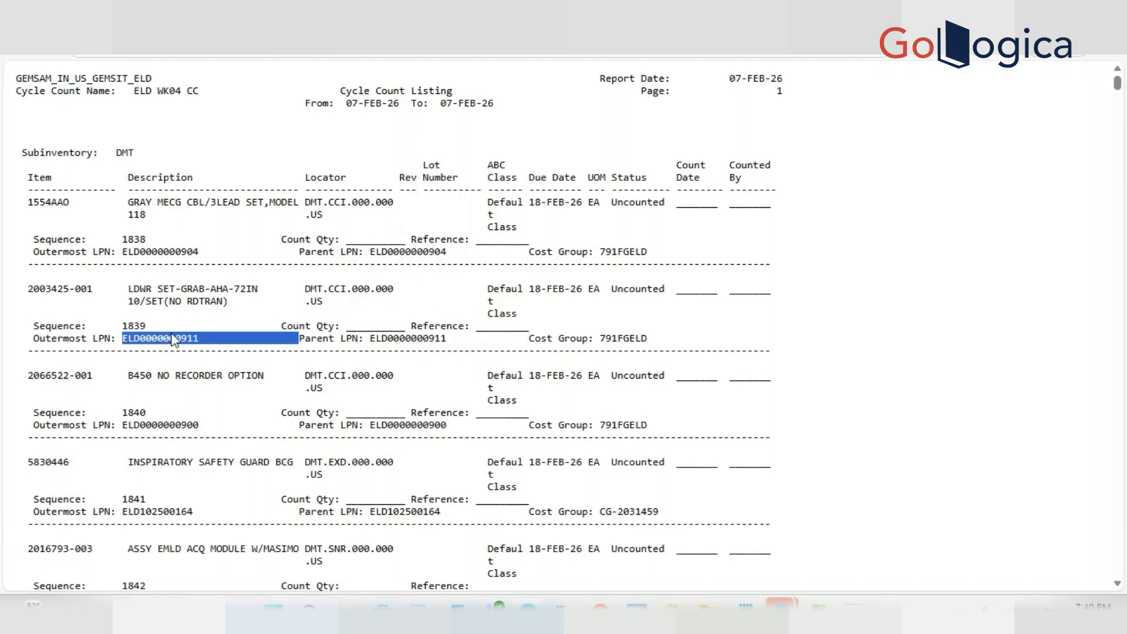
pyautogui.doubleClick(406, 339)
pyautogui.doubleClick(177, 424)
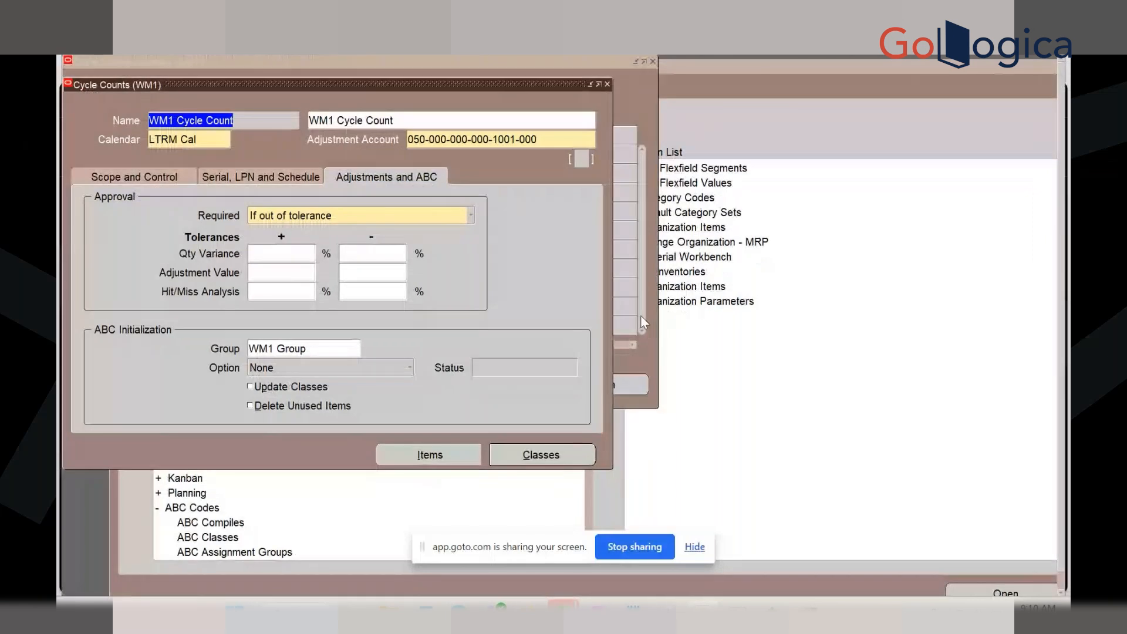
# Close the cycle count forms and launch ABC Assignment Groups
pyautogui.click(608, 84)
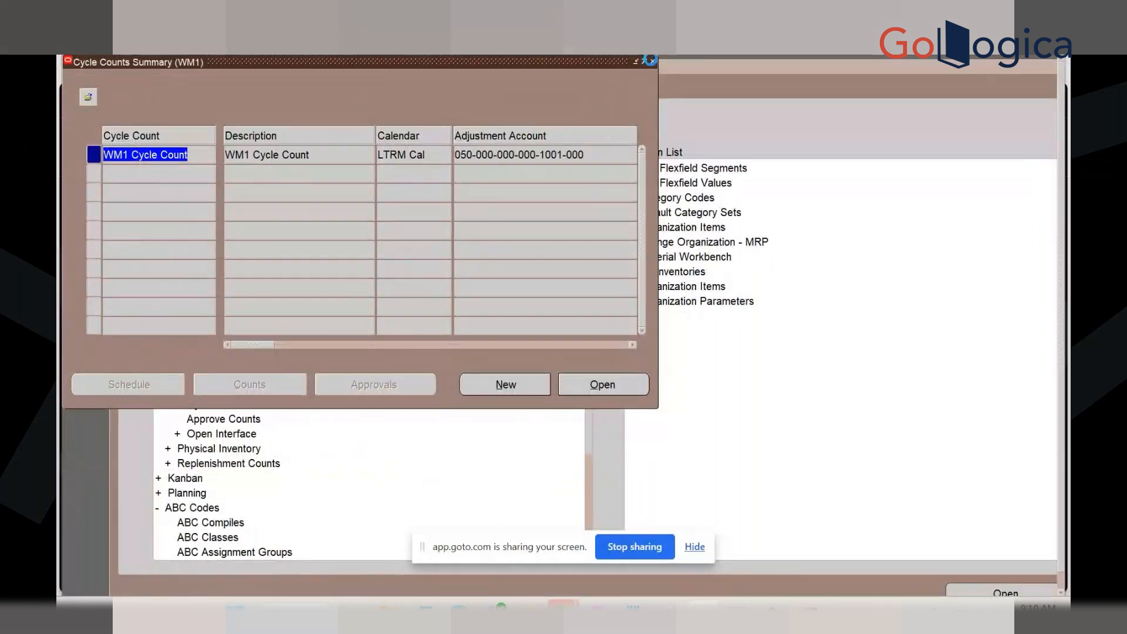
pyautogui.click(651, 60)
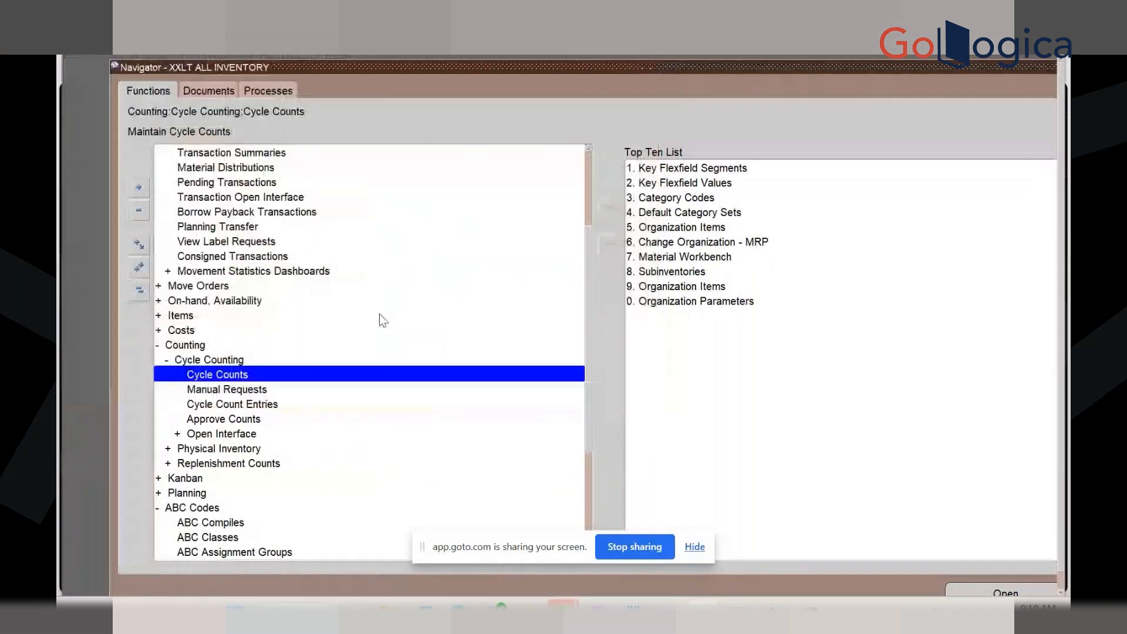
pyautogui.click(225, 555)
pyautogui.doubleClick(224, 553)
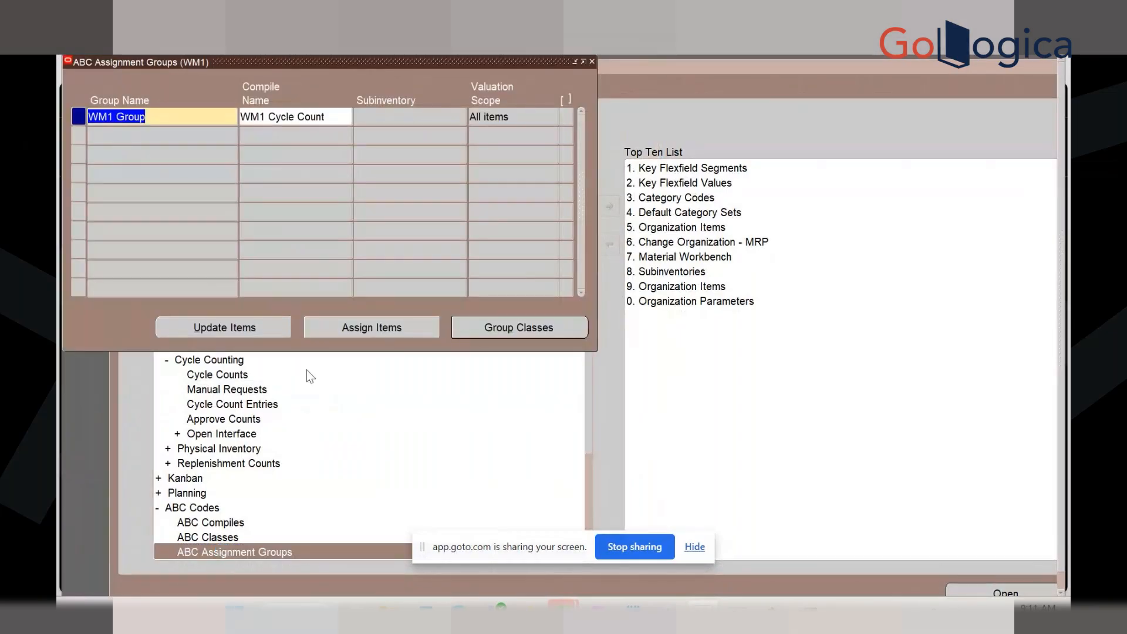
# Review WM1 Group's class assignments and item ABC classes, then close the form
pyautogui.click(333, 334)
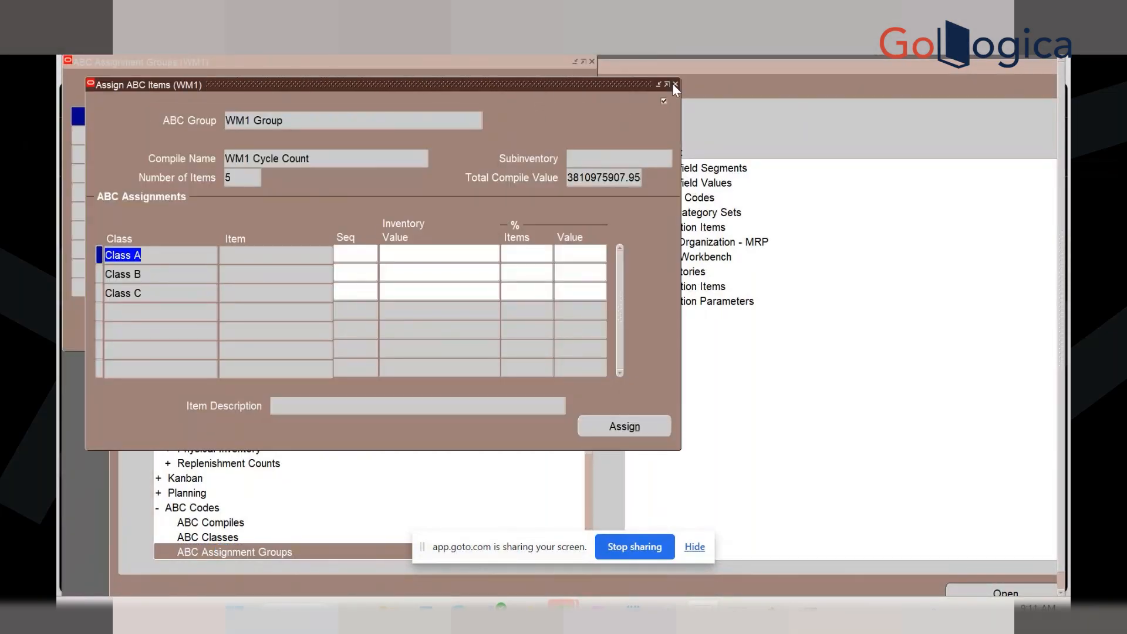
pyautogui.click(674, 84)
pyautogui.click(262, 330)
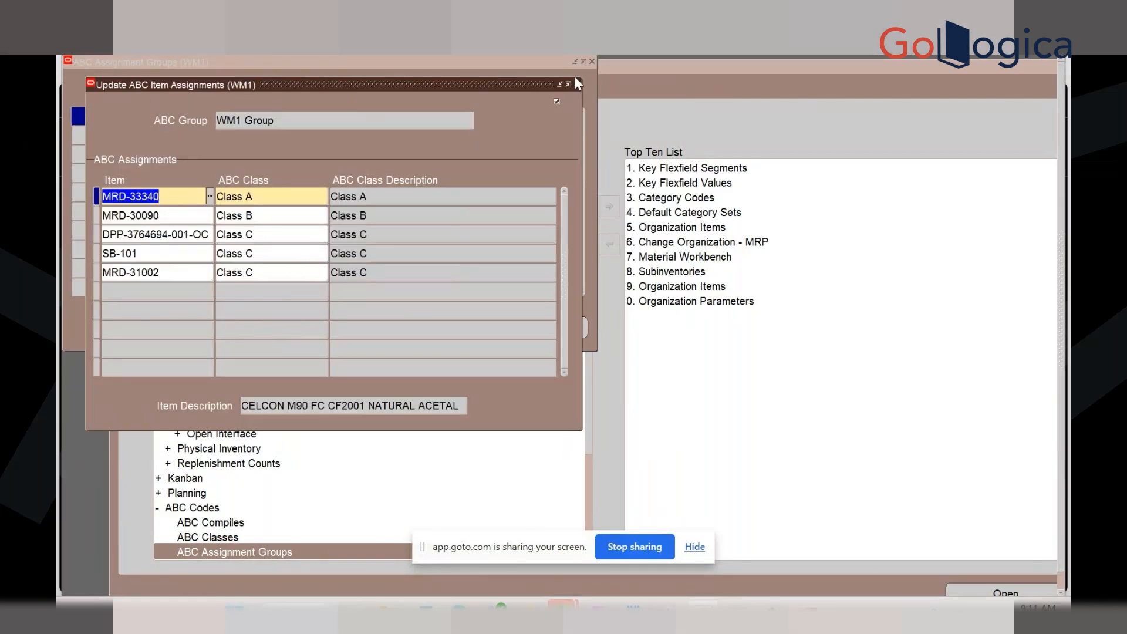
pyautogui.click(577, 84)
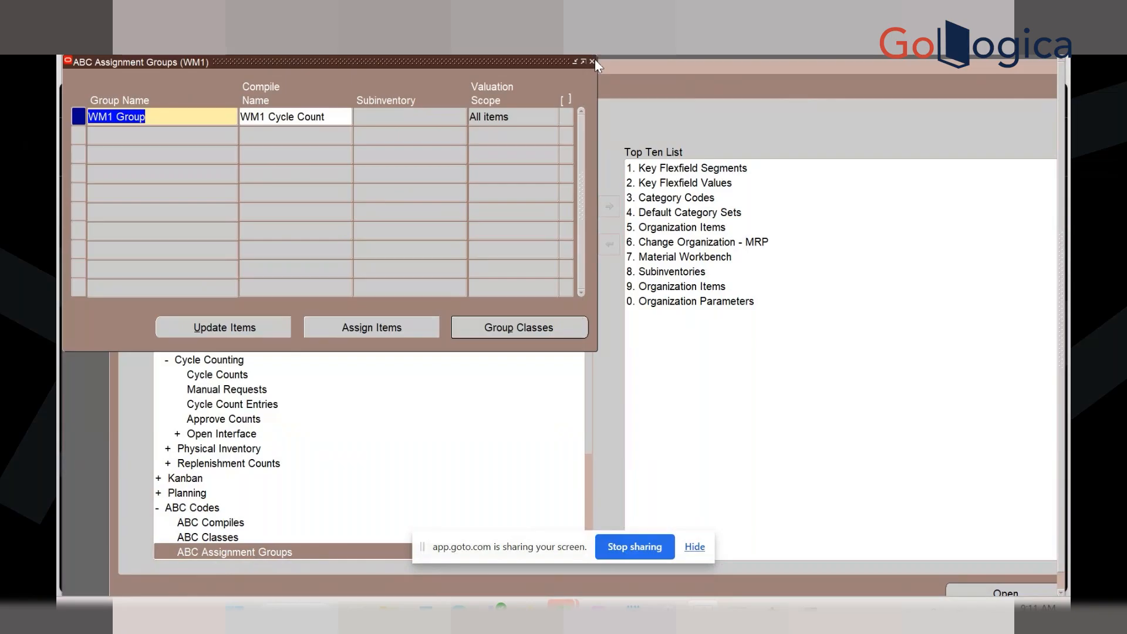
pyautogui.click(591, 61)
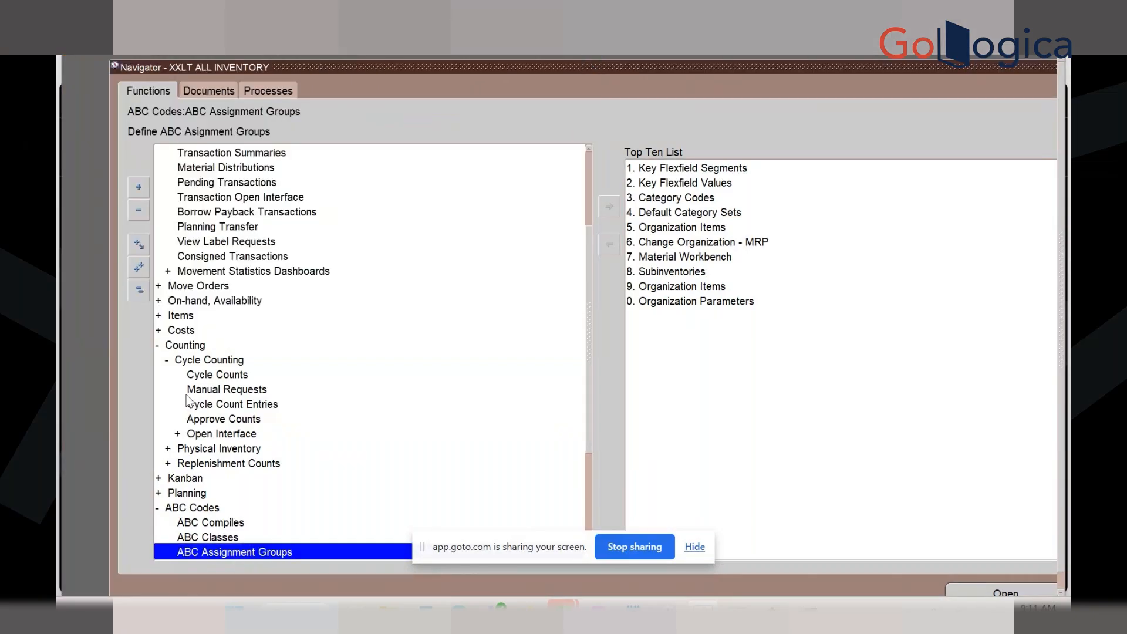
pyautogui.click(192, 374)
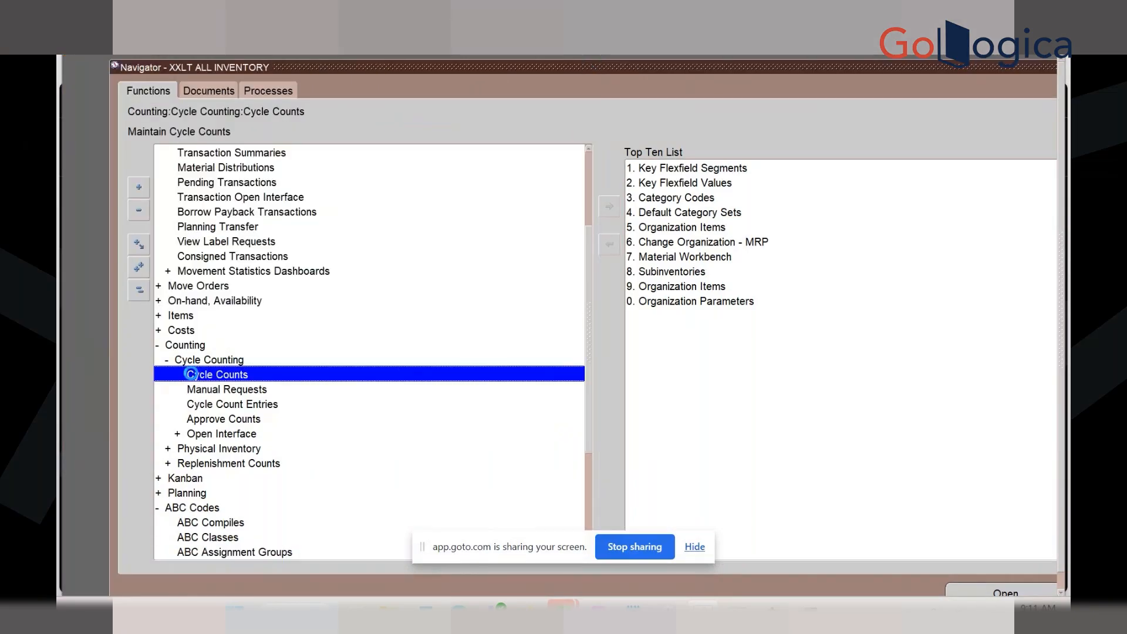
# Open WM1 Cycle Count and set its serial Count option to One Per Request
pyautogui.doubleClick(192, 374)
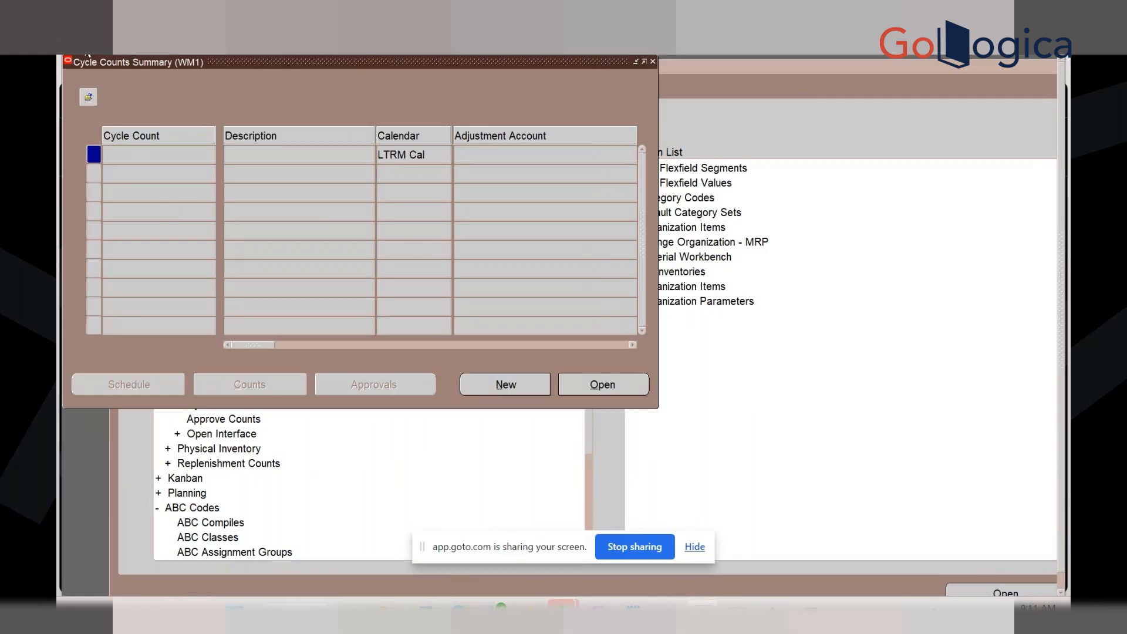
pyautogui.click(86, 52)
pyautogui.click(594, 384)
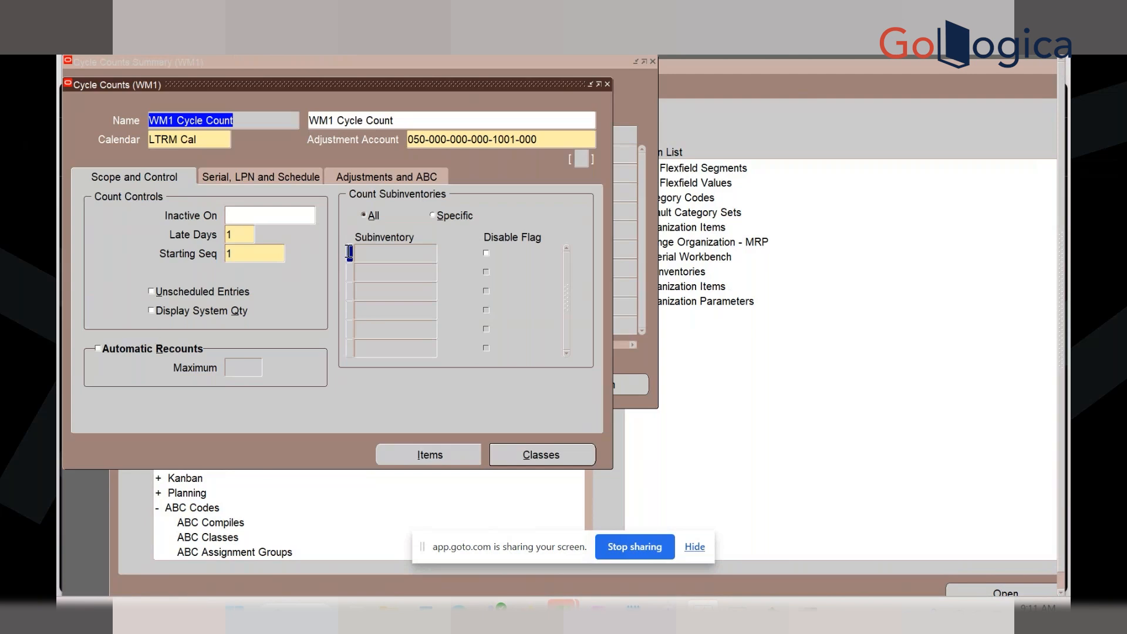
pyautogui.click(259, 179)
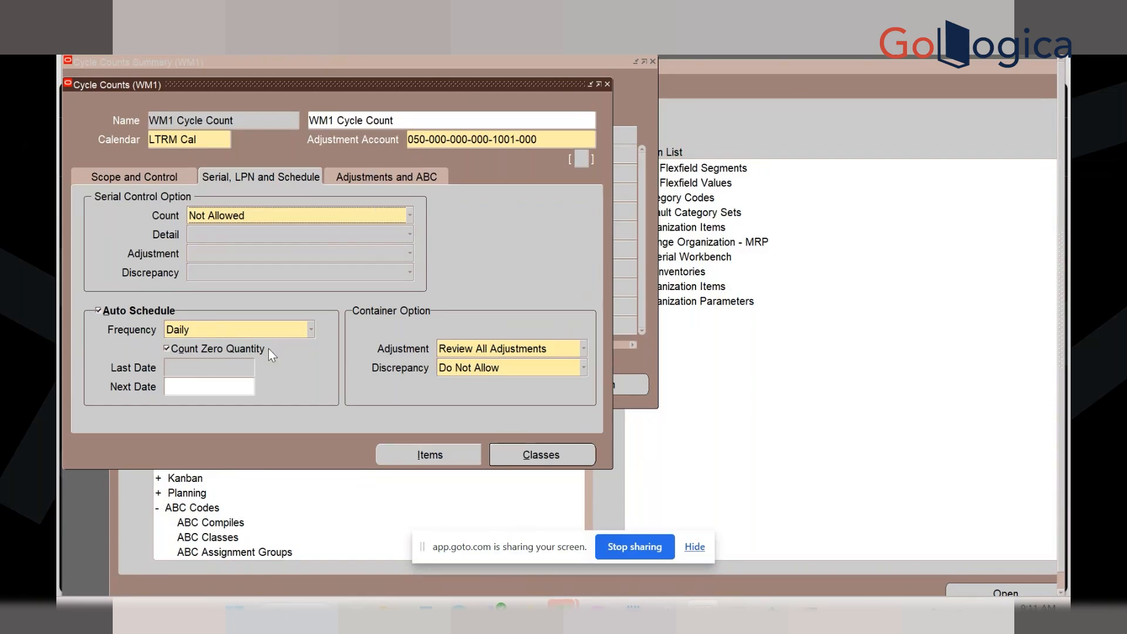
pyautogui.click(269, 216)
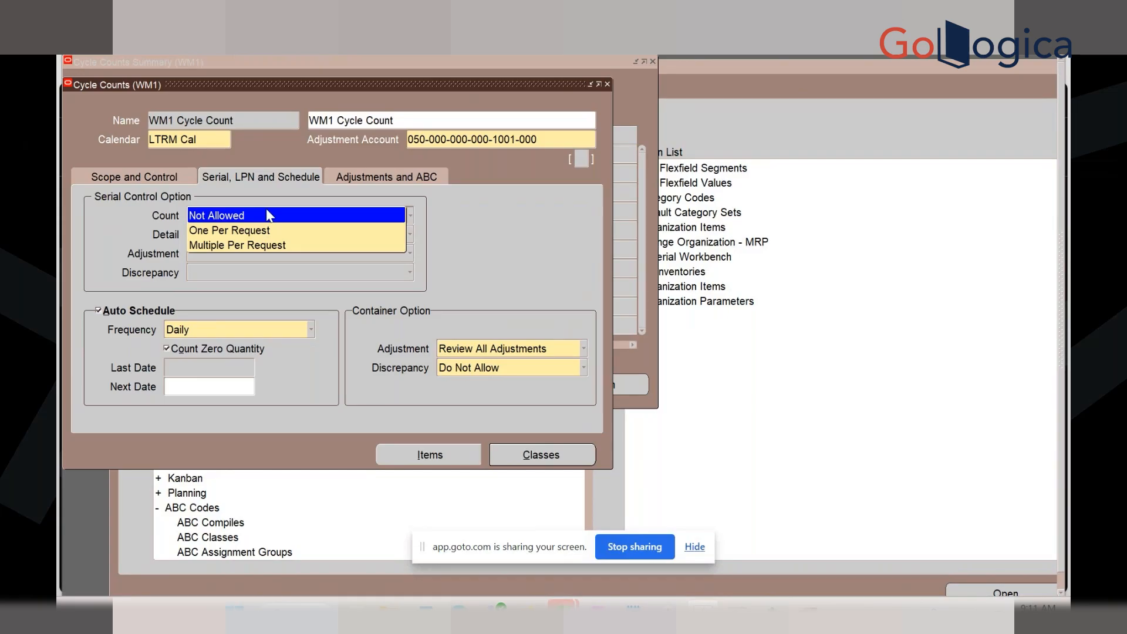
pyautogui.click(265, 230)
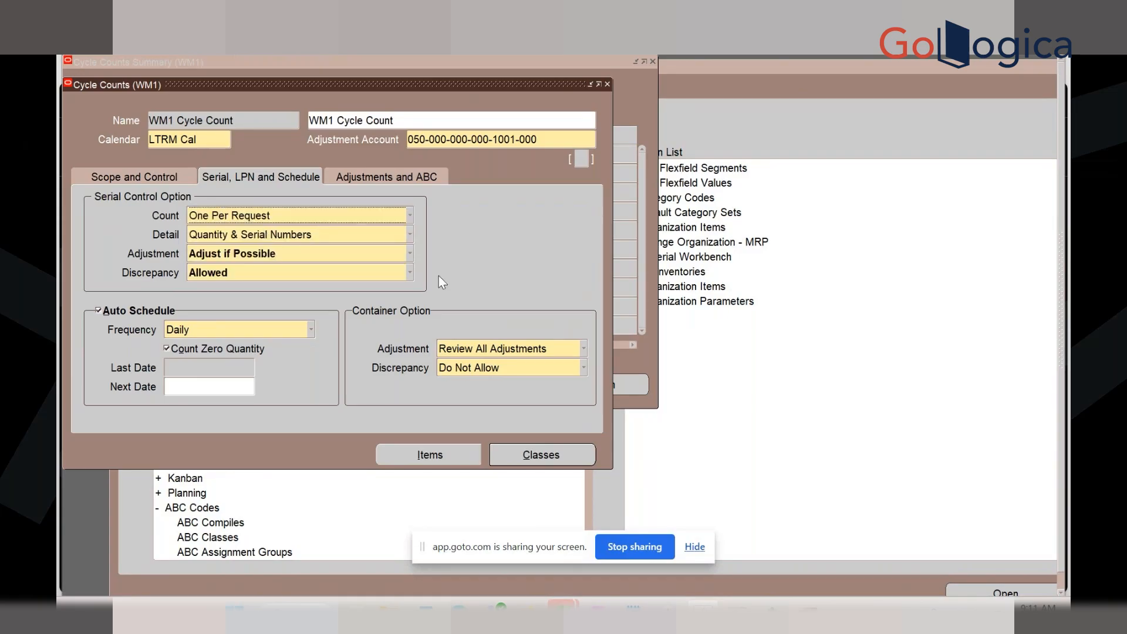
pyautogui.click(454, 319)
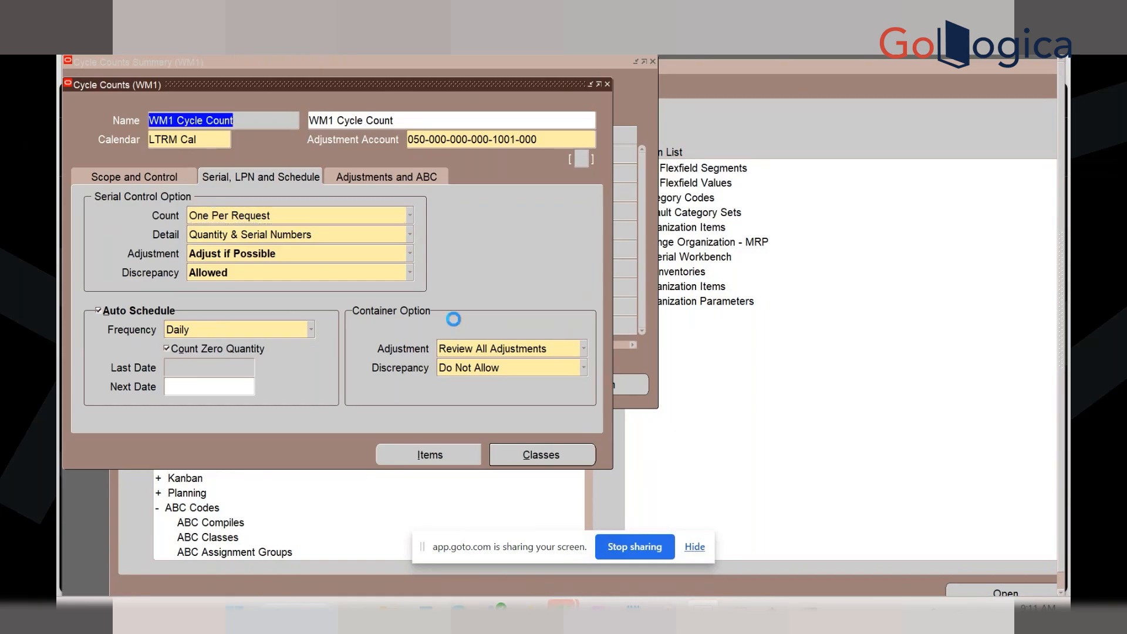
pyautogui.click(385, 176)
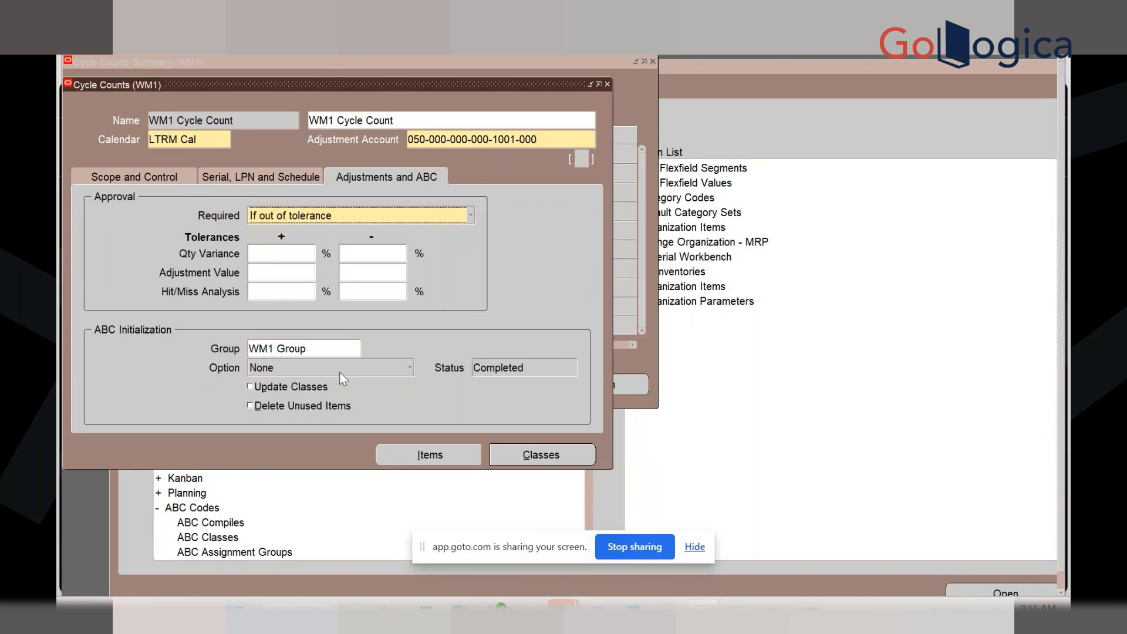
# Set Approval Required to Always and ABC Initialization Option to (Re)initialize
pyautogui.click(329, 218)
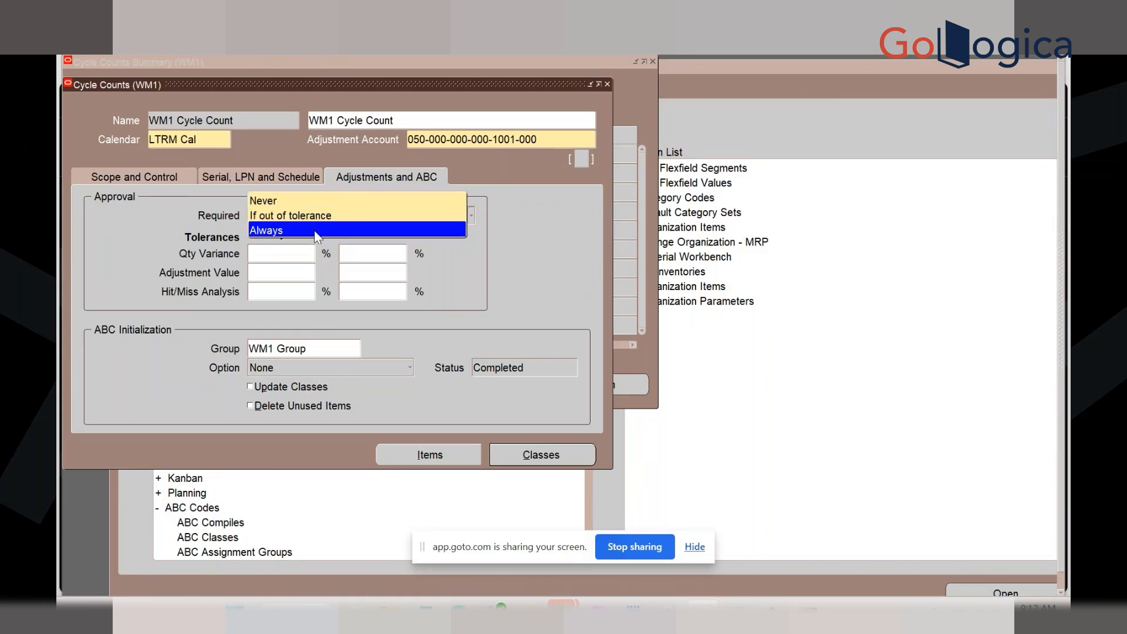
pyautogui.click(316, 232)
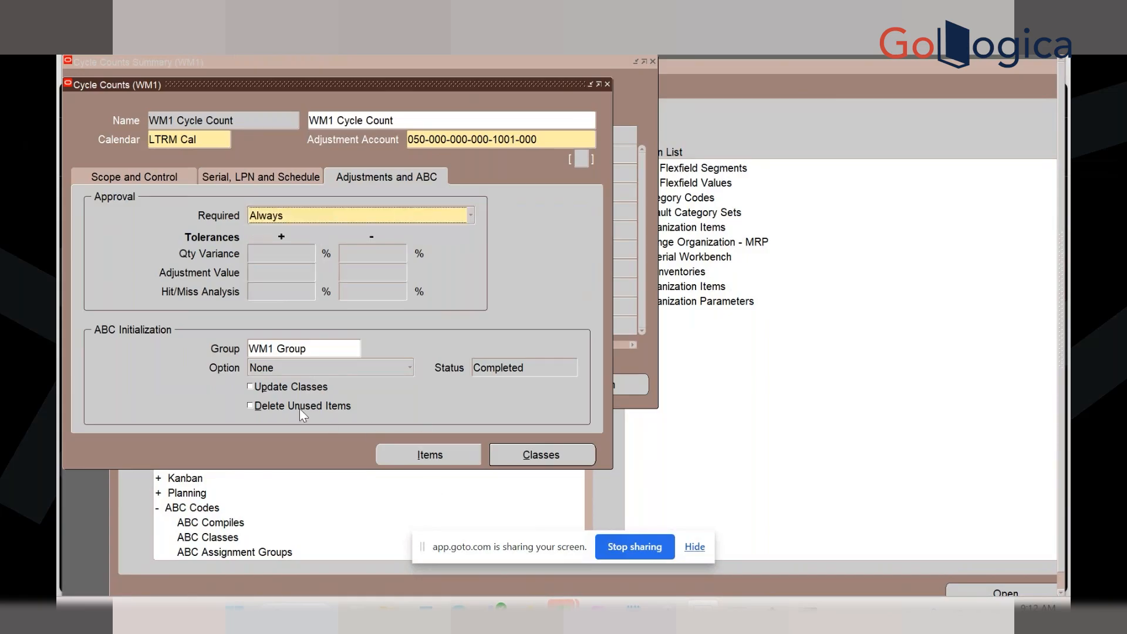
pyautogui.click(304, 369)
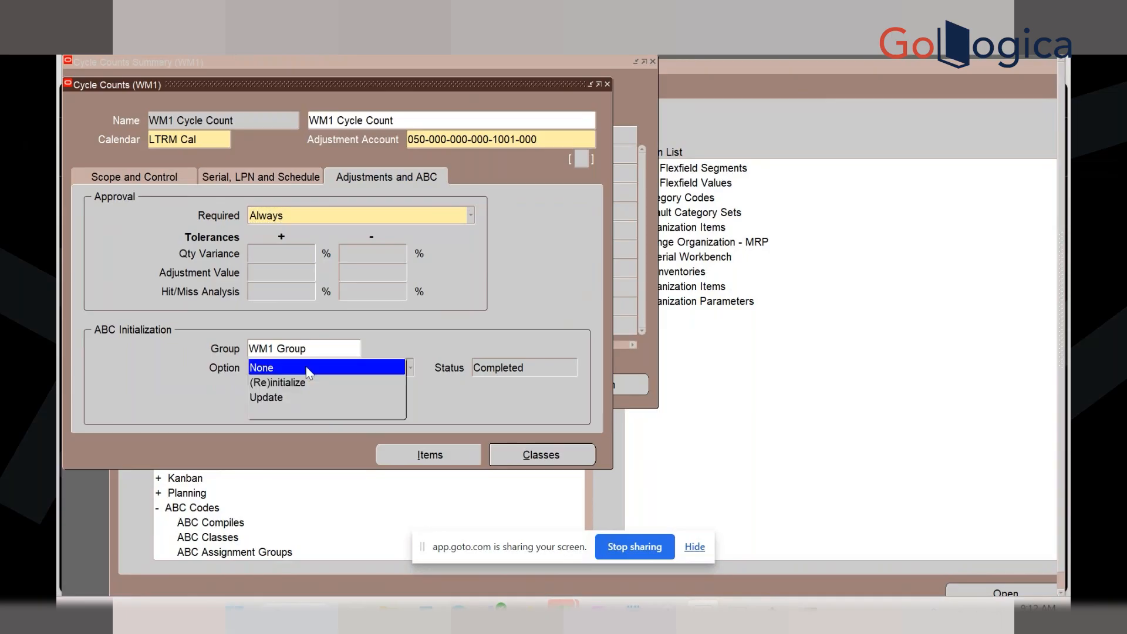
pyautogui.click(305, 370)
pyautogui.click(305, 368)
pyautogui.click(300, 384)
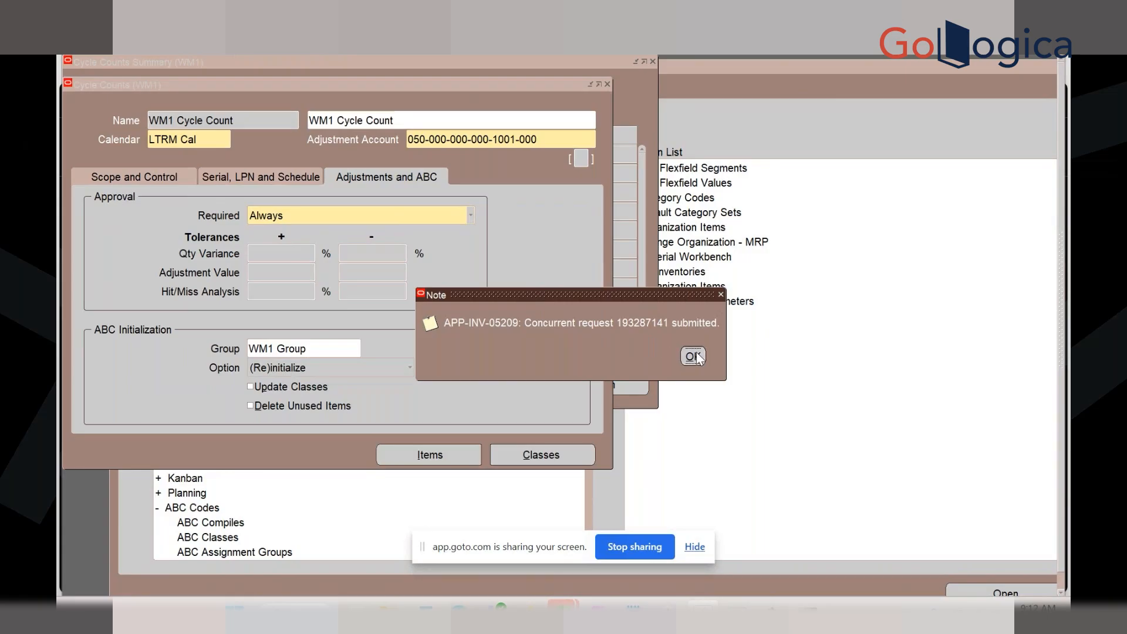
pyautogui.click(696, 354)
# Confirm in the Requests list that the ABC reinitialization request completed
pyautogui.hotkey('alt', 'v')
pyautogui.press('r')
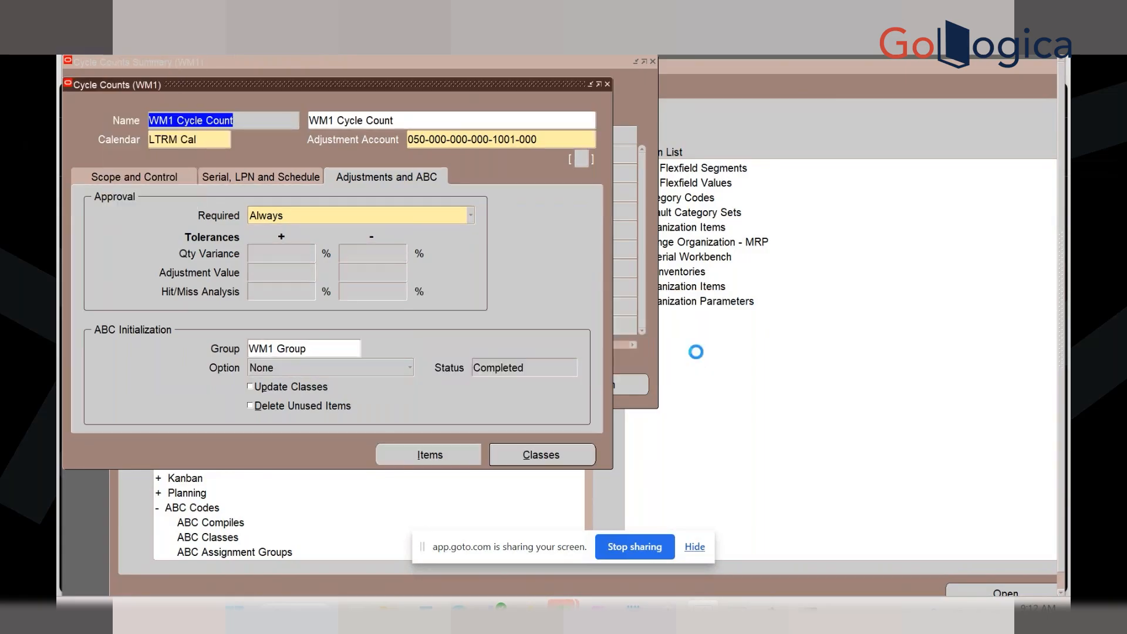
pyautogui.press('Return')
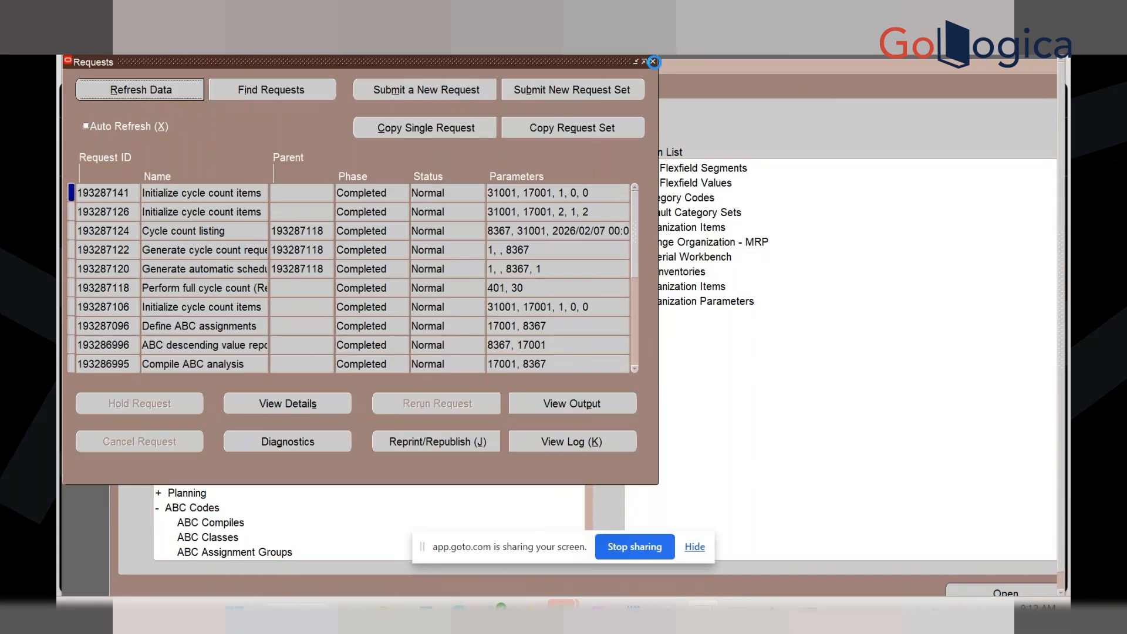
pyautogui.click(653, 61)
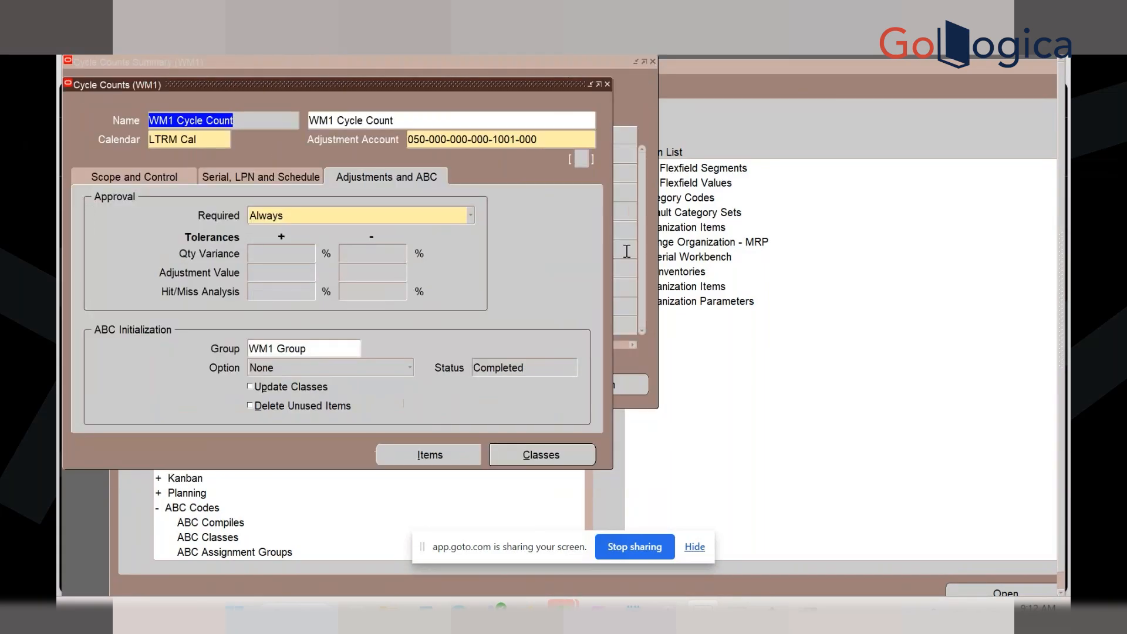
pyautogui.click(608, 84)
pyautogui.click(593, 386)
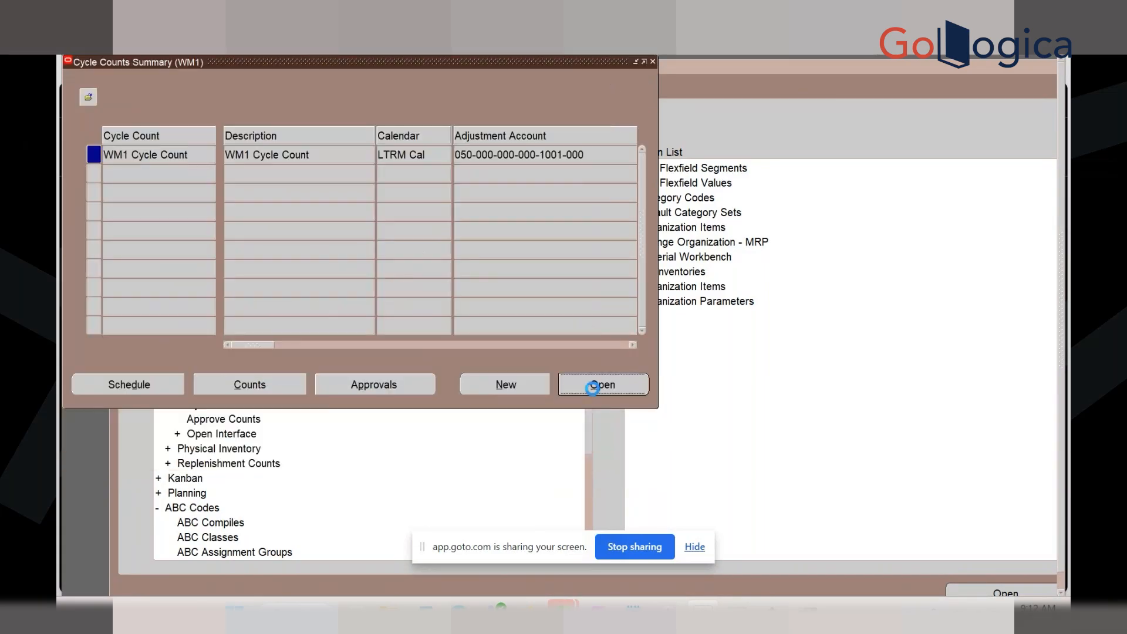
# In WM1 Cycle Count's Classes window, enter 250, 100 and 50 counts per year for A, B, C
pyautogui.click(564, 458)
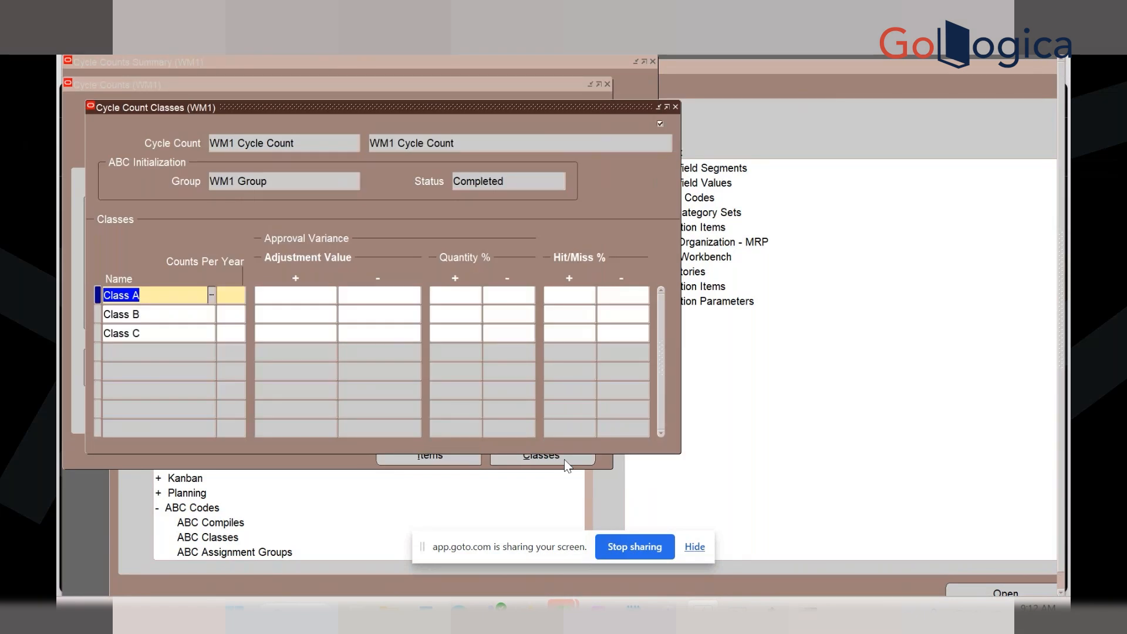
pyautogui.click(233, 302)
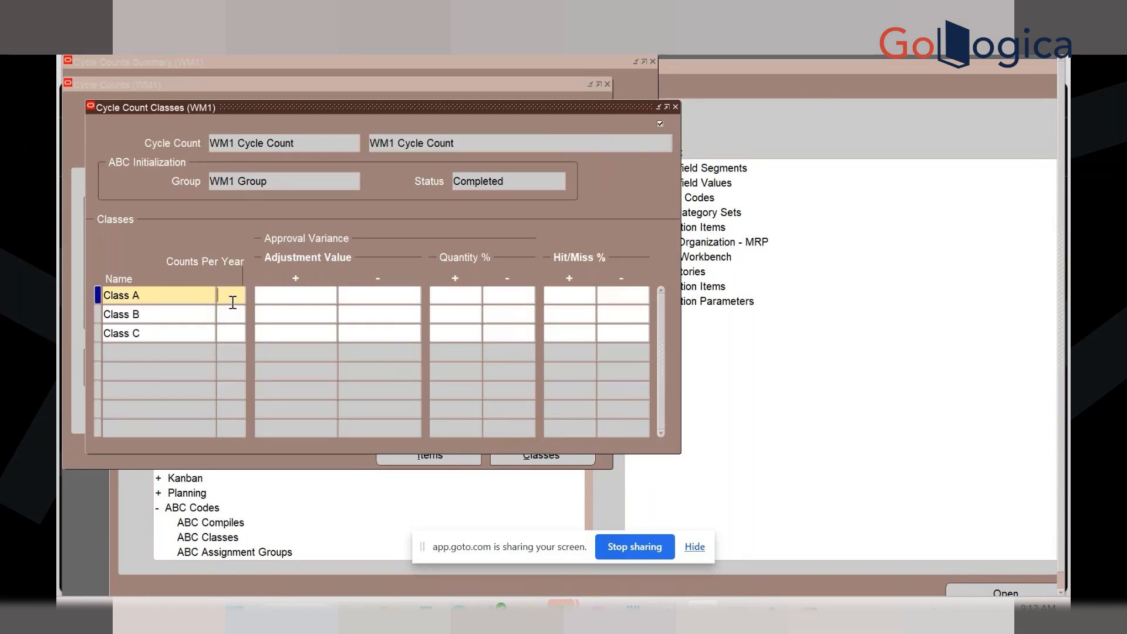
pyautogui.click(231, 301)
pyautogui.write('1')
pyautogui.press('BackSpace')
pyautogui.write('250')
pyautogui.click(229, 313)
pyautogui.write('100')
pyautogui.click(233, 335)
pyautogui.write('1')
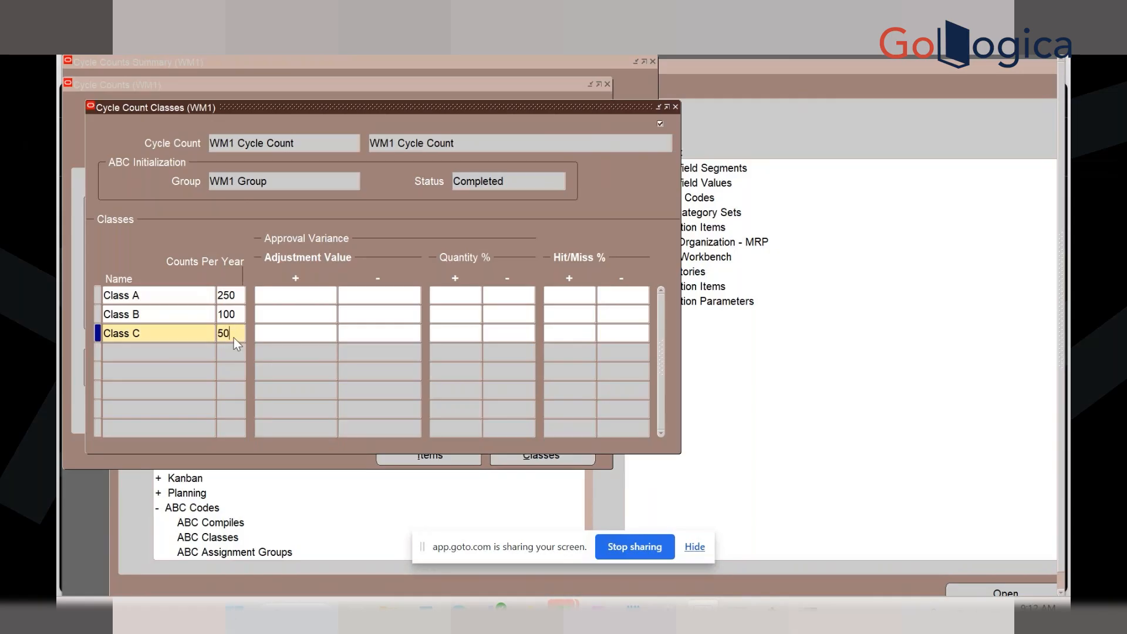
pyautogui.click(618, 252)
pyautogui.click(675, 107)
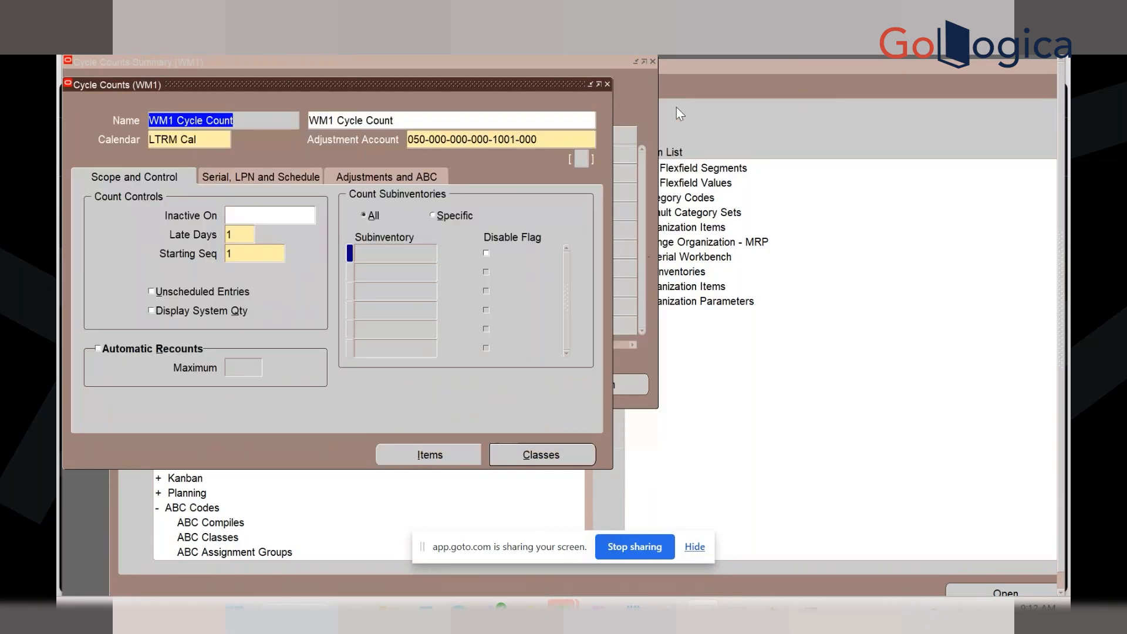
# Set the ABC Initialization Option on the Adjustments and ABC tab to (Re)initialize
pyautogui.click(176, 28)
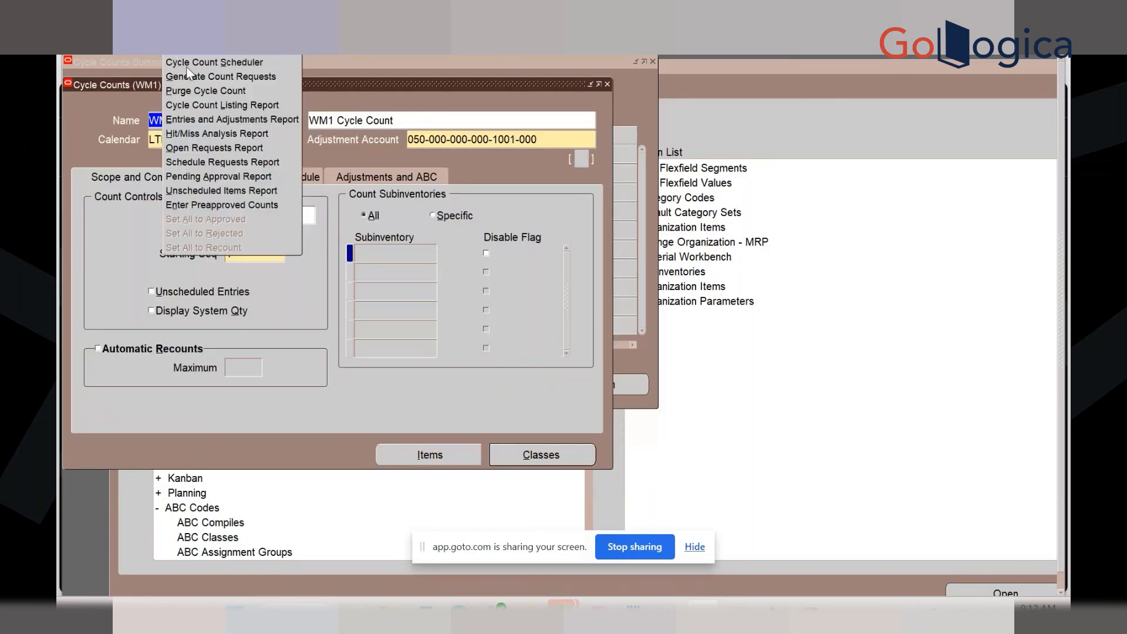
pyautogui.click(446, 393)
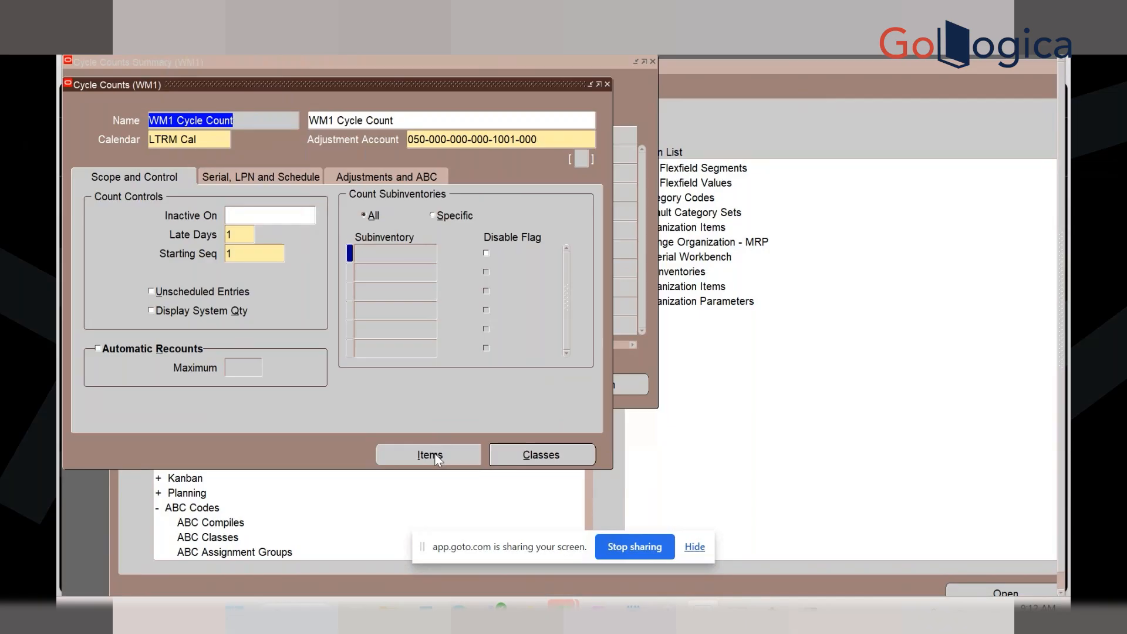
pyautogui.click(344, 176)
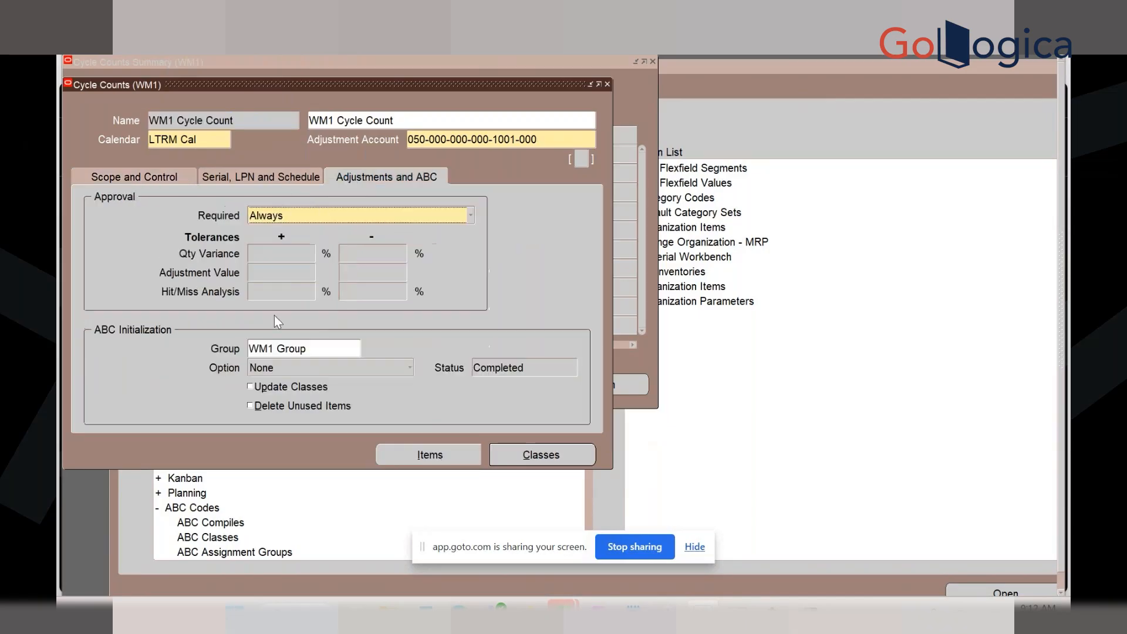
pyautogui.click(284, 367)
pyautogui.click(286, 380)
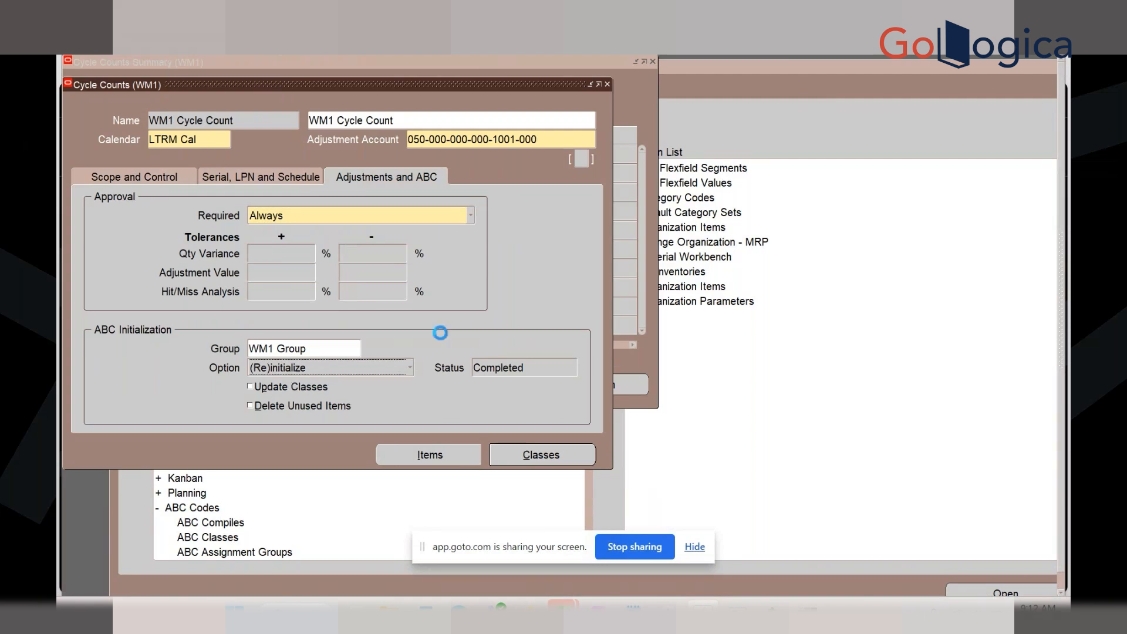
pyautogui.click(687, 352)
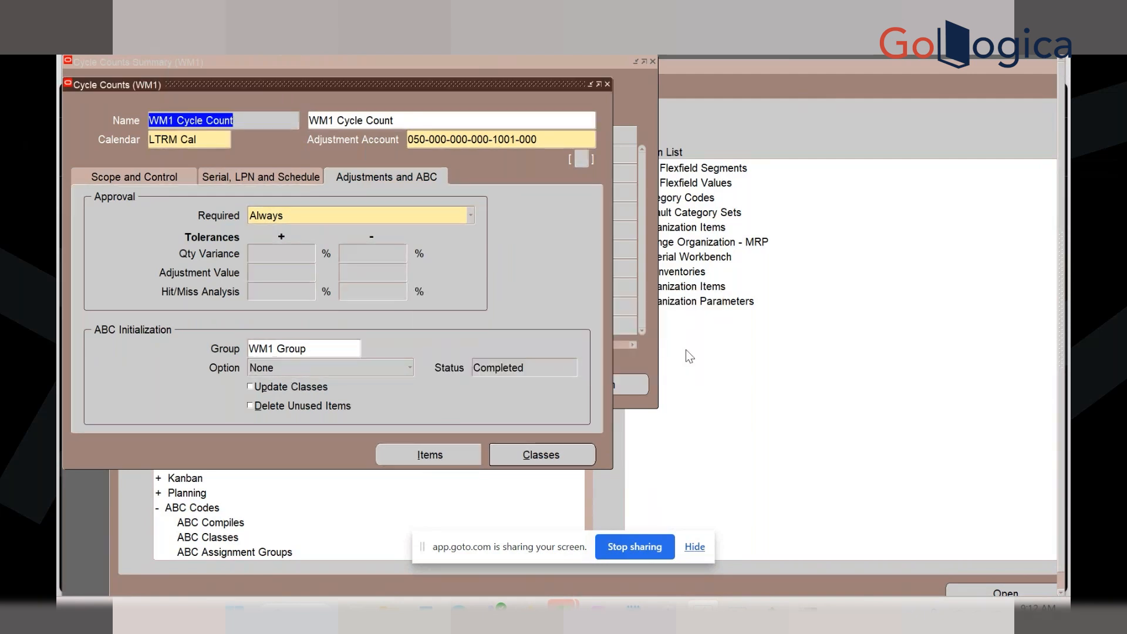
# Refresh the Requests list until the Initialize cycle count items request completes, then close it
pyautogui.hotkey('alt', 'v')
pyautogui.press('r')
pyautogui.press('Return')
pyautogui.click(122, 93)
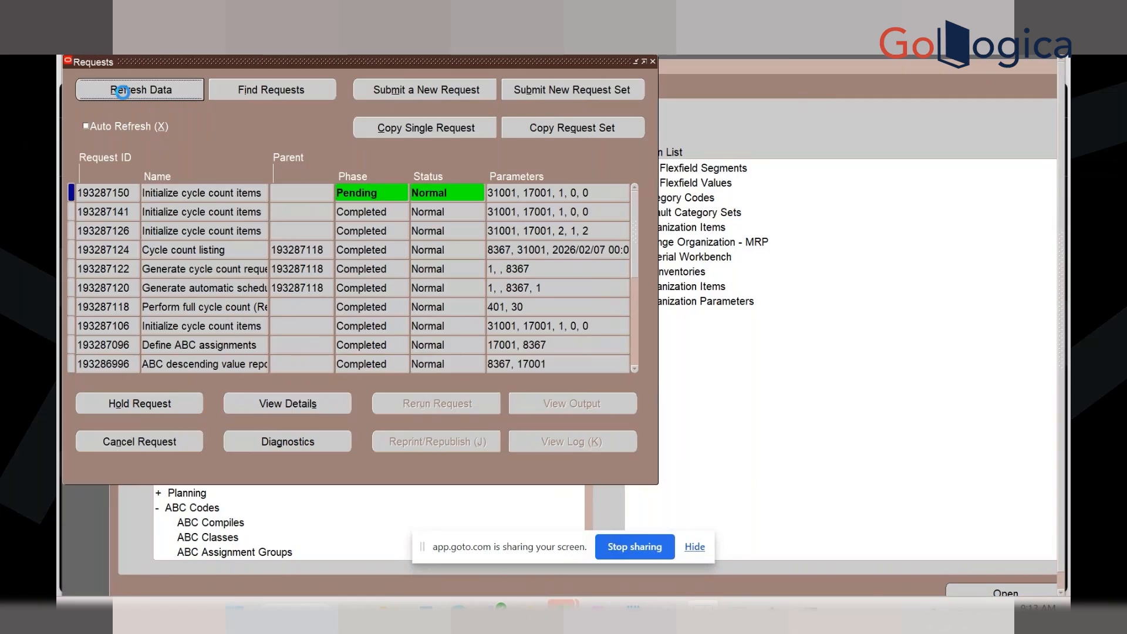
pyautogui.click(154, 93)
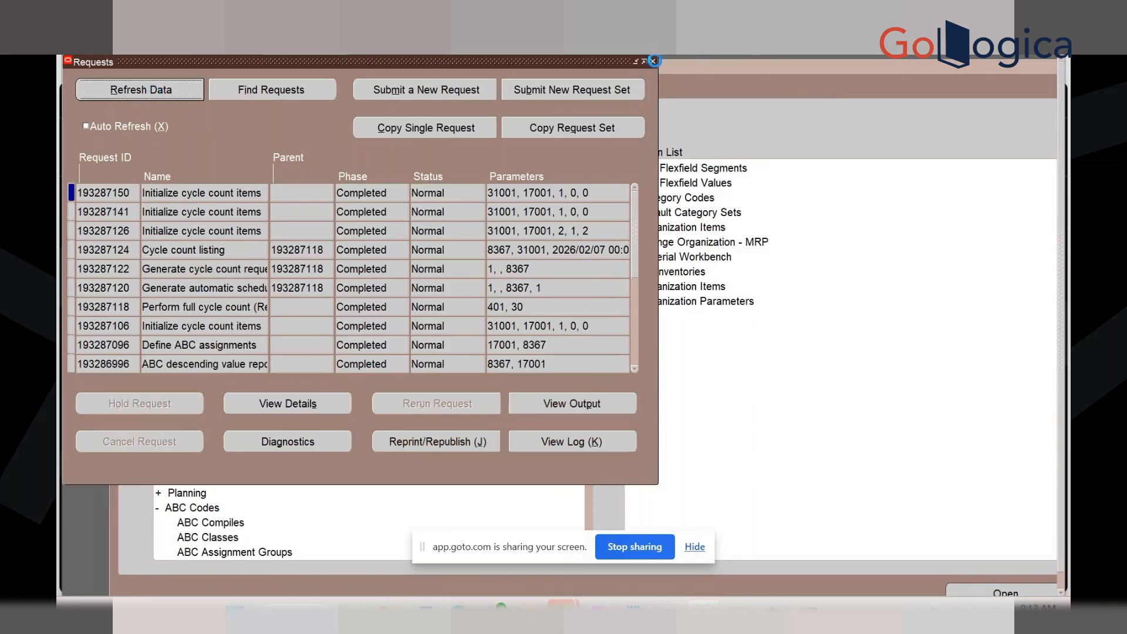
pyautogui.click(653, 61)
# Reopen WM1 Cycle Count, review the items assigned to each class, then return to the summary
pyautogui.click(605, 82)
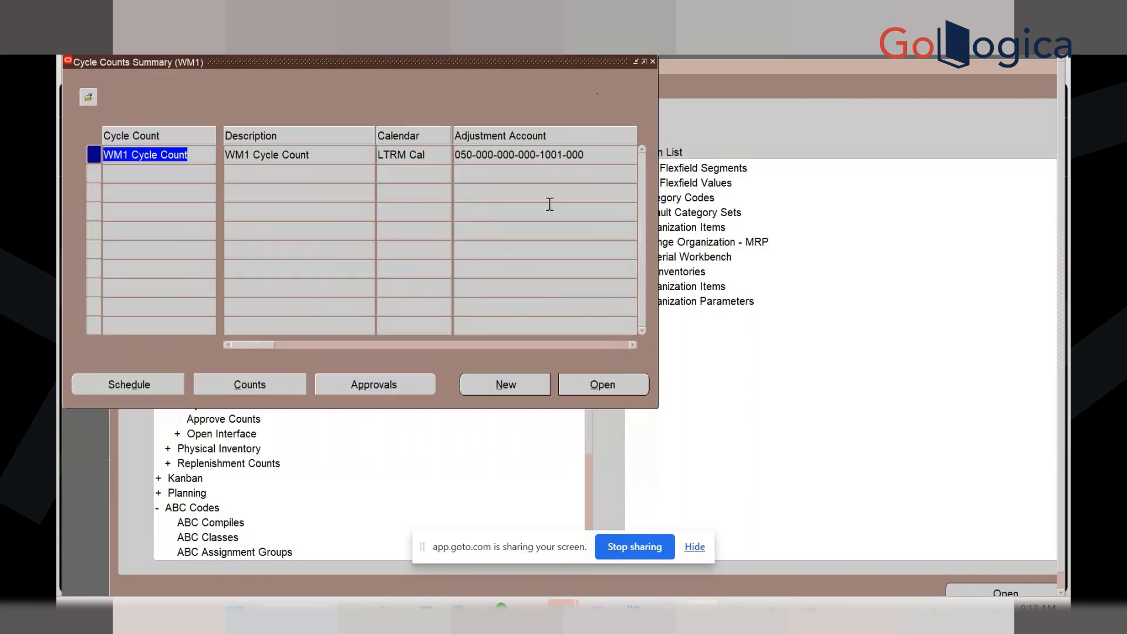
pyautogui.click(572, 385)
pyautogui.click(460, 455)
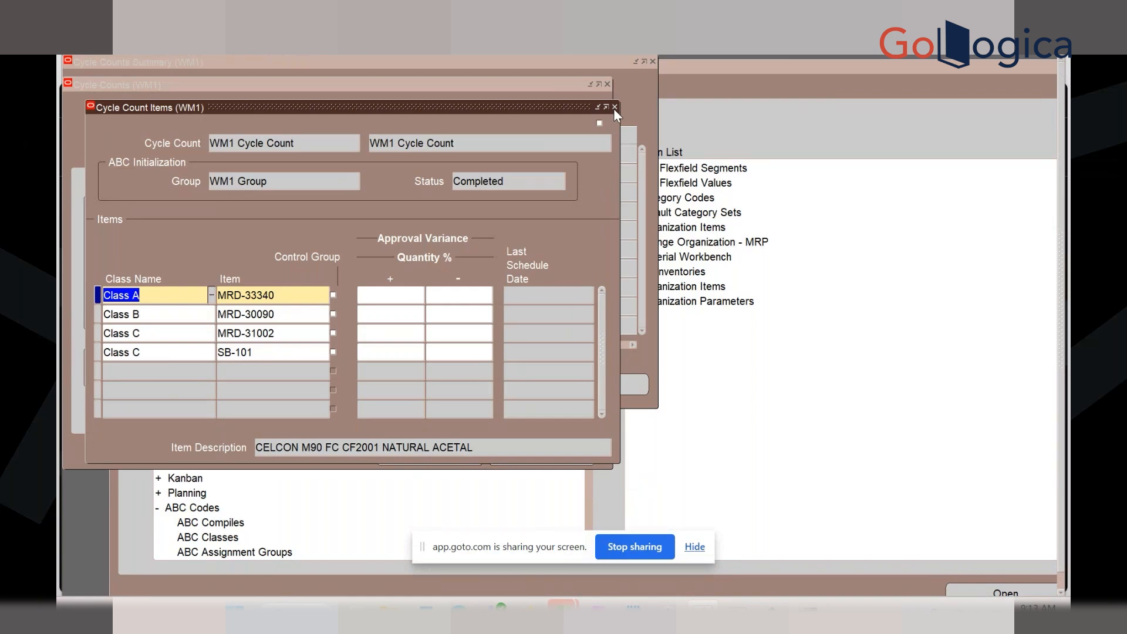
pyautogui.click(615, 106)
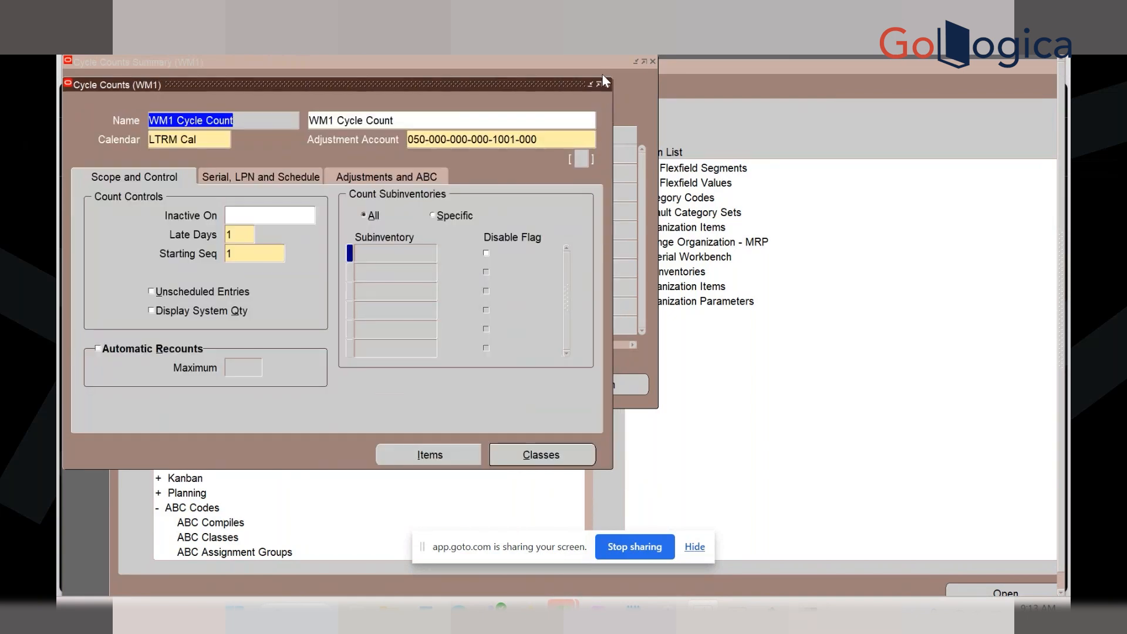
pyautogui.click(608, 84)
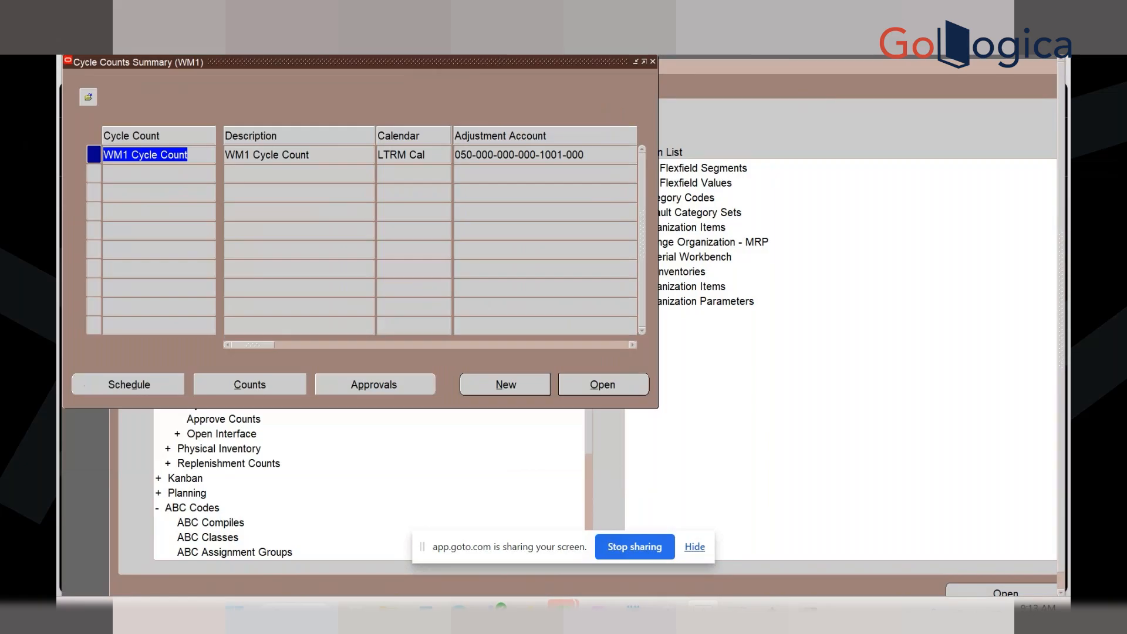
pyautogui.click(181, 54)
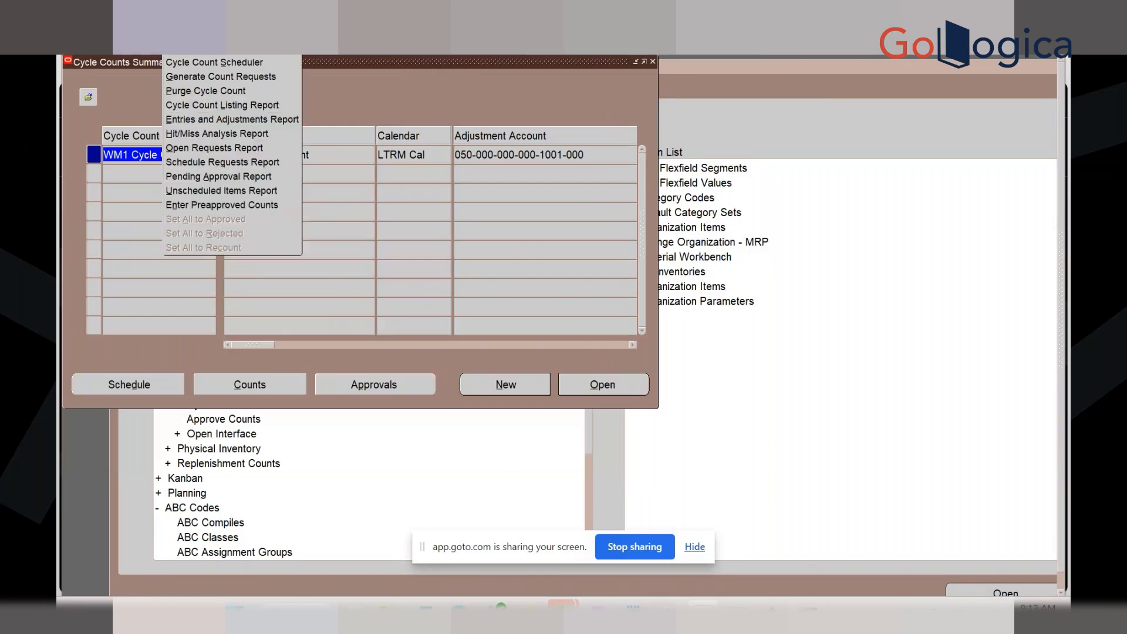
# Launch Perform Full Cycle Count and set the auto-schedule stage: All Cycle Counts Yes, Include Control Items Yes
pyautogui.click(183, 54)
pyautogui.click(453, 191)
pyautogui.click(410, 300)
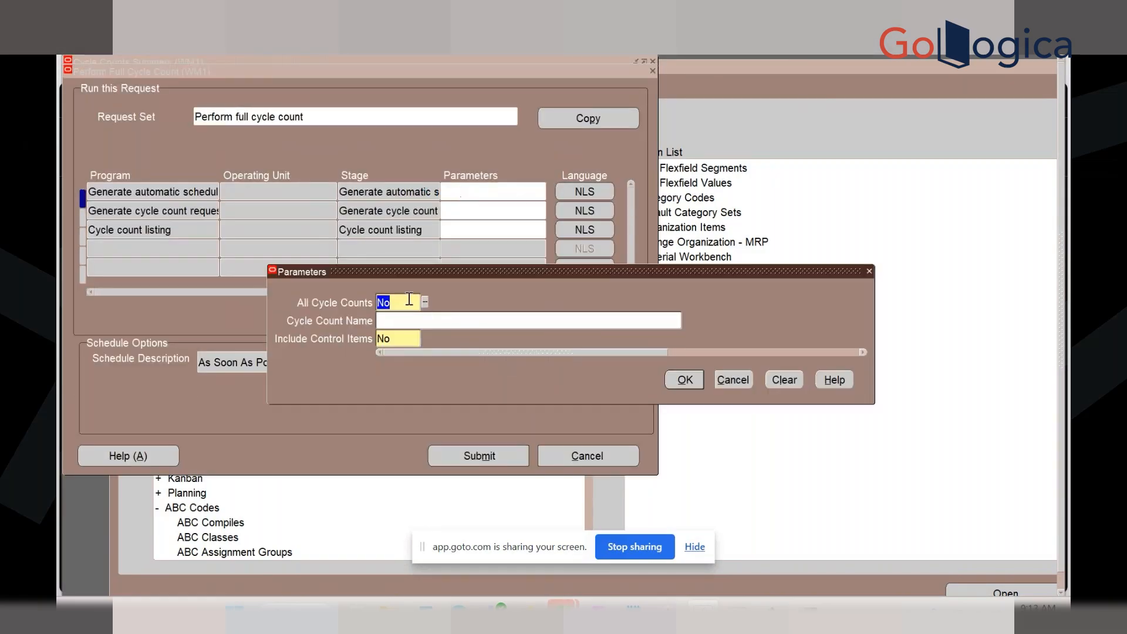
pyautogui.write('Yes')
pyautogui.press('Tab')
pyautogui.click(408, 342)
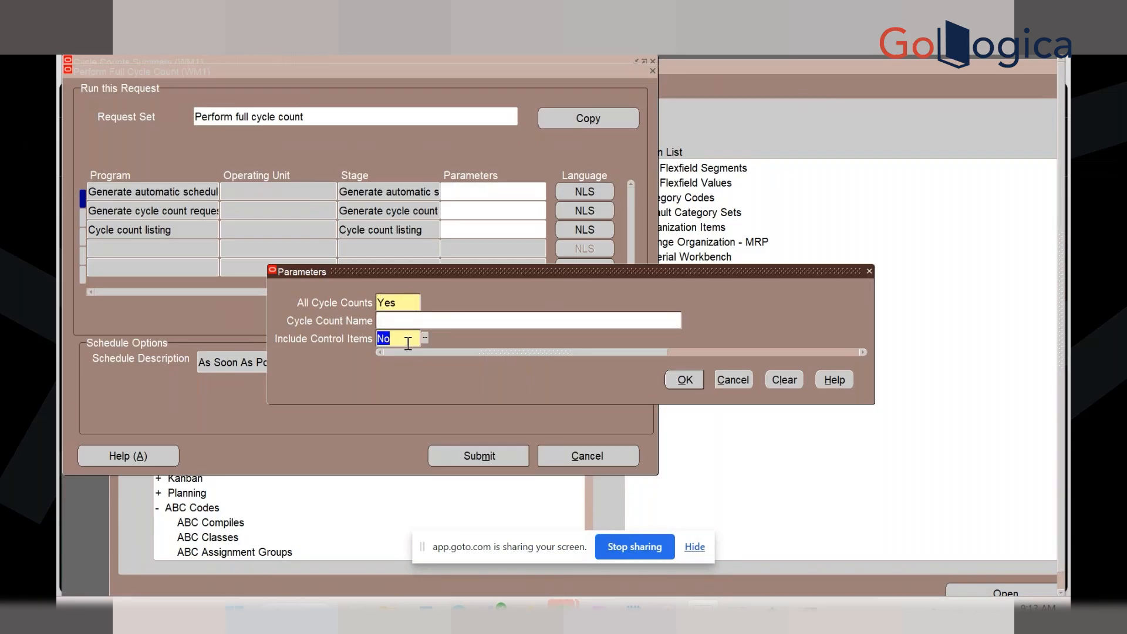
pyautogui.write('Yes')
pyautogui.press('Tab')
pyautogui.click(433, 322)
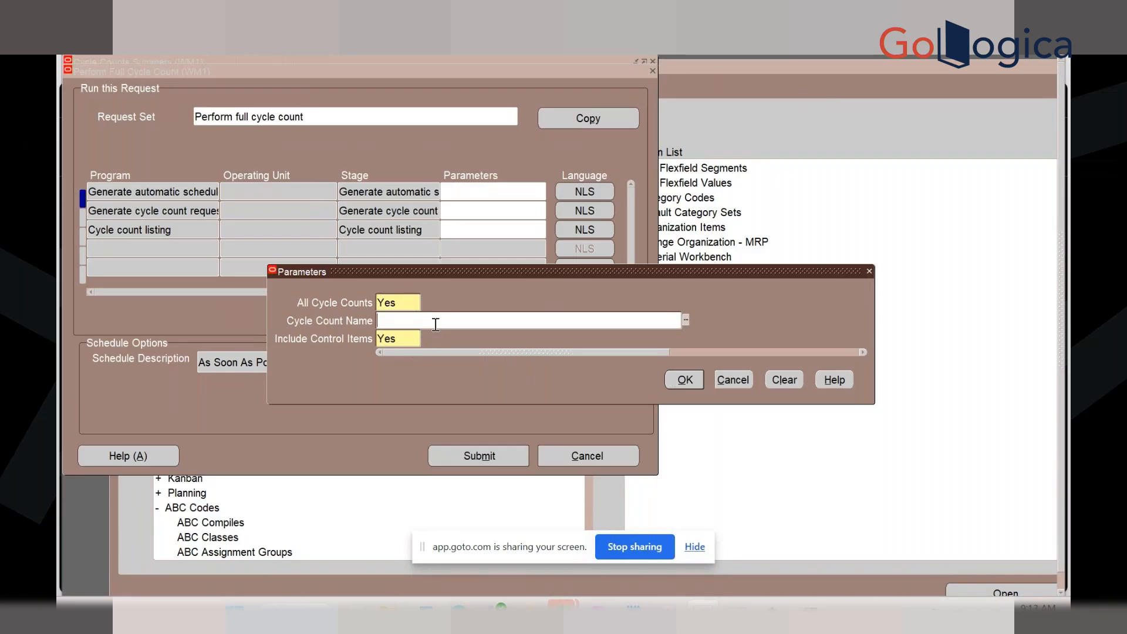
pyautogui.click(686, 320)
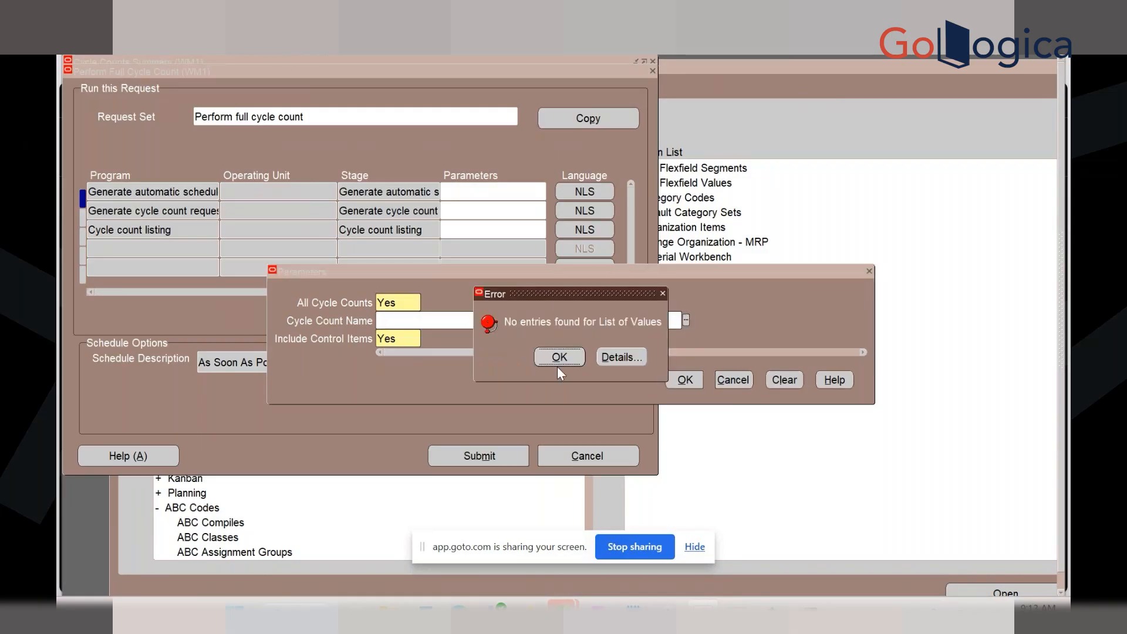
pyautogui.click(560, 358)
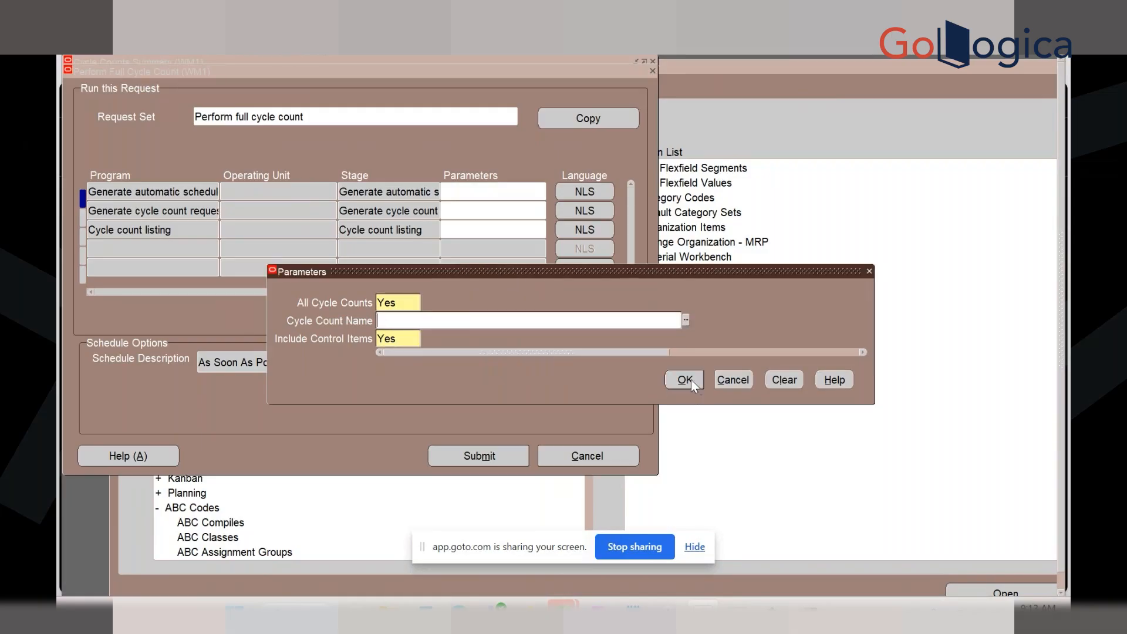
pyautogui.click(685, 379)
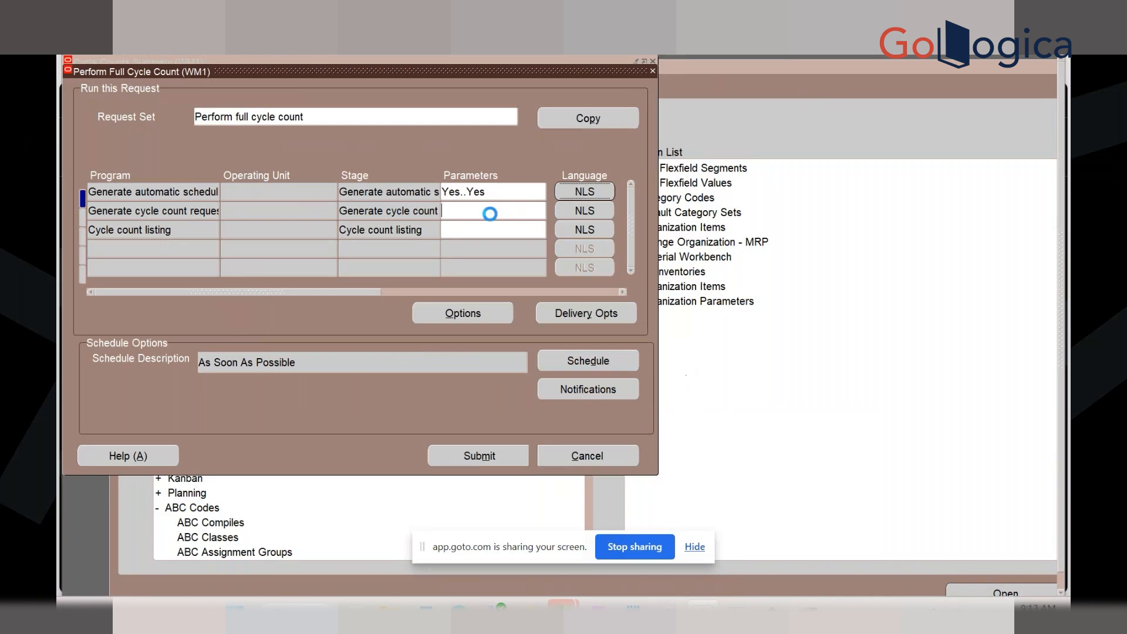
# Set the count requests stage to WM1 Cycle Count with All Cycle Counts No
pyautogui.click(496, 212)
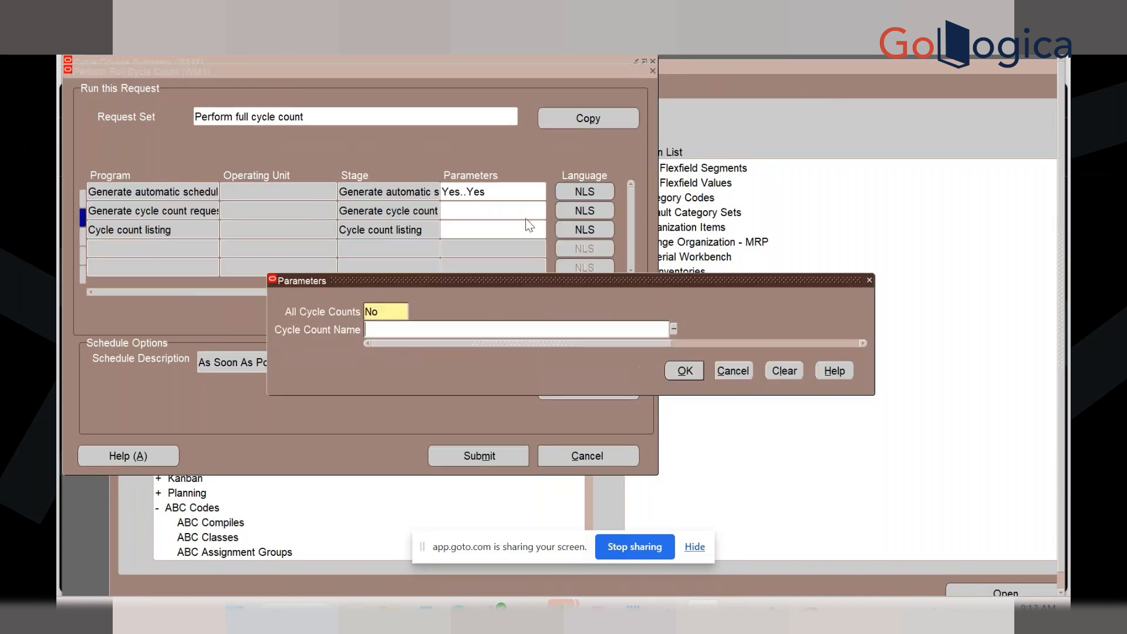
pyautogui.click(674, 330)
pyautogui.click(394, 312)
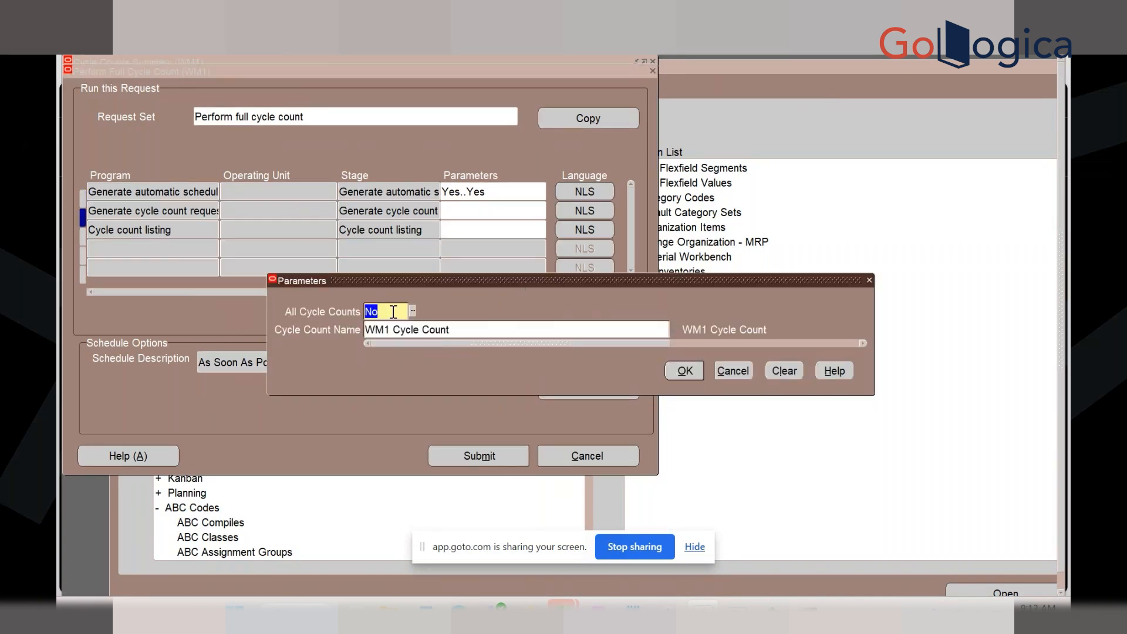
pyautogui.write('Yes')
pyautogui.press('Tab')
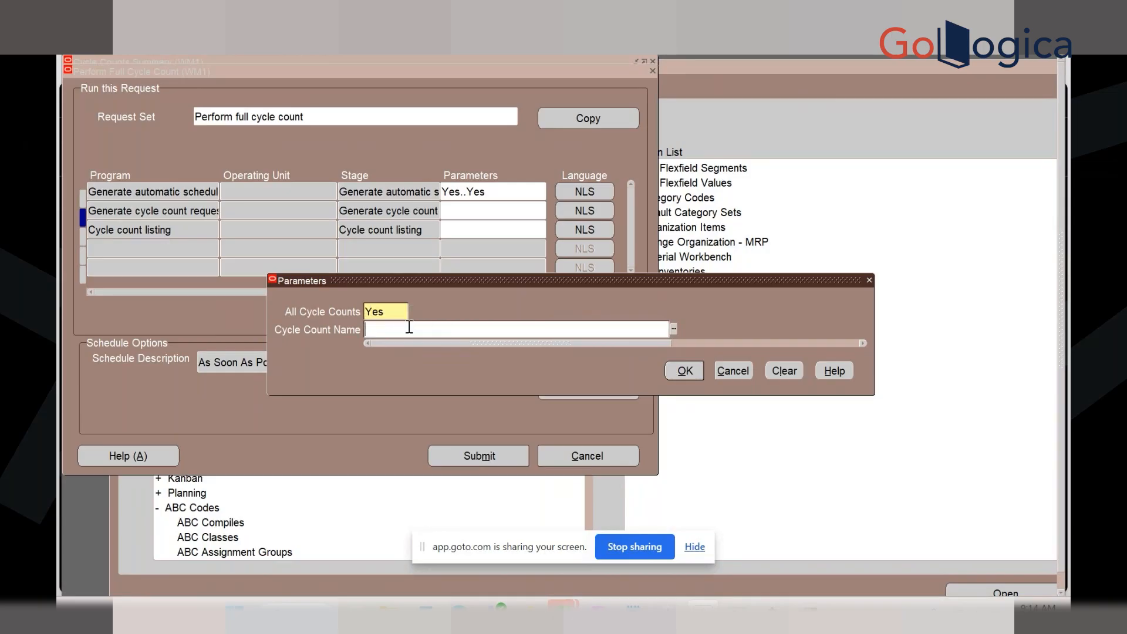
pyautogui.click(398, 312)
pyautogui.write('No')
pyautogui.press('Tab')
pyautogui.click(683, 374)
# Revise the auto-schedule stage to All Cycle Counts No for WM1 Cycle Count
pyautogui.click(508, 192)
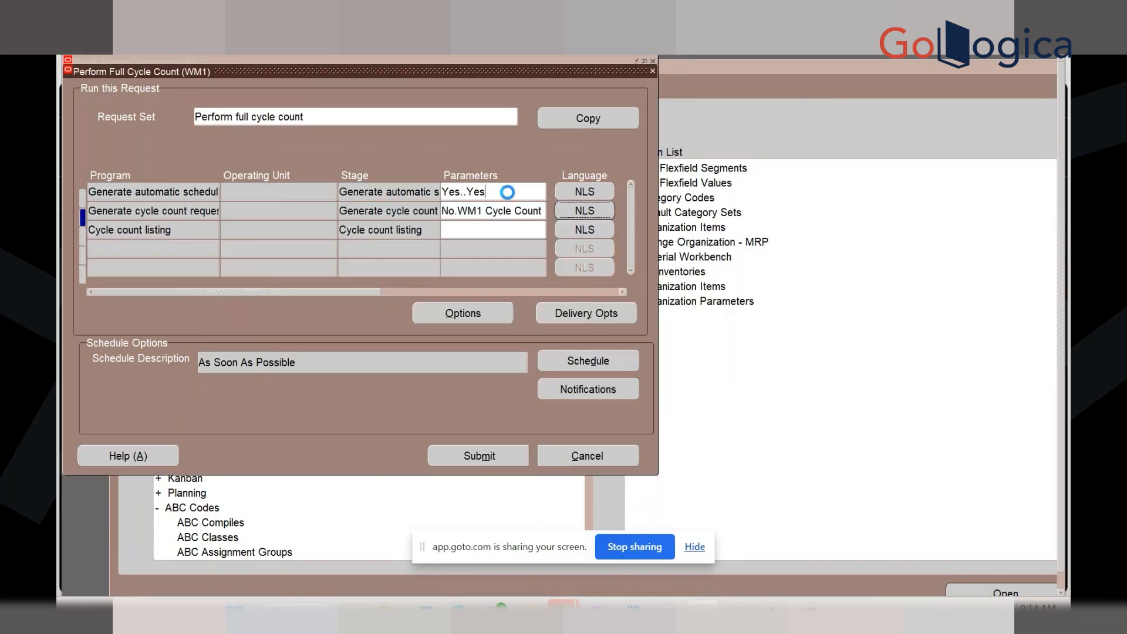
pyautogui.write('No')
pyautogui.press('Tab')
pyautogui.write('WM1 Cycle Count')
pyautogui.press('Tab')
pyautogui.click(699, 379)
# Set the cycle count listing stage to WM1 with Display Onhand Quantities Yes
pyautogui.click(475, 233)
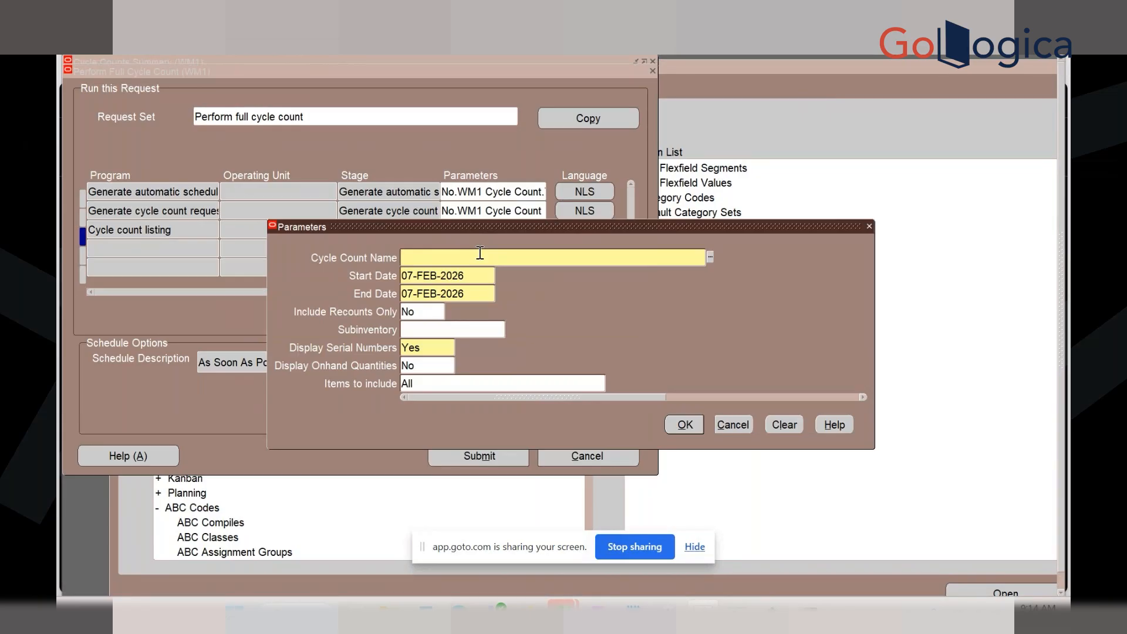
pyautogui.write('WM1')
pyautogui.press('Tab')
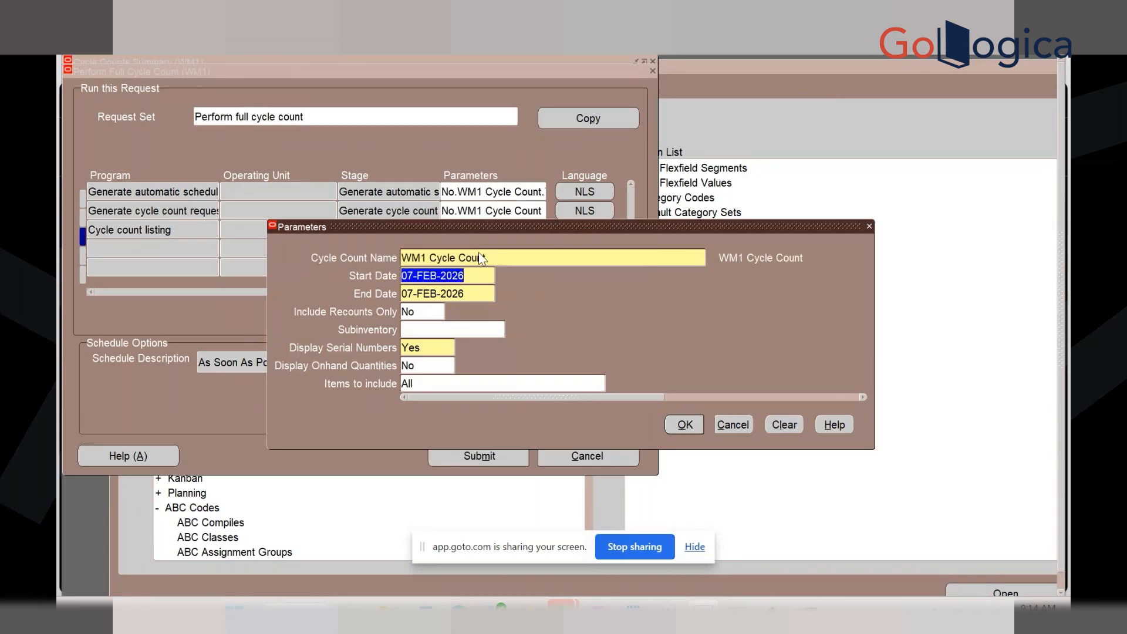
pyautogui.click(431, 365)
pyautogui.write('y')
pyautogui.press('Tab')
pyautogui.click(684, 426)
# Submit the request set and search the submitted requests via View > Requests
pyautogui.click(500, 451)
pyautogui.click(673, 355)
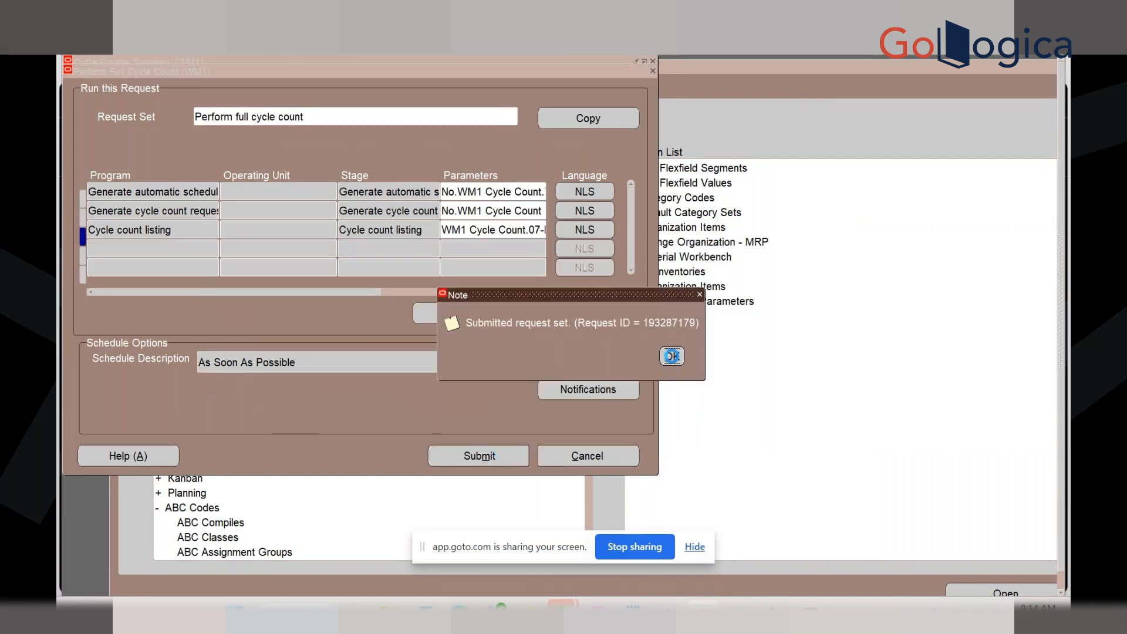
pyautogui.hotkey('alt', 'v')
pyautogui.press('r')
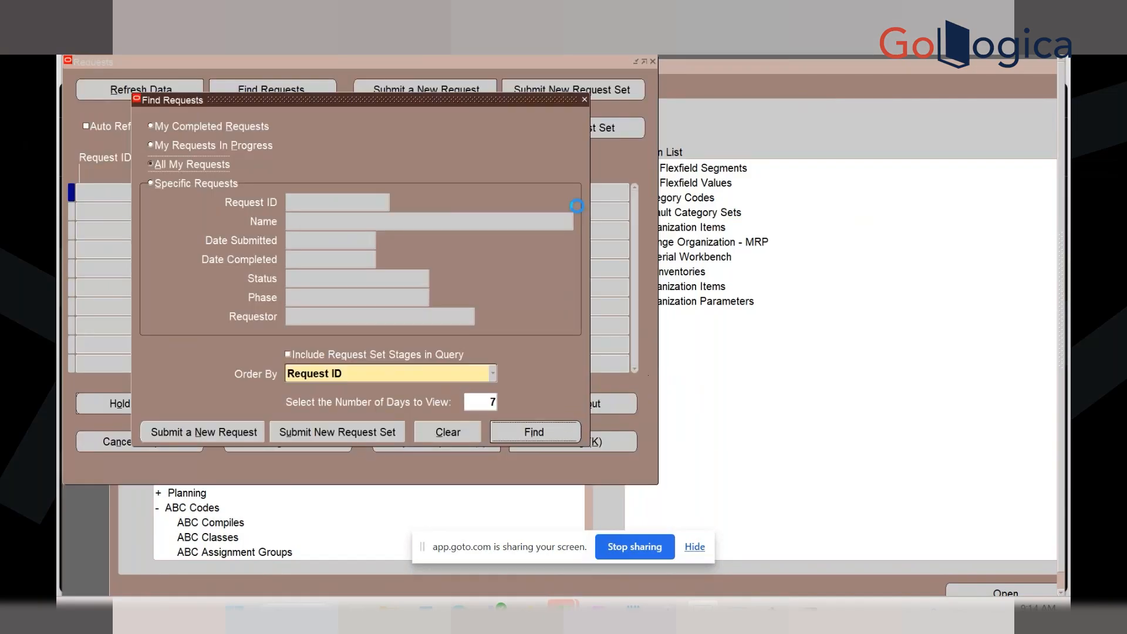
pyautogui.press('Return')
# Refresh the requests list until the full cycle count requests complete
pyautogui.click(155, 90)
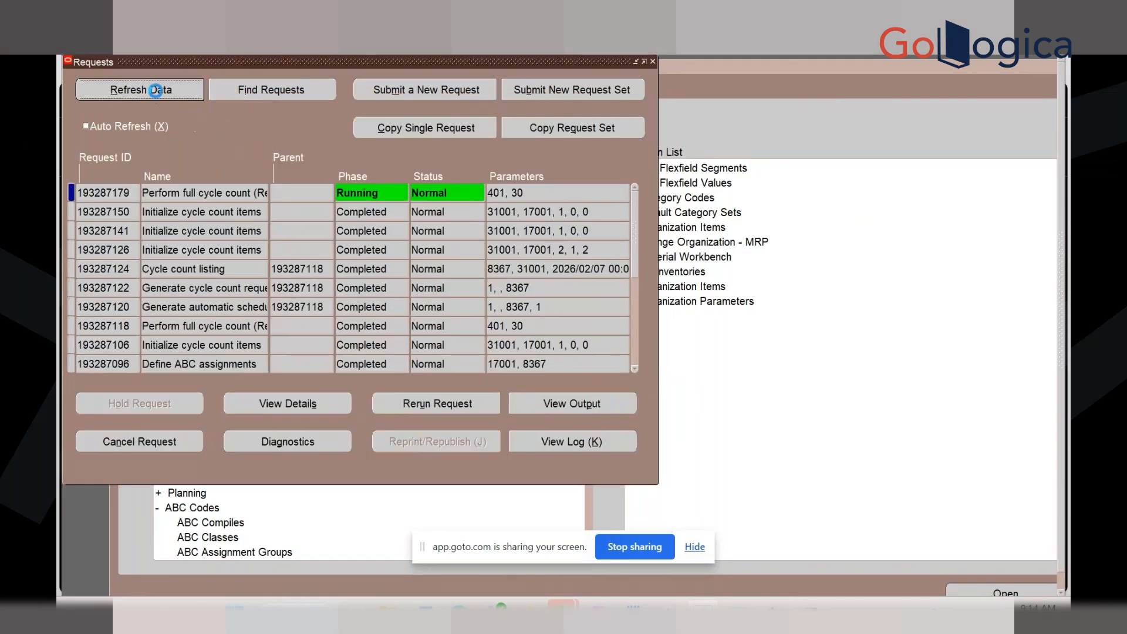
pyautogui.click(157, 90)
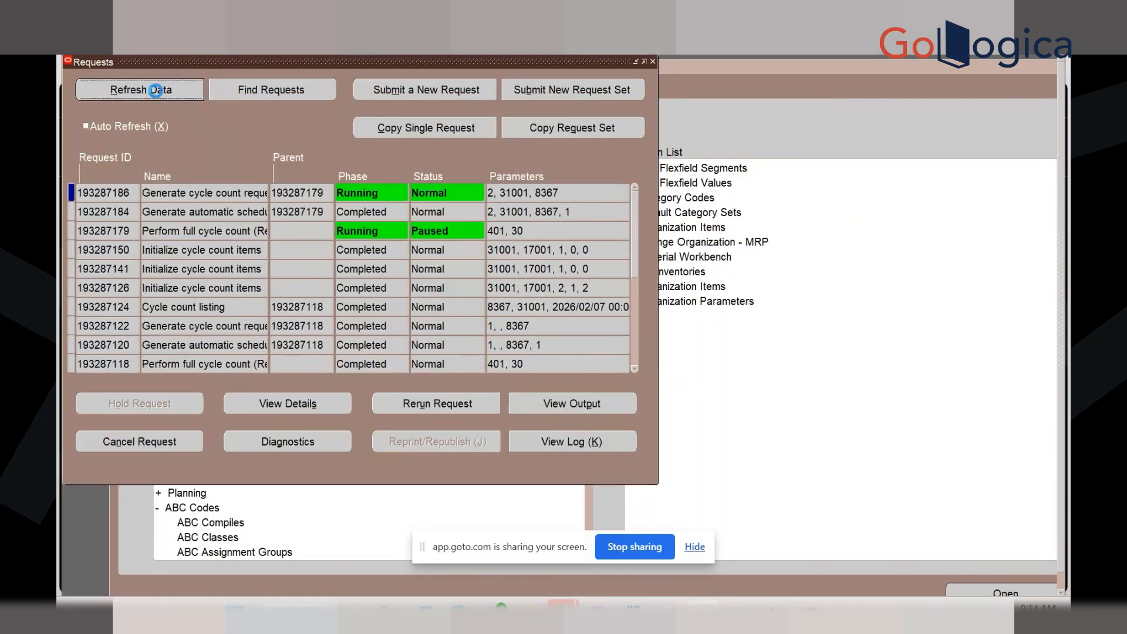
pyautogui.click(156, 90)
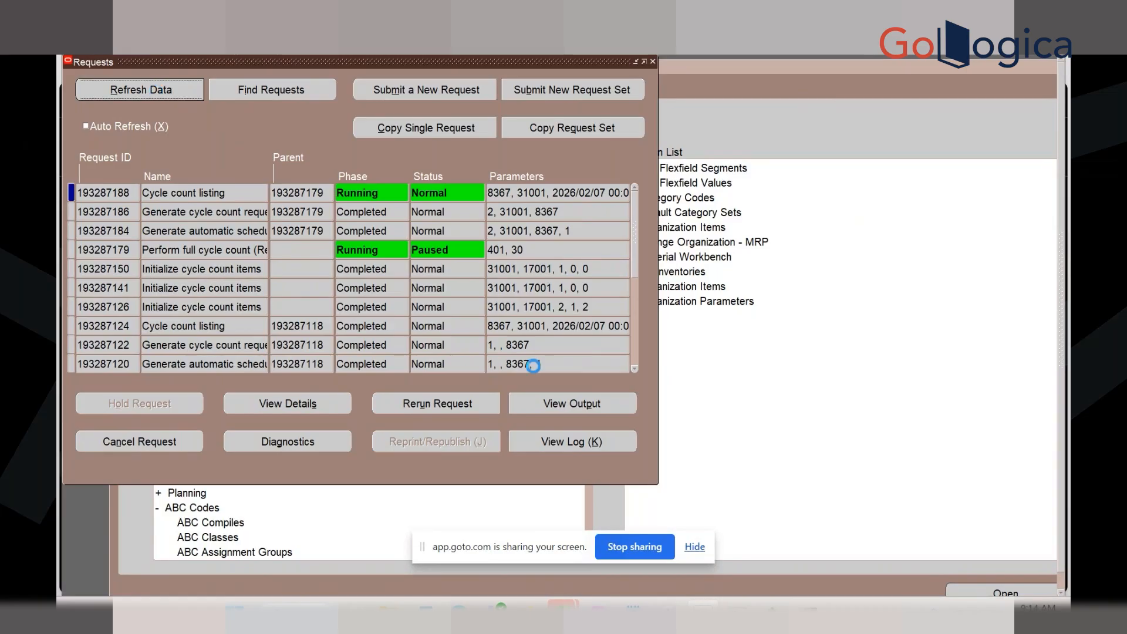
# Return the mobile app to its Main Menu, then view the Cycle Count Listing output
pyautogui.moveTo(738, 613)
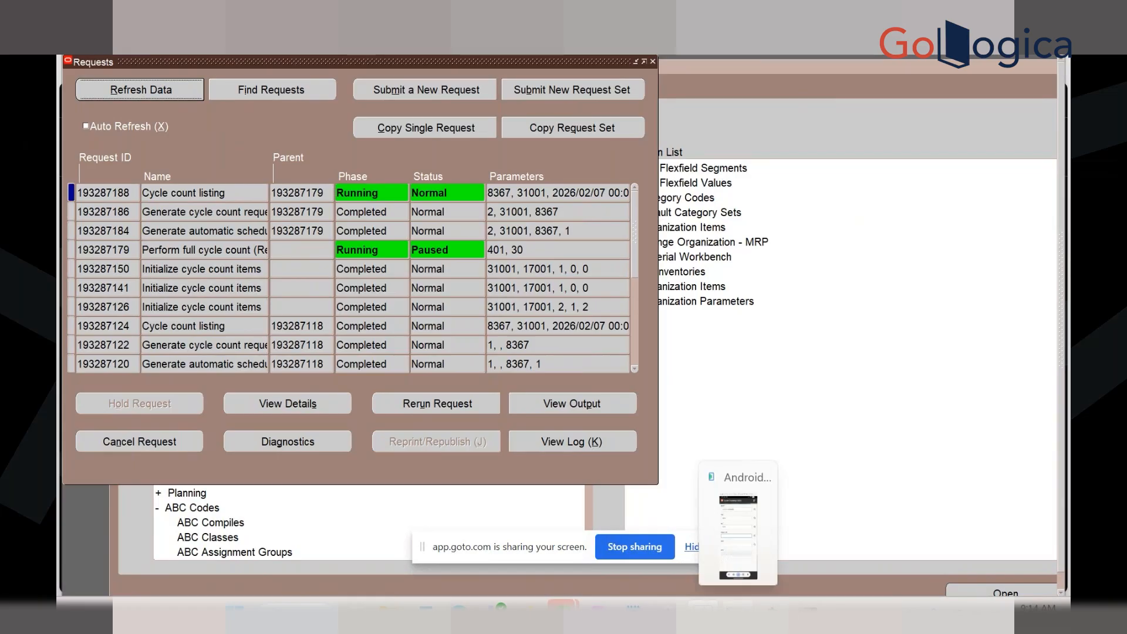
pyautogui.click(739, 538)
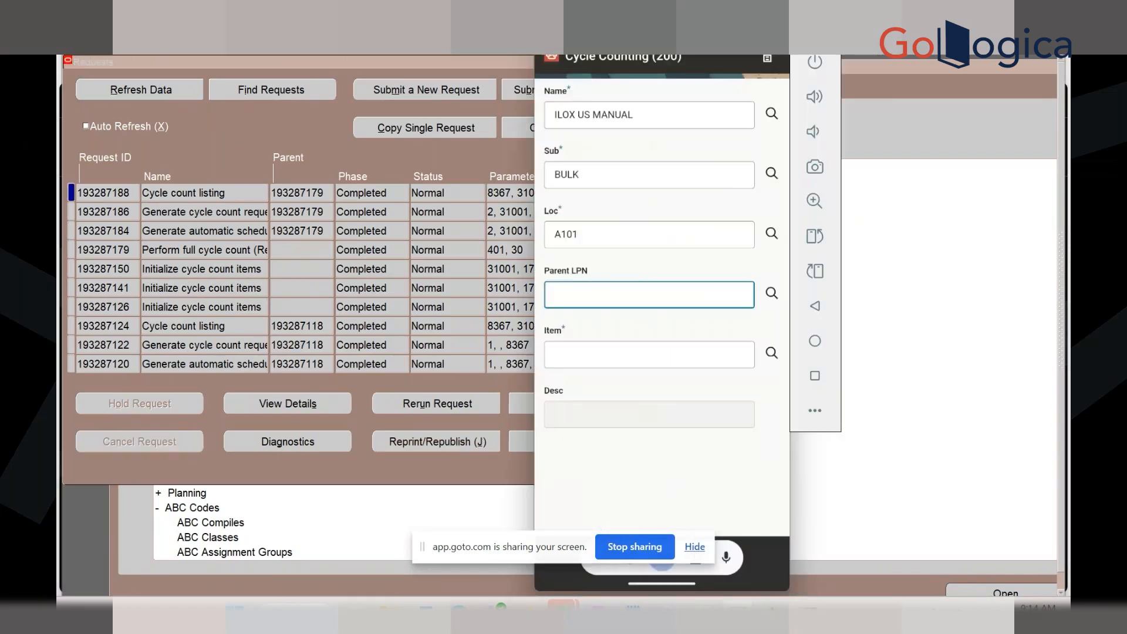
pyautogui.click(767, 58)
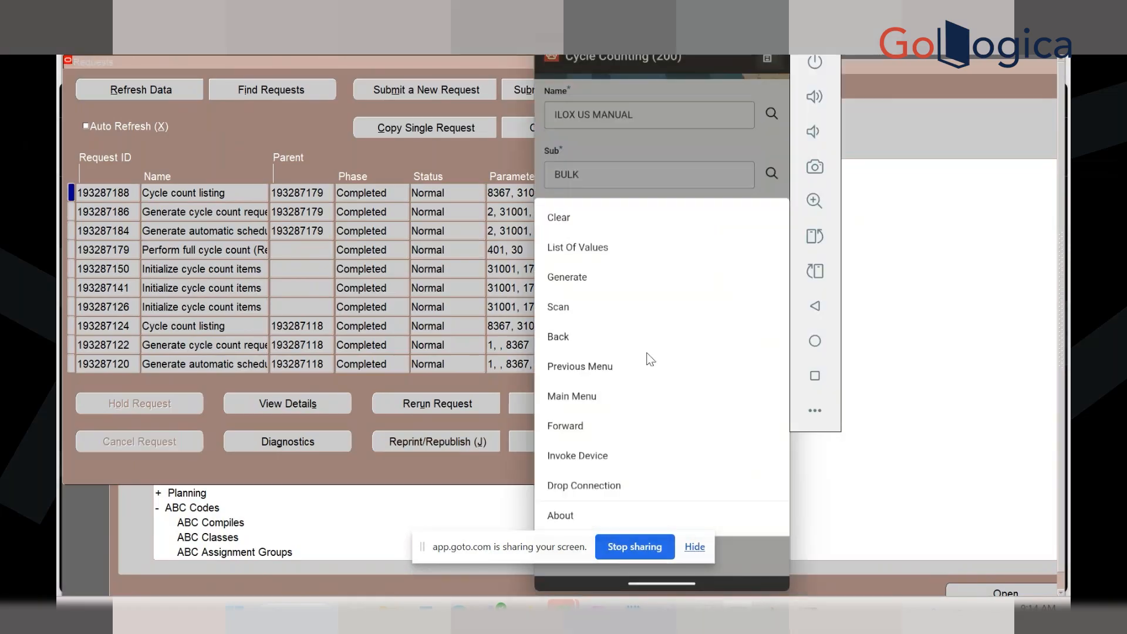
pyautogui.click(587, 392)
pyautogui.click(401, 144)
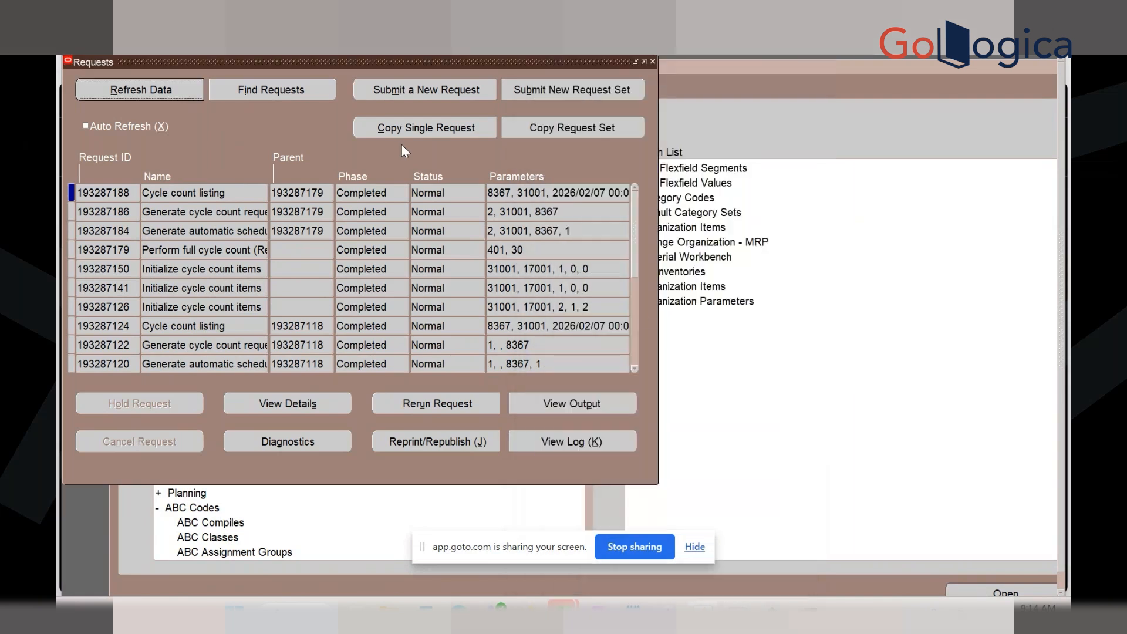
pyautogui.click(572, 402)
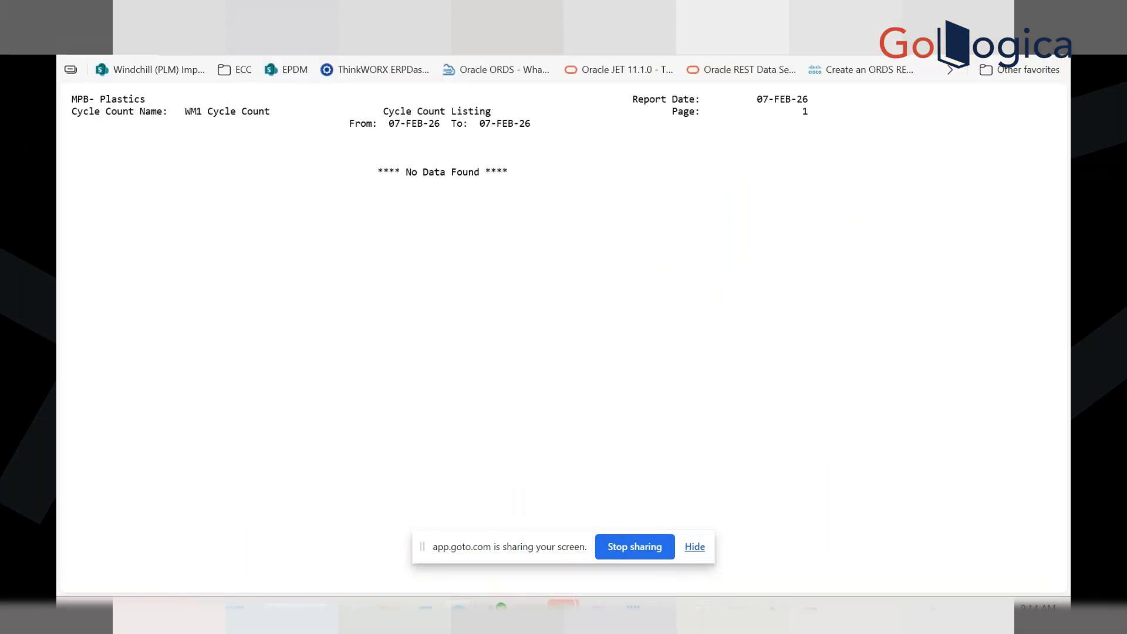
# Reopen the output of Cycle count listing request 193287188, again showing No Data Found
pyautogui.hotkey('ctrl', 'w')
pyautogui.press('super+Down')
pyautogui.click(215, 225)
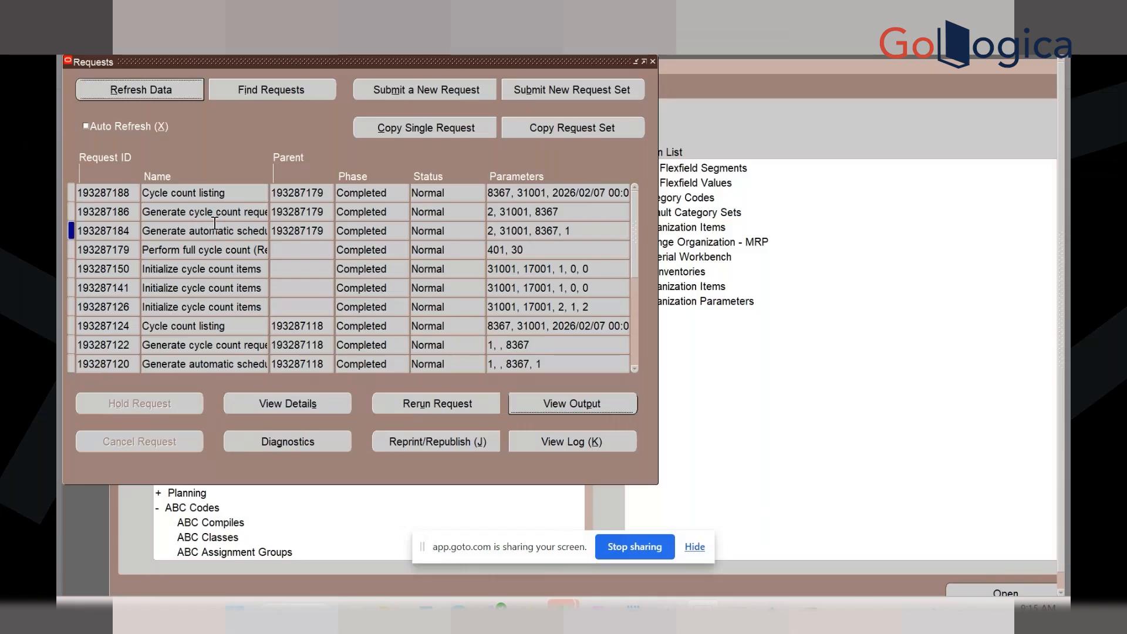
pyautogui.click(215, 195)
pyautogui.click(531, 405)
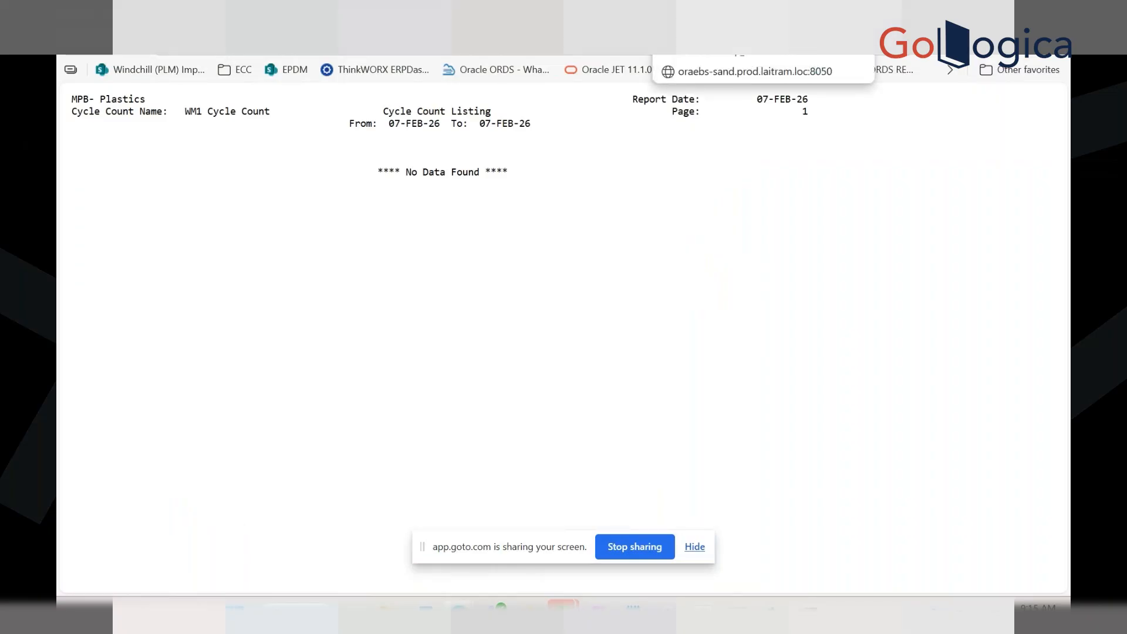
# Leave the report, minimize the browser and bring the Navigator forward
pyautogui.click(790, 14)
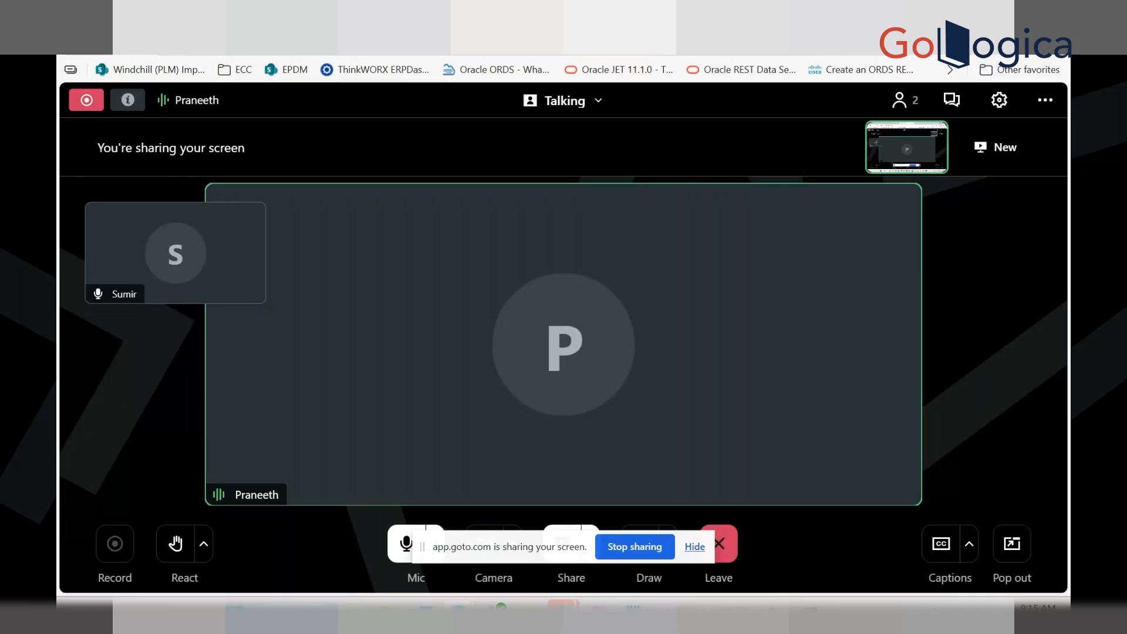
pyautogui.click(995, 11)
pyautogui.click(799, 161)
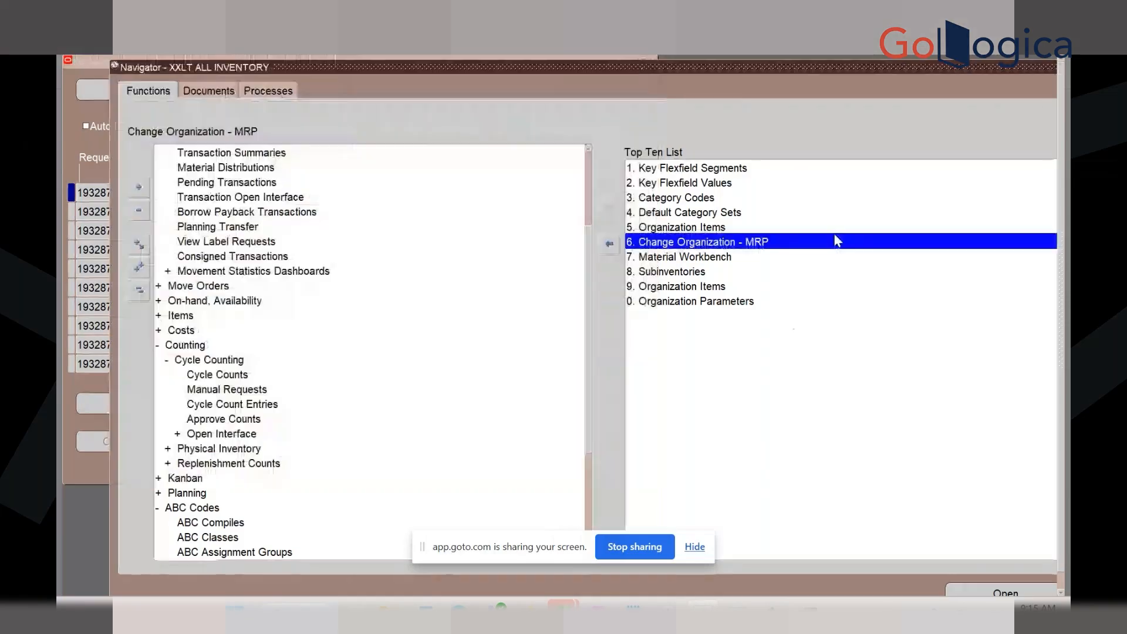
# Open Cycle Counts, query WM1 Cycle Count and show its Serial, LPN and Schedule settings
pyautogui.click(223, 374)
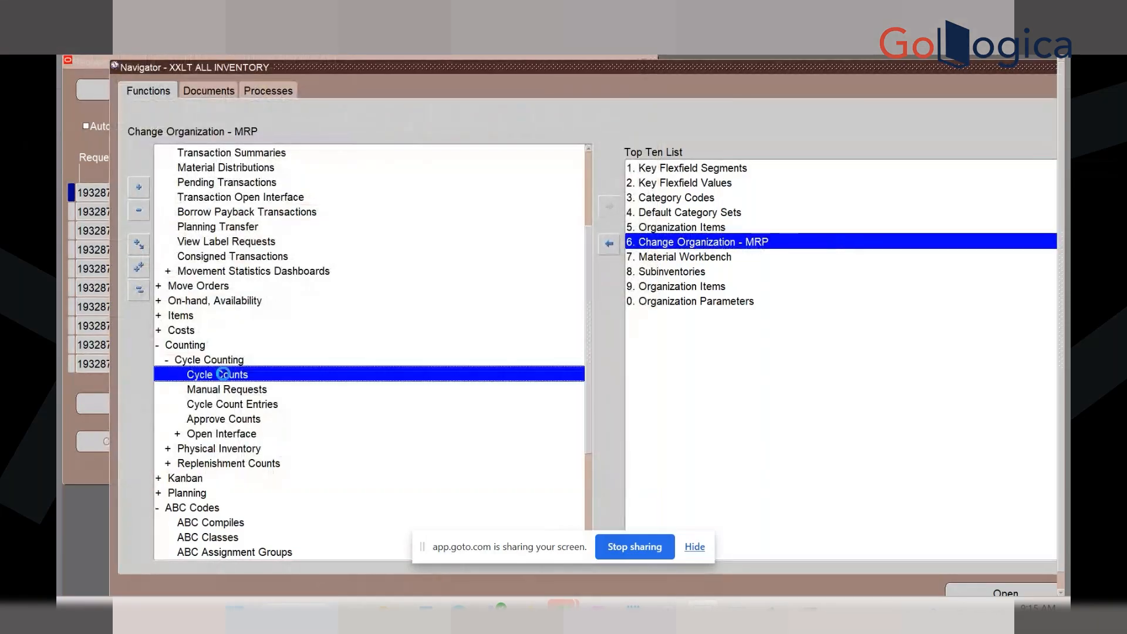
pyautogui.doubleClick(223, 374)
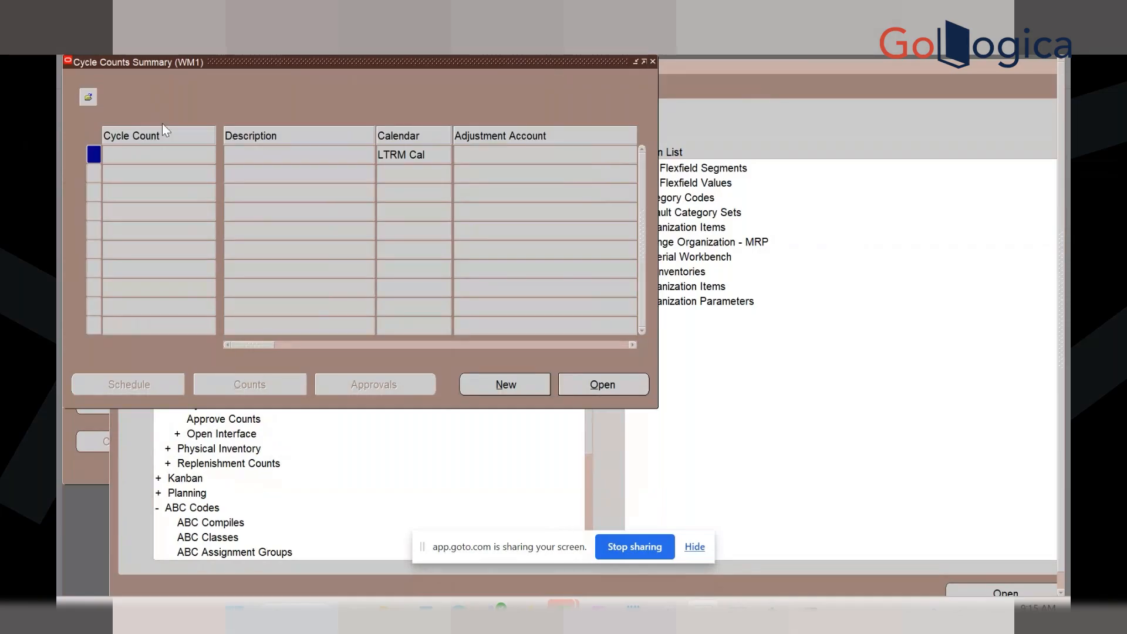
pyautogui.hotkey('ctrl', 'F11')
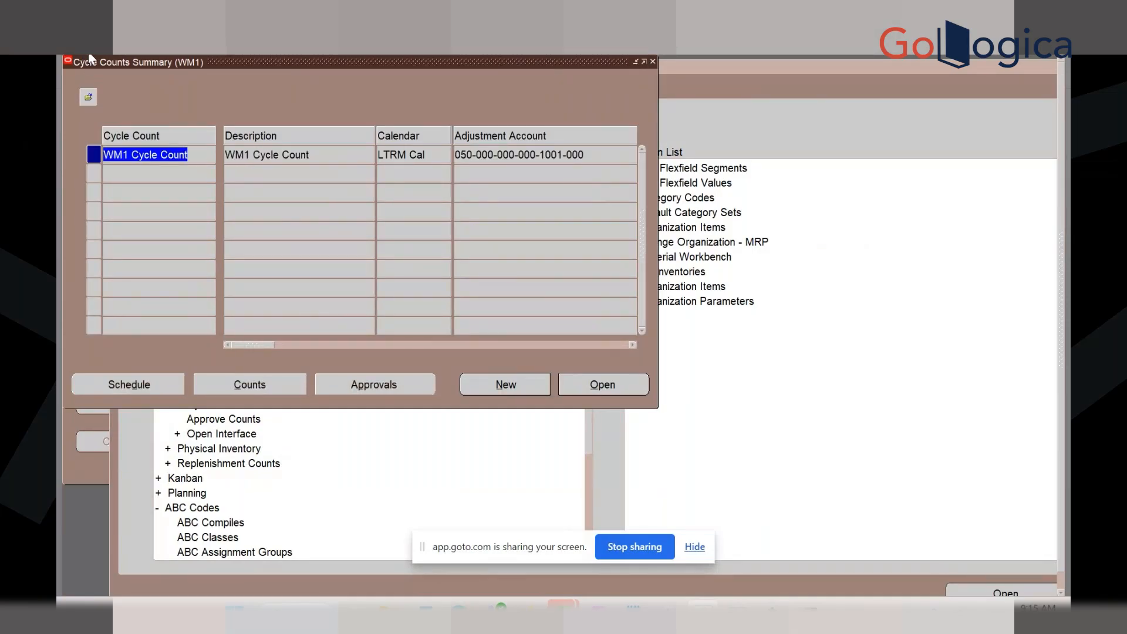
pyautogui.click(581, 386)
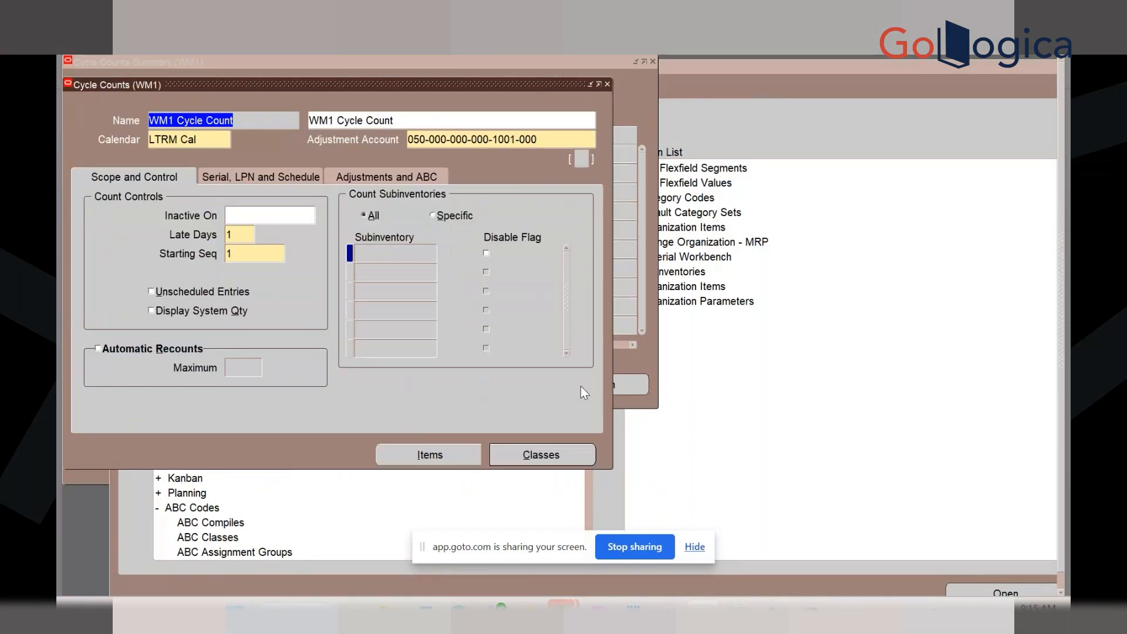
pyautogui.click(267, 179)
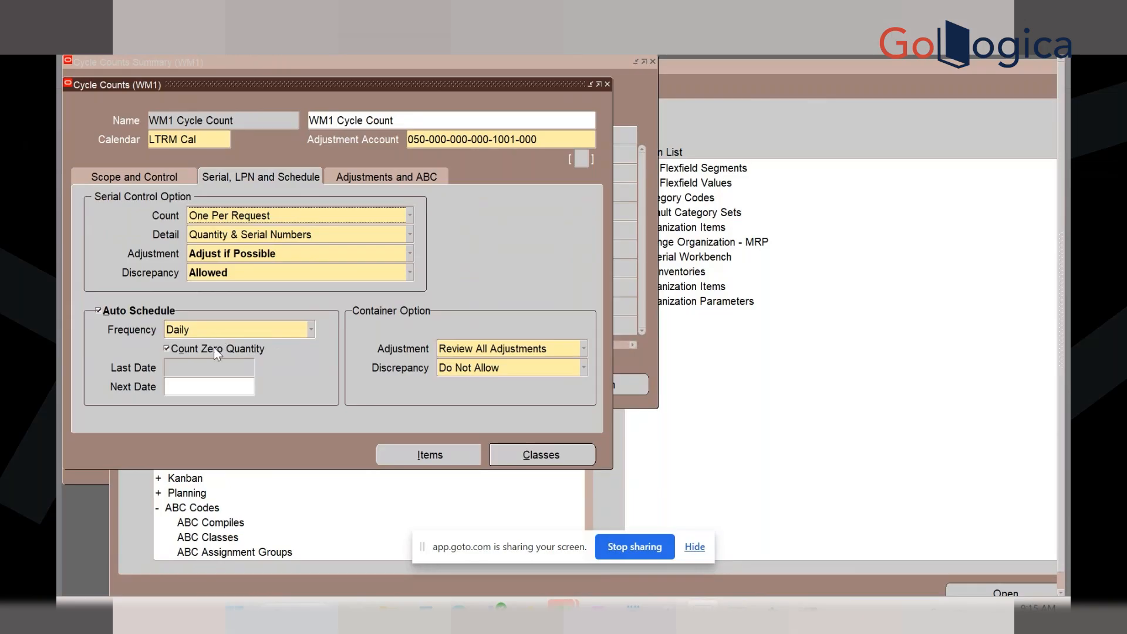
# Clear Next Date after 07-FEB-2026 is rejected as an invalid work day, then open Classes
pyautogui.click(184, 386)
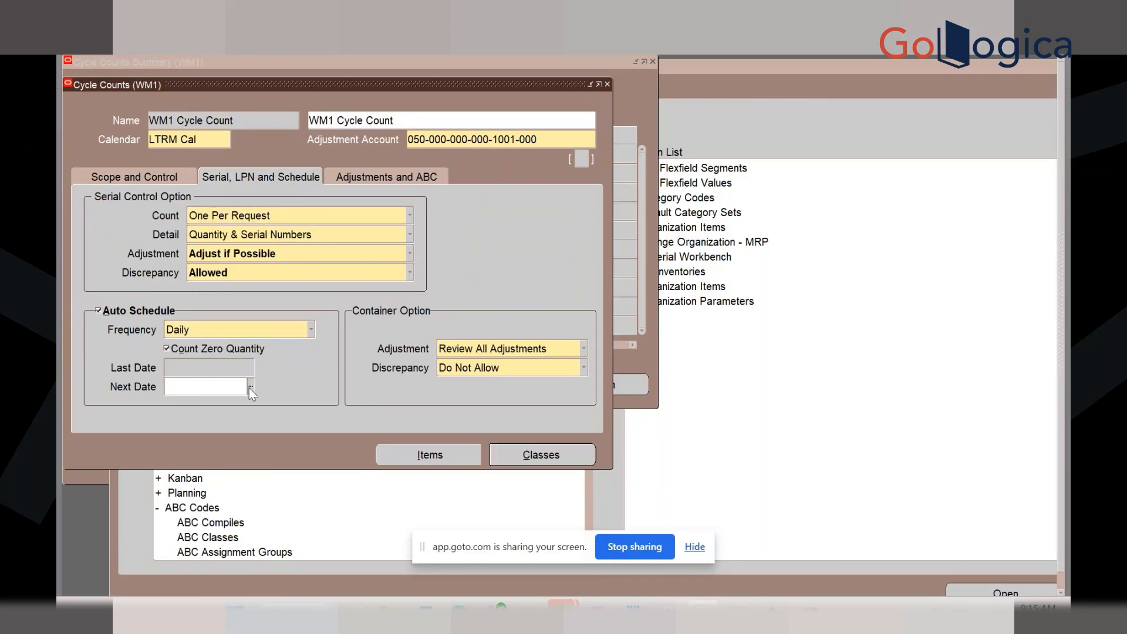
pyautogui.click(251, 386)
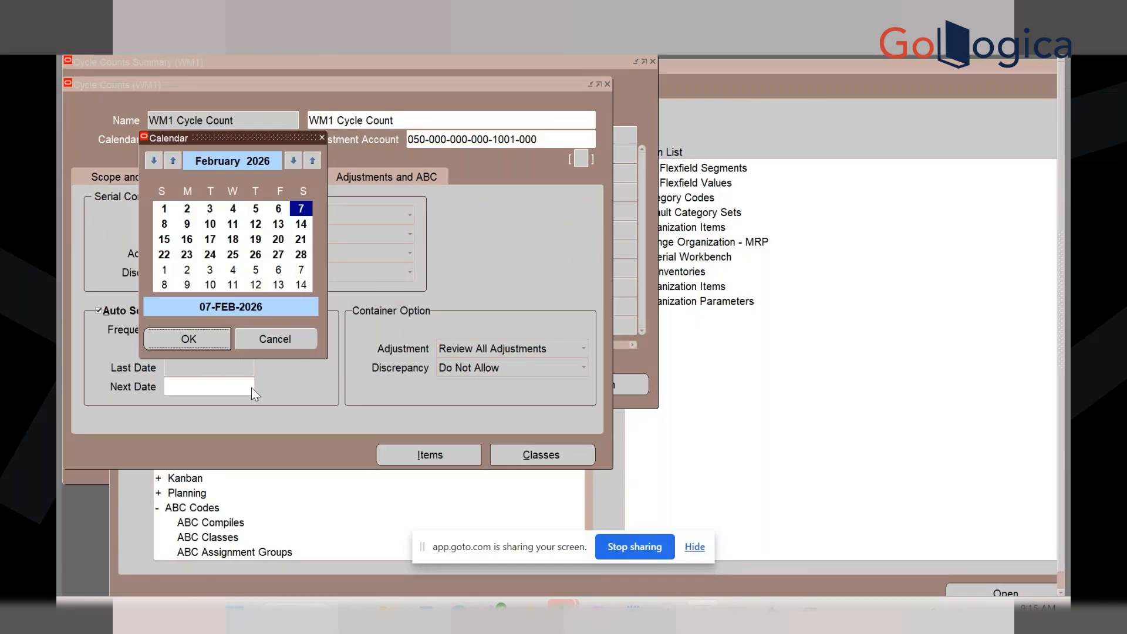
pyautogui.click(223, 334)
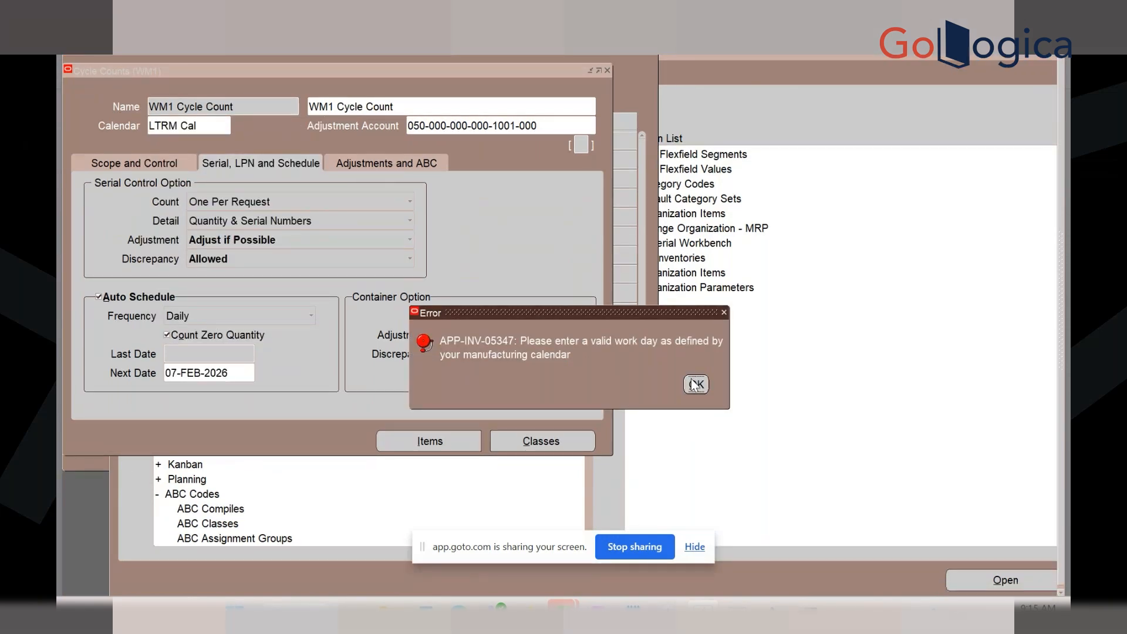
pyautogui.click(696, 384)
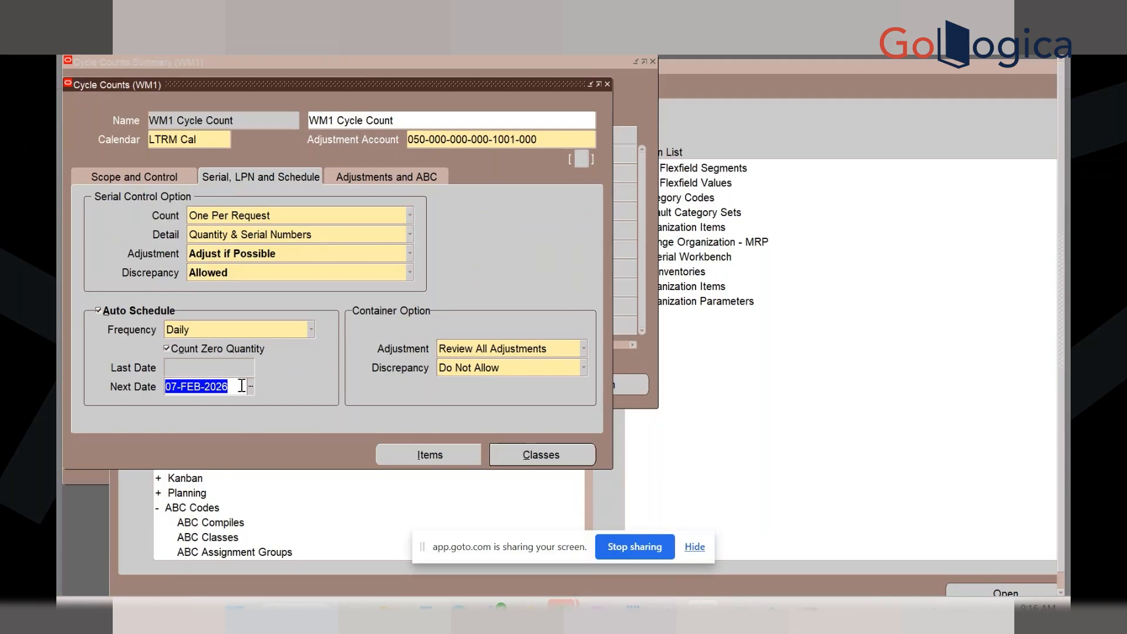
pyautogui.moveTo(240, 386); pyautogui.dragTo(86, 363)
pyautogui.press('BackSpace')
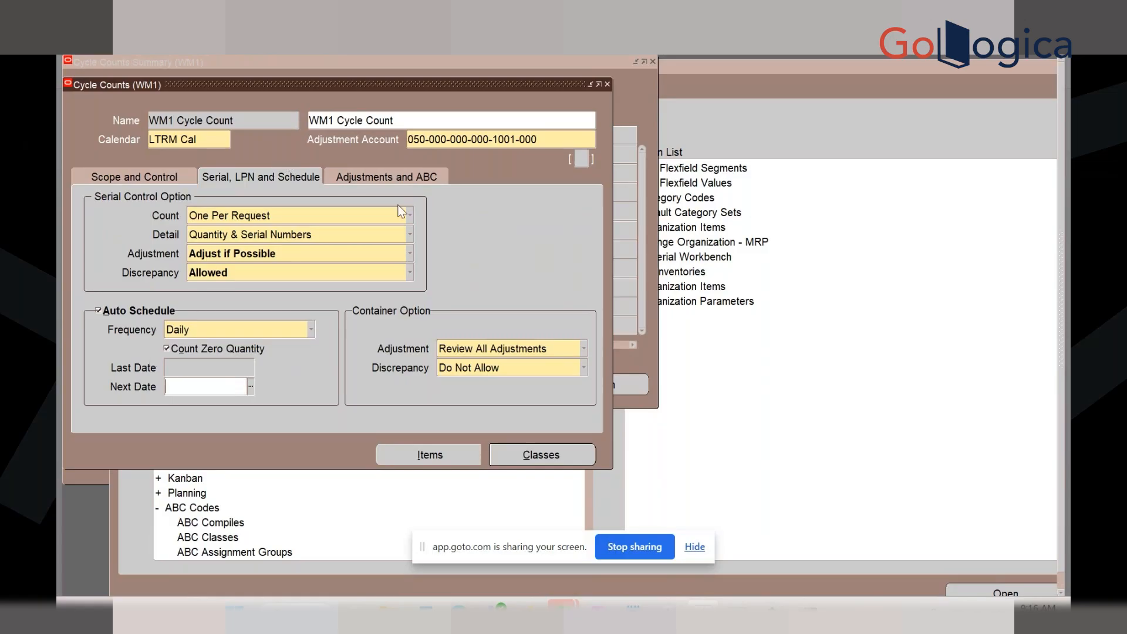
pyautogui.click(531, 461)
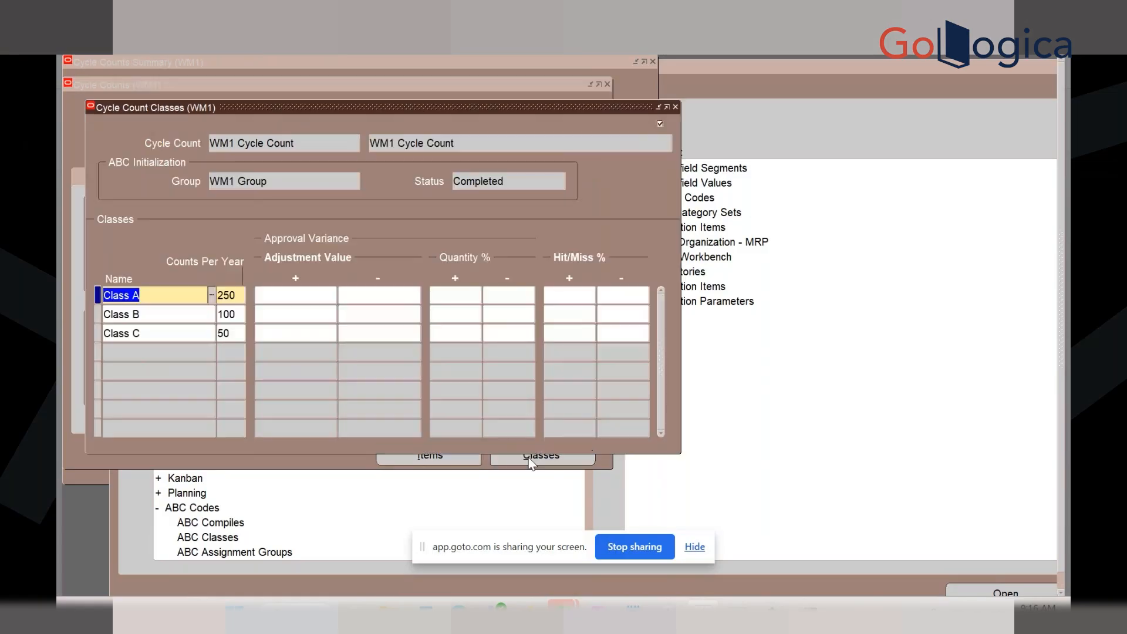
# Check counts per year of 250, 100 and 50 for classes A, B, C, then close the window
pyautogui.click(235, 296)
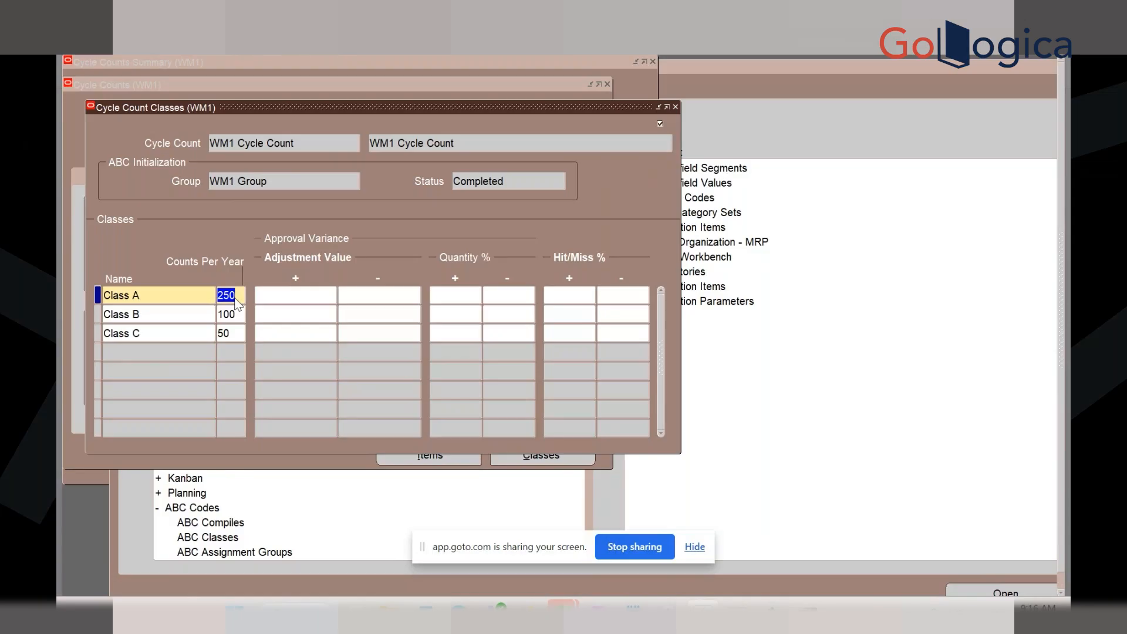
pyautogui.click(675, 107)
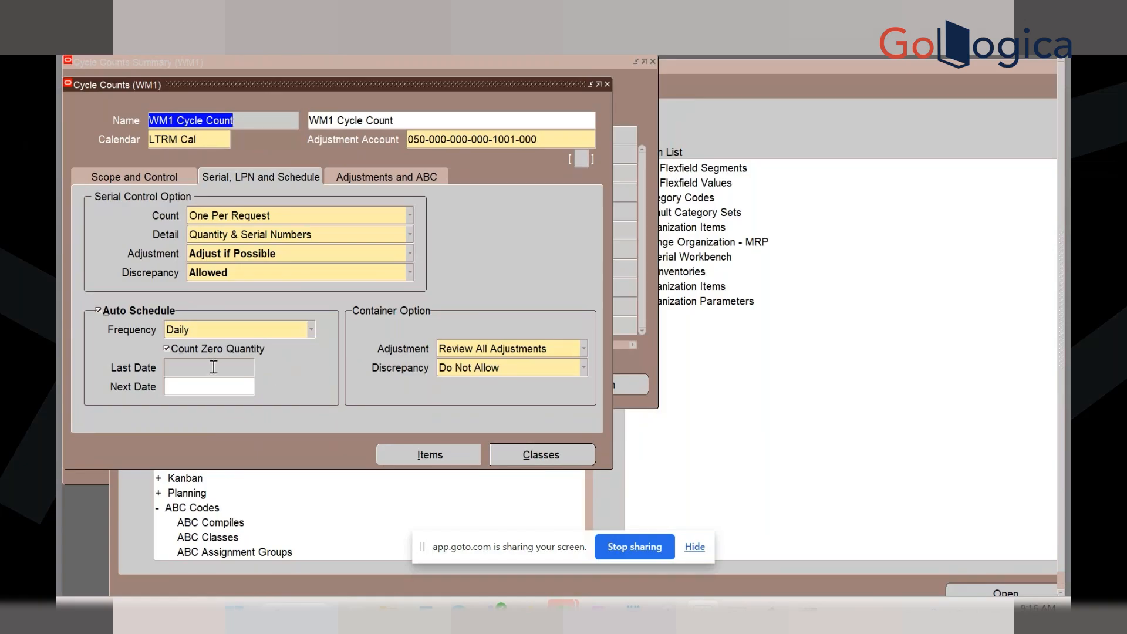
# Turn off Auto Schedule and briefly open then close Perform Full Cycle Count
pyautogui.click(113, 306)
pyautogui.click(114, 306)
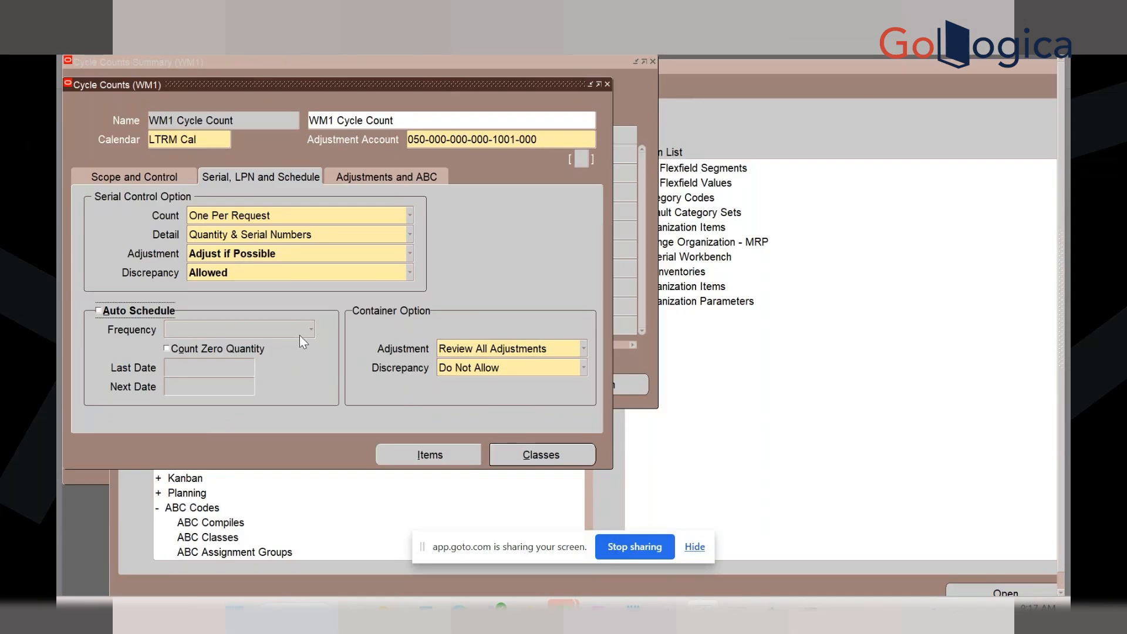
pyautogui.click(122, 49)
pyautogui.click(175, 23)
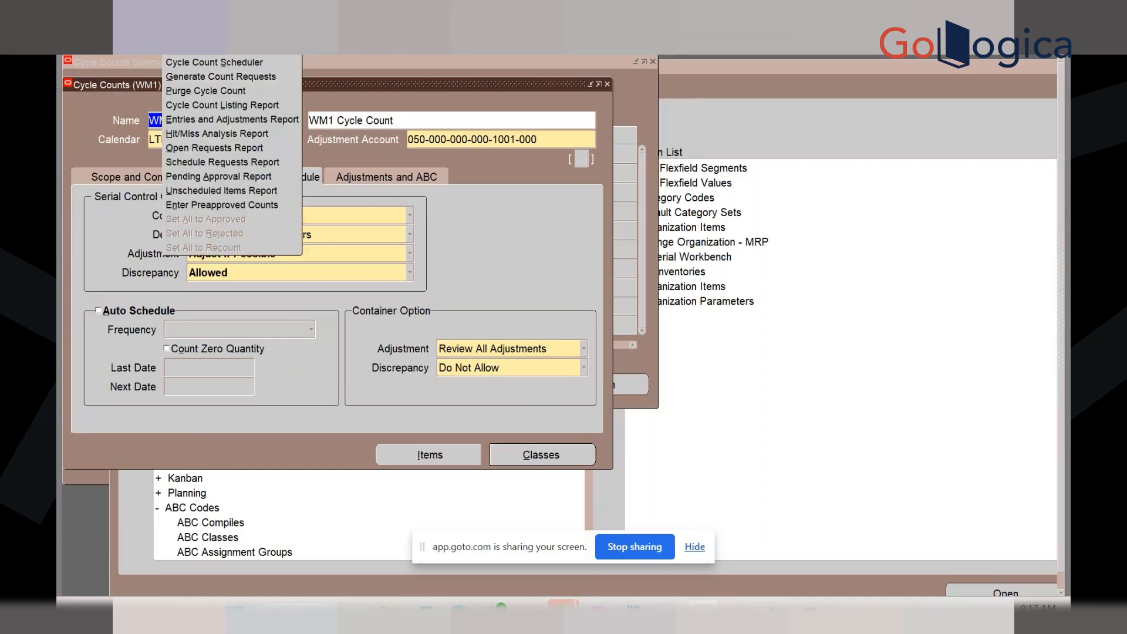
pyautogui.click(205, 34)
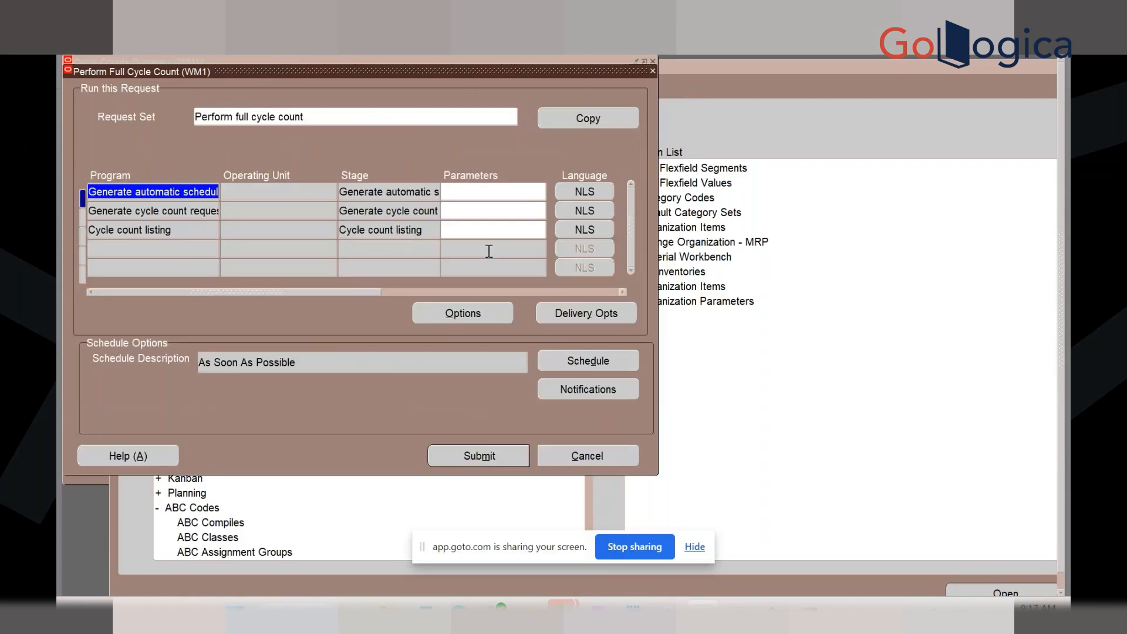
pyautogui.click(654, 71)
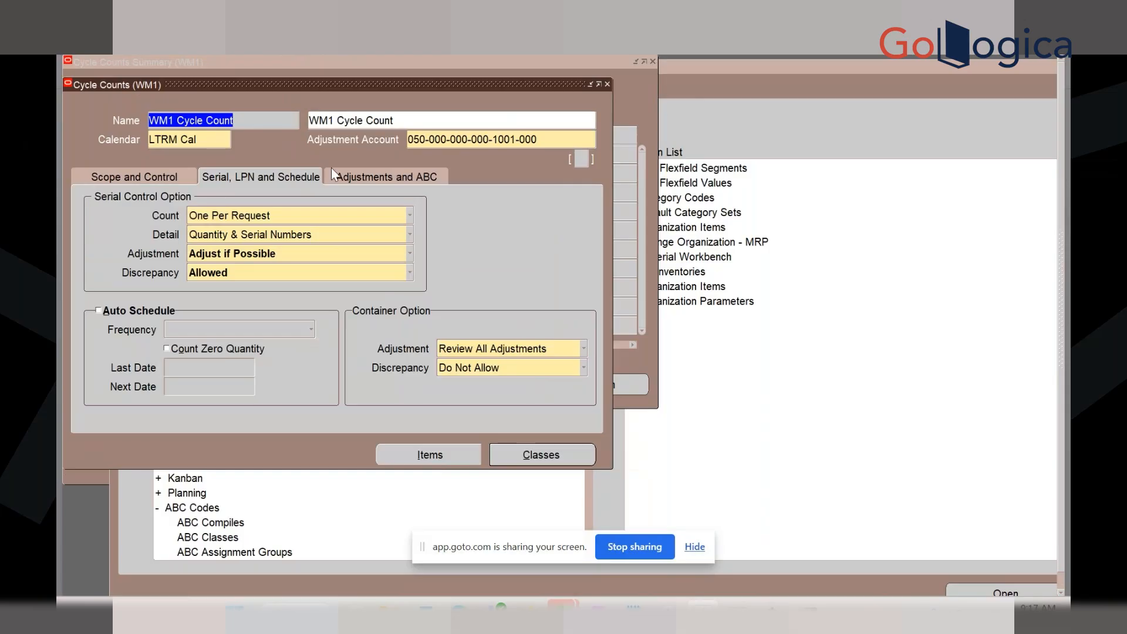
# Set the ABC option to (Re)initialize and save, submitting the initialization request
pyautogui.click(350, 176)
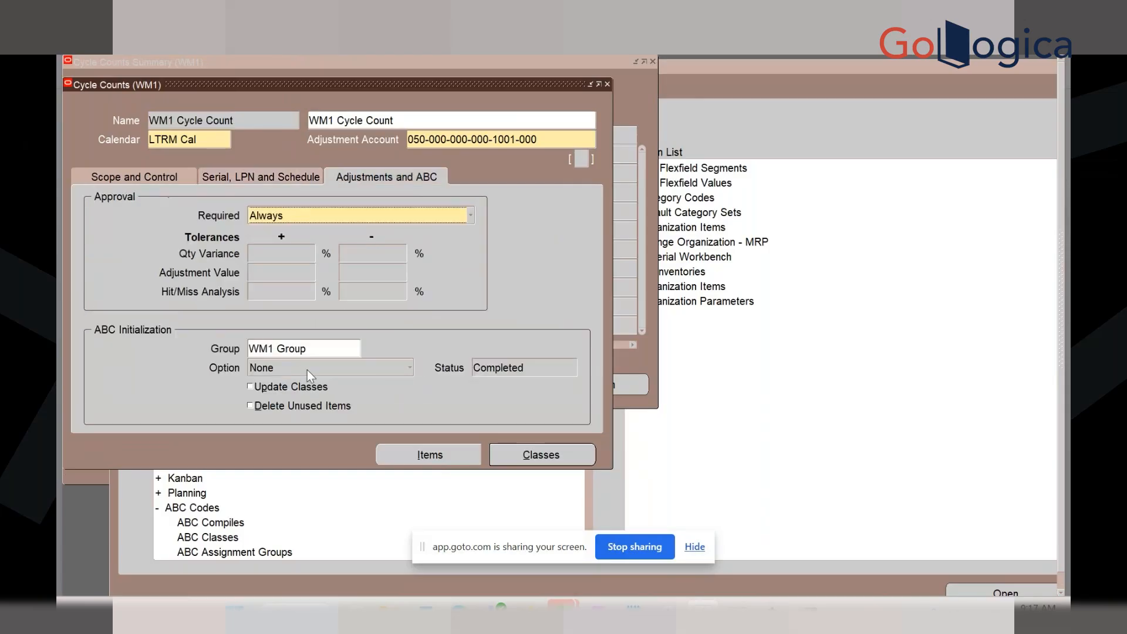
pyautogui.click(308, 370)
pyautogui.click(296, 380)
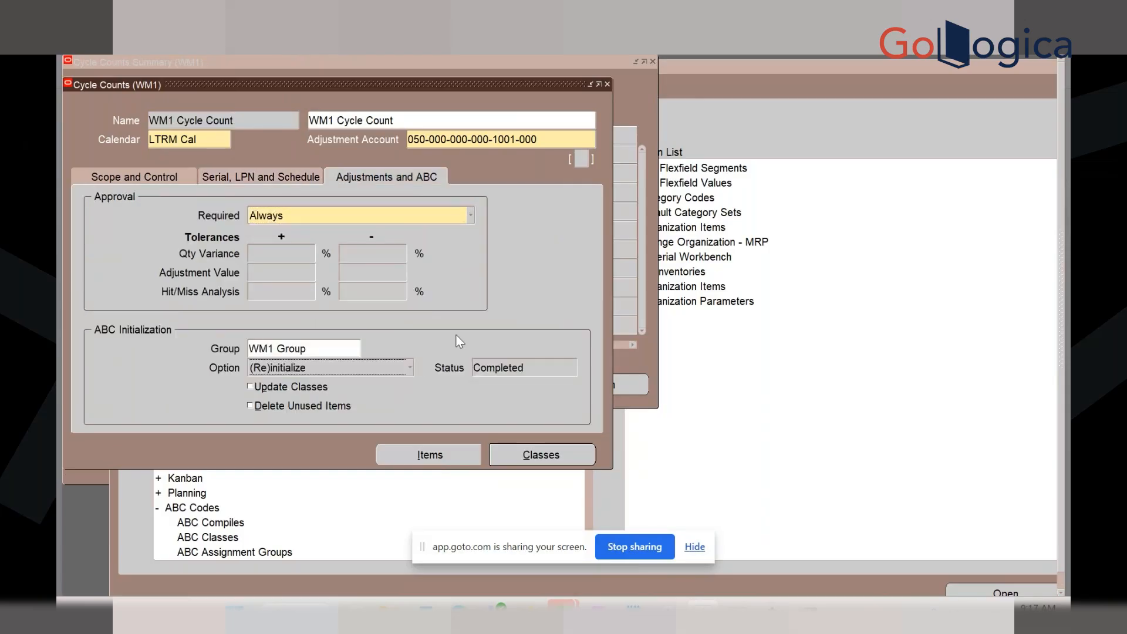
pyautogui.hotkey('ctrl', 's')
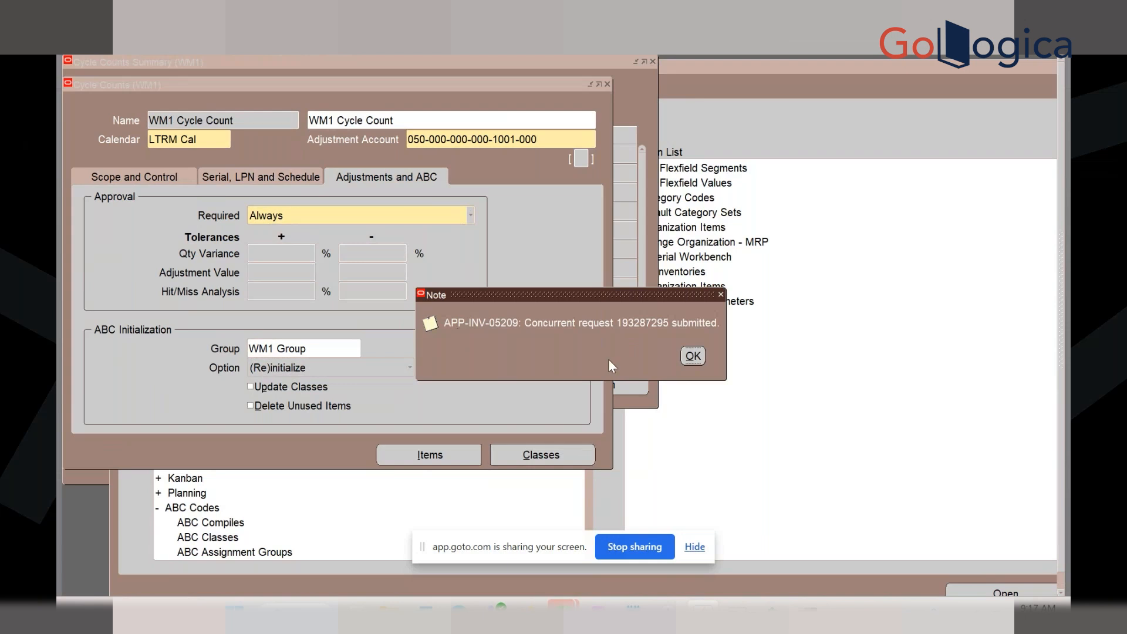
pyautogui.click(692, 356)
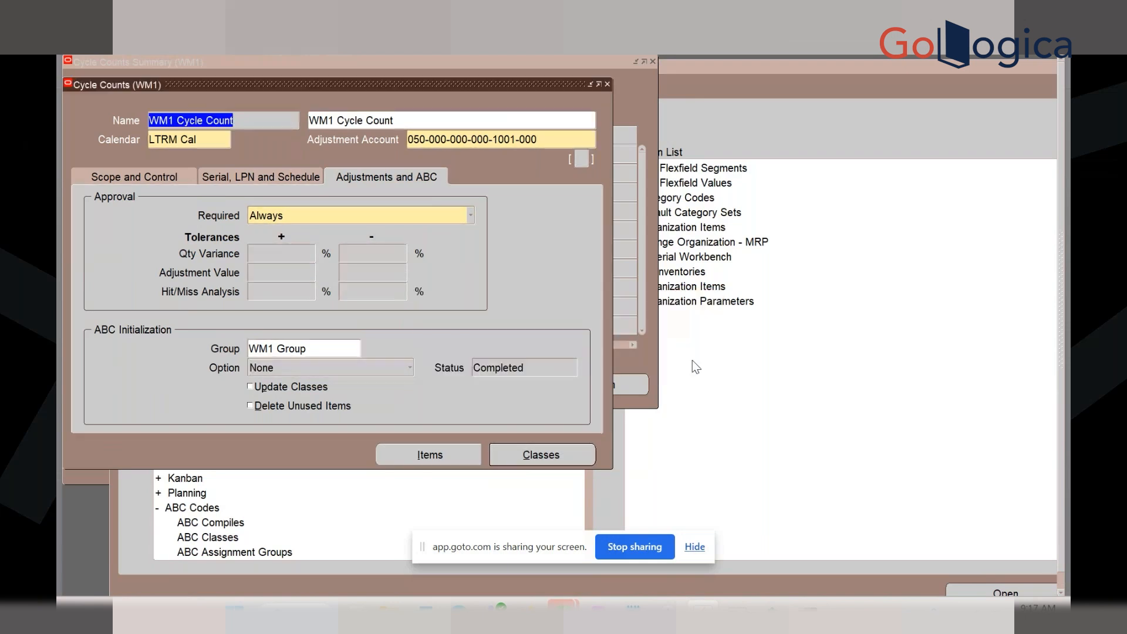
# Check the Initialize cycle count items request in View > Requests, then close the list
pyautogui.click(117, 33)
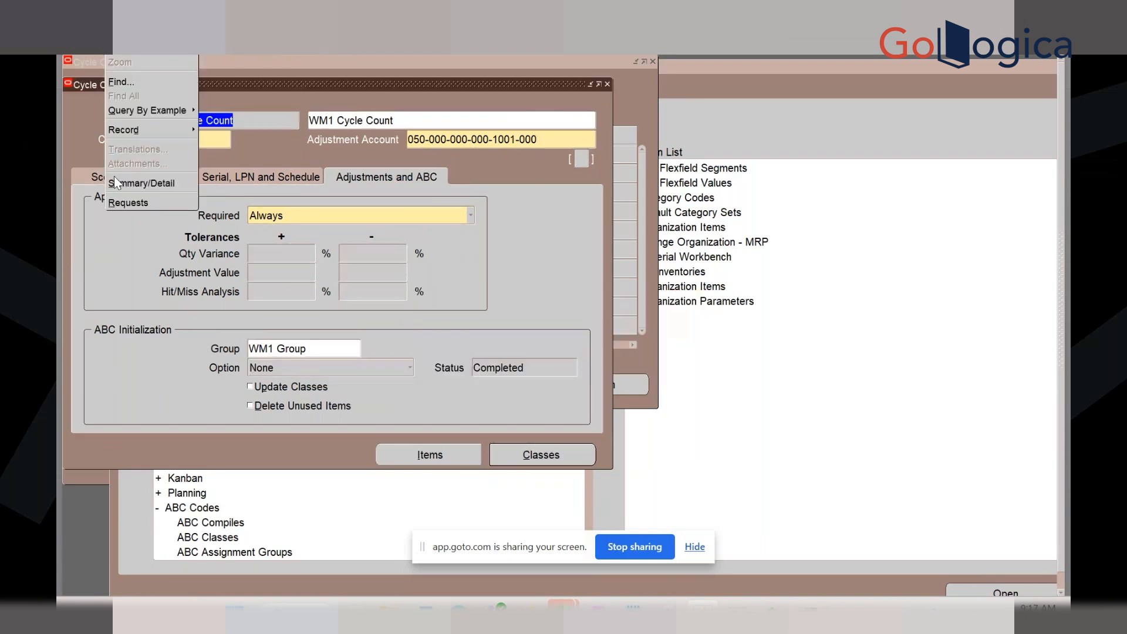
pyautogui.click(120, 203)
pyautogui.click(554, 435)
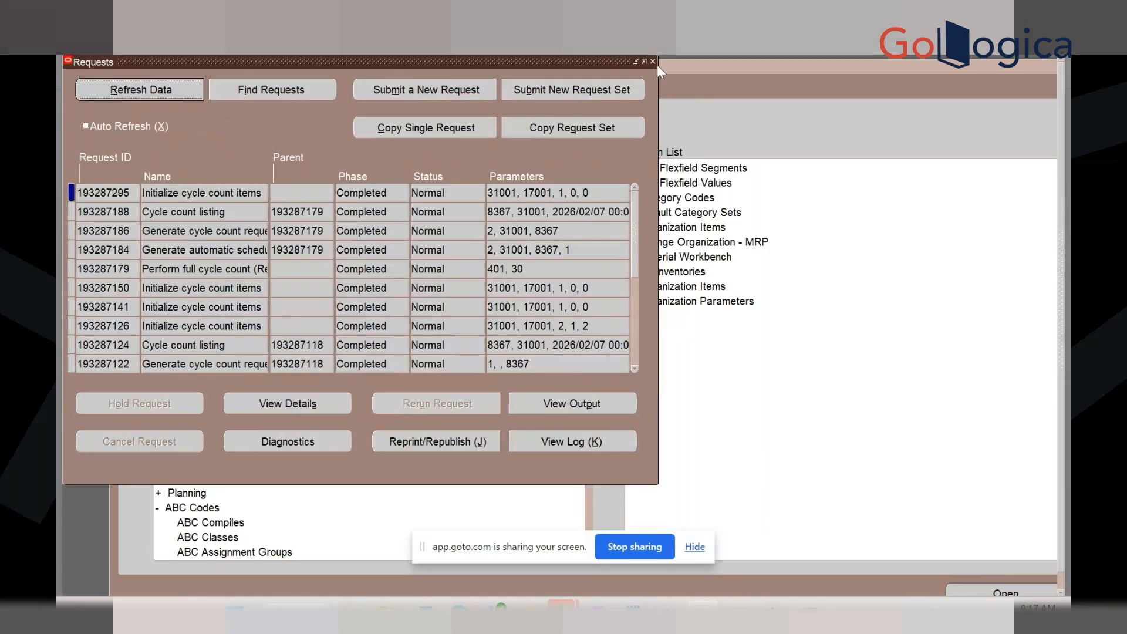
pyautogui.click(653, 61)
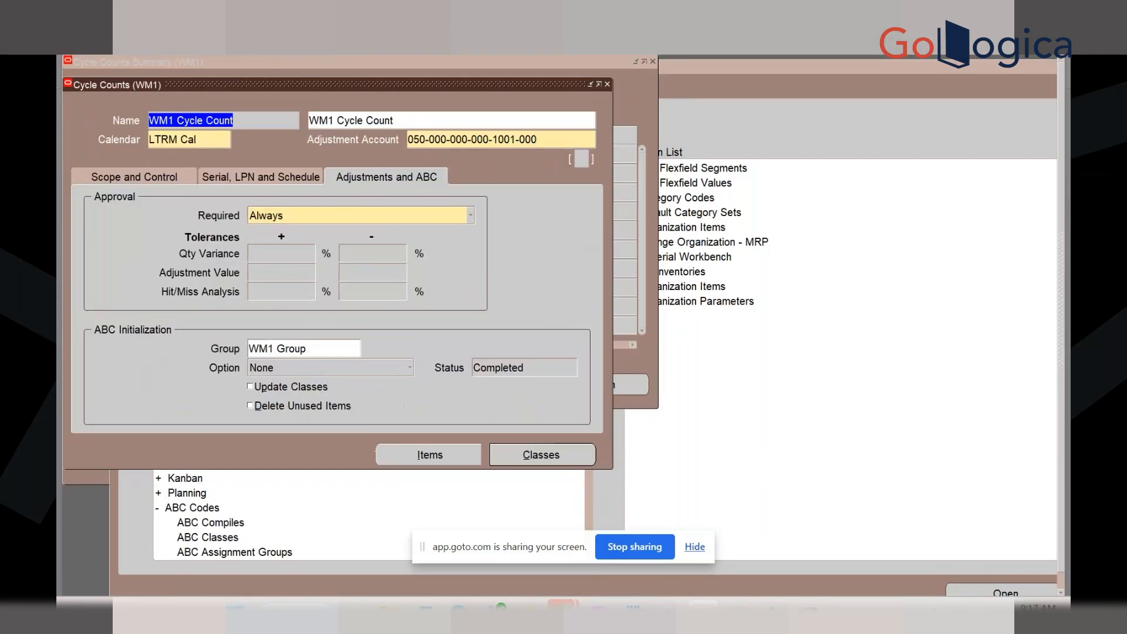
# Start Perform Full Cycle Count and open the auto-schedule program's parameters
pyautogui.hotkey('alt', 't')
pyautogui.click(235, 77)
pyautogui.click(477, 192)
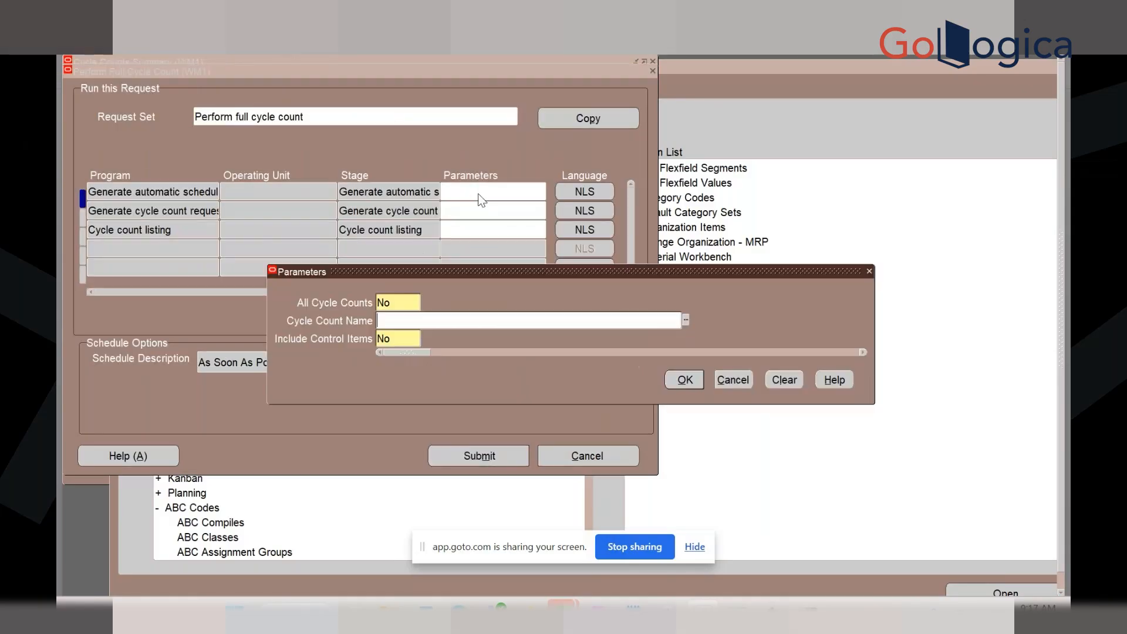
# Set WM1 Cycle Count as the cycle count for the auto-schedule and count request programs
pyautogui.click(686, 319)
pyautogui.click(690, 379)
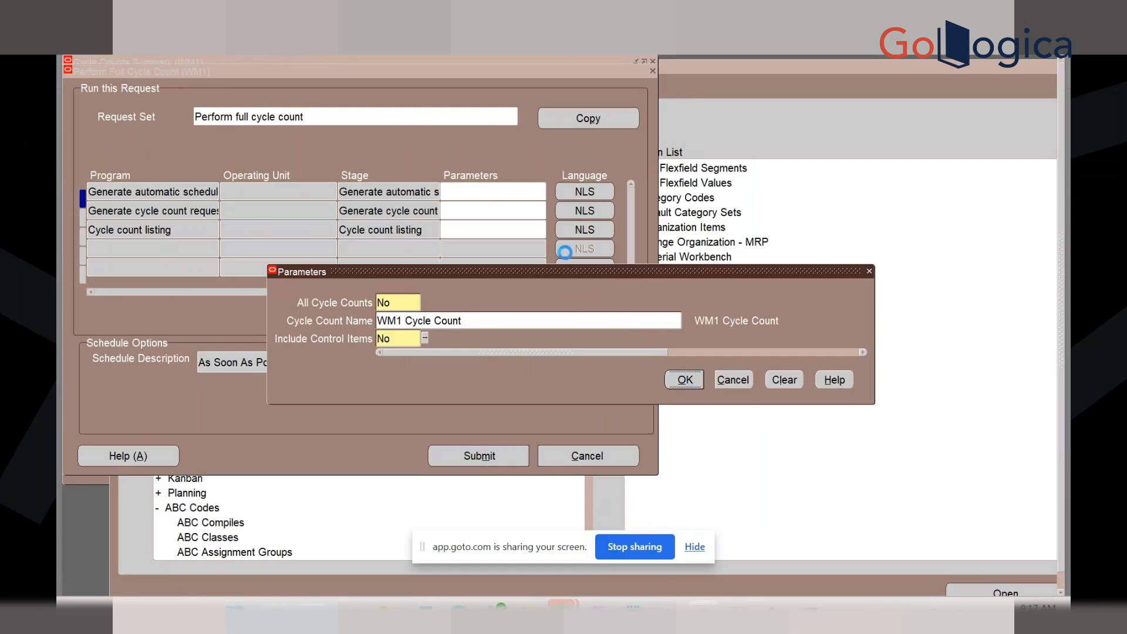
pyautogui.click(475, 192)
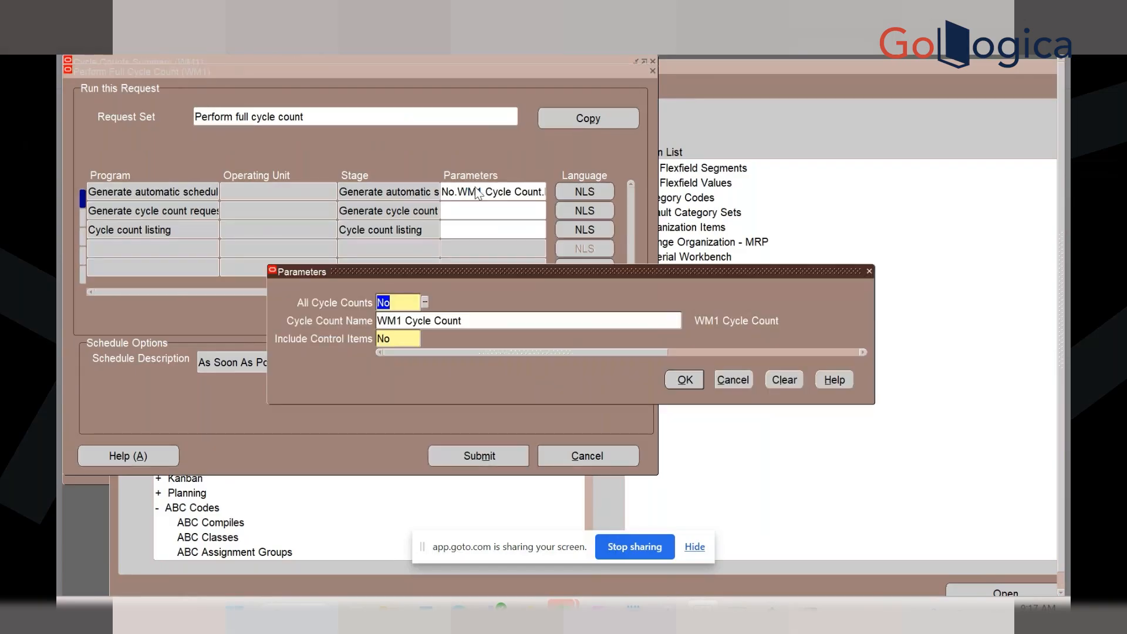
pyautogui.click(683, 379)
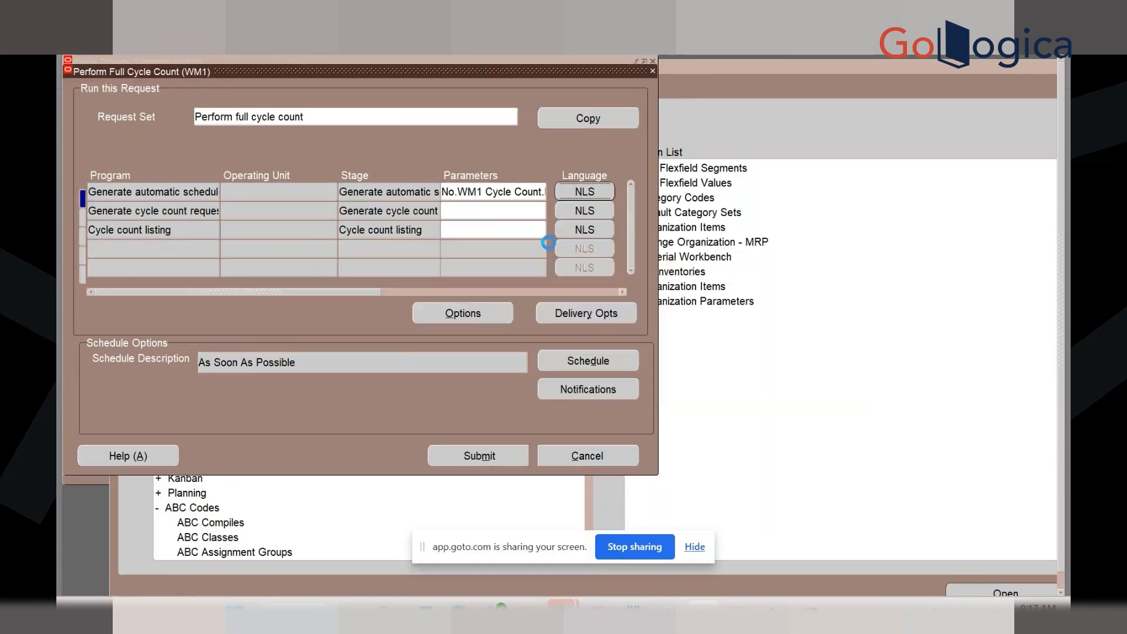
pyautogui.click(506, 209)
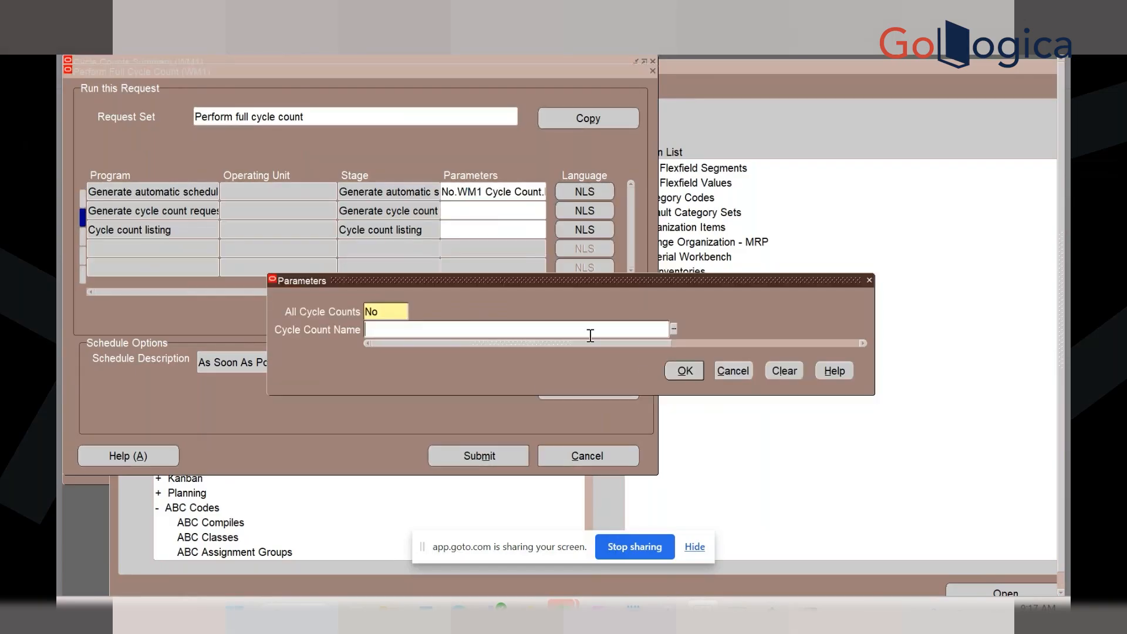
pyautogui.click(675, 329)
pyautogui.click(683, 370)
# Set the listing to WM1 with Display Onhand Quantities Yes and submit the request set
pyautogui.click(532, 229)
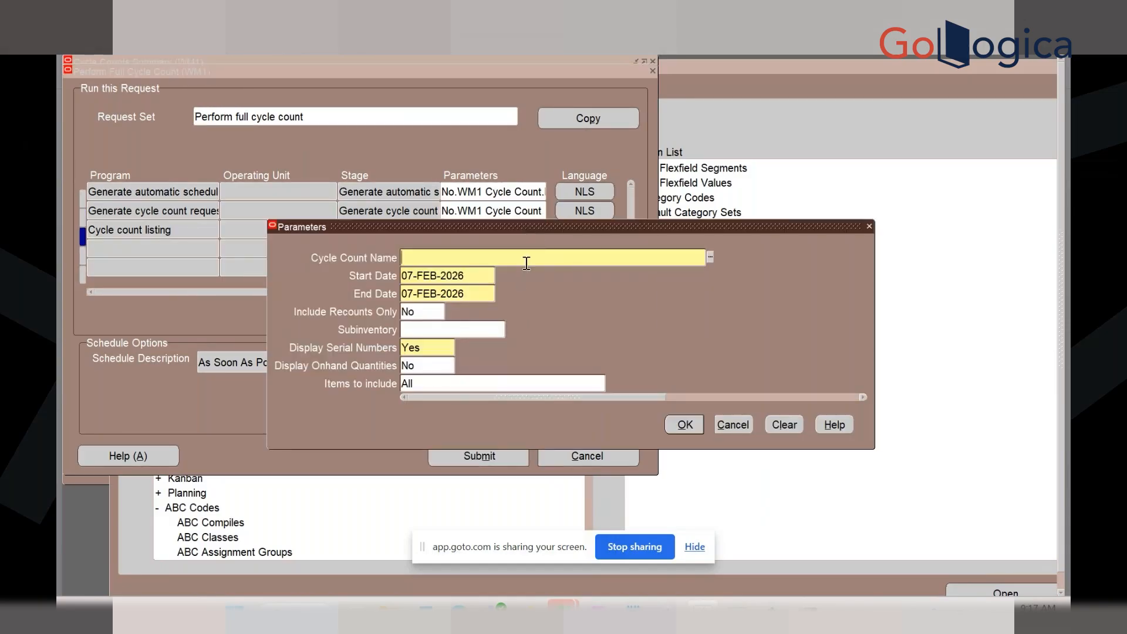
pyautogui.press('Tab')
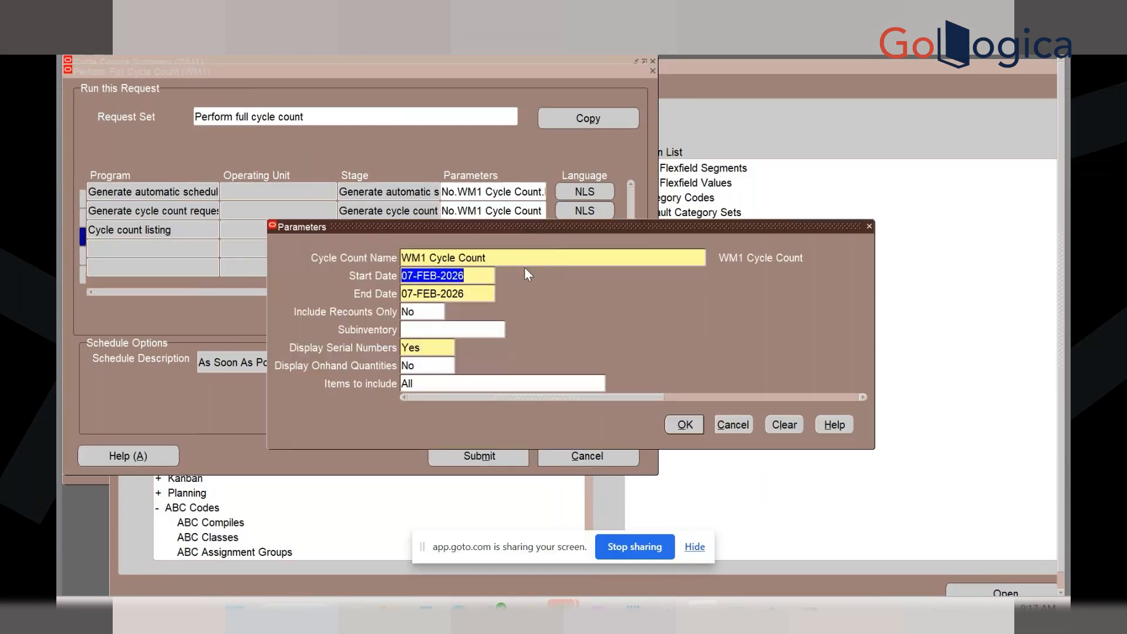
pyautogui.click(430, 365)
pyautogui.write('y')
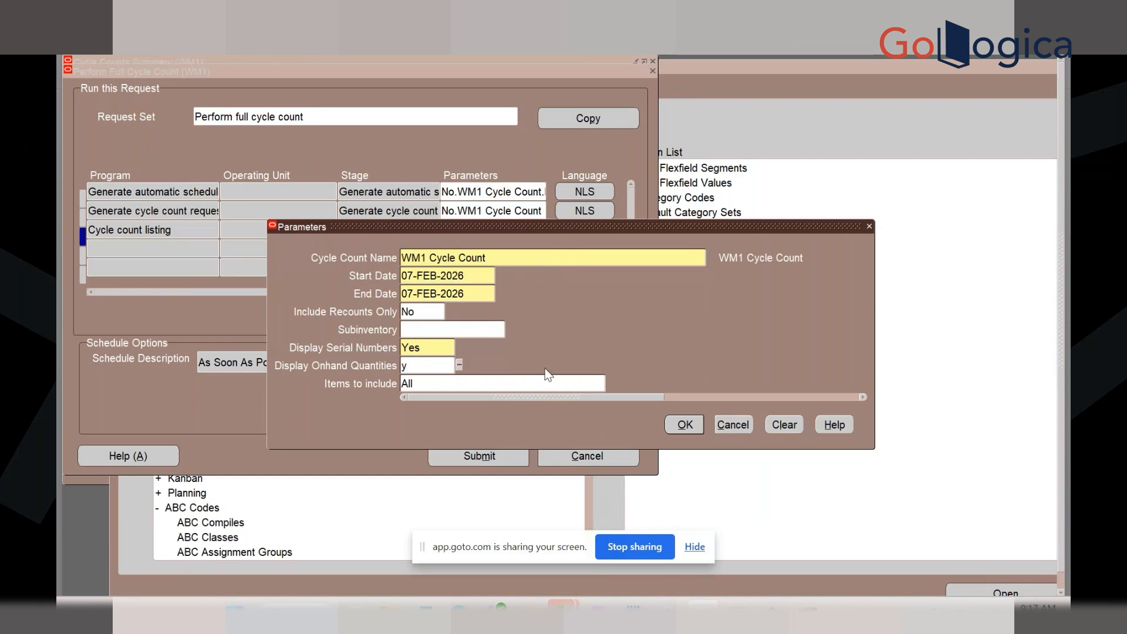
pyautogui.click(680, 421)
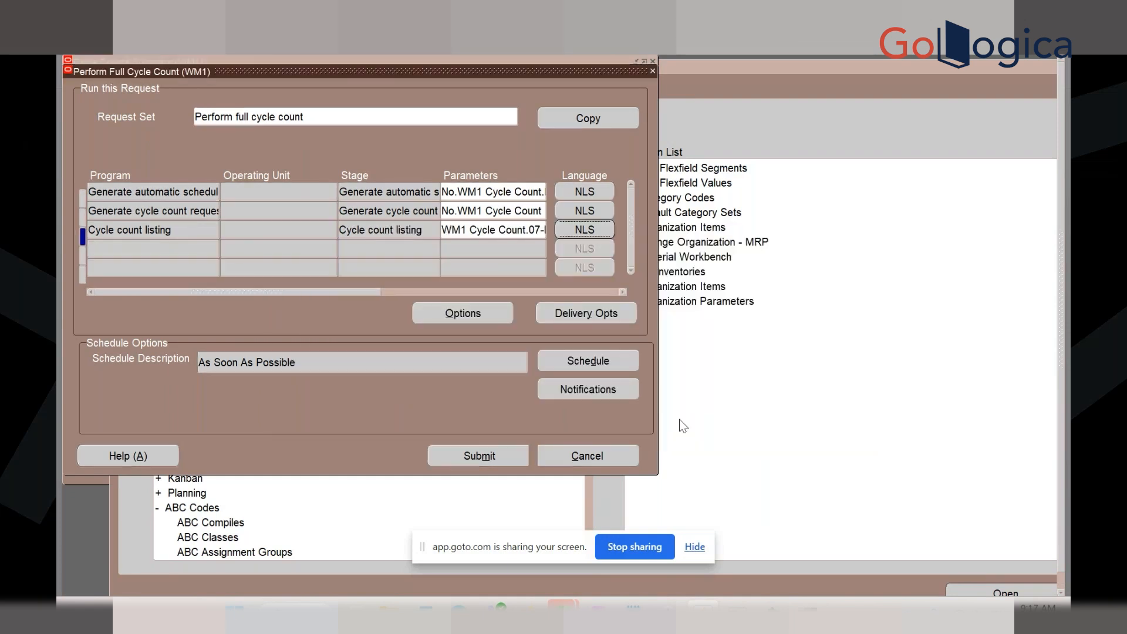
pyautogui.click(484, 450)
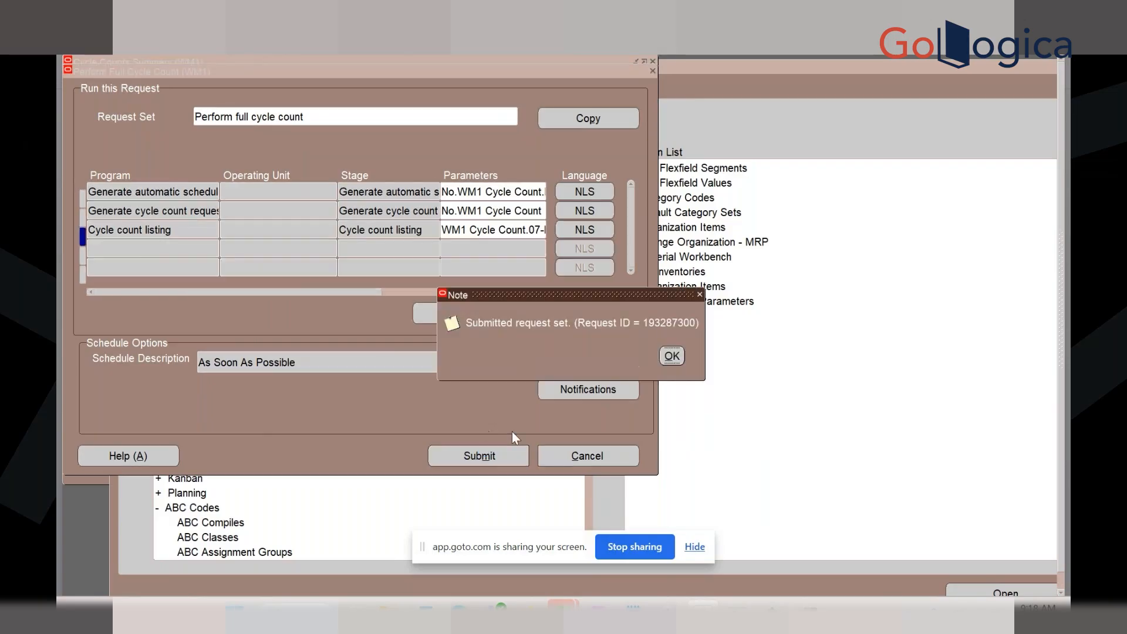
# Find request set 193287300 in View > Requests and view the Cycle count listing output
pyautogui.click(669, 350)
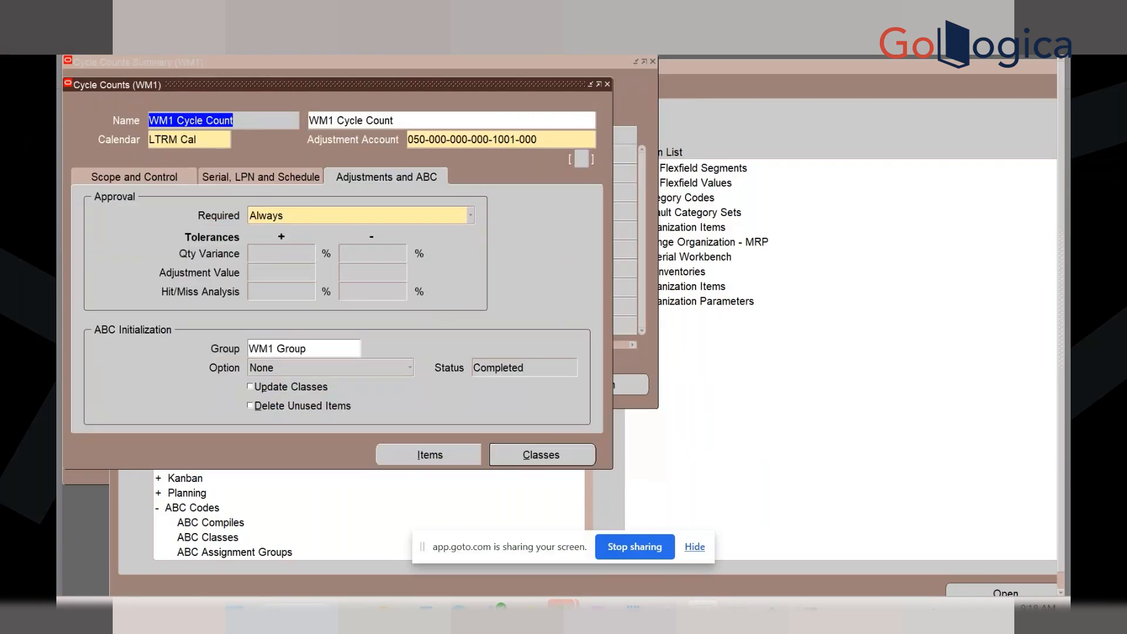
pyautogui.hotkey('alt', 'v')
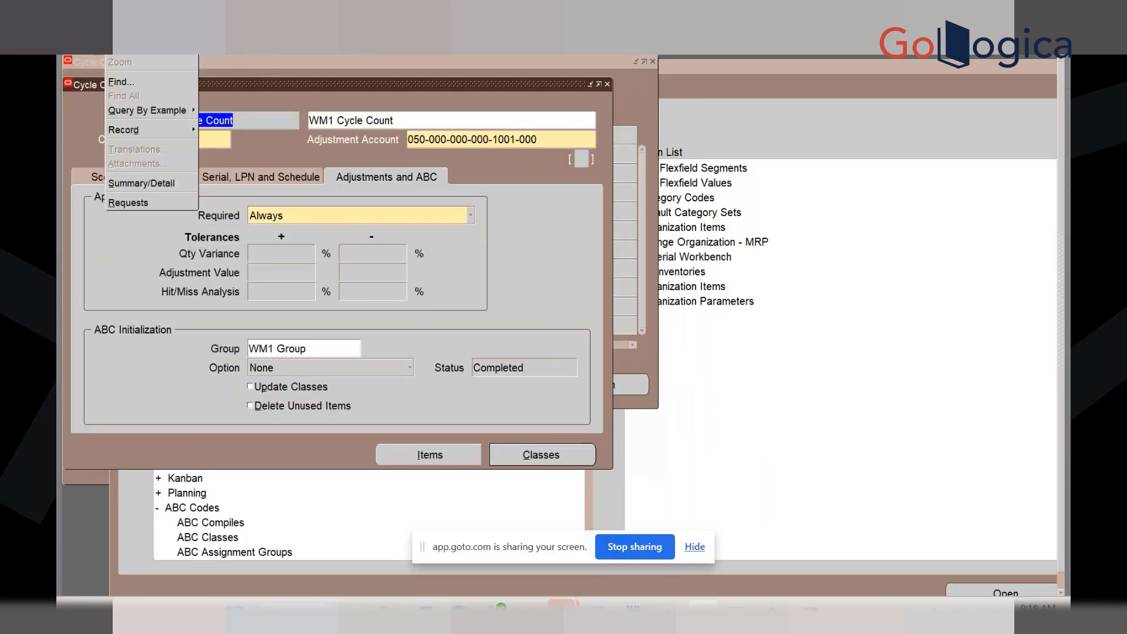
pyautogui.click(119, 206)
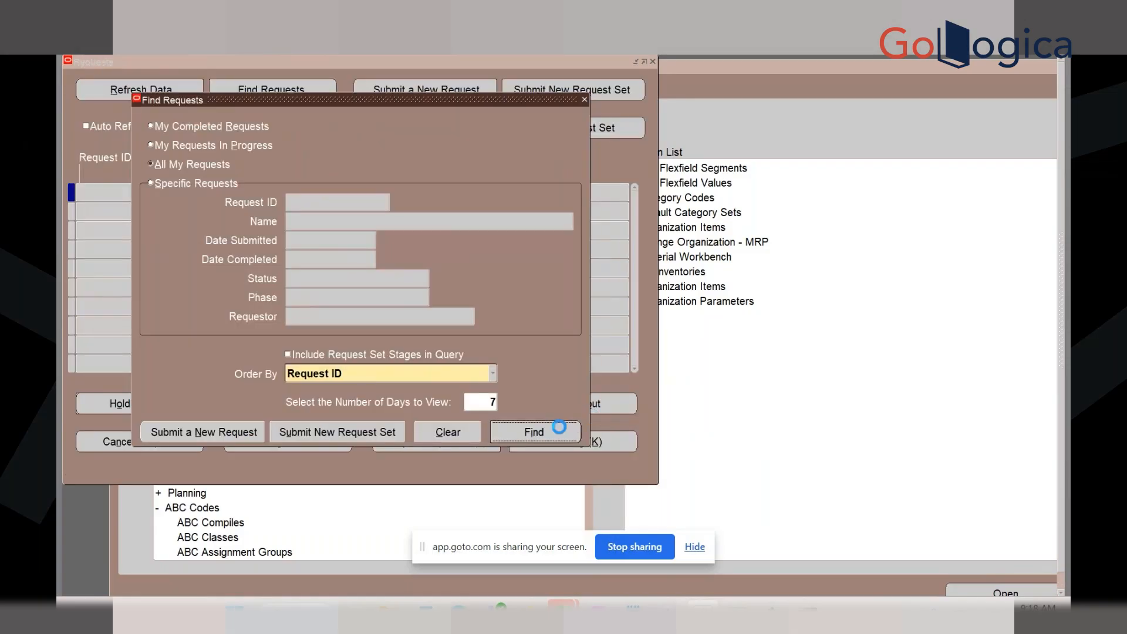
pyautogui.click(559, 427)
pyautogui.click(516, 404)
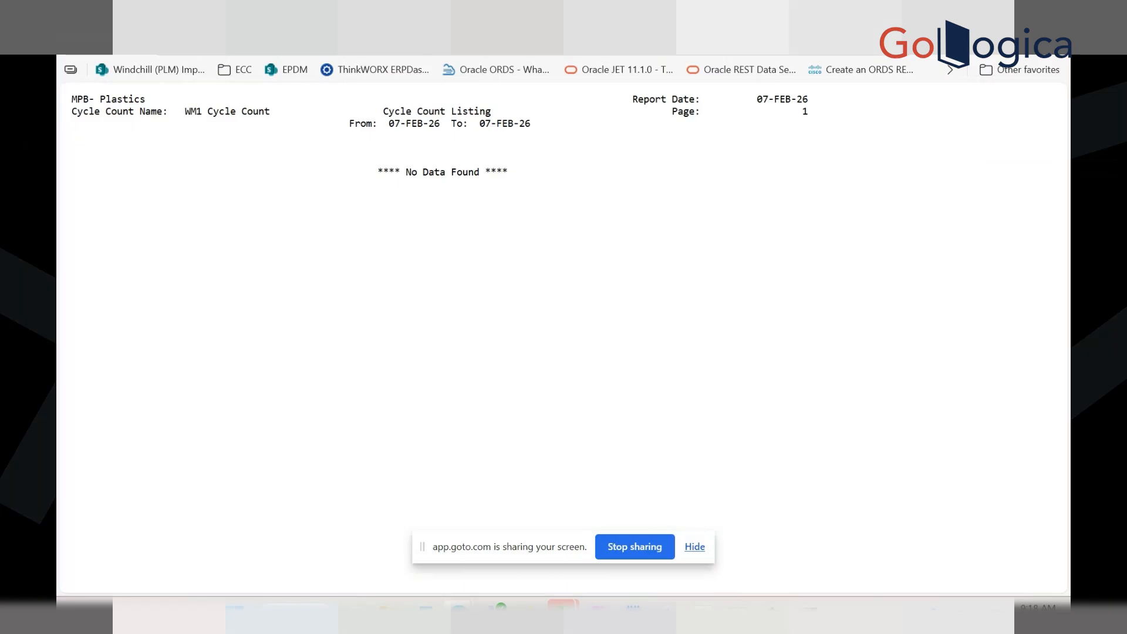
# Close the No Data Found report and the Requests window
pyautogui.hotkey('ctrl', 'w')
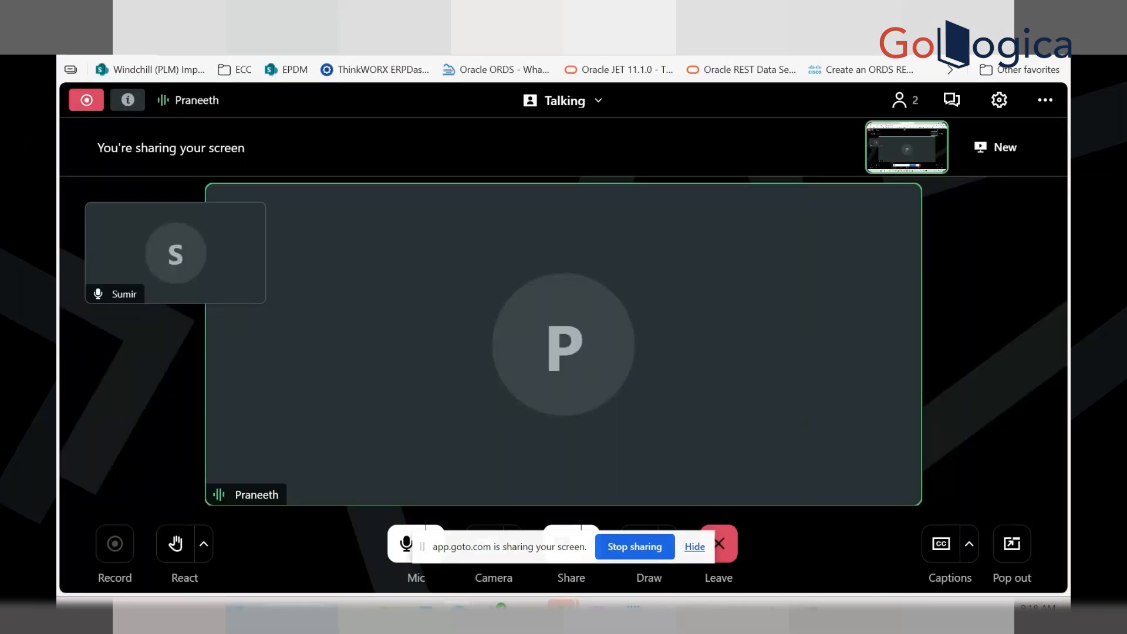
pyautogui.click(980, 9)
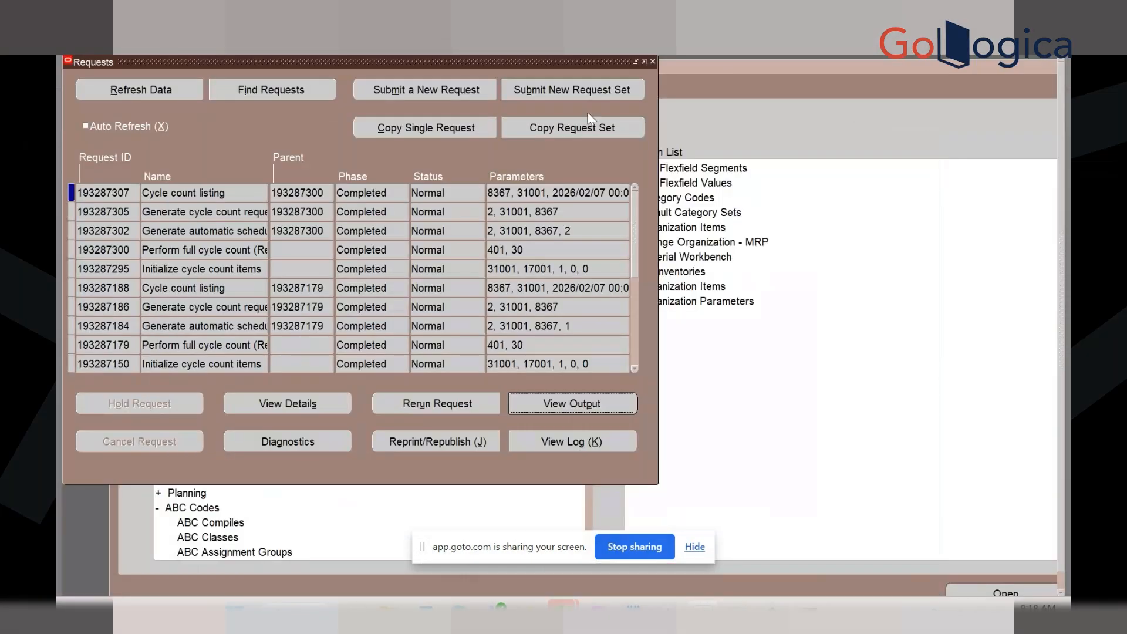
pyautogui.click(653, 61)
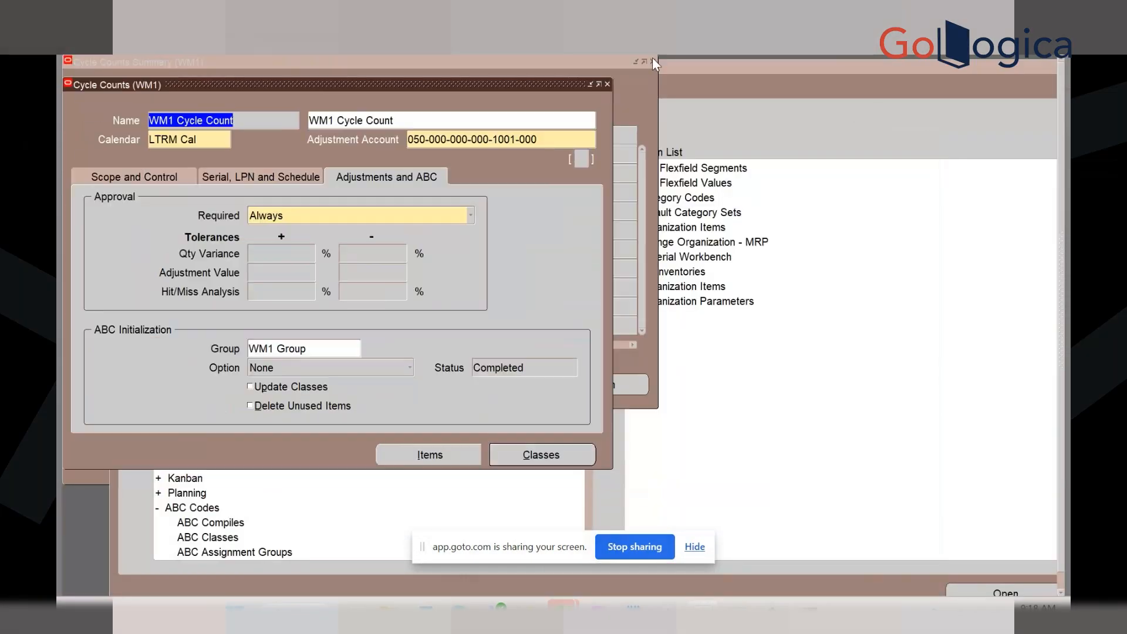
# Enable Daily auto-scheduling with zero-quantity counting for WM1 Cycle Count and save
pyautogui.click(152, 175)
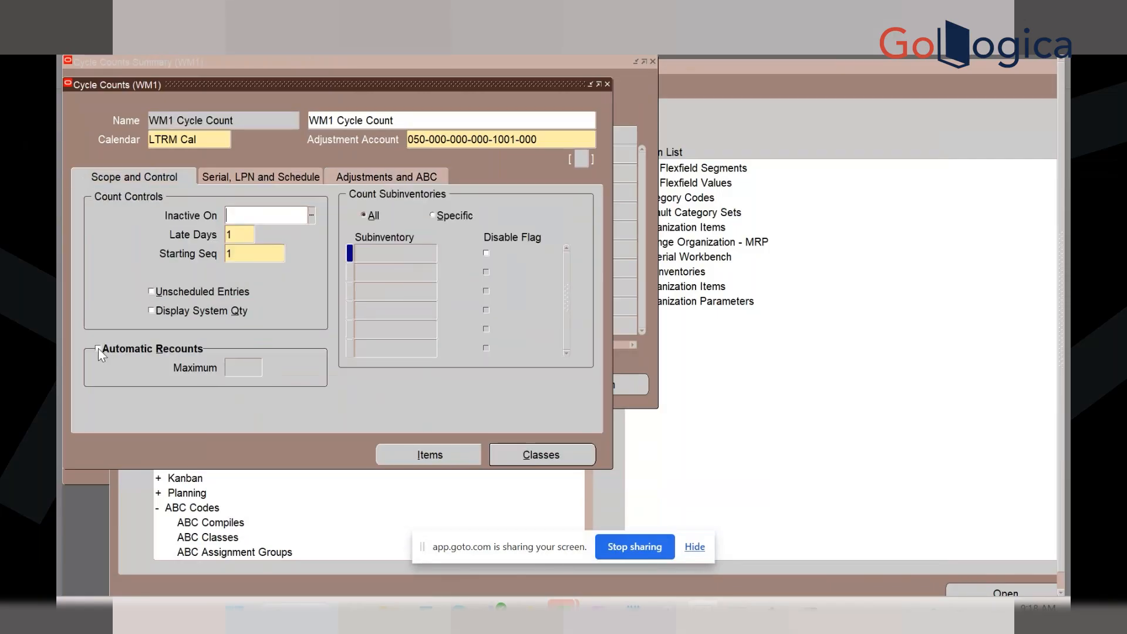
pyautogui.click(250, 176)
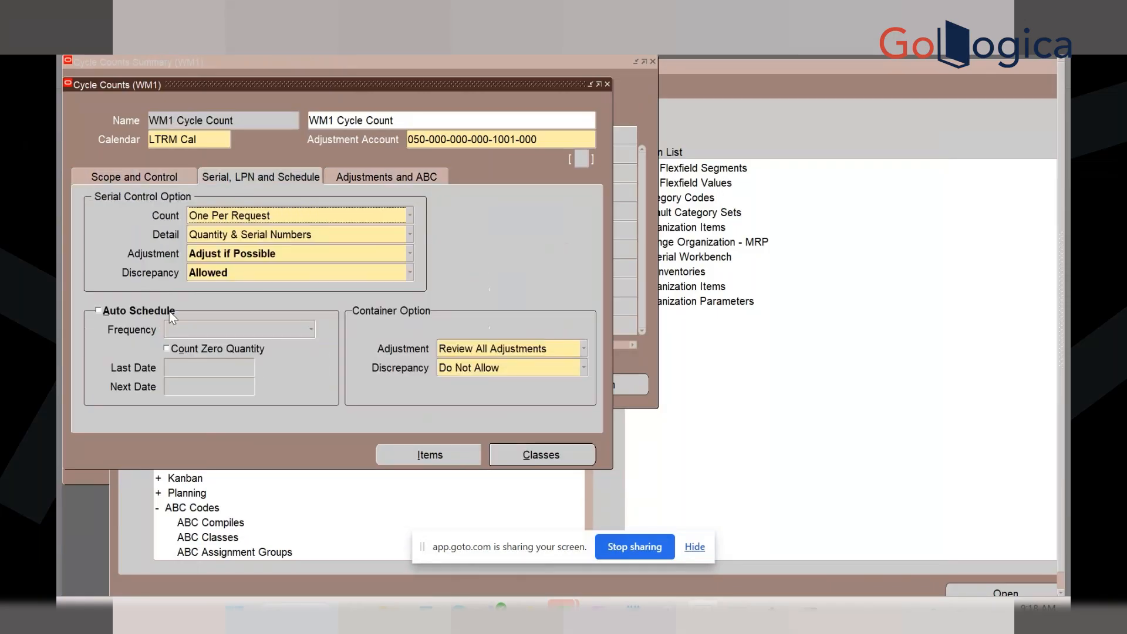
pyautogui.click(98, 311)
pyautogui.click(184, 335)
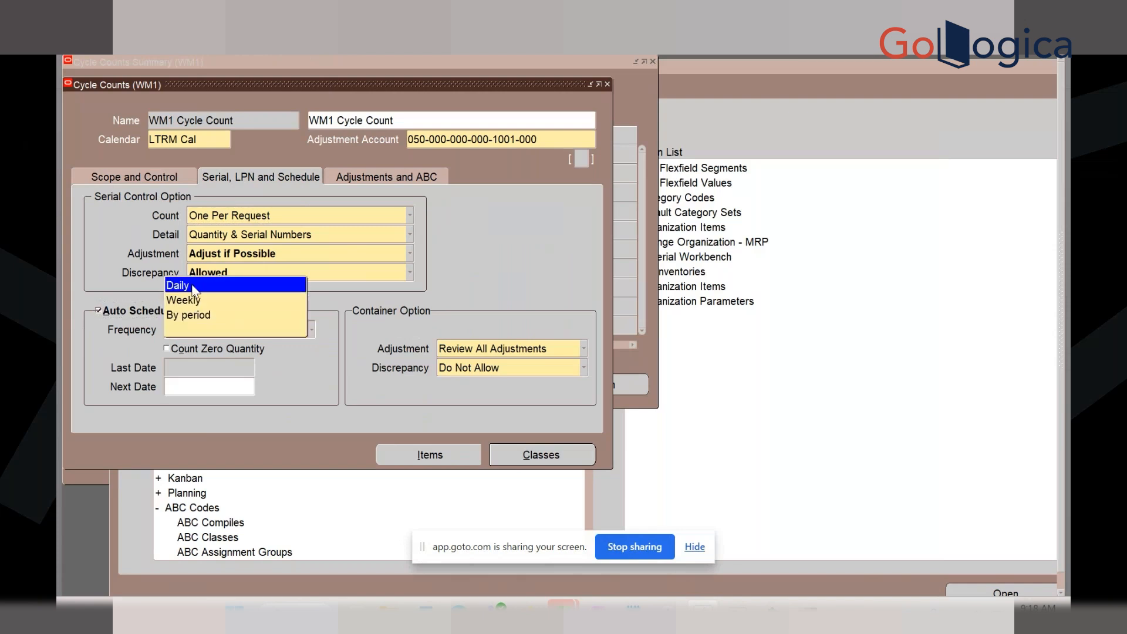
pyautogui.click(194, 287)
pyautogui.click(168, 350)
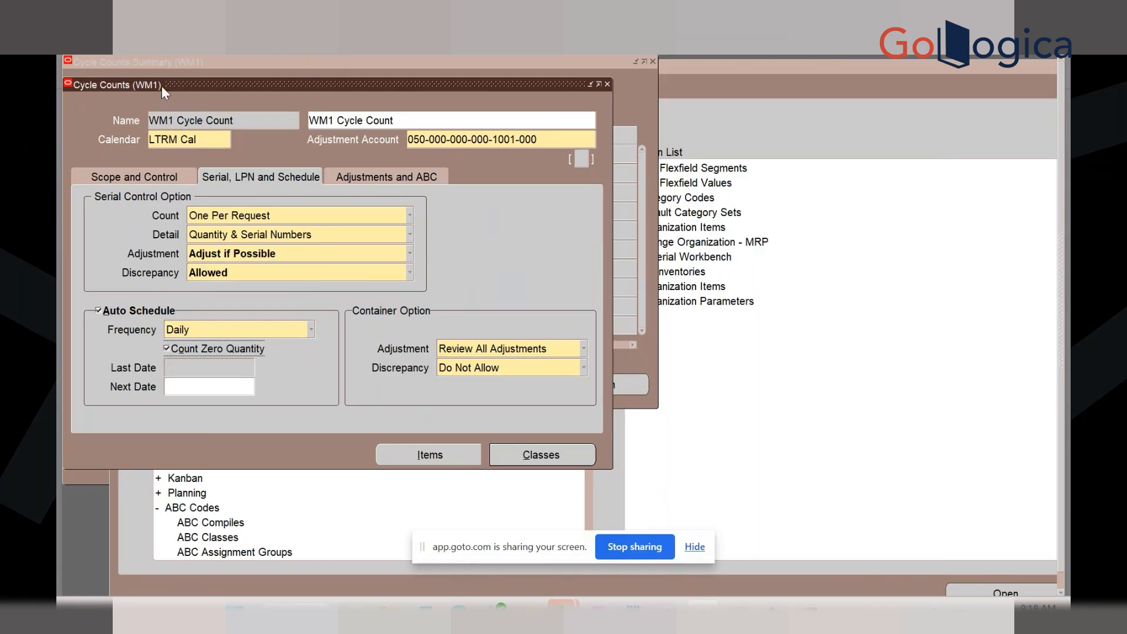
pyautogui.click(120, 47)
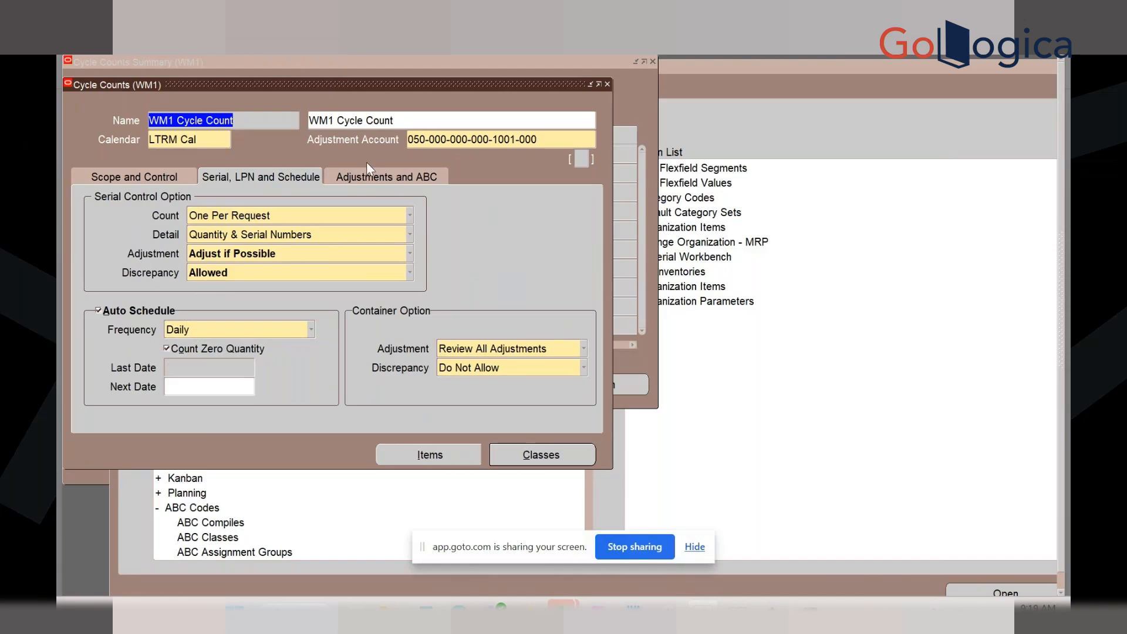
# Review the Adjustments and ABC and Scope and Control settings, then close the definition
pyautogui.click(399, 180)
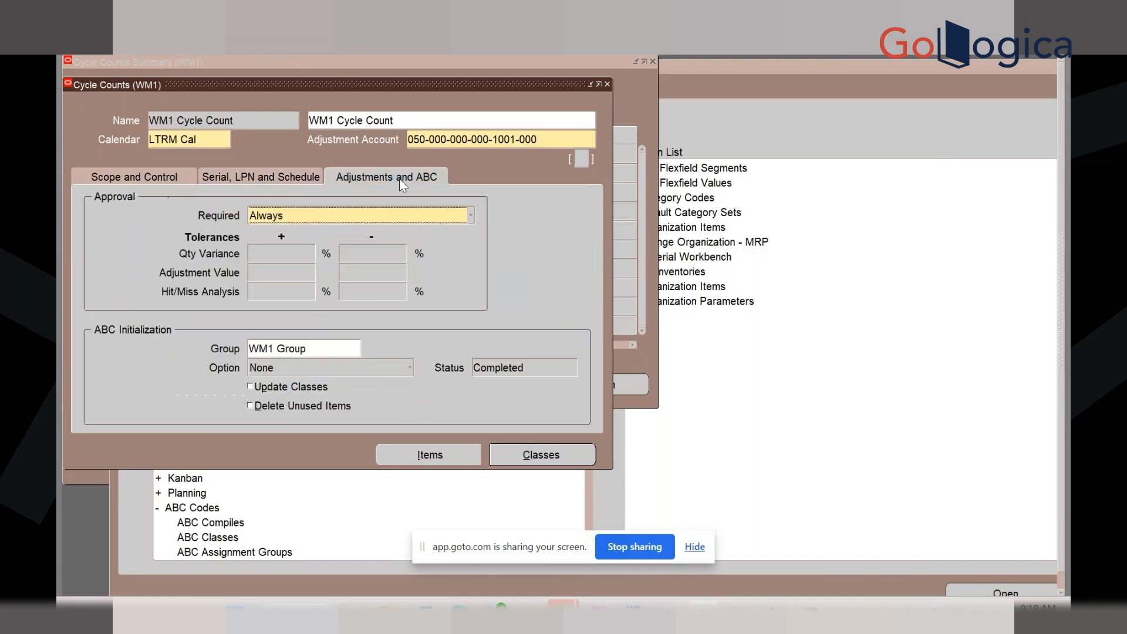
pyautogui.click(114, 178)
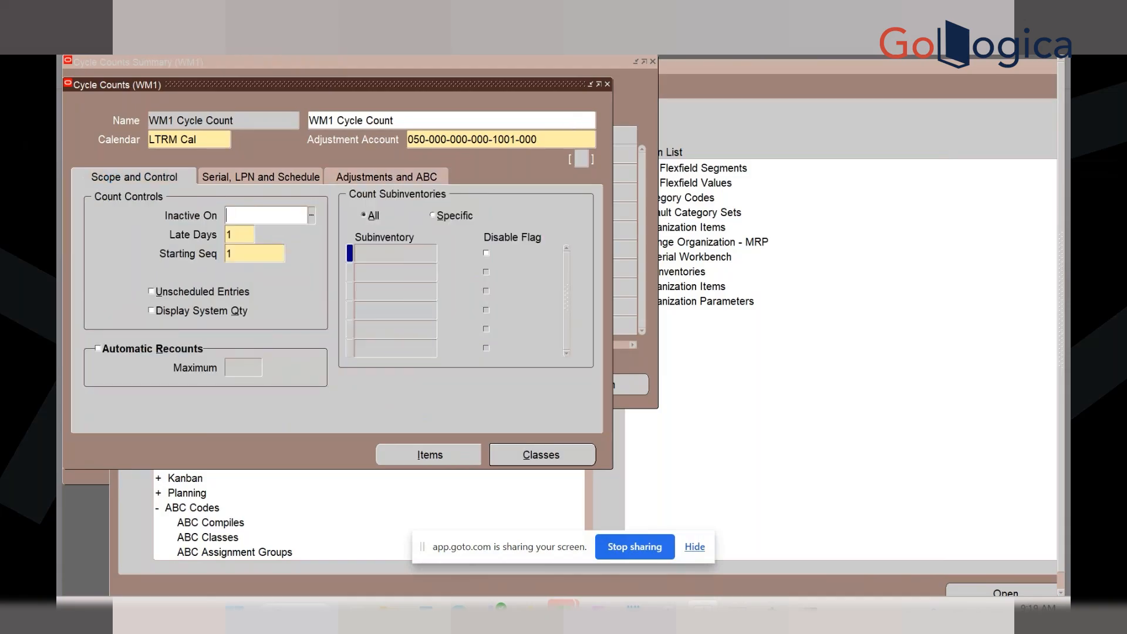
pyautogui.click(123, 50)
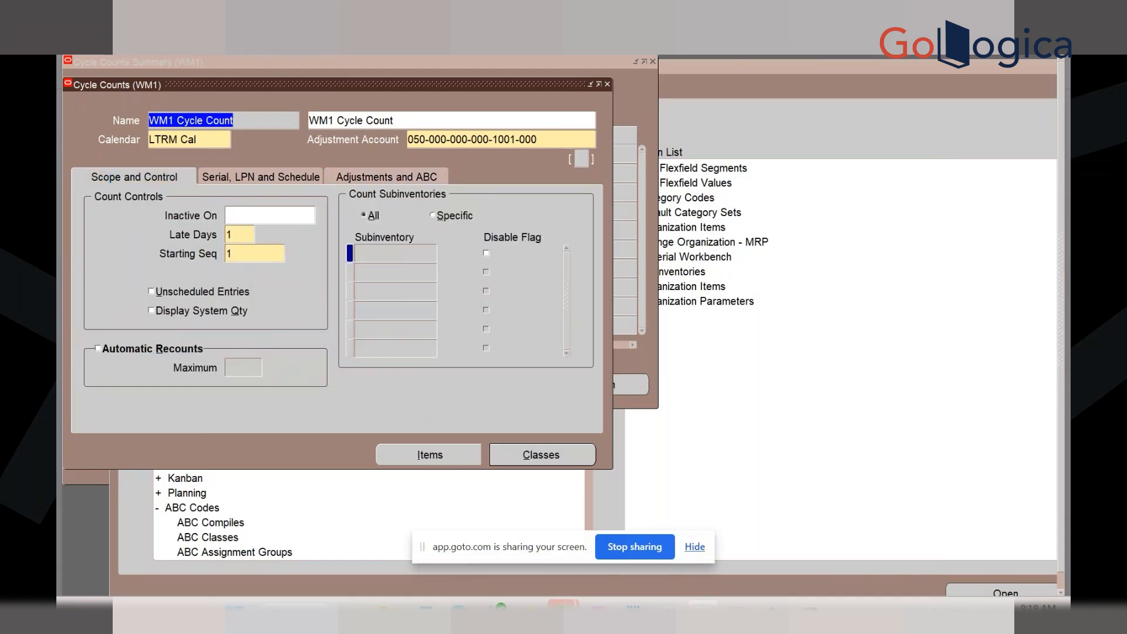
pyautogui.click(608, 84)
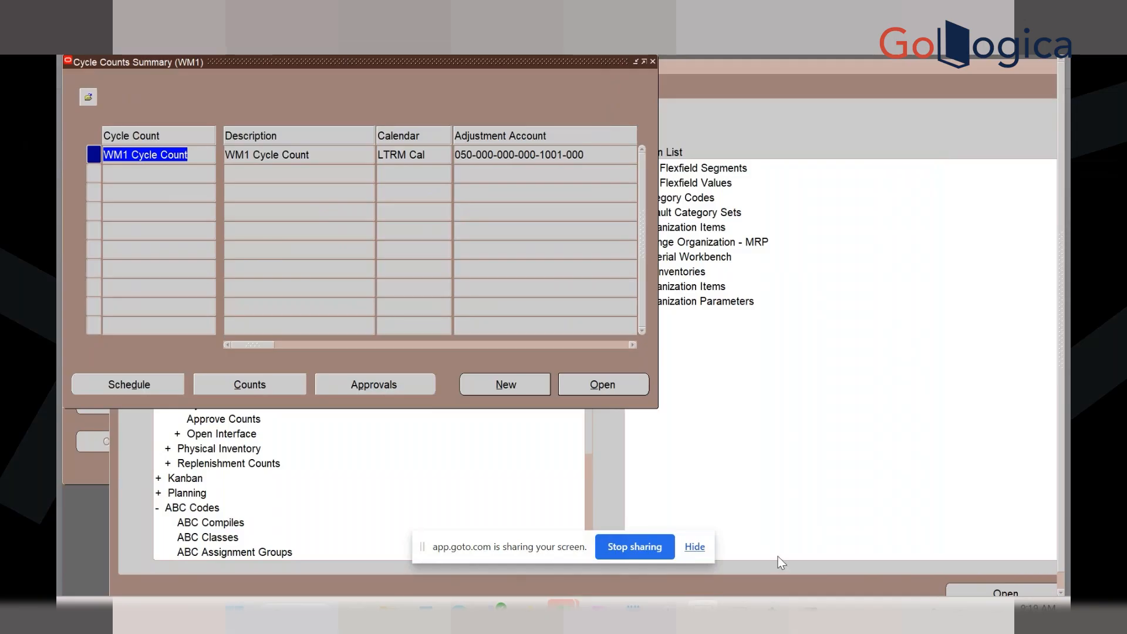
pyautogui.moveTo(804, 603)
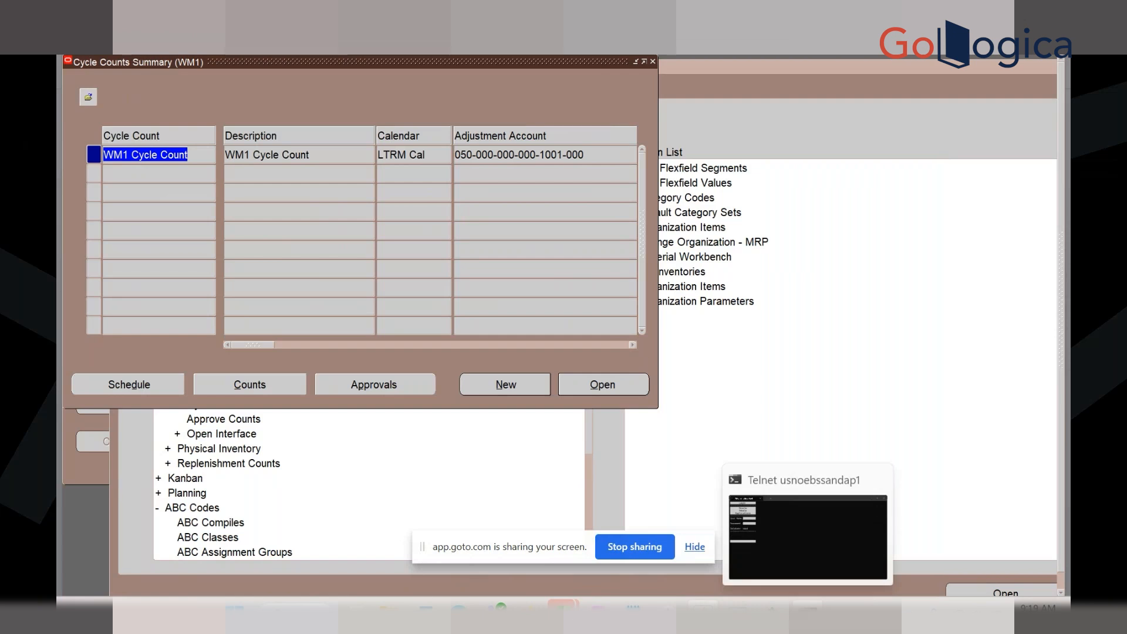
# In the emulator, view the Warehousing > Inventory > Receipts options, then return to the Whse Mgmt main menu
pyautogui.click(741, 609)
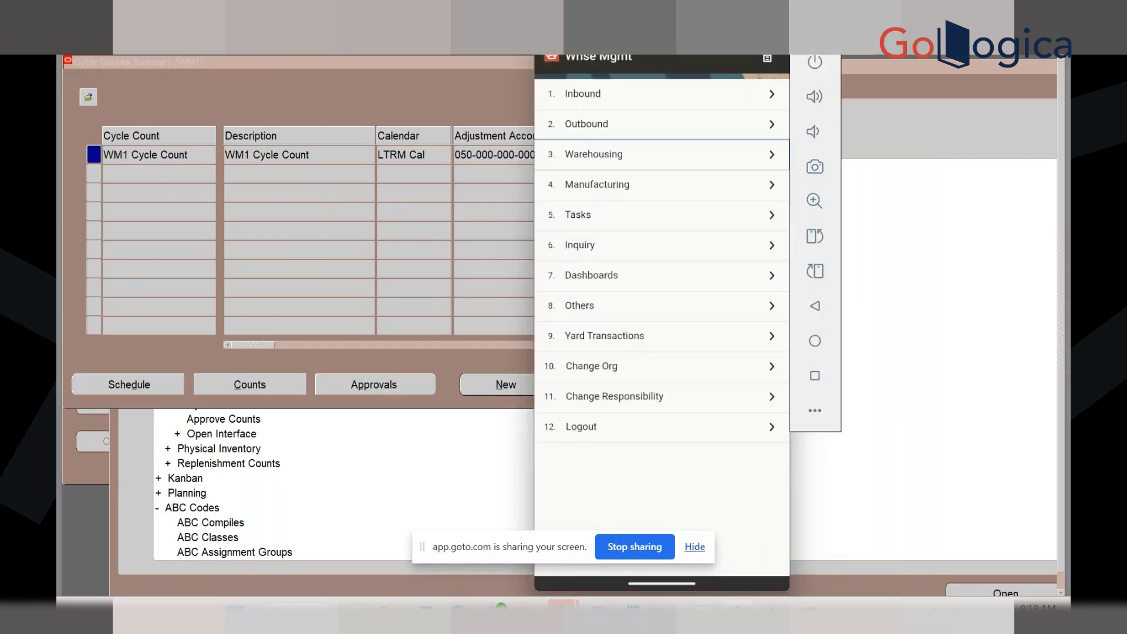
pyautogui.click(640, 164)
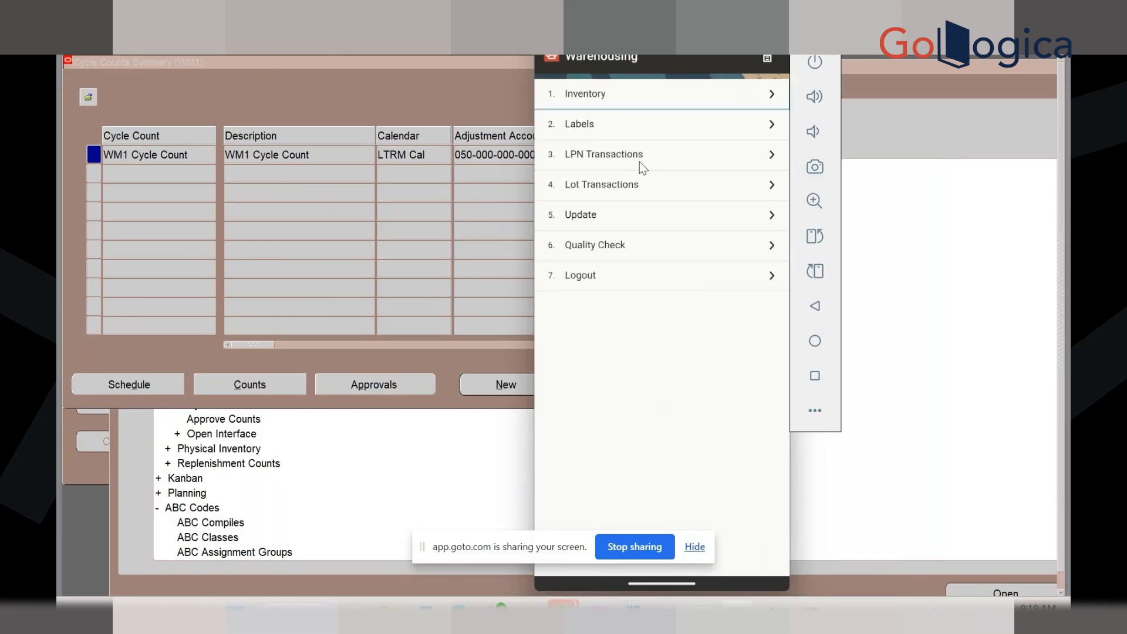
pyautogui.click(624, 95)
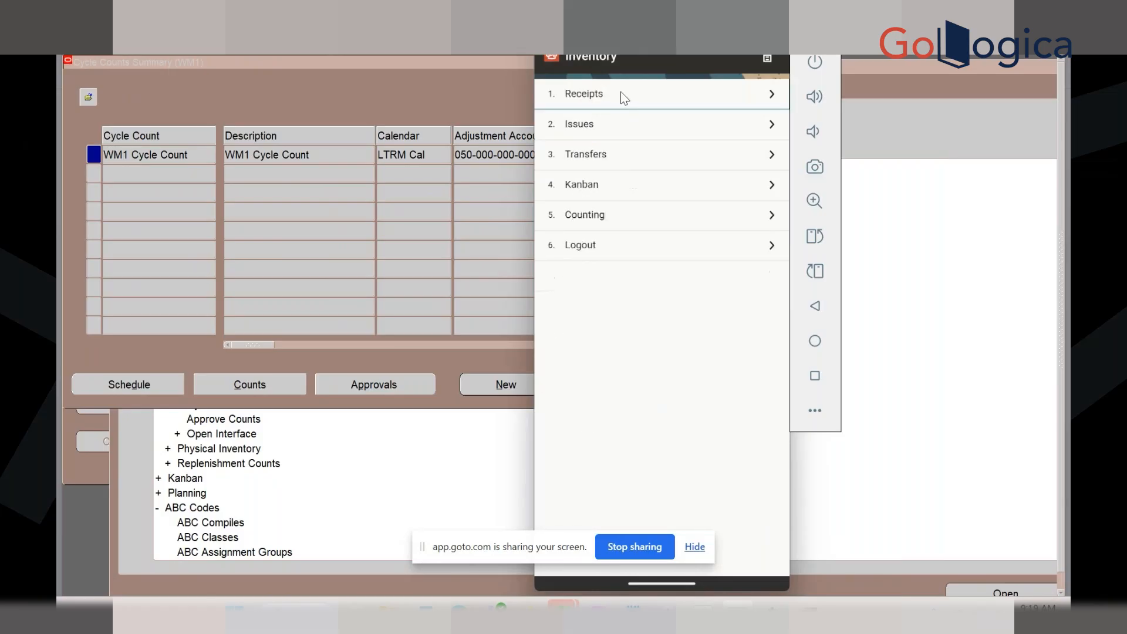
pyautogui.click(620, 97)
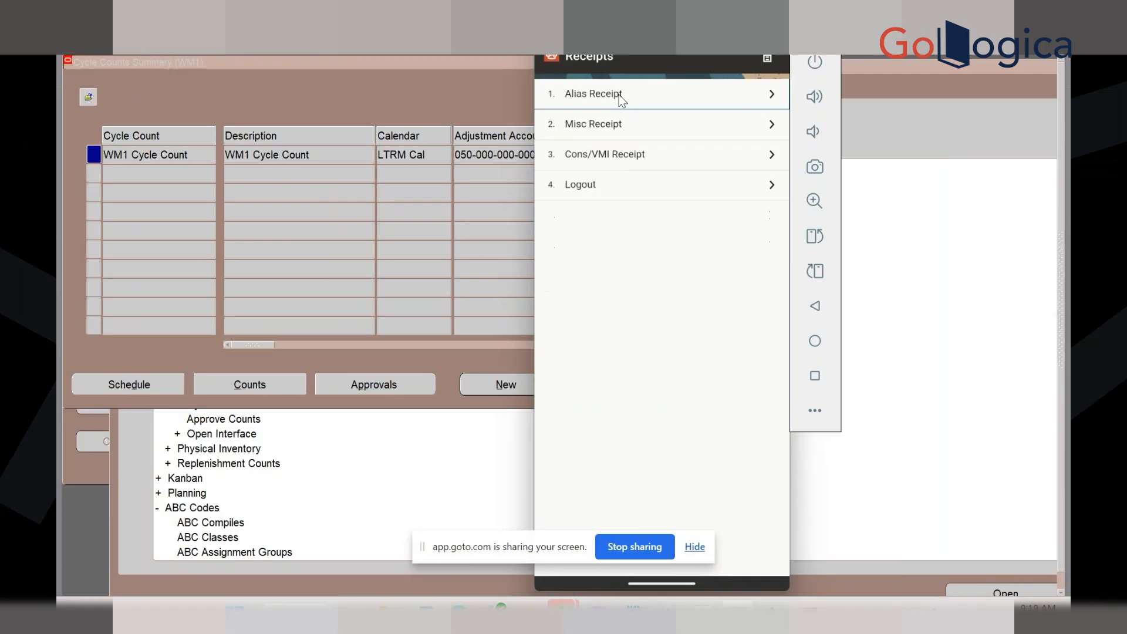
pyautogui.click(770, 56)
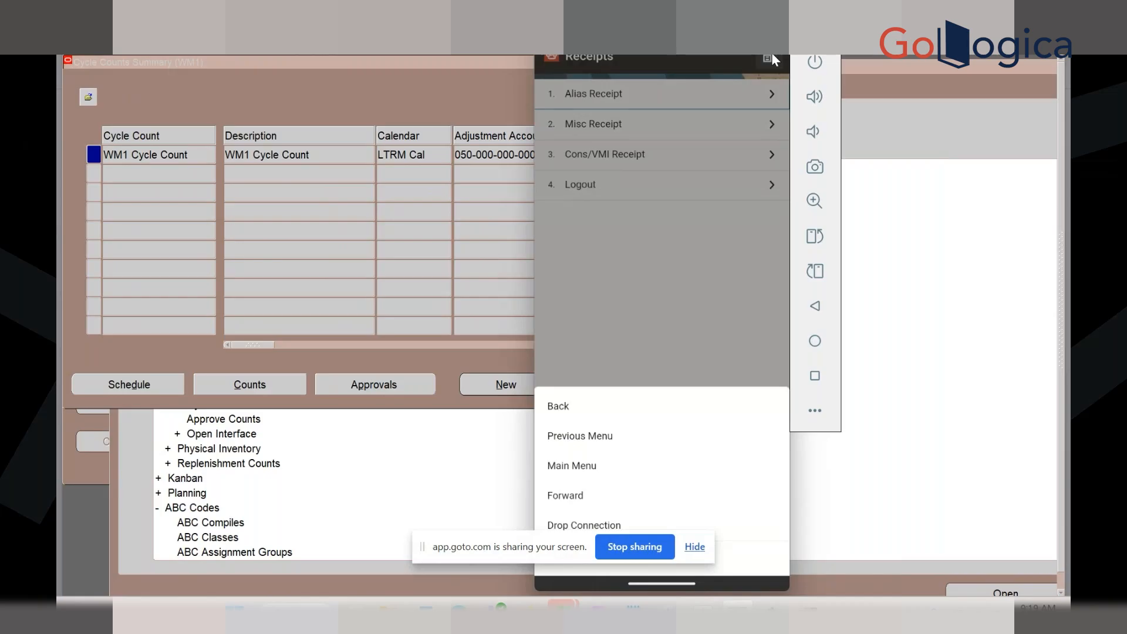
pyautogui.click(578, 466)
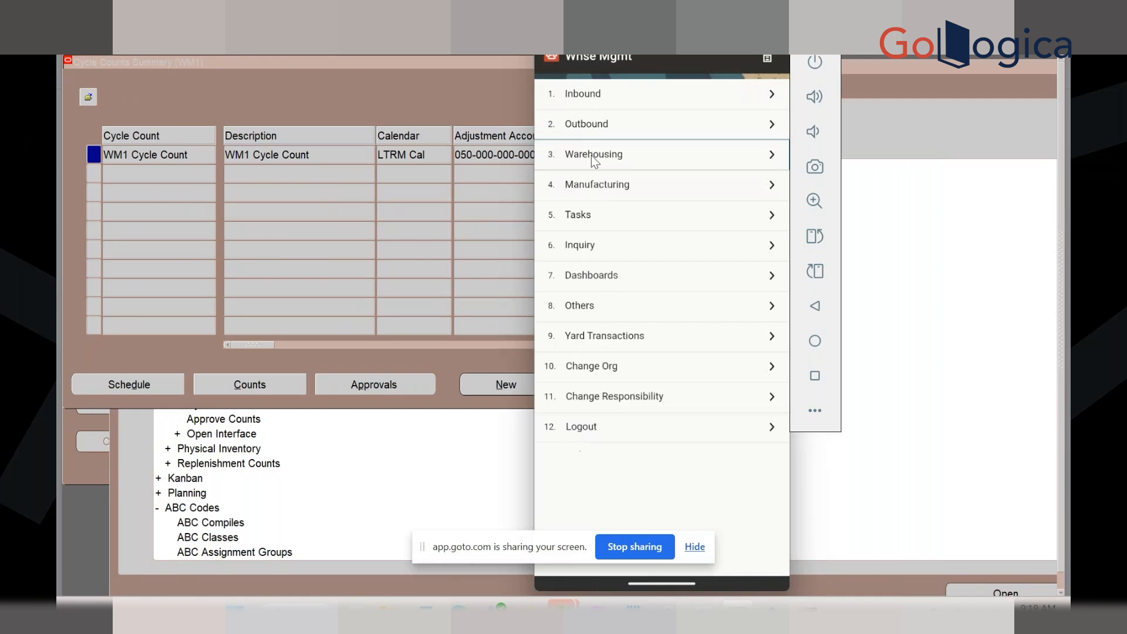
# View the Warehousing > Inventory > Counting > Physical Count options, then return to the main menu
pyautogui.click(593, 157)
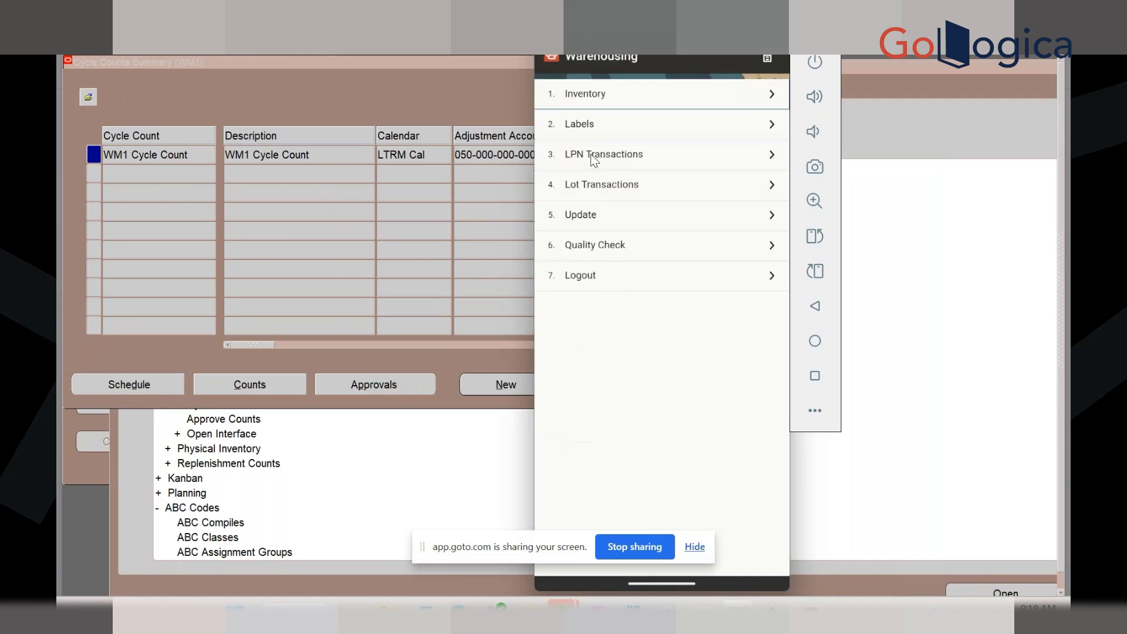
pyautogui.click(605, 102)
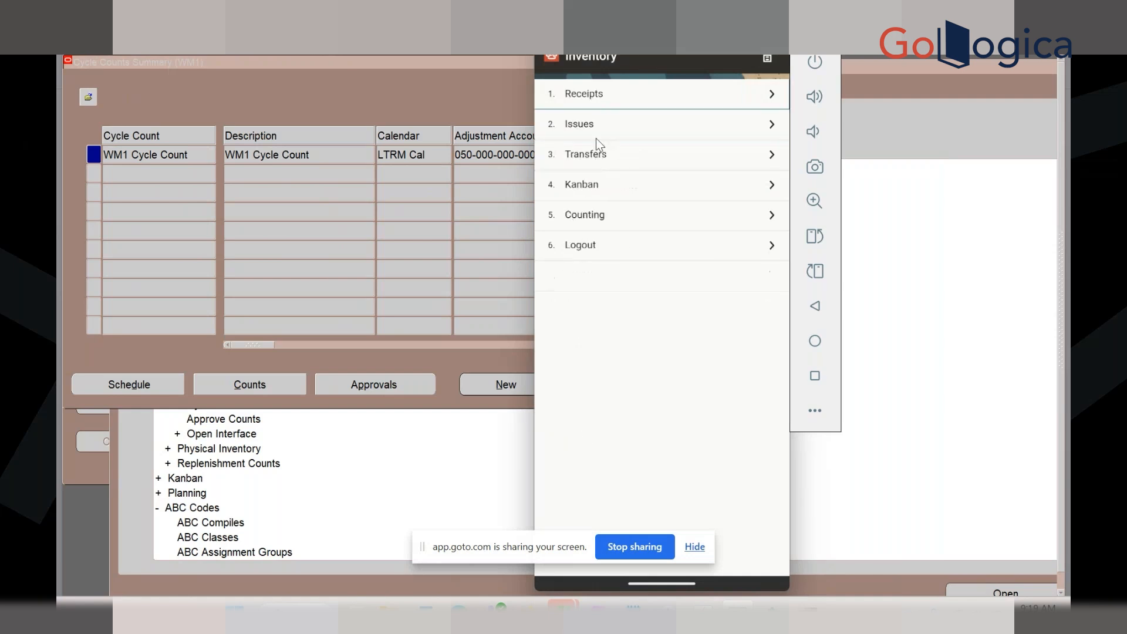
pyautogui.click(586, 214)
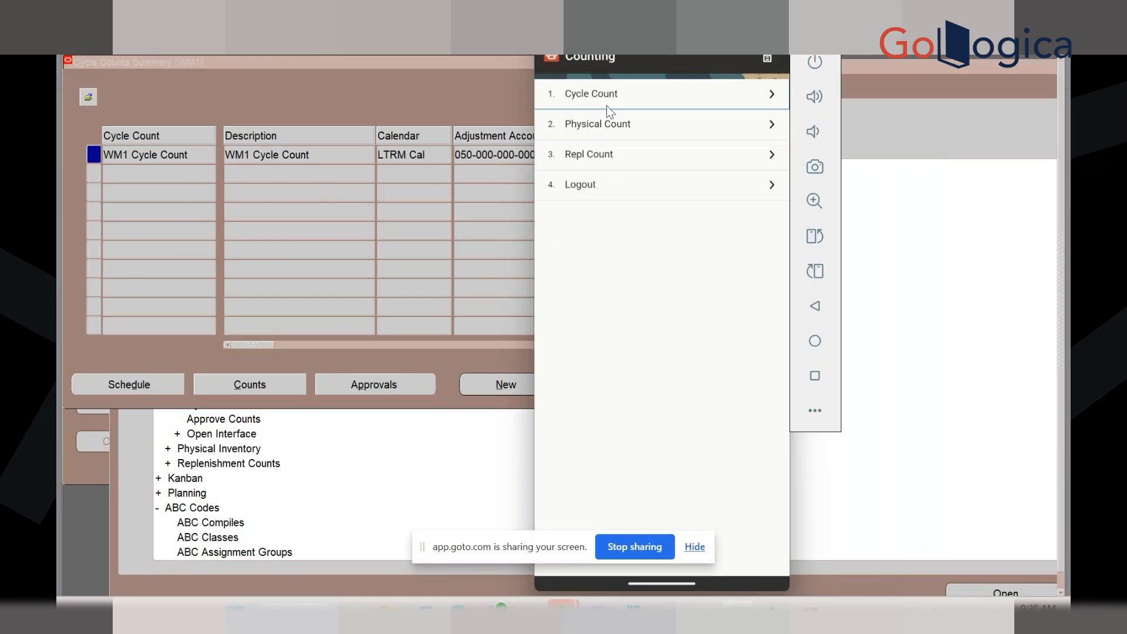
pyautogui.click(613, 134)
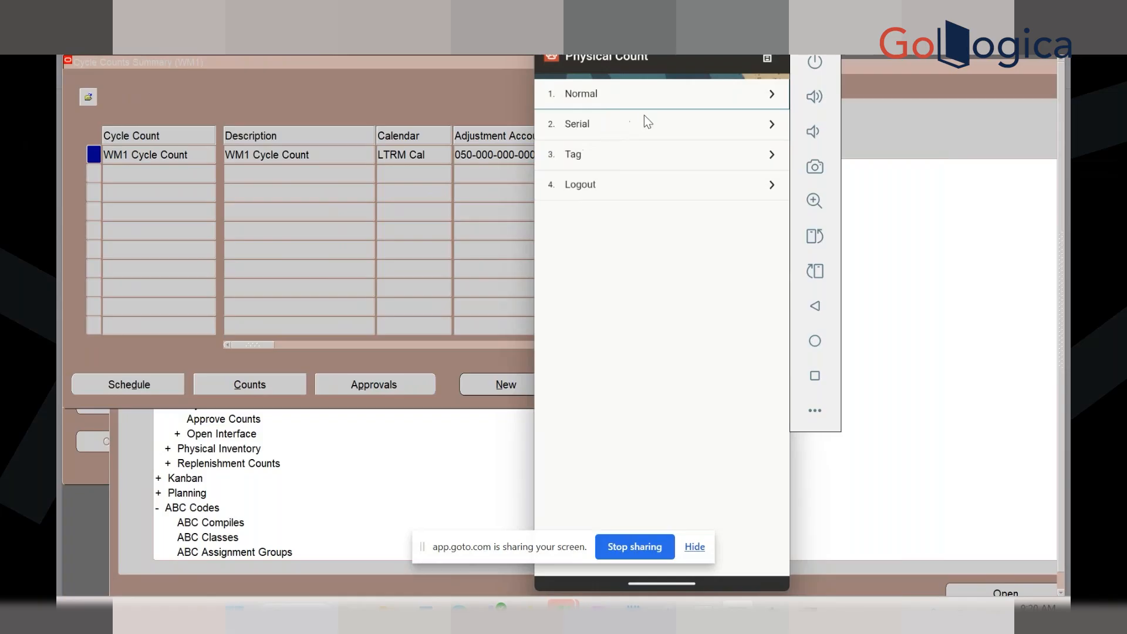
pyautogui.click(765, 58)
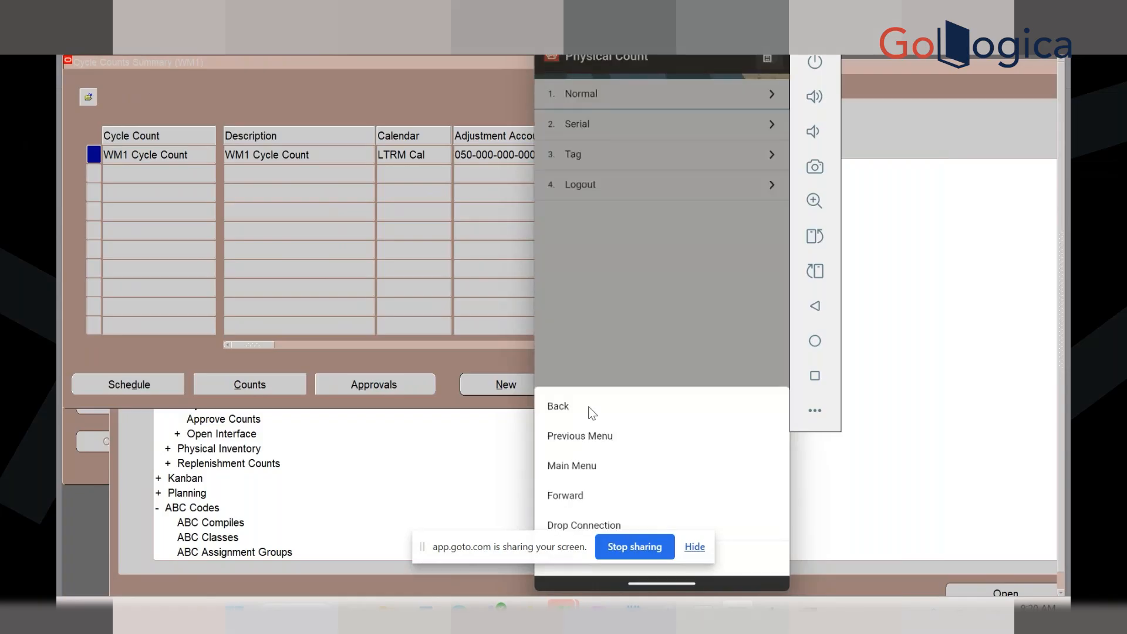
pyautogui.click(571, 467)
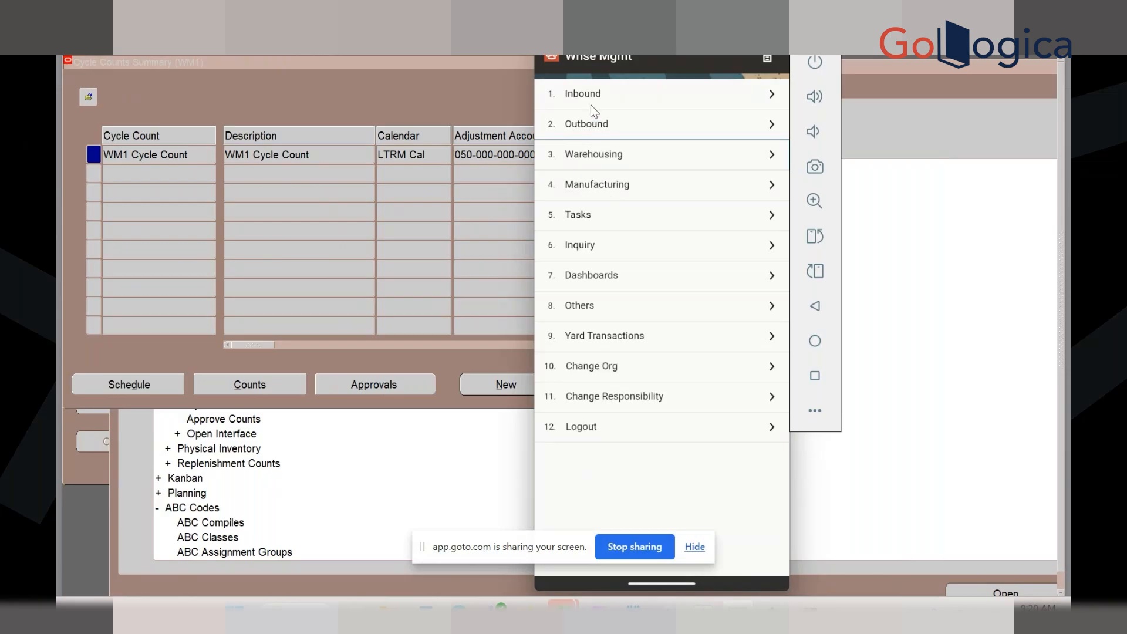
# Start a Normal physical count from Warehousing > Inventory > Counting > Physical Count
pyautogui.click(582, 154)
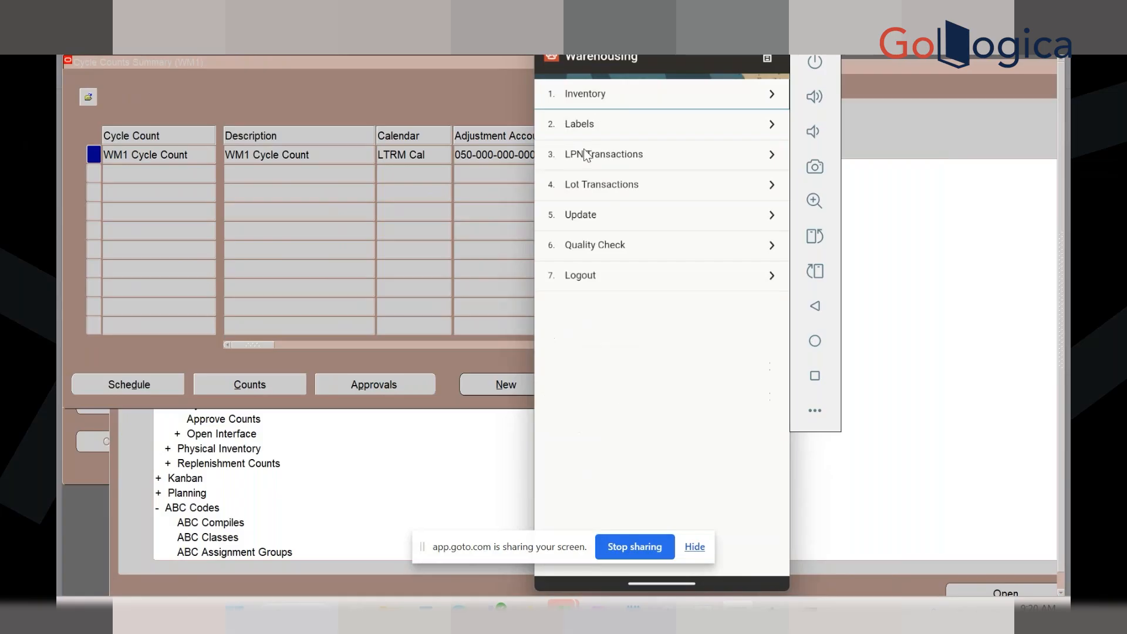
pyautogui.click(612, 95)
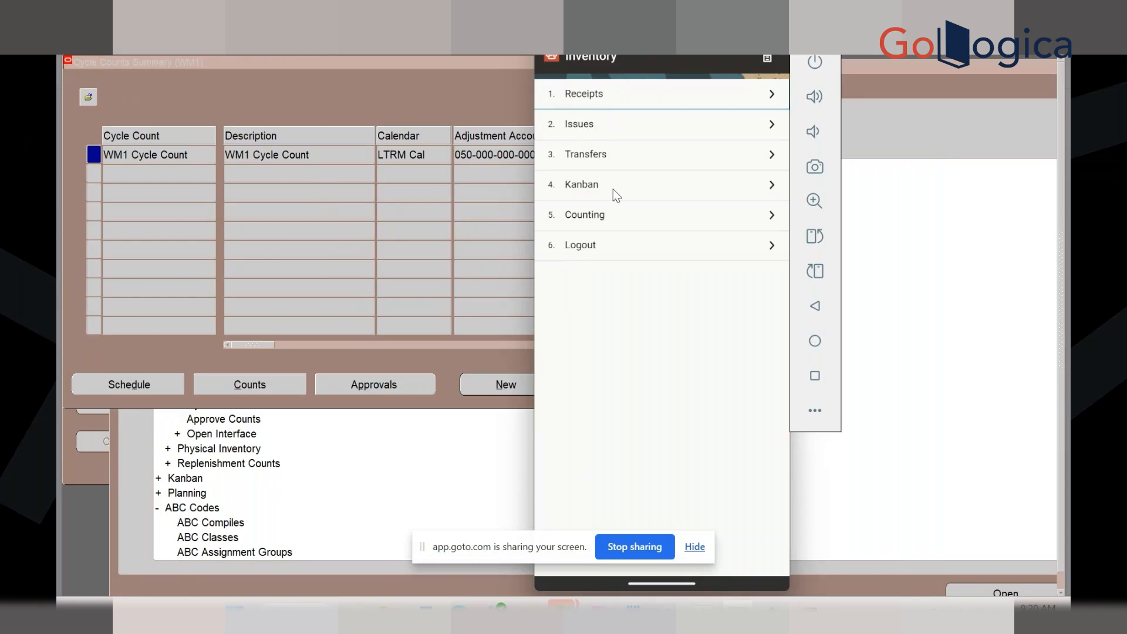
pyautogui.click(622, 224)
pyautogui.click(594, 132)
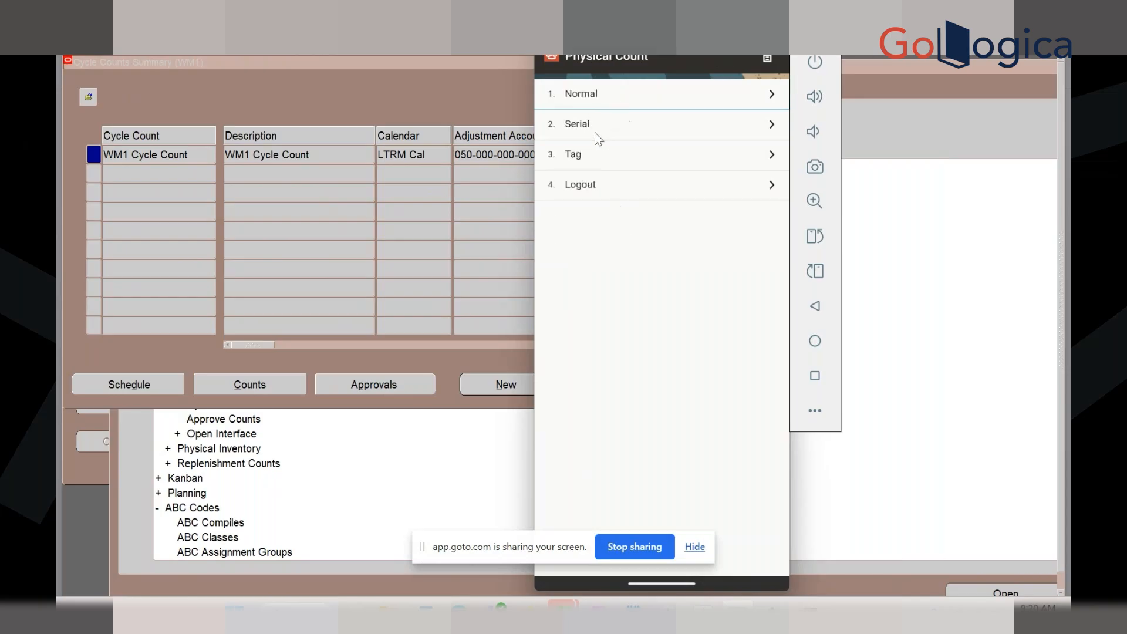
pyautogui.click(587, 98)
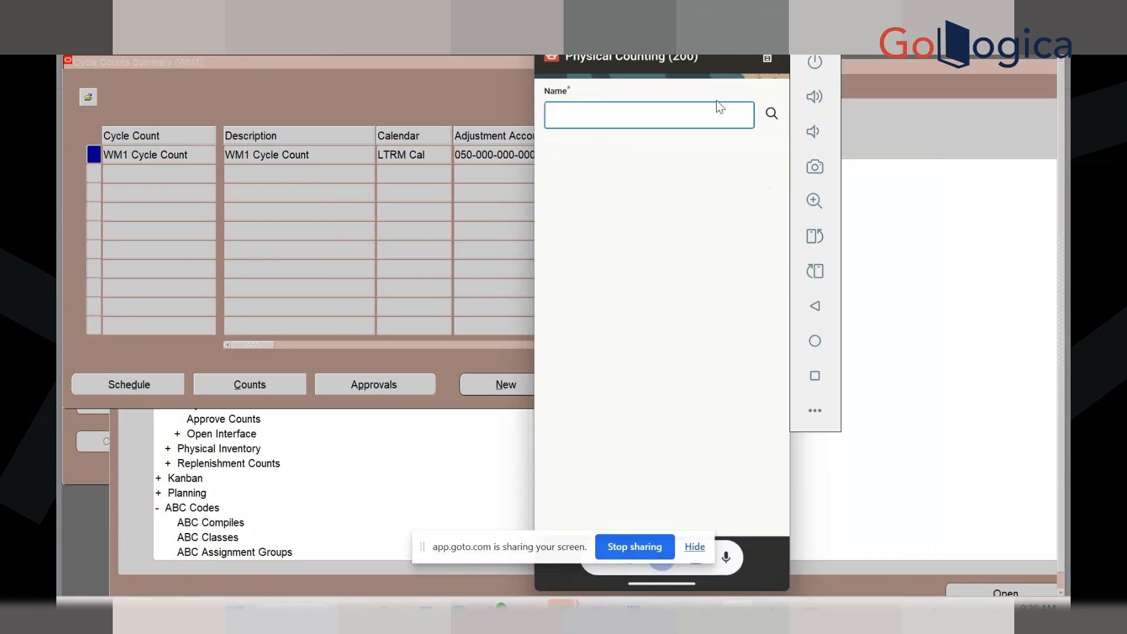
# Fill in physical inventory BULK-PI, subinventory BULK and locator CA0111 using the search lists
pyautogui.click(774, 111)
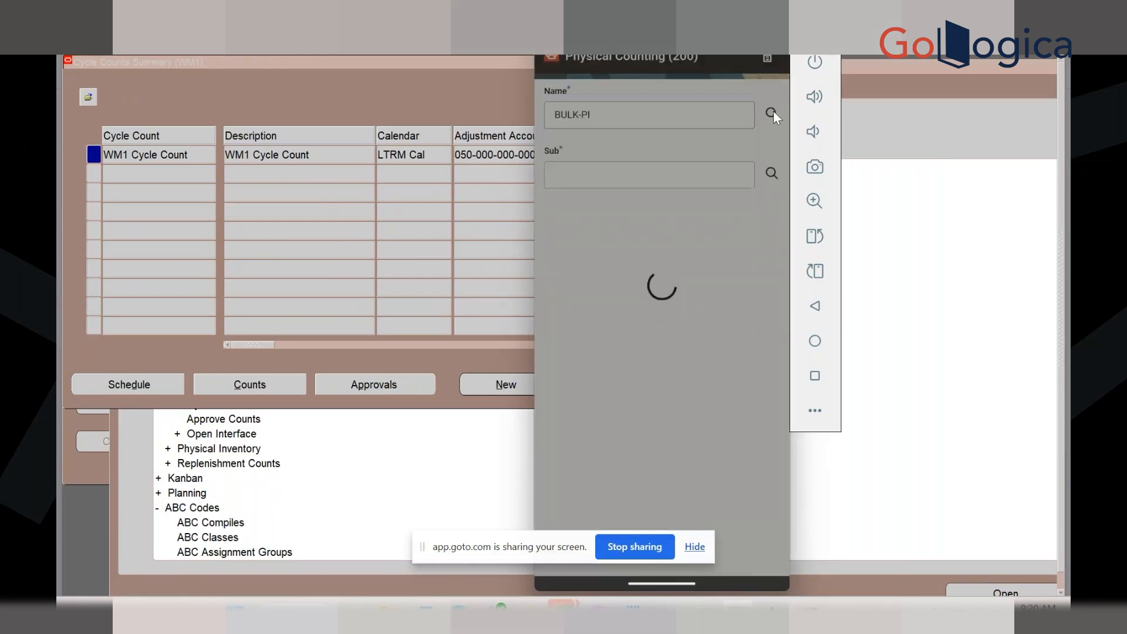
pyautogui.click(771, 172)
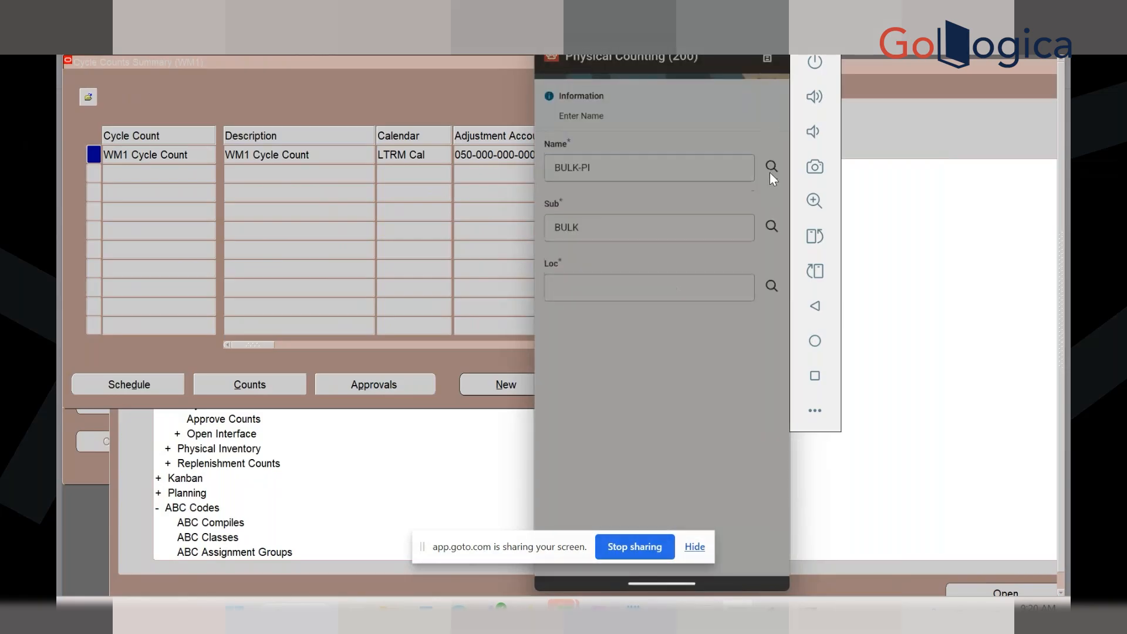
pyautogui.click(771, 286)
pyautogui.click(597, 105)
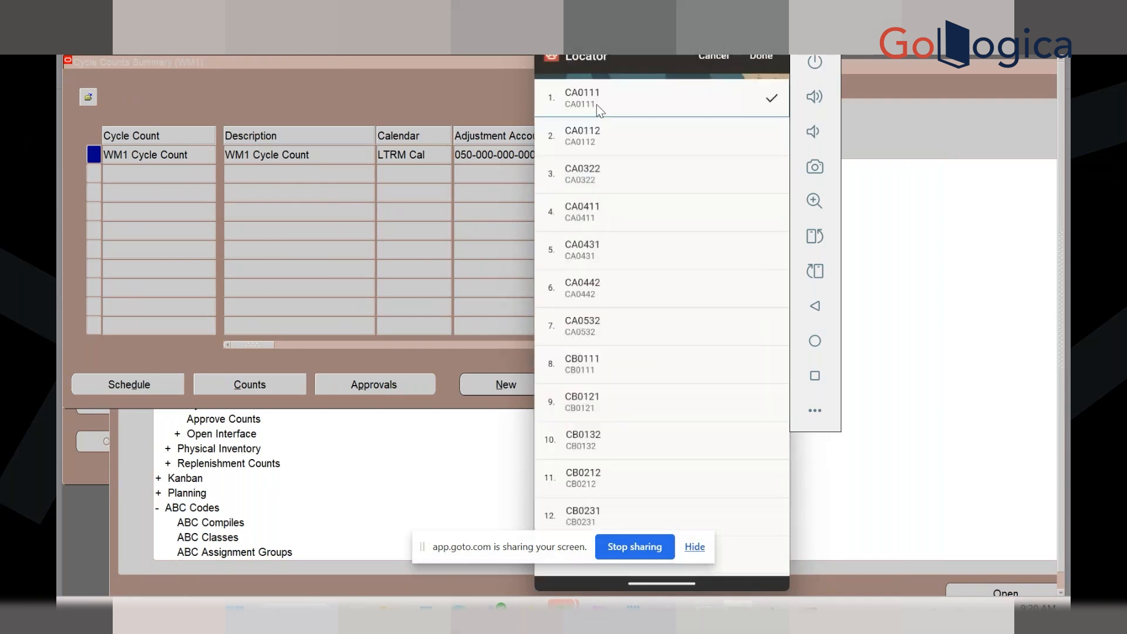
pyautogui.click(760, 57)
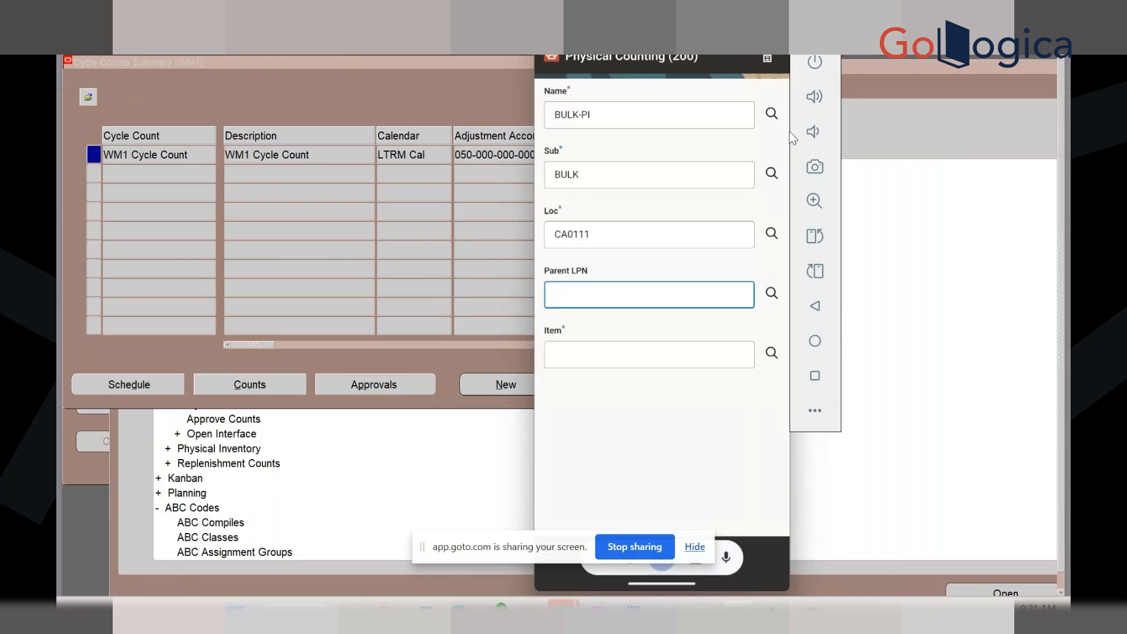
# Leave the count and navigate via the main menu to Warehousing > Inventory
pyautogui.click(767, 58)
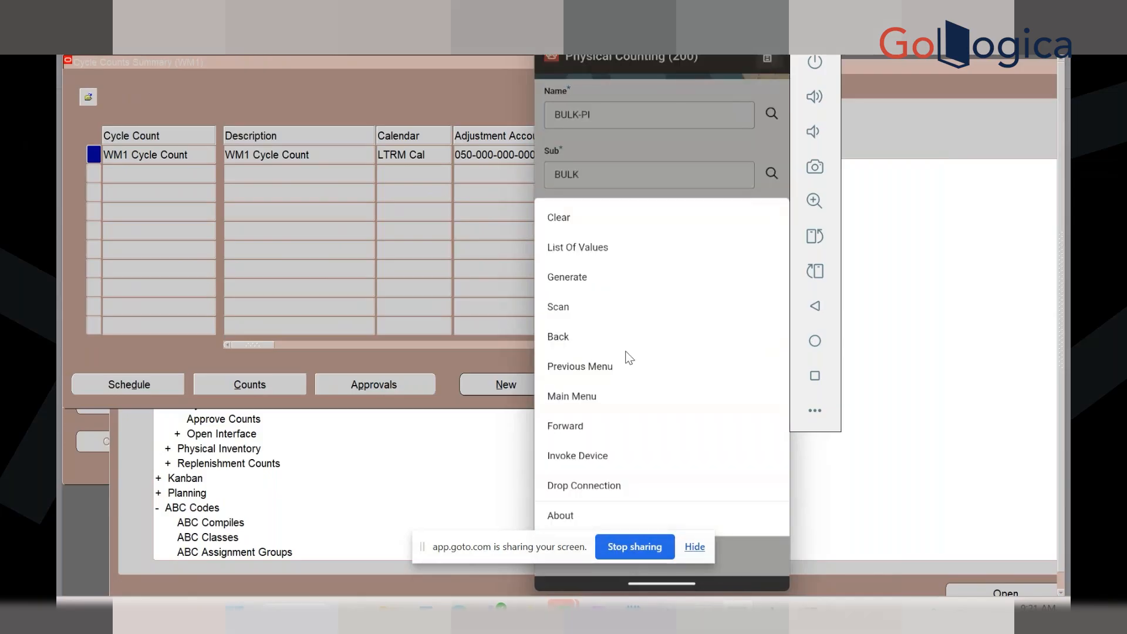
pyautogui.click(587, 397)
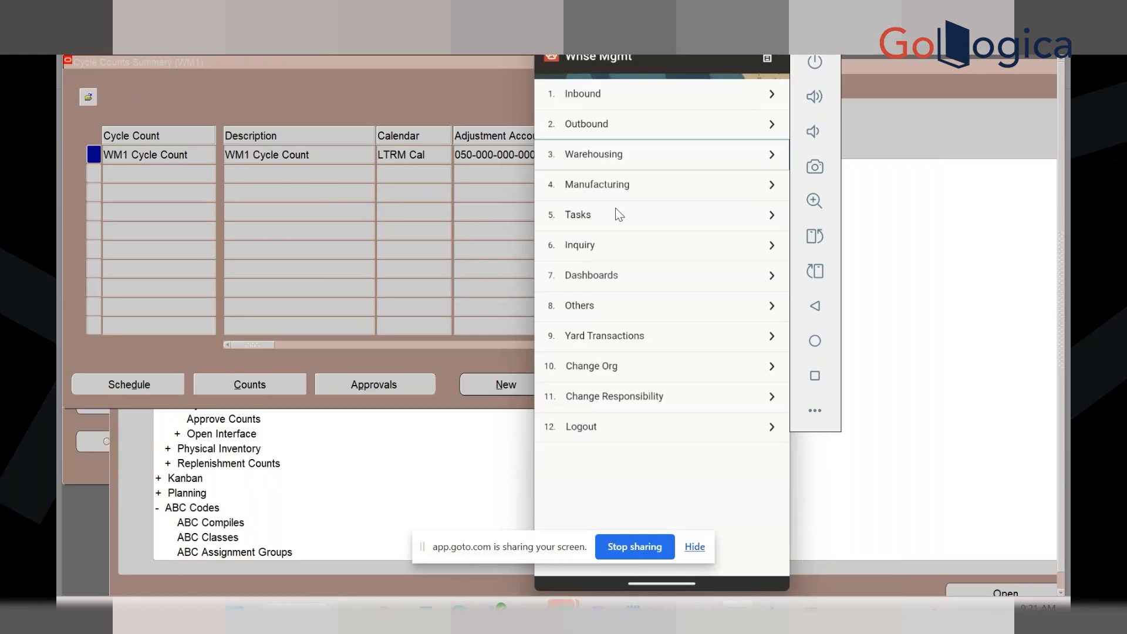
pyautogui.click(608, 154)
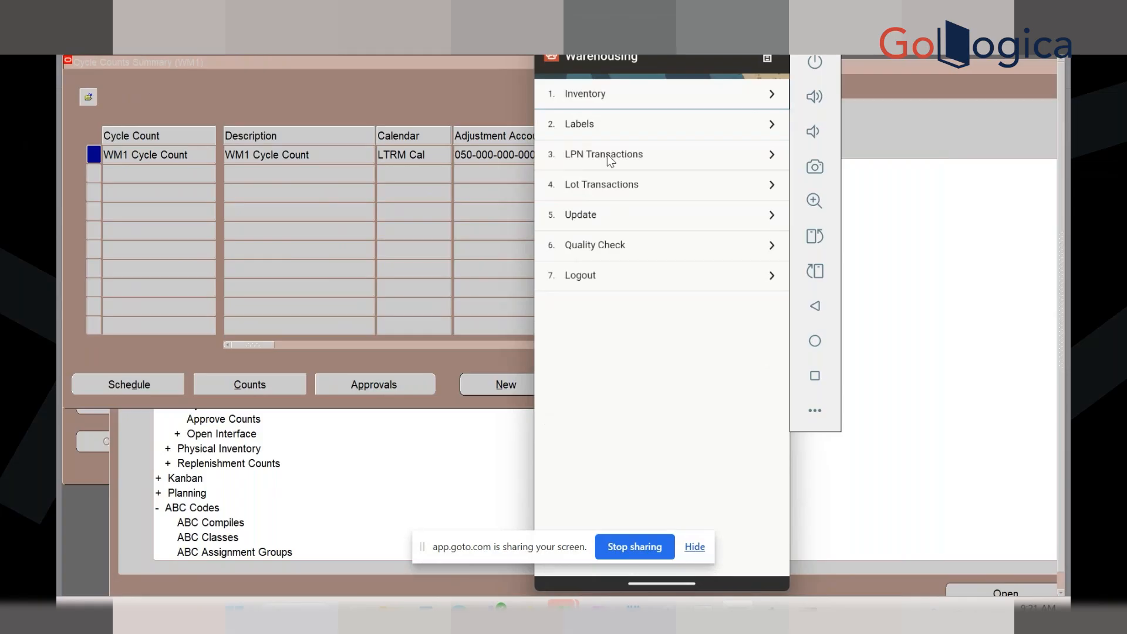
pyautogui.click(634, 87)
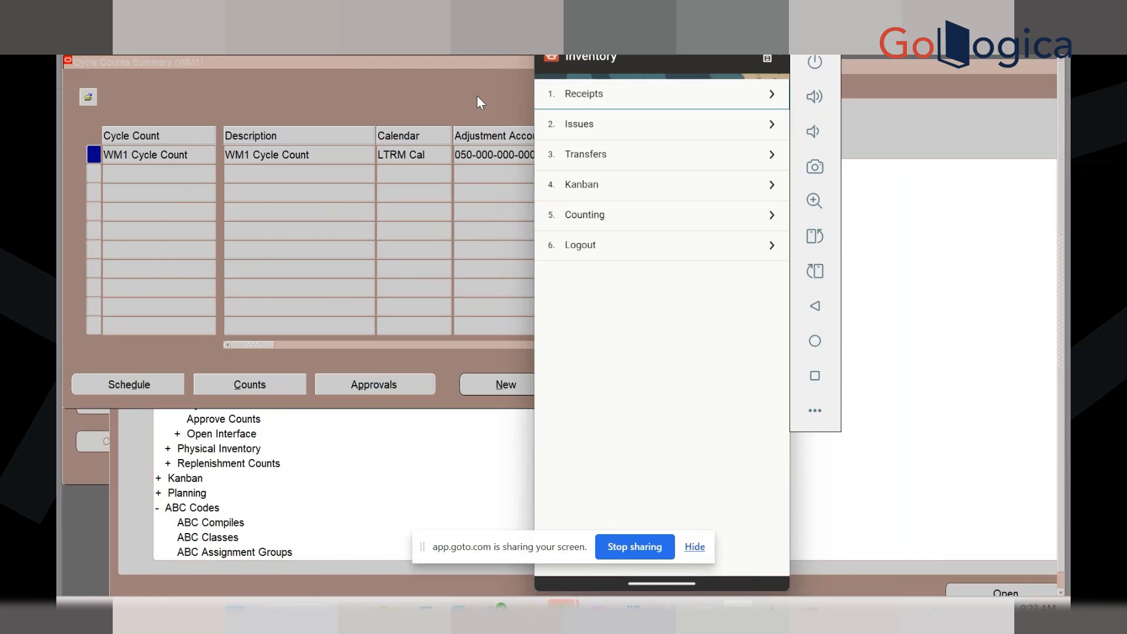
# Open 5. Counting on the mobile Inventory menu to list Cycle, Physical and Repl Count
pyautogui.click(676, 217)
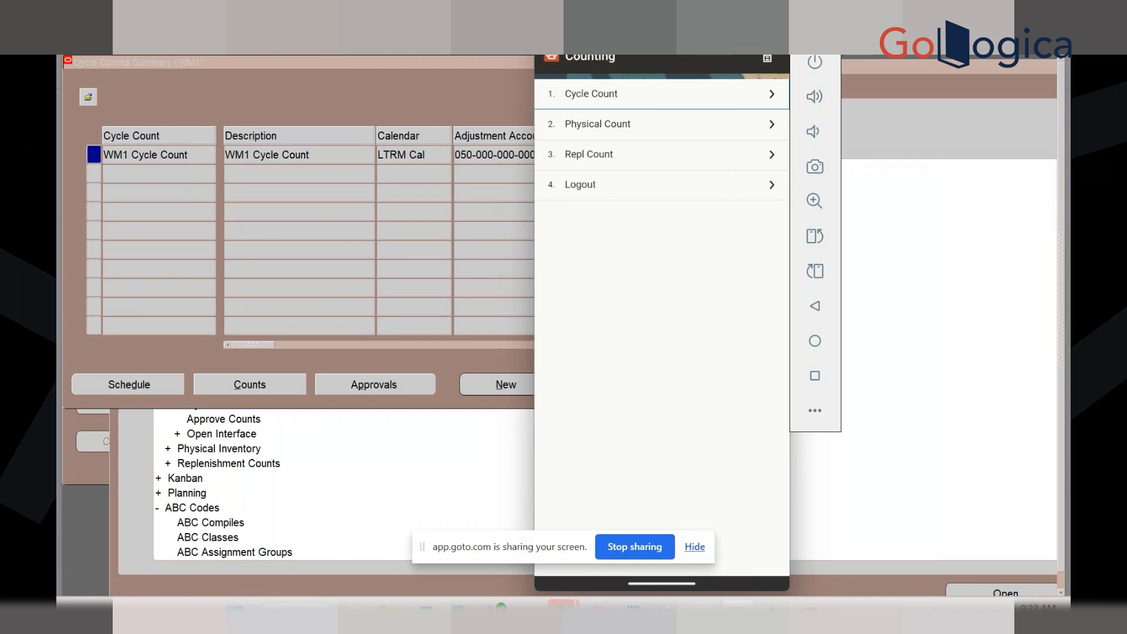
pyautogui.moveTo(704, 612)
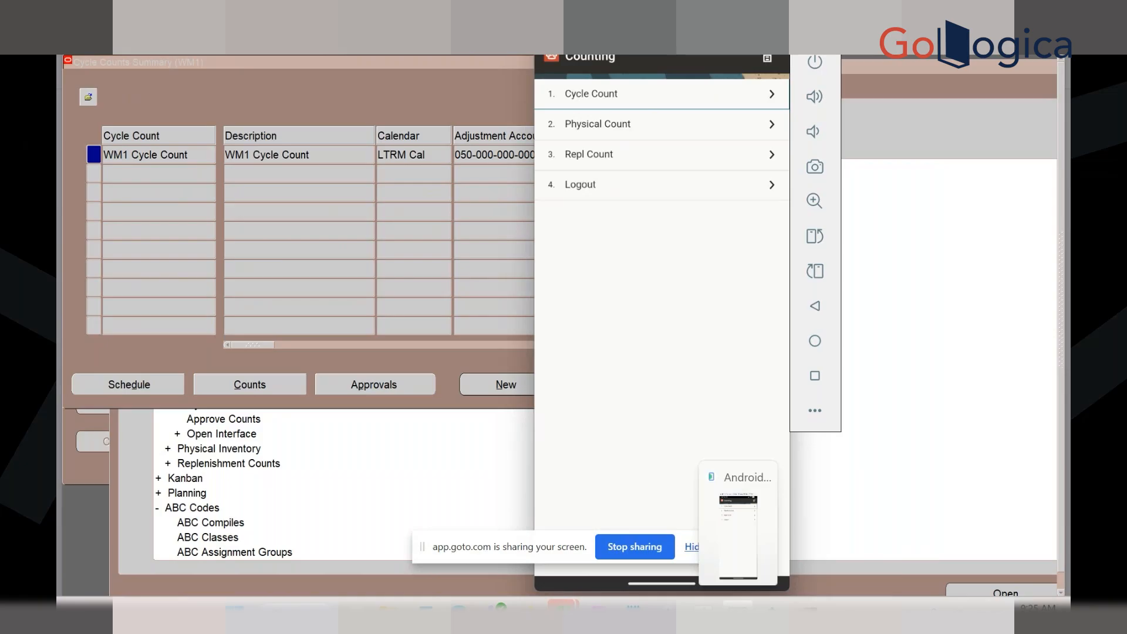
# Use Previous Menu twice to climb from Counting through Inventory to the Warehousing menu
pyautogui.click(767, 58)
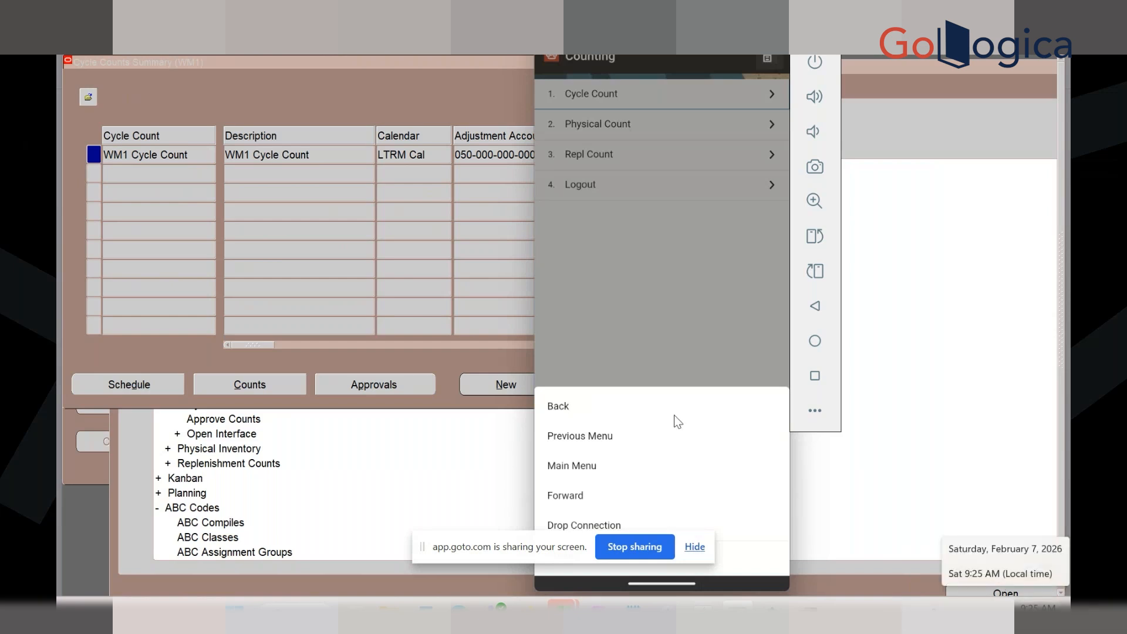
pyautogui.click(598, 436)
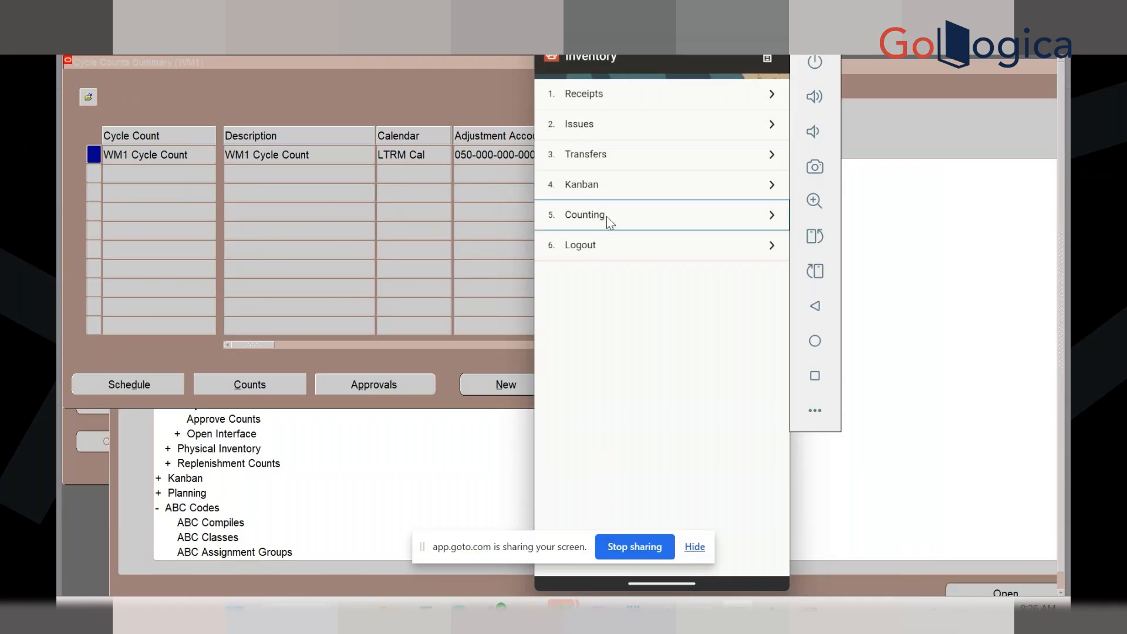
pyautogui.click(766, 59)
pyautogui.click(608, 432)
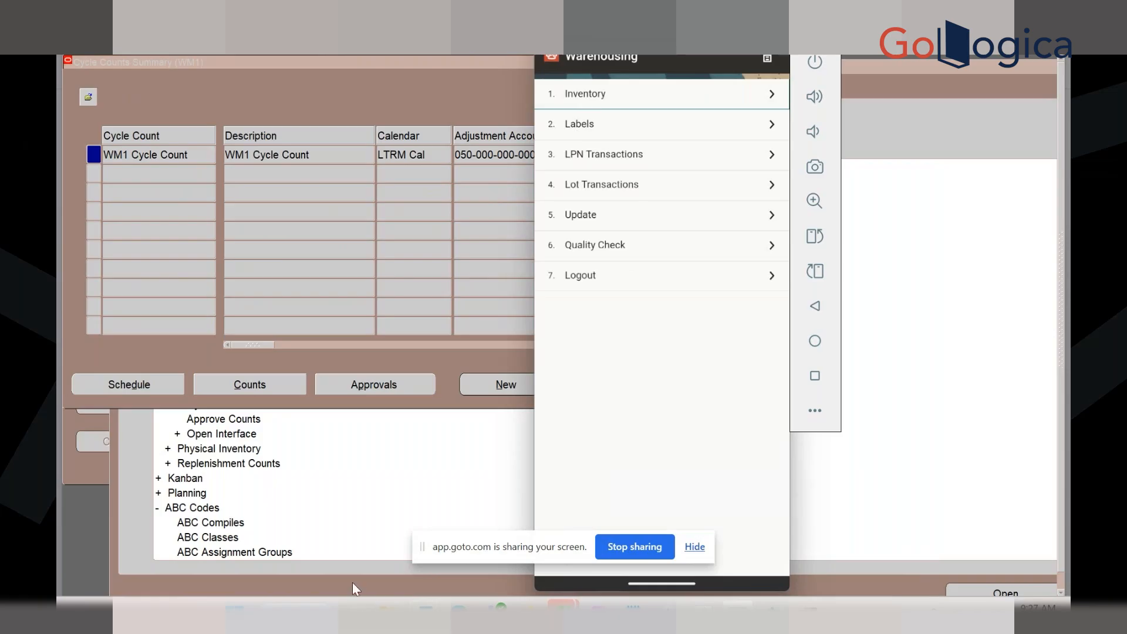
# Close the WM1 Cycle Counts Summary form, returning to the Navigator's Cycle Counting functions
pyautogui.moveTo(388, 610)
pyautogui.click(410, 100)
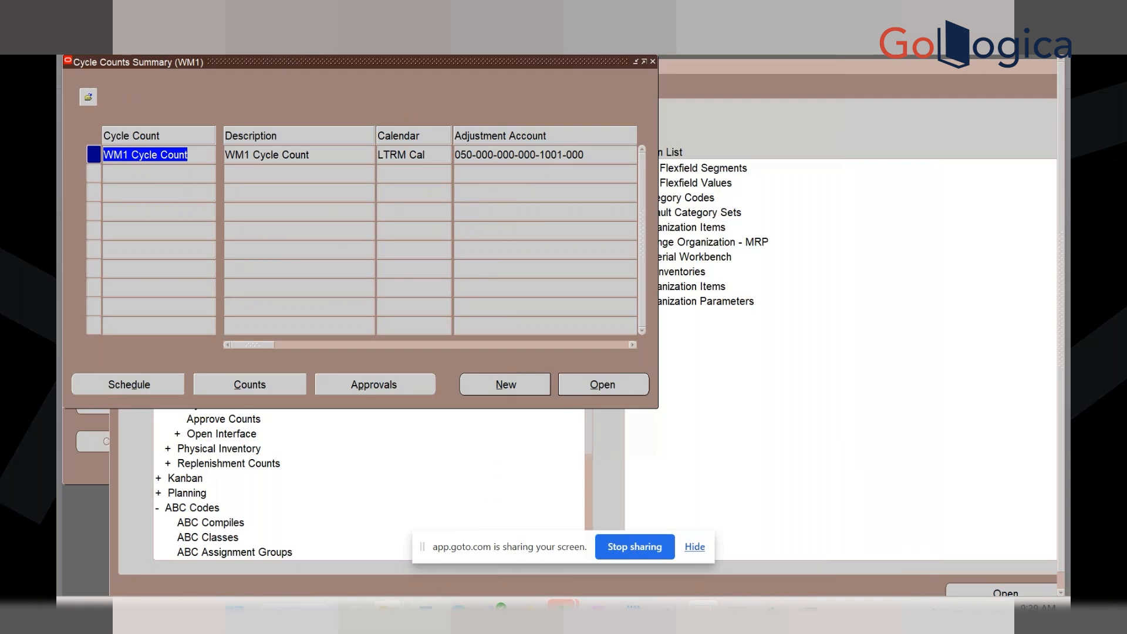
pyautogui.click(387, 608)
pyautogui.moveTo(252, 552)
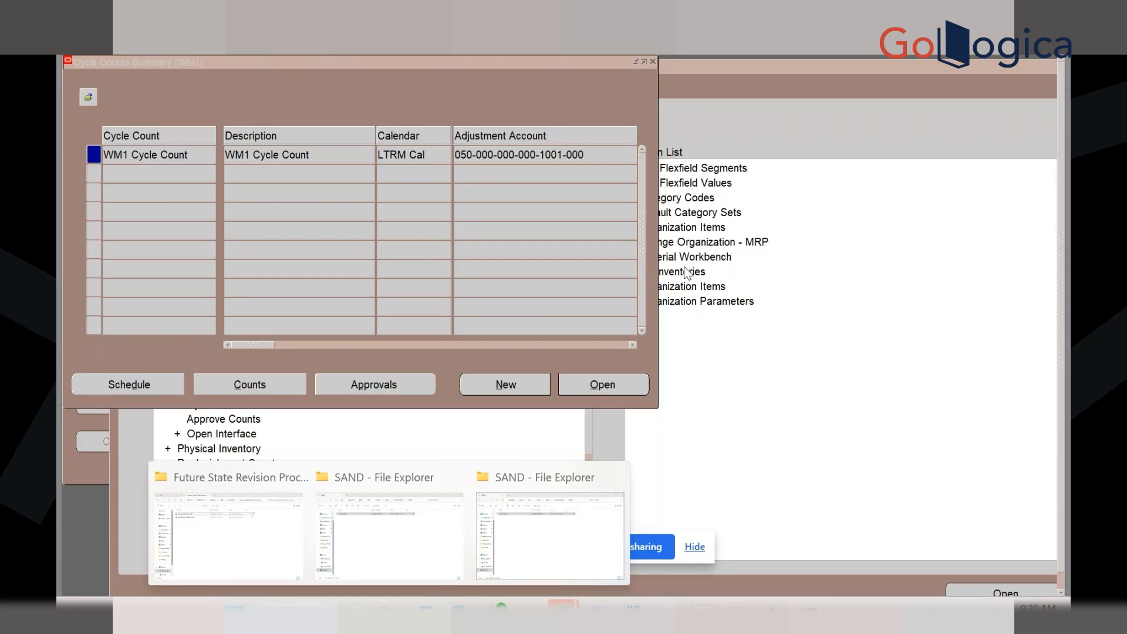
pyautogui.click(587, 114)
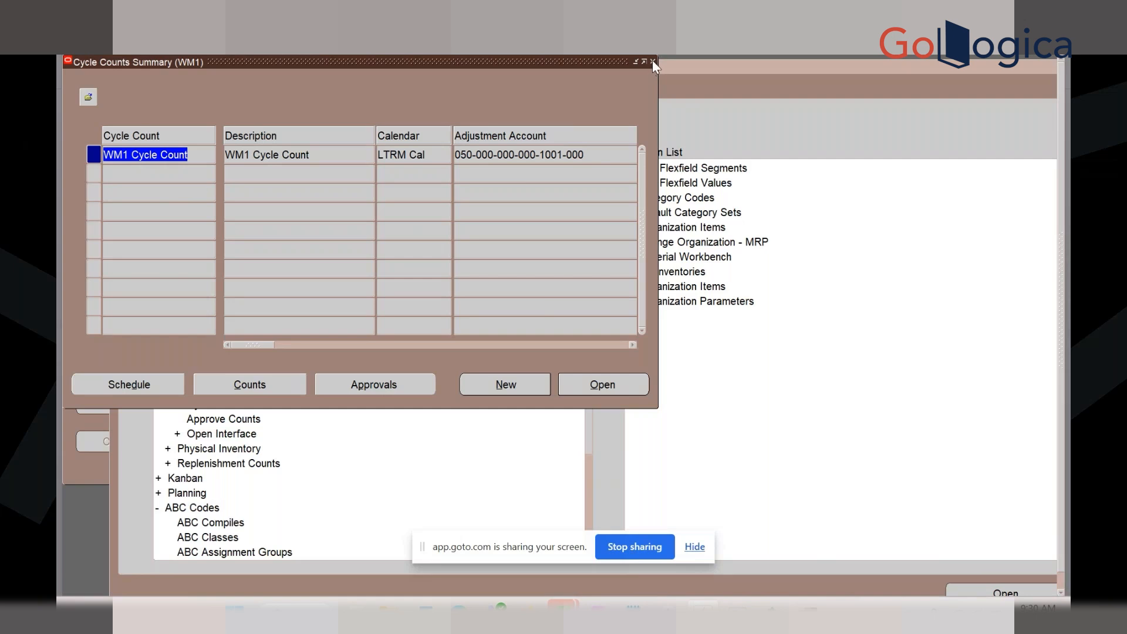
pyautogui.click(653, 61)
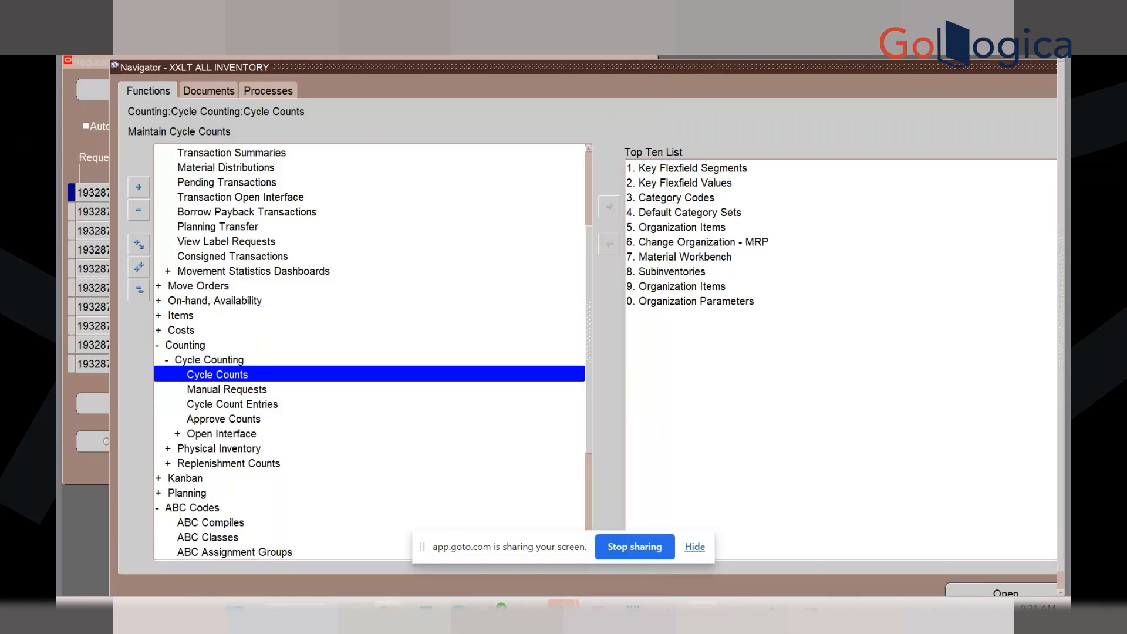
# In the revision-documents Explorer window, go to OSDisk (C:) and open the Laitram folder
pyautogui.moveTo(390, 608)
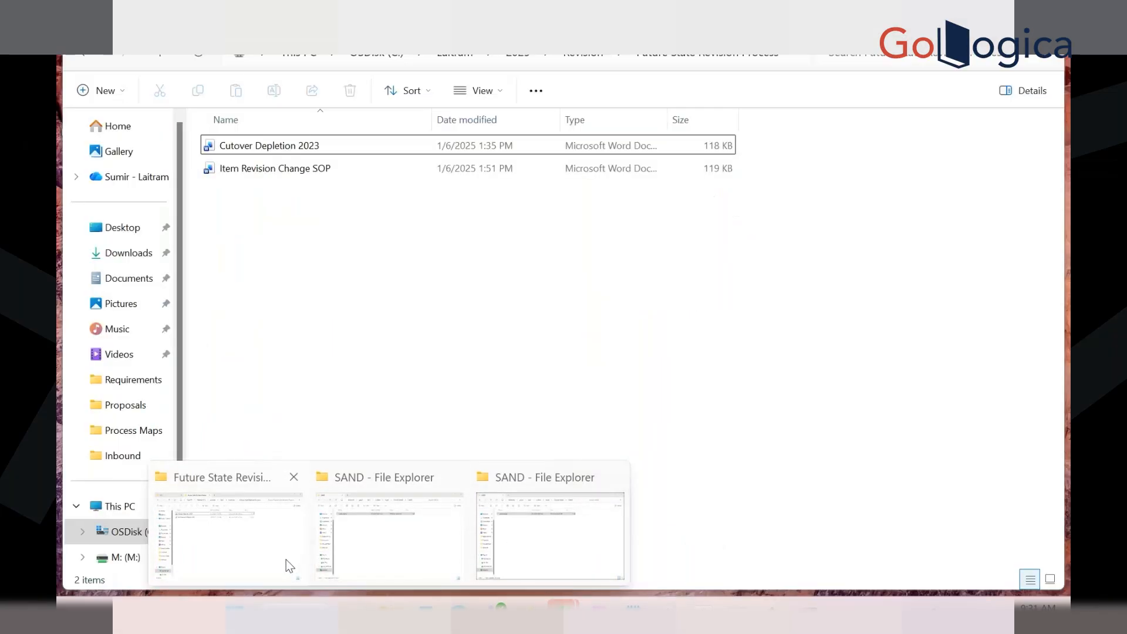
pyautogui.click(286, 559)
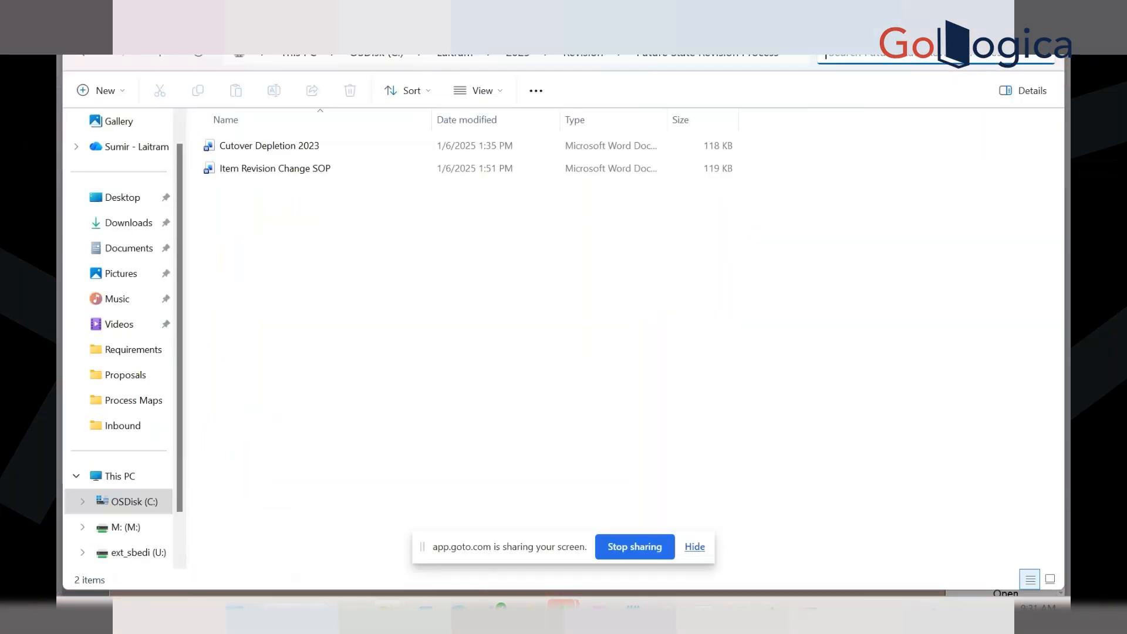
pyautogui.press('Tab')
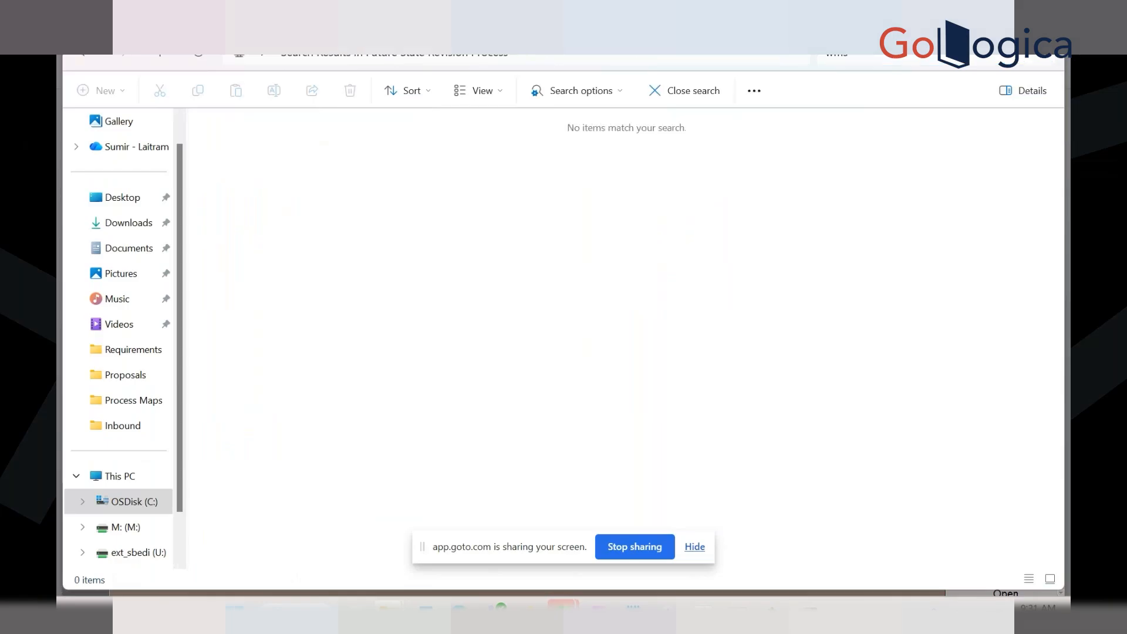
pyautogui.click(134, 502)
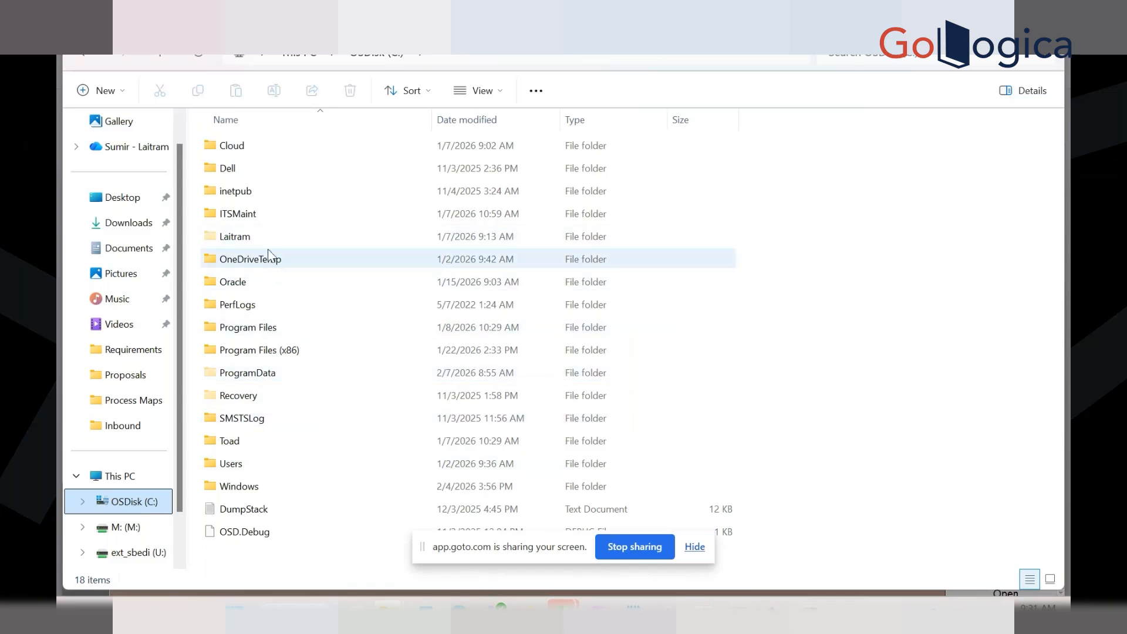
pyautogui.doubleClick(254, 235)
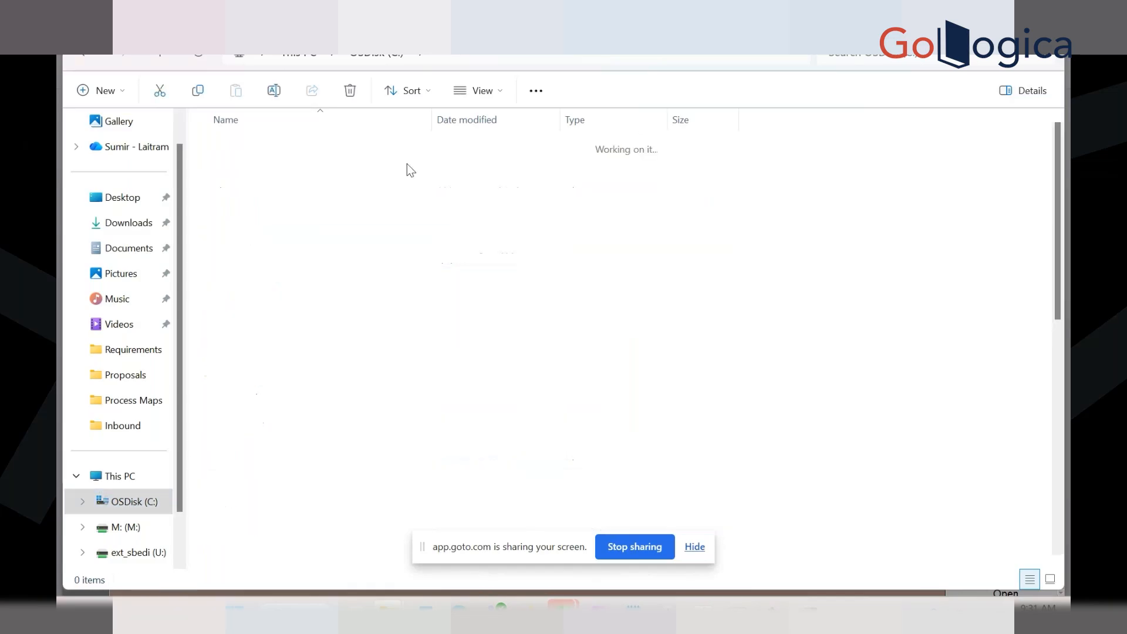
# Search Laitram for 'WMS' and browse the matching WMS folders to find the right one
pyautogui.click(983, 54)
pyautogui.write('WMS')
pyautogui.press('Return')
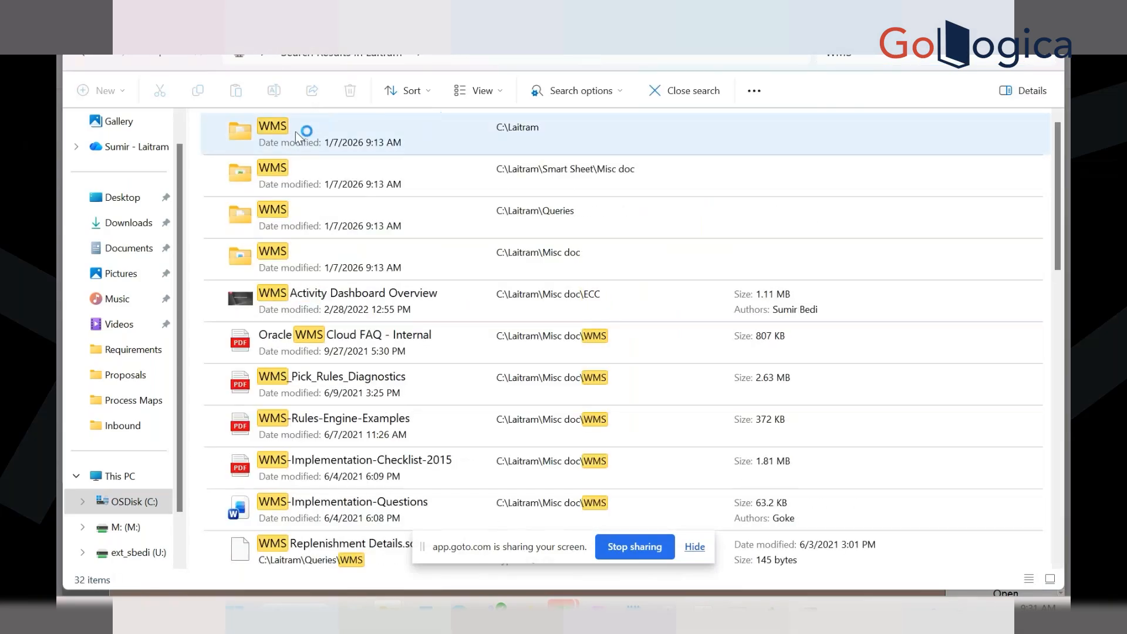
pyautogui.doubleClick(295, 131)
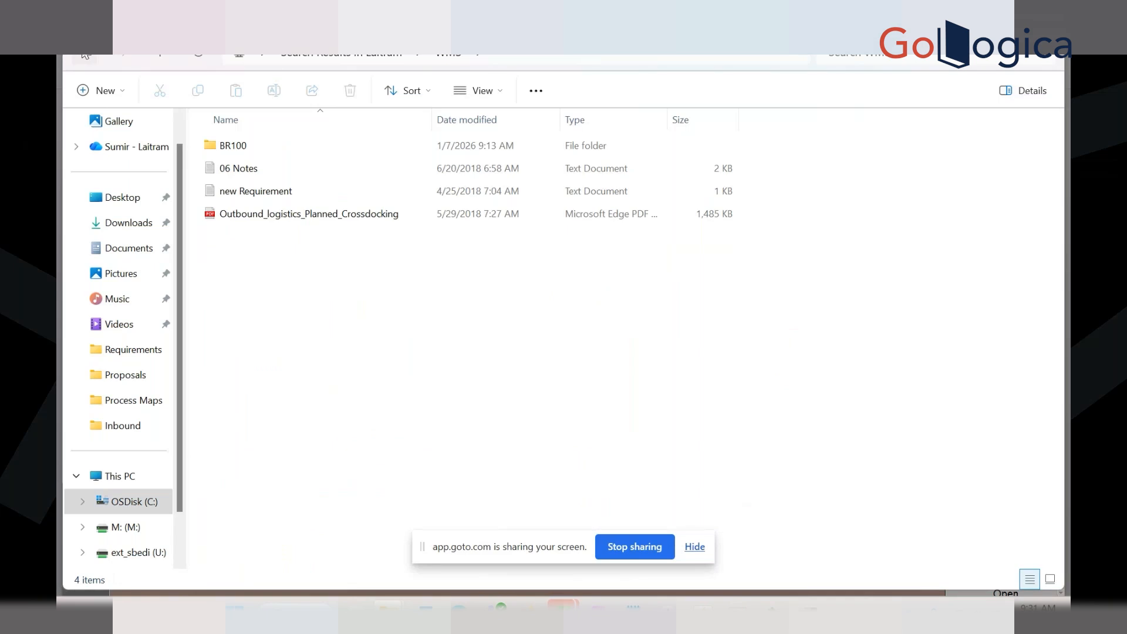
pyautogui.click(87, 56)
pyautogui.doubleClick(290, 184)
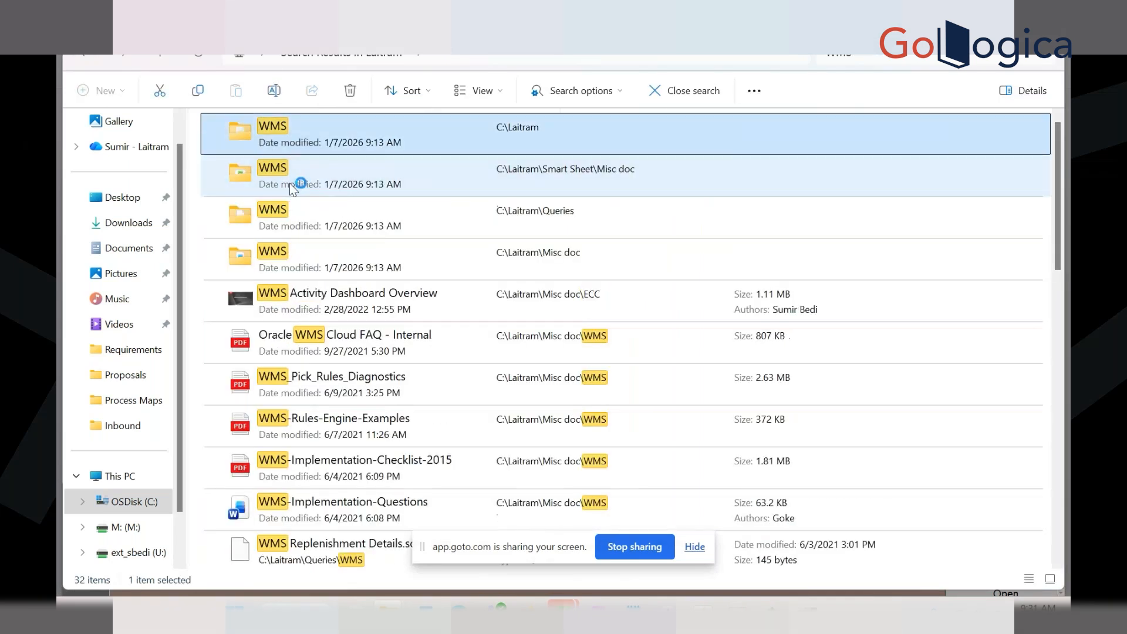
pyautogui.doubleClick(242, 146)
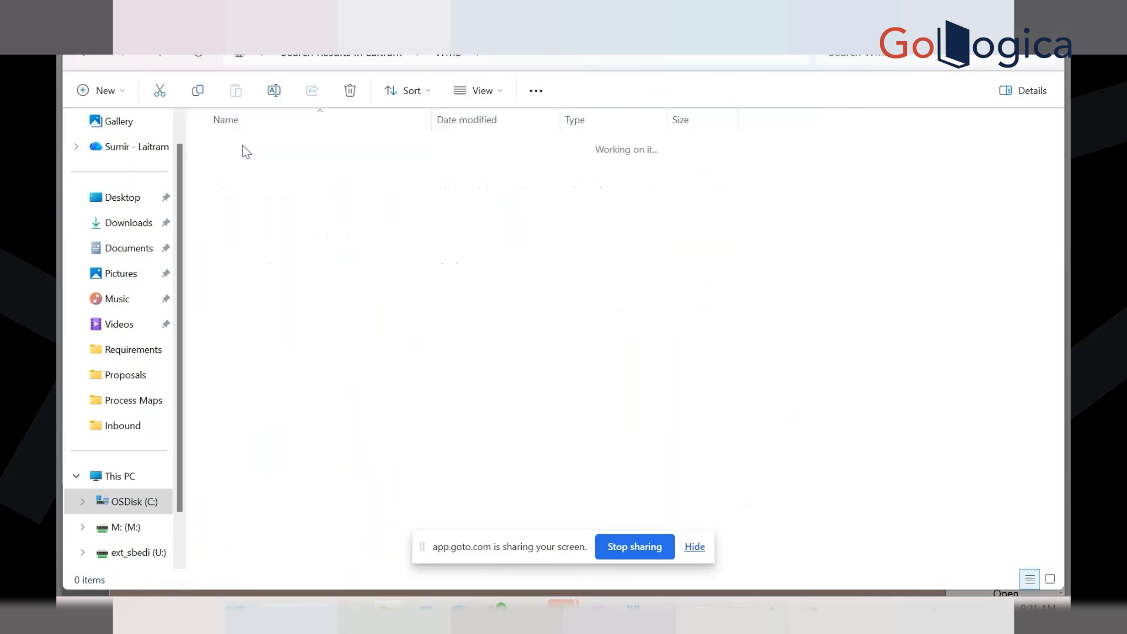
pyautogui.click(86, 56)
pyautogui.click(87, 57)
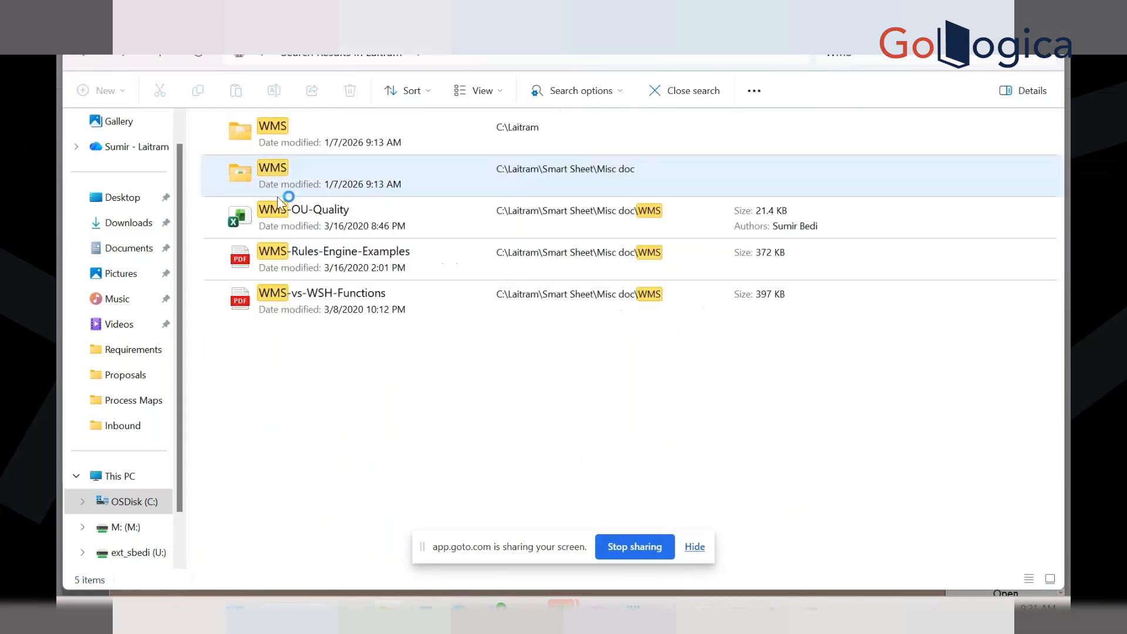
pyautogui.doubleClick(302, 218)
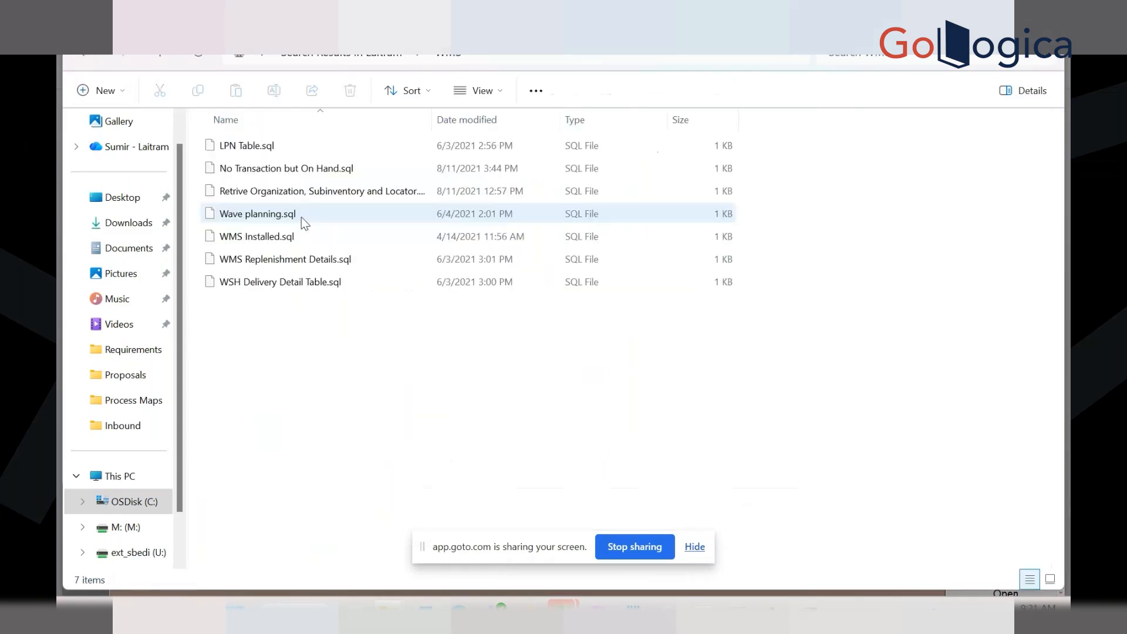
pyautogui.click(87, 57)
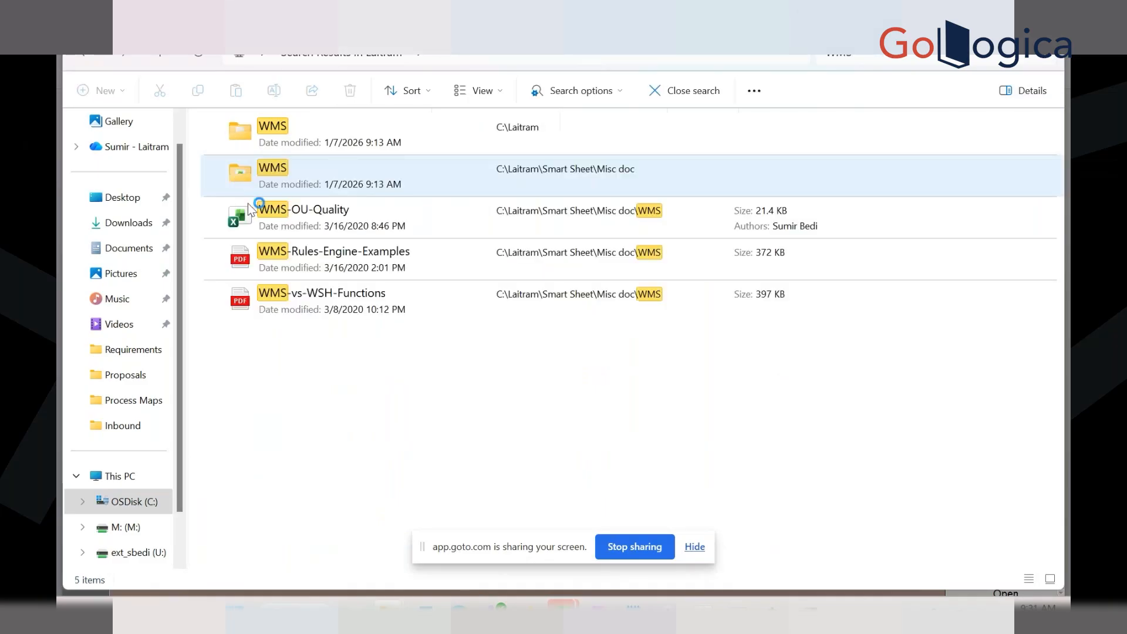
pyautogui.doubleClick(298, 252)
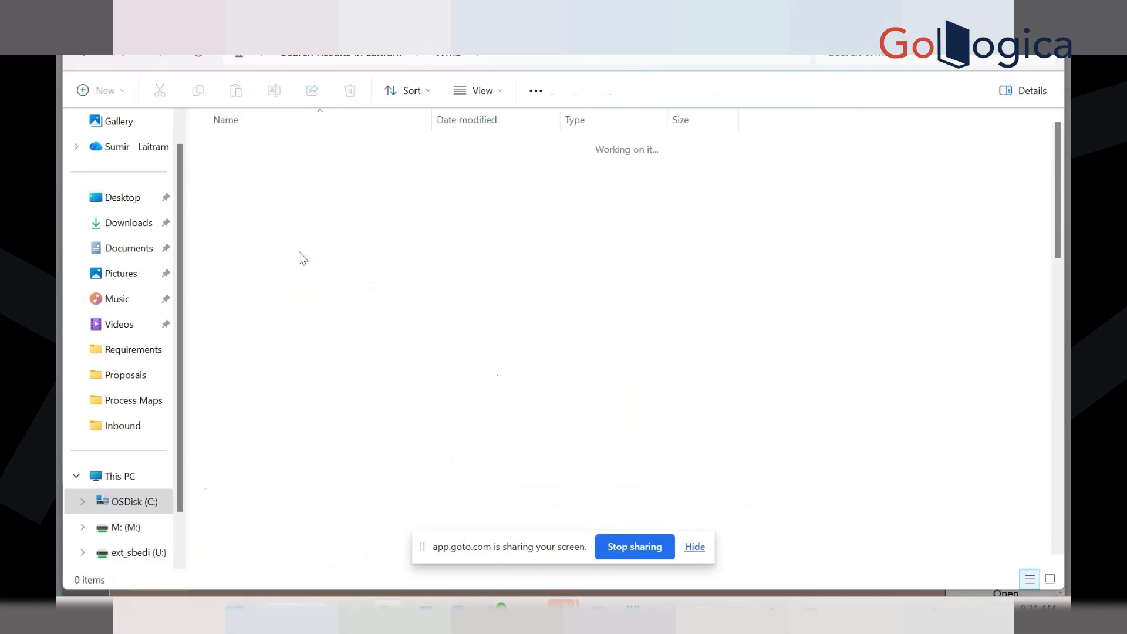
# Open Labs > Inbound, widen the Name column, then go back and open Label Printing
pyautogui.doubleClick(238, 169)
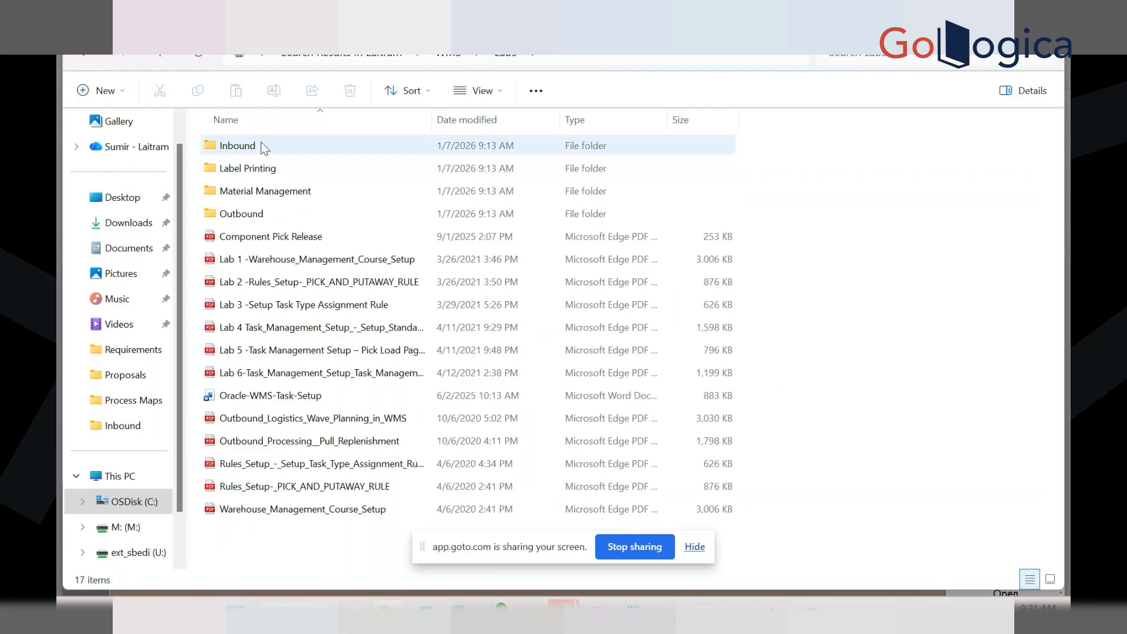
pyautogui.doubleClick(261, 146)
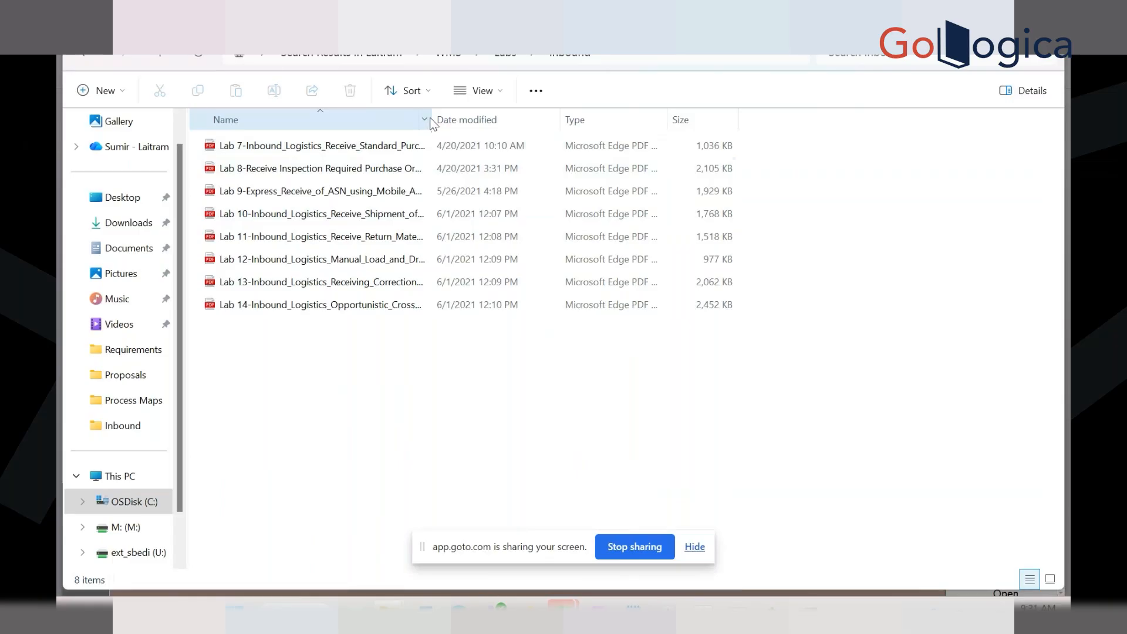
pyautogui.moveTo(434, 120); pyautogui.dragTo(592, 119)
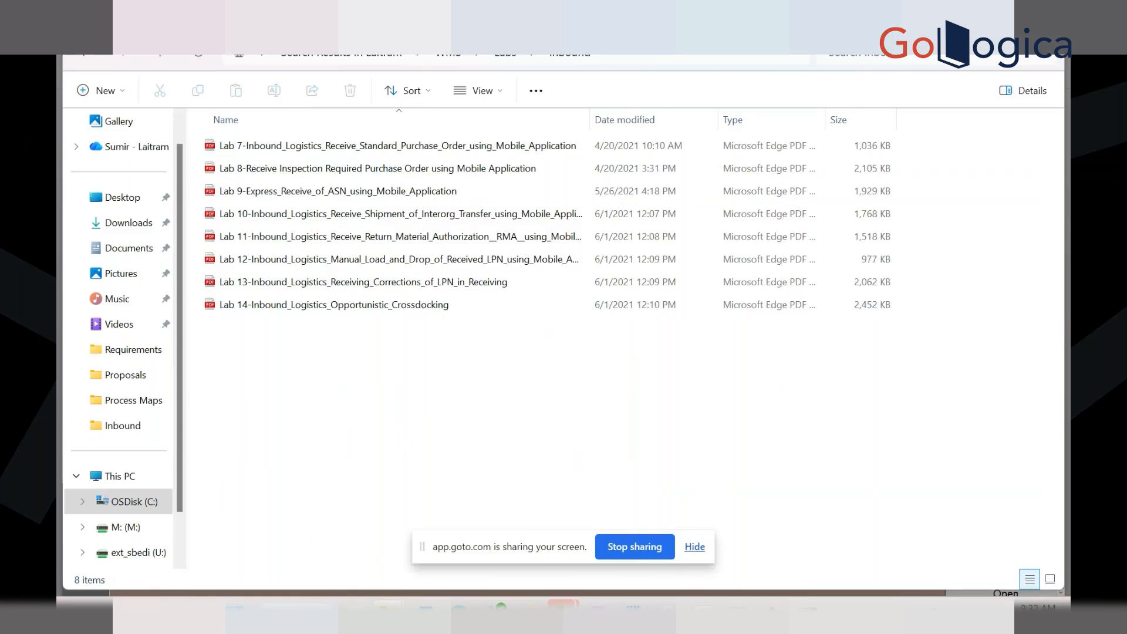
pyautogui.click(83, 54)
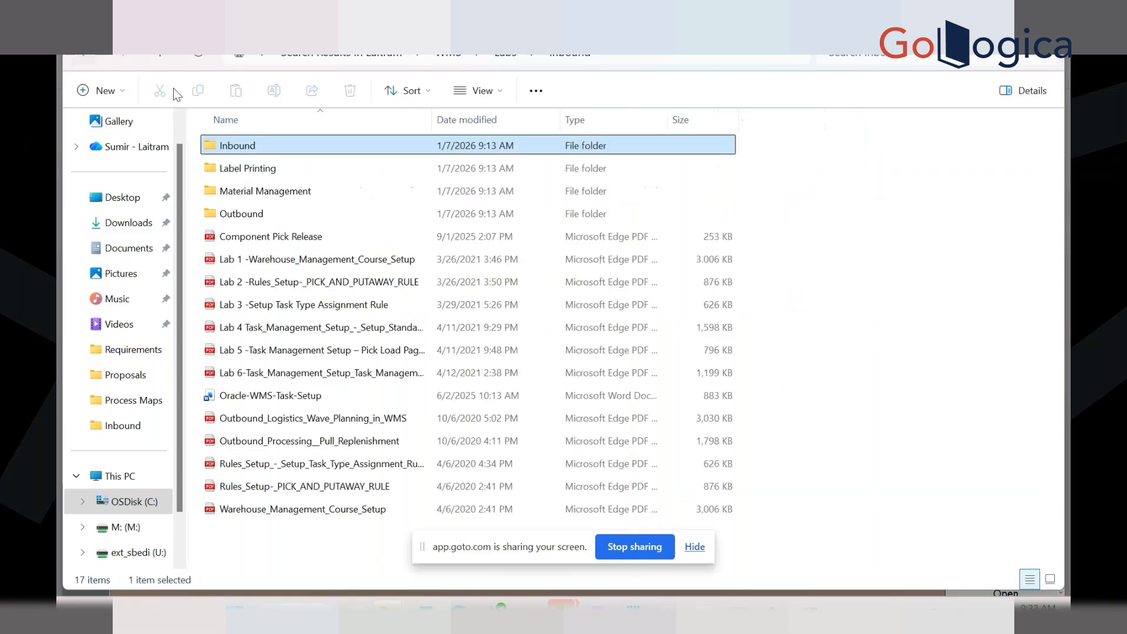
pyautogui.doubleClick(263, 168)
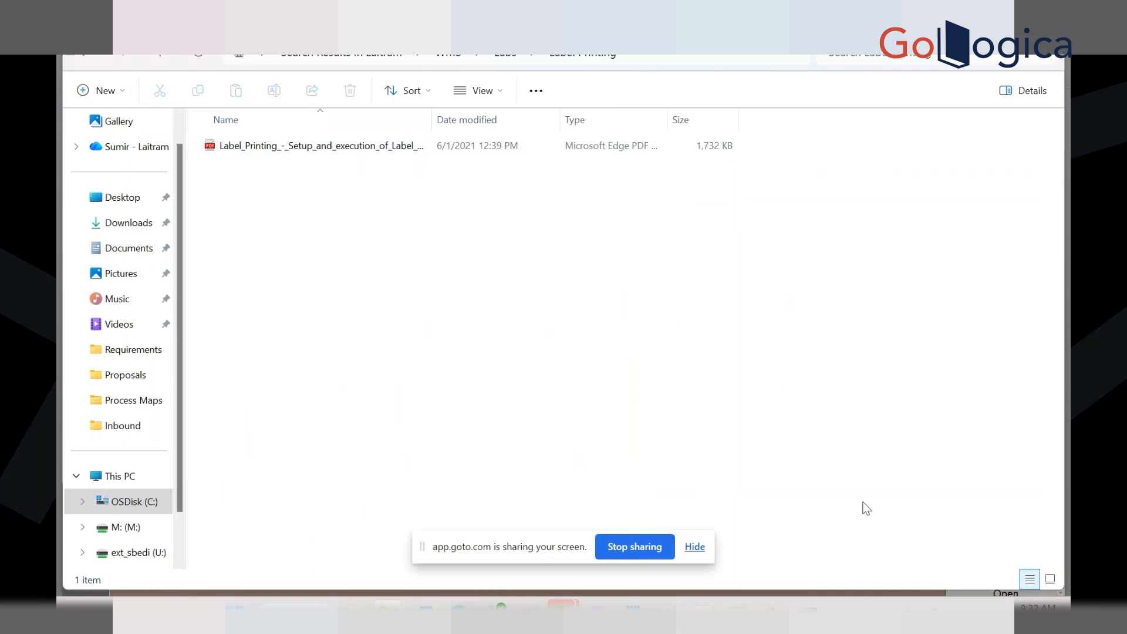
# Switch the Oracle Applications responsibility to Warehouse Manager via File > Switch Responsibility
pyautogui.click(703, 608)
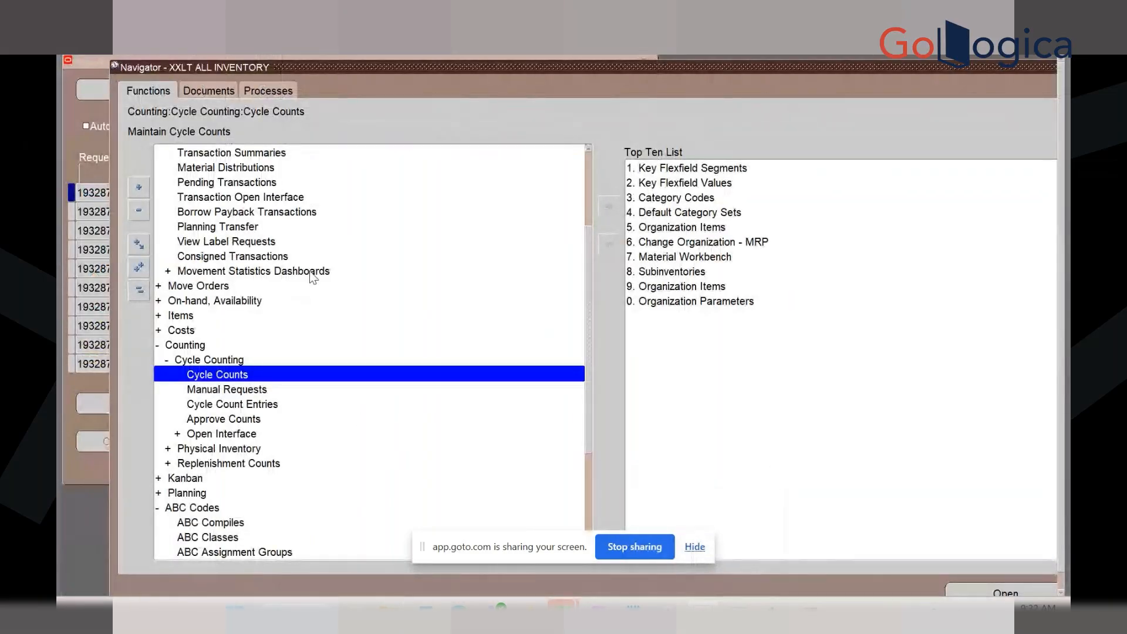
pyautogui.hotkey('alt', 'f')
pyautogui.press('Up')
pyautogui.press('Up')
pyautogui.press('Up')
pyautogui.press('Return')
pyautogui.press('Down')
pyautogui.press('Down')
pyautogui.press('Down')
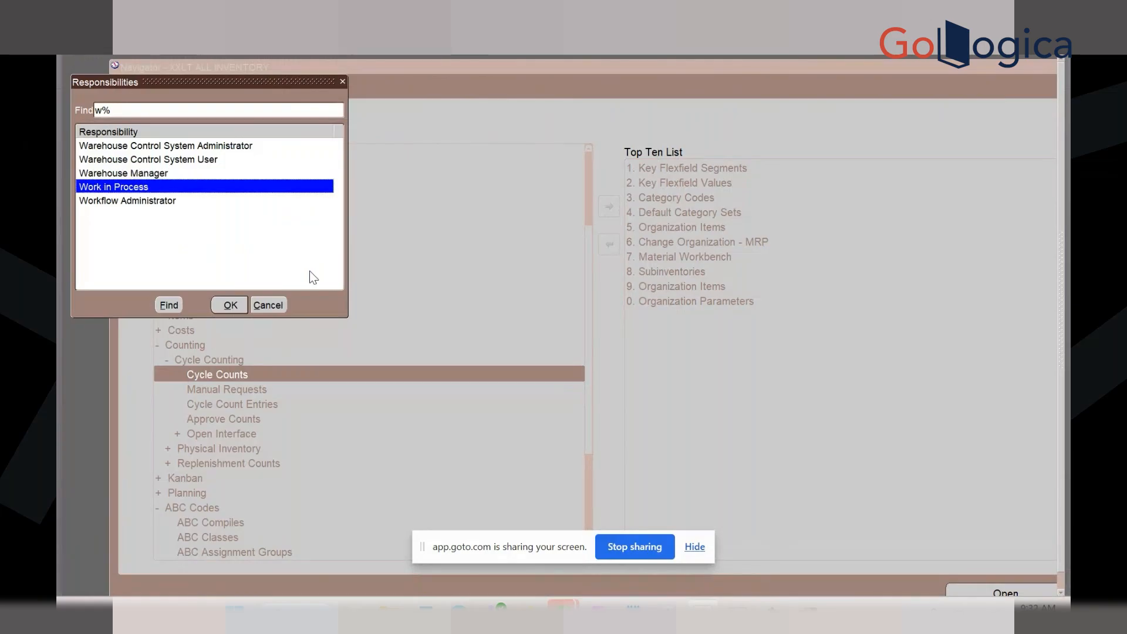
pyautogui.press('Up')
pyautogui.press('Return')
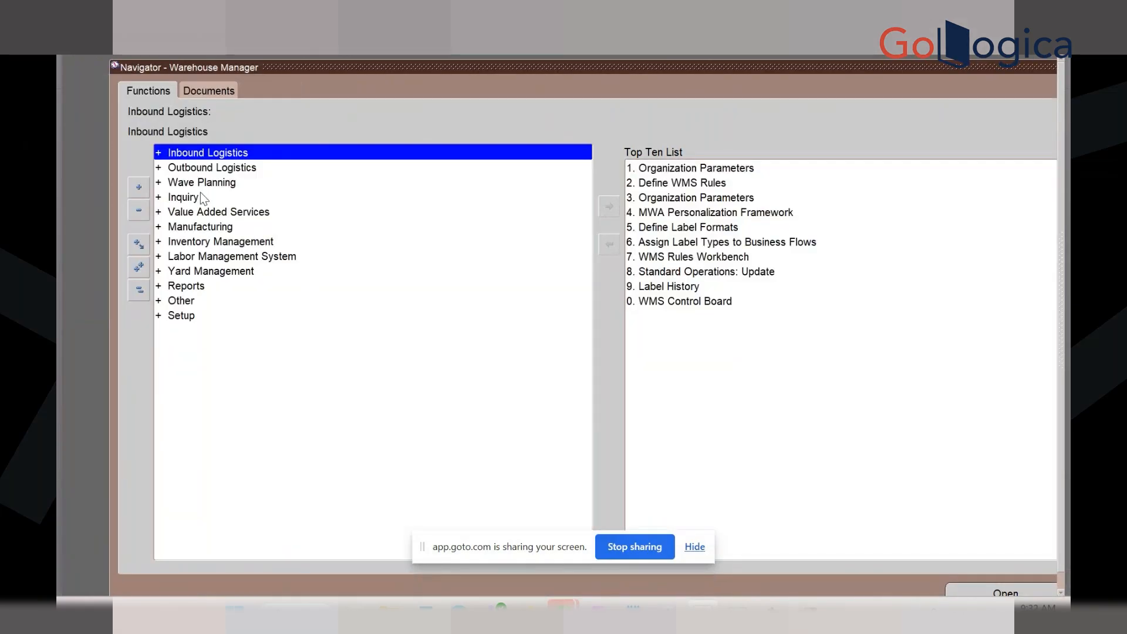
# Expand Inquiry and launch View Label Requests
pyautogui.doubleClick(200, 194)
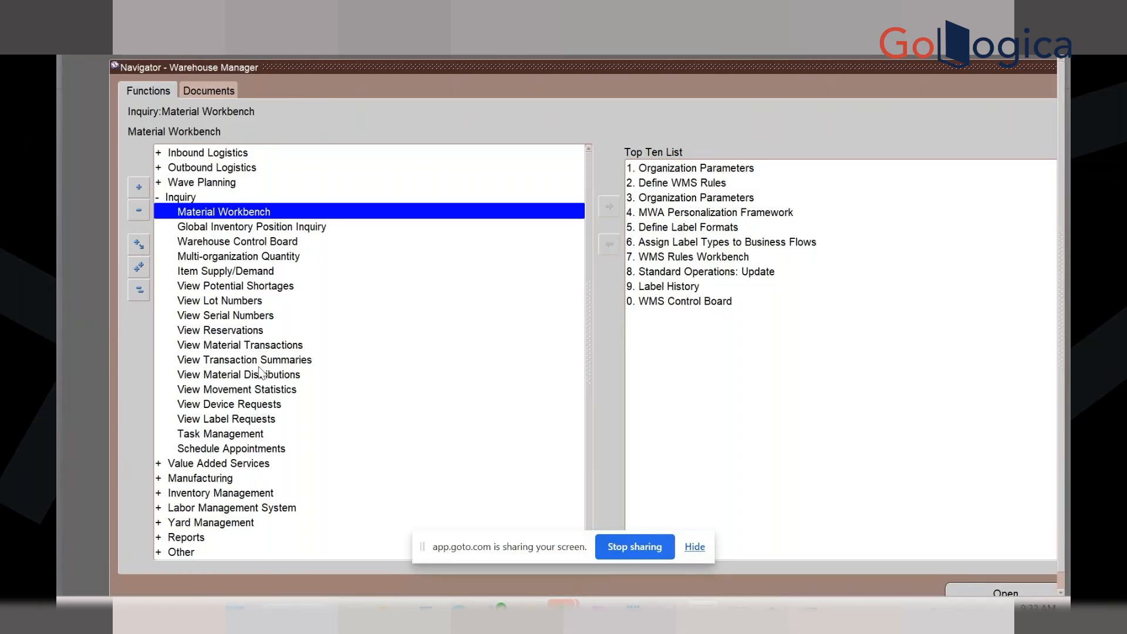
pyautogui.click(269, 421)
pyautogui.doubleClick(268, 420)
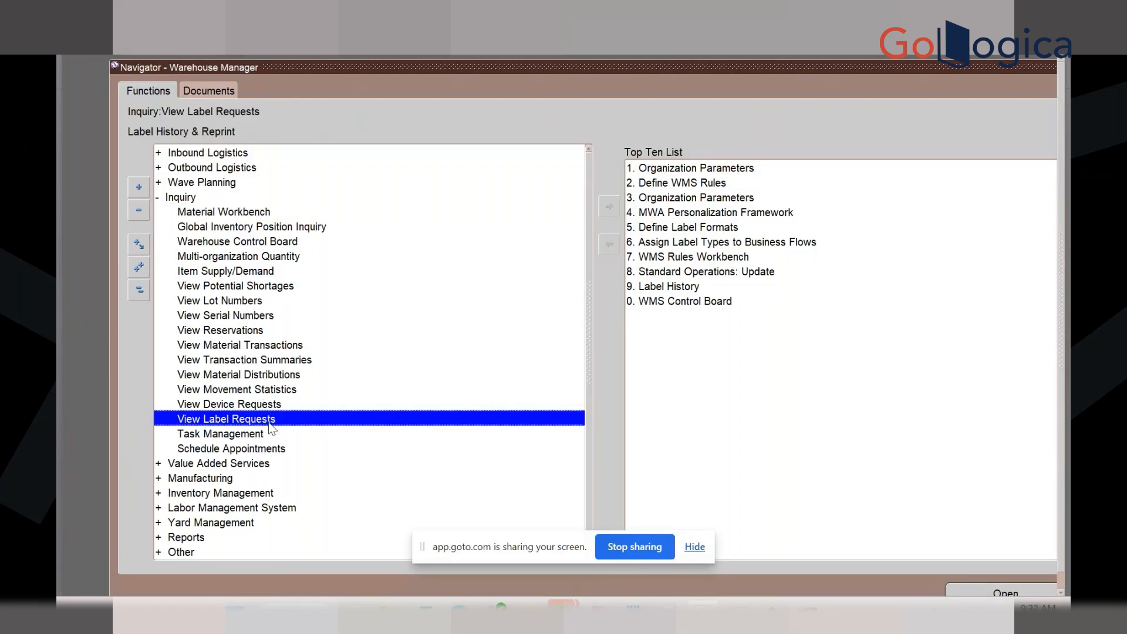
# Change the From Date to 06-FEB-2026 and find the matching label requests
pyautogui.click(437, 272)
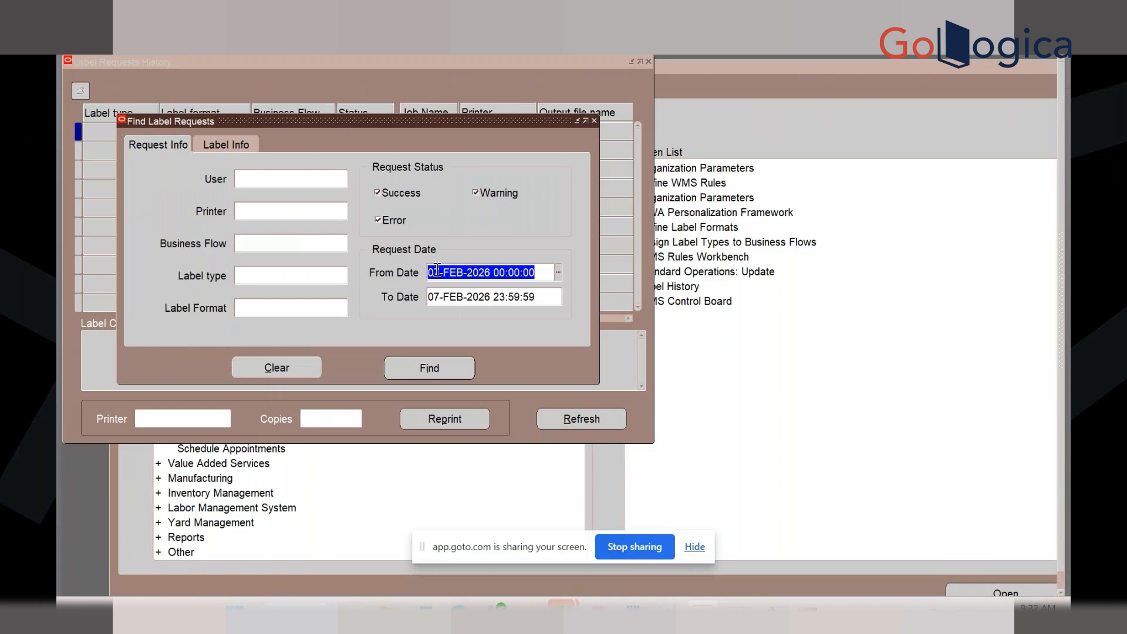
pyautogui.press('BackSpace')
pyautogui.write('6')
pyautogui.press('Return')
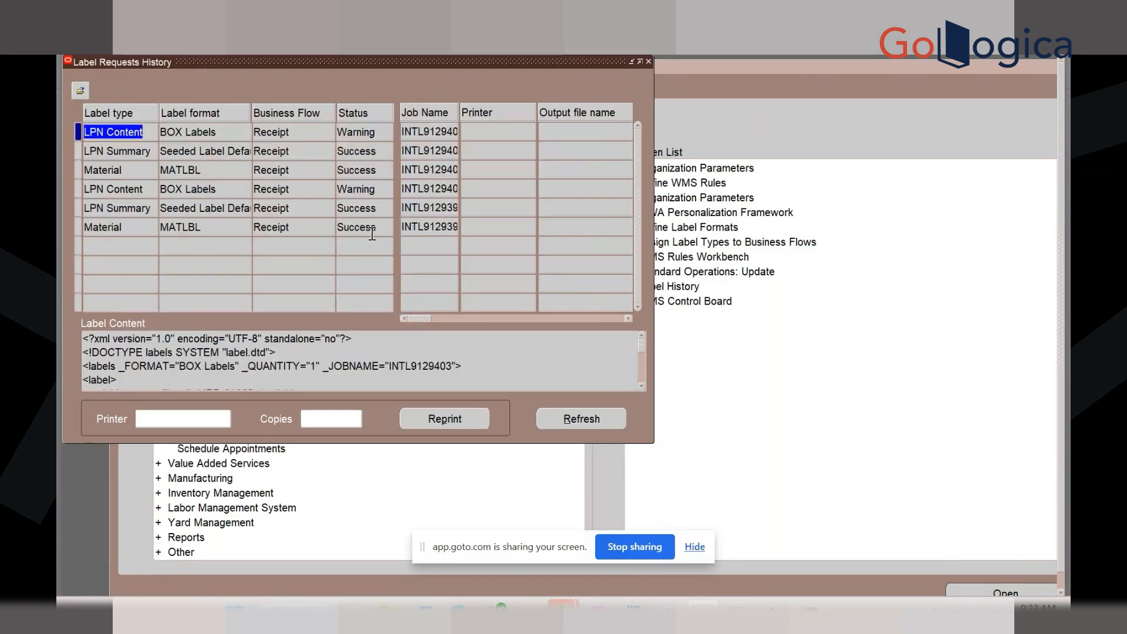
# Inspect the LPN Summary row's XML label content, then close Label Requests History
pyautogui.click(139, 152)
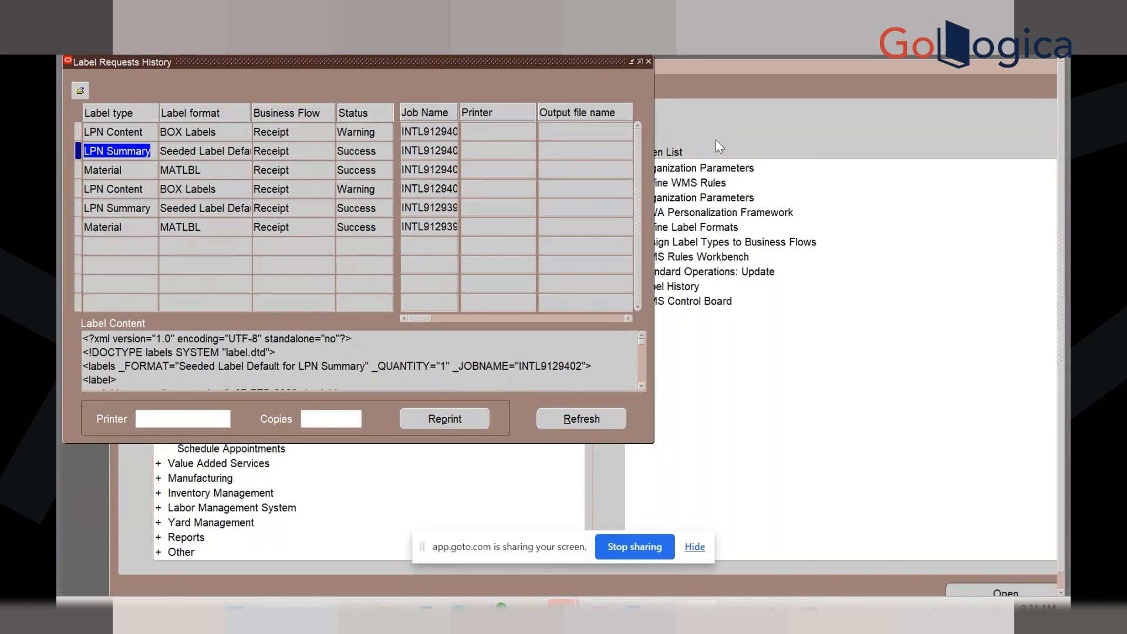
pyautogui.click(648, 61)
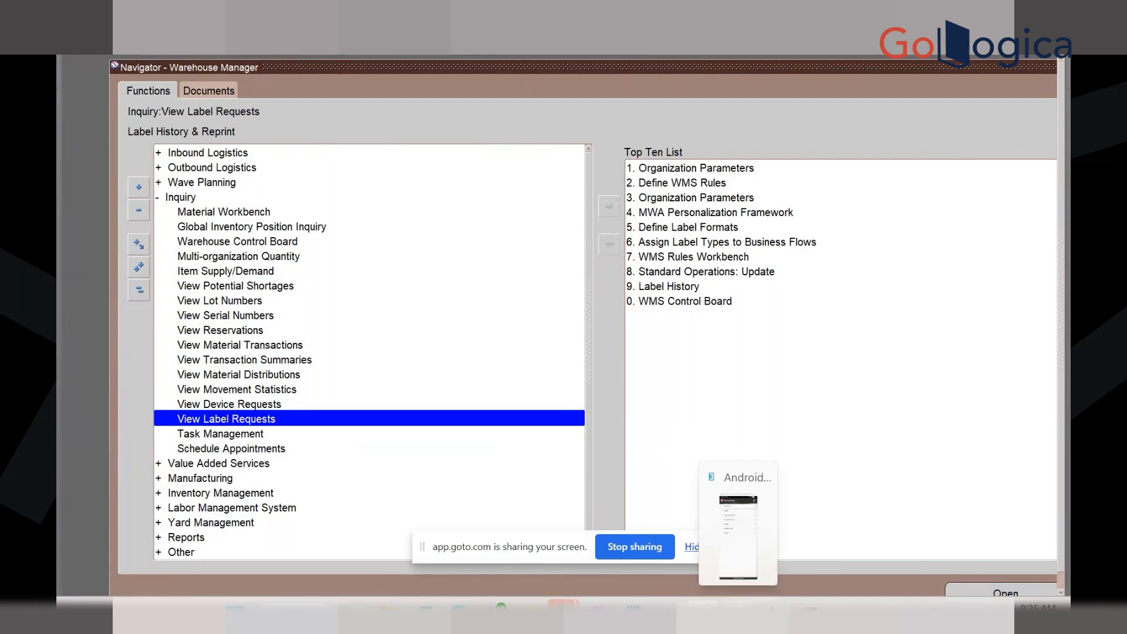
# In the emulator, back out of Inventory to Warehousing, open Labels, then return to the Whse Mgmt main menu
pyautogui.click(738, 610)
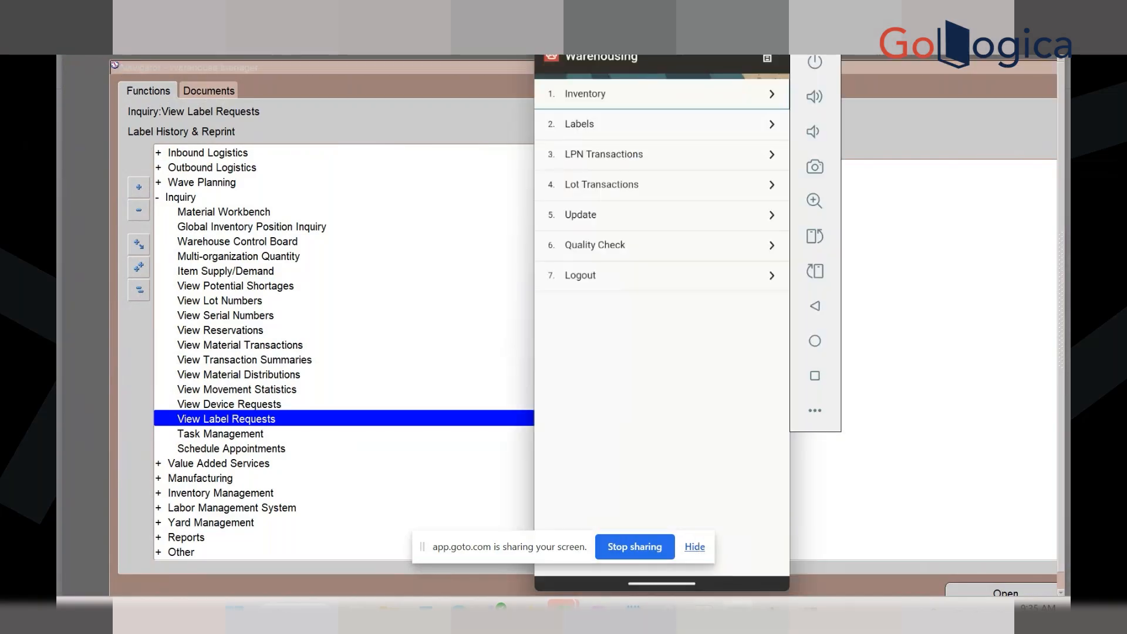
pyautogui.click(629, 102)
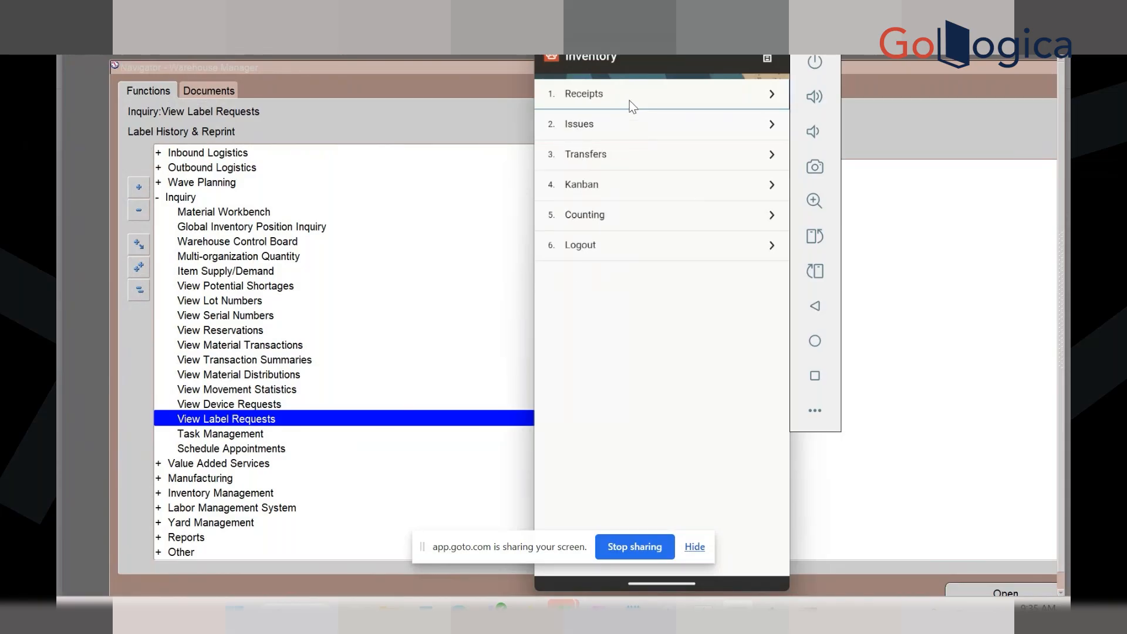
pyautogui.click(771, 55)
pyautogui.click(576, 416)
pyautogui.click(769, 57)
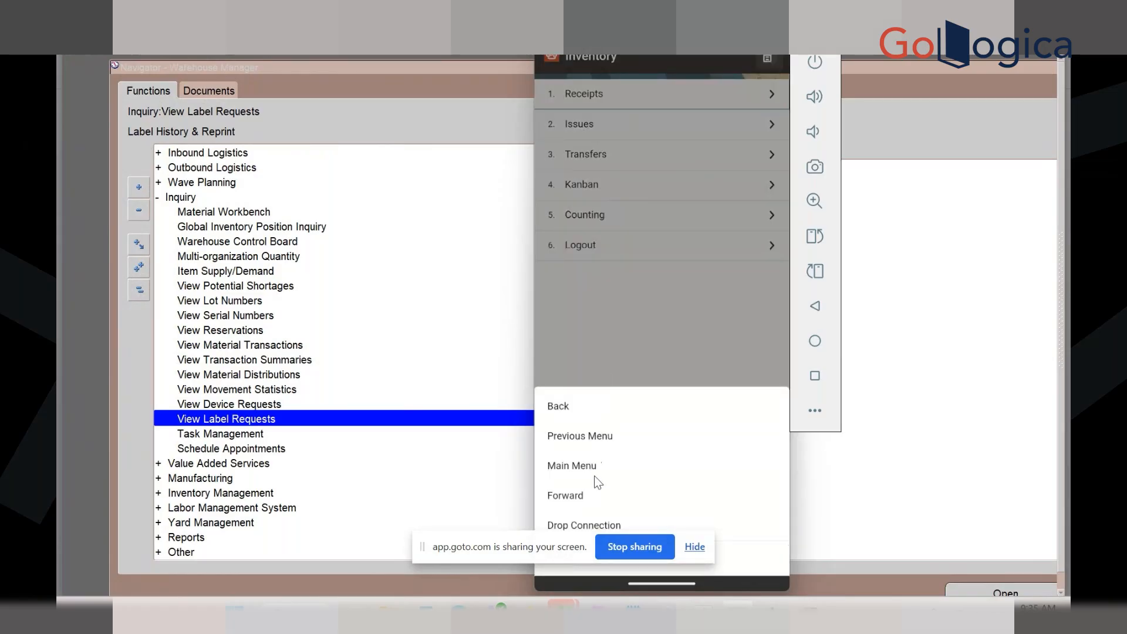
pyautogui.click(577, 436)
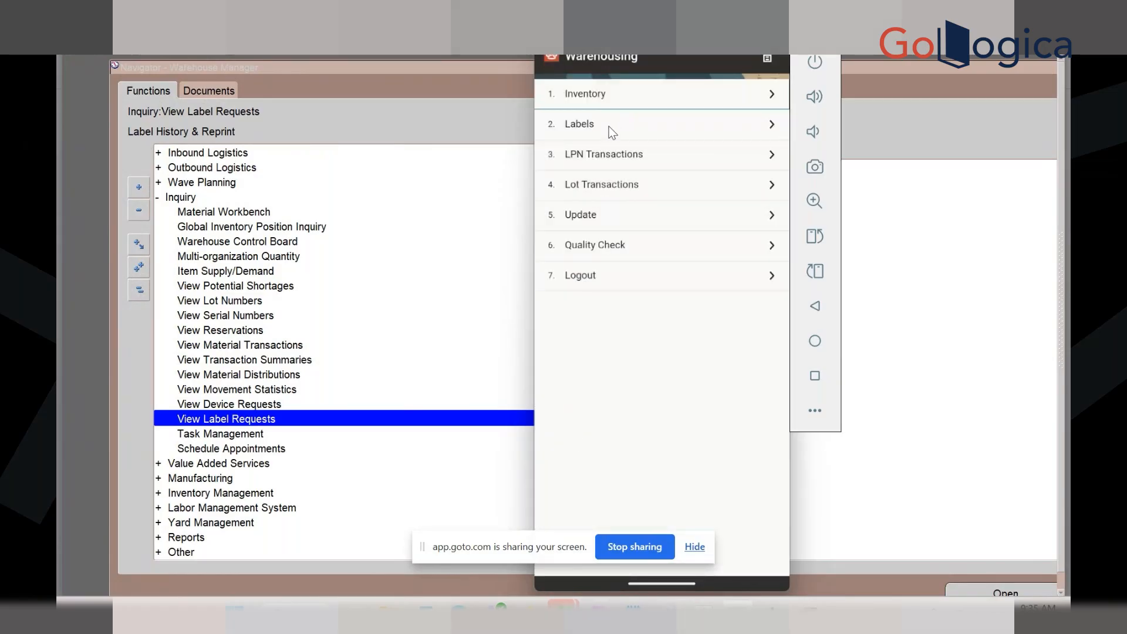
pyautogui.click(608, 125)
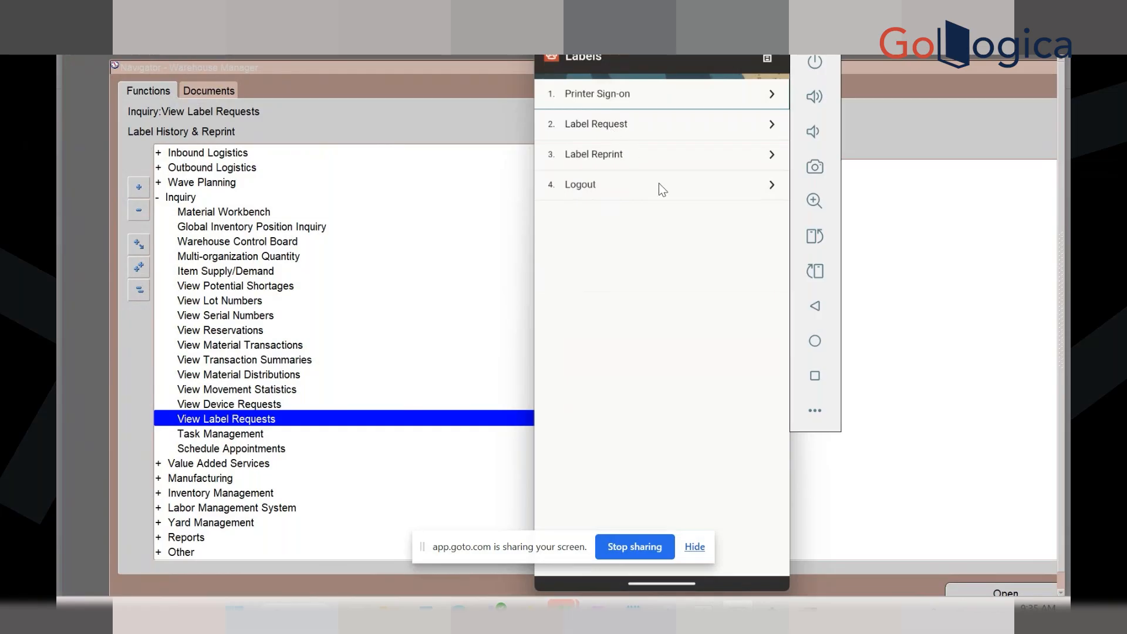
pyautogui.click(769, 59)
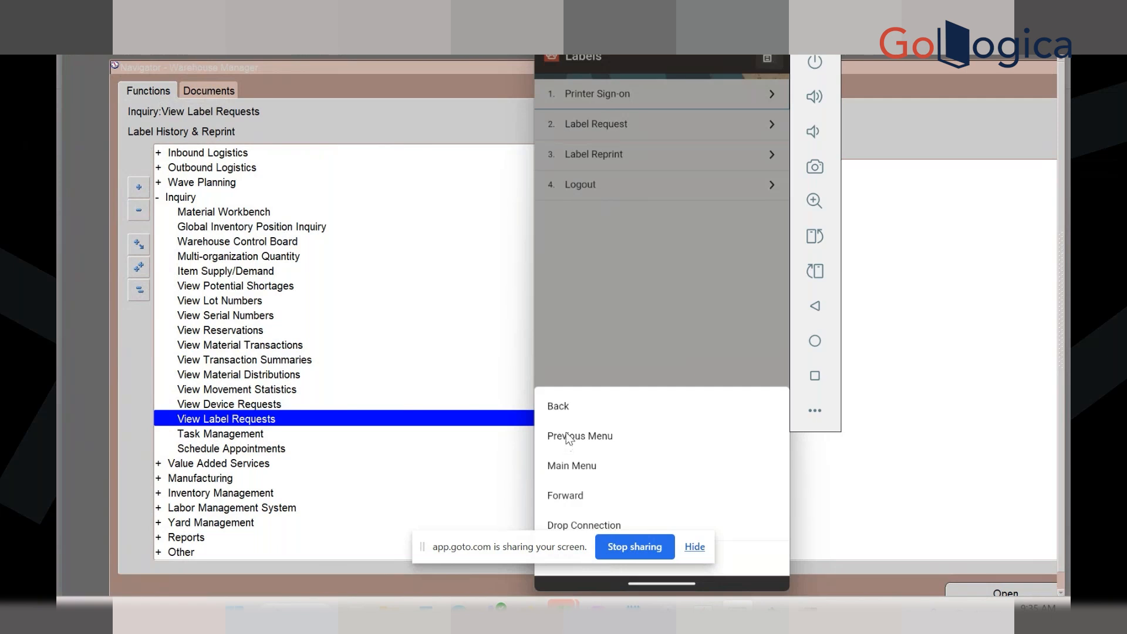
pyautogui.click(559, 466)
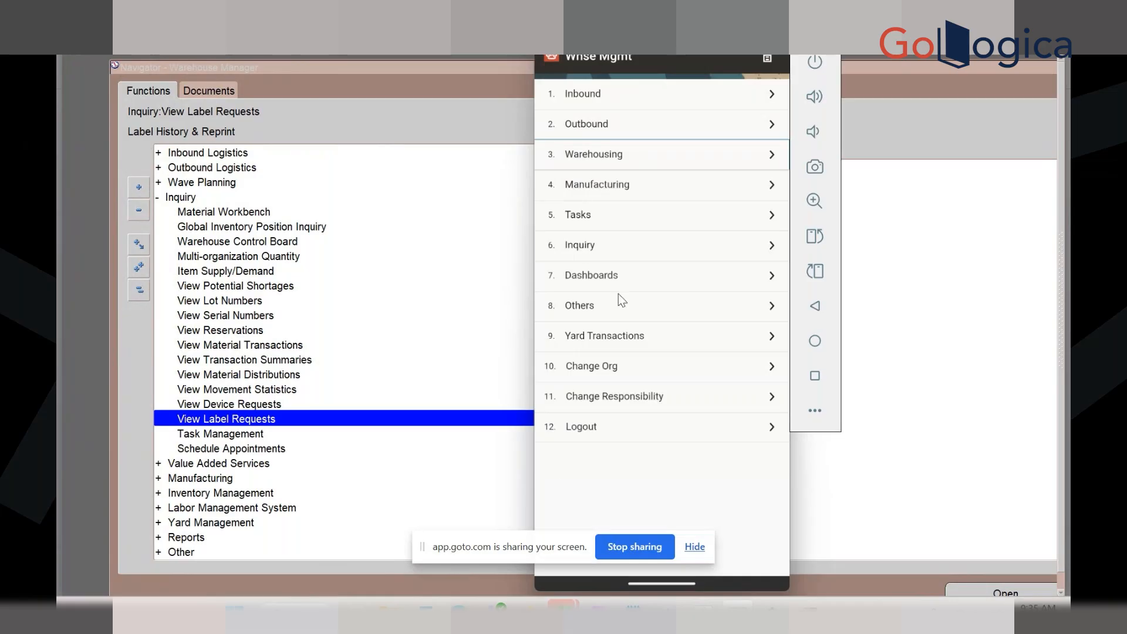
# Open and leave Inbound, then go Warehousing > Labels > Label Request
pyautogui.click(590, 100)
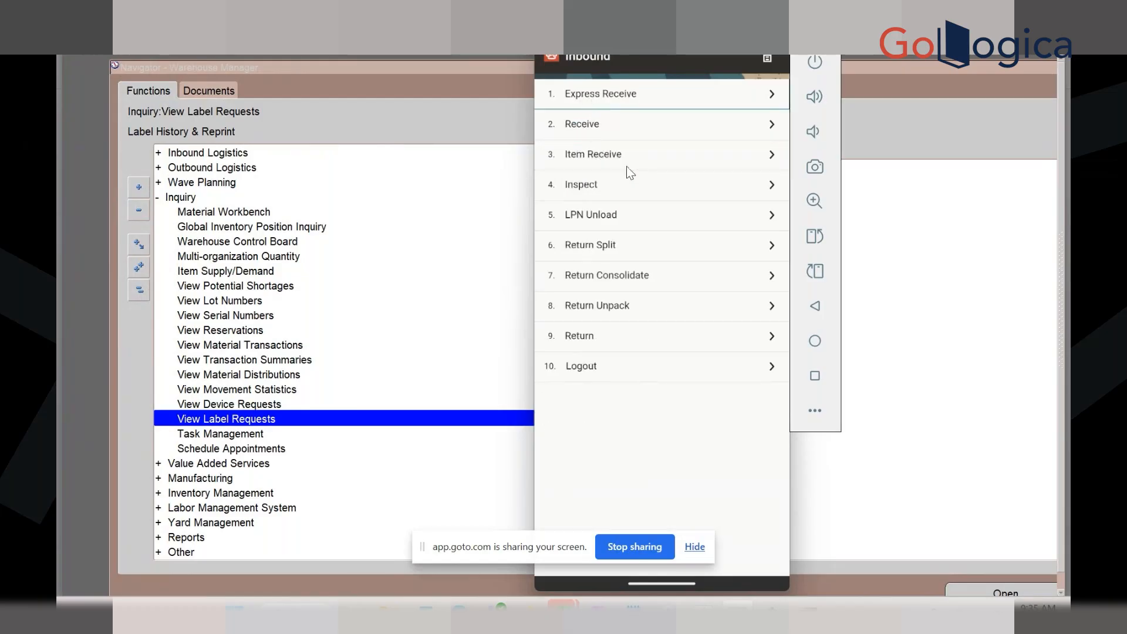
pyautogui.click(767, 59)
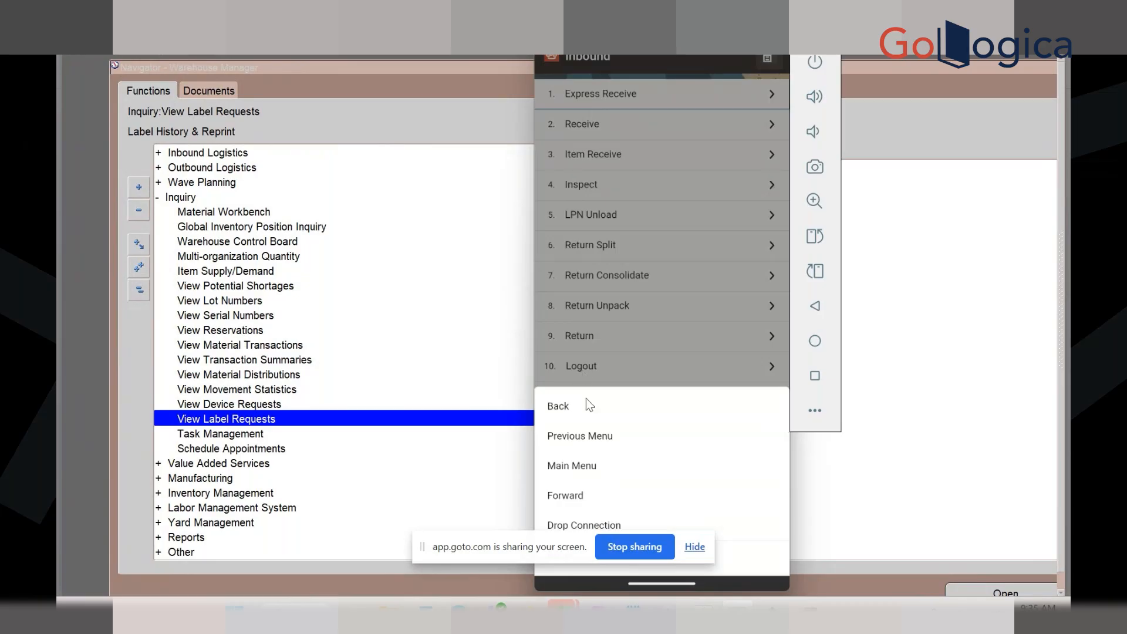
pyautogui.click(558, 410)
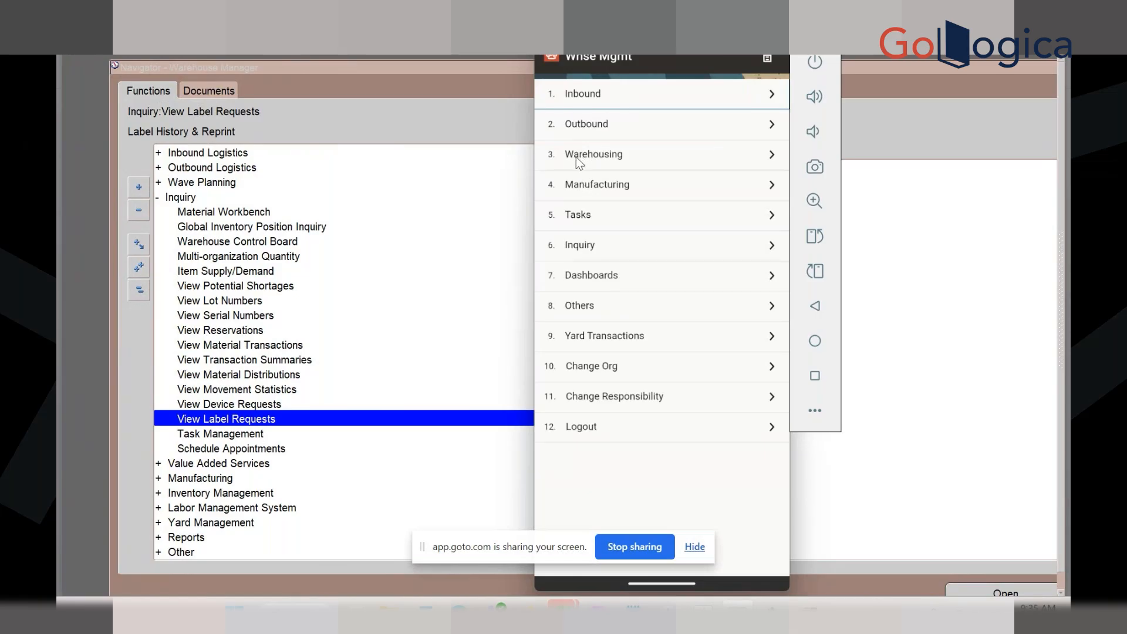
pyautogui.click(576, 157)
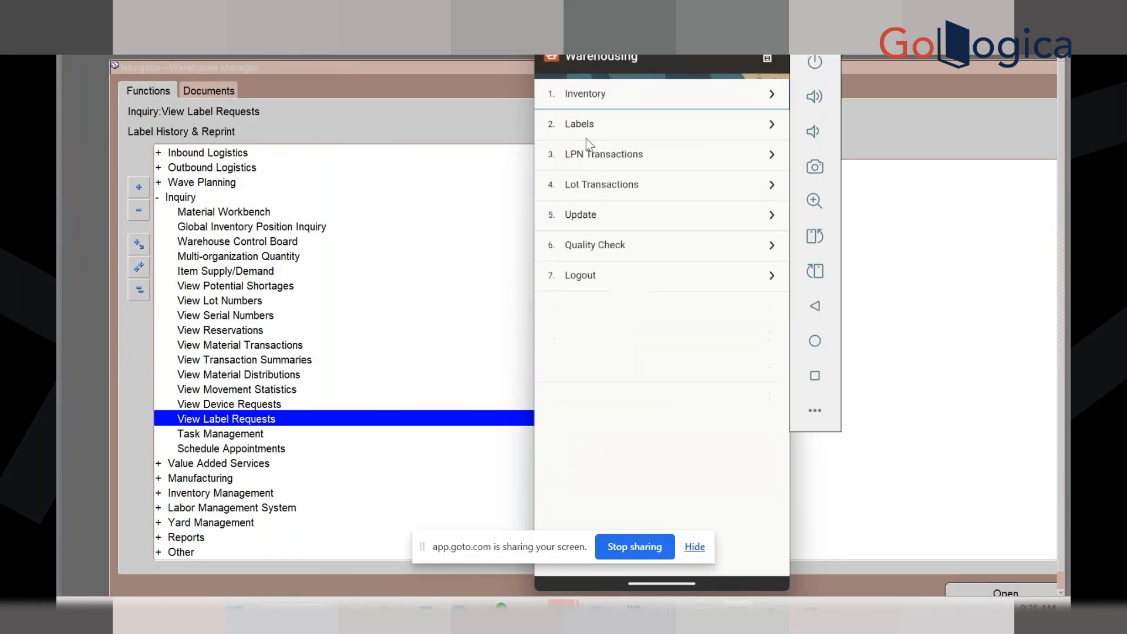
pyautogui.click(587, 134)
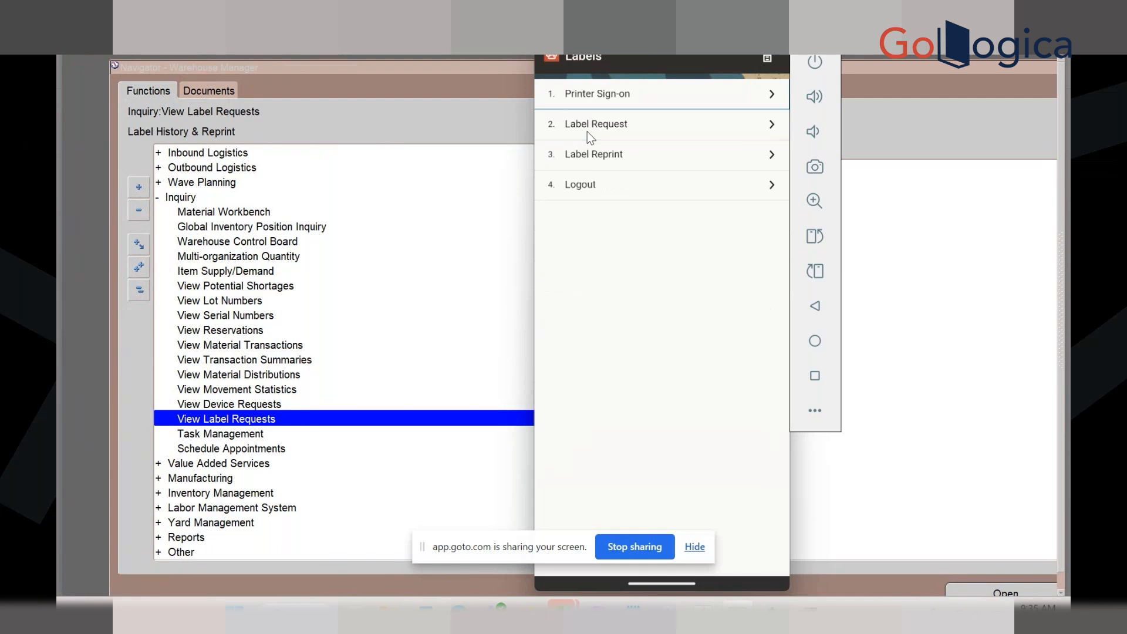
pyautogui.click(587, 131)
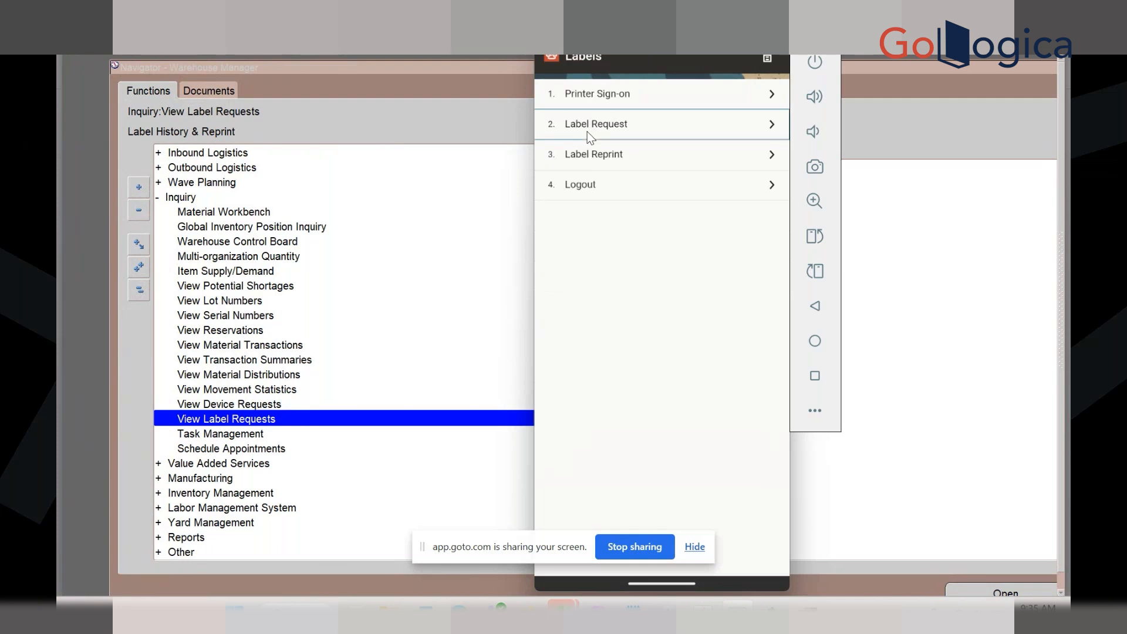
# Open and cancel the Label Type list, then return to the Whse Mgmt main menu
pyautogui.click(773, 115)
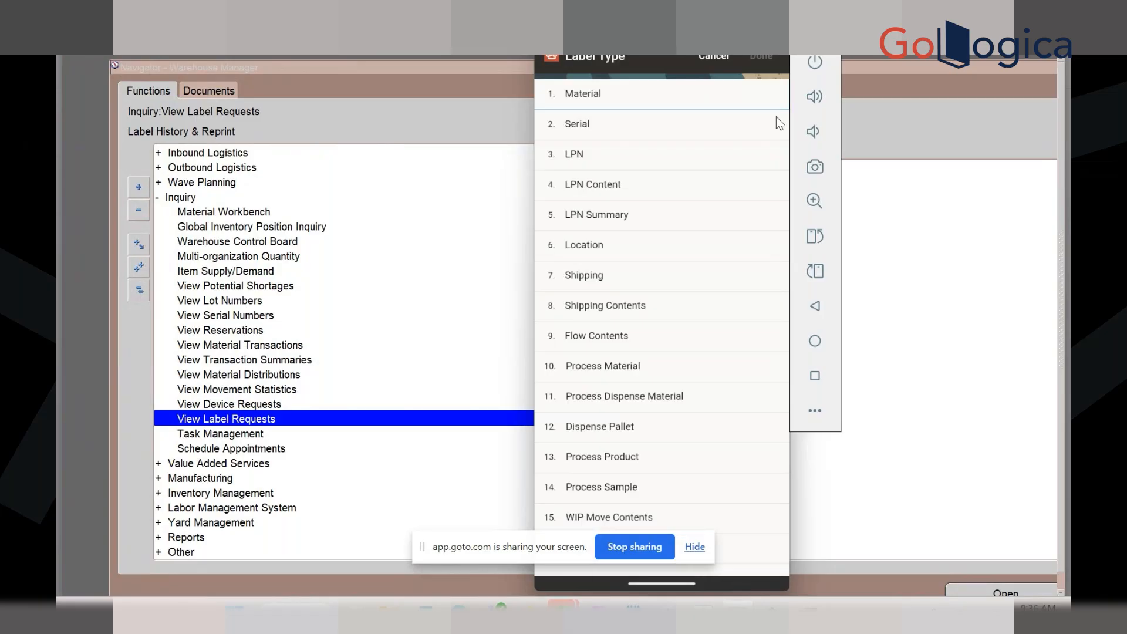
pyautogui.click(704, 55)
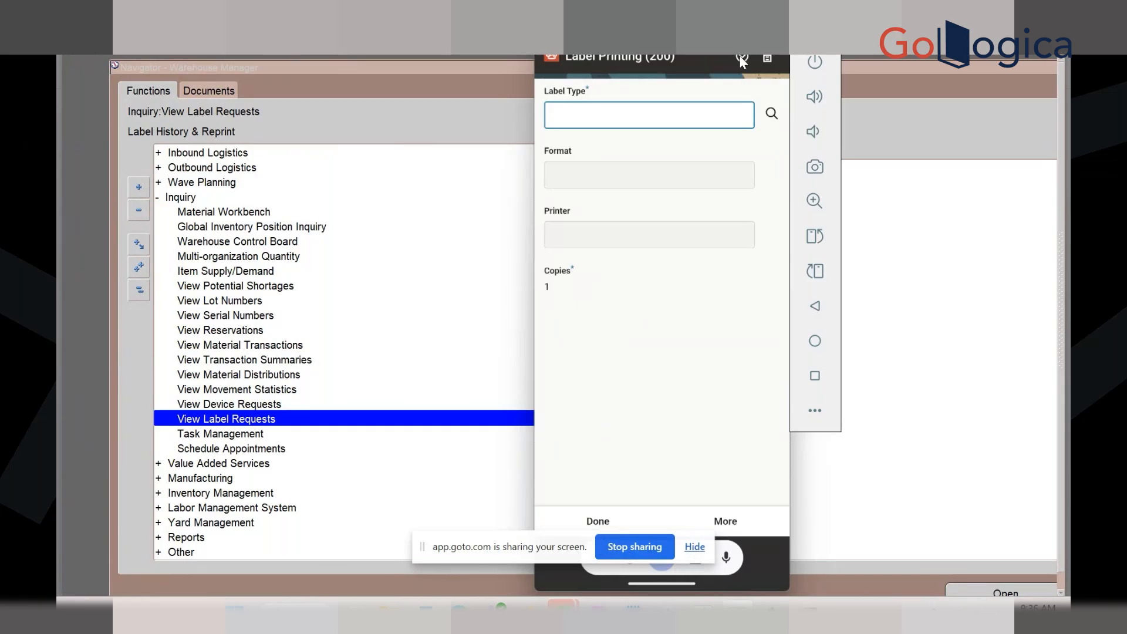
pyautogui.click(768, 58)
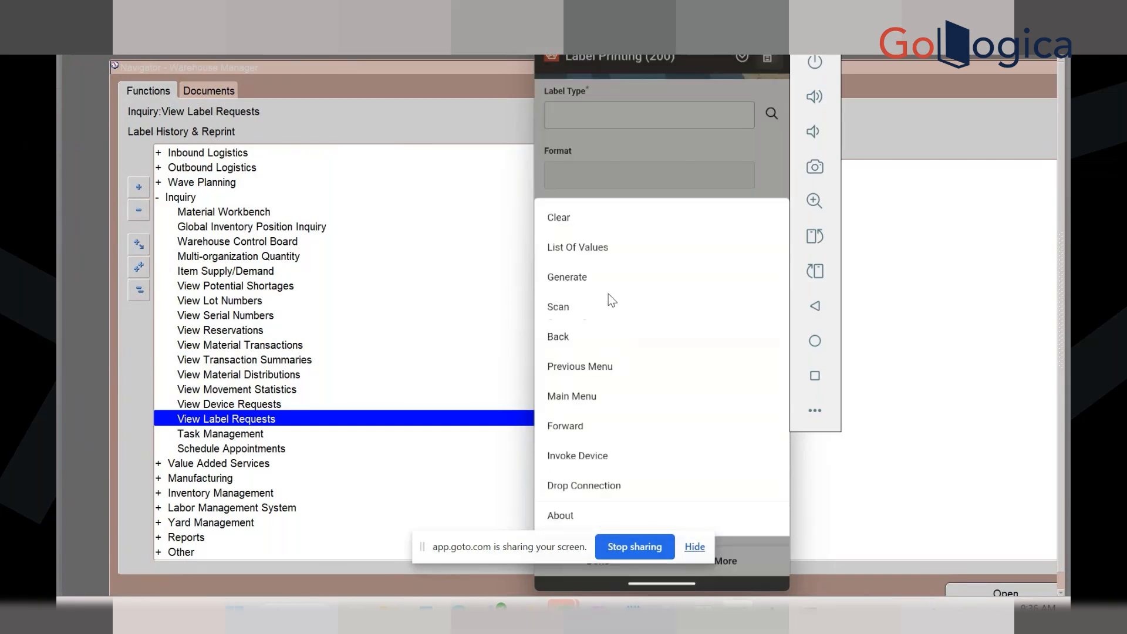
pyautogui.click(568, 404)
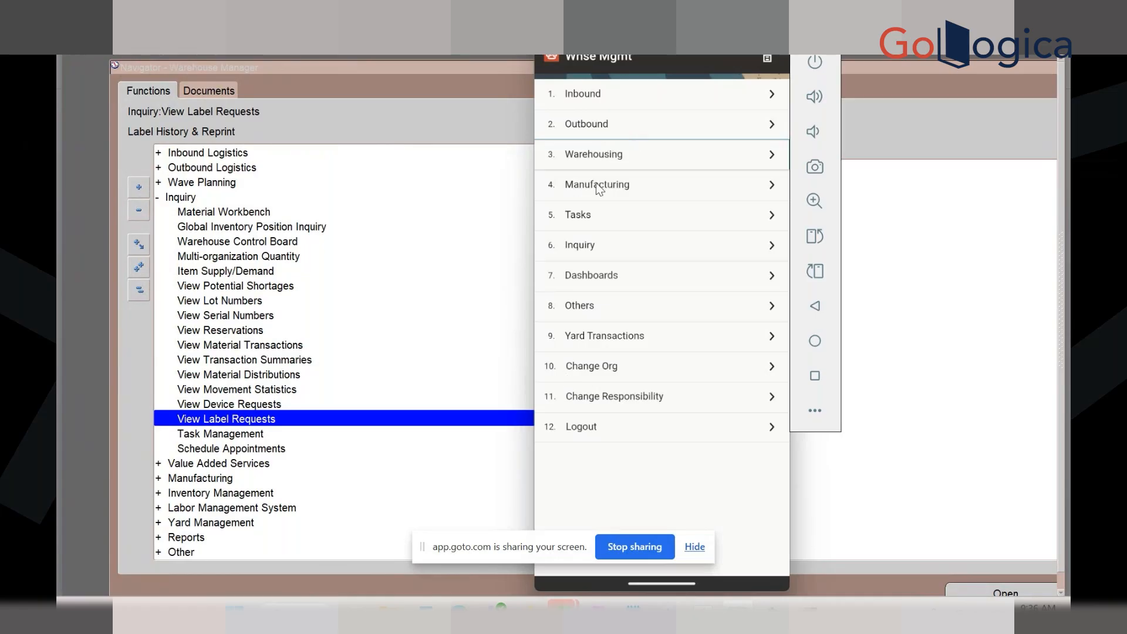
# Open Warehousing > Labels > Printer Sign-on and select printer AUML175P016B
pyautogui.click(596, 158)
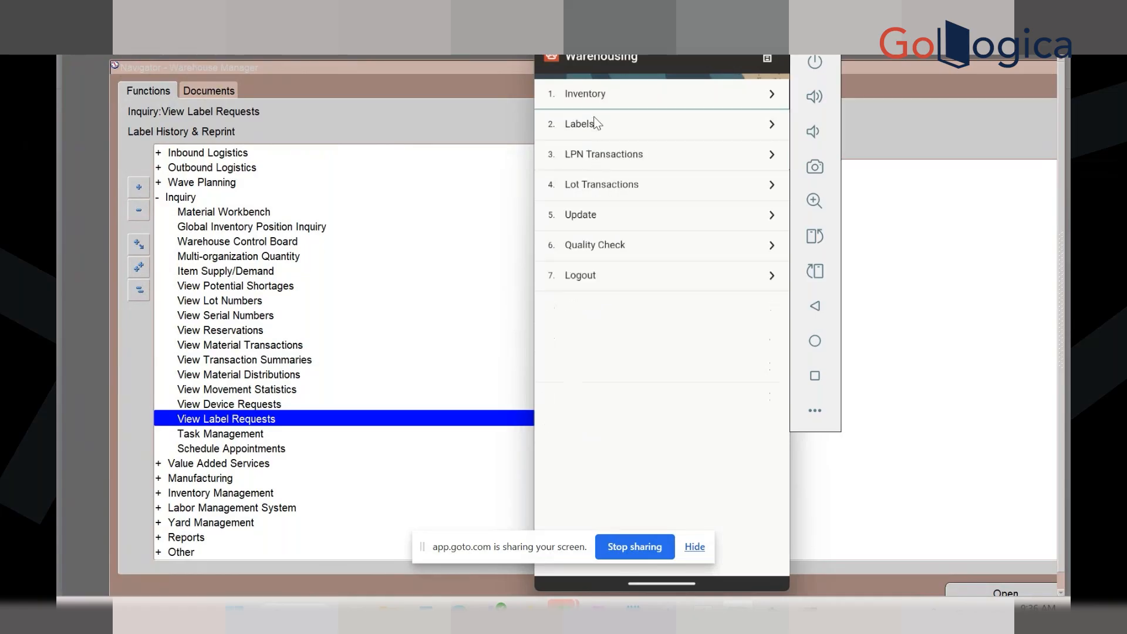
pyautogui.click(595, 123)
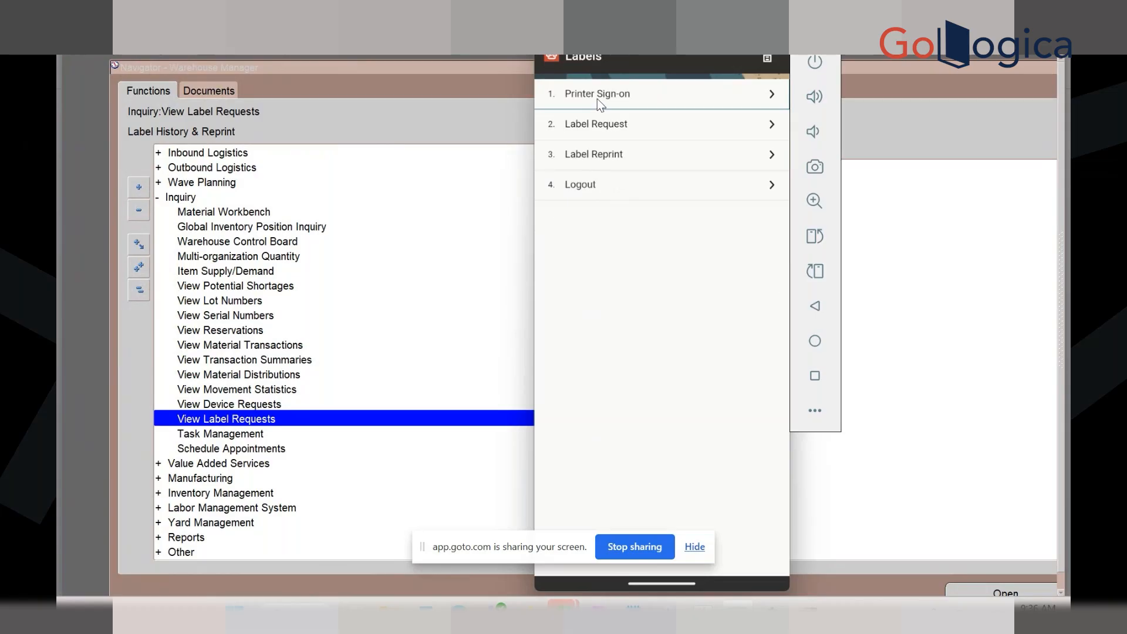
pyautogui.click(597, 99)
pyautogui.click(772, 112)
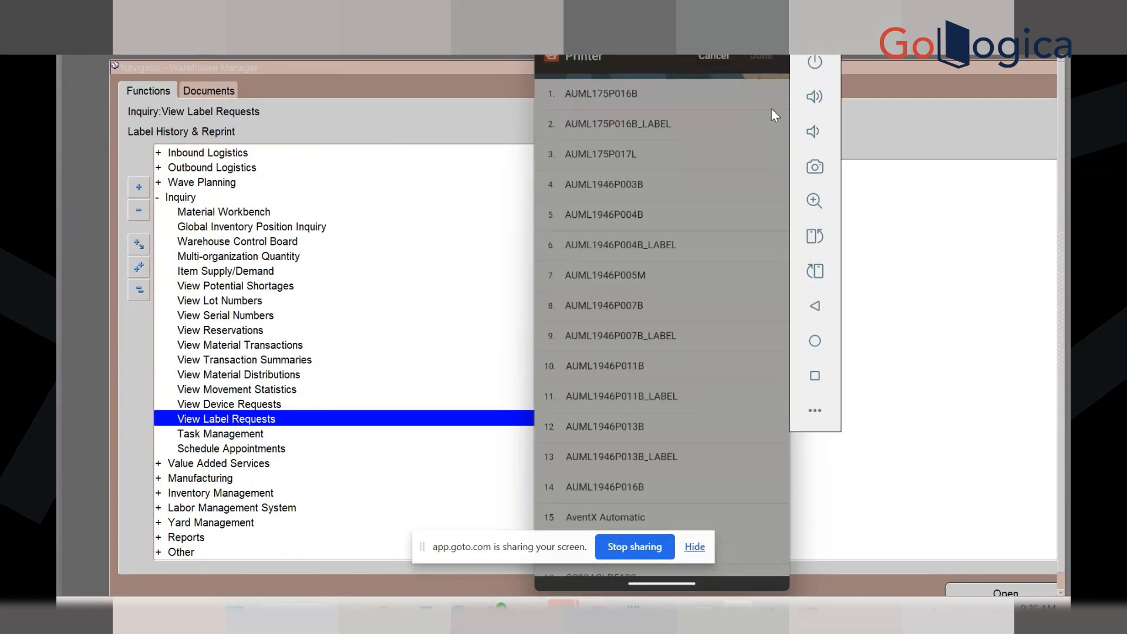
pyautogui.click(630, 100)
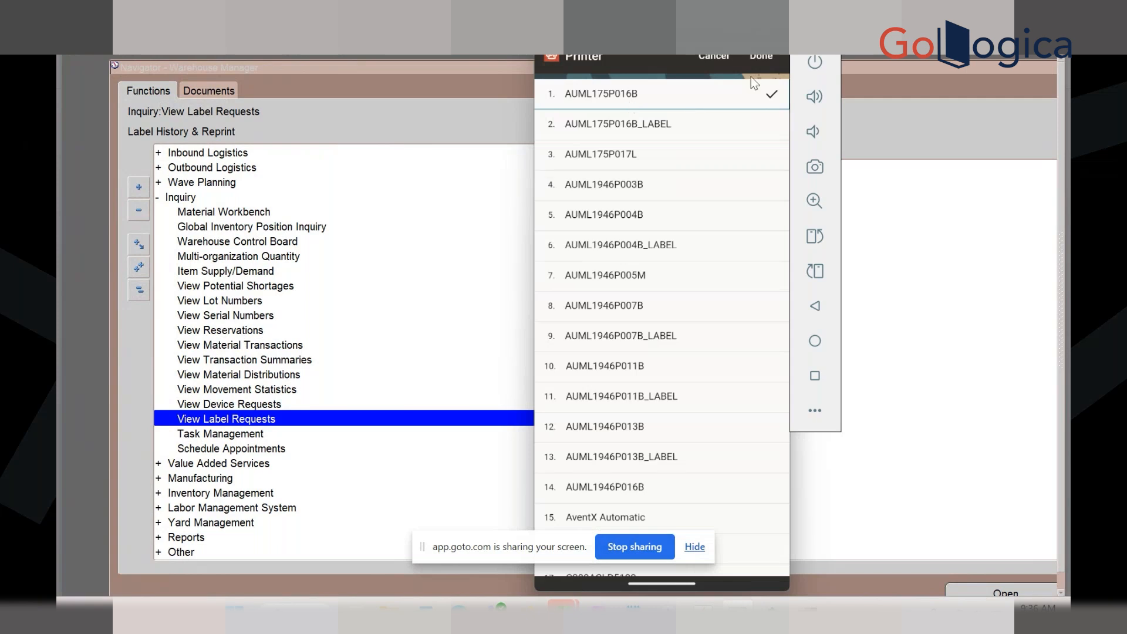
pyautogui.click(761, 56)
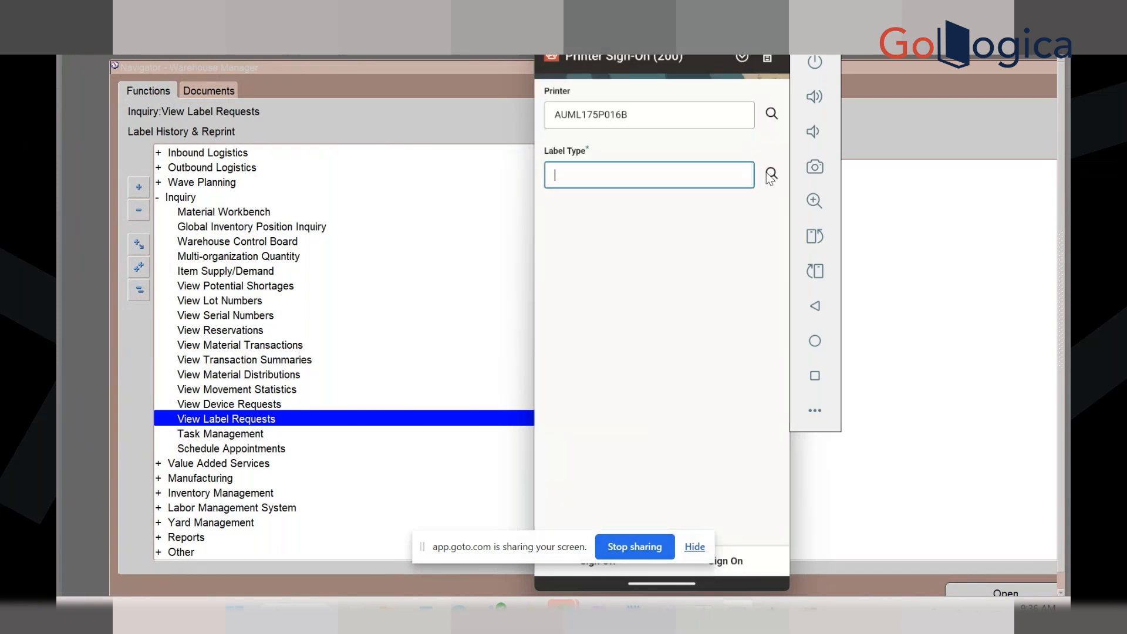
# Set the label type to LPN Content and sign on to the printer
pyautogui.click(771, 173)
pyautogui.click(627, 215)
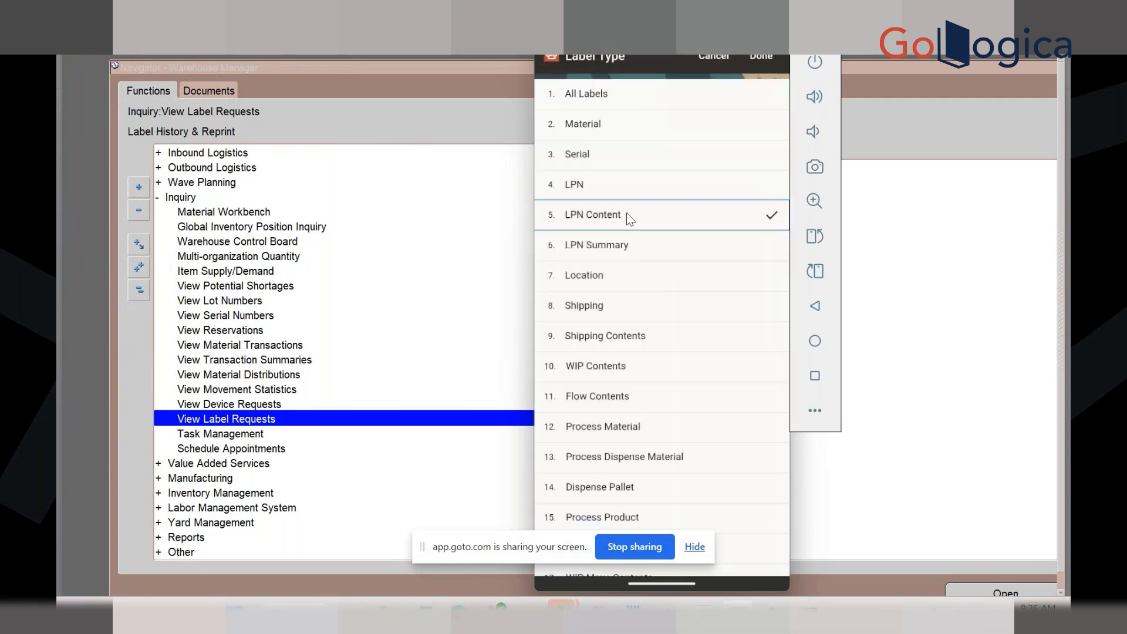
pyautogui.click(757, 64)
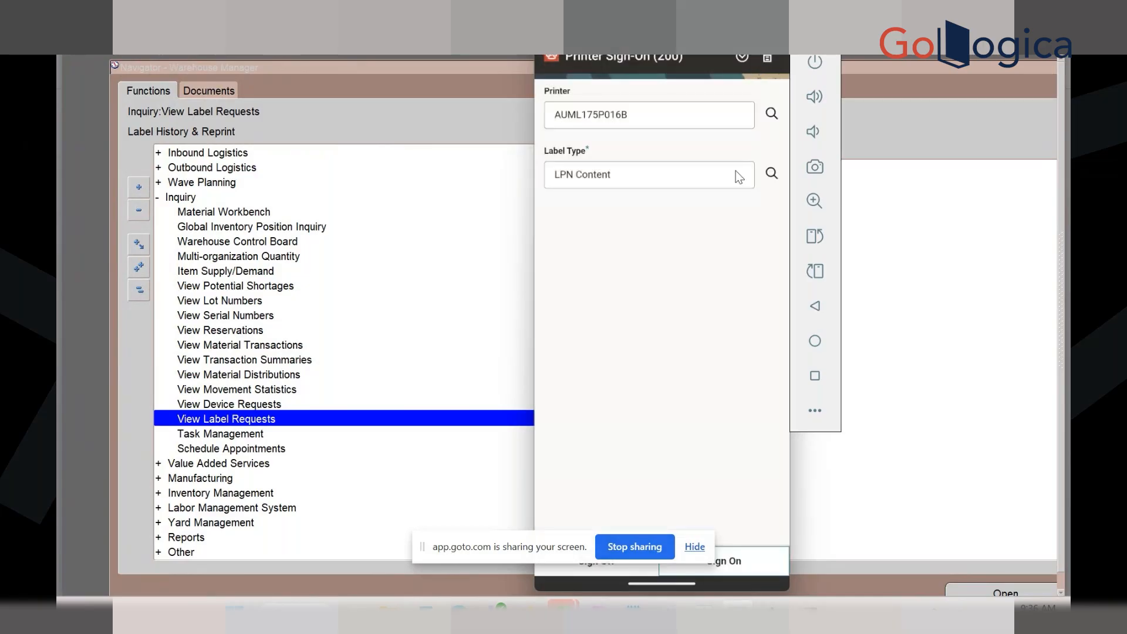
pyautogui.moveTo(557, 546); pyautogui.dragTo(340, 453)
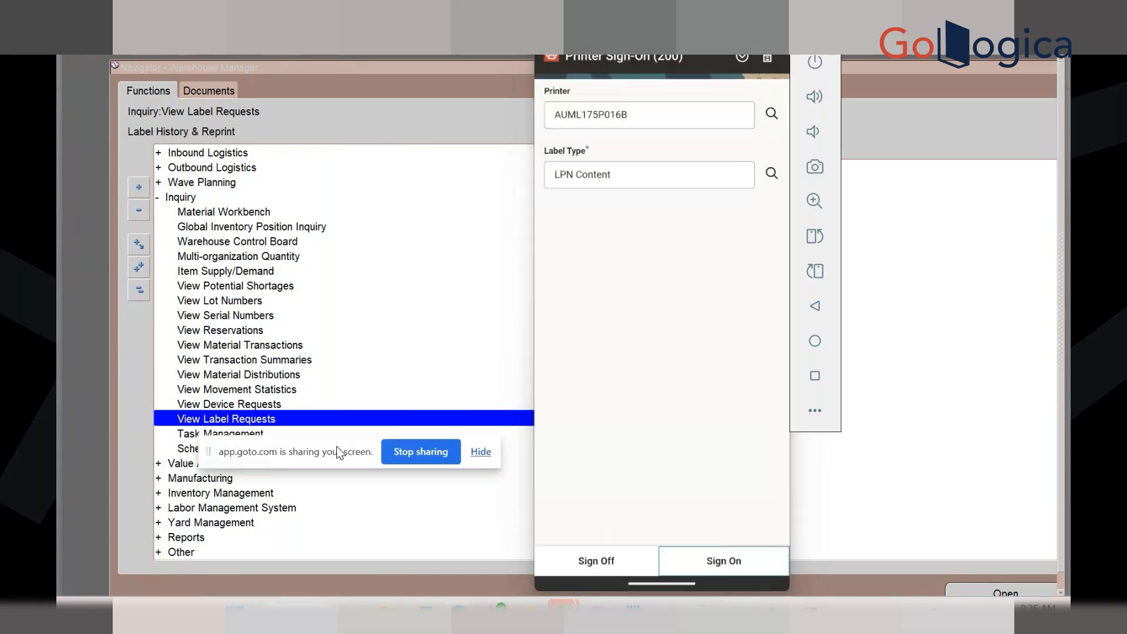
pyautogui.click(711, 562)
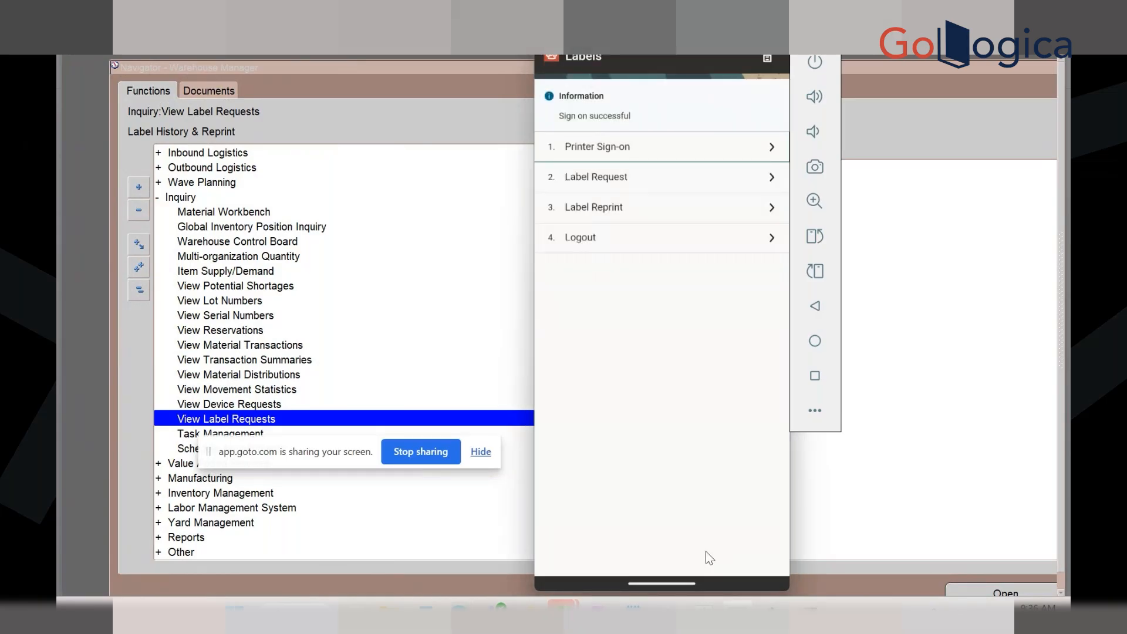
# Open the Label Request form with no label type set, then head back to the menu
pyautogui.click(606, 175)
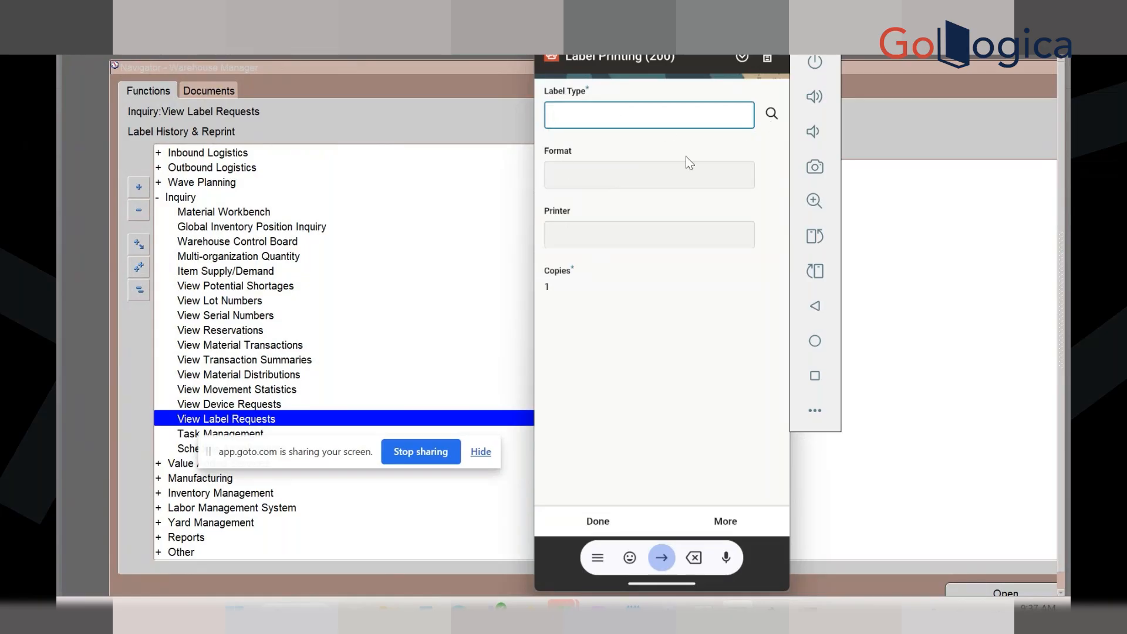
pyautogui.click(773, 51)
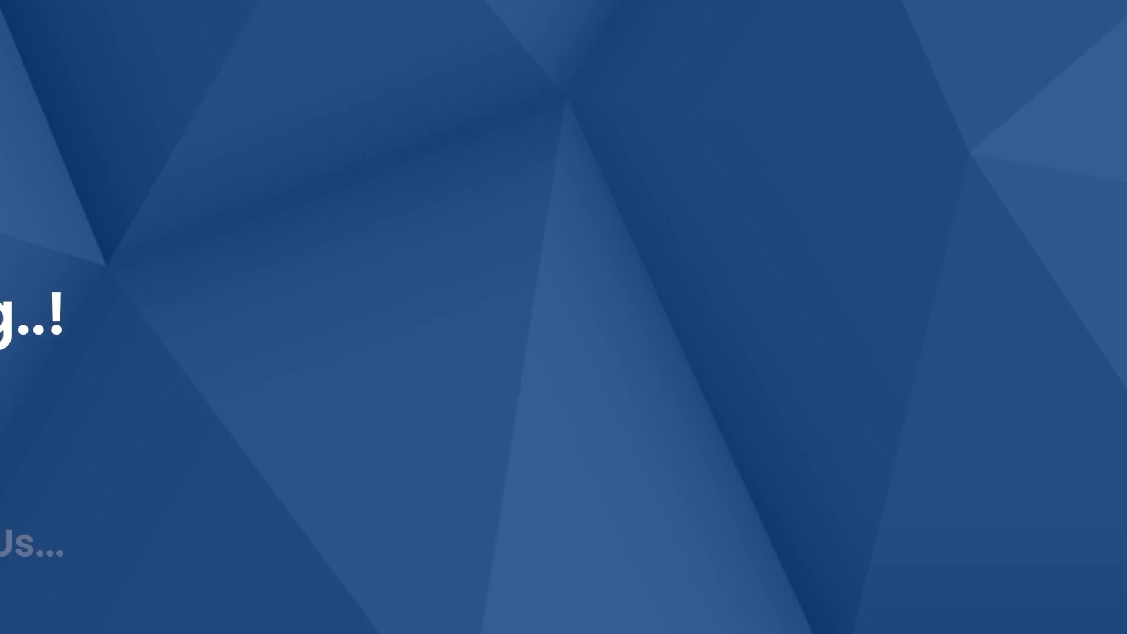